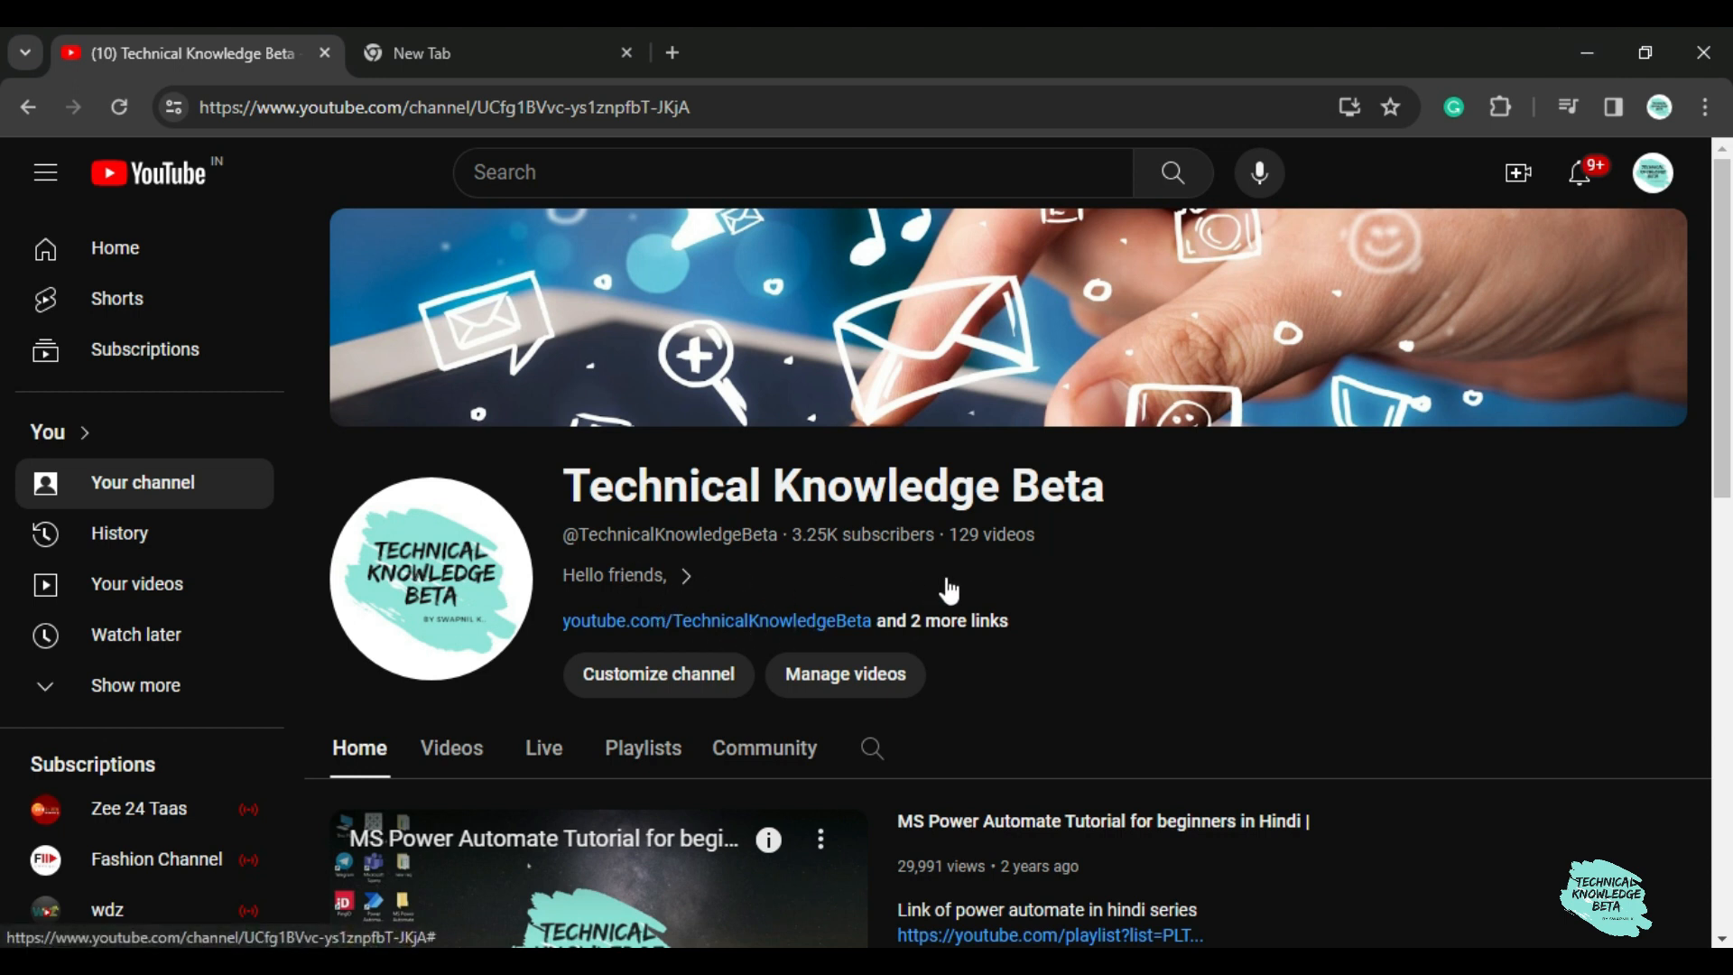
scroll(910, 604, "down", 1)
scroll(911, 604, "up", 1)
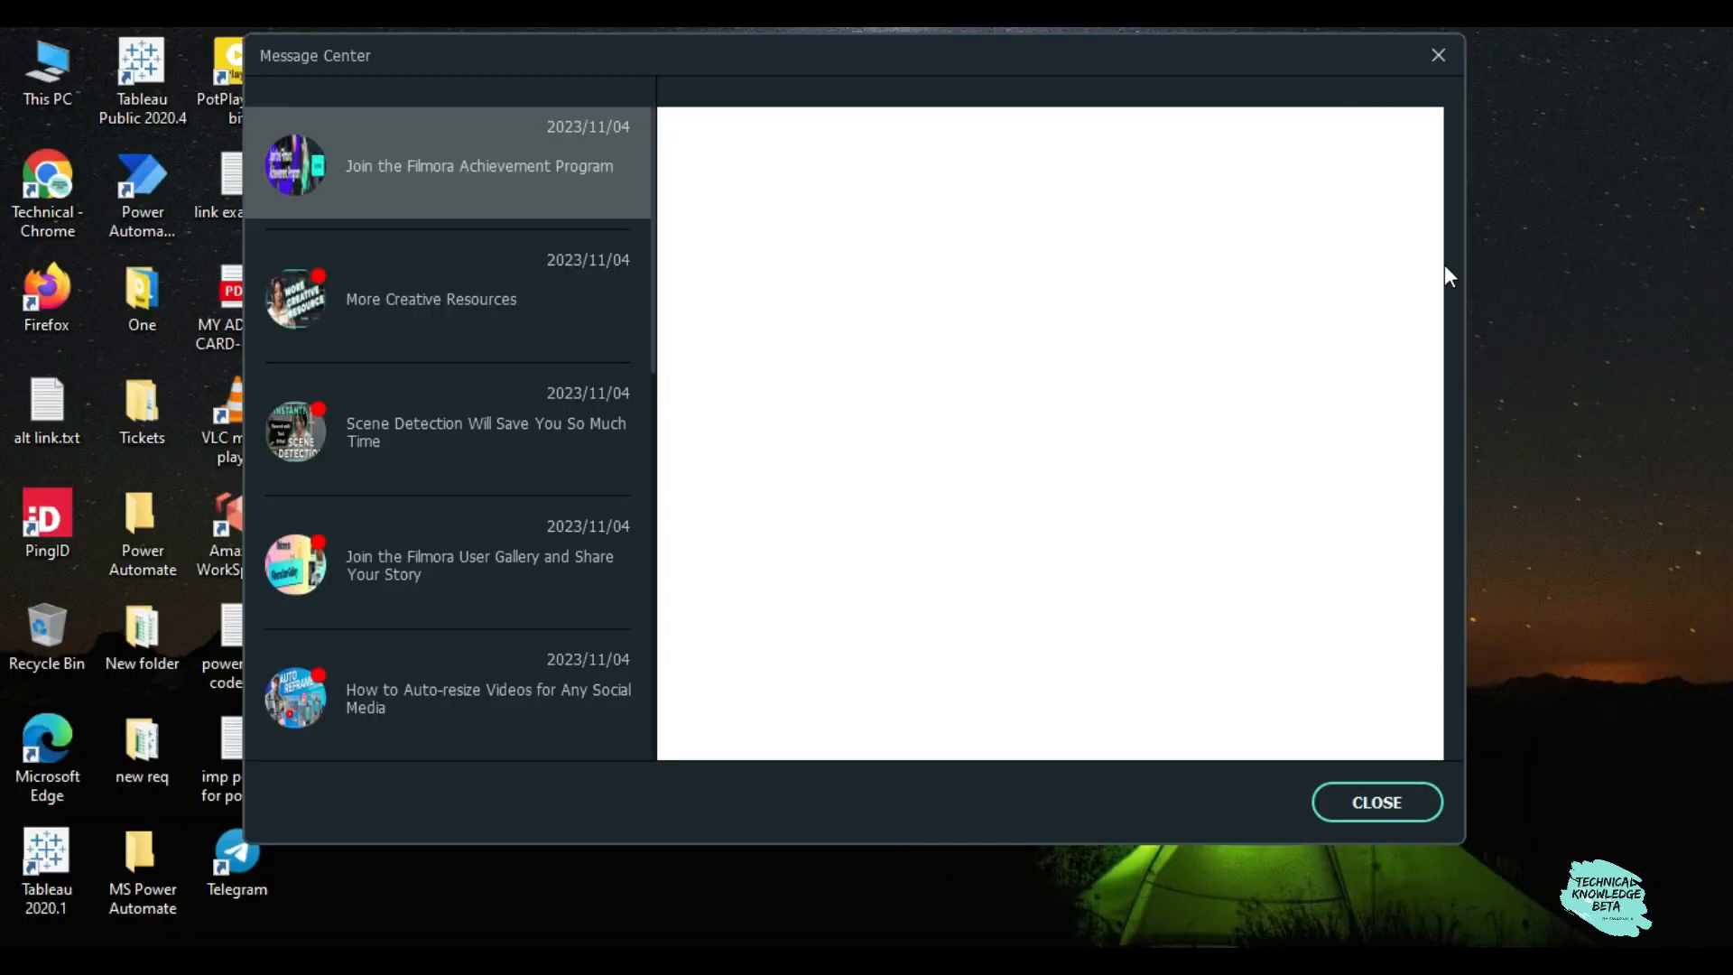
left_click(1352, 794)
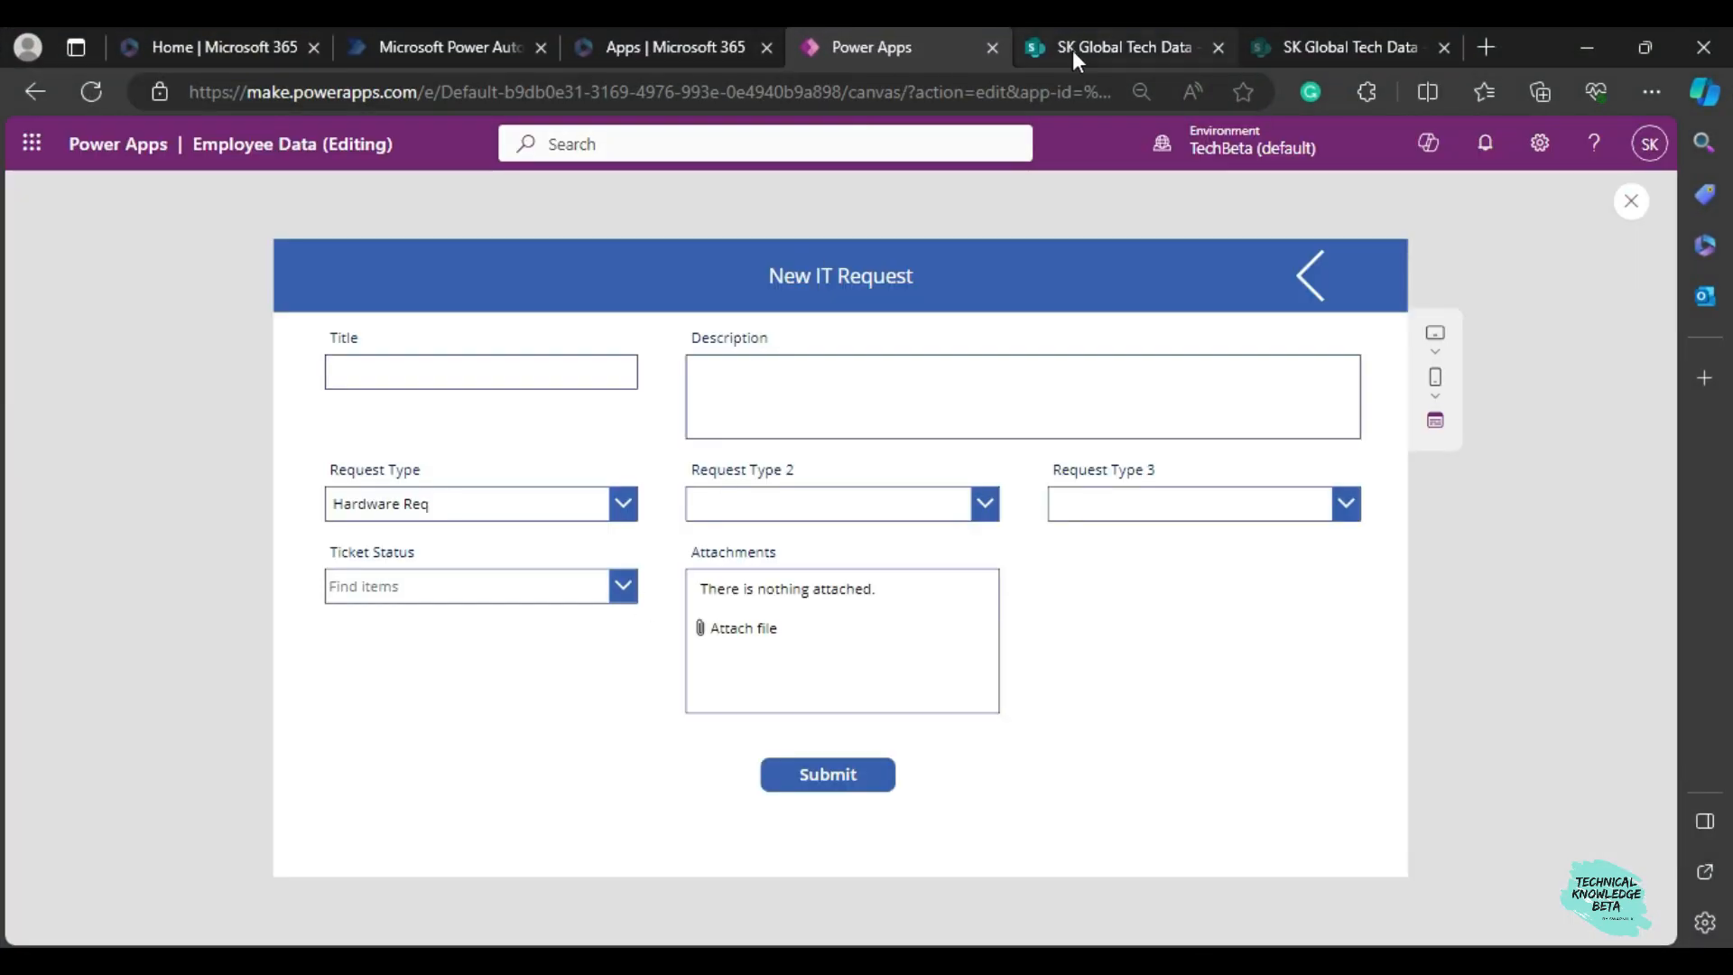
View the IT Request list in SharePoint and reopen the New IT Request form from the Power Apps preview's home screen.
left_click(1073, 51)
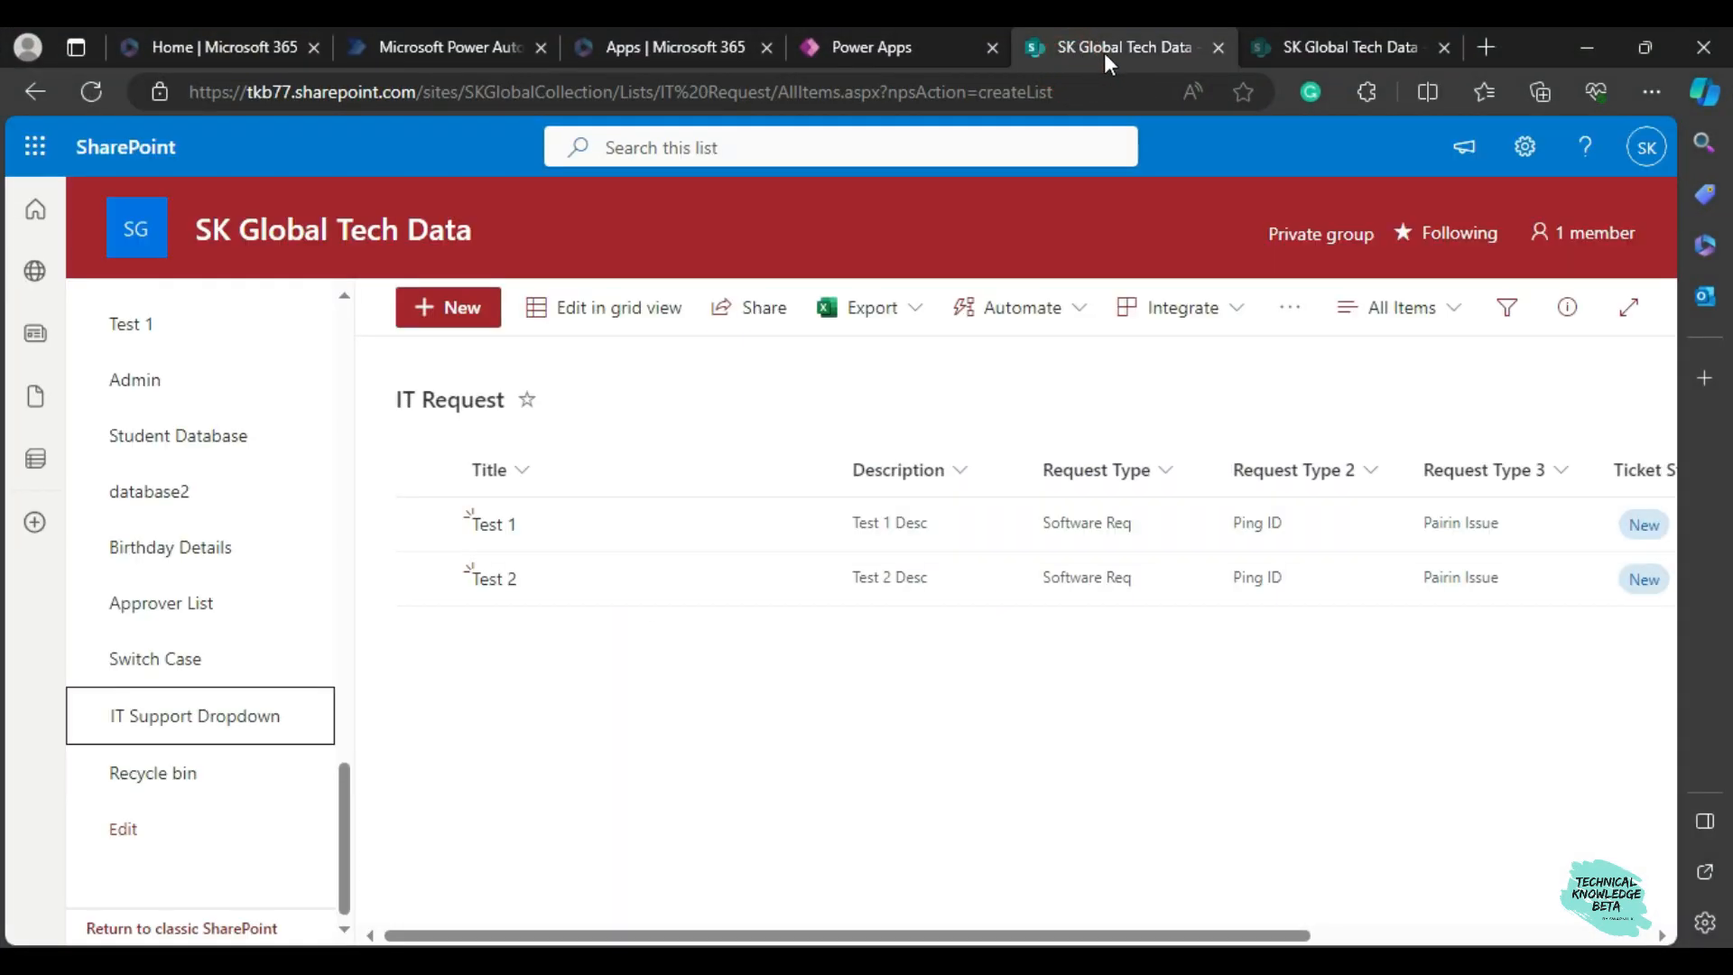
left_click(844, 62)
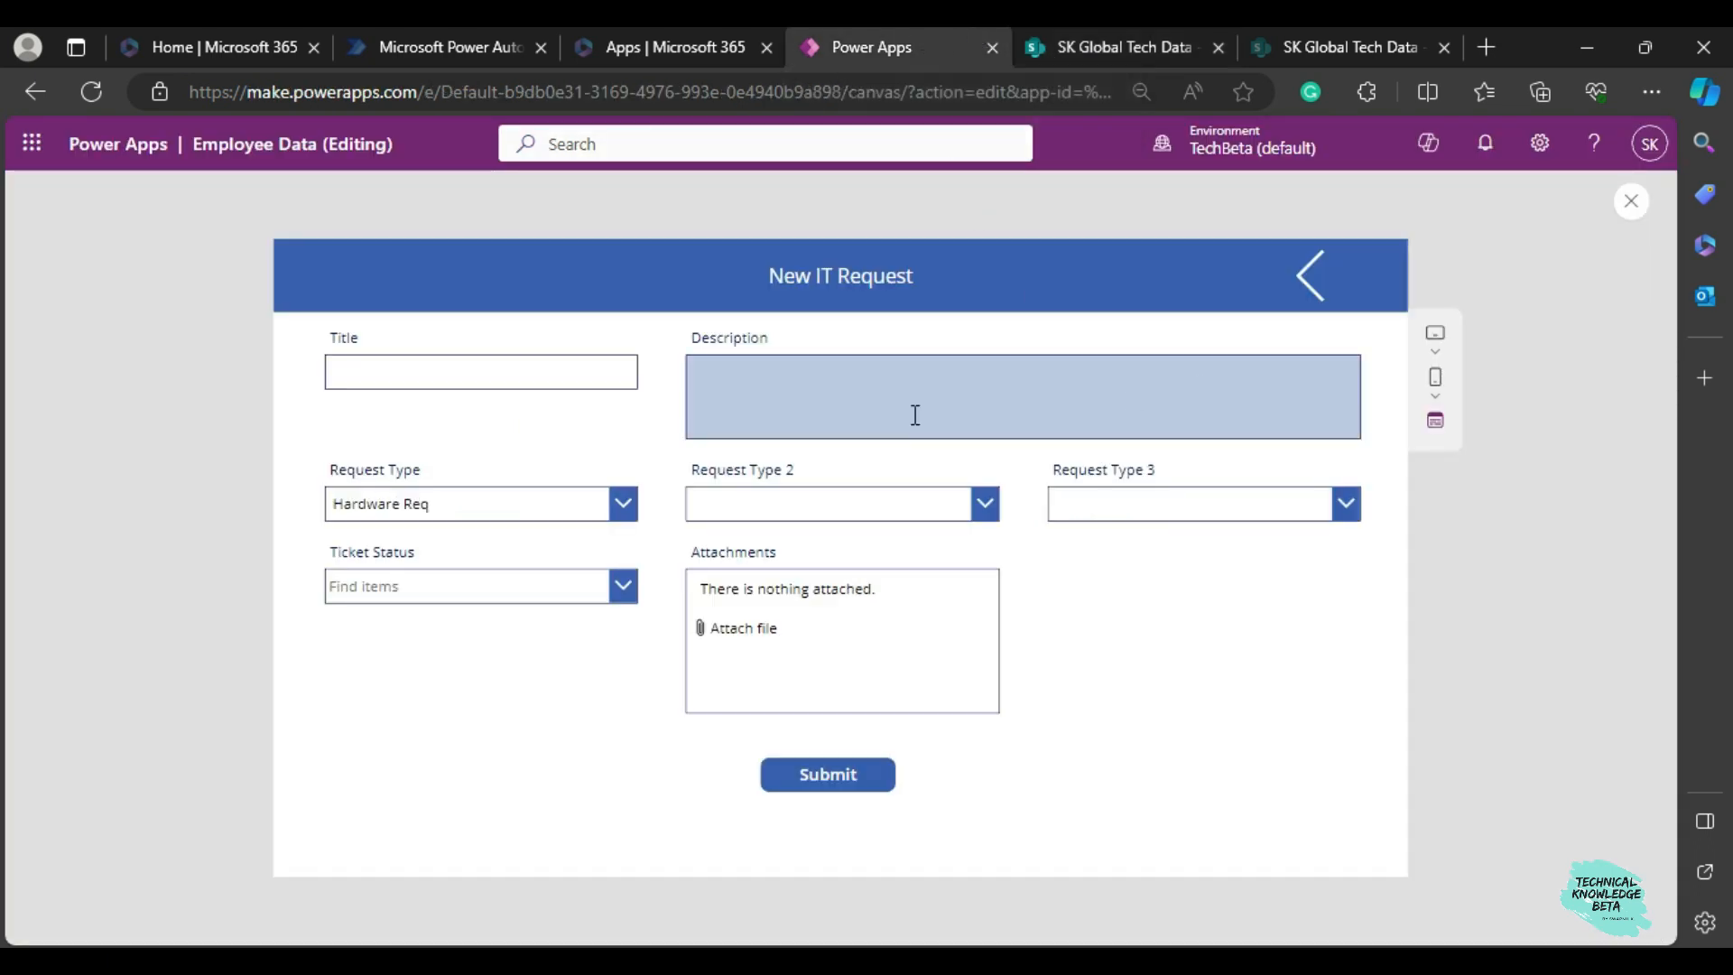
left_click(1299, 287)
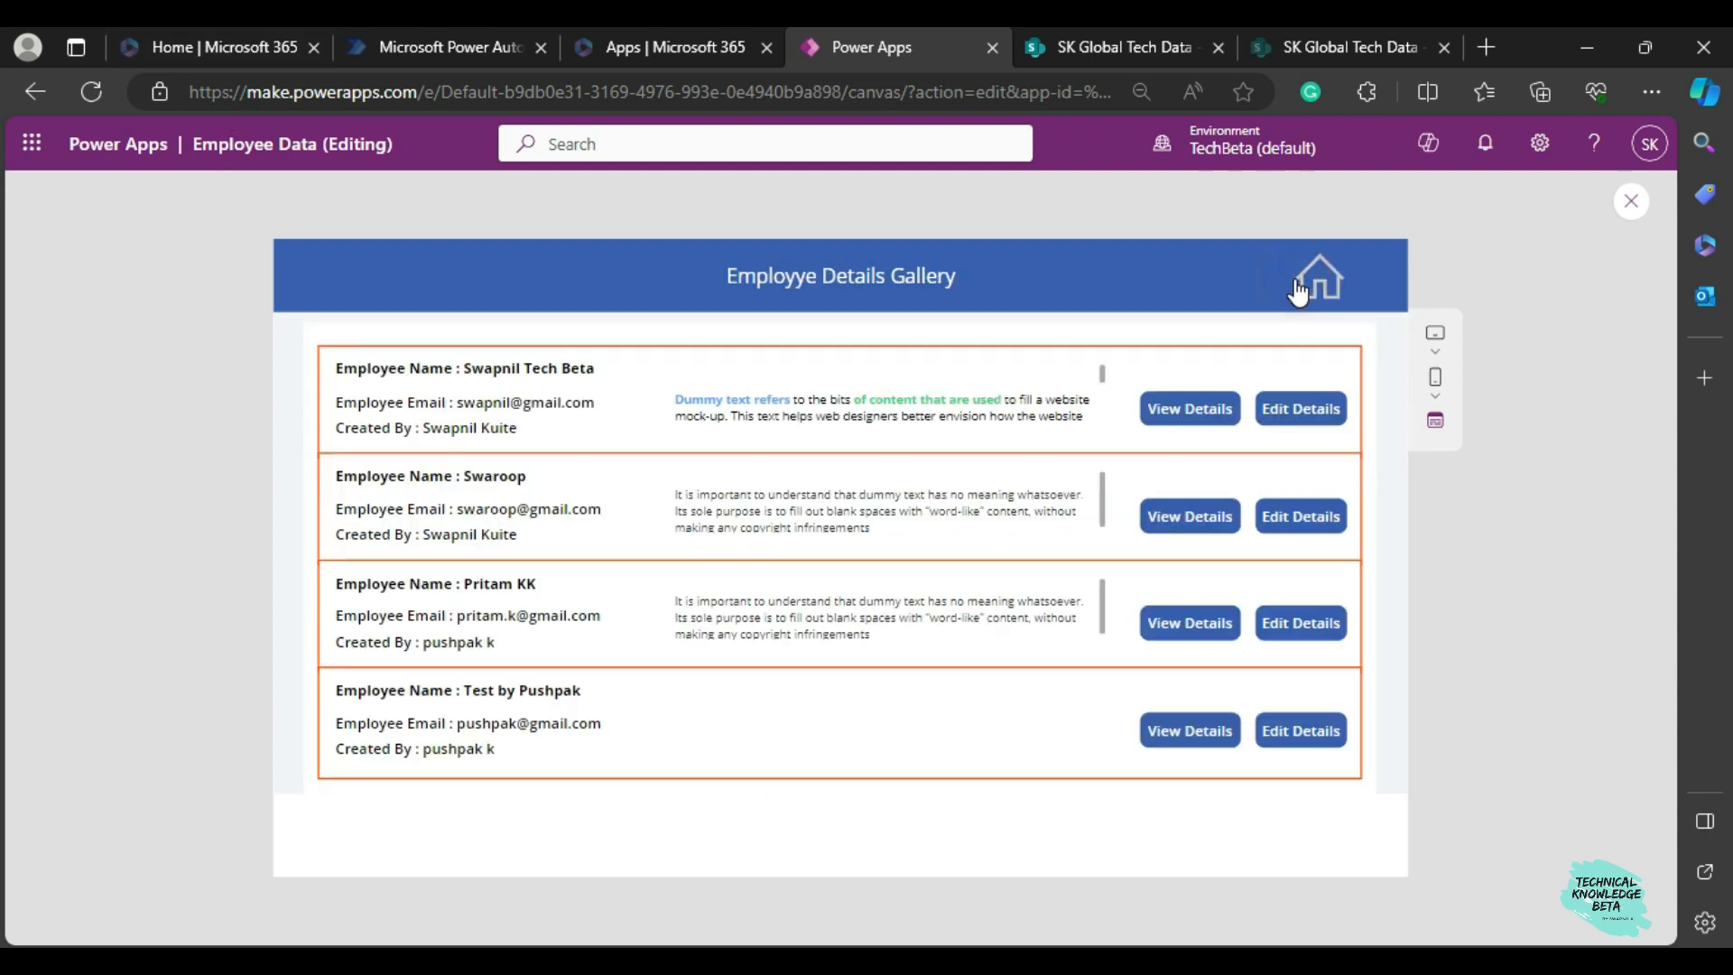
left_click(1334, 281)
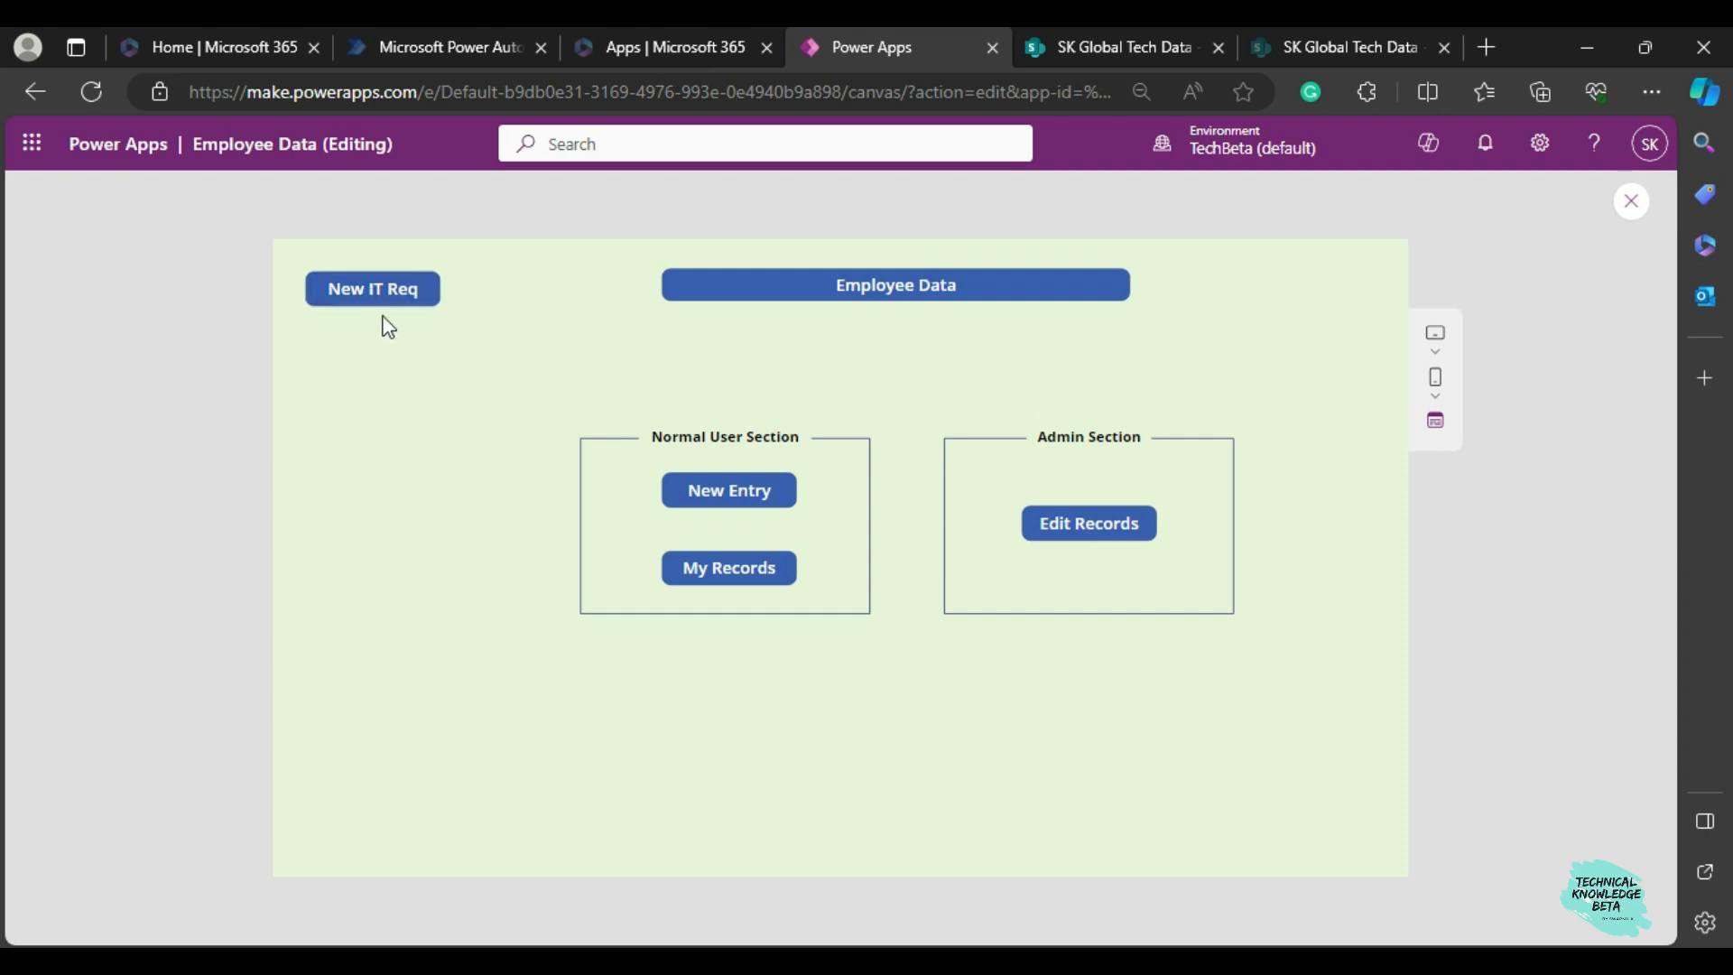
left_click(350, 295)
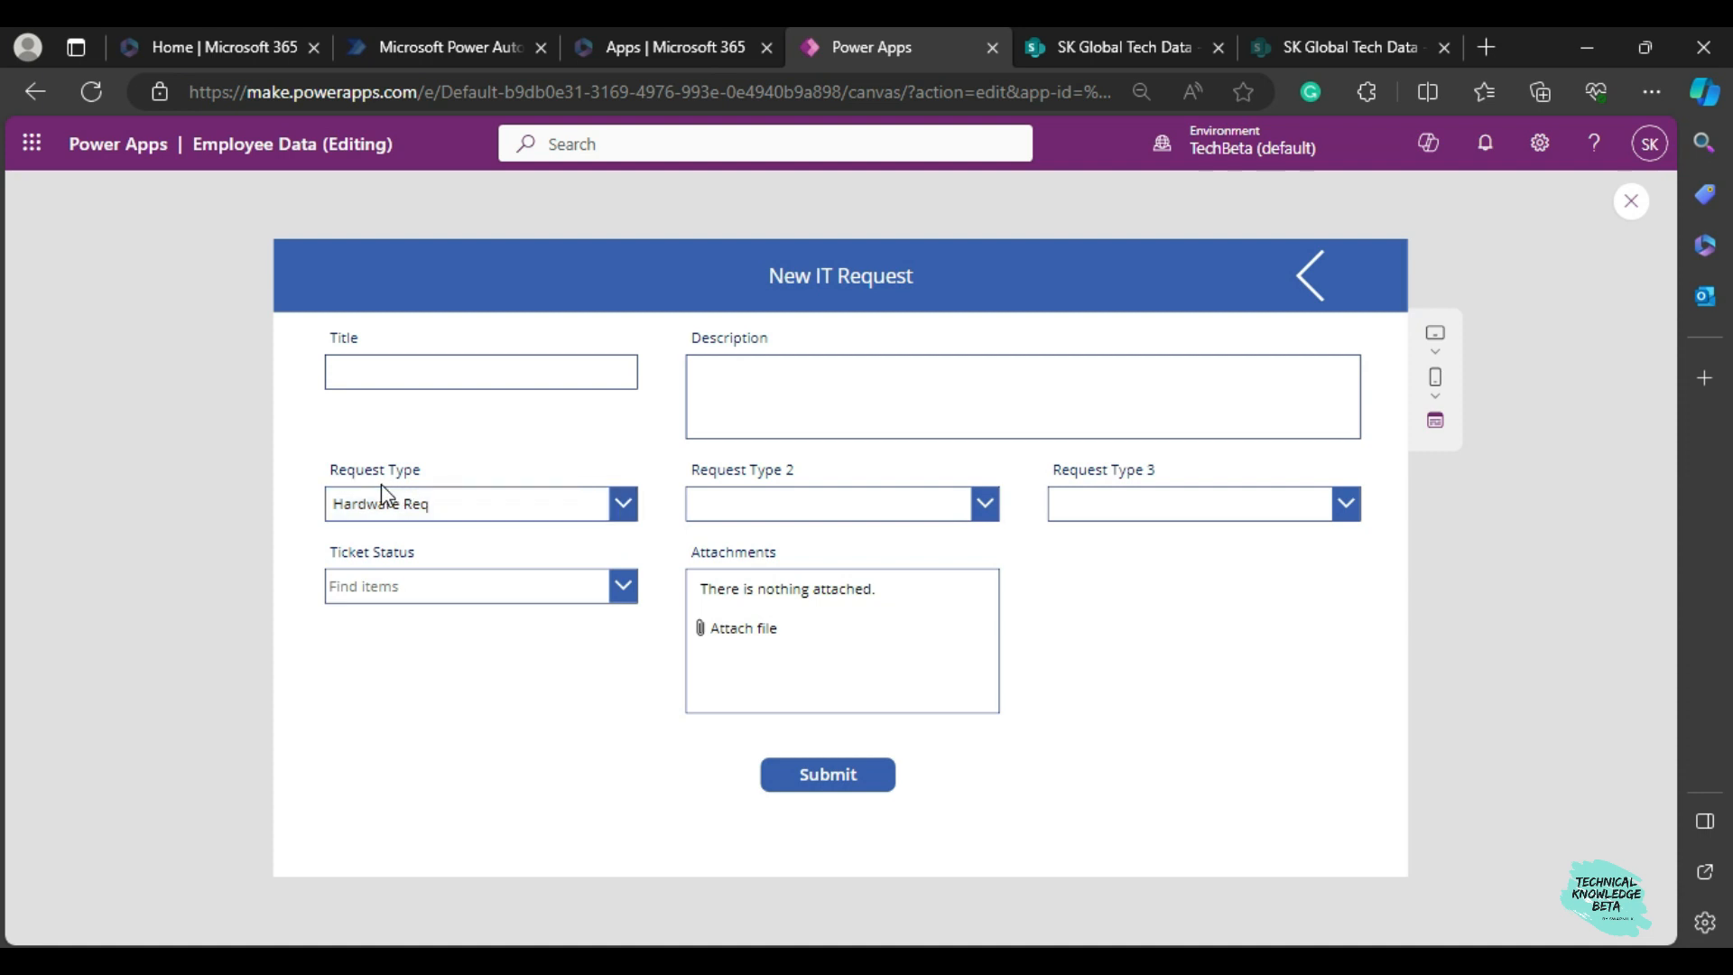
Set Request Type to Software Req and Request Type 2 to AWS Issue, and display the Request Type 3 options.
left_click(427, 513)
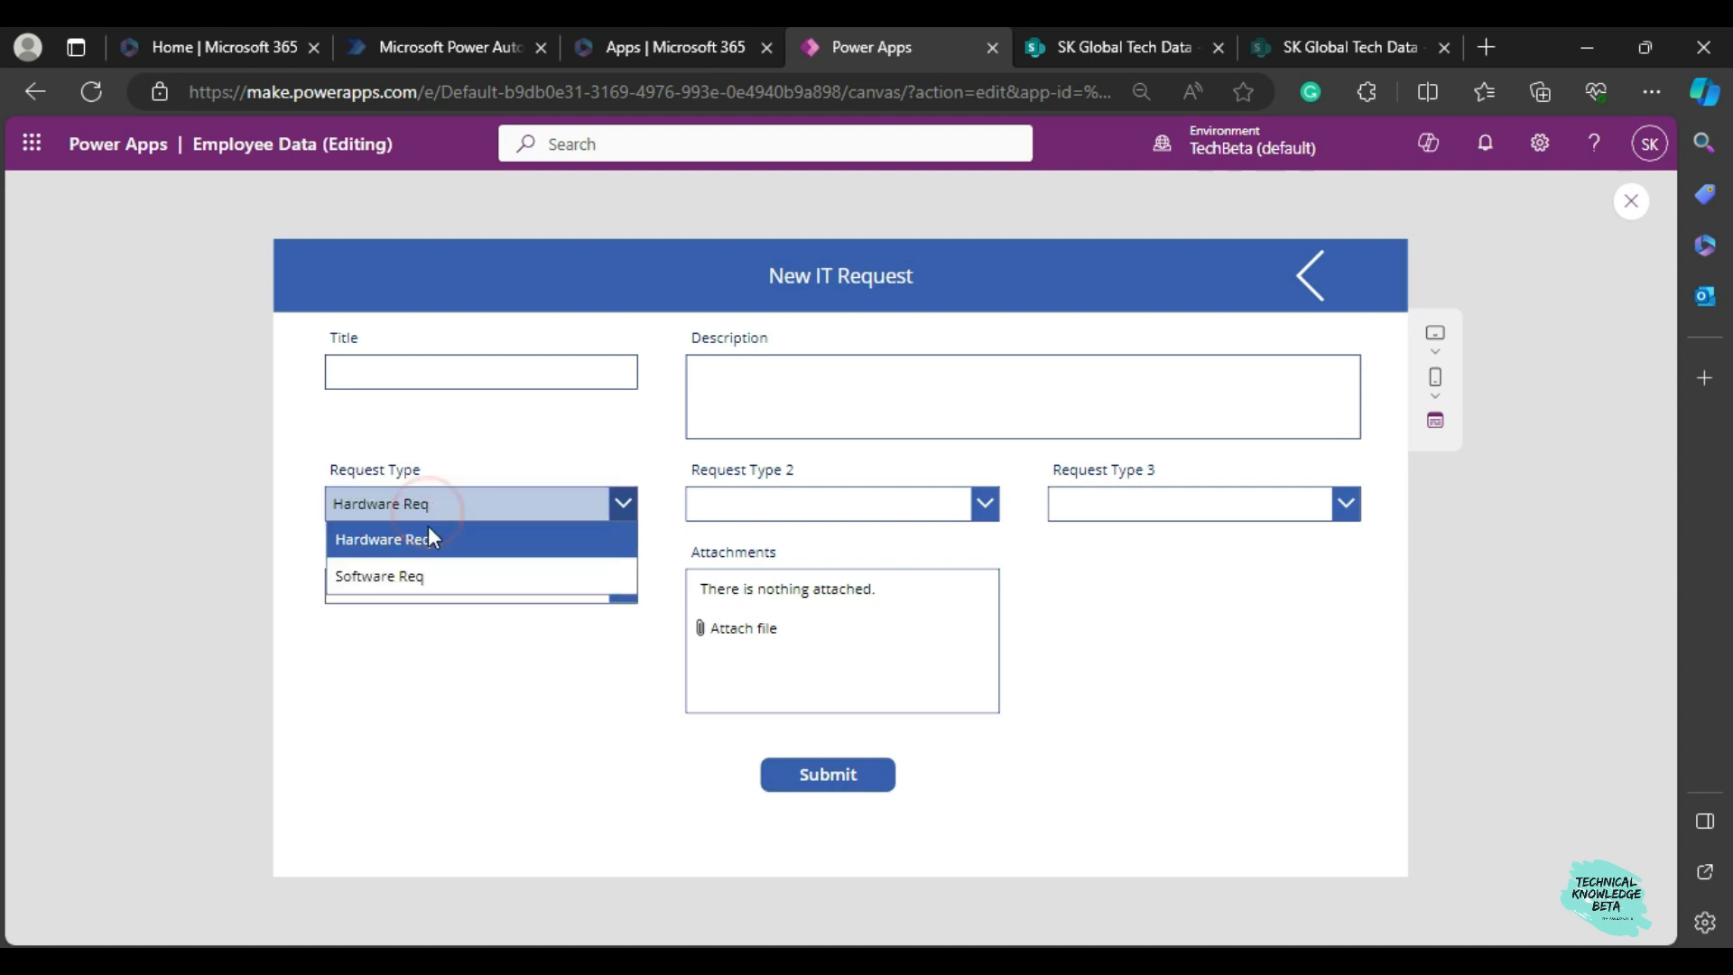
left_click(412, 578)
left_click(717, 505)
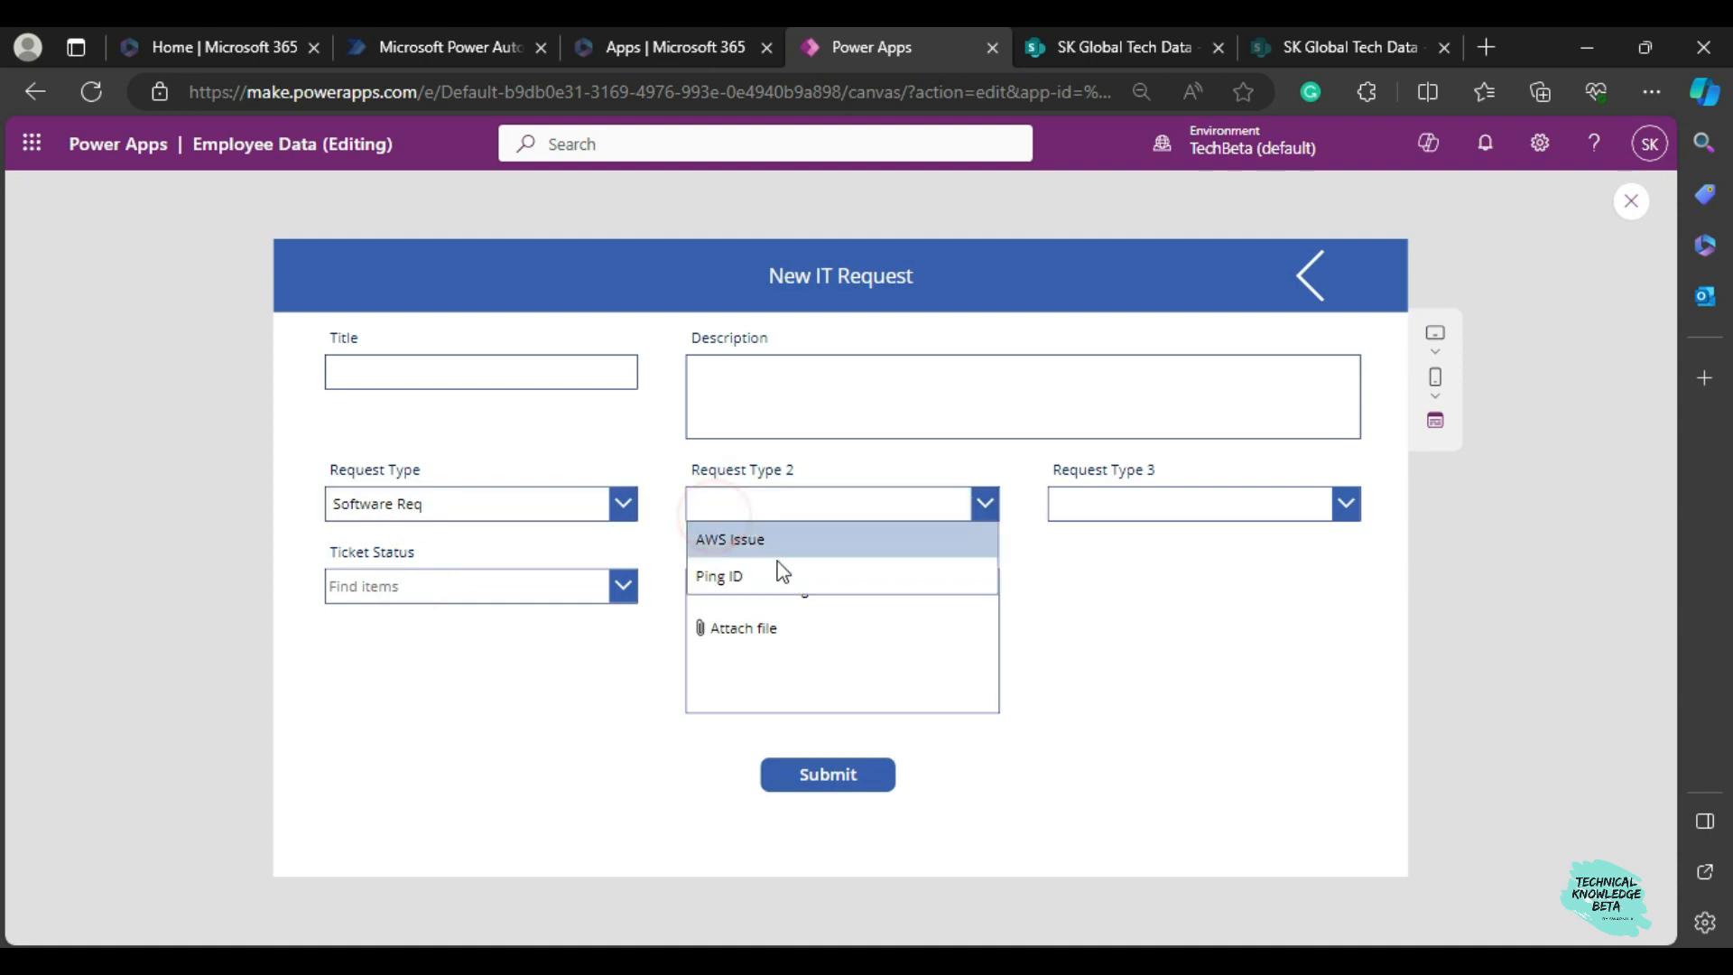
left_click(758, 510)
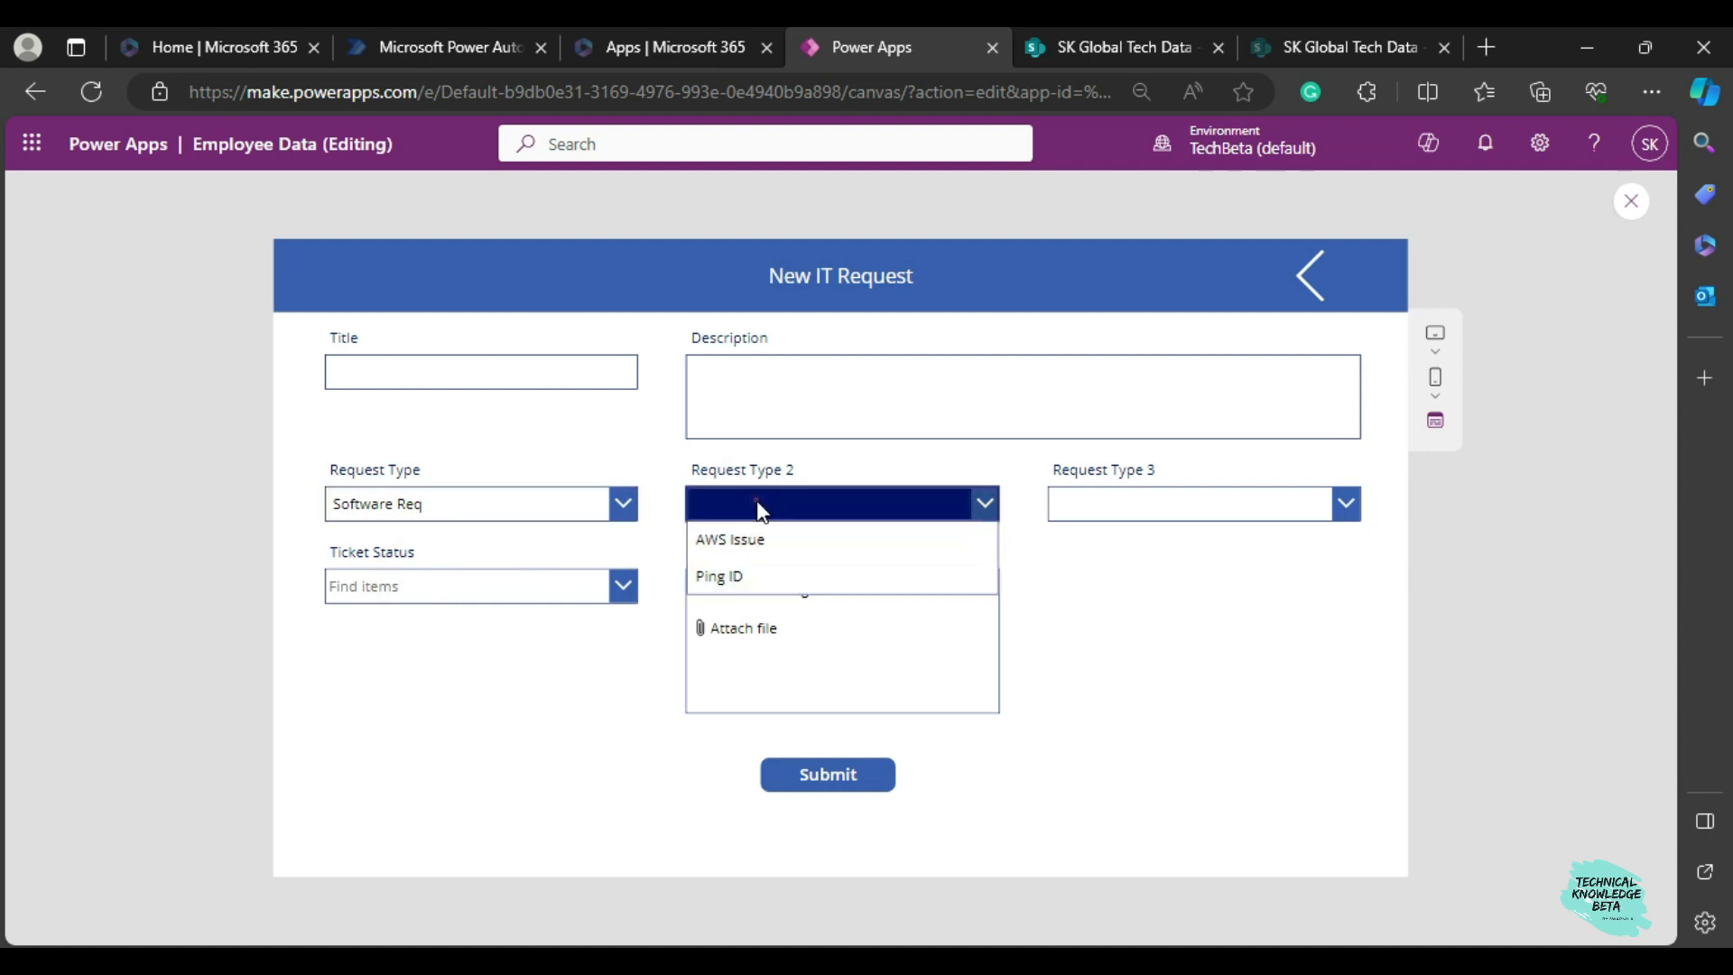
left_click(756, 516)
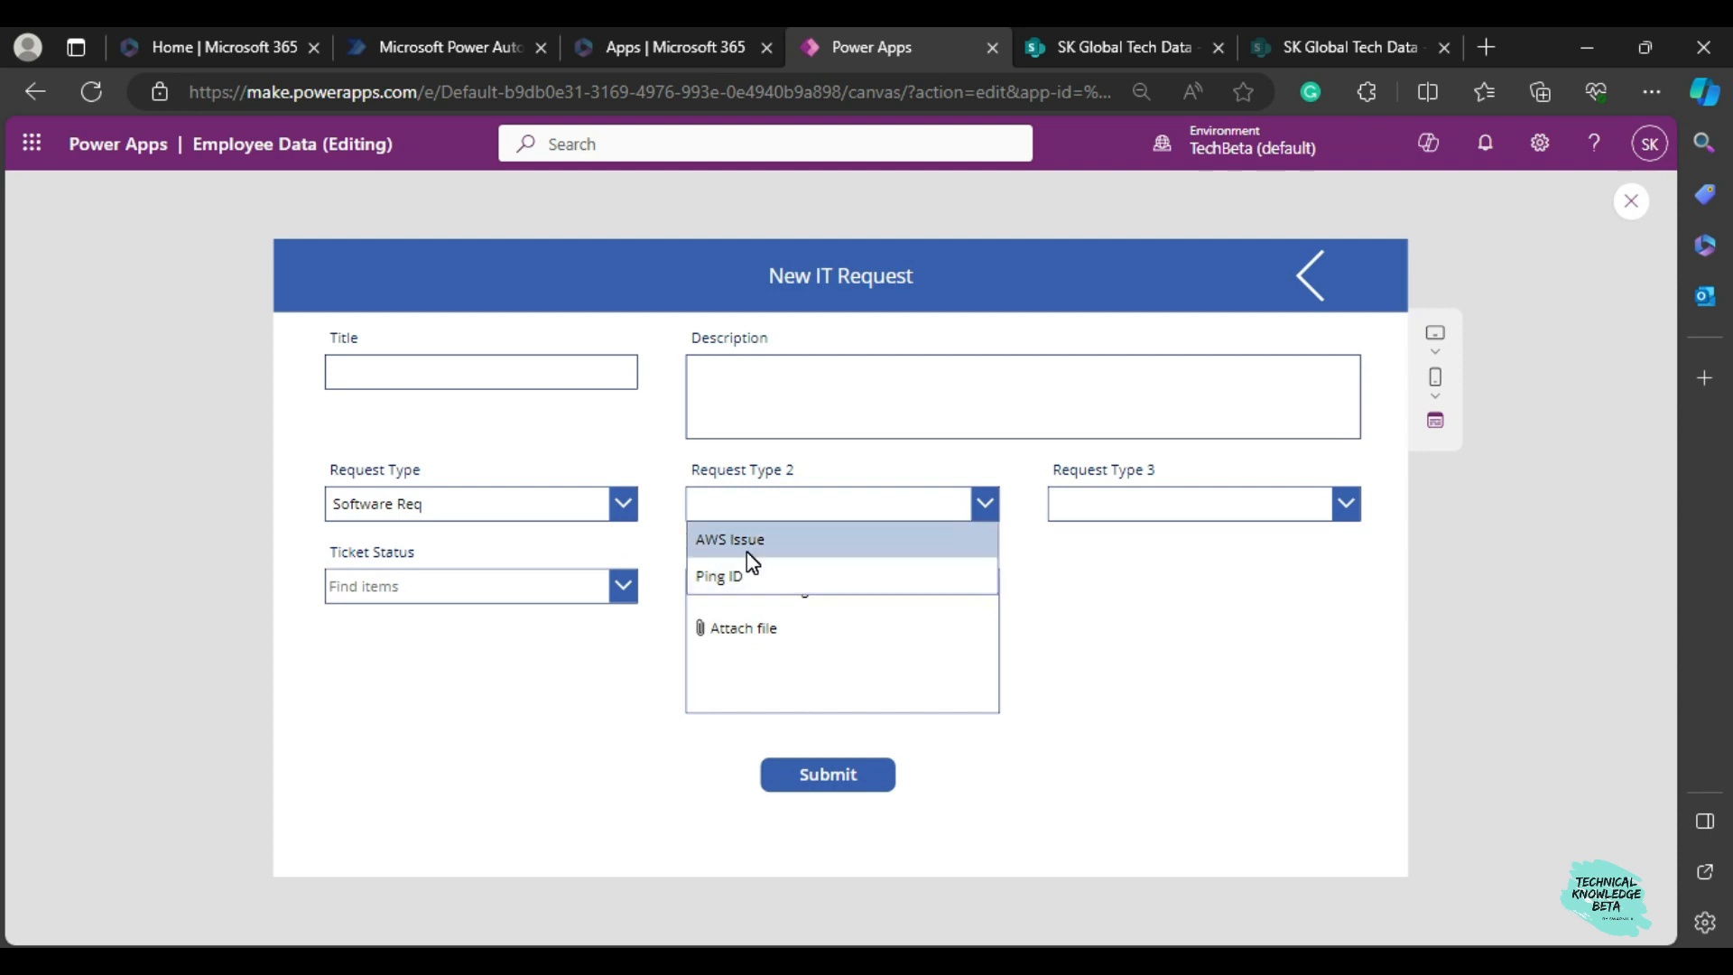
left_click(747, 548)
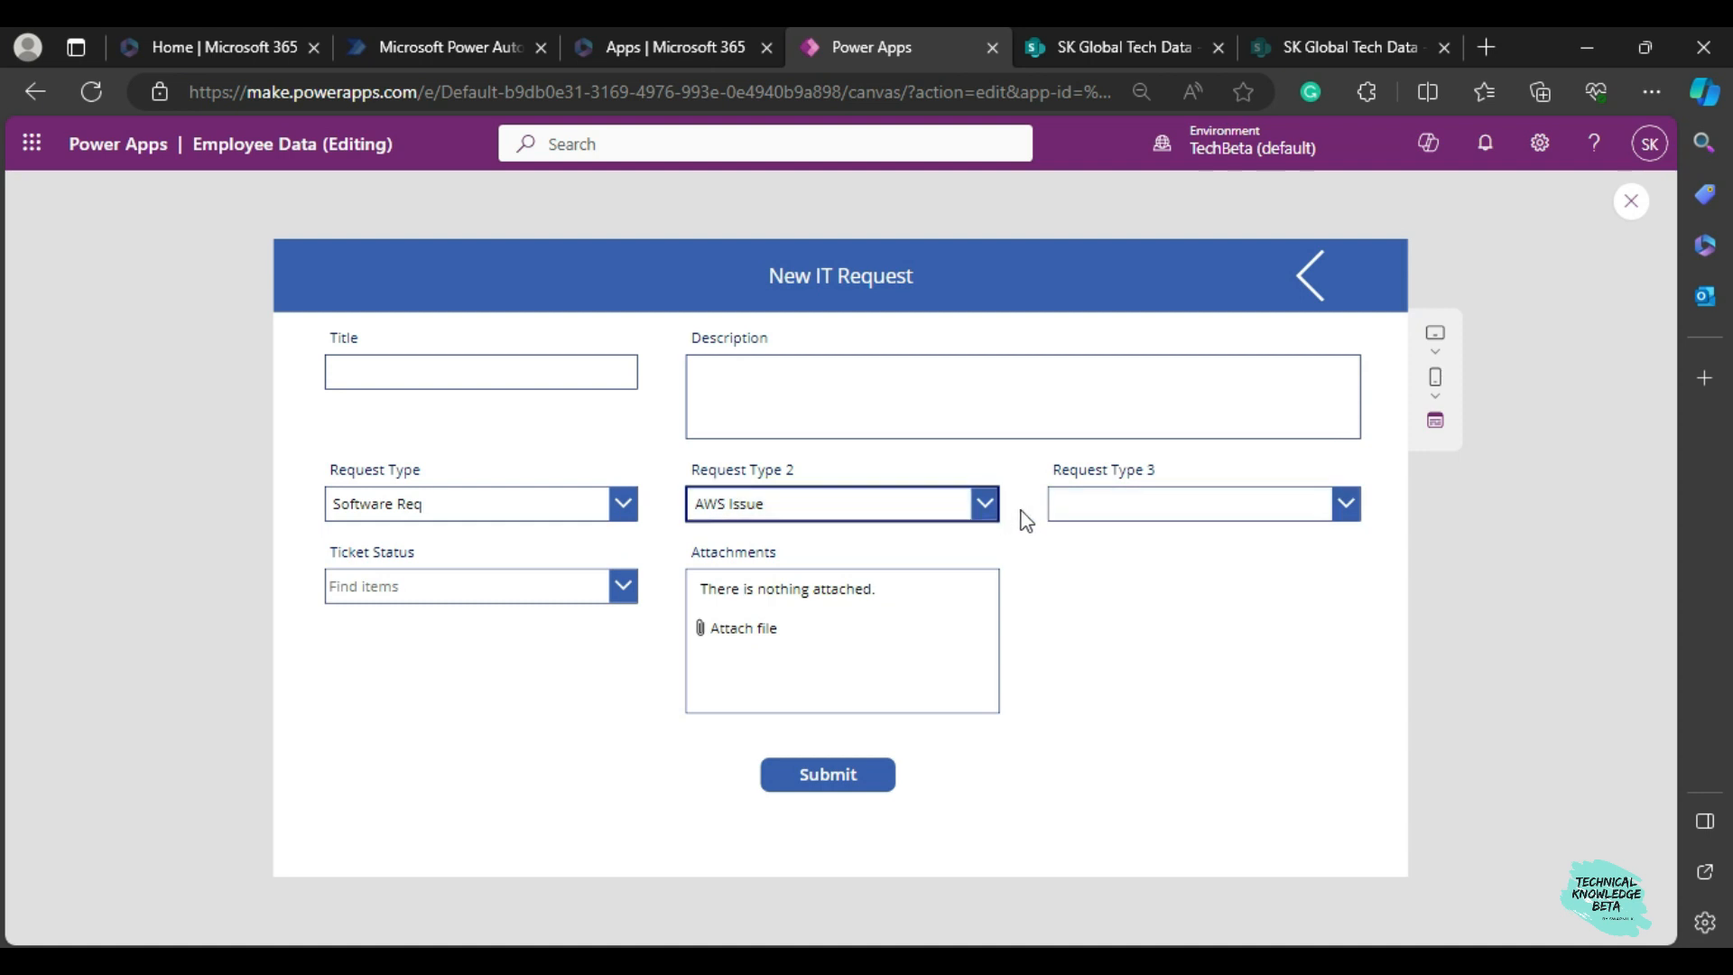
left_click(1087, 503)
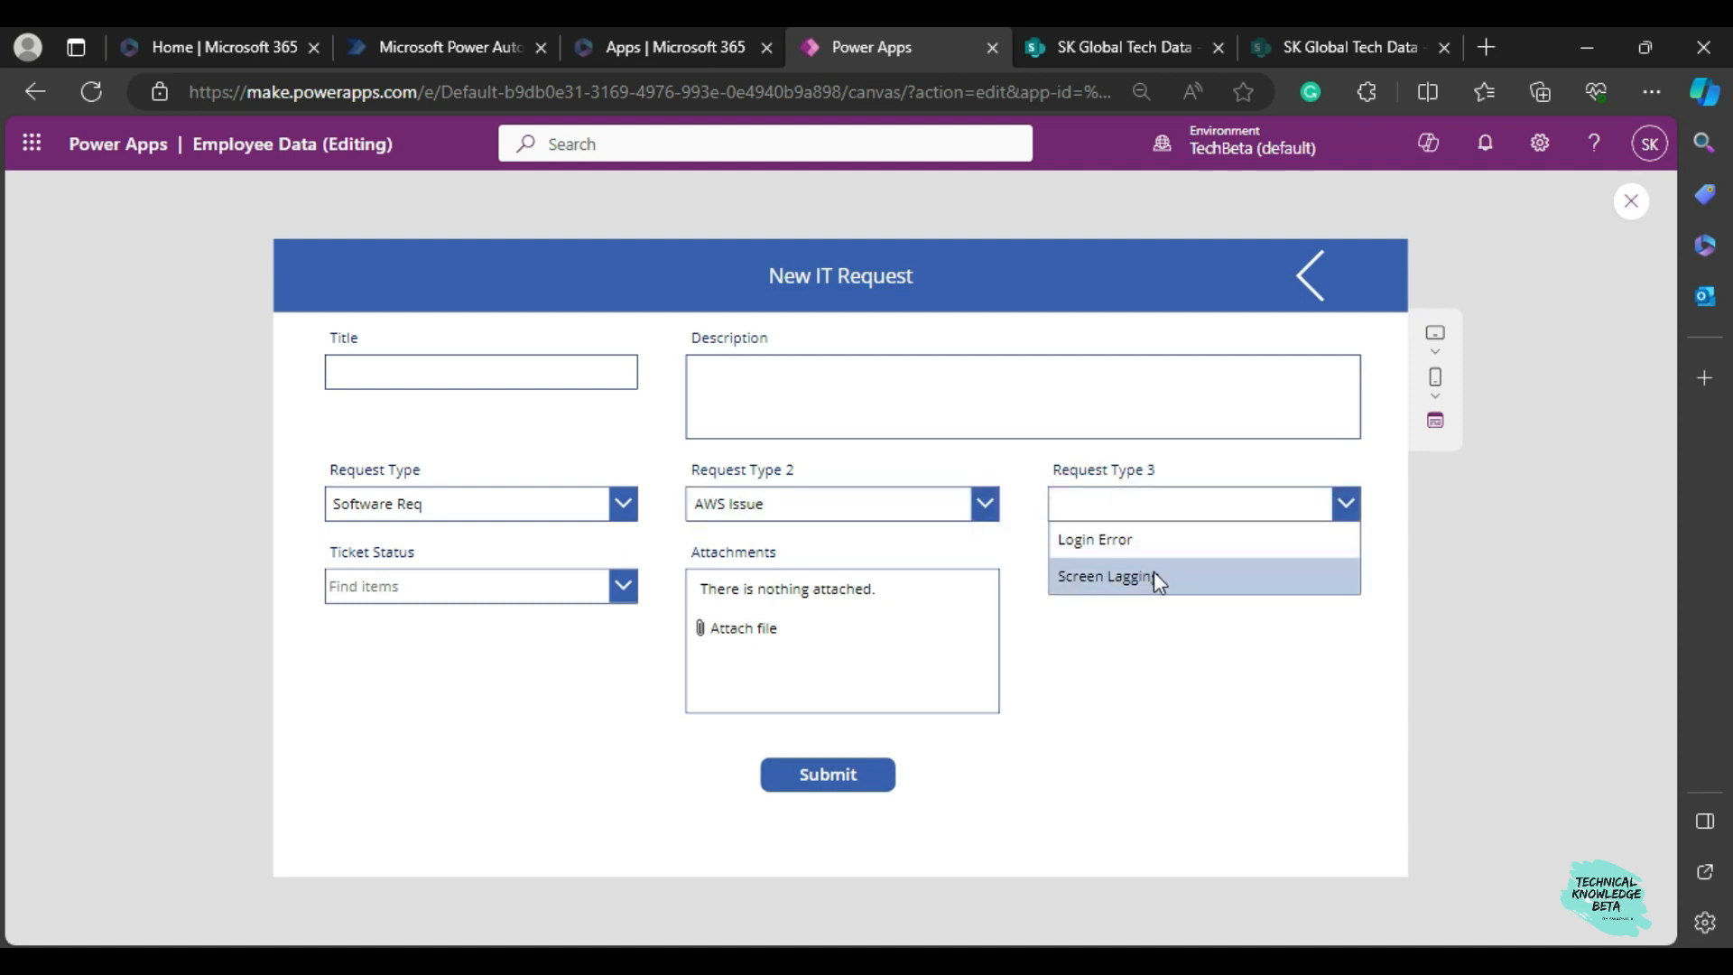
Switch Request Type 2 to Ping ID and check the choices offered for Request Type 3.
left_click(731, 513)
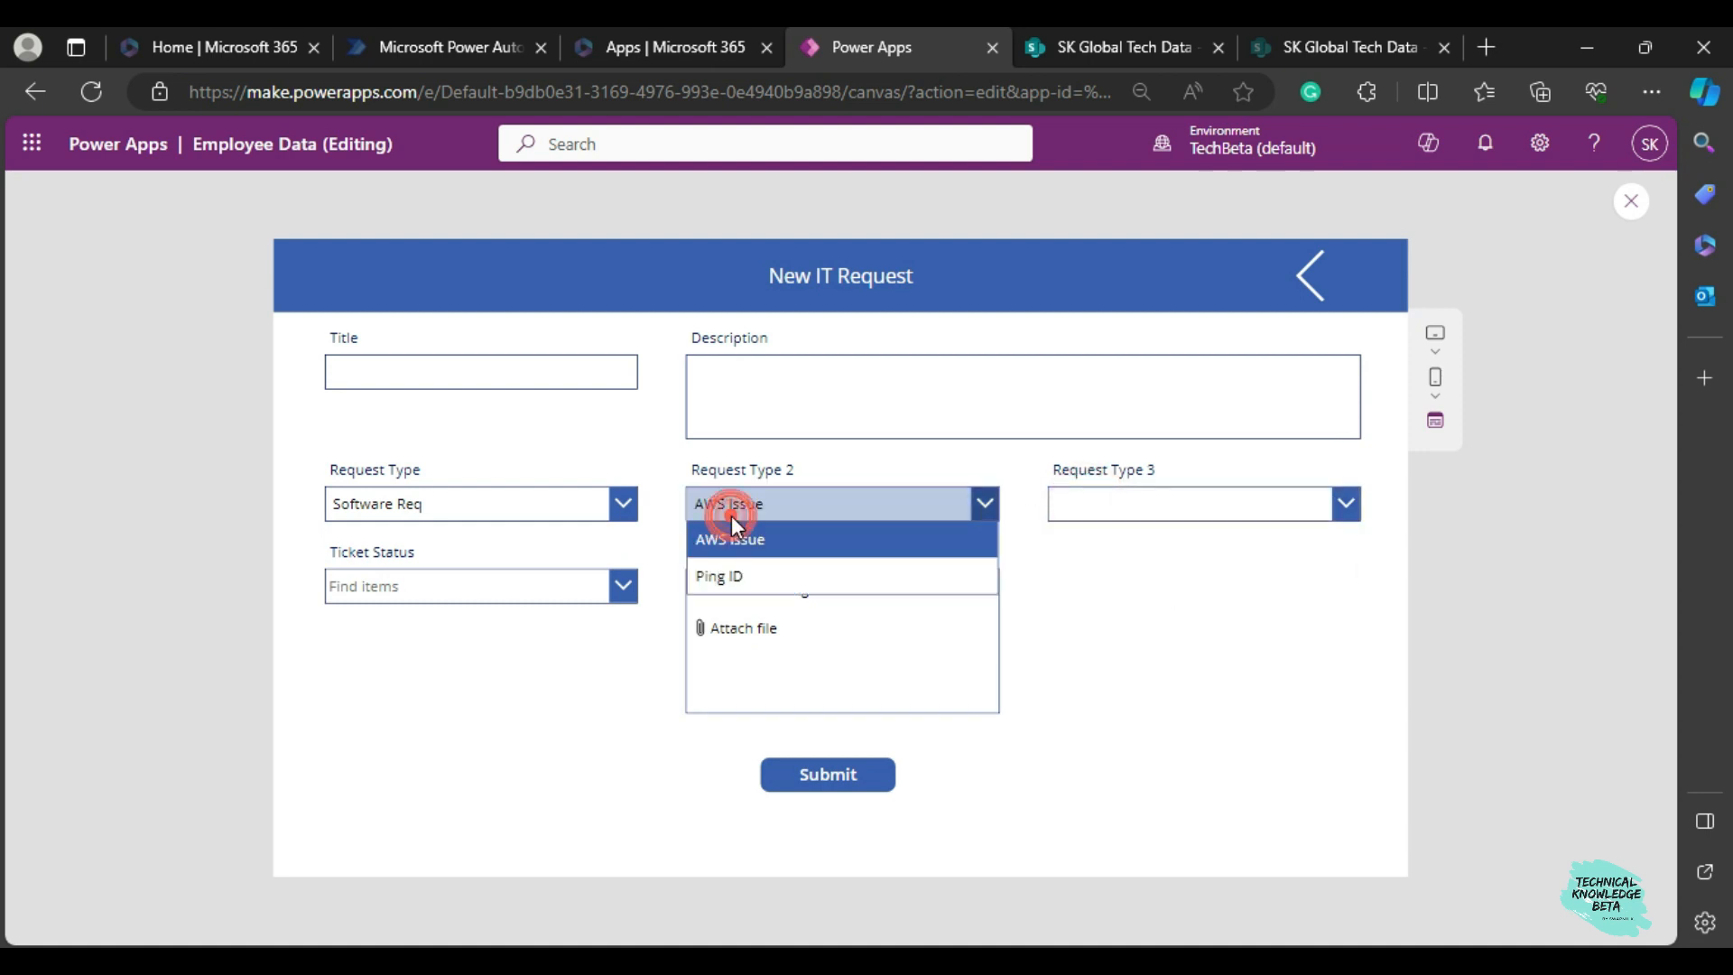
left_click(746, 572)
left_click(1123, 501)
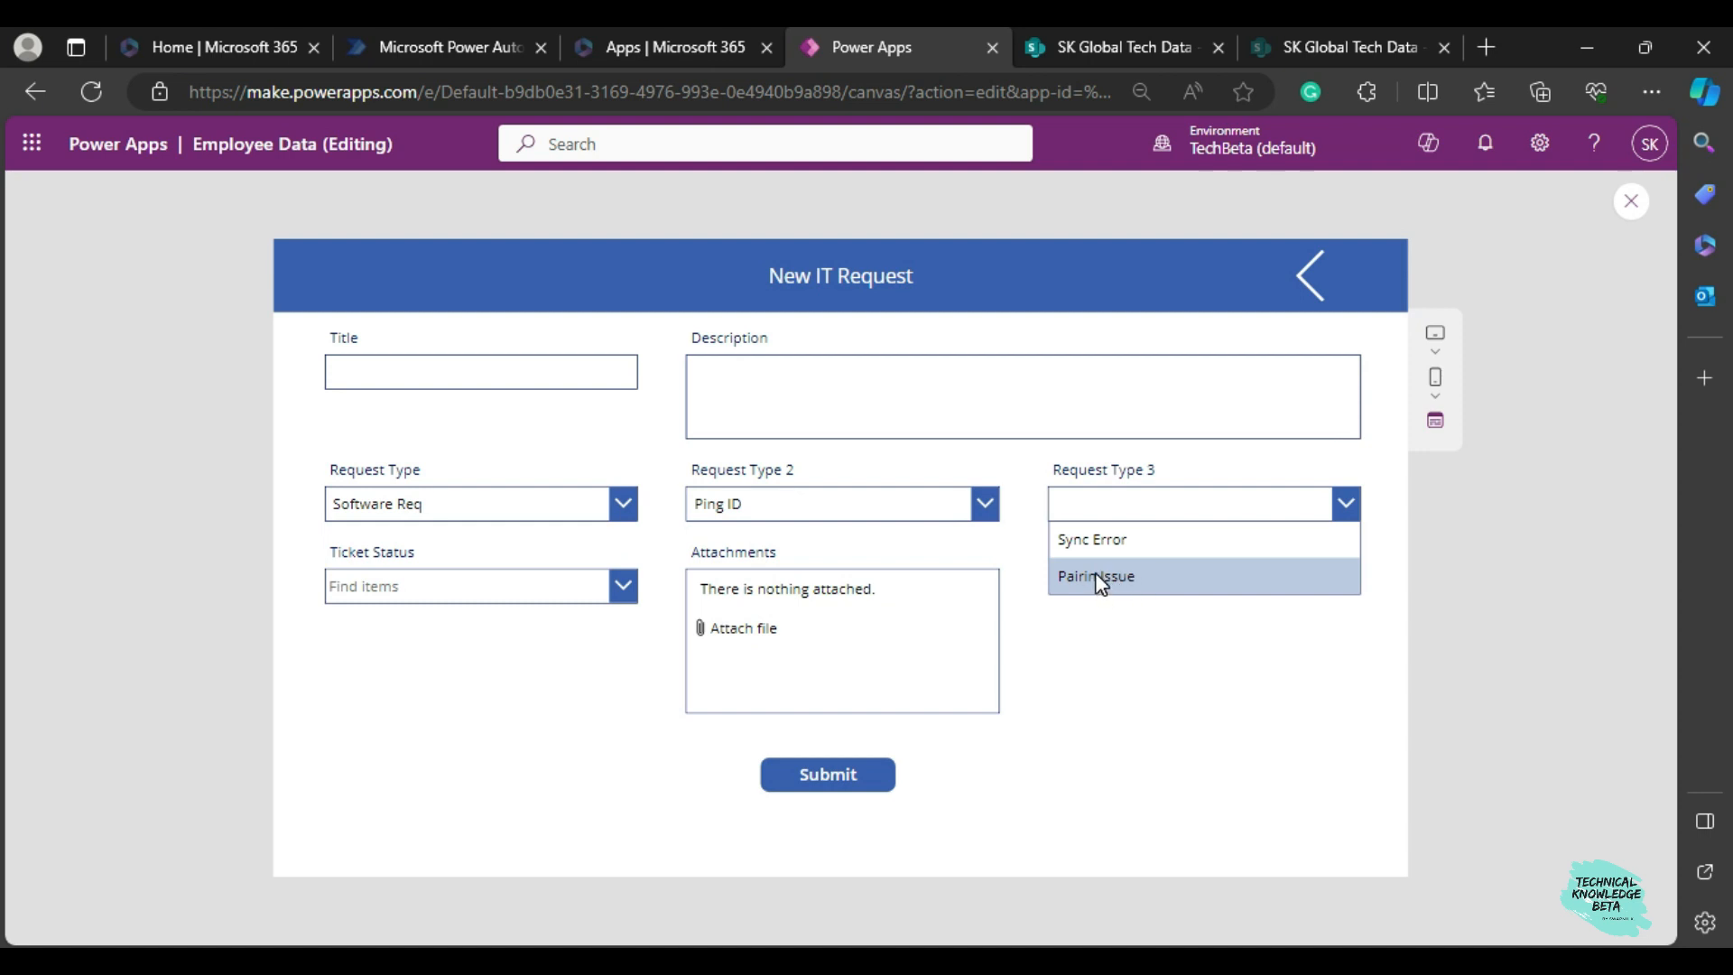
left_click(1108, 623)
Set Request Type to Hardware Req and Request Type 2 to Laptop Issue, and review the dependent Request Type 3 choices.
left_click(426, 507)
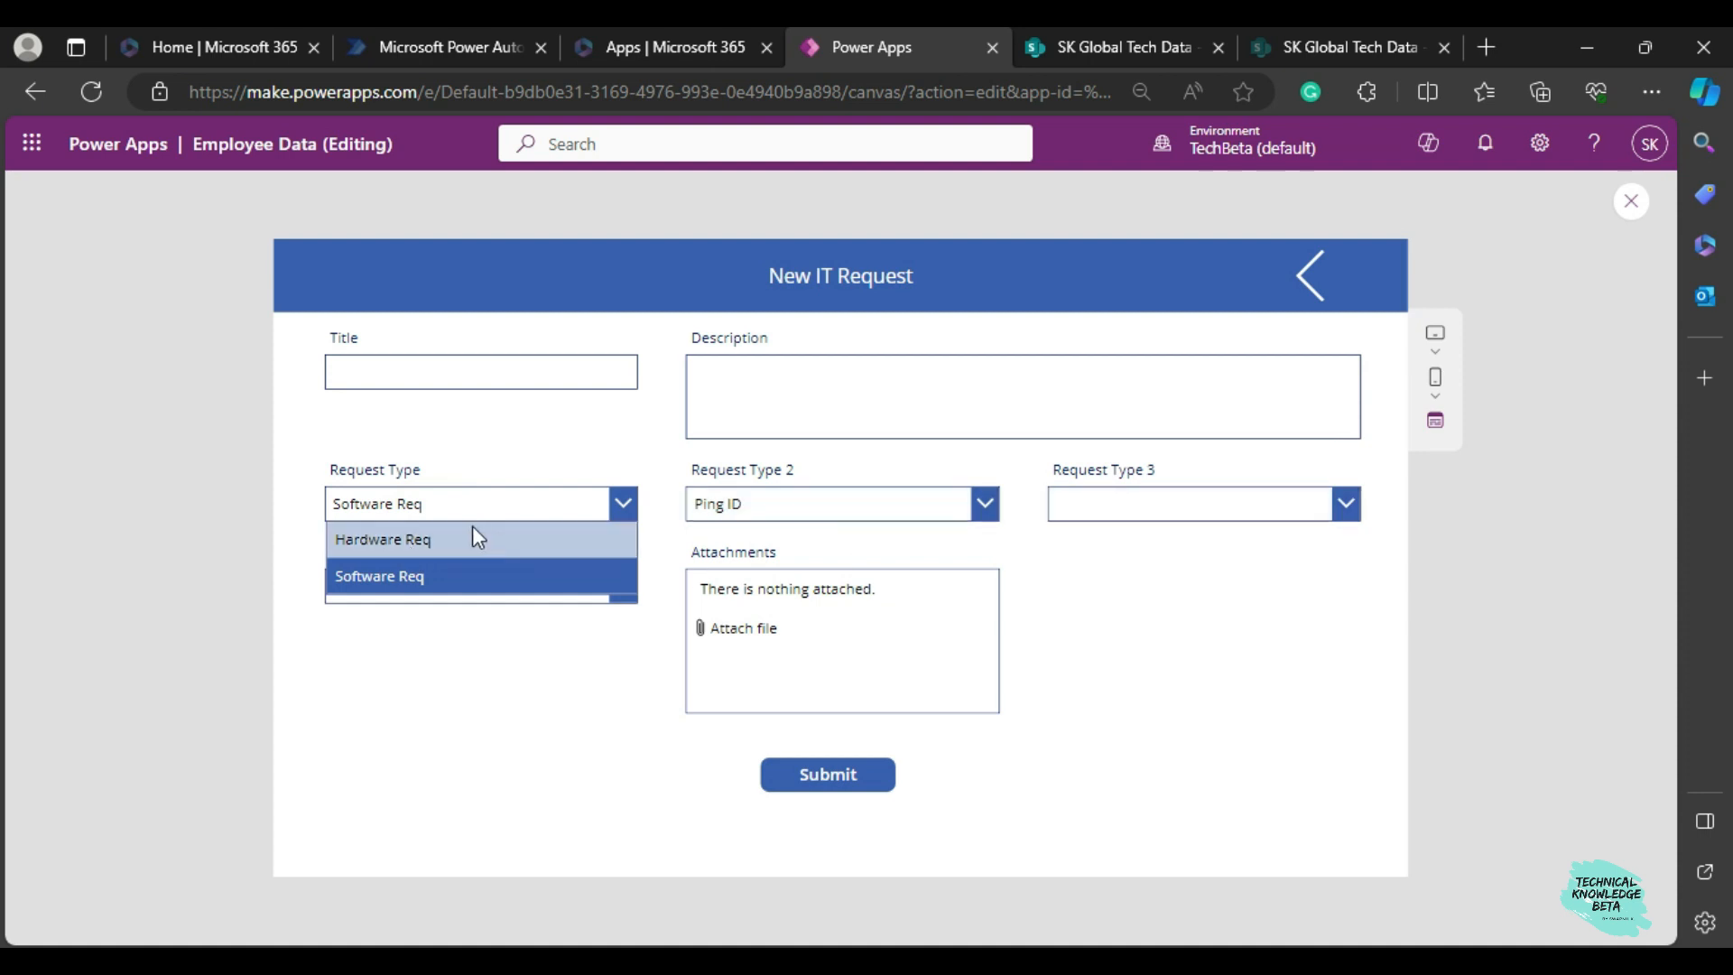
left_click(446, 538)
left_click(803, 501)
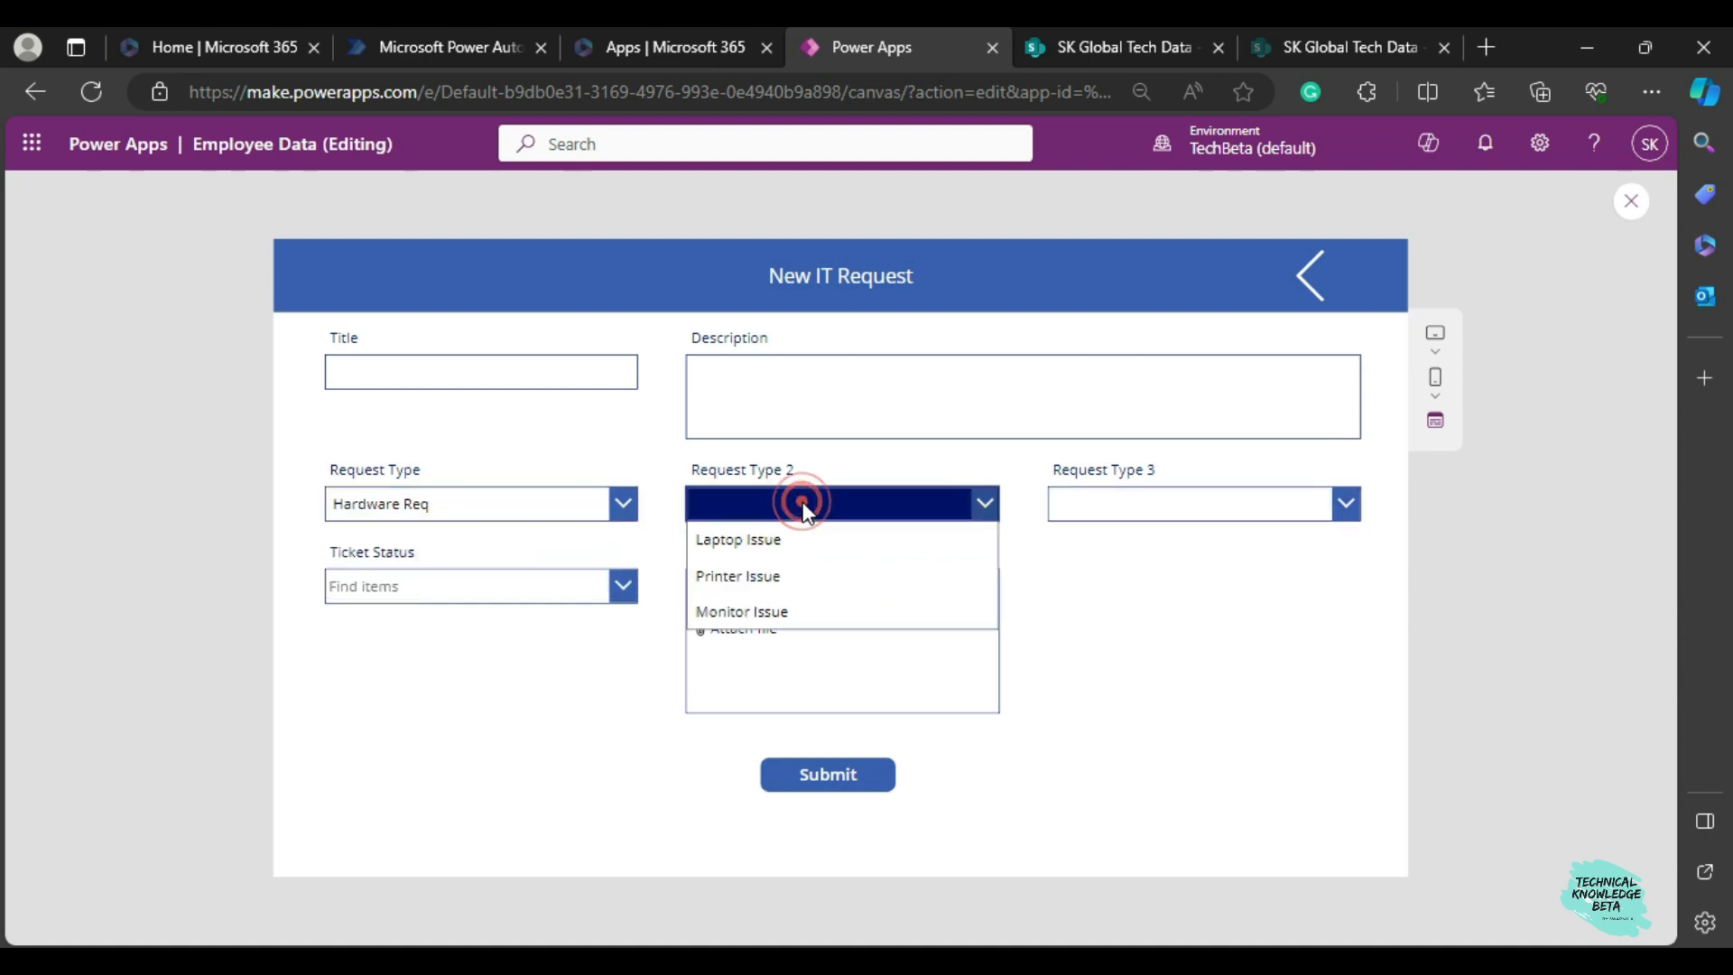
left_click(777, 545)
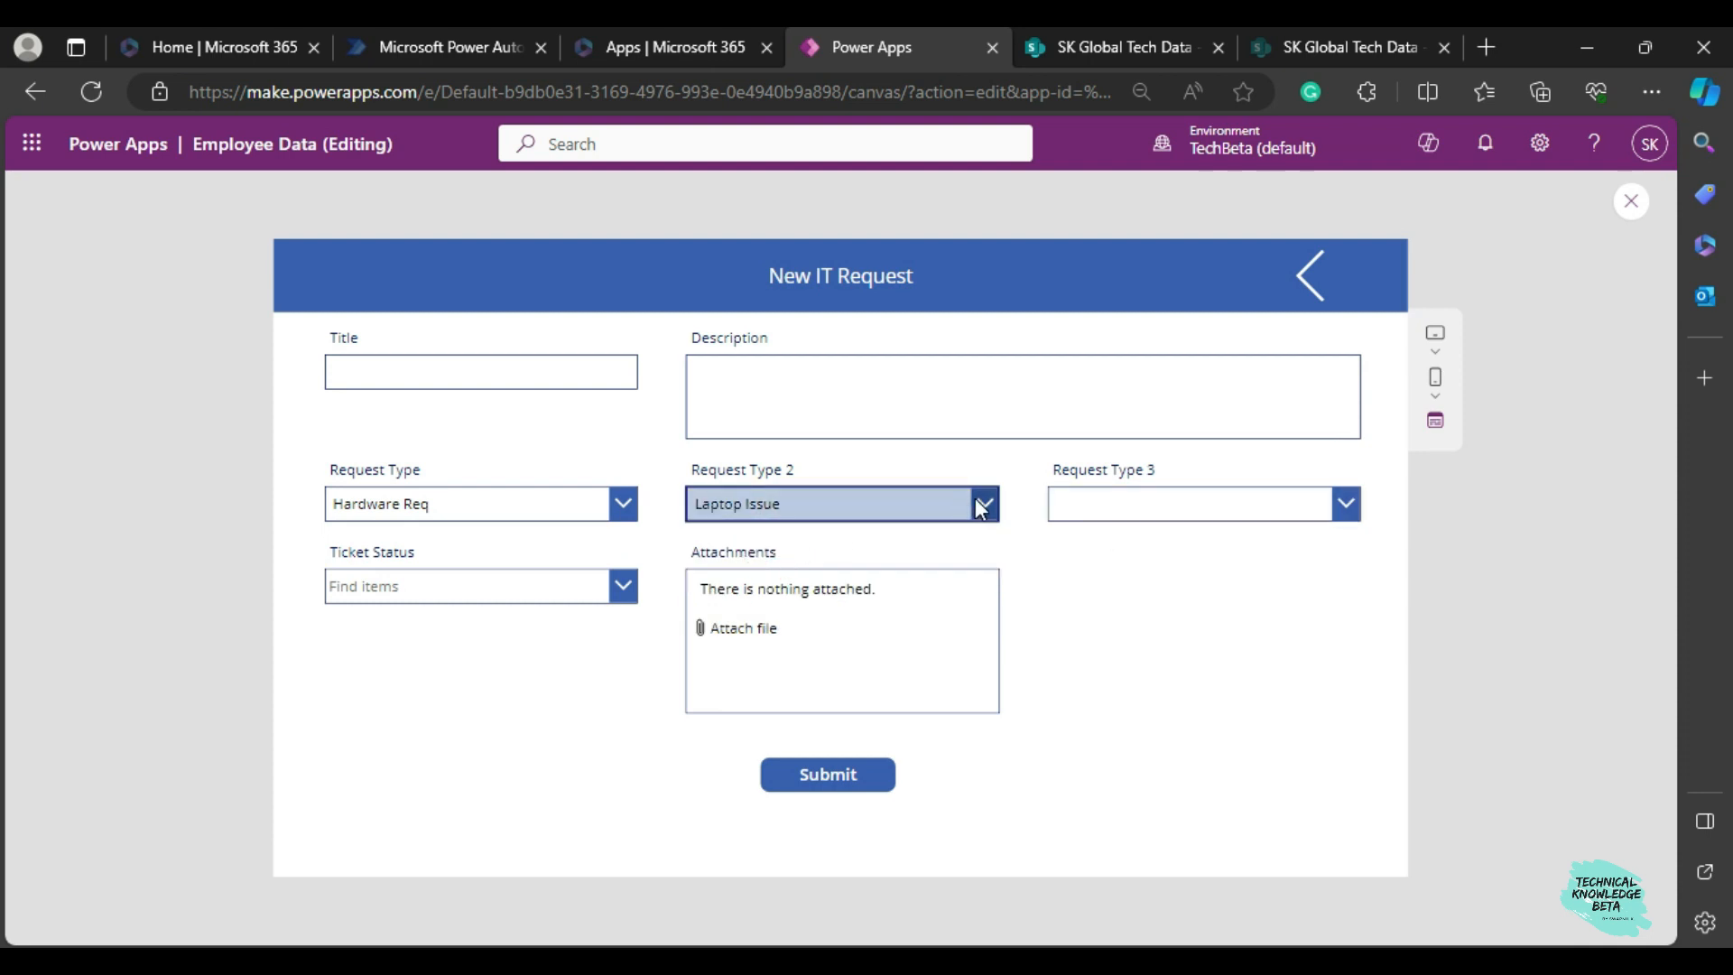
left_click(1072, 495)
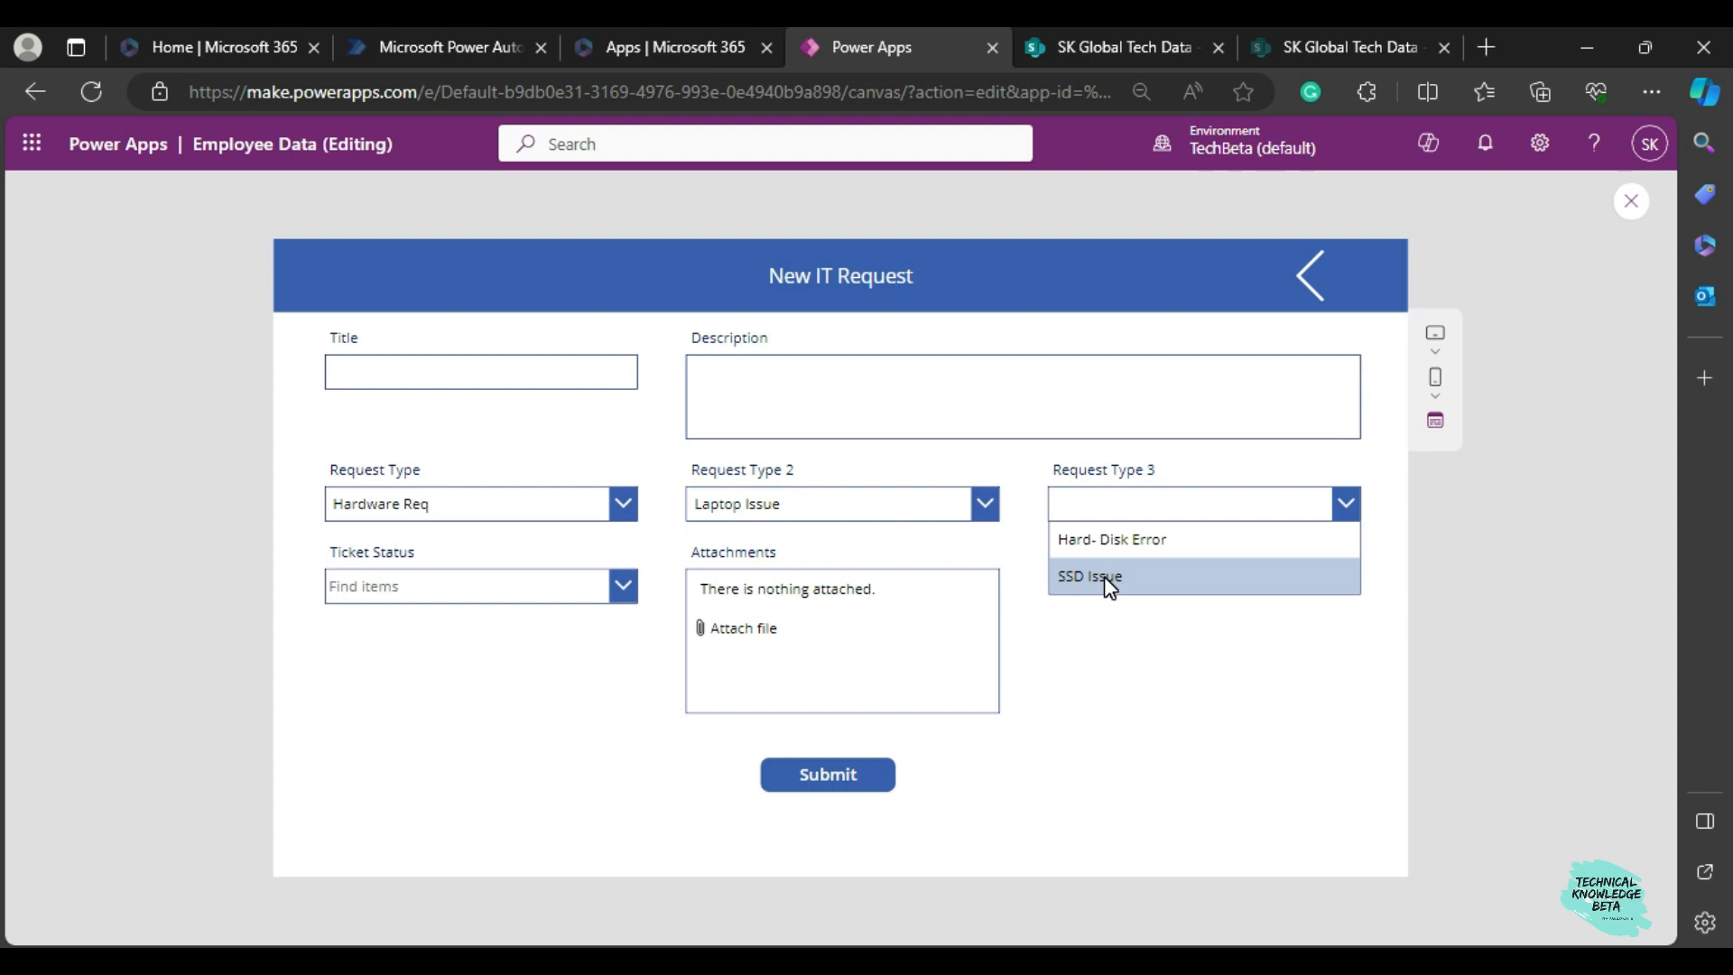
left_click(1124, 657)
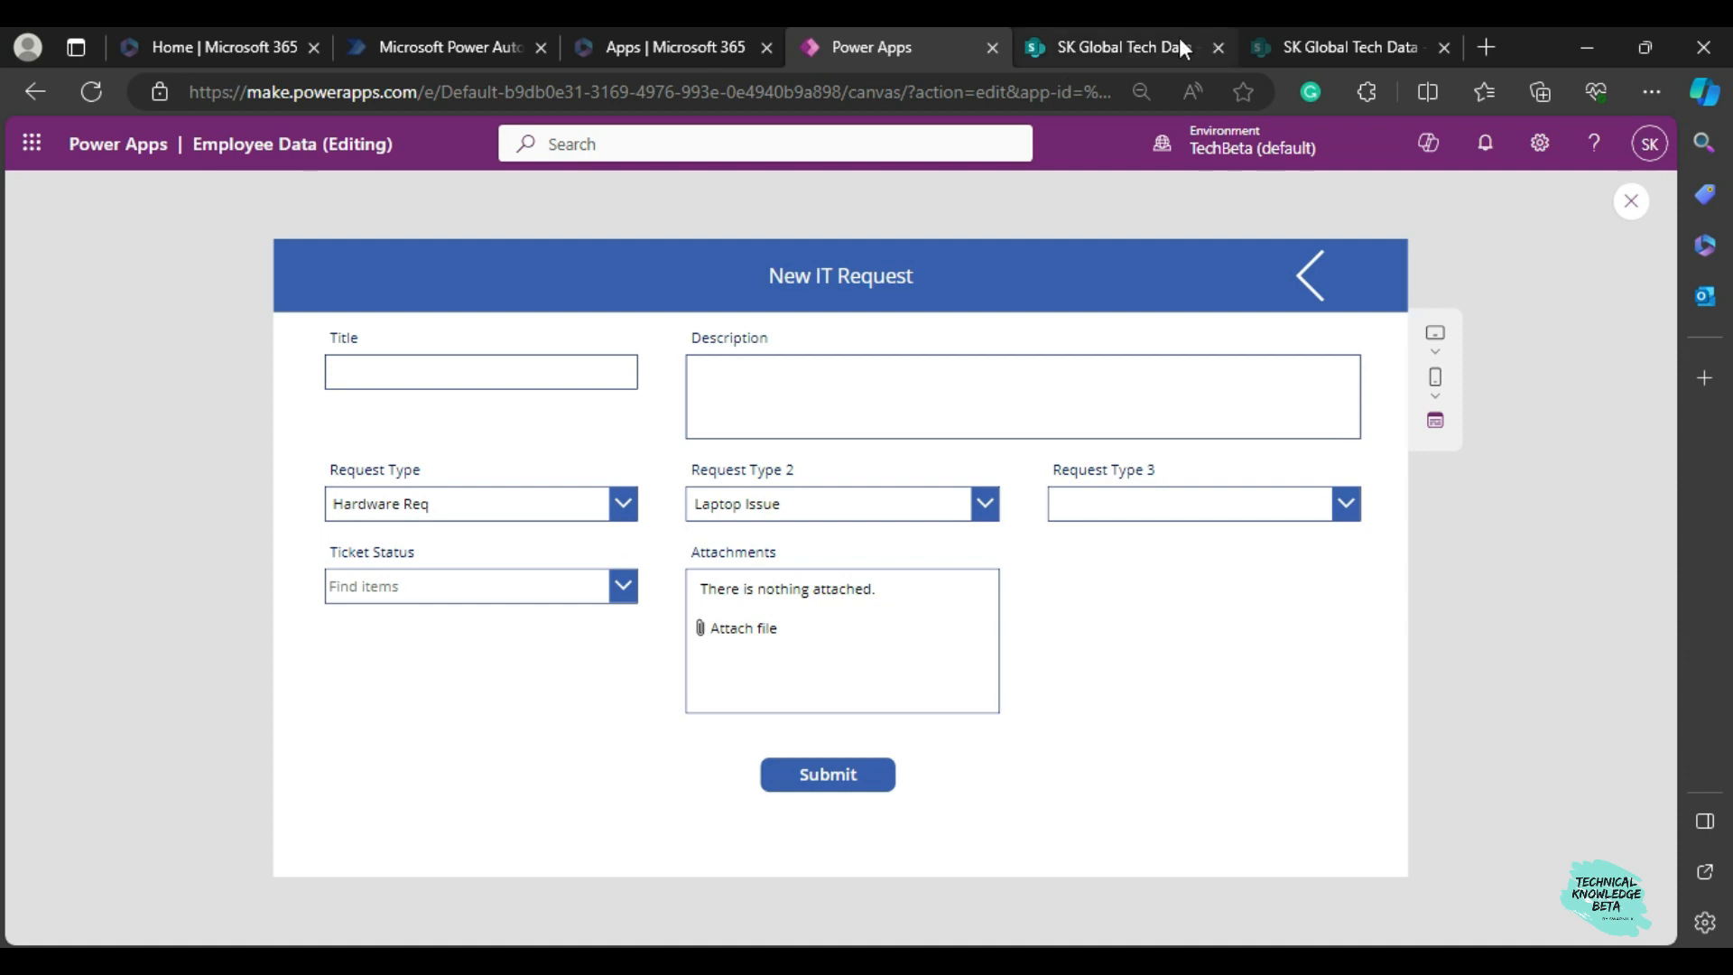
Switch to the IT Request list in SharePoint and inspect the Request Type 2 column's settings without changing them.
mouse_move(1178, 43)
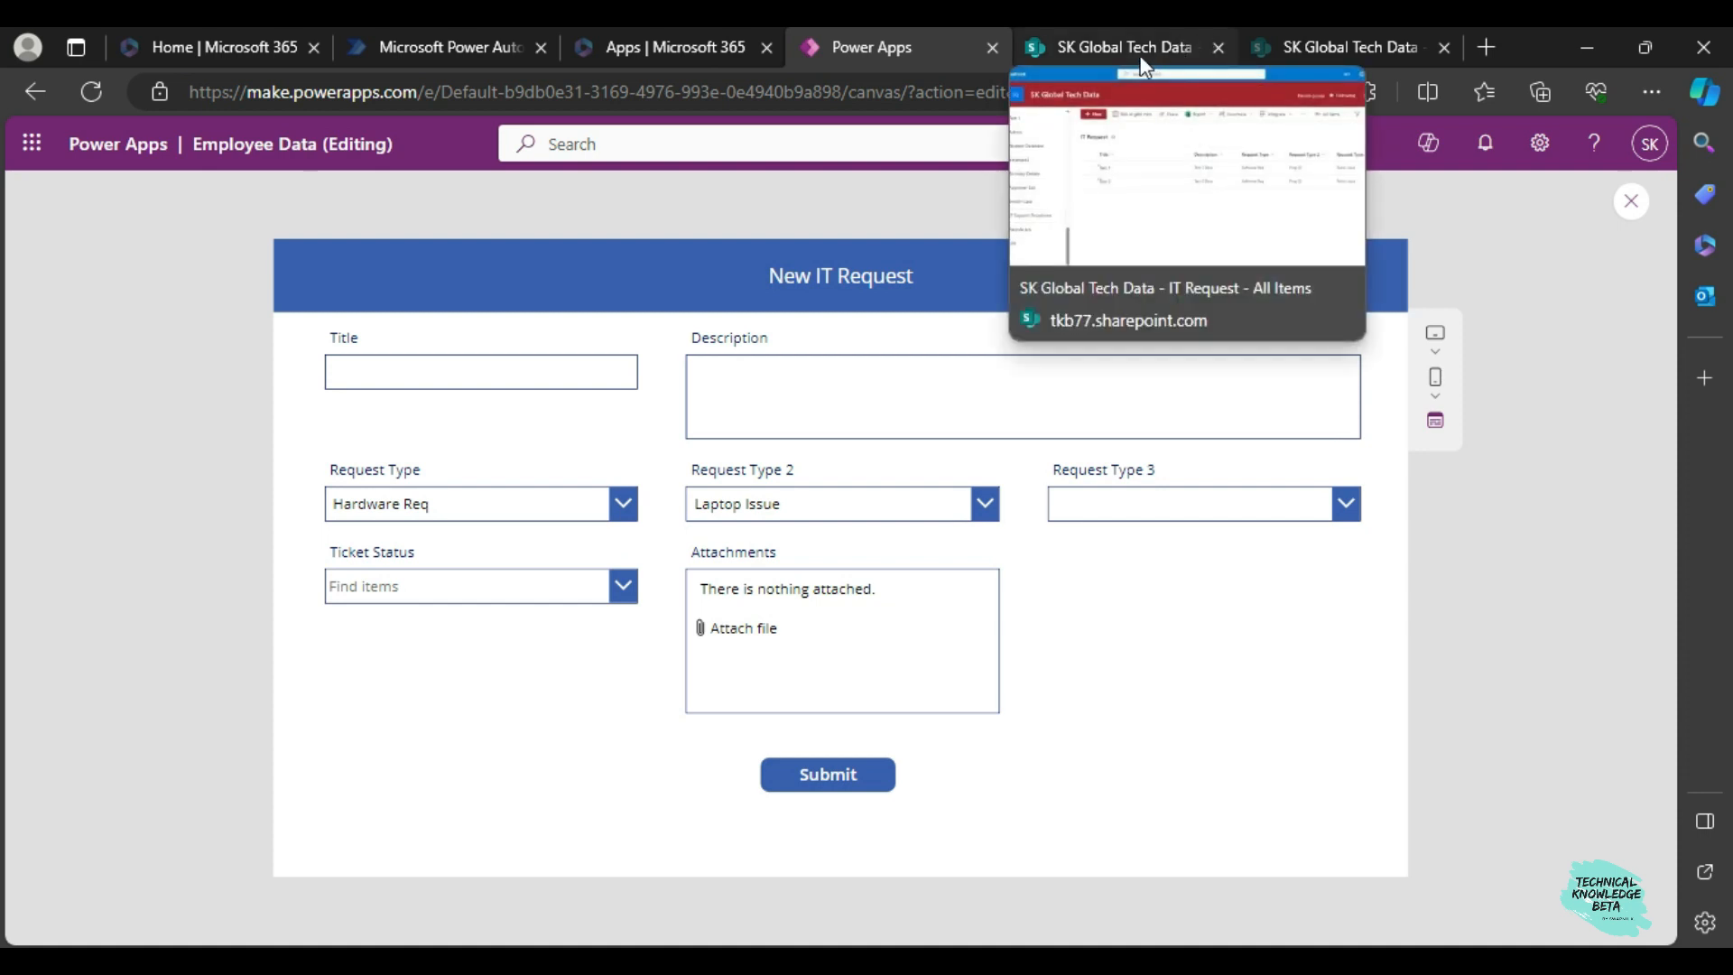
left_click(1141, 54)
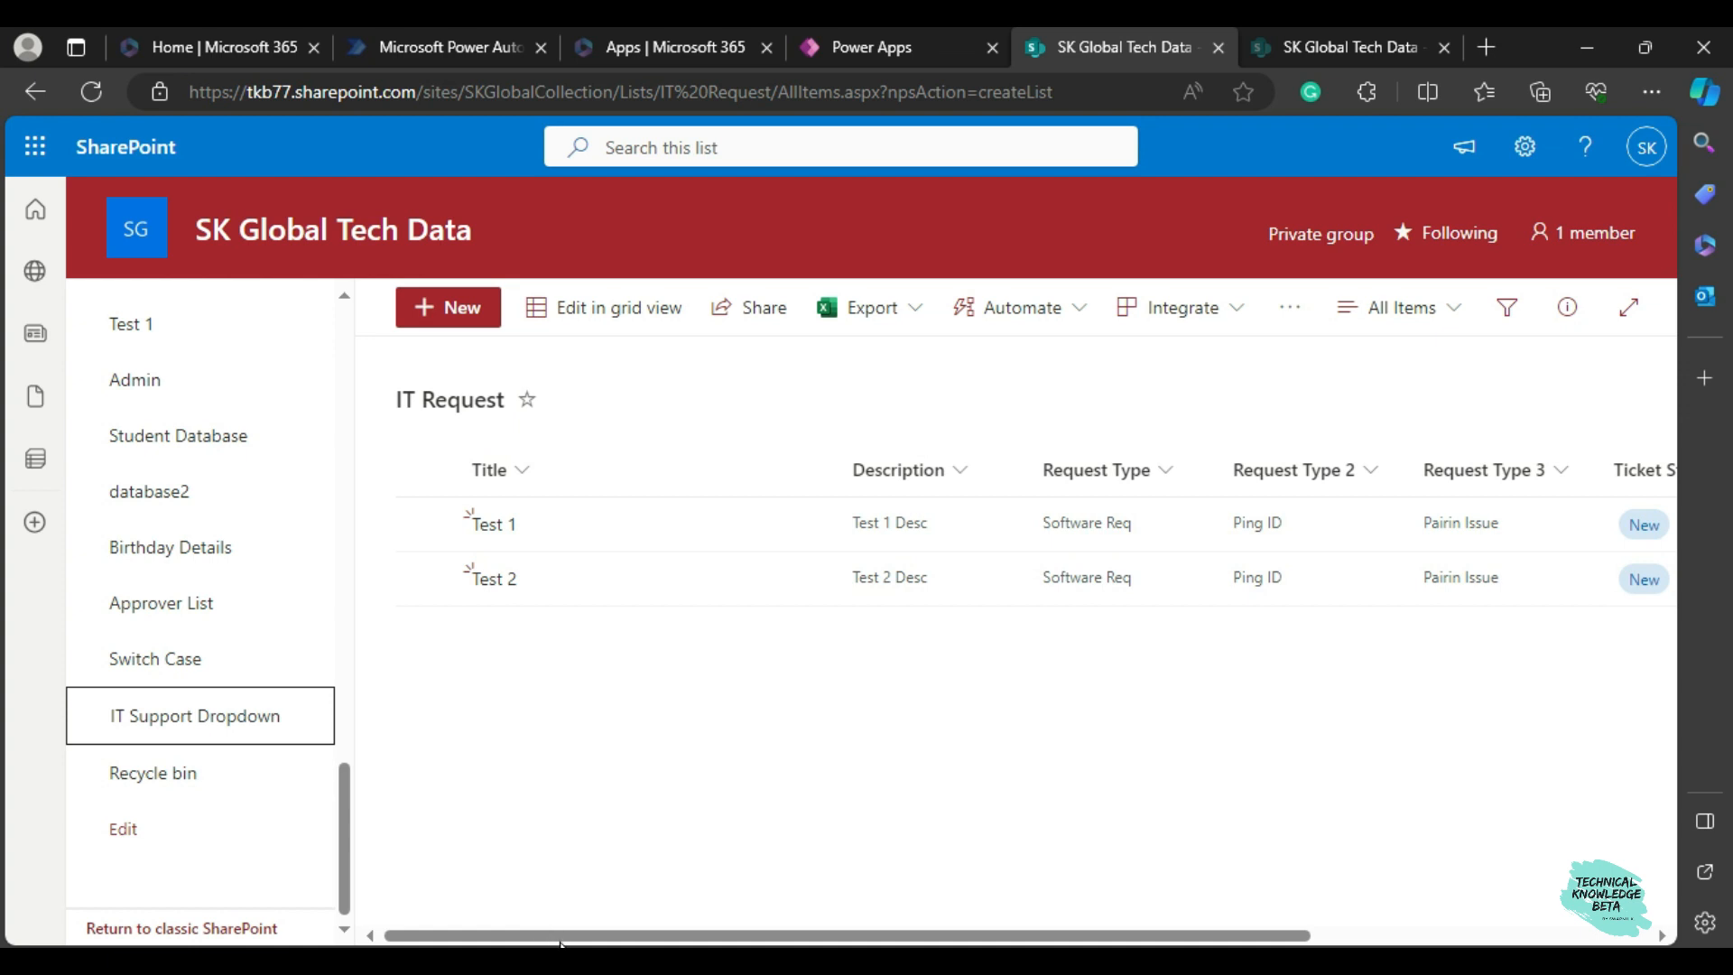
left_click_drag(800, 939, 743, 930)
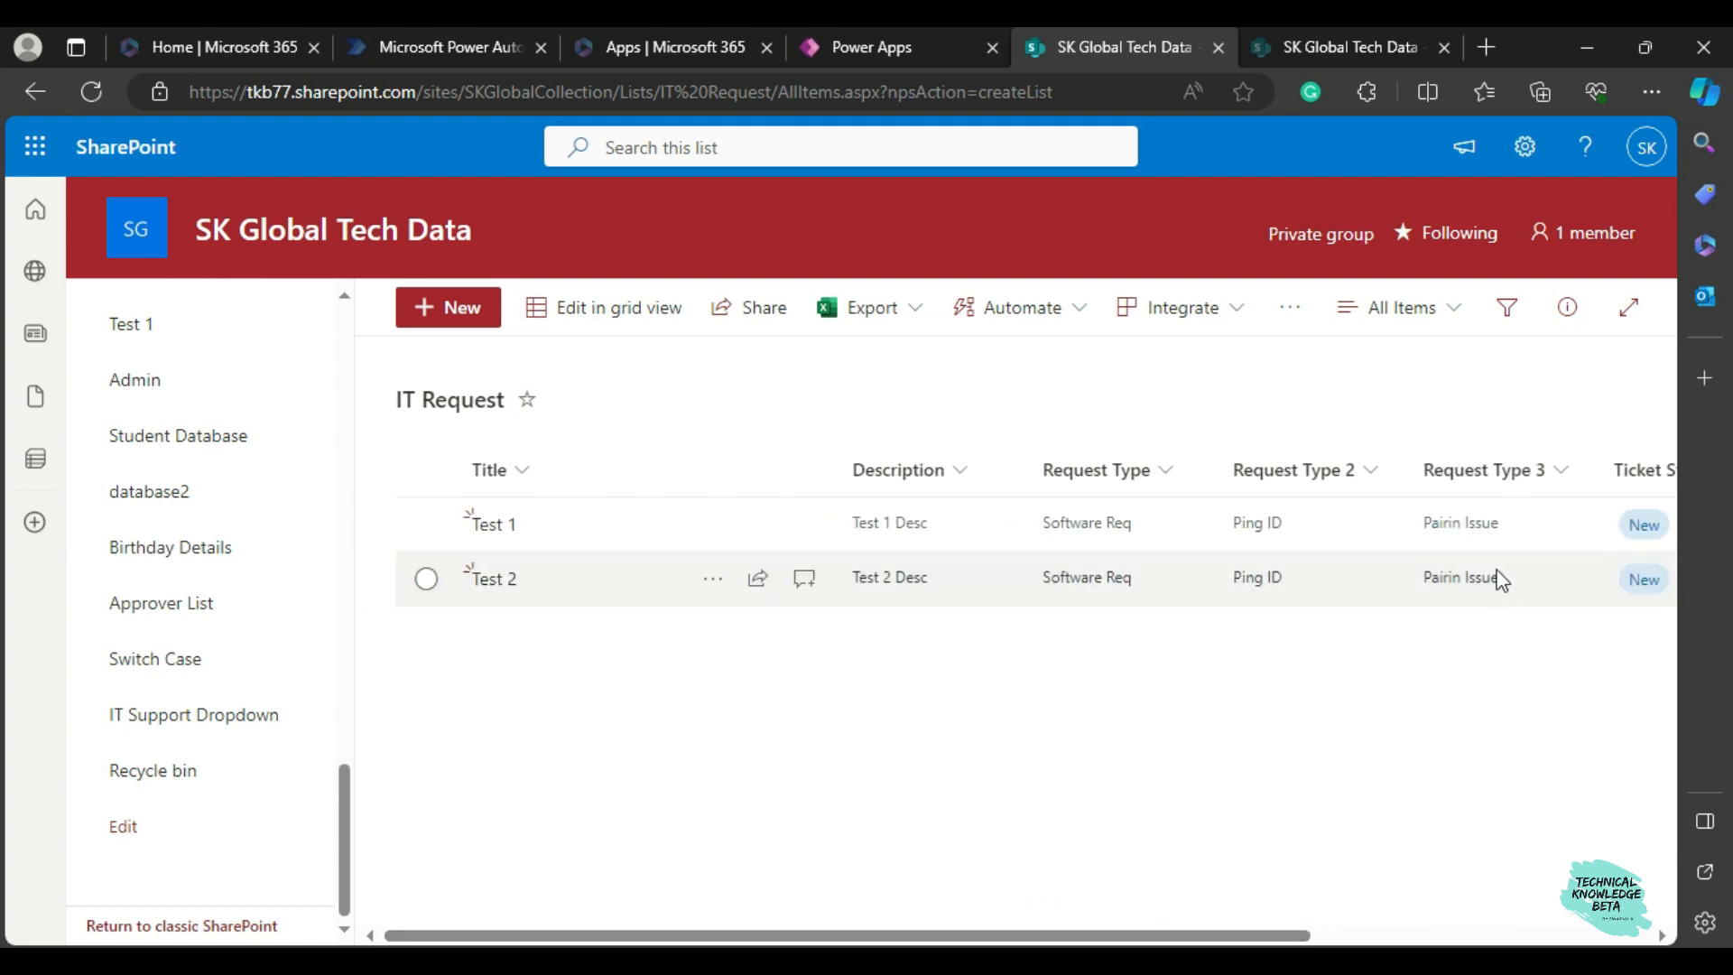
left_click(1369, 471)
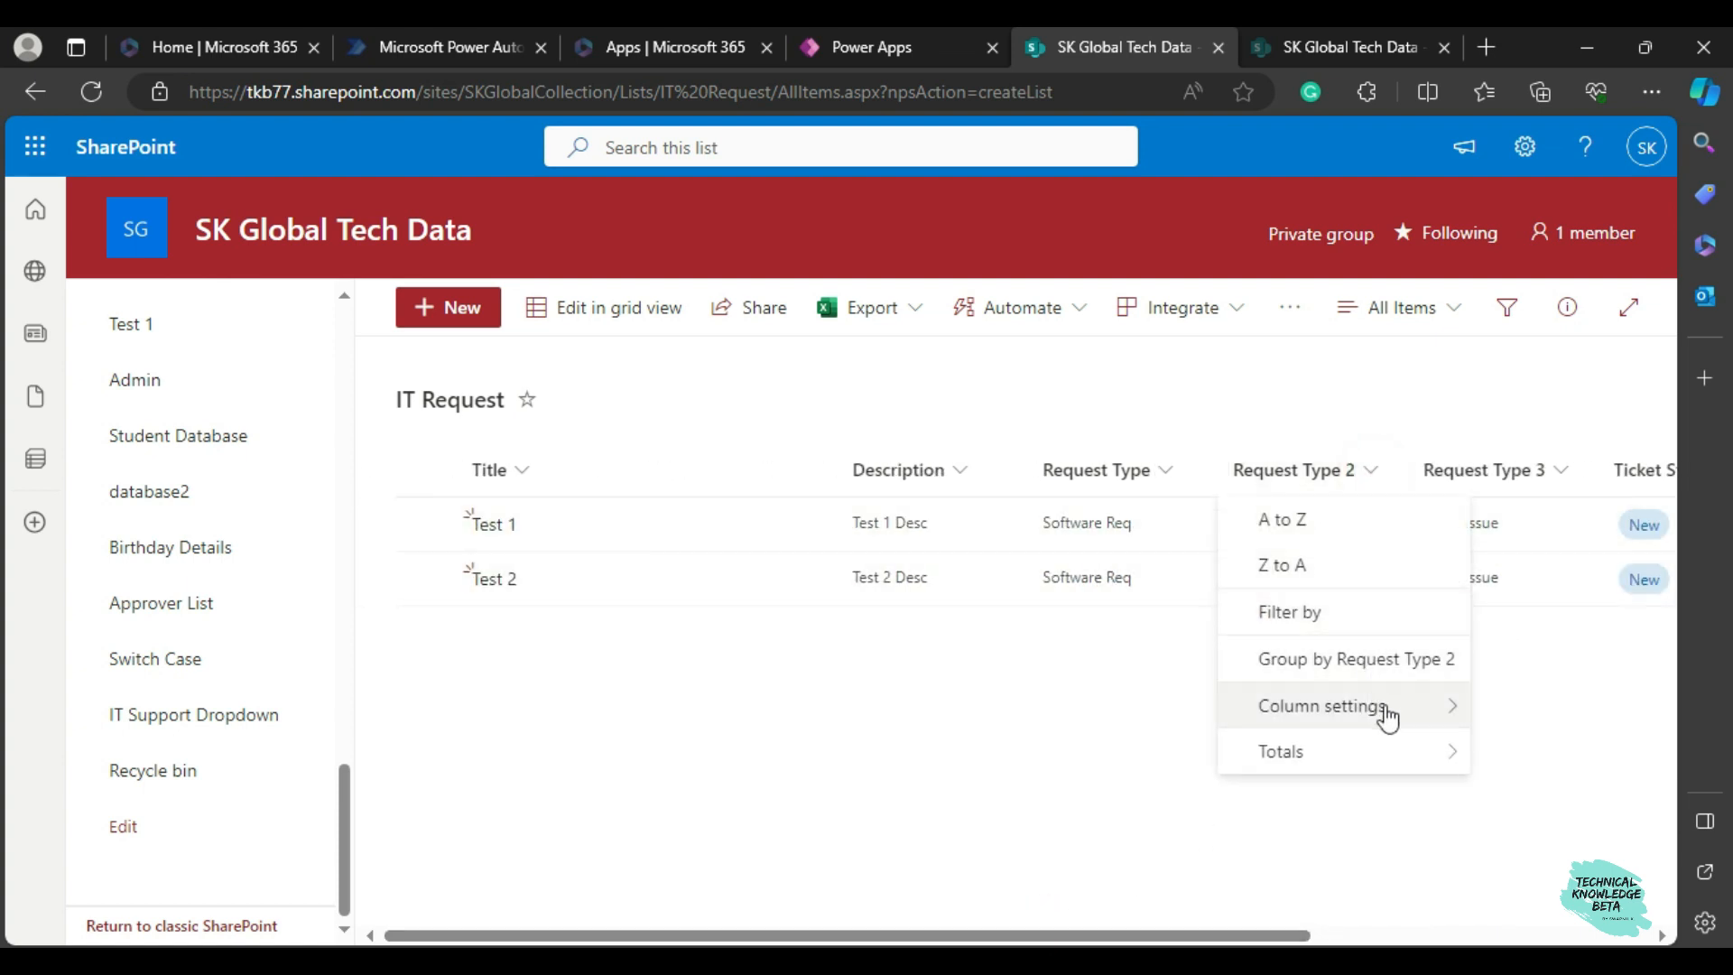
mouse_move(1386, 713)
left_click(1085, 501)
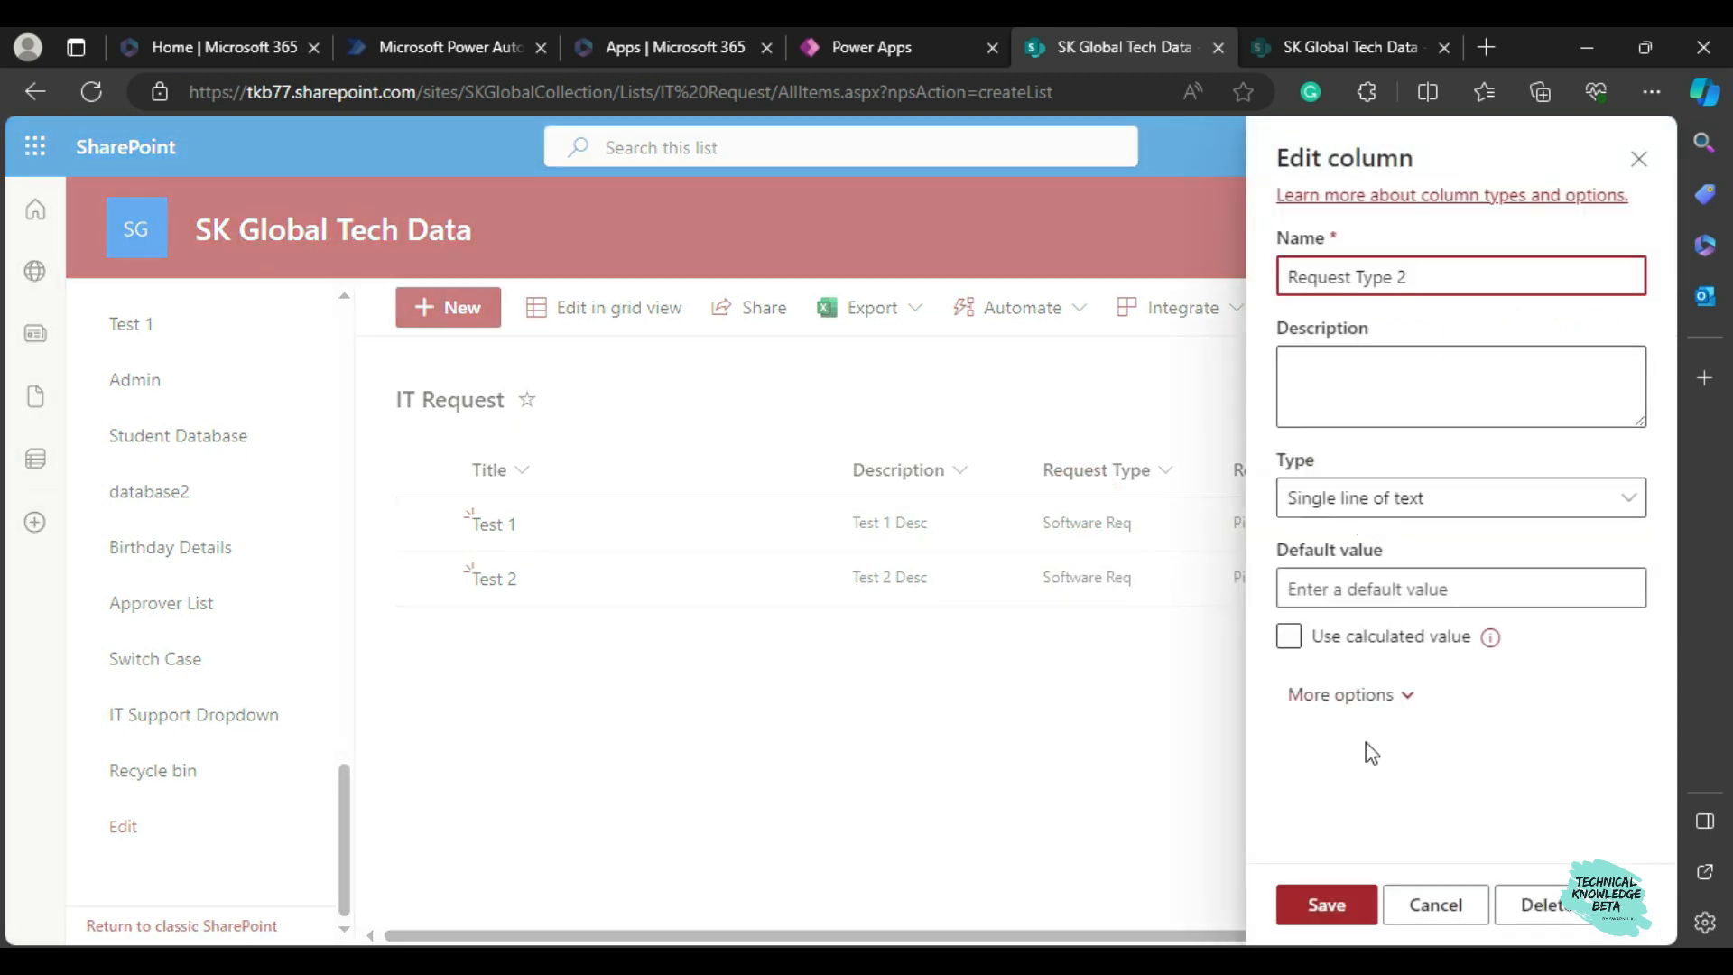
left_click(1449, 907)
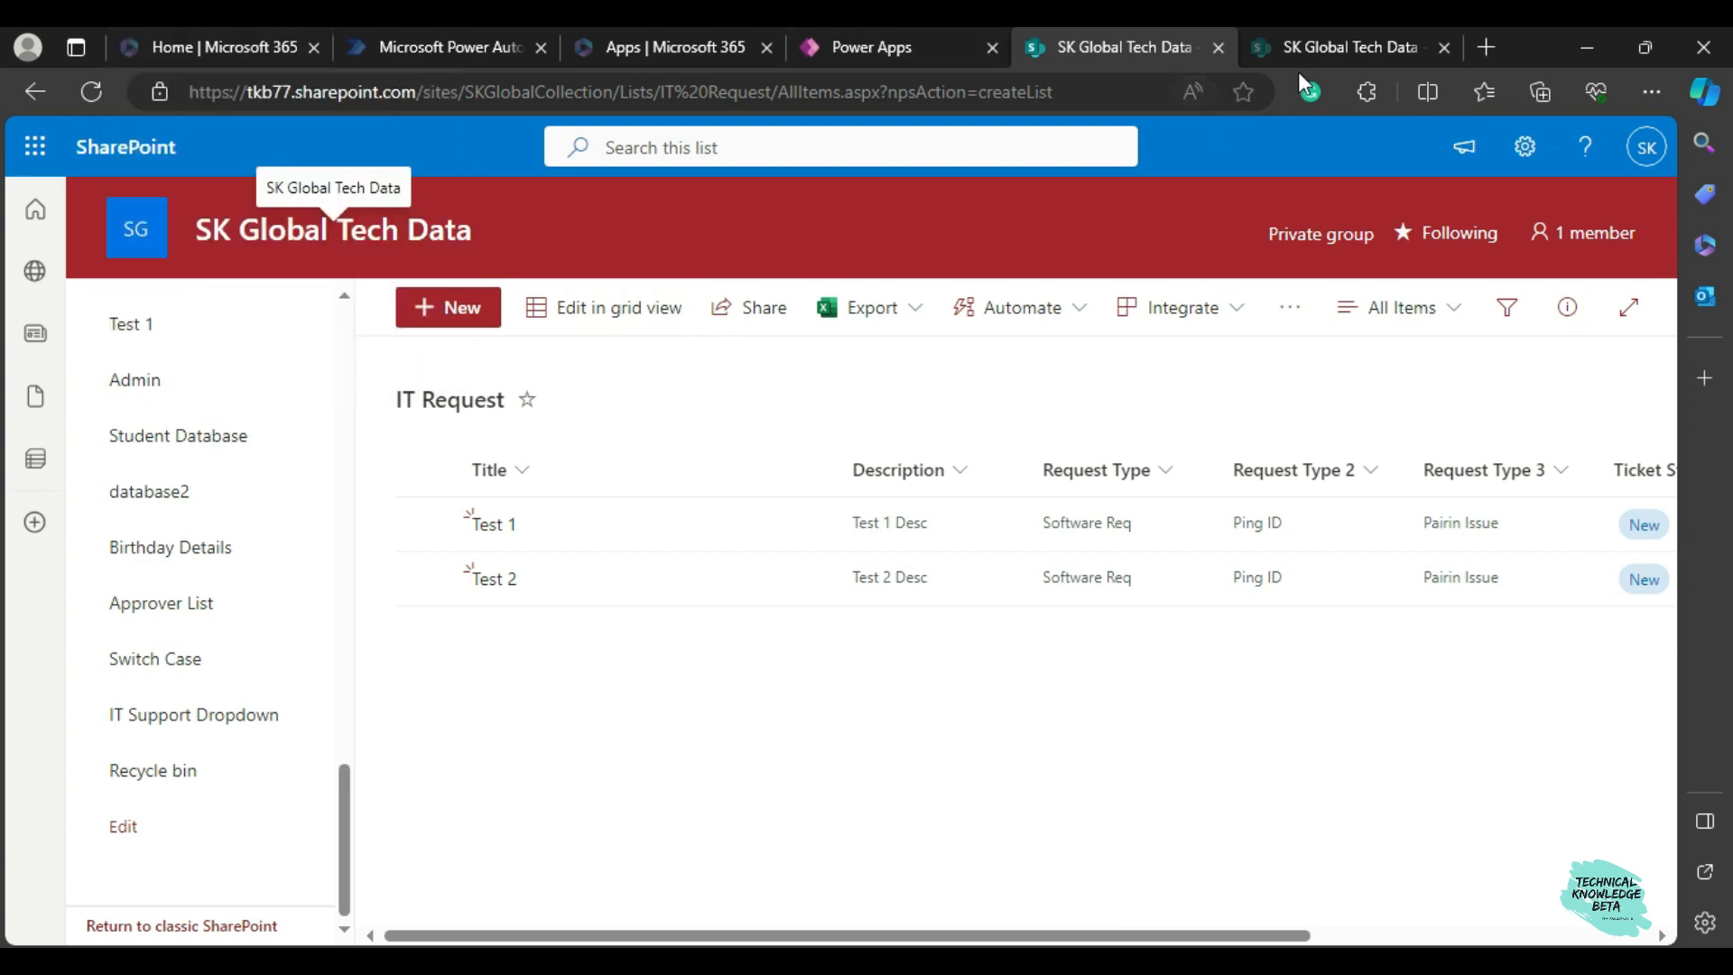
Examine the IT Support Dropdown list in SharePoint and return to the Power Apps preview.
mouse_move(1295, 52)
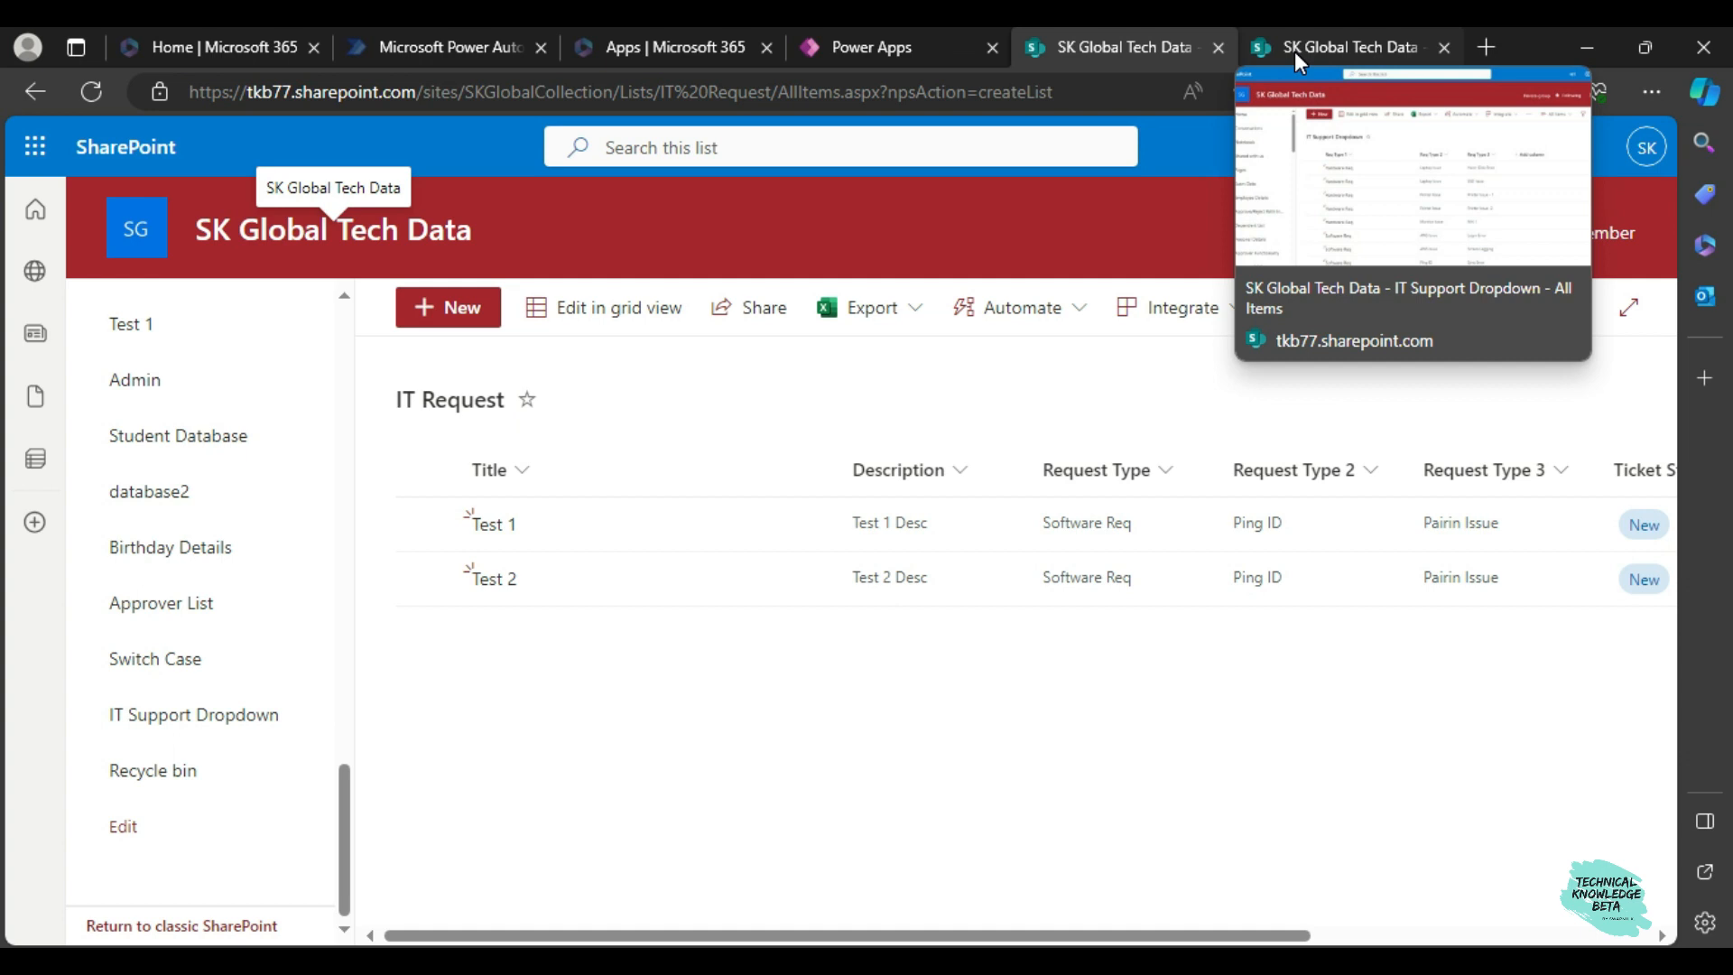
left_click(1294, 51)
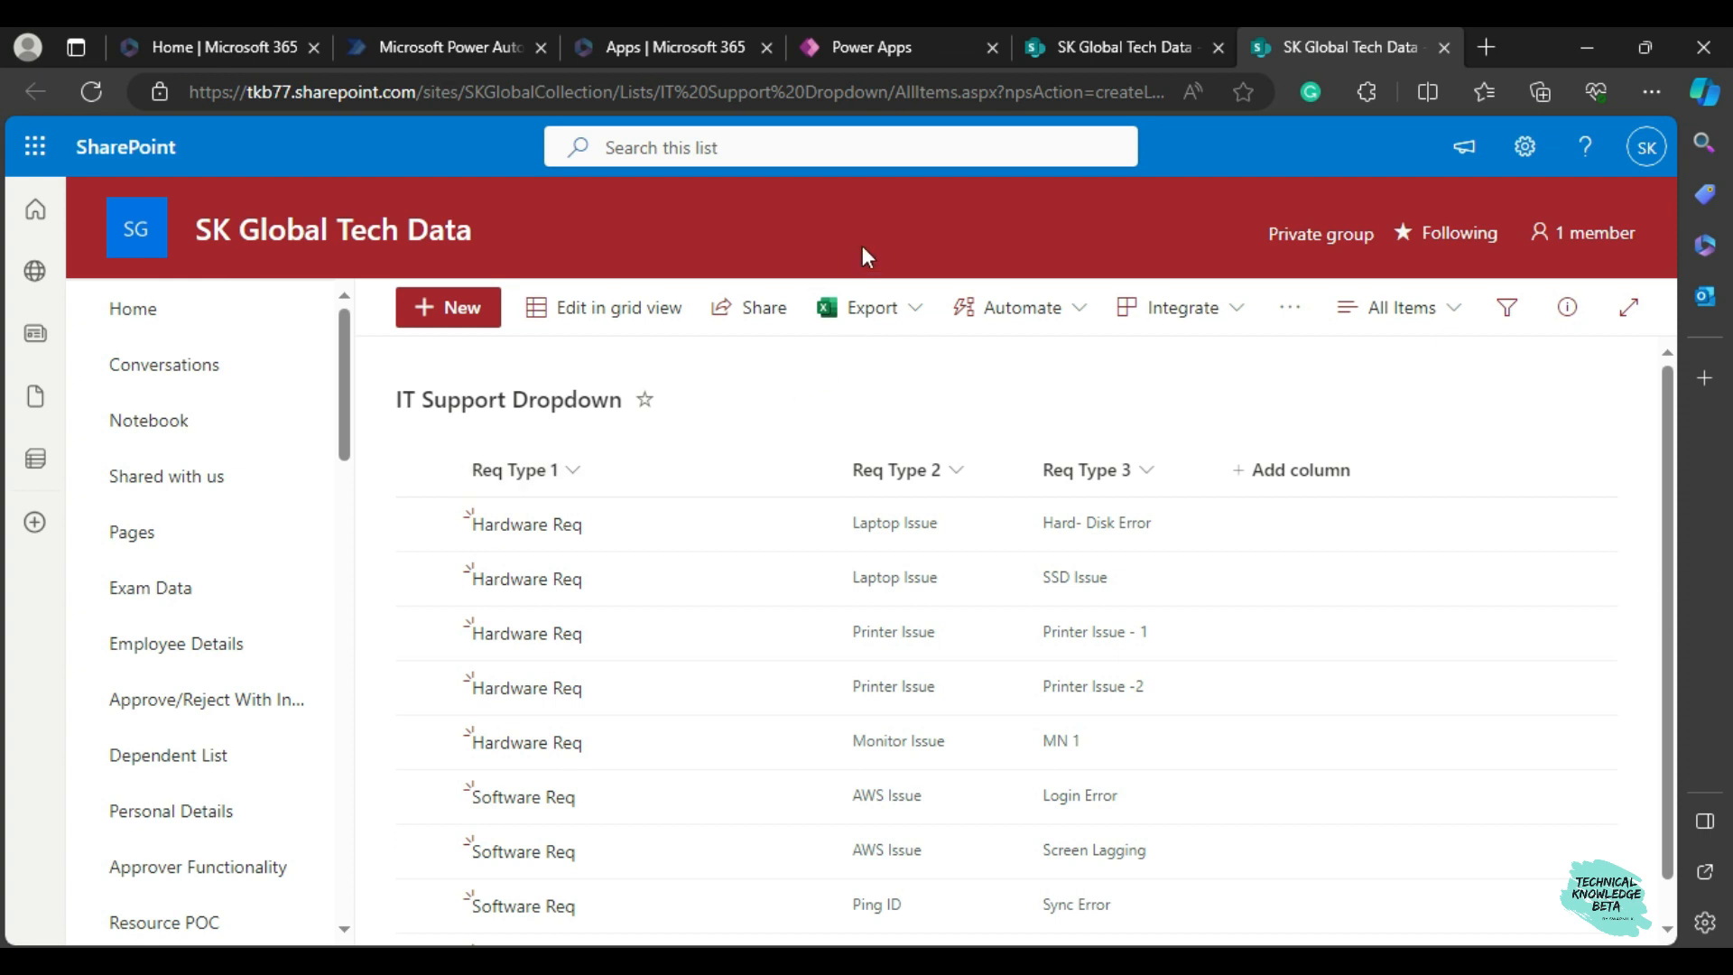
left_click(846, 45)
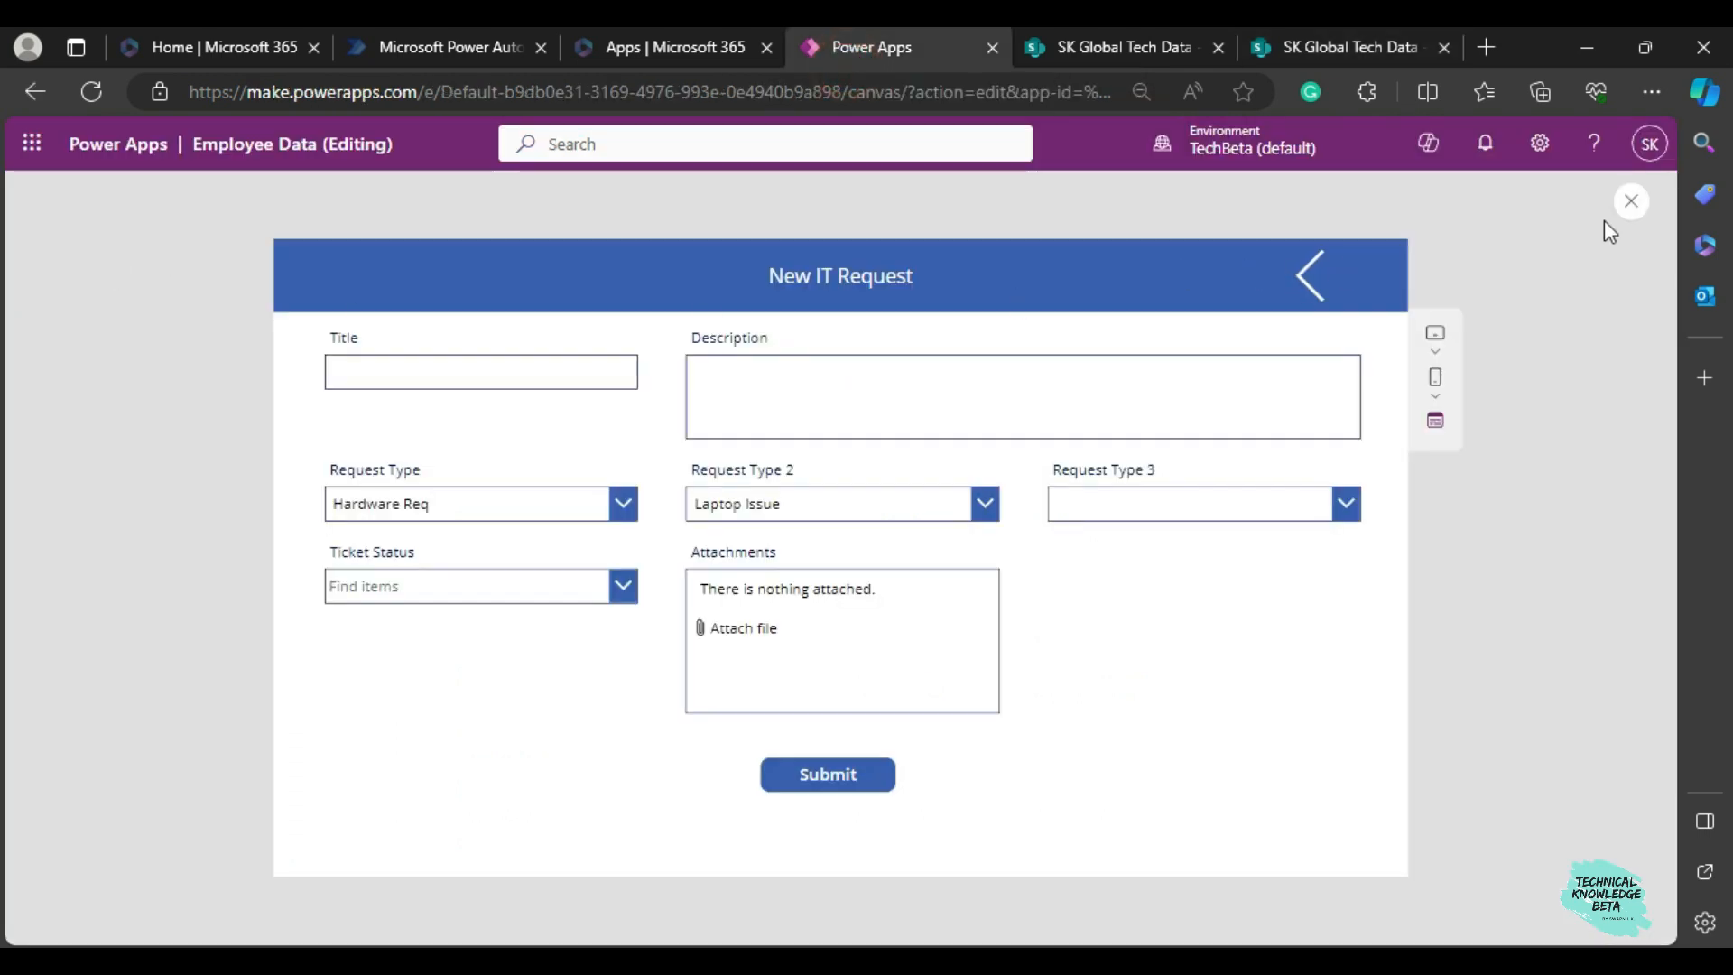
Exit the app preview and review the data sources connected to the app.
left_click(1632, 202)
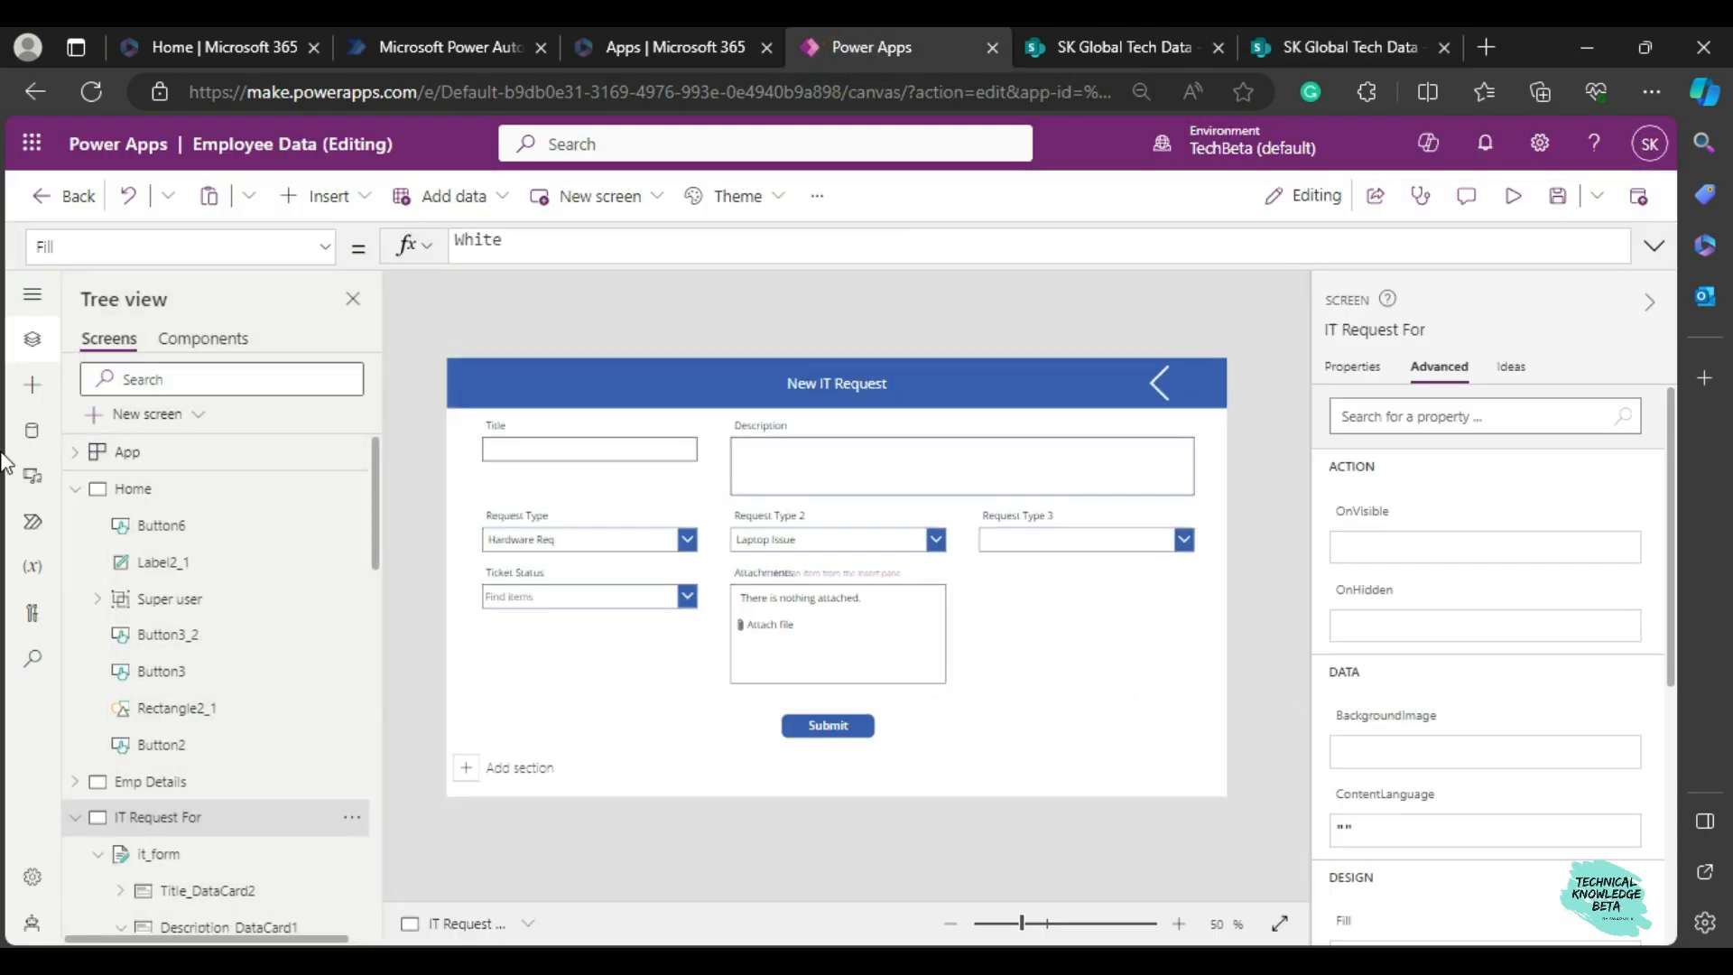
left_click(16, 447)
mouse_move(184, 475)
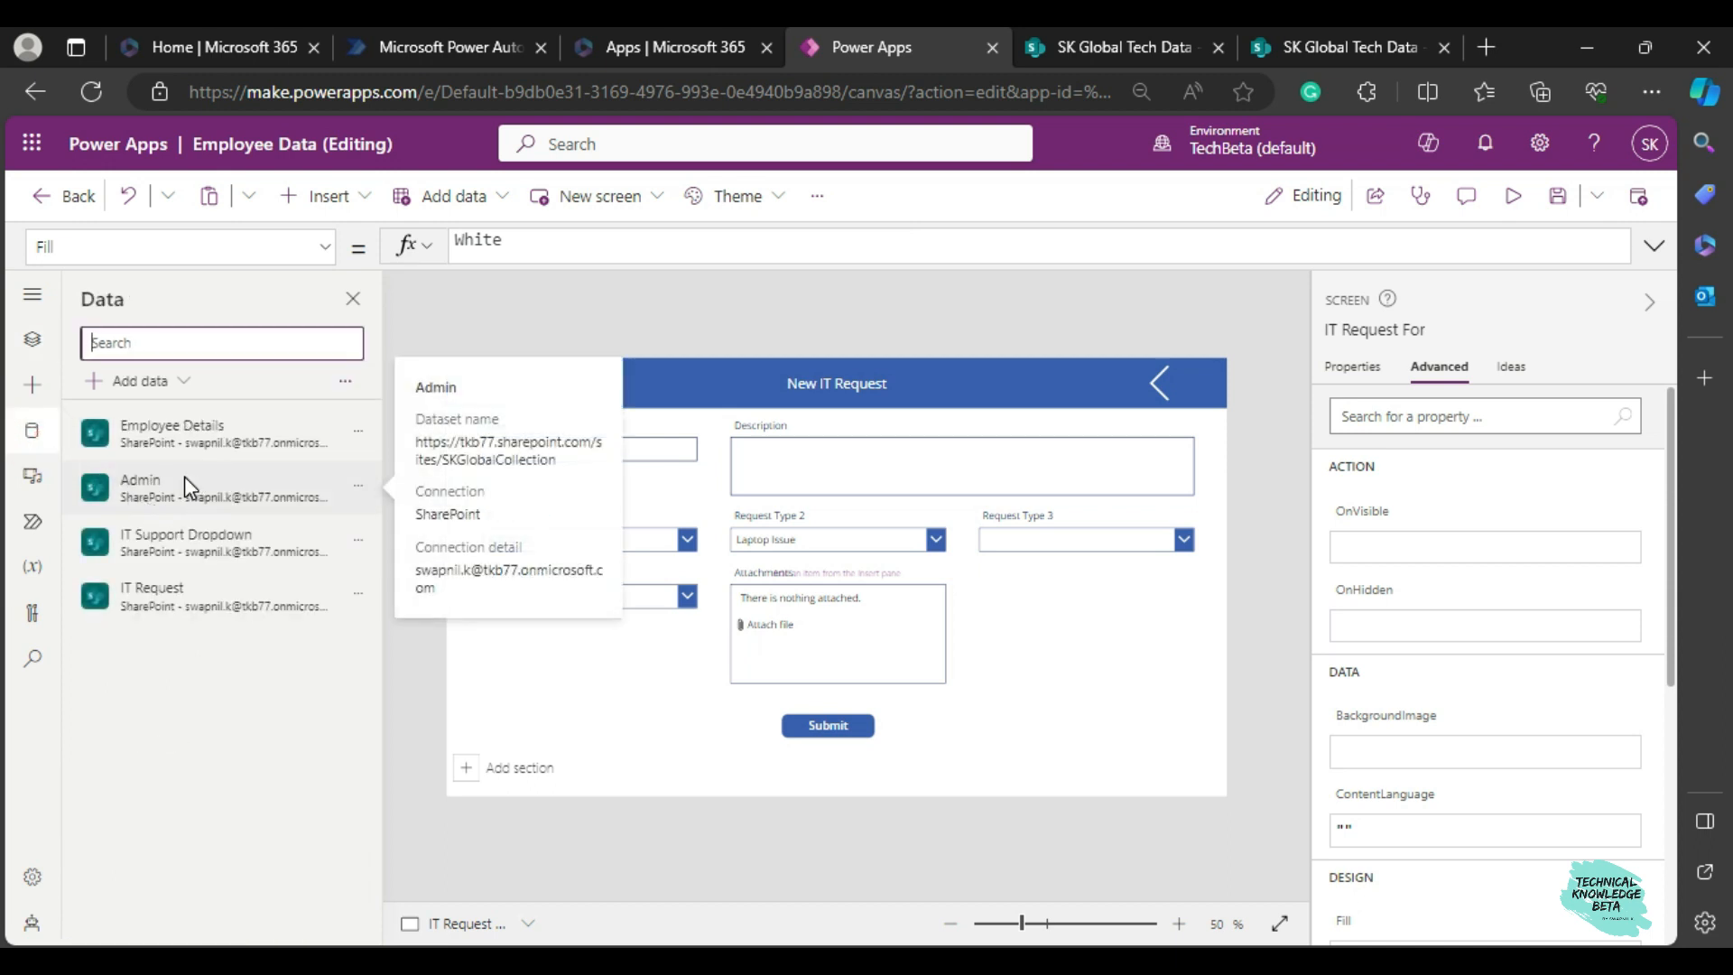
mouse_move(127, 546)
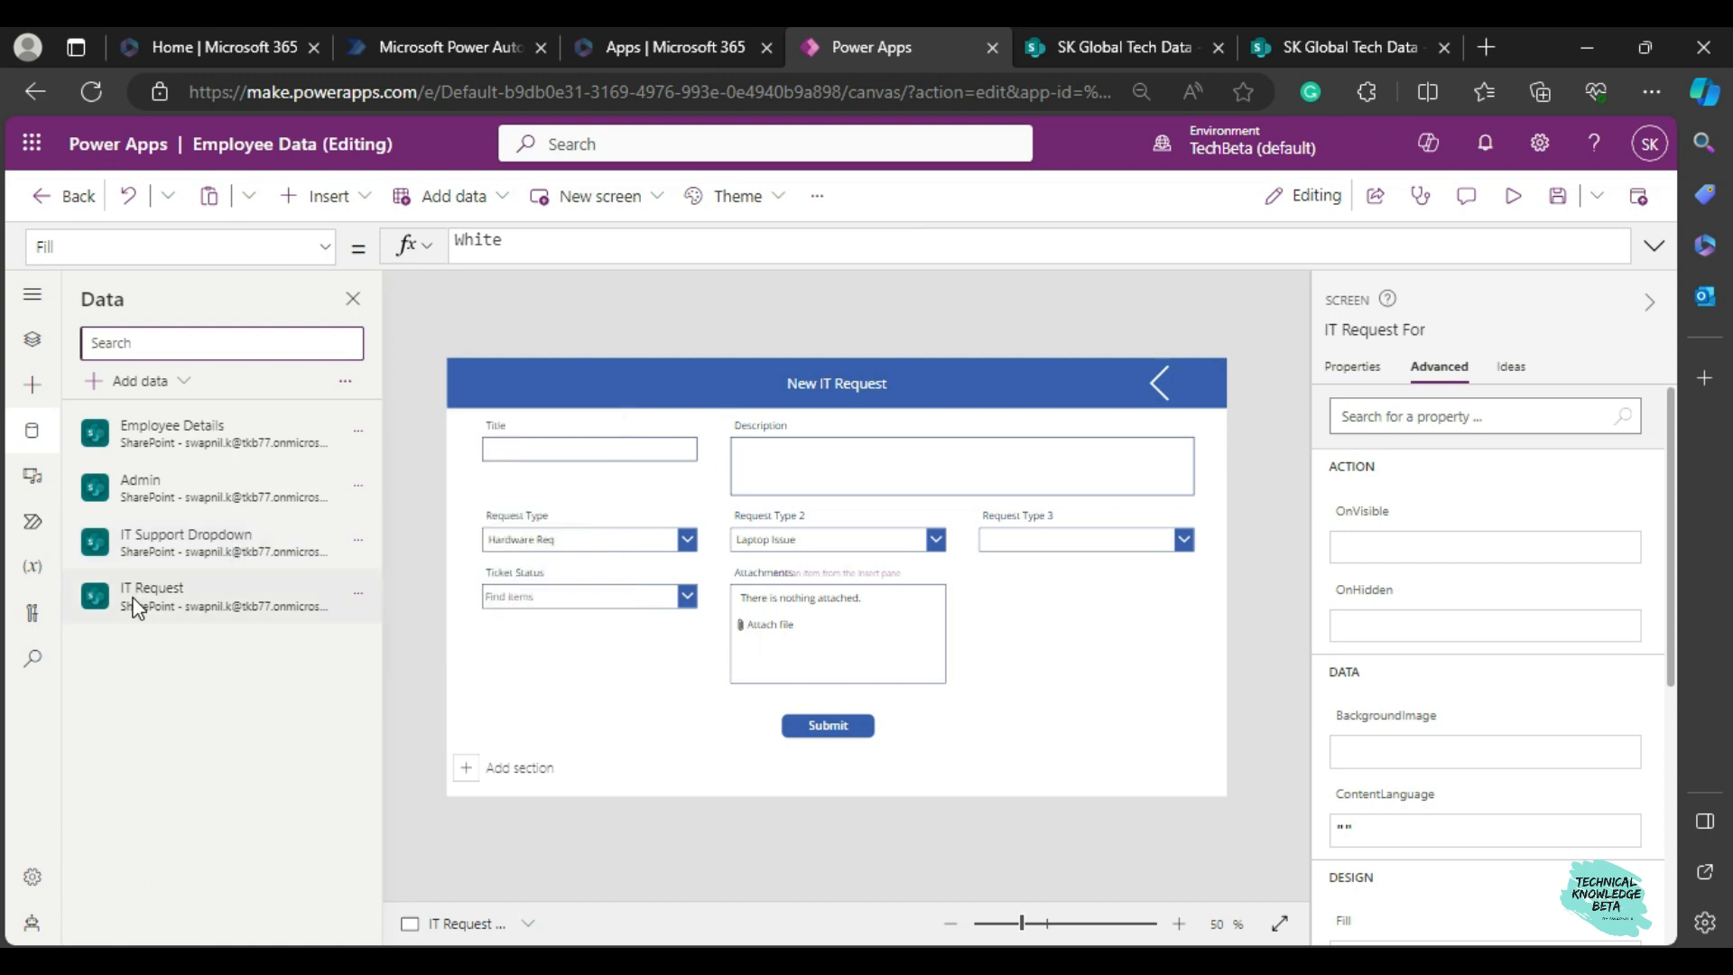
mouse_move(165, 598)
Inspect the New IT Request screen in preview, select its it_form form in the editor, and reopen the preview.
left_click(1517, 200)
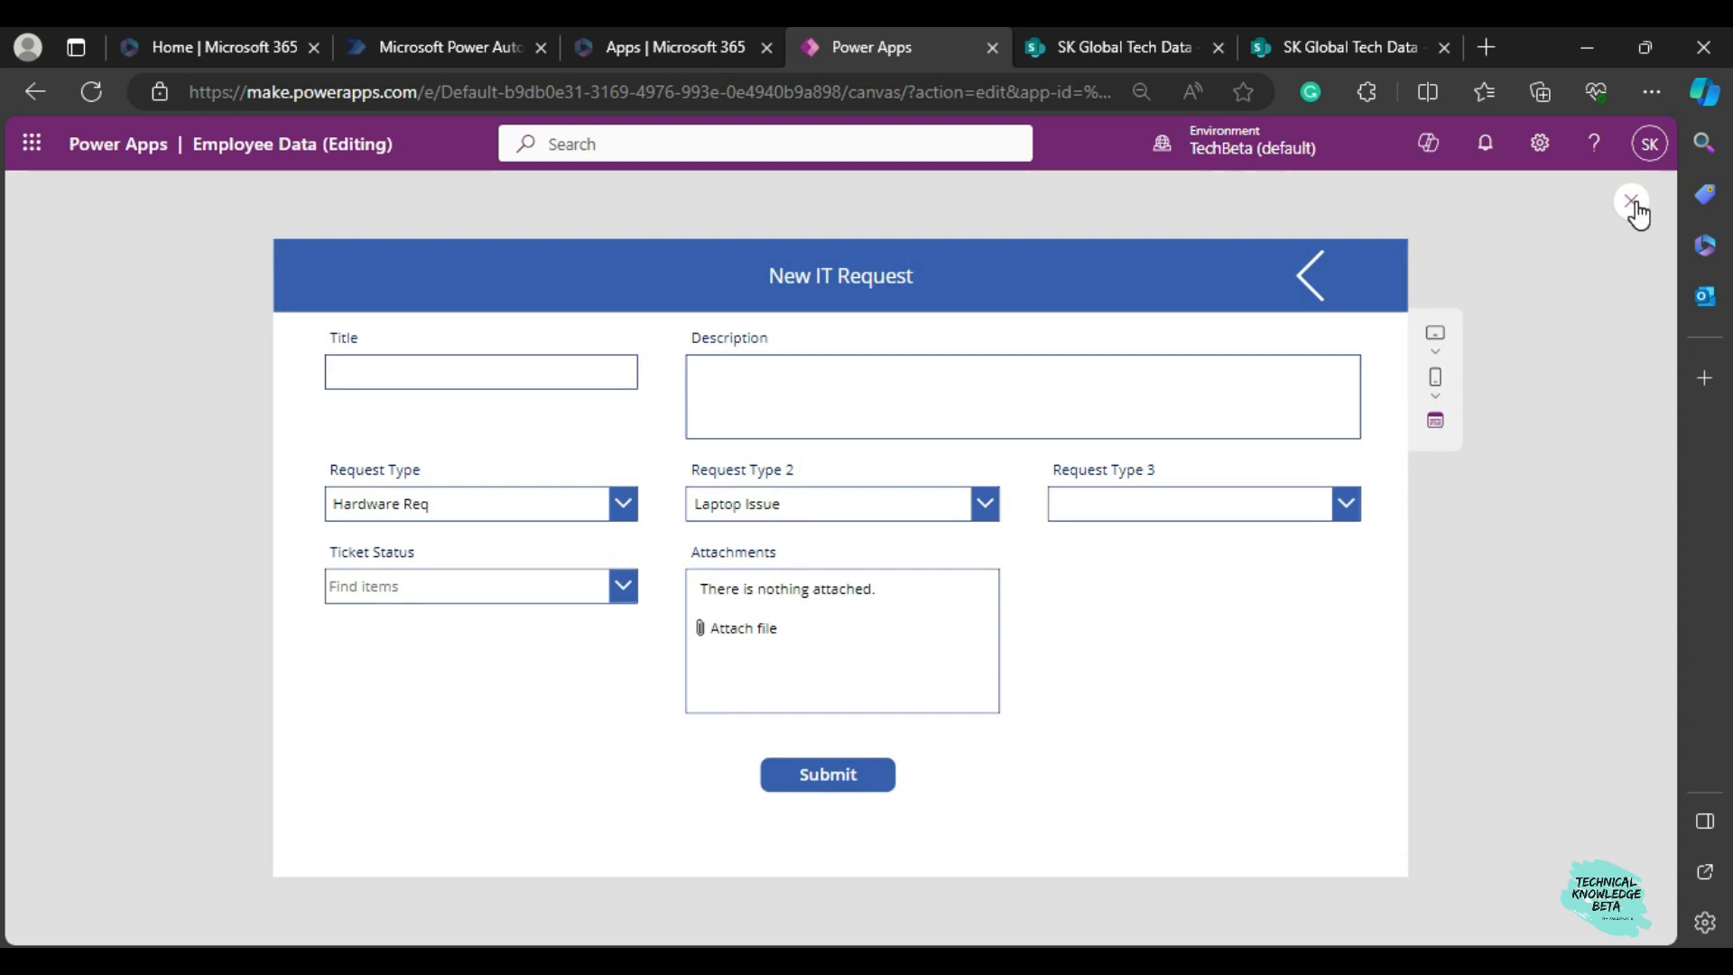
left_click(1632, 204)
left_click(1137, 621)
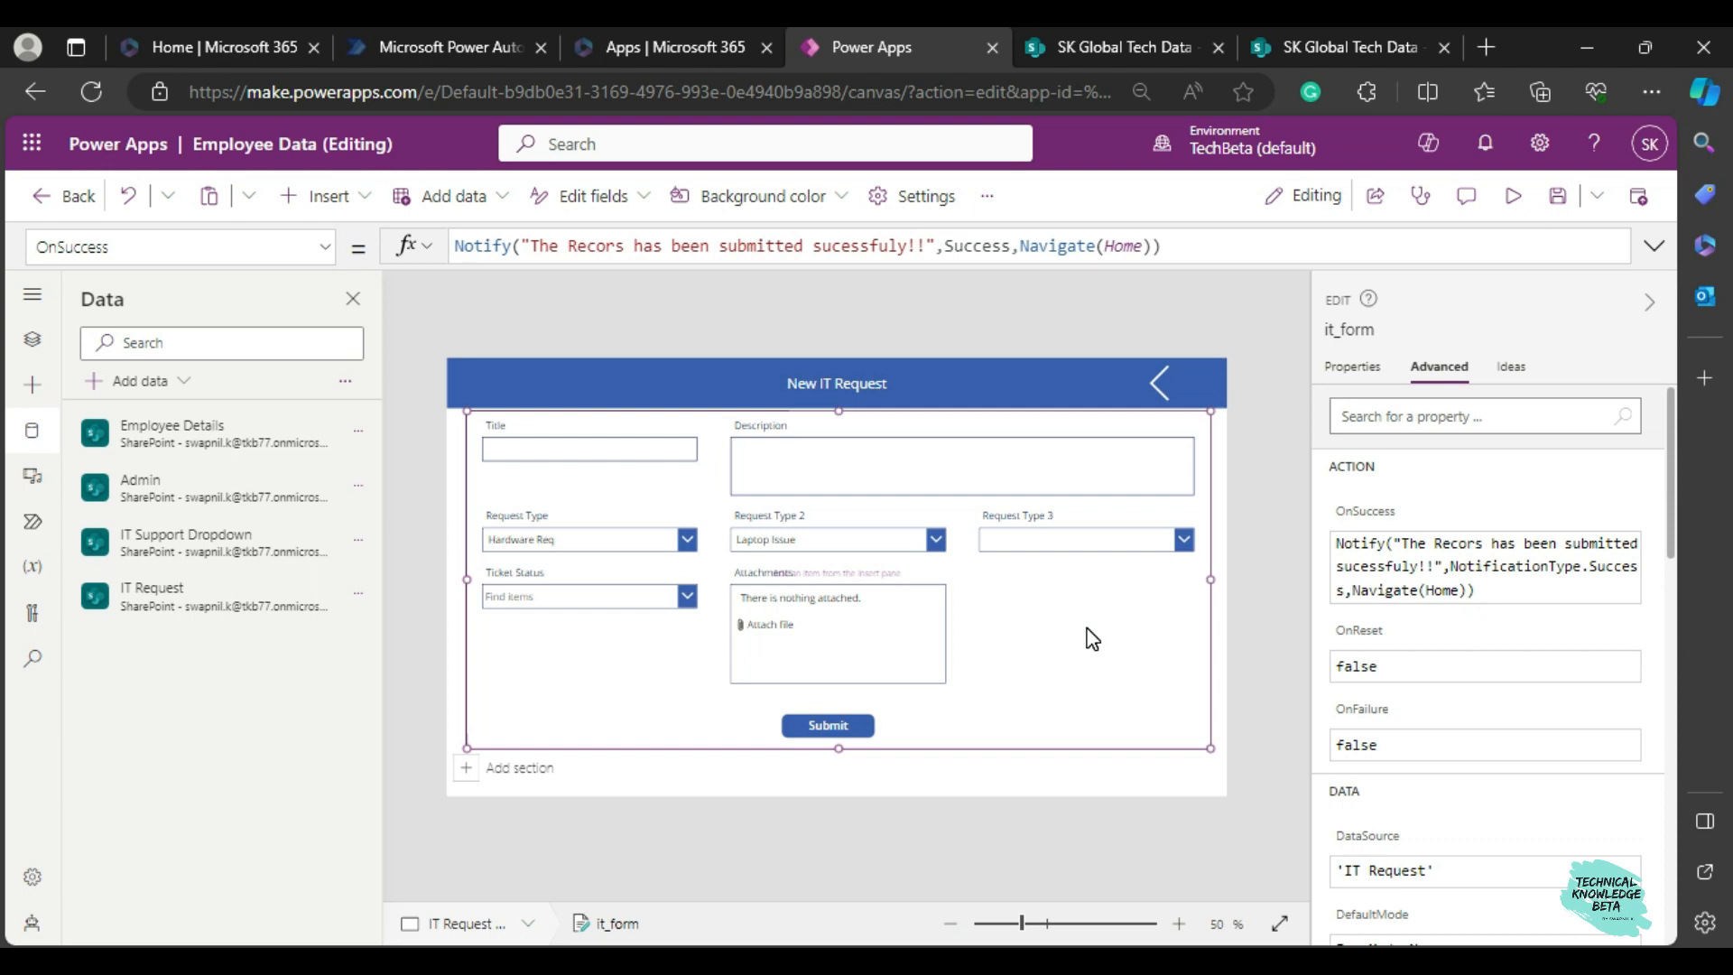
left_click(1514, 198)
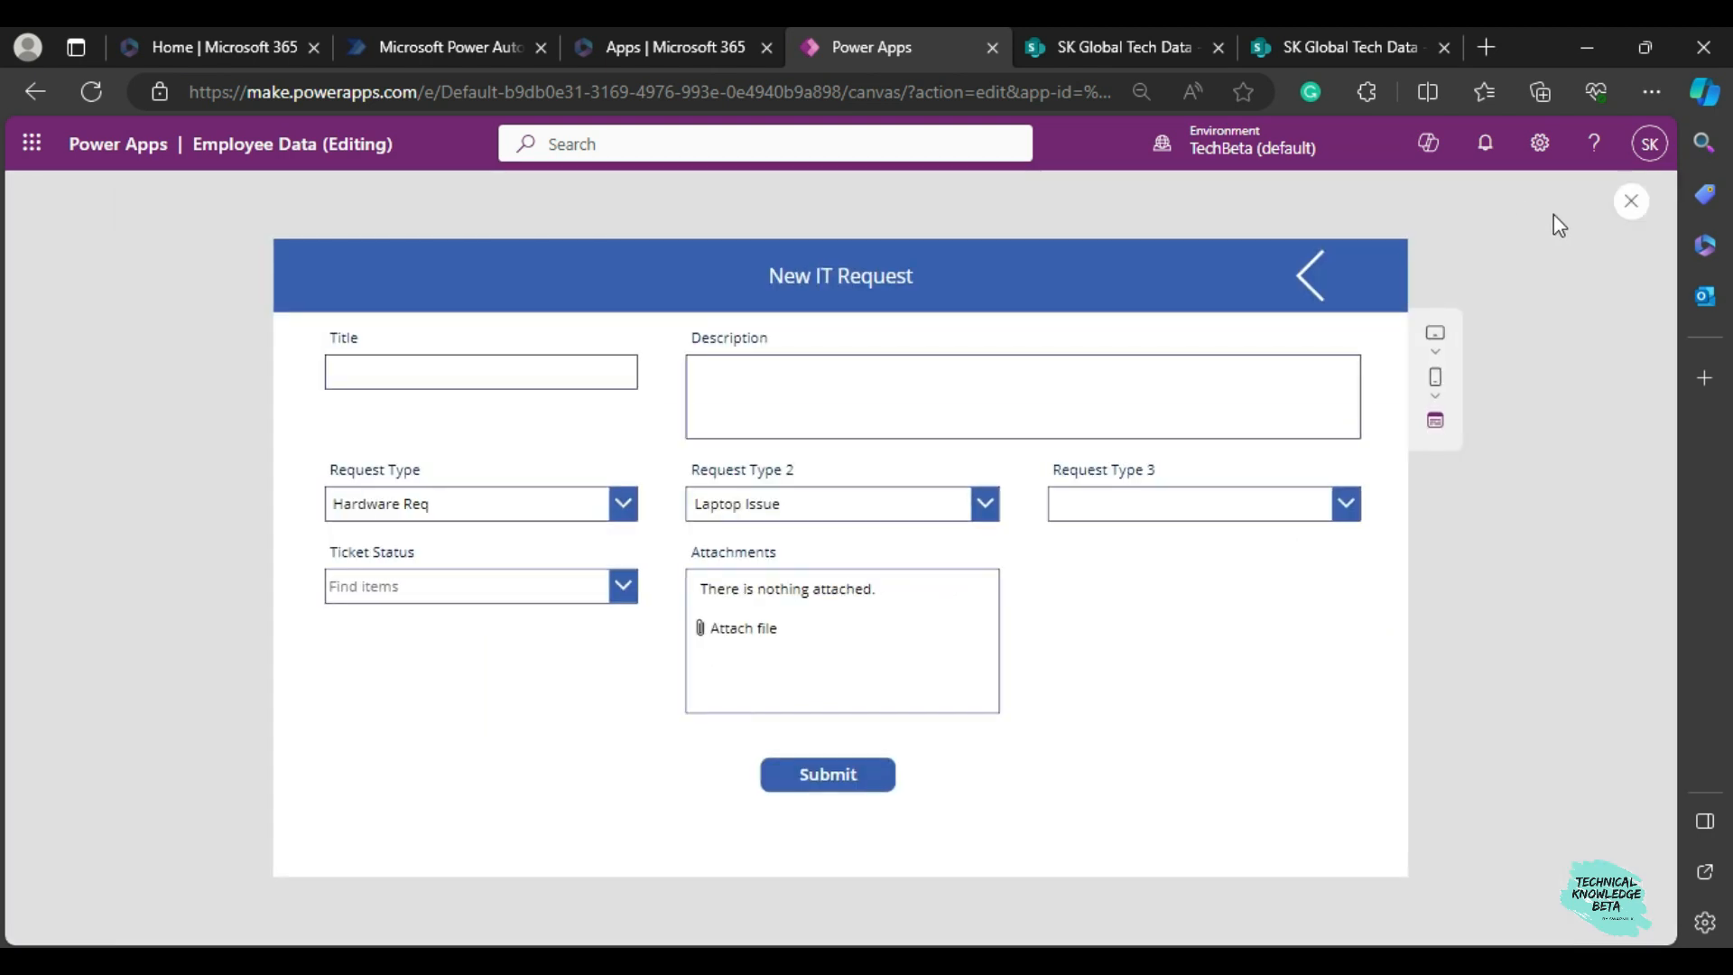
Exit the preview and remove the custom Request Type, Request Type 2 and Request Type 3 cards from it_form's fields.
left_click(1617, 217)
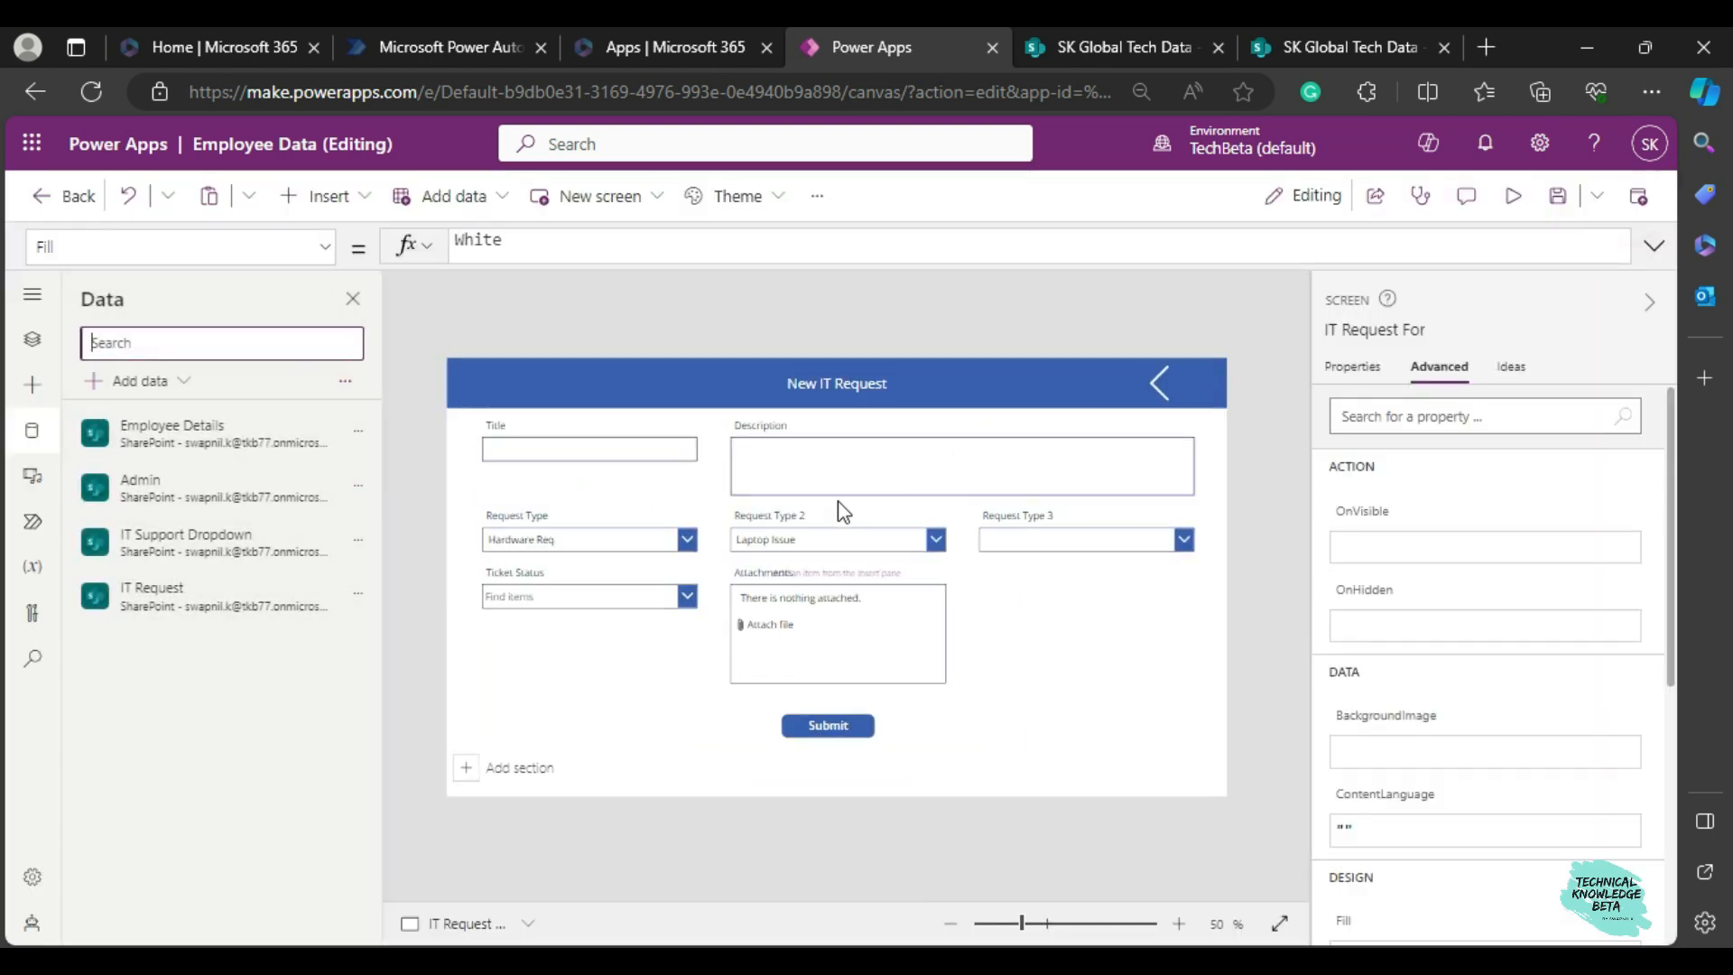
left_click(1103, 631)
left_click(1353, 372)
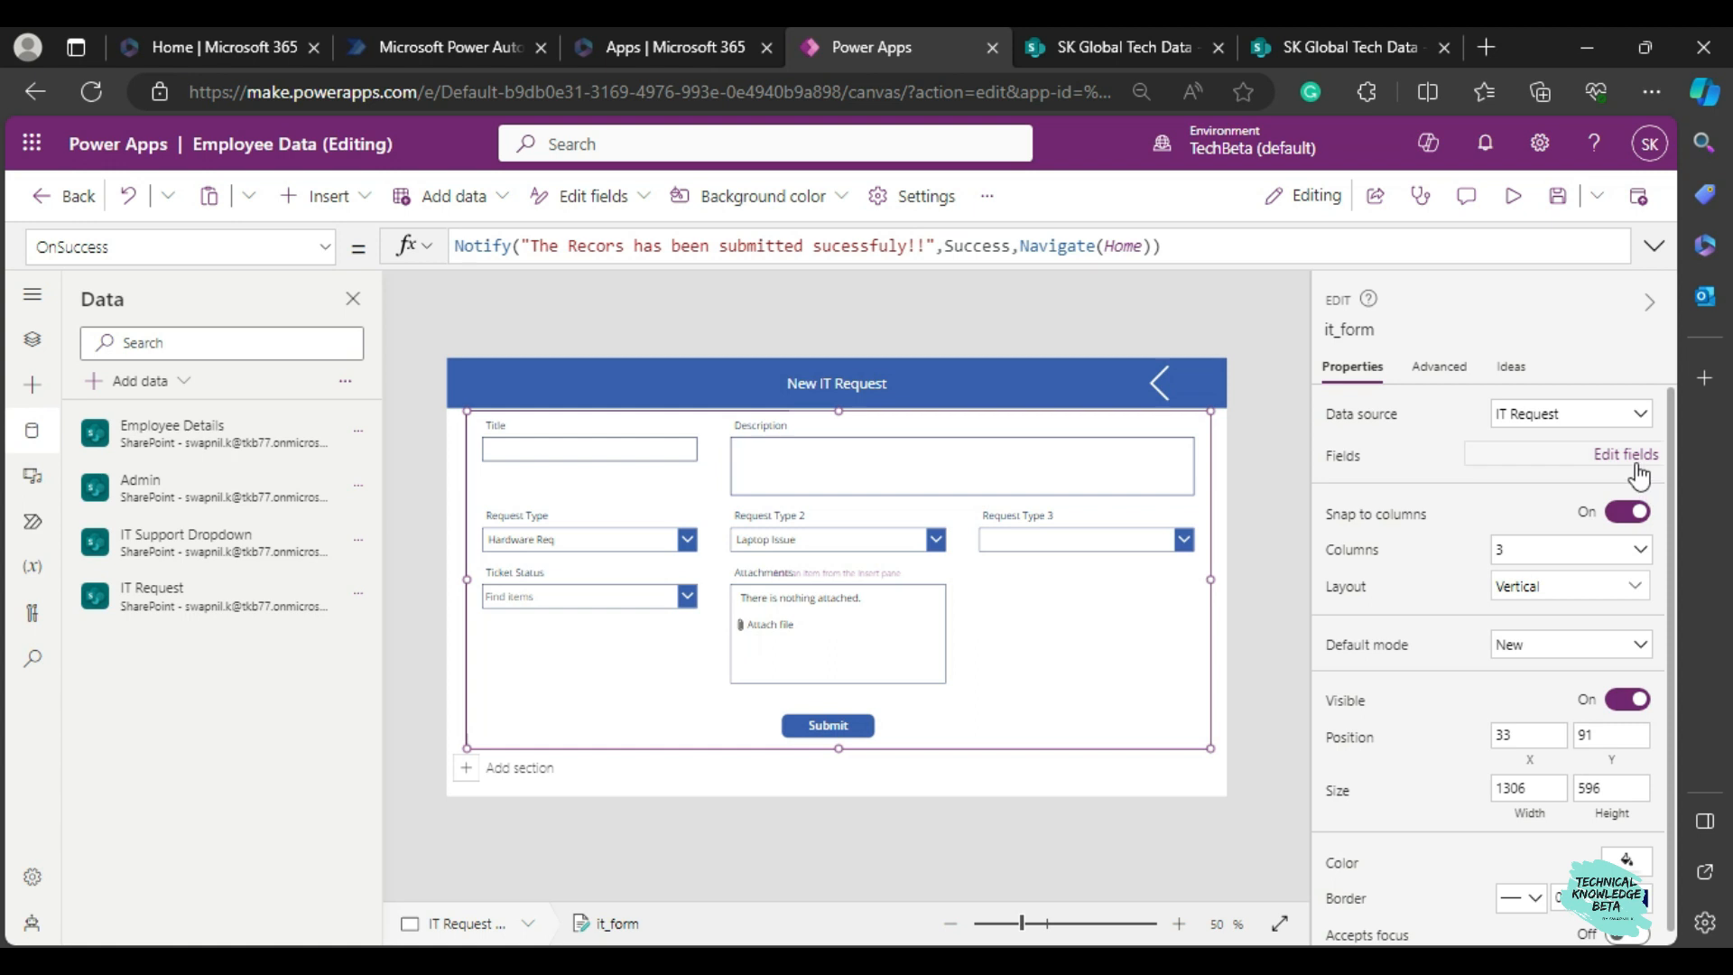
left_click(1627, 455)
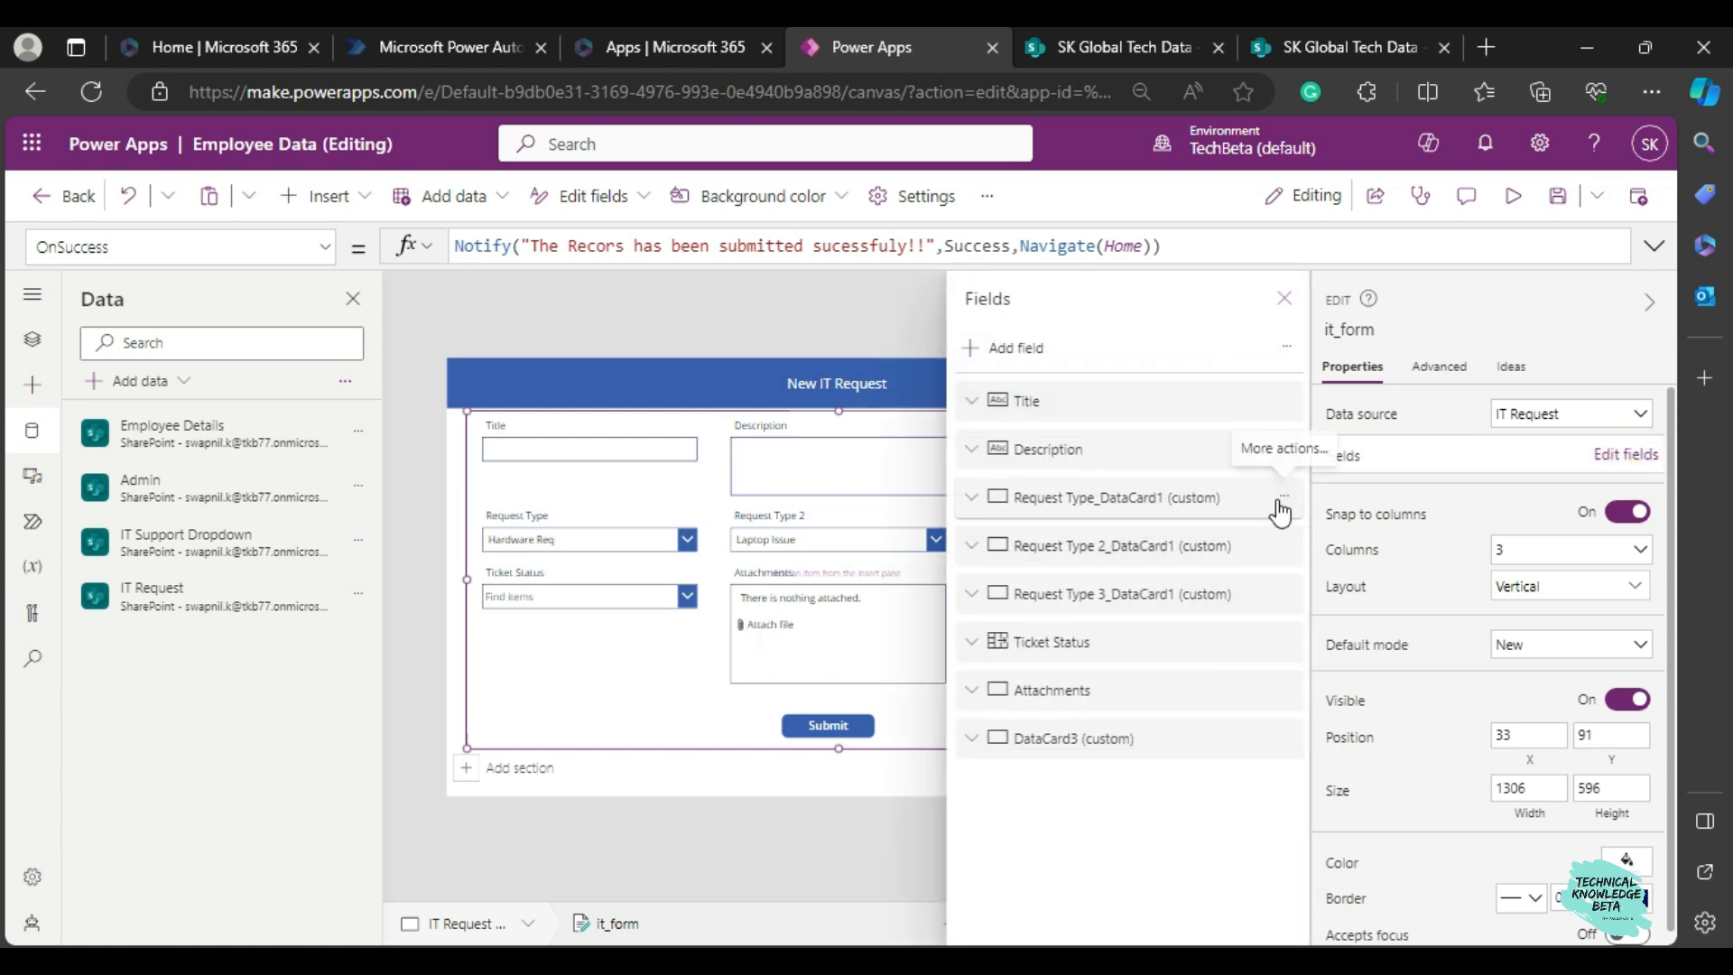
left_click(1280, 498)
left_click(1332, 657)
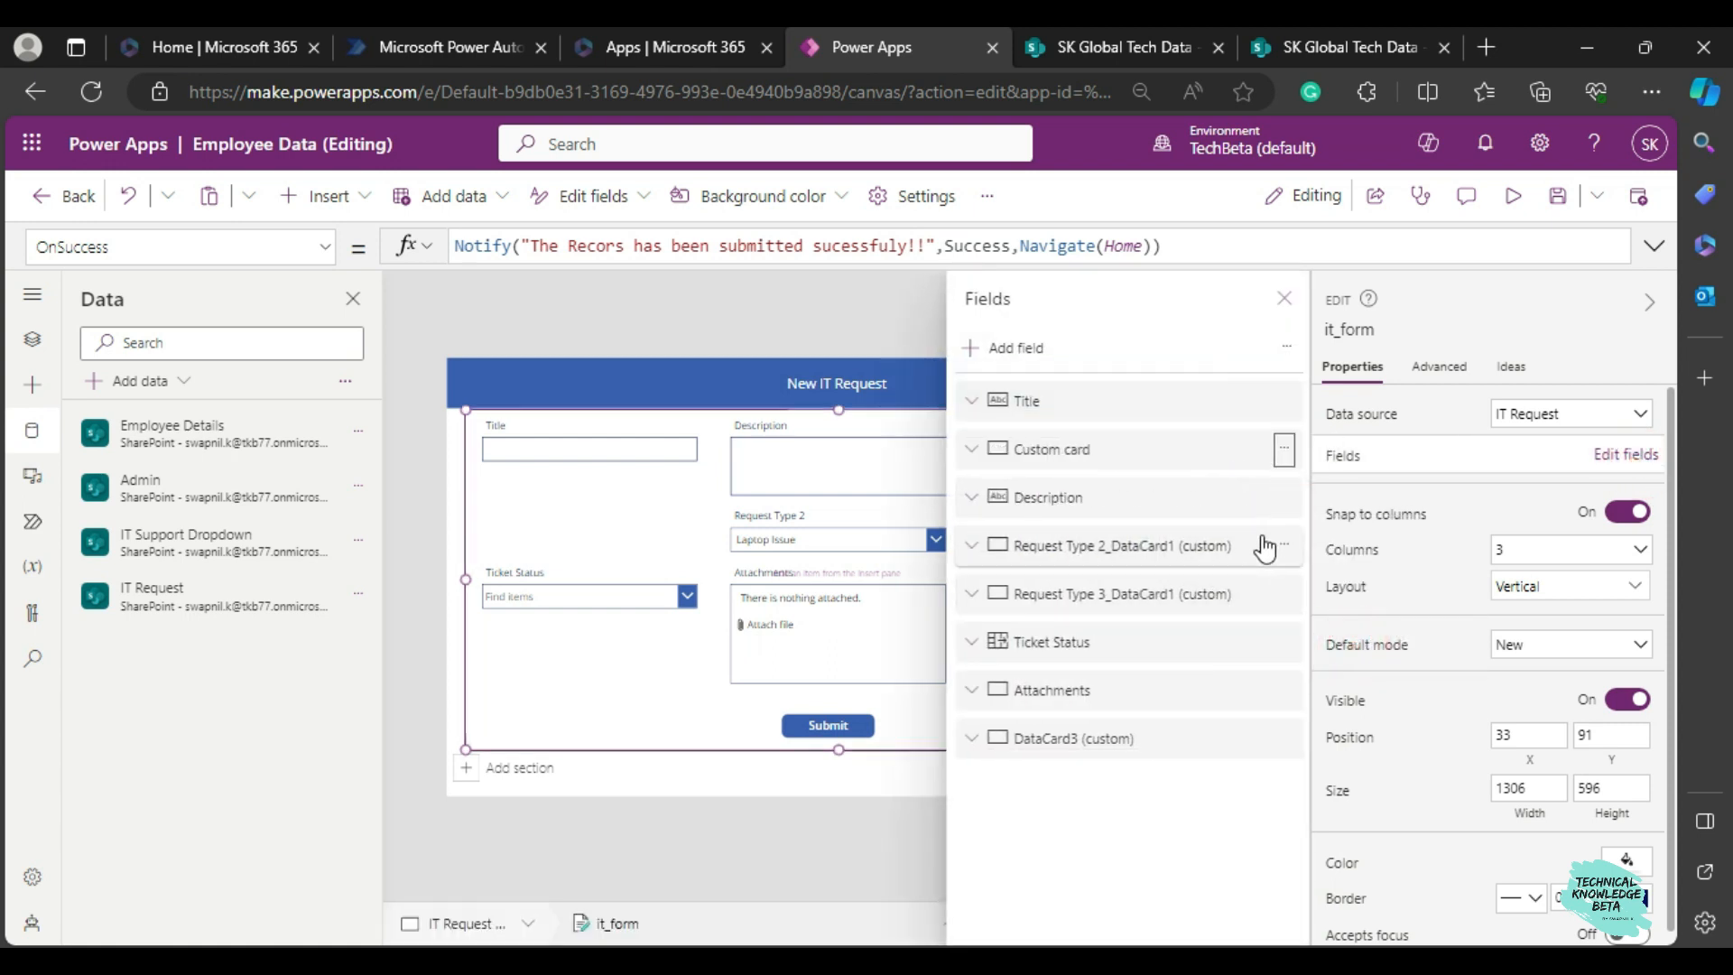
left_click(1283, 497)
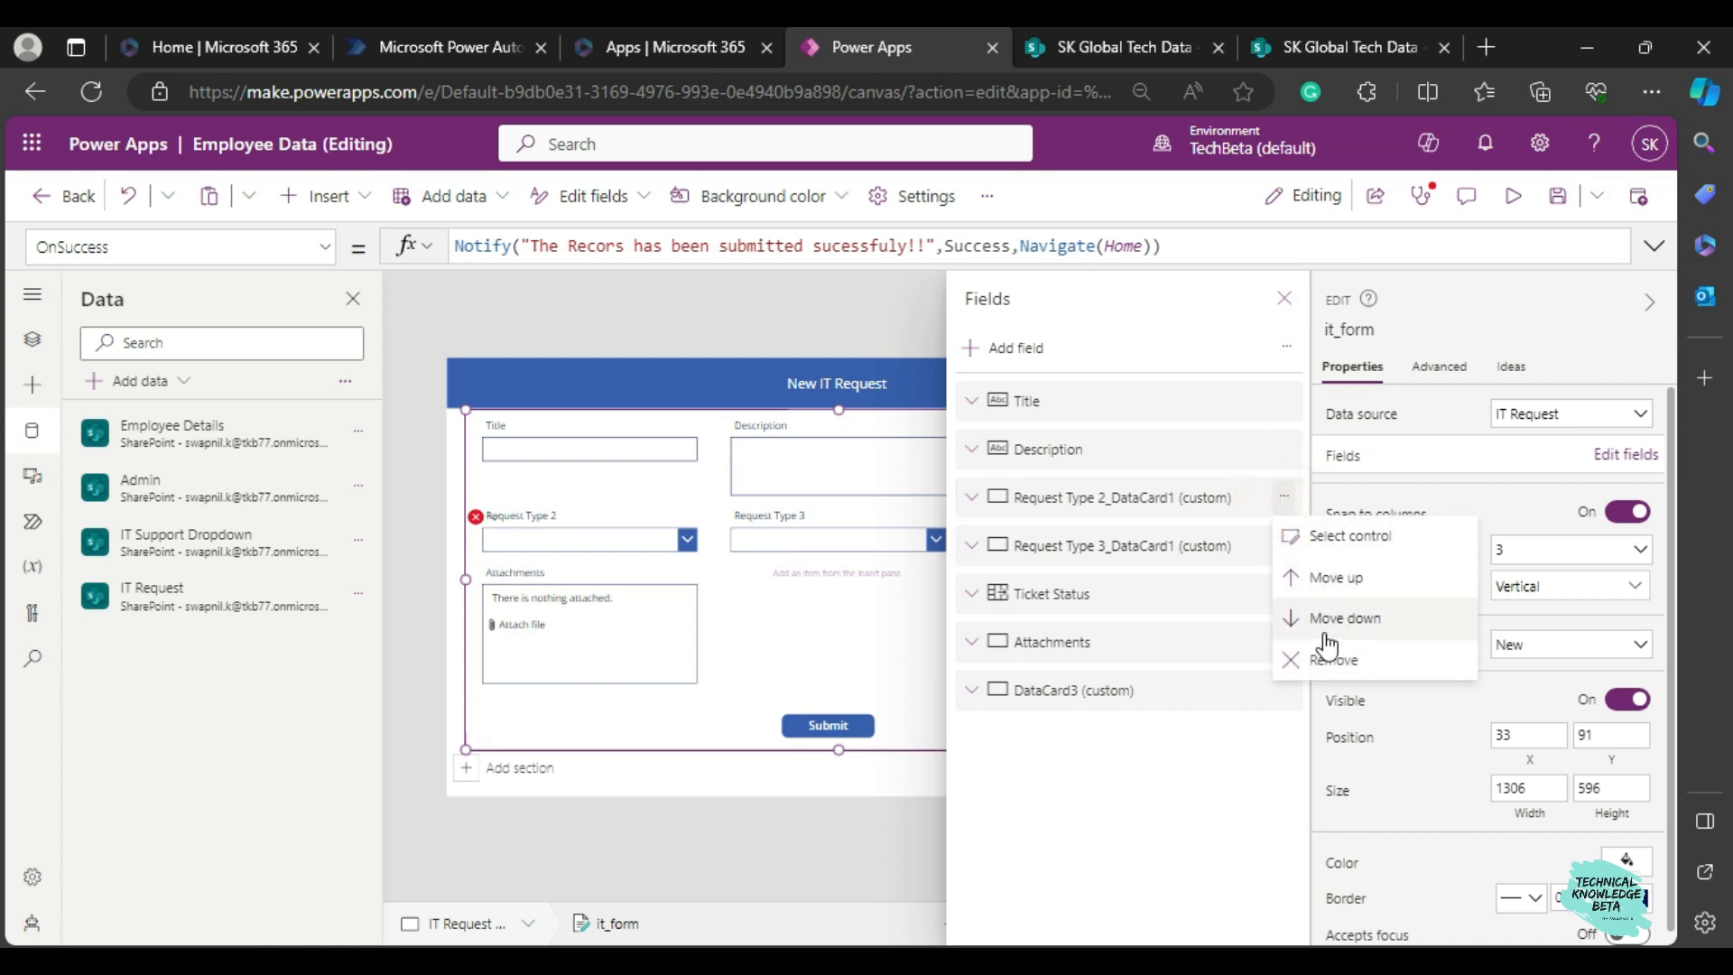
left_click(1329, 663)
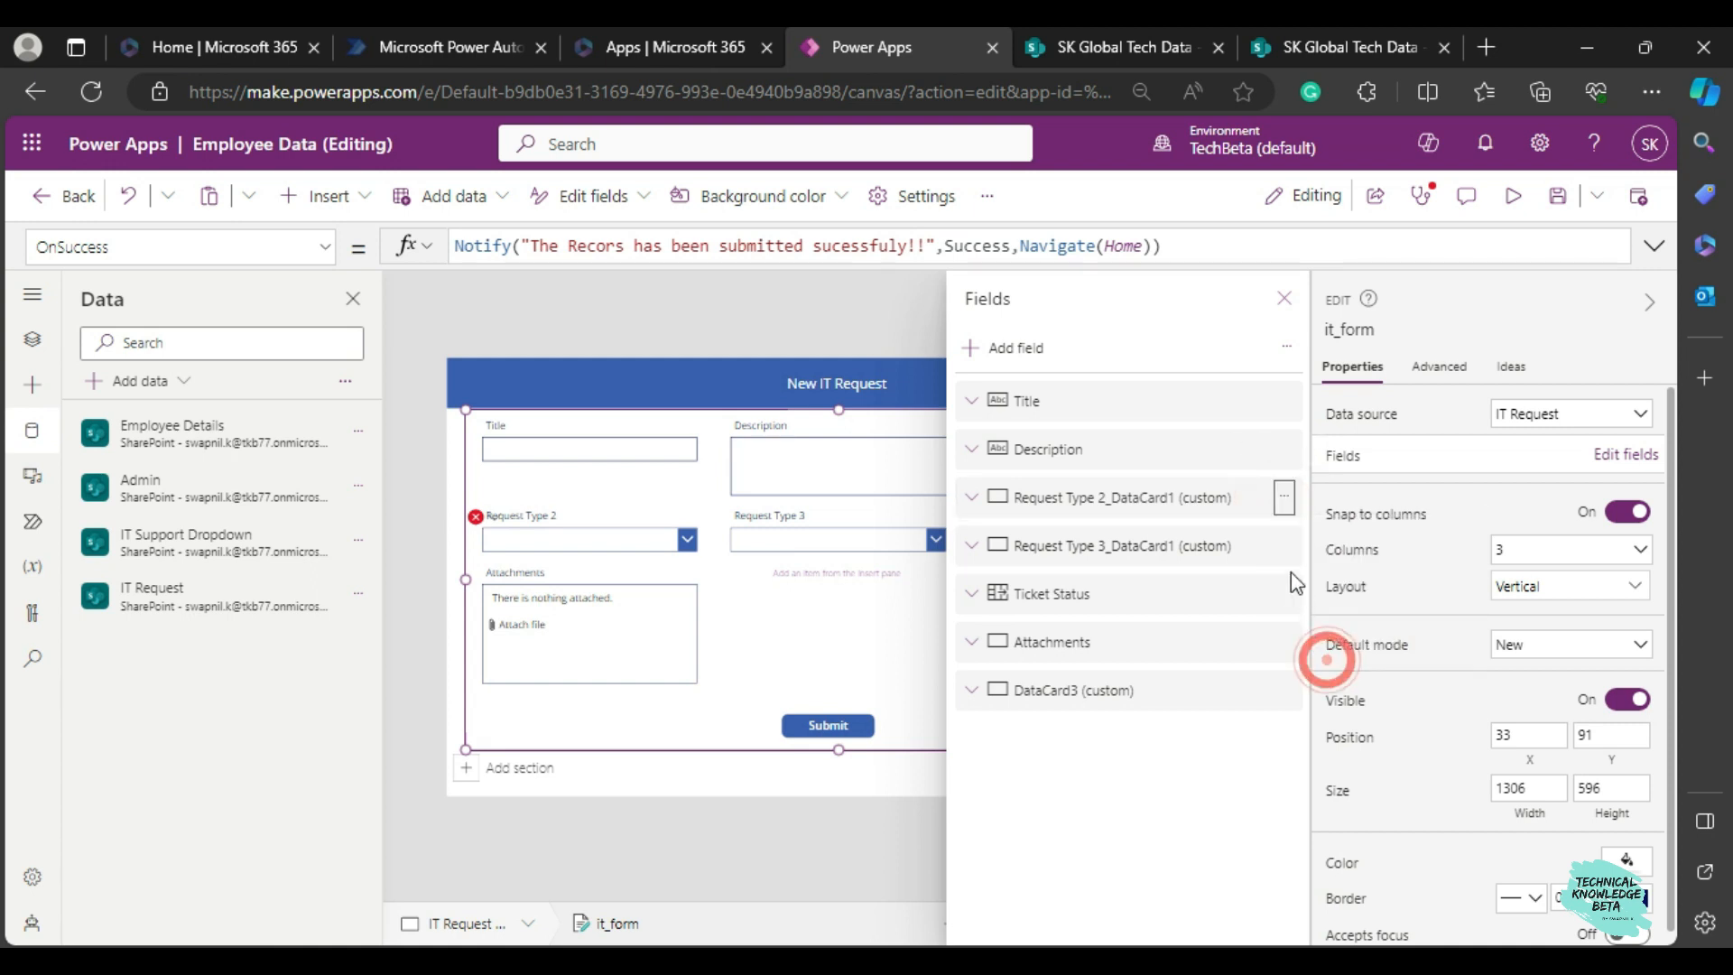
left_click(1293, 499)
left_click(1332, 650)
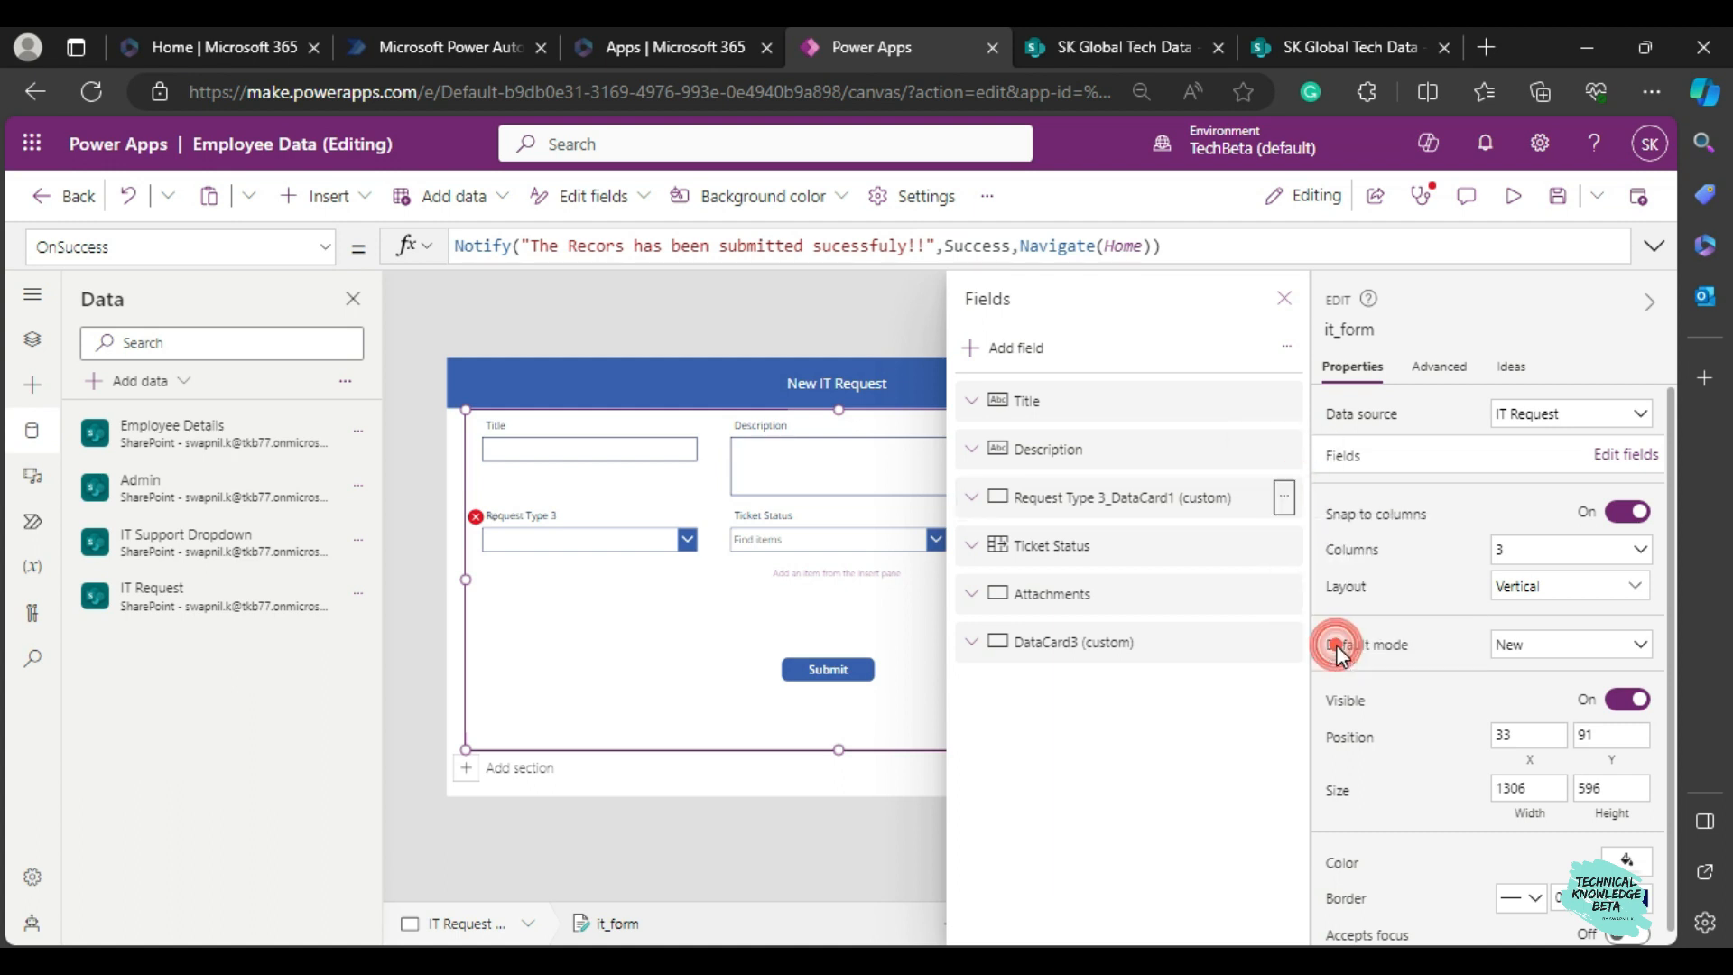
left_click(1283, 299)
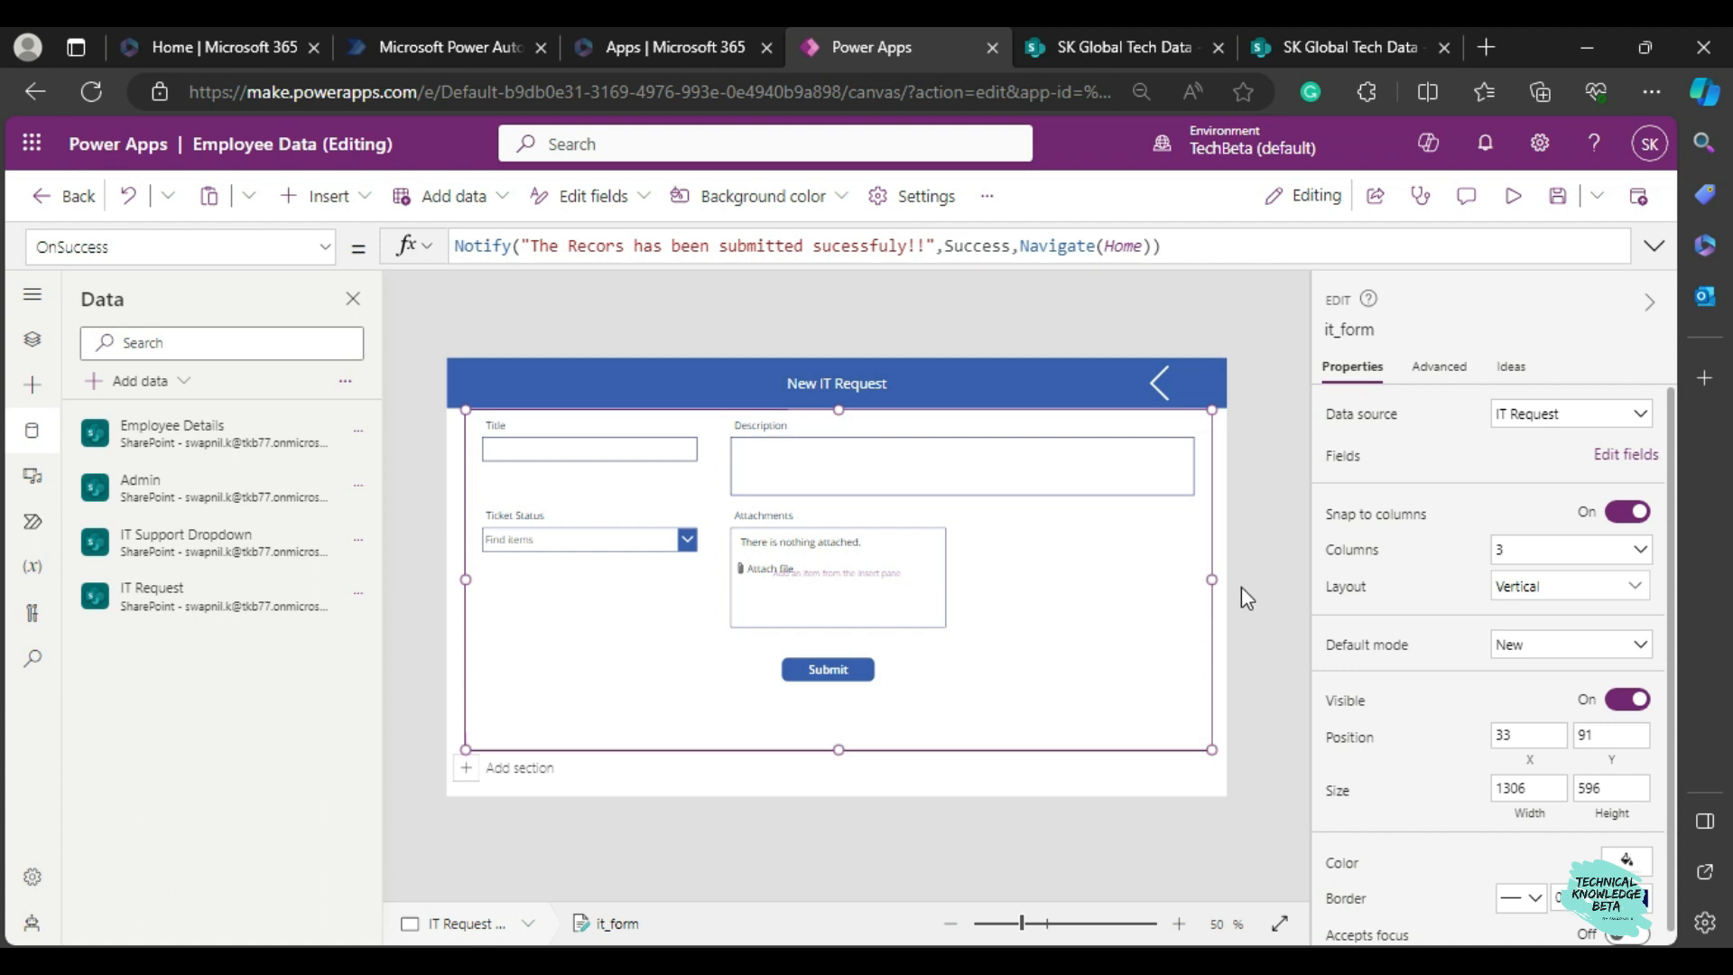
Switch to the IT Request list in SharePoint, check its Request Type columns, and return to the Power Apps editor.
mouse_move(1072, 67)
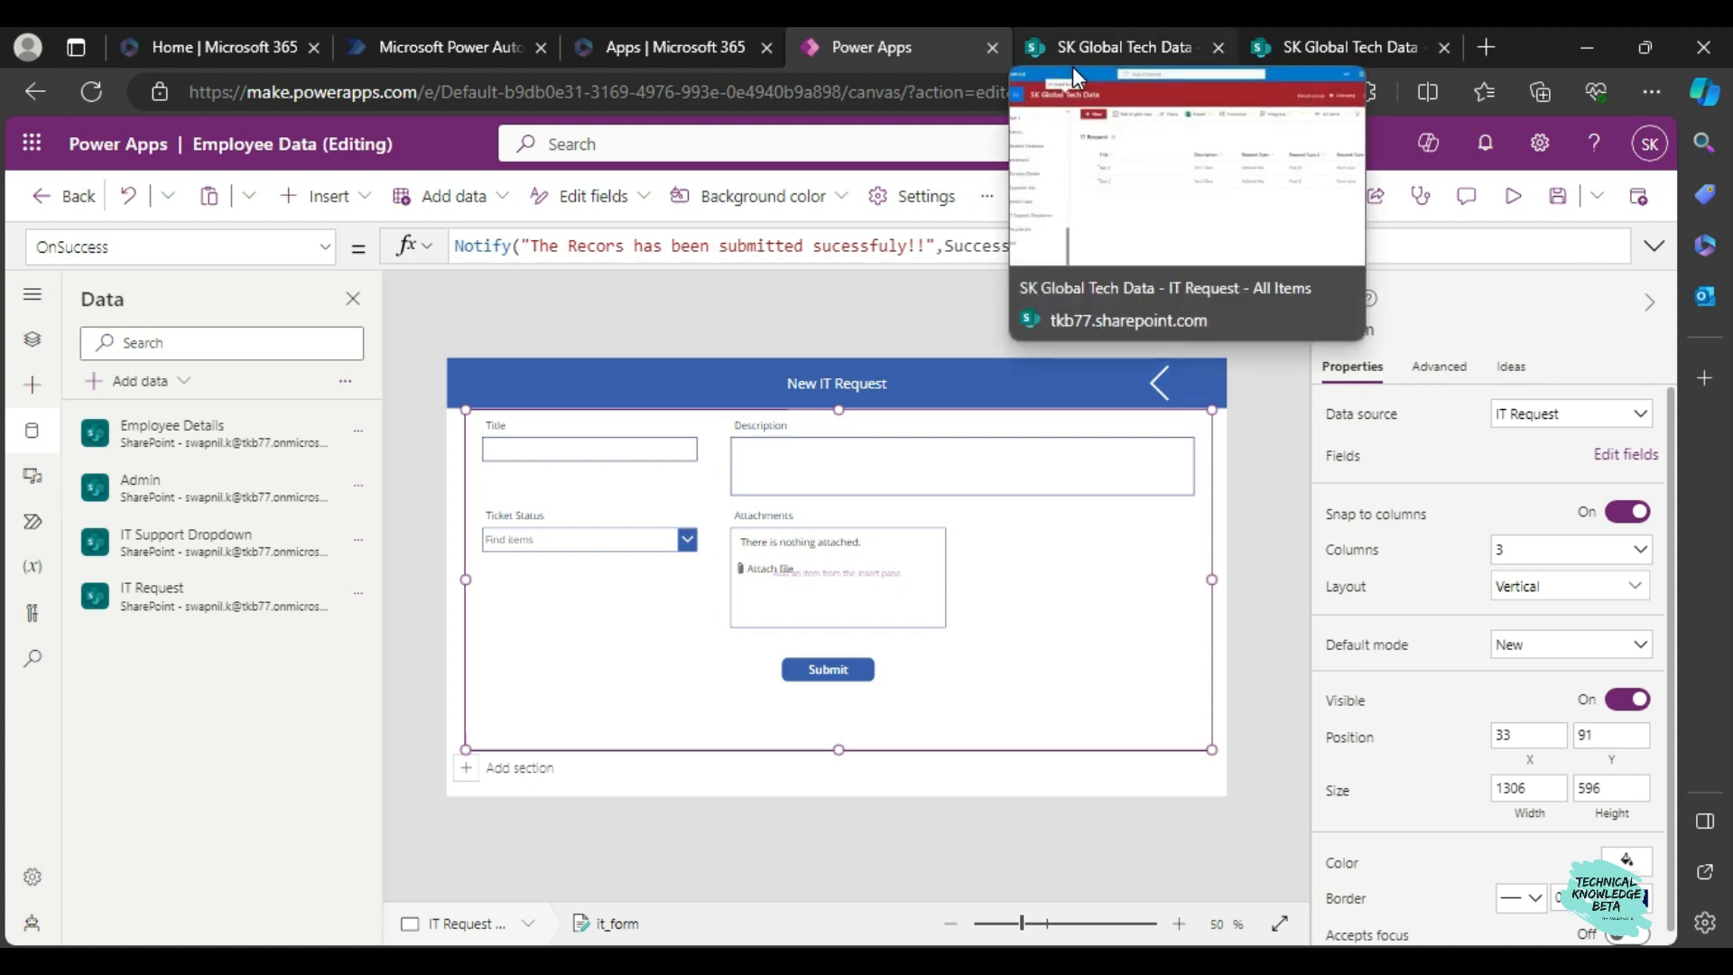
left_click(1072, 67)
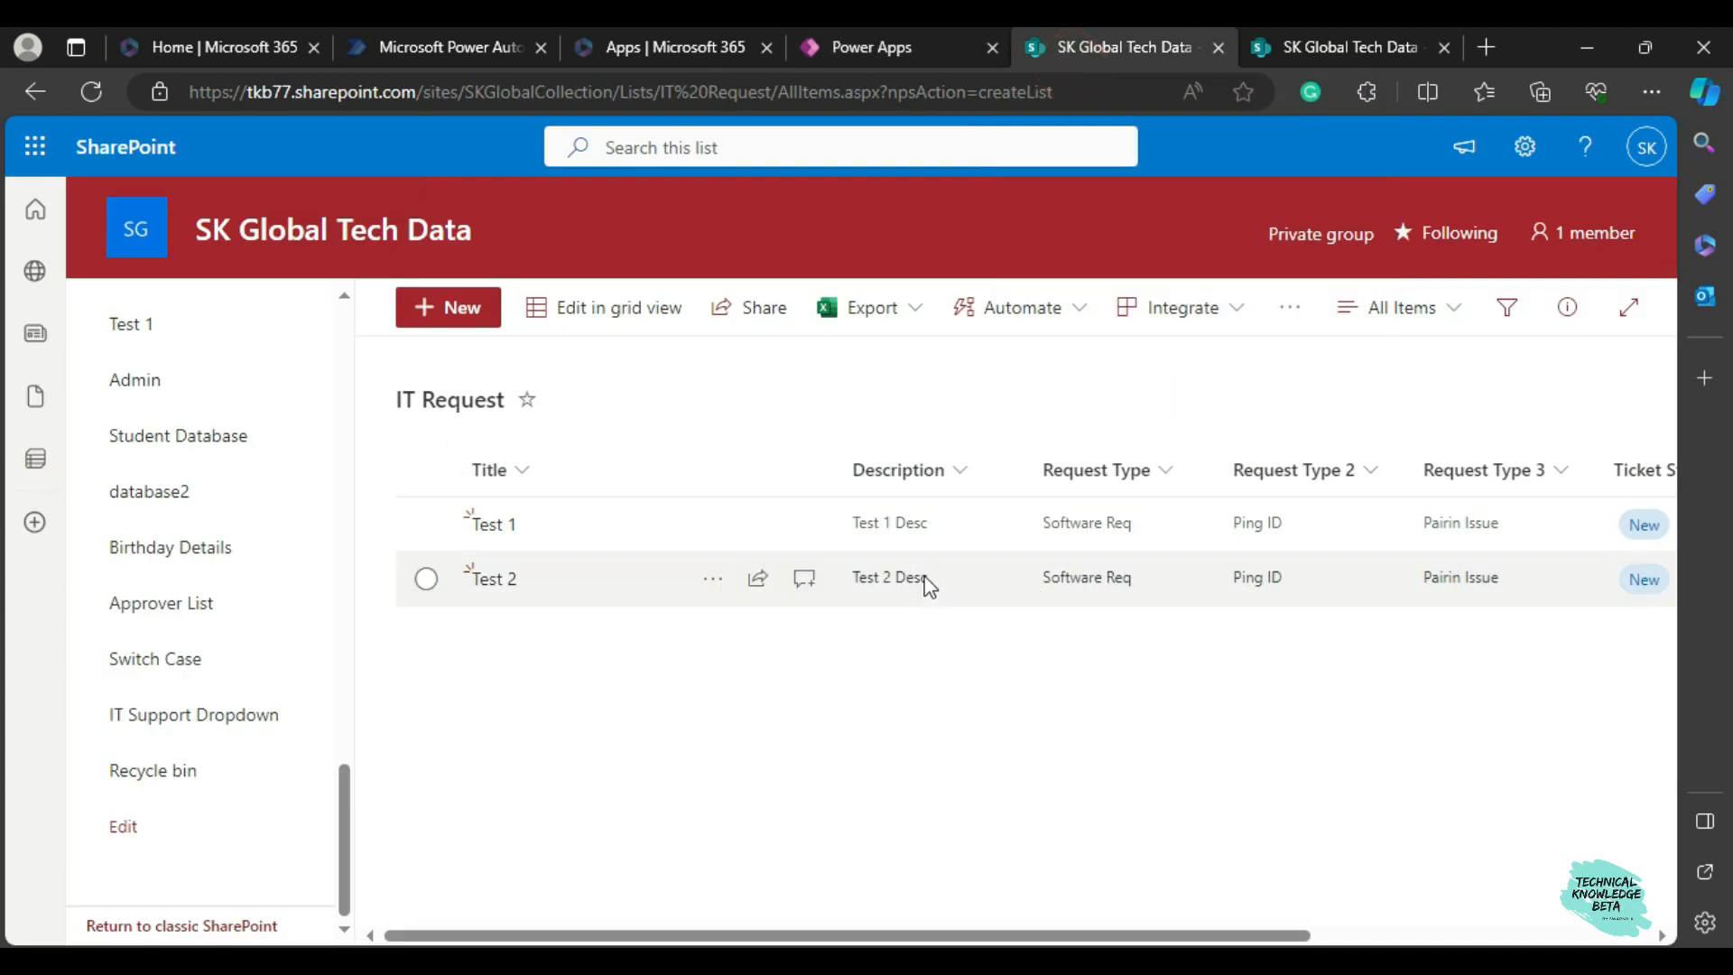
left_click(907, 52)
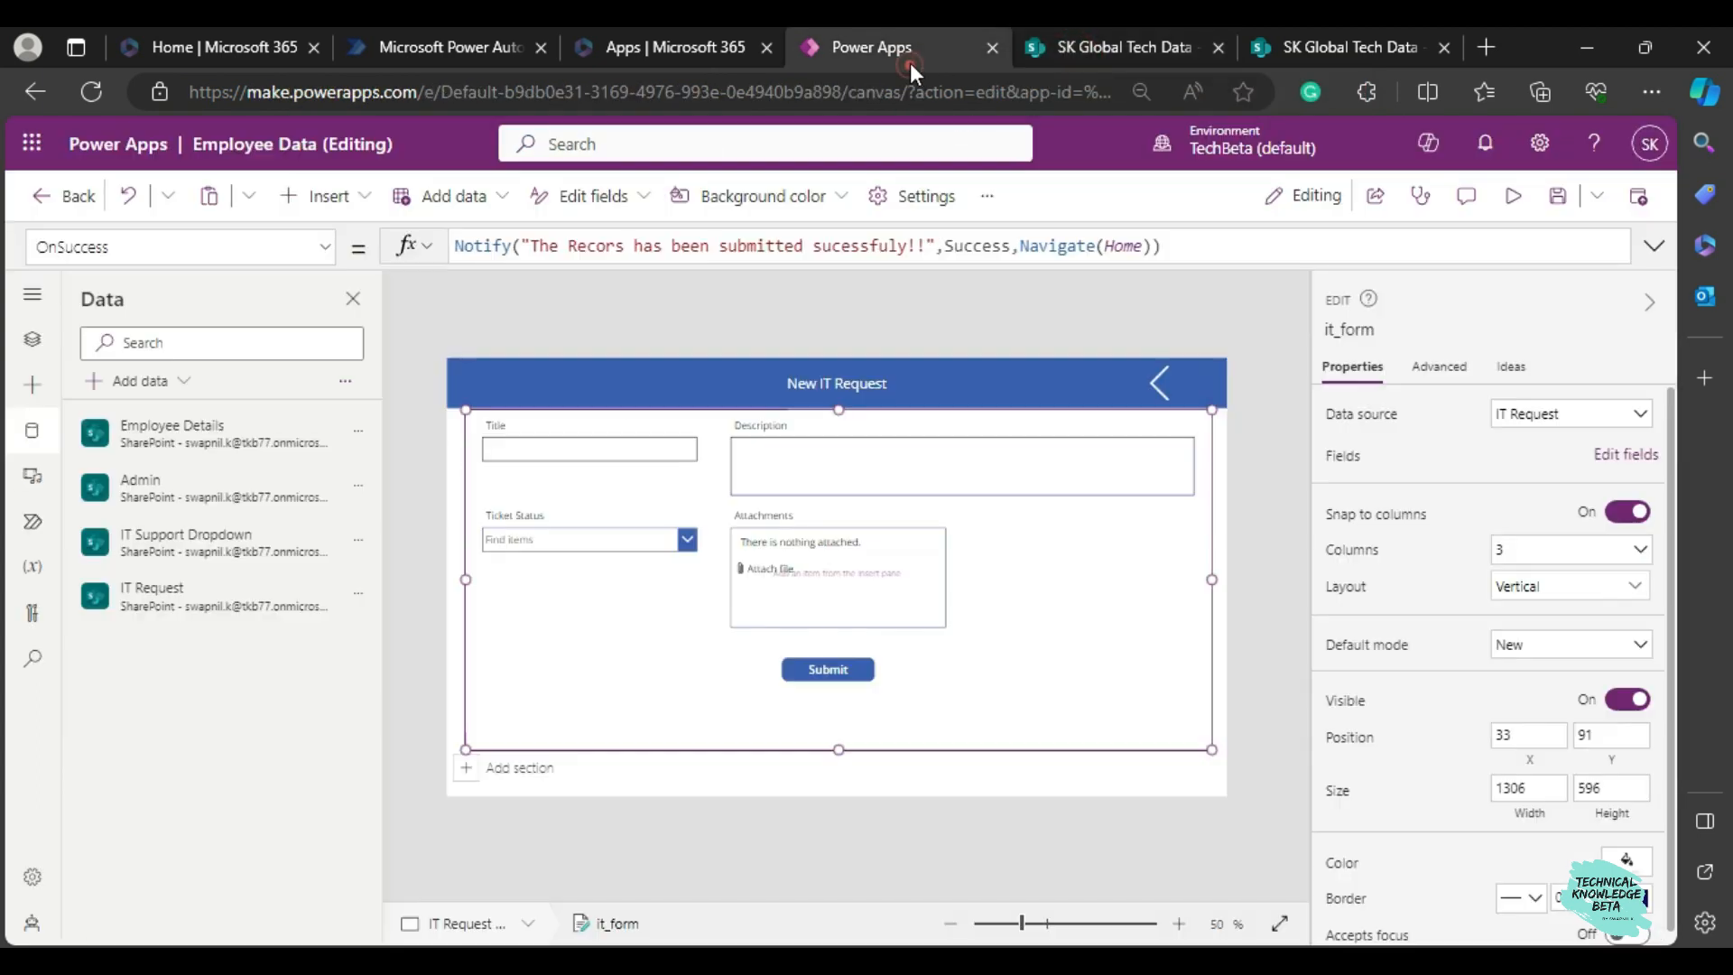
Add the Request Type, Request Type 2 and Request Type 3 fields to the it_form form.
left_click(1620, 460)
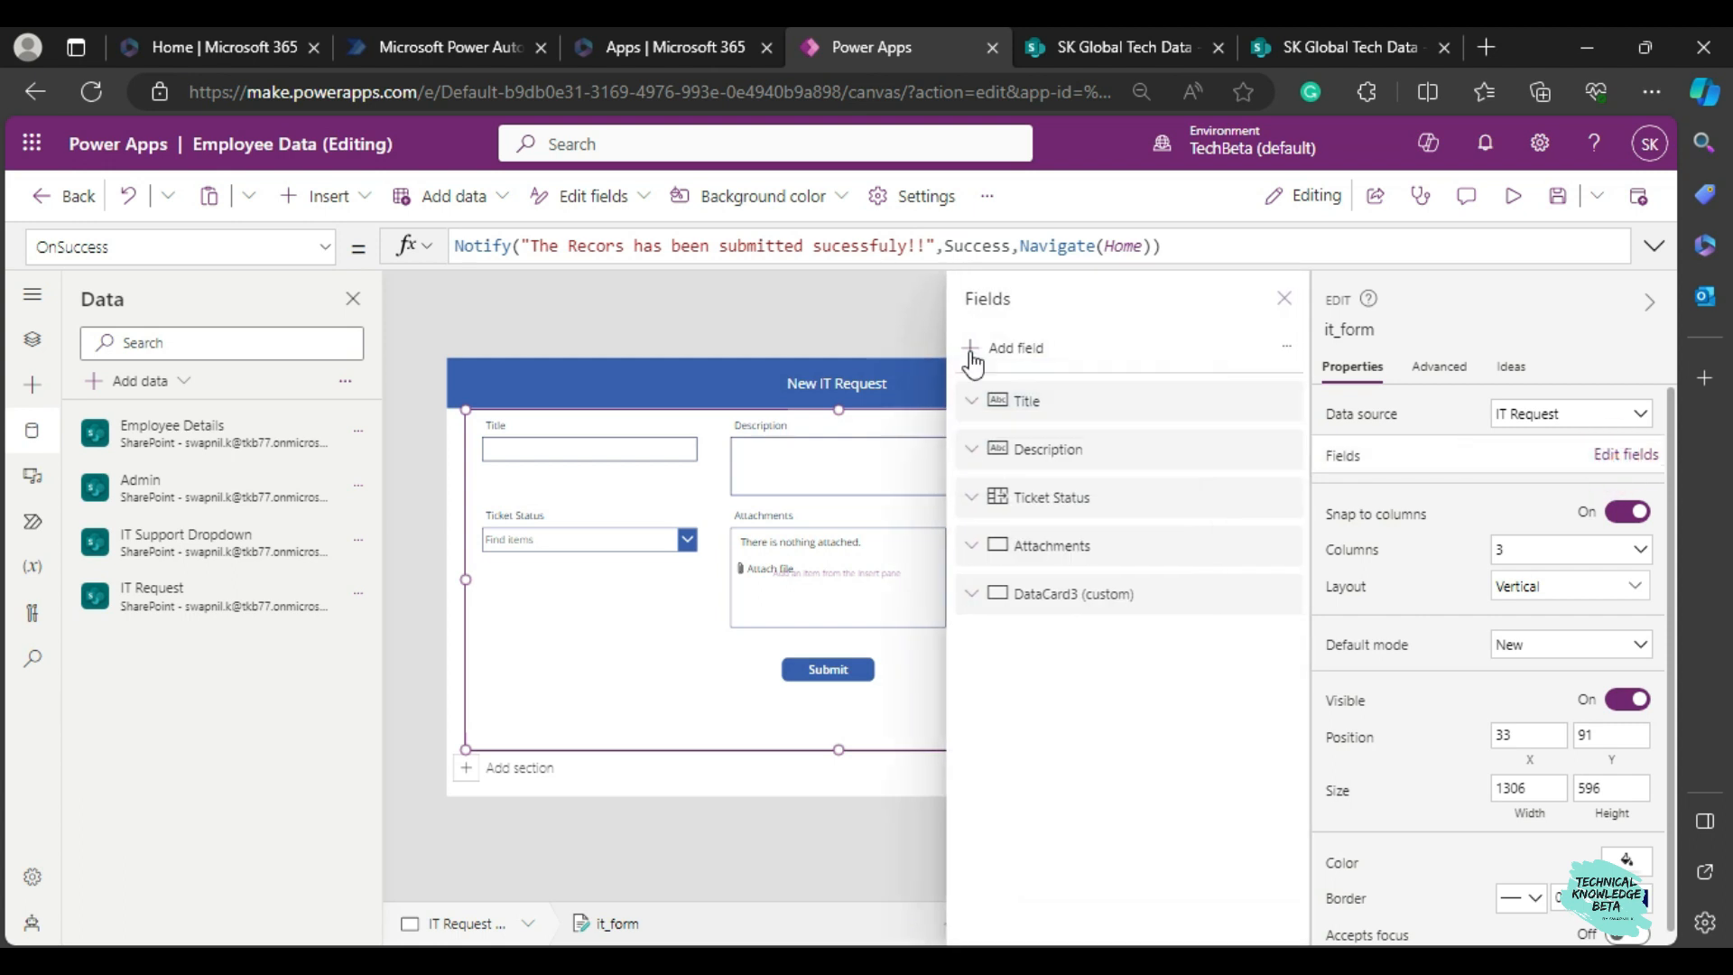
left_click(1013, 347)
left_click(1025, 435)
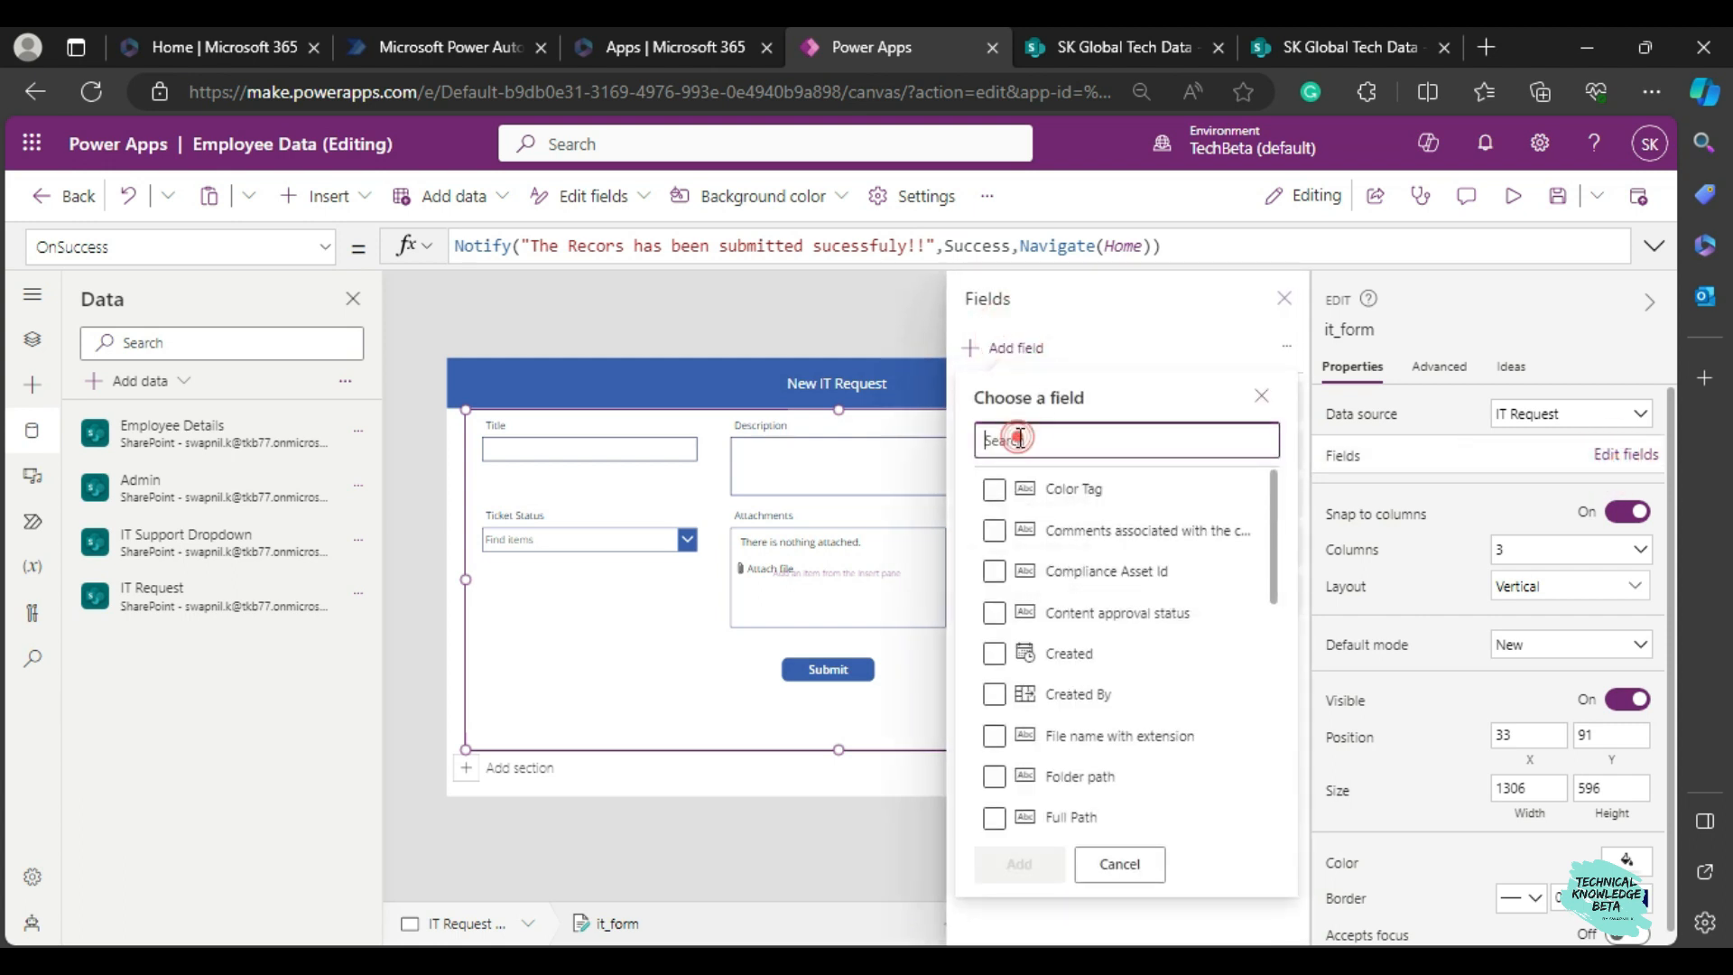
type("req")
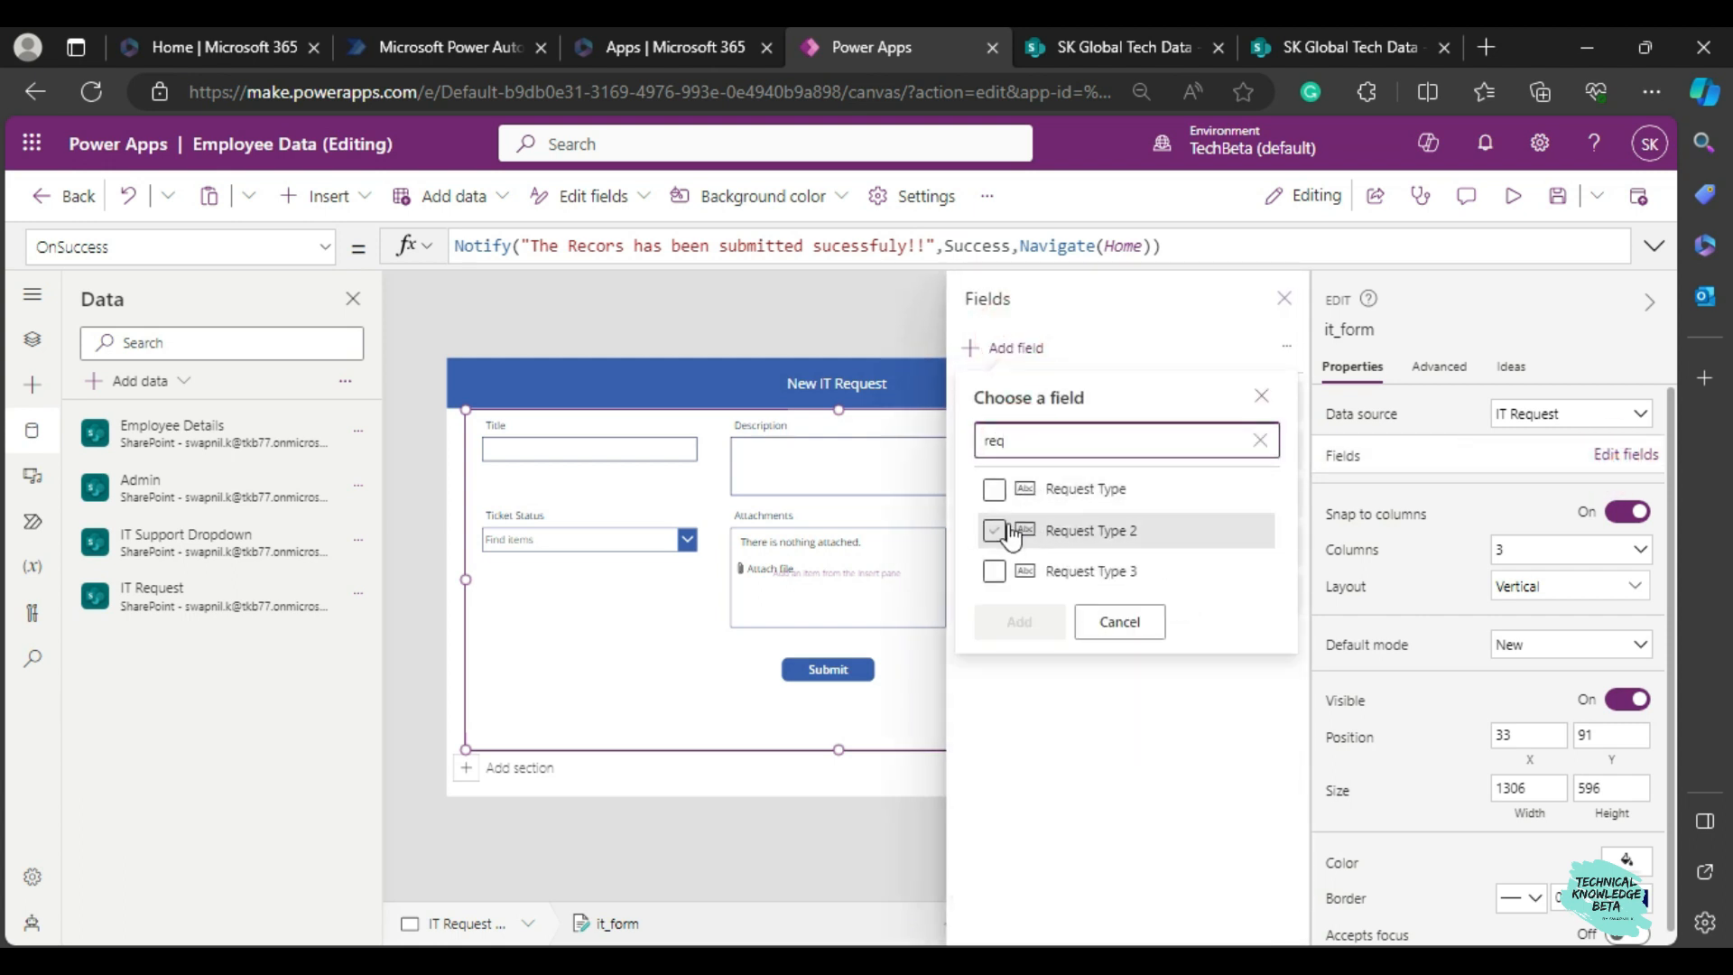
left_click(994, 489)
left_click(994, 531)
left_click(993, 570)
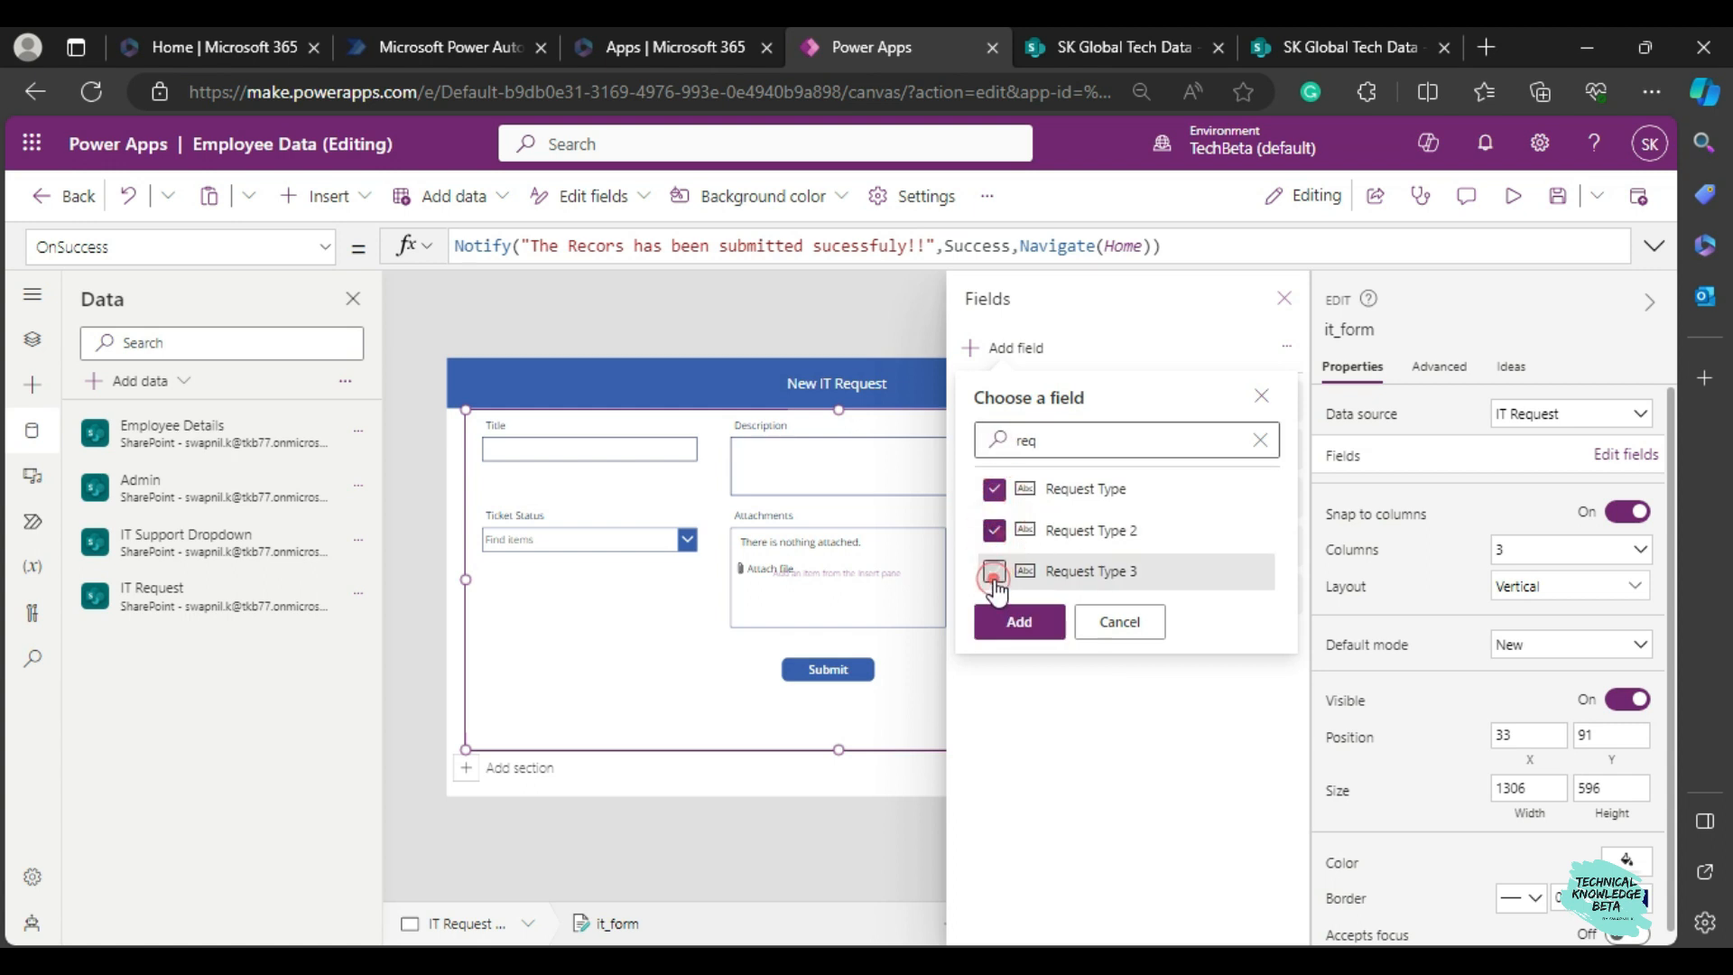
left_click(1016, 621)
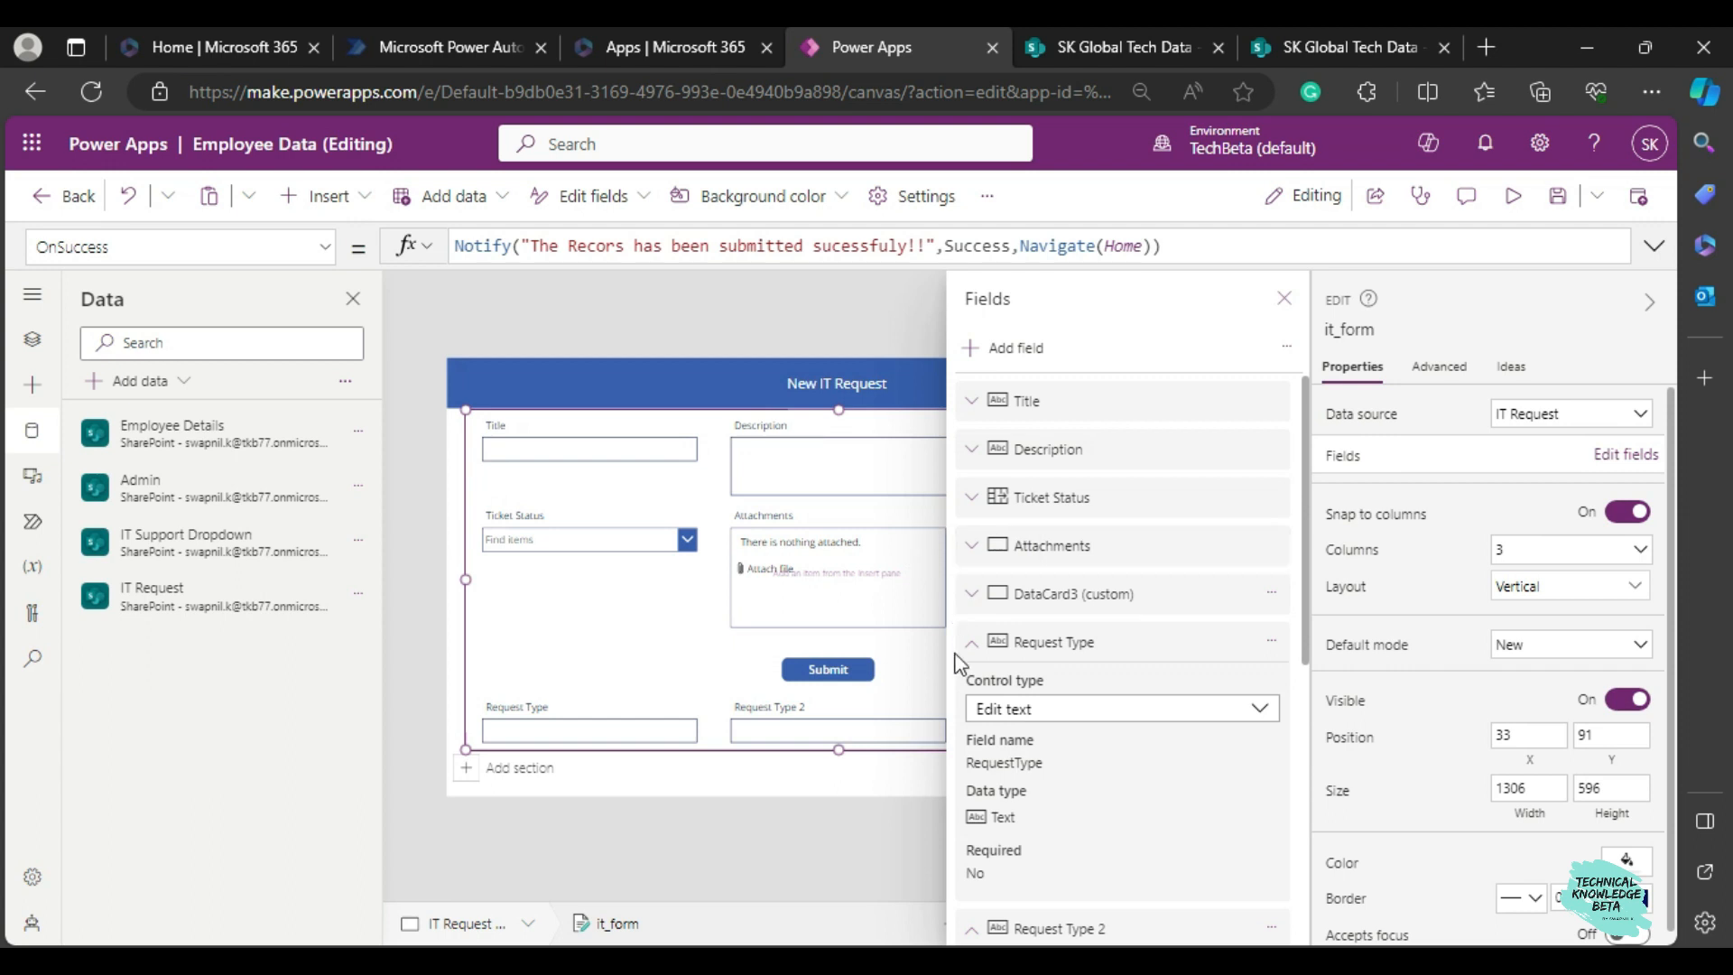
Collapse the new field entries and reorder Request Type, Request Type 2 and Request Type 3 between Description and Ticket Status.
left_click(972, 642)
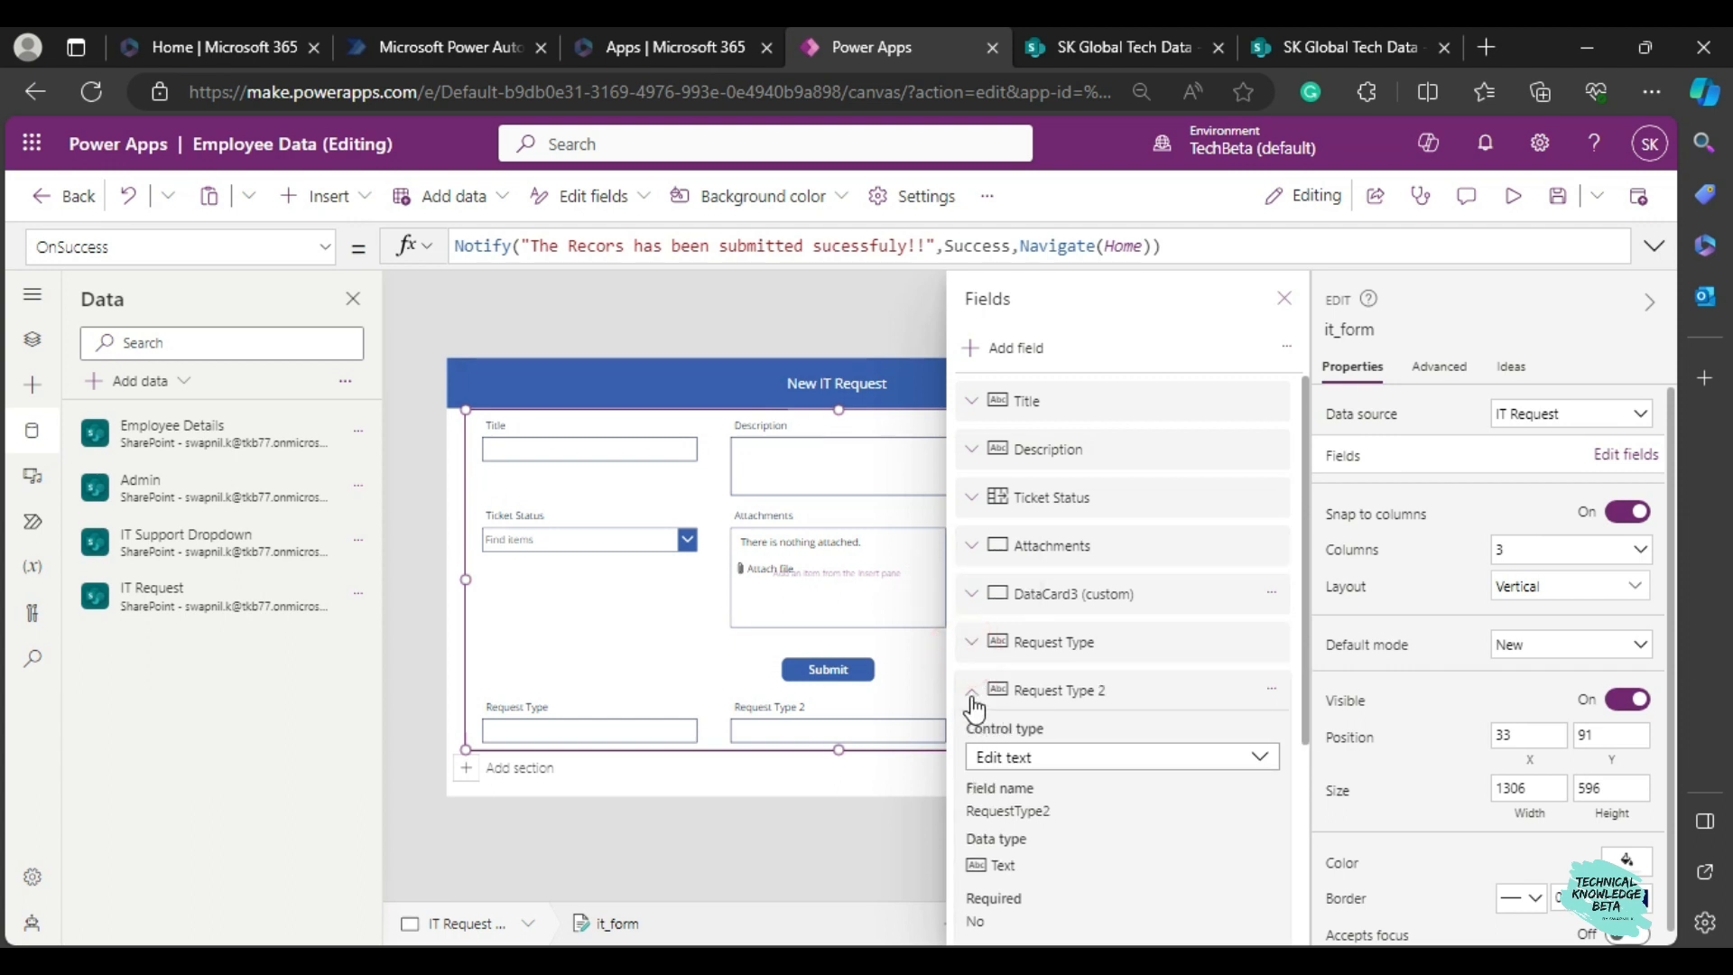
left_click(972, 691)
left_click(973, 736)
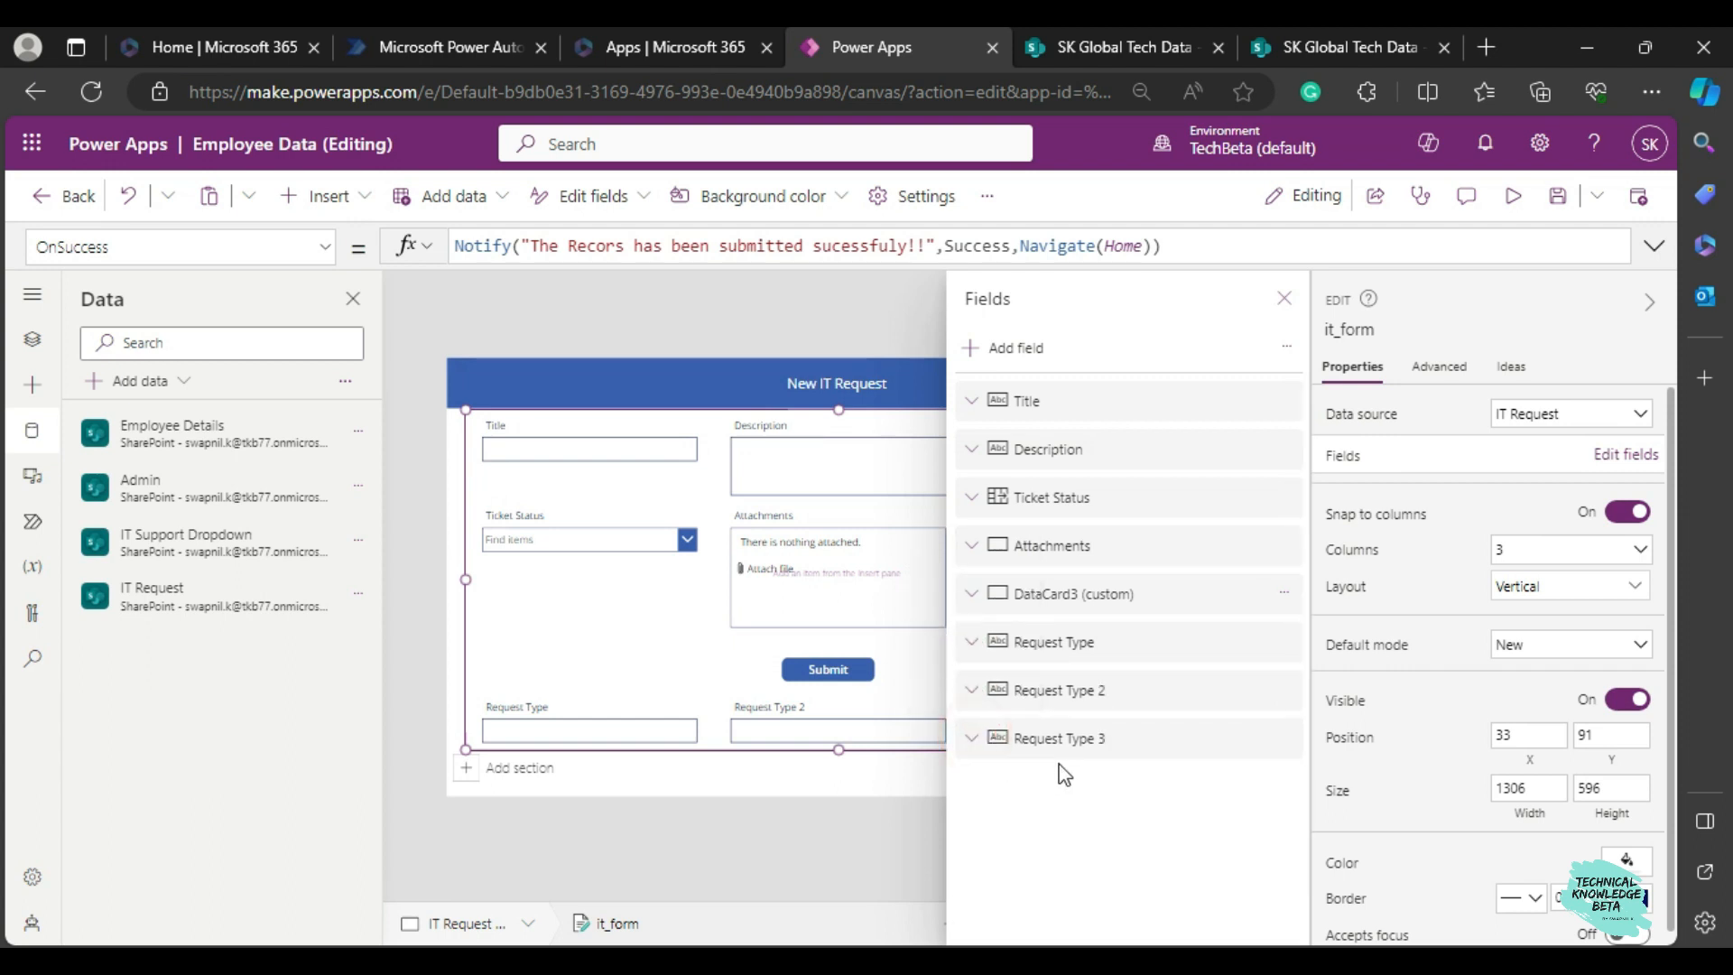
left_click_drag(1079, 662, 1099, 492)
left_click_drag(1077, 700, 1083, 595)
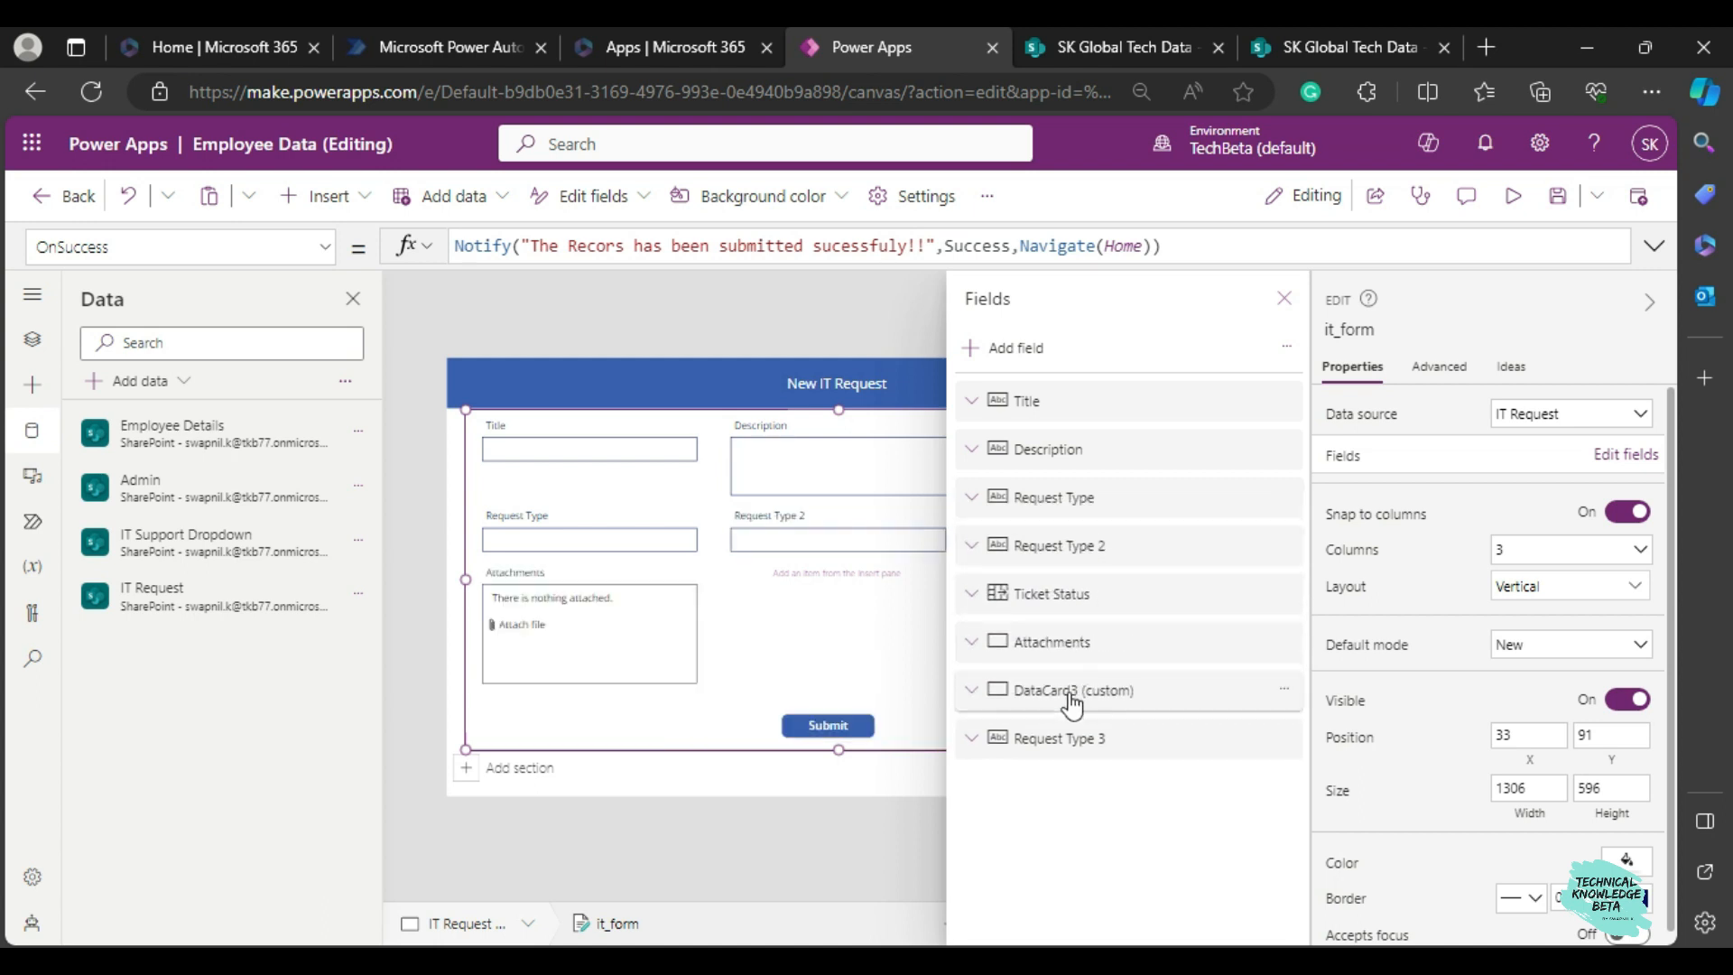
left_click_drag(1081, 734, 1083, 547)
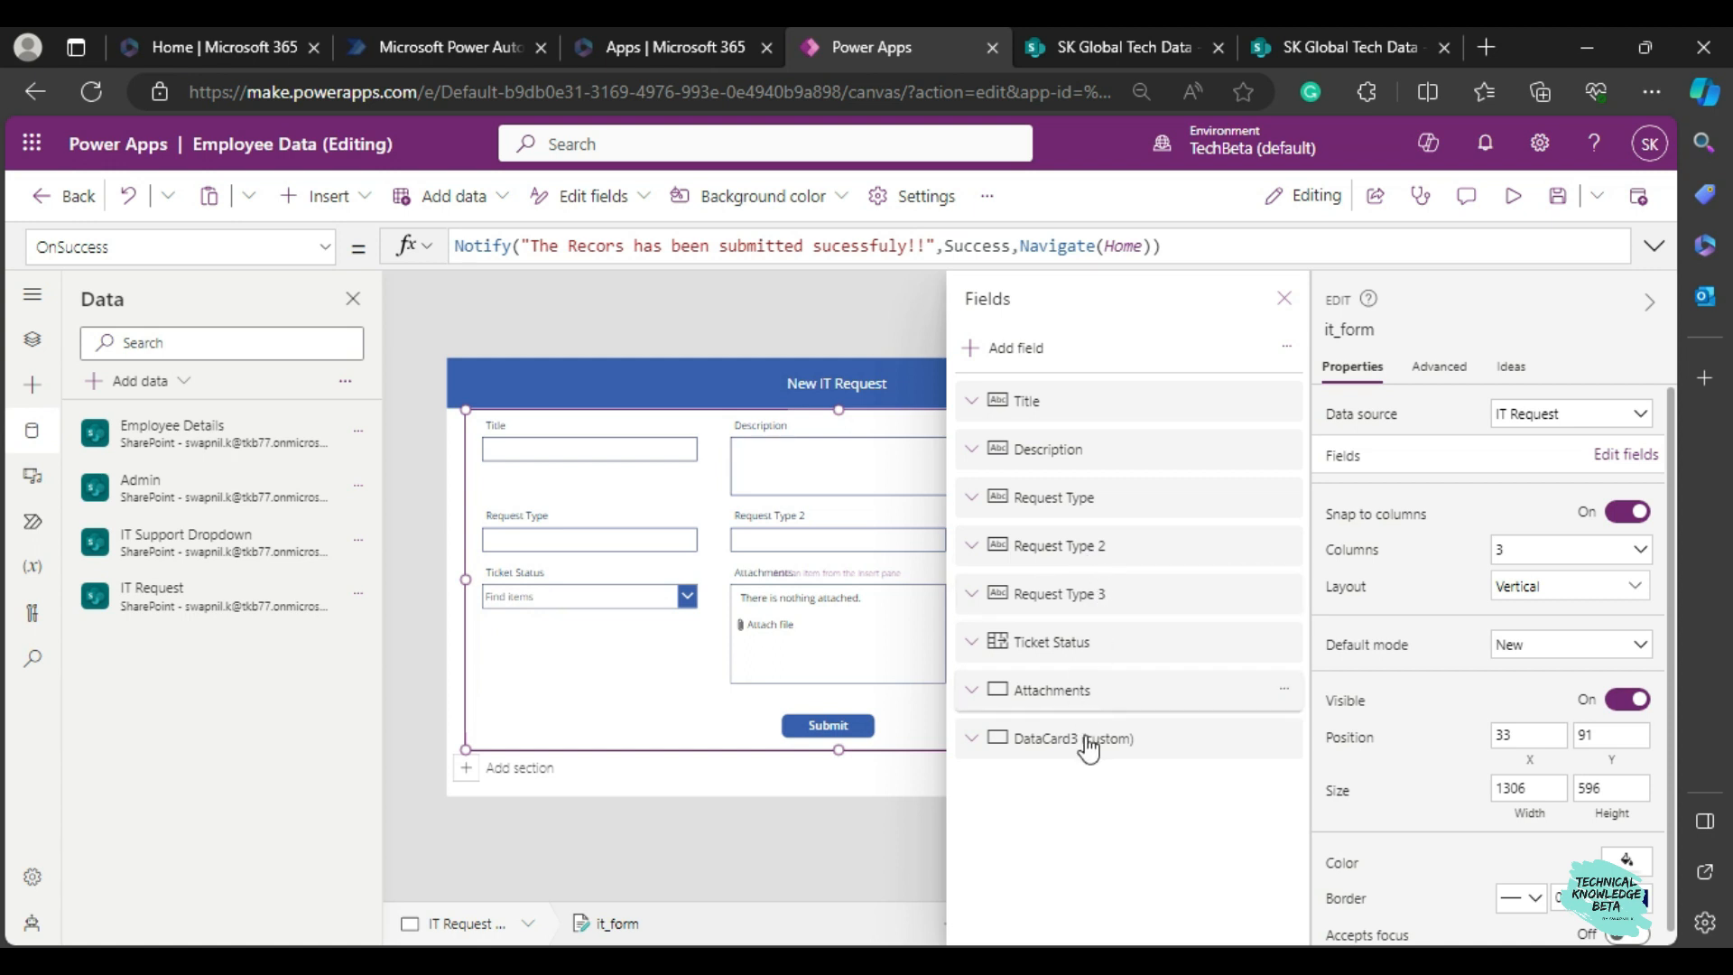
left_click(1282, 307)
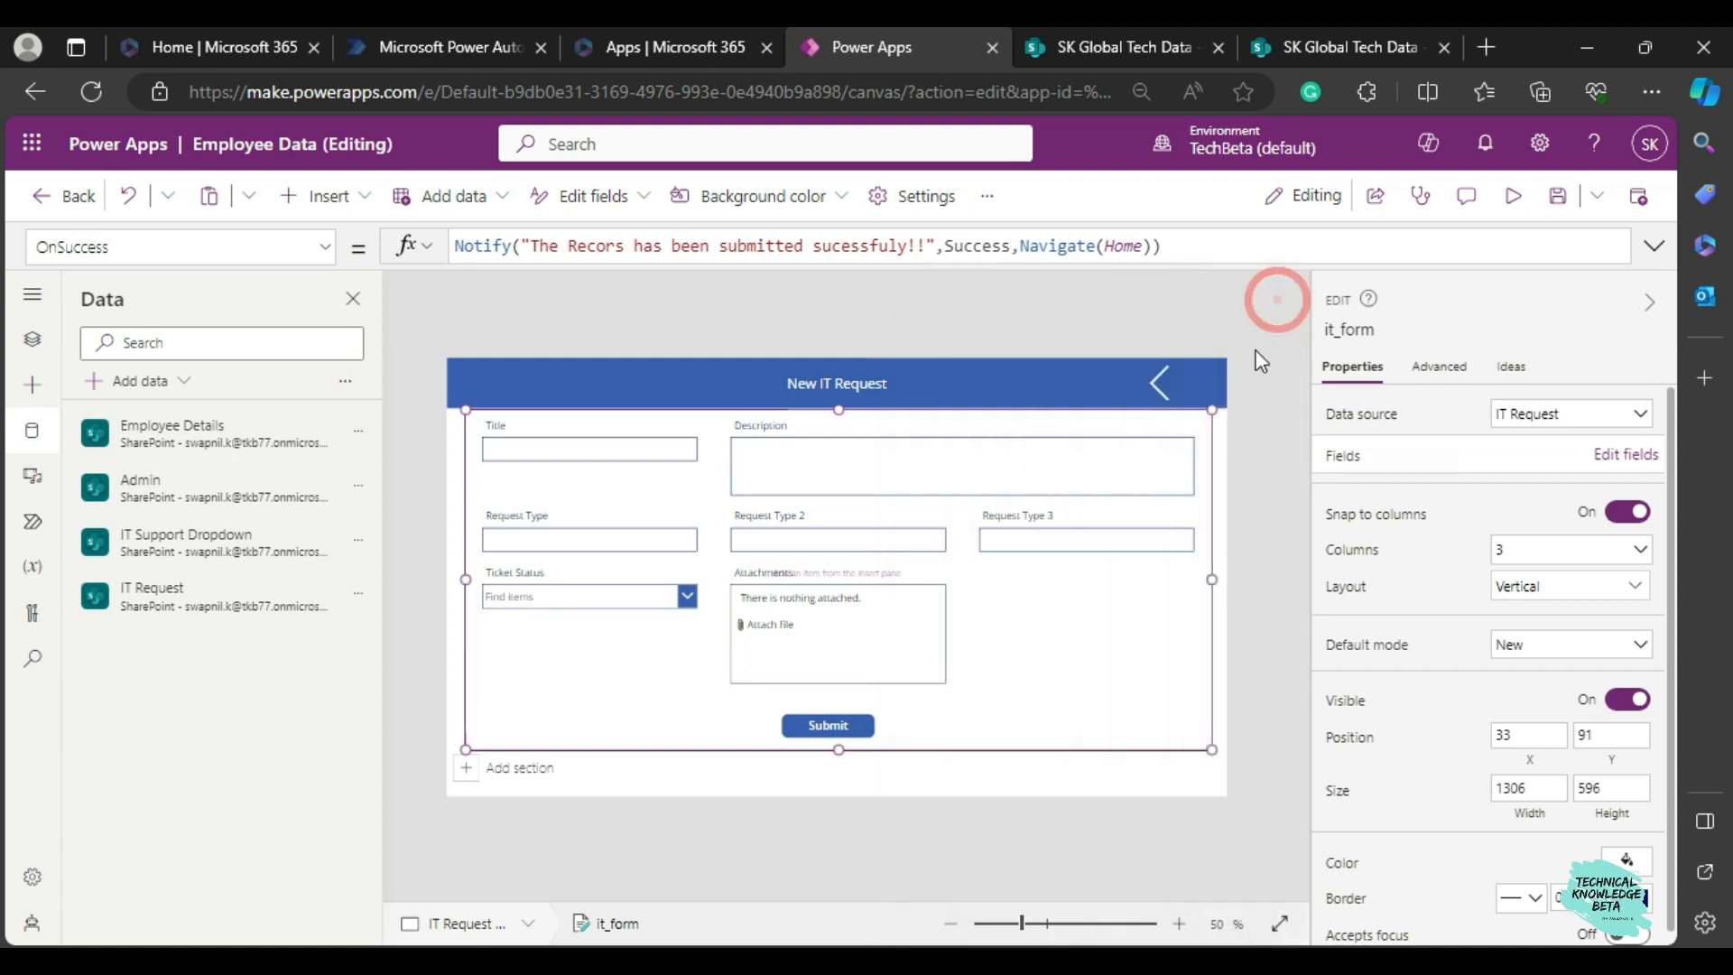
Preview the New IT Request screen, try the three Request Type inputs without entering anything, and exit the preview.
left_click(1512, 196)
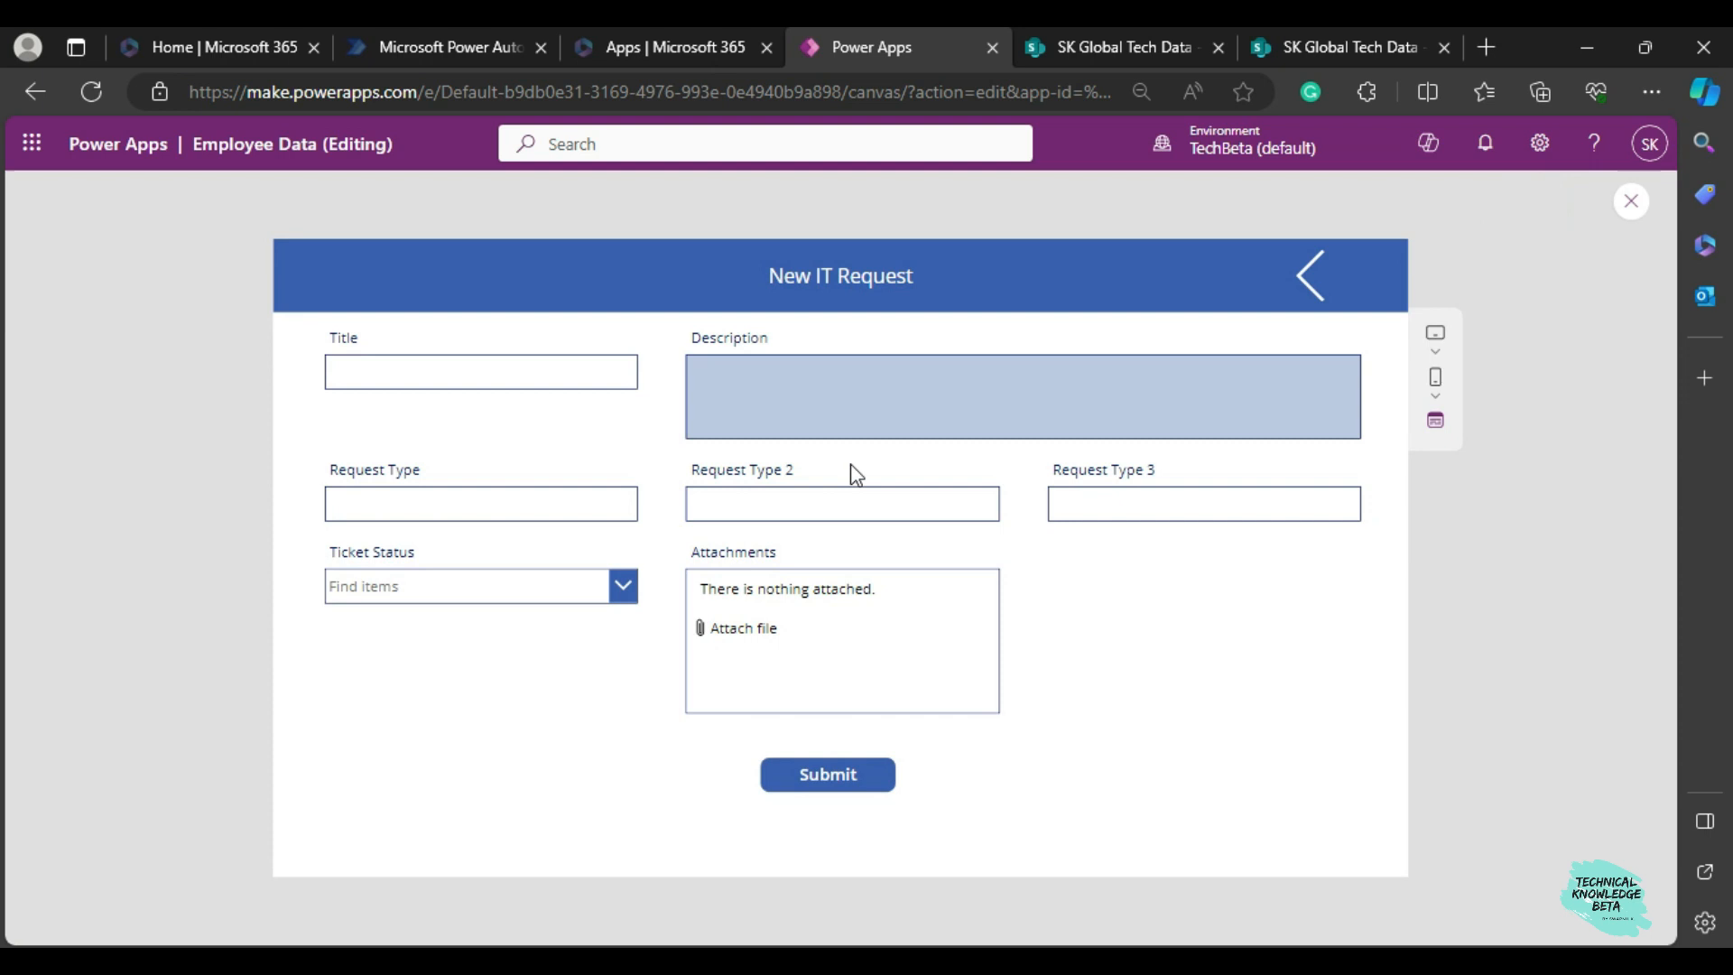
left_click(410, 510)
left_click(770, 508)
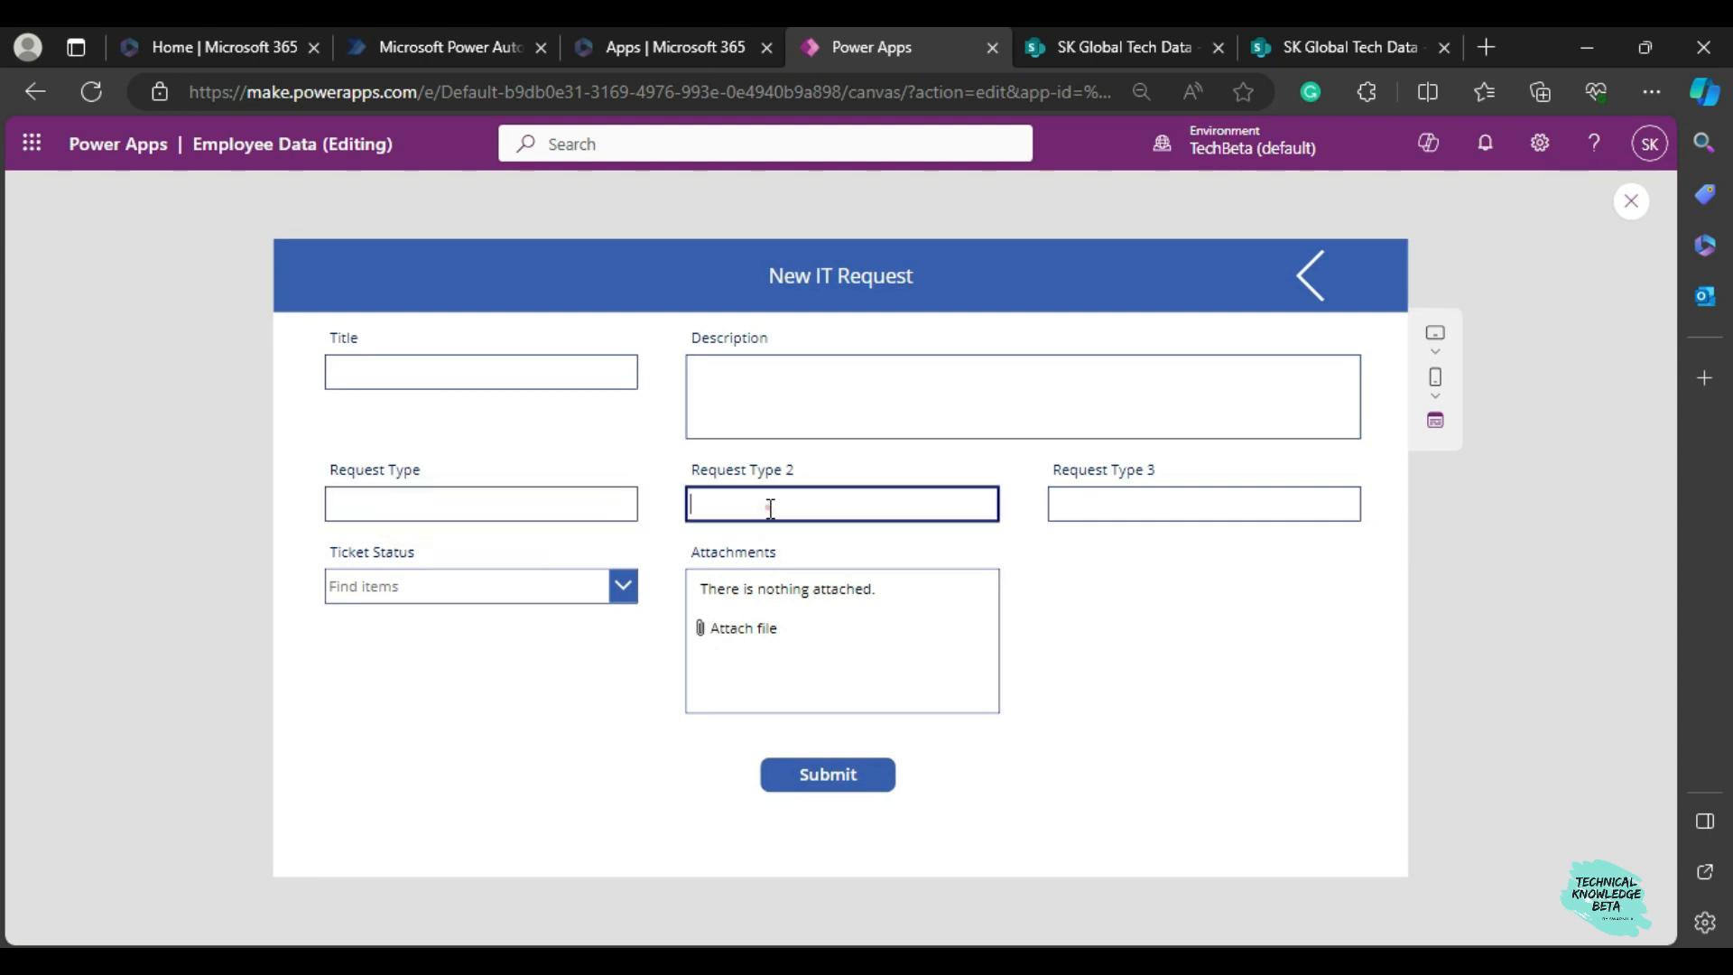
left_click(1120, 508)
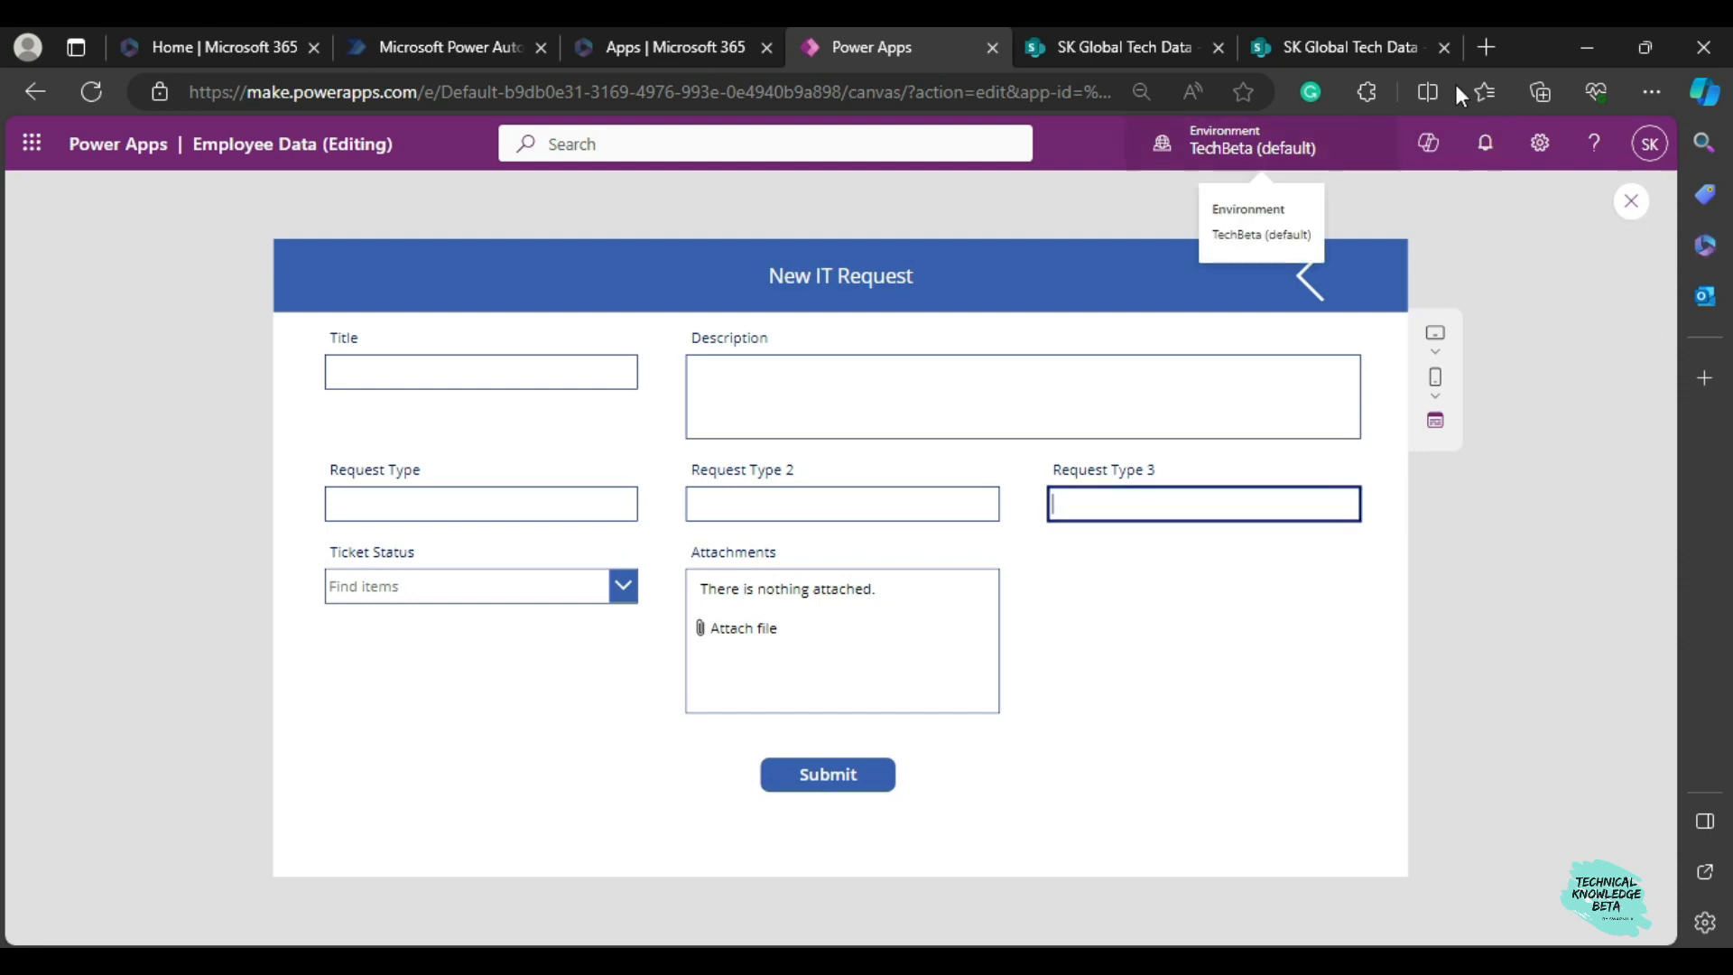
left_click(1631, 200)
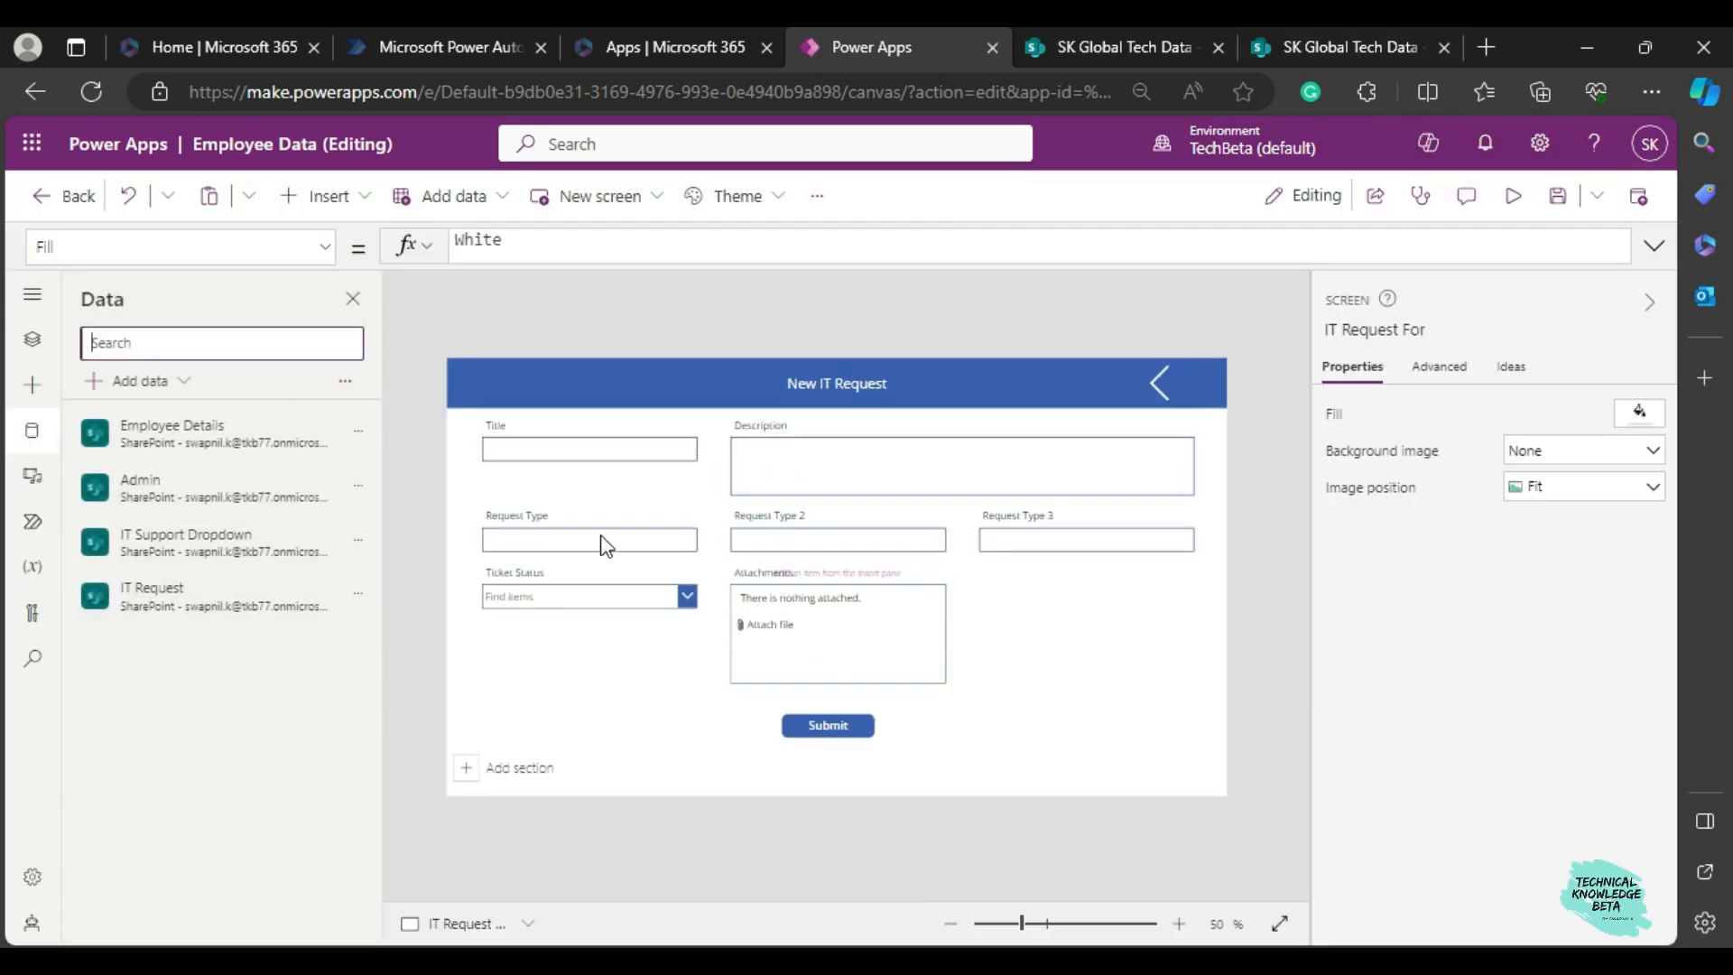
Unlock the Request Type card and delete its text input.
left_click(601, 537)
left_click(601, 538)
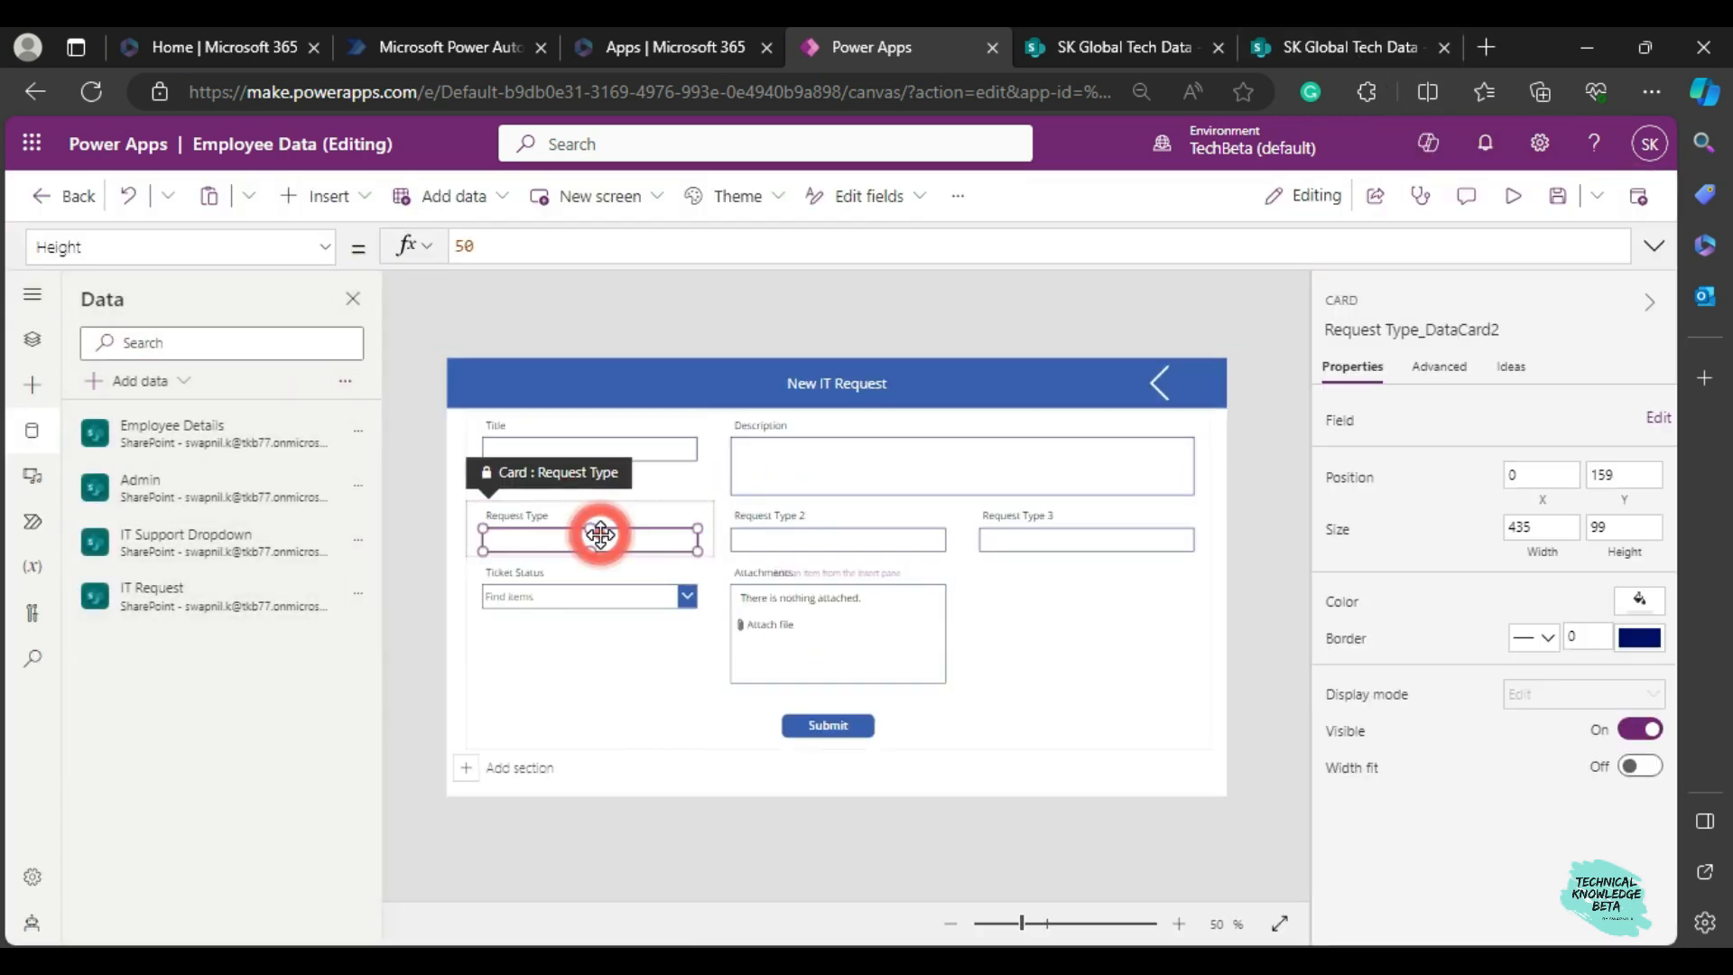
left_click(1437, 370)
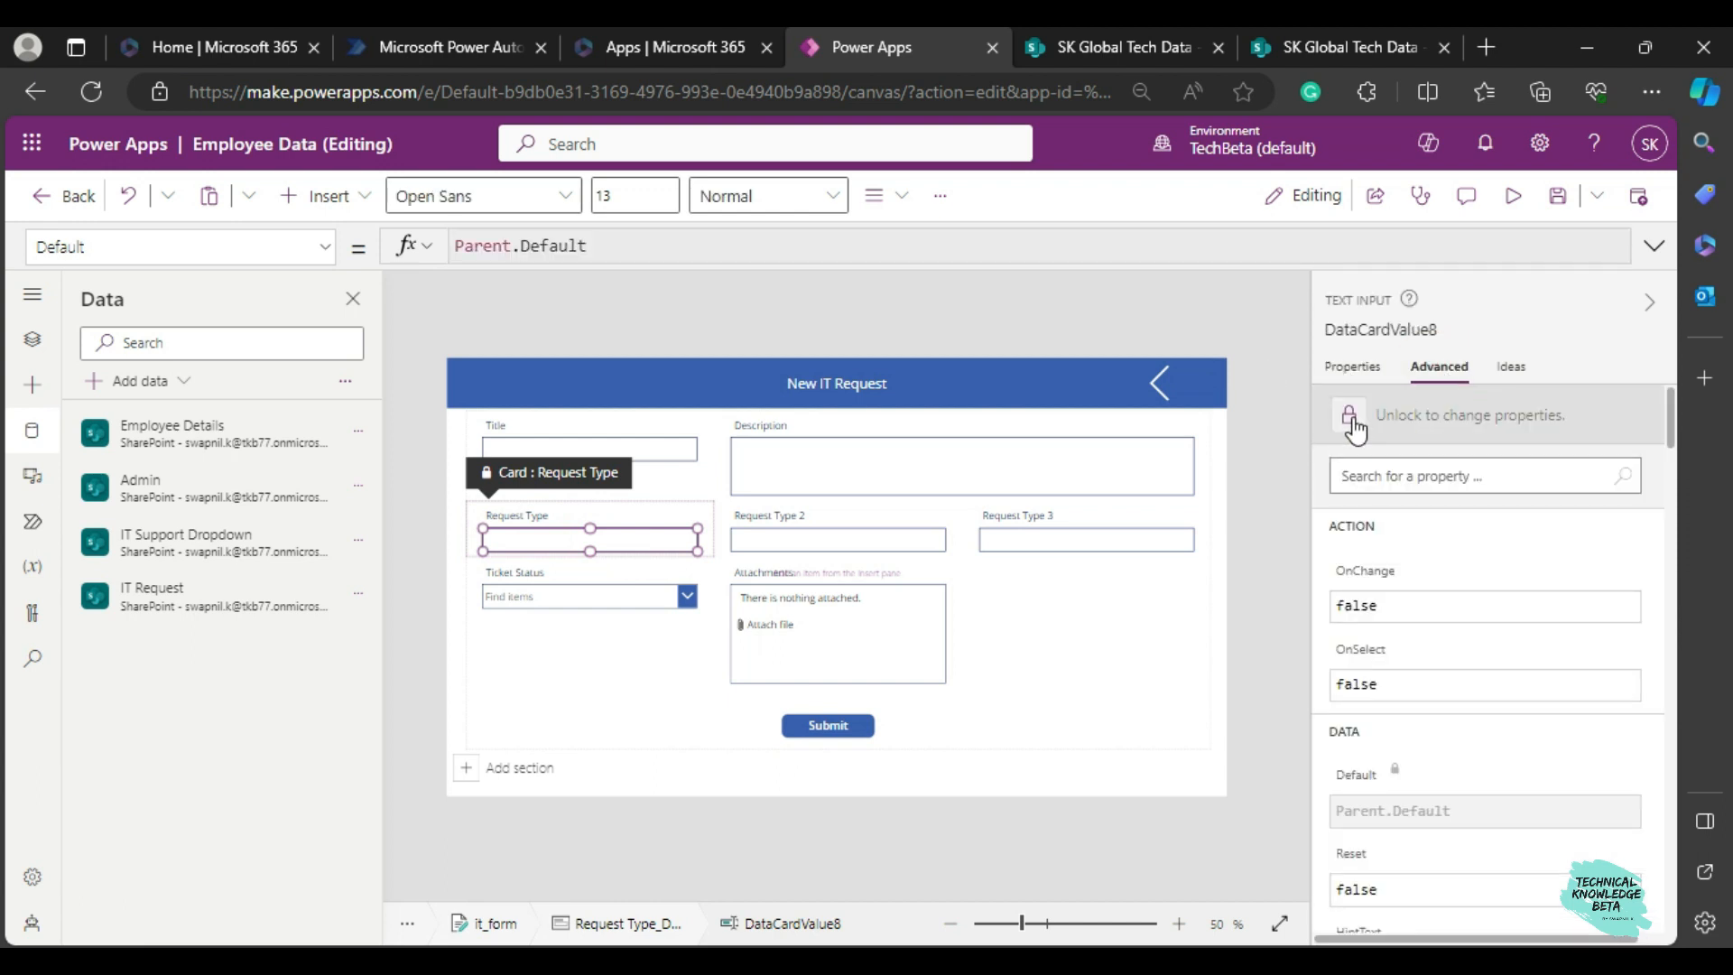
left_click(1353, 420)
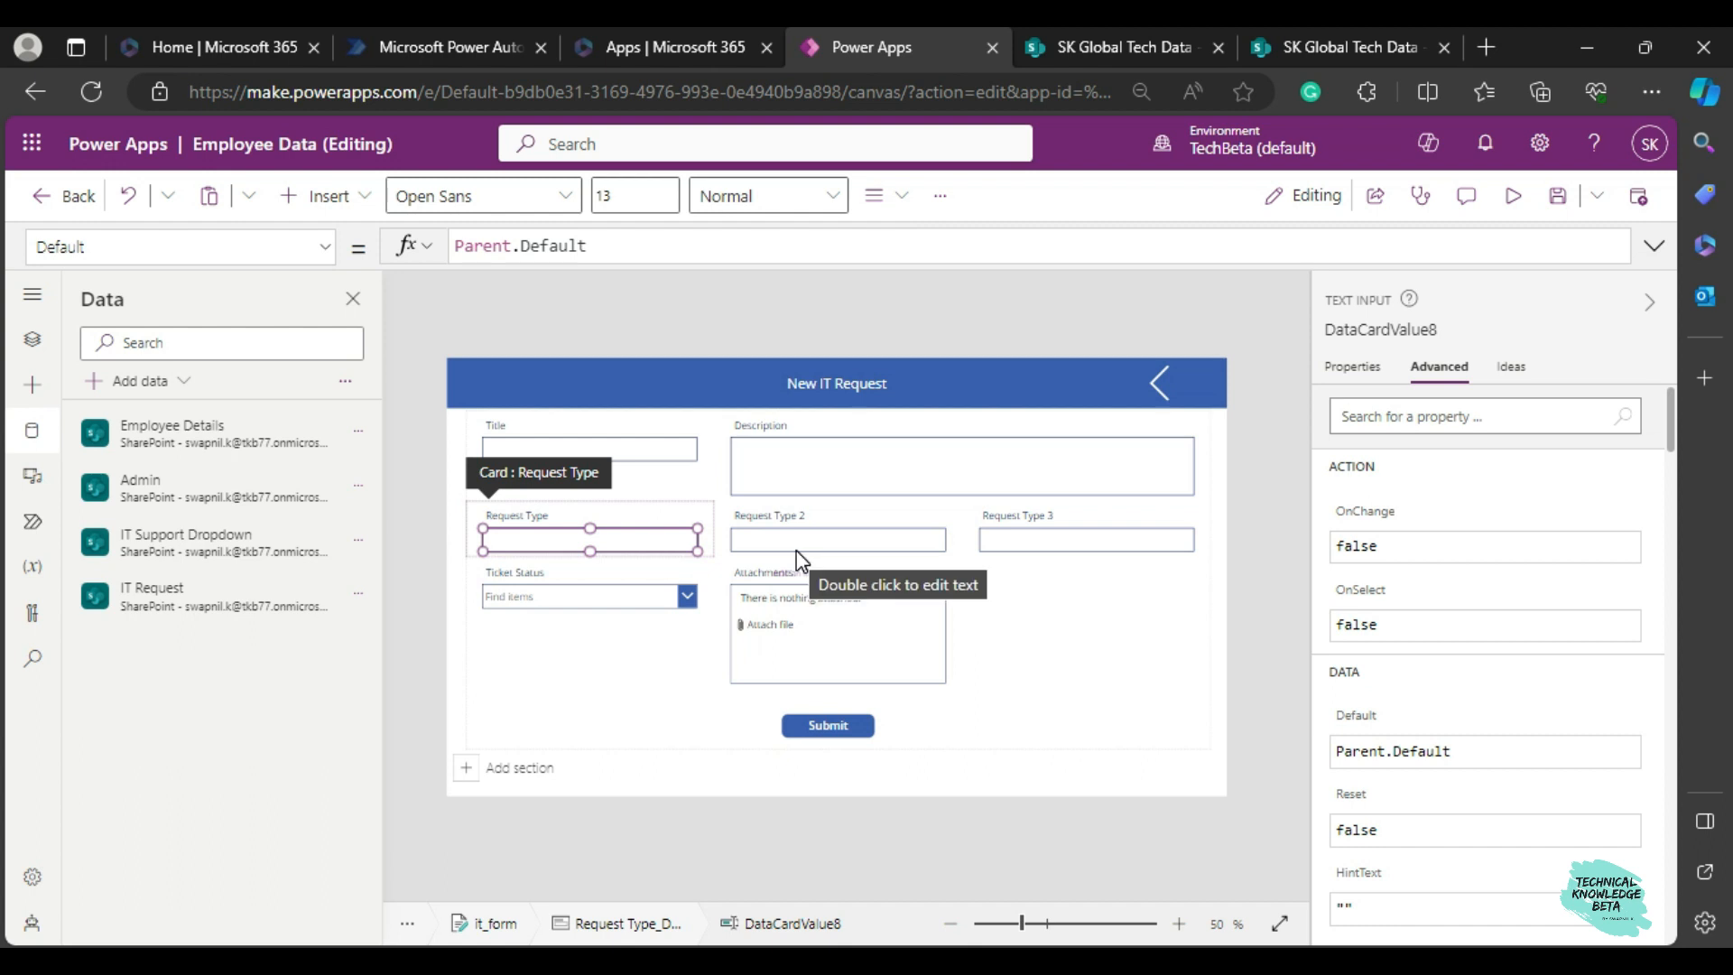
key("Delete")
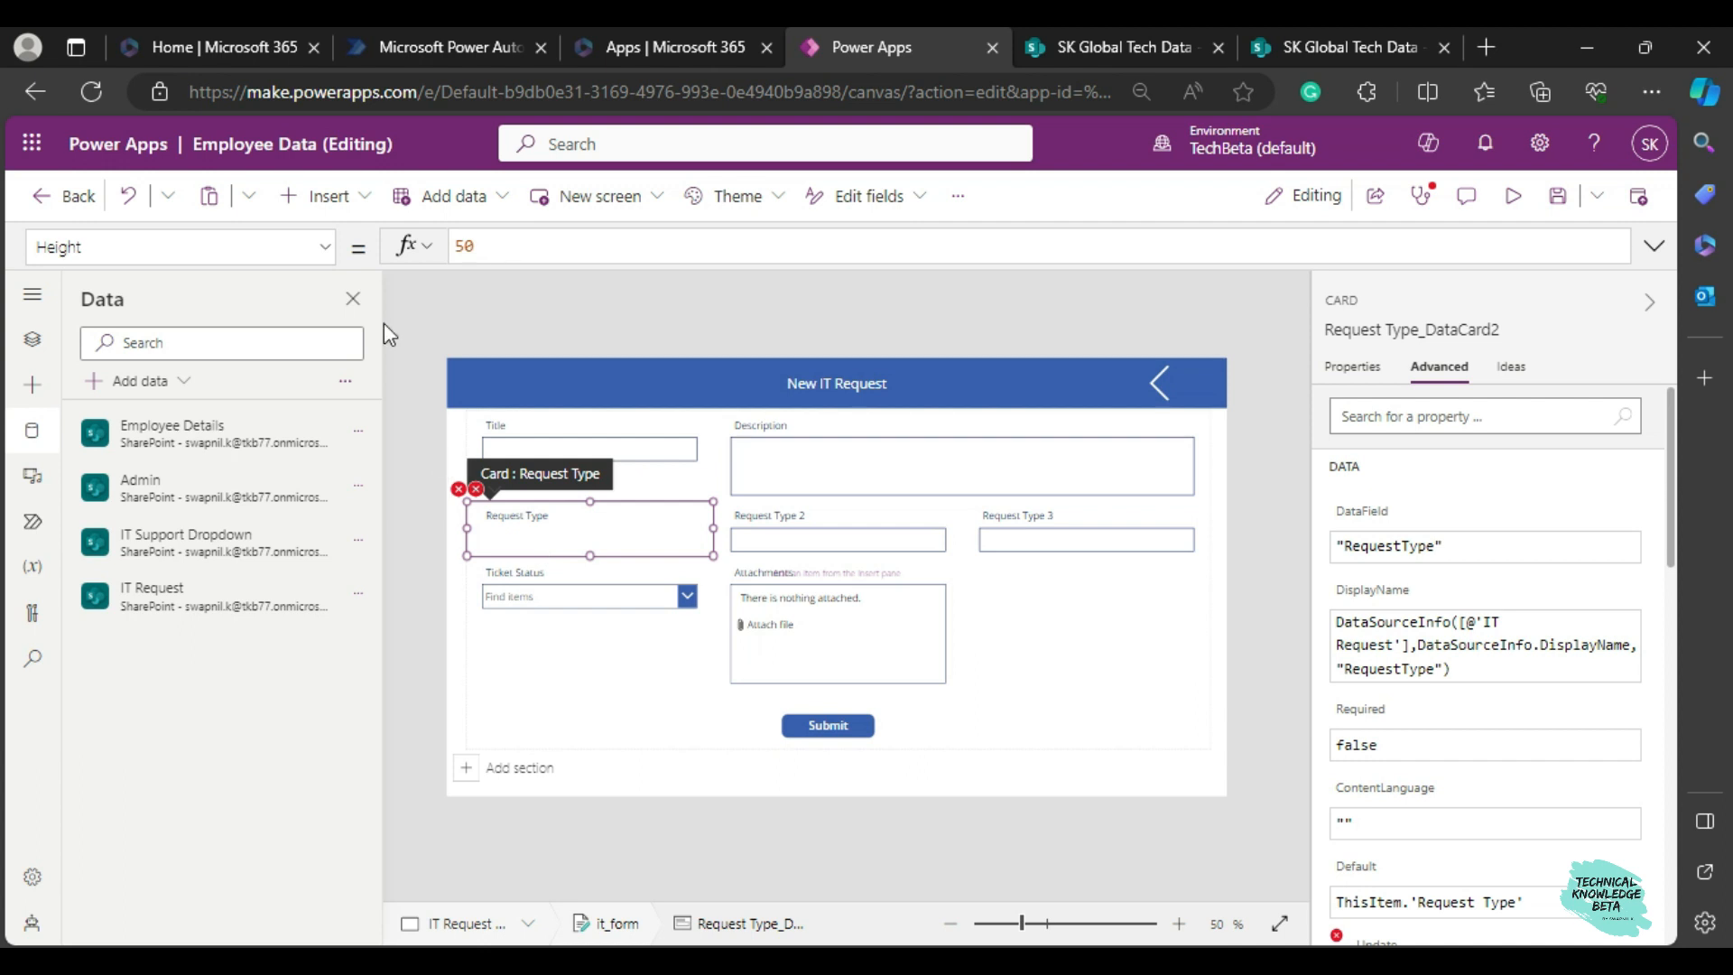
Insert a Drop down control into the Request Type card.
left_click(311, 196)
left_click(395, 253)
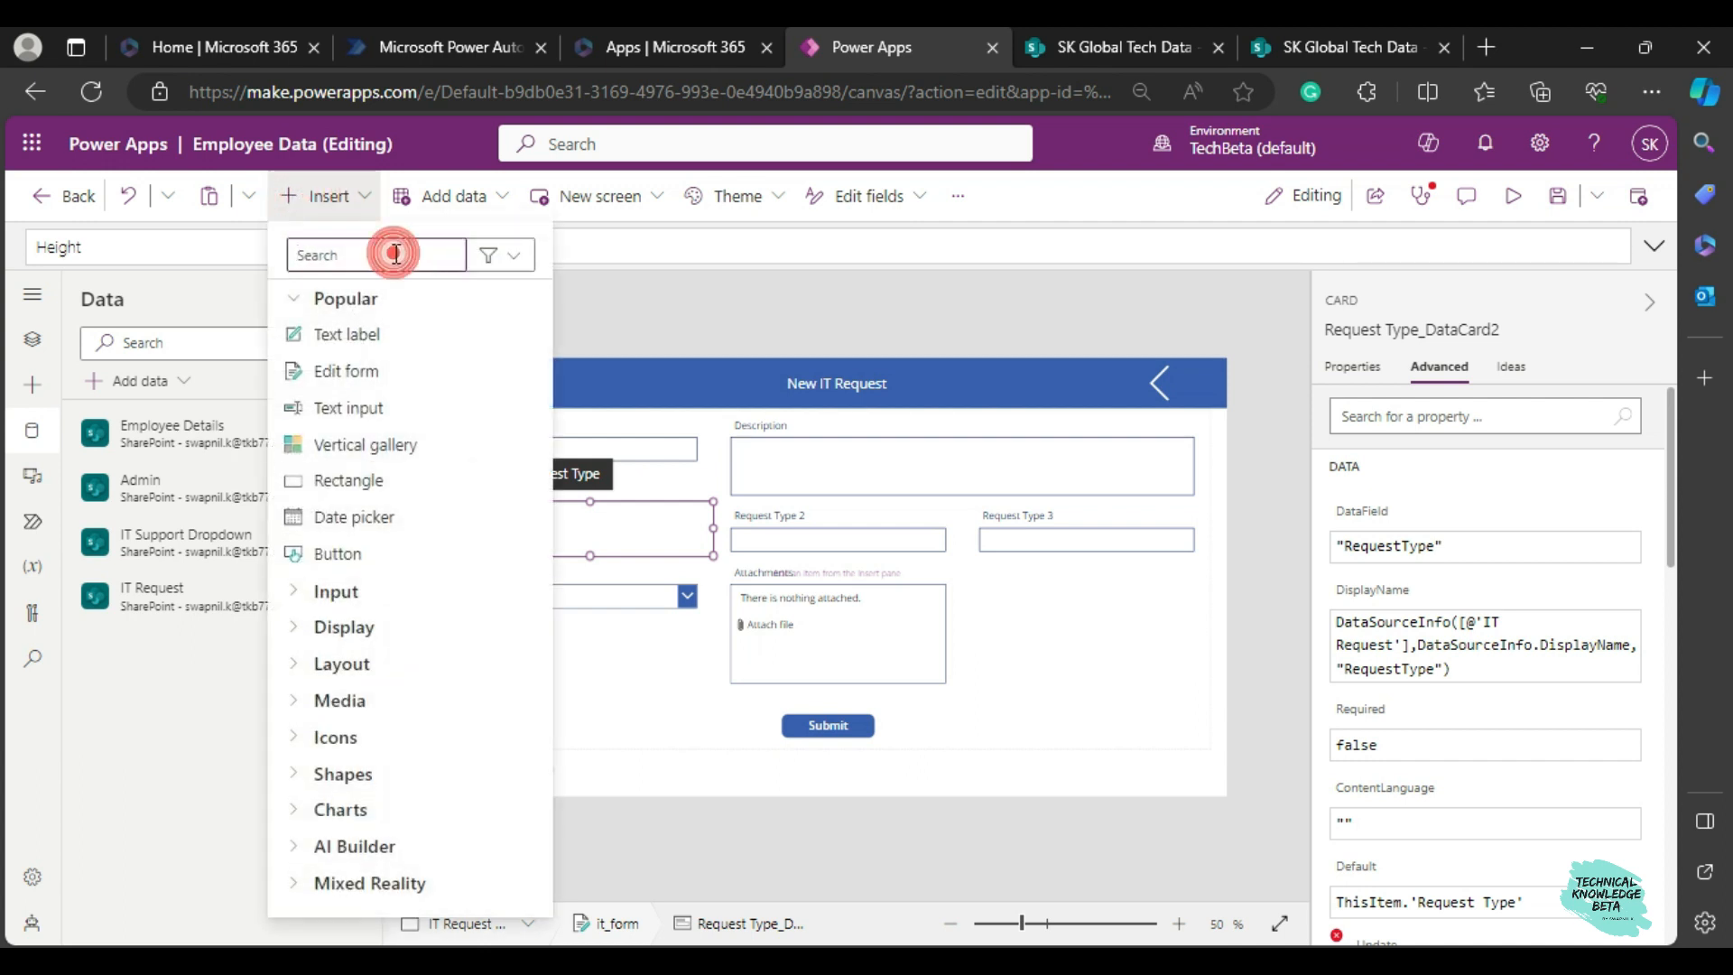
type("drop")
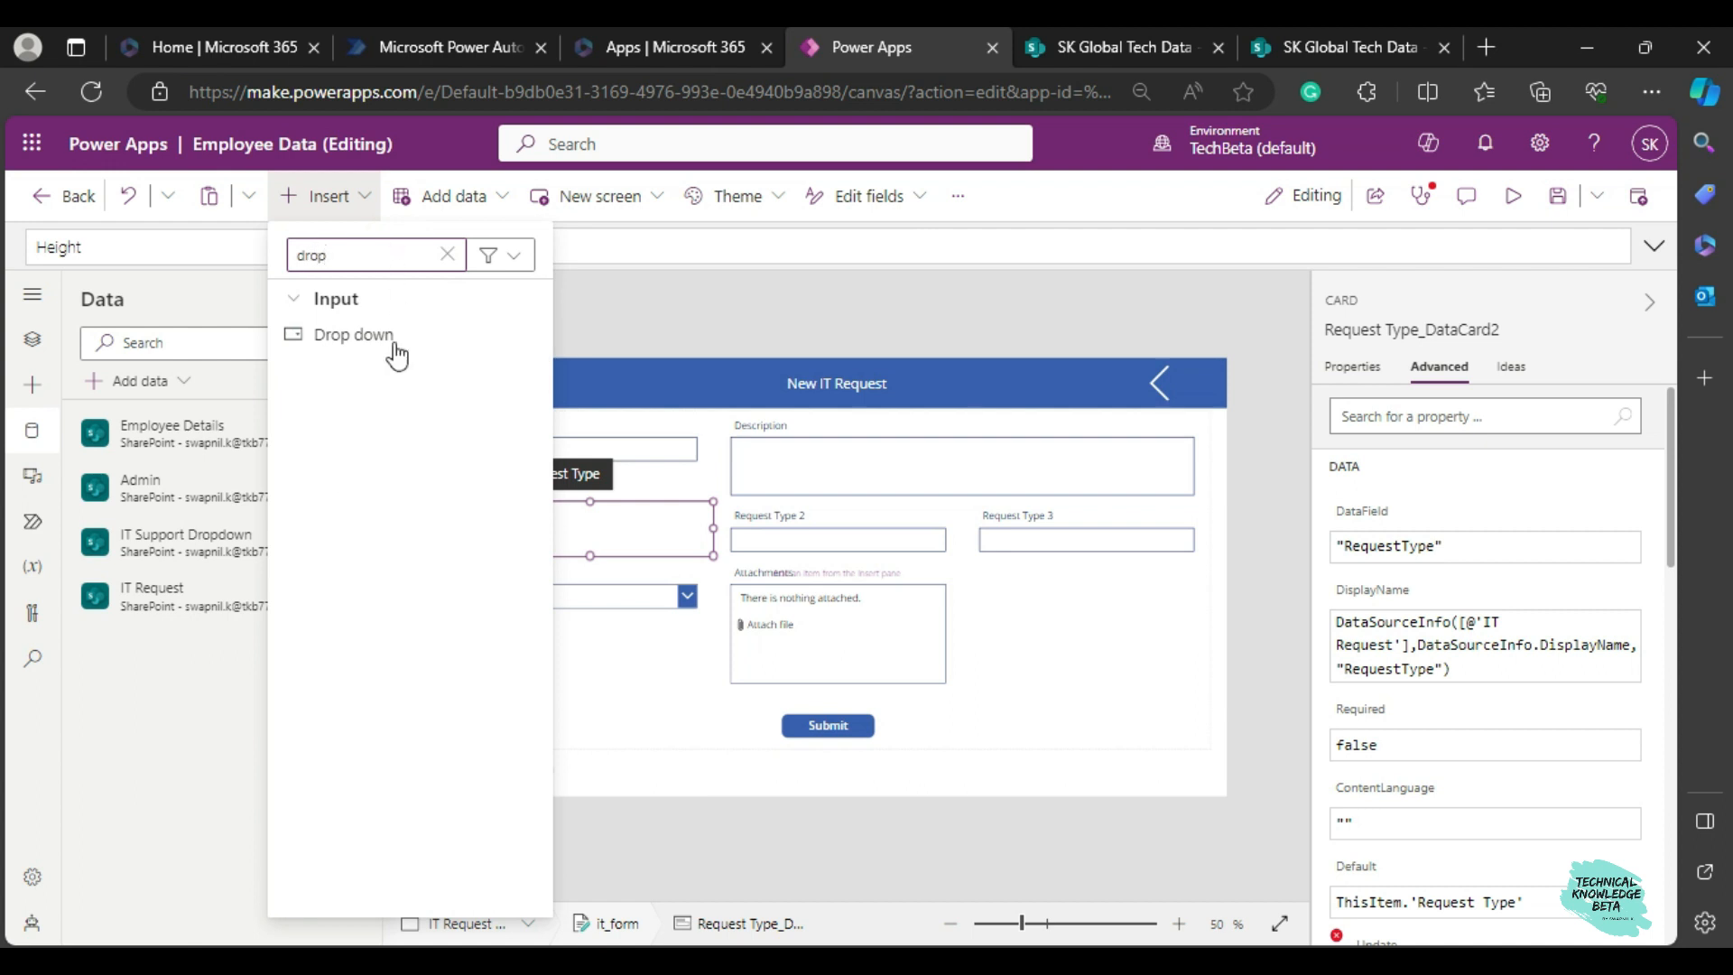
left_click(395, 343)
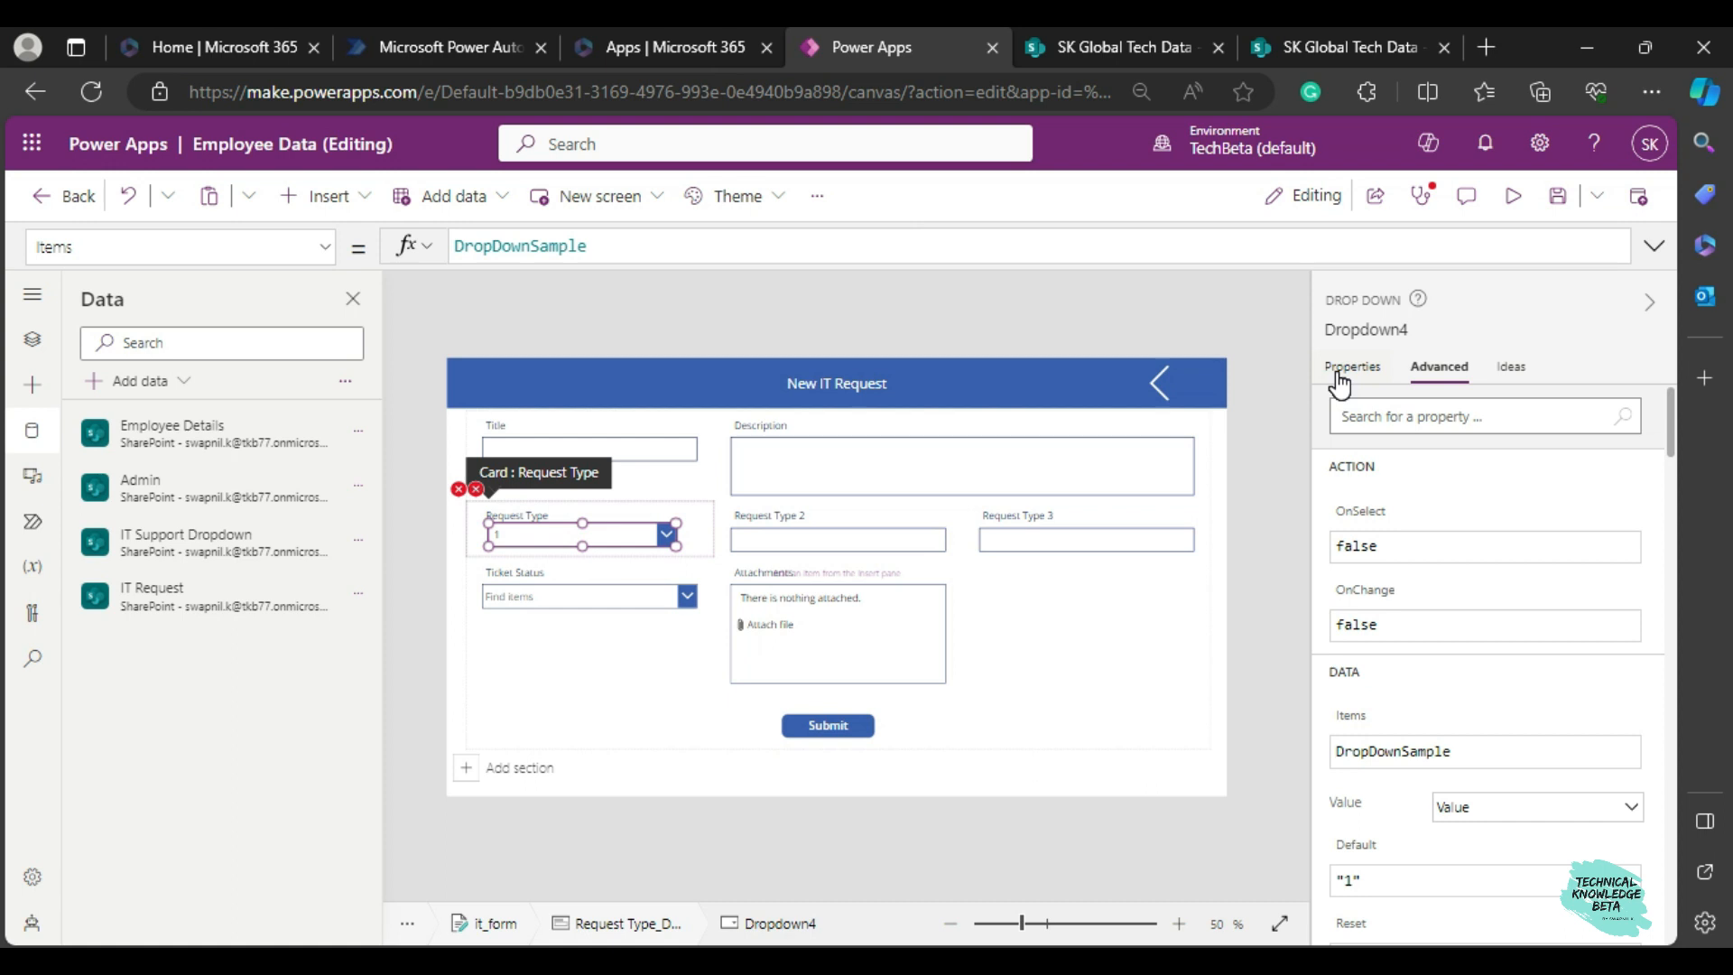
Unlock the Request Type 2 card and check the position and size of its text input.
left_click(814, 539)
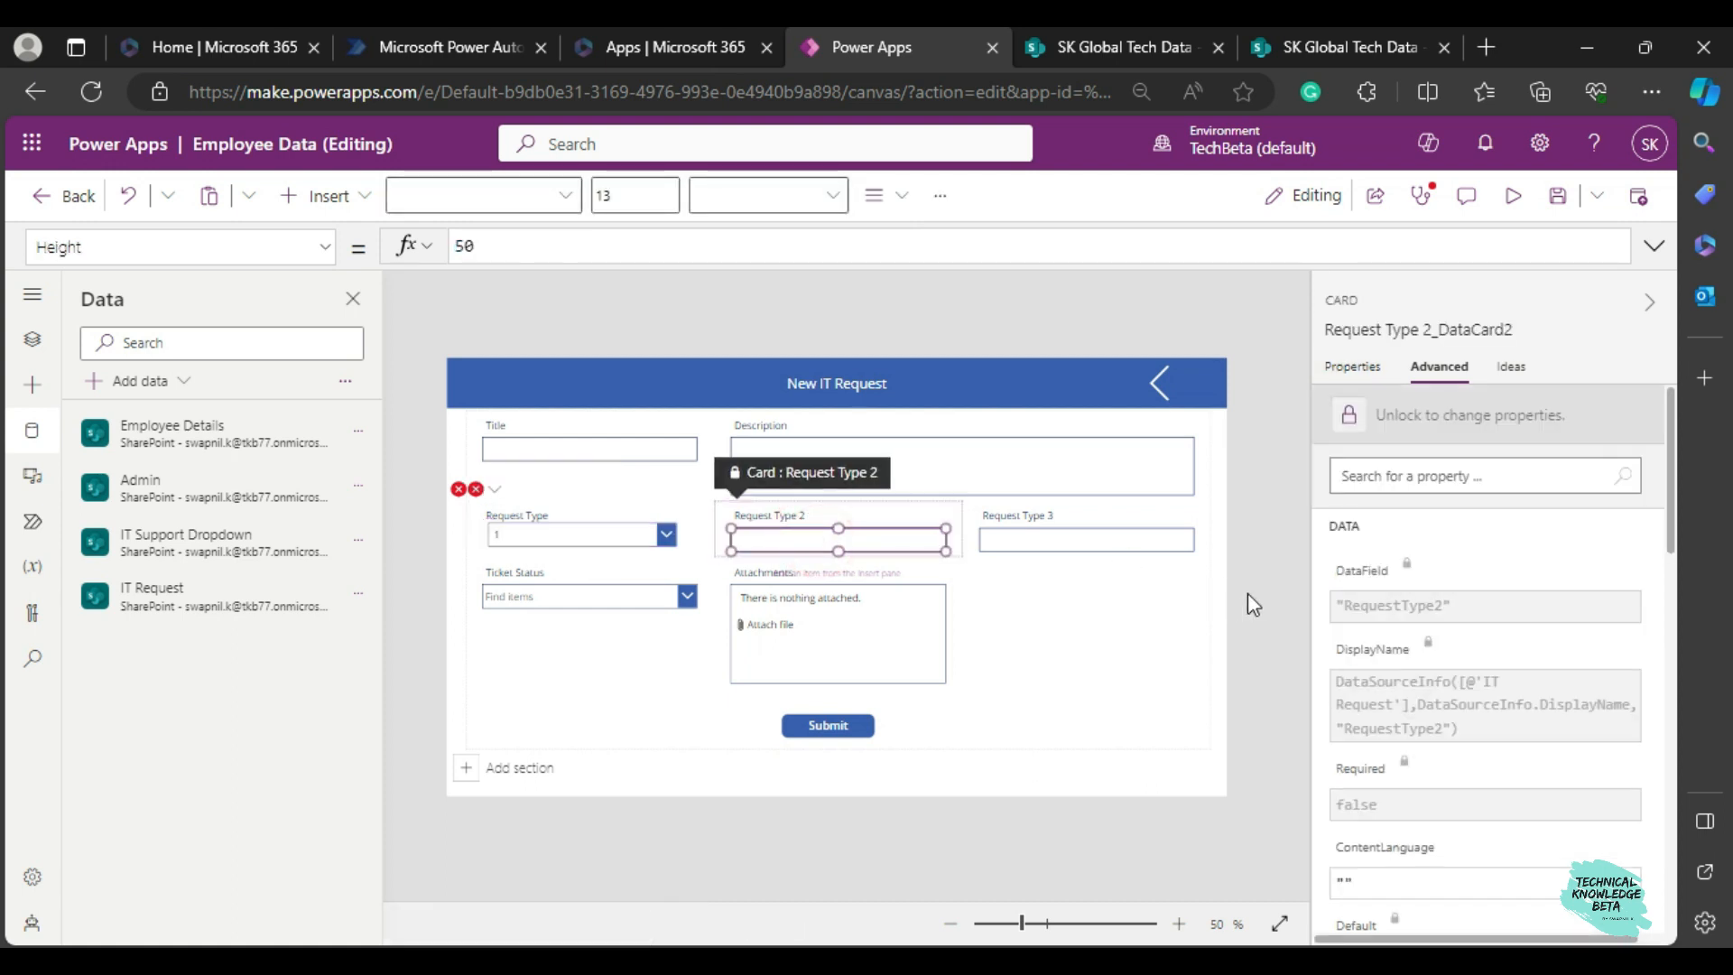
left_click(1349, 414)
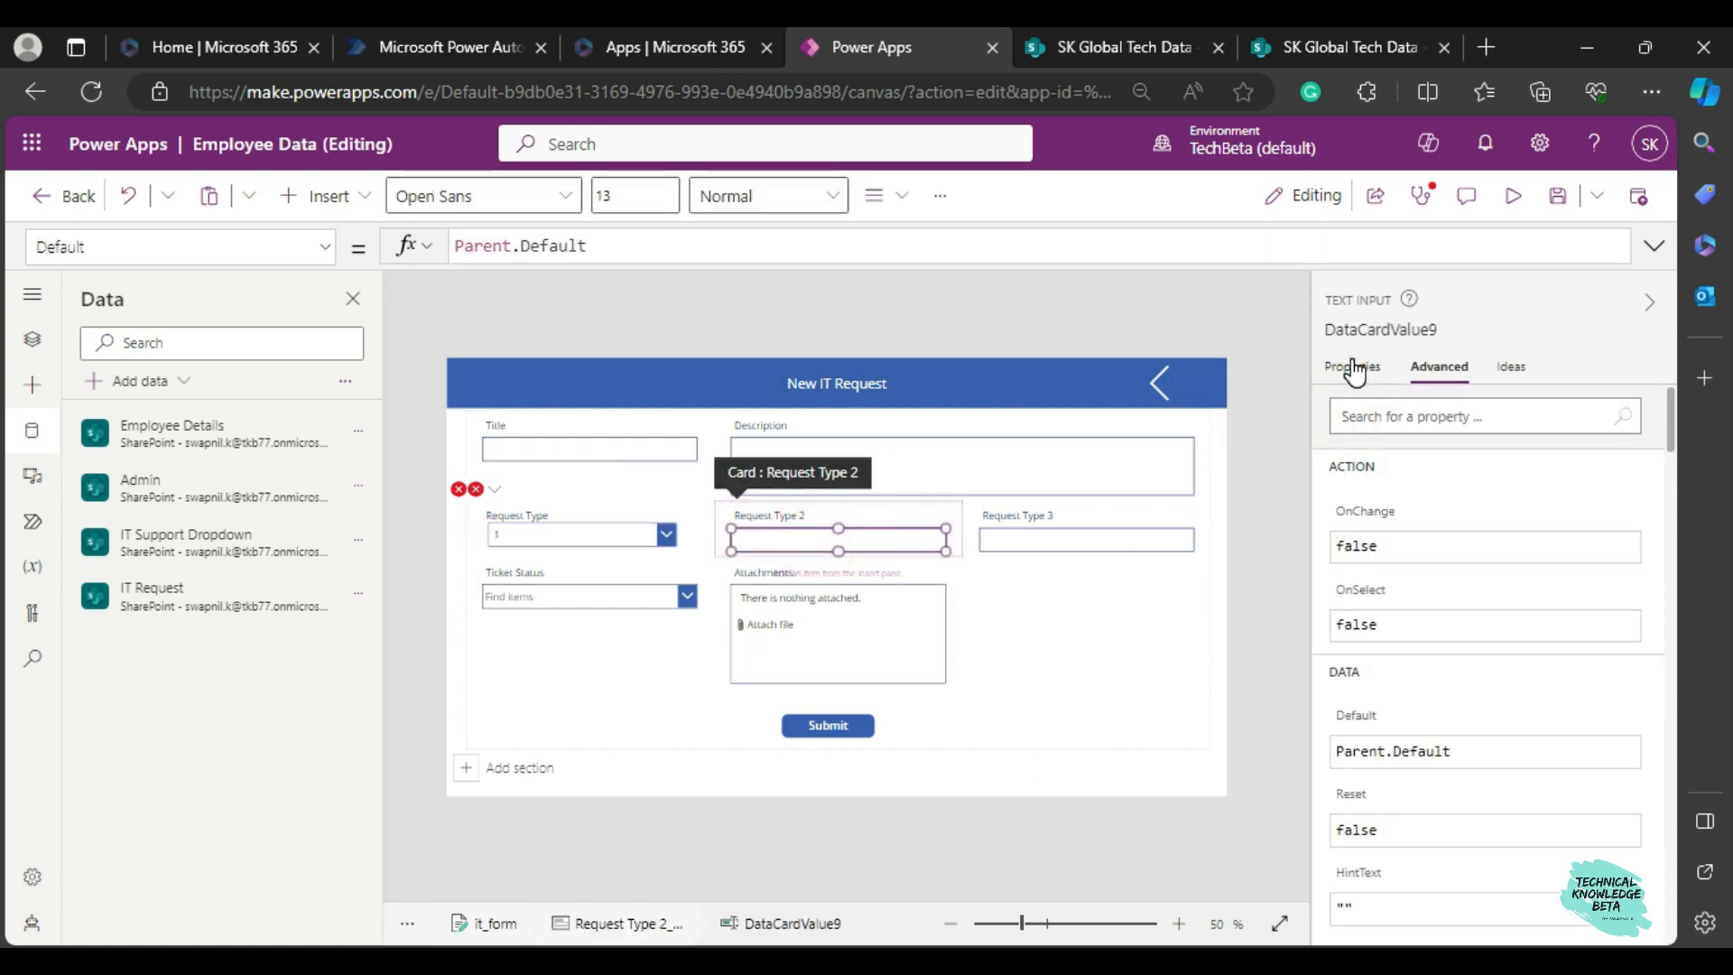
left_click(1354, 370)
scroll(1526, 623, "down", 5)
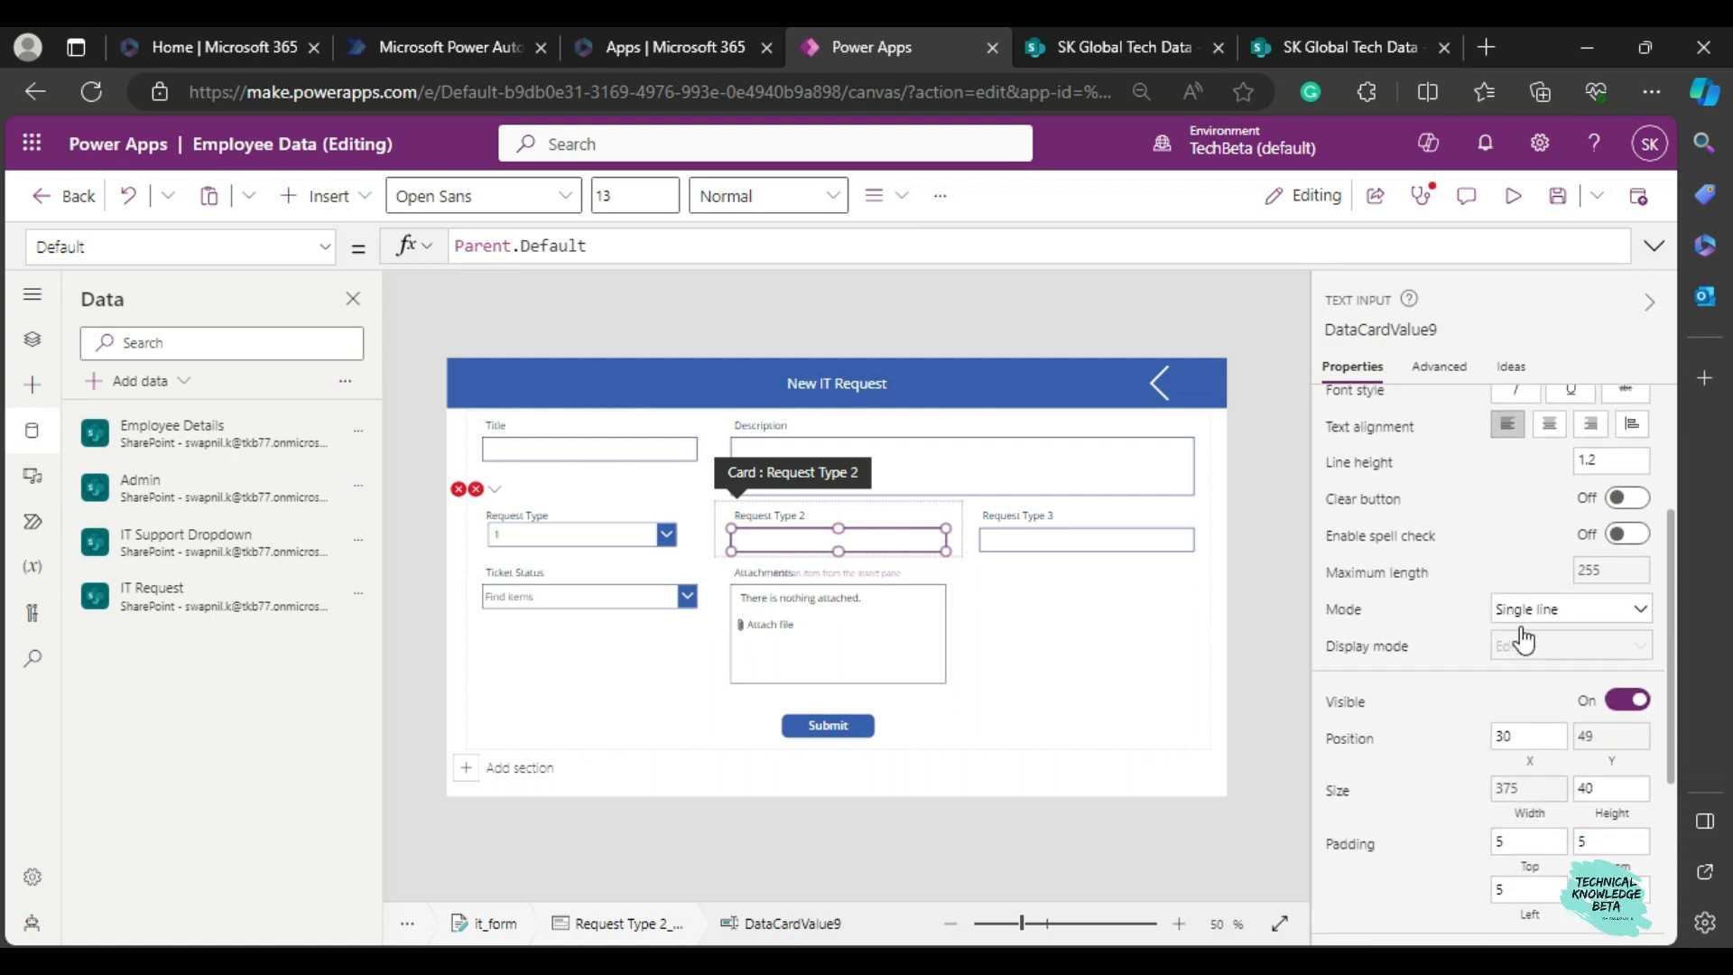
scroll(1523, 639, "down", 1)
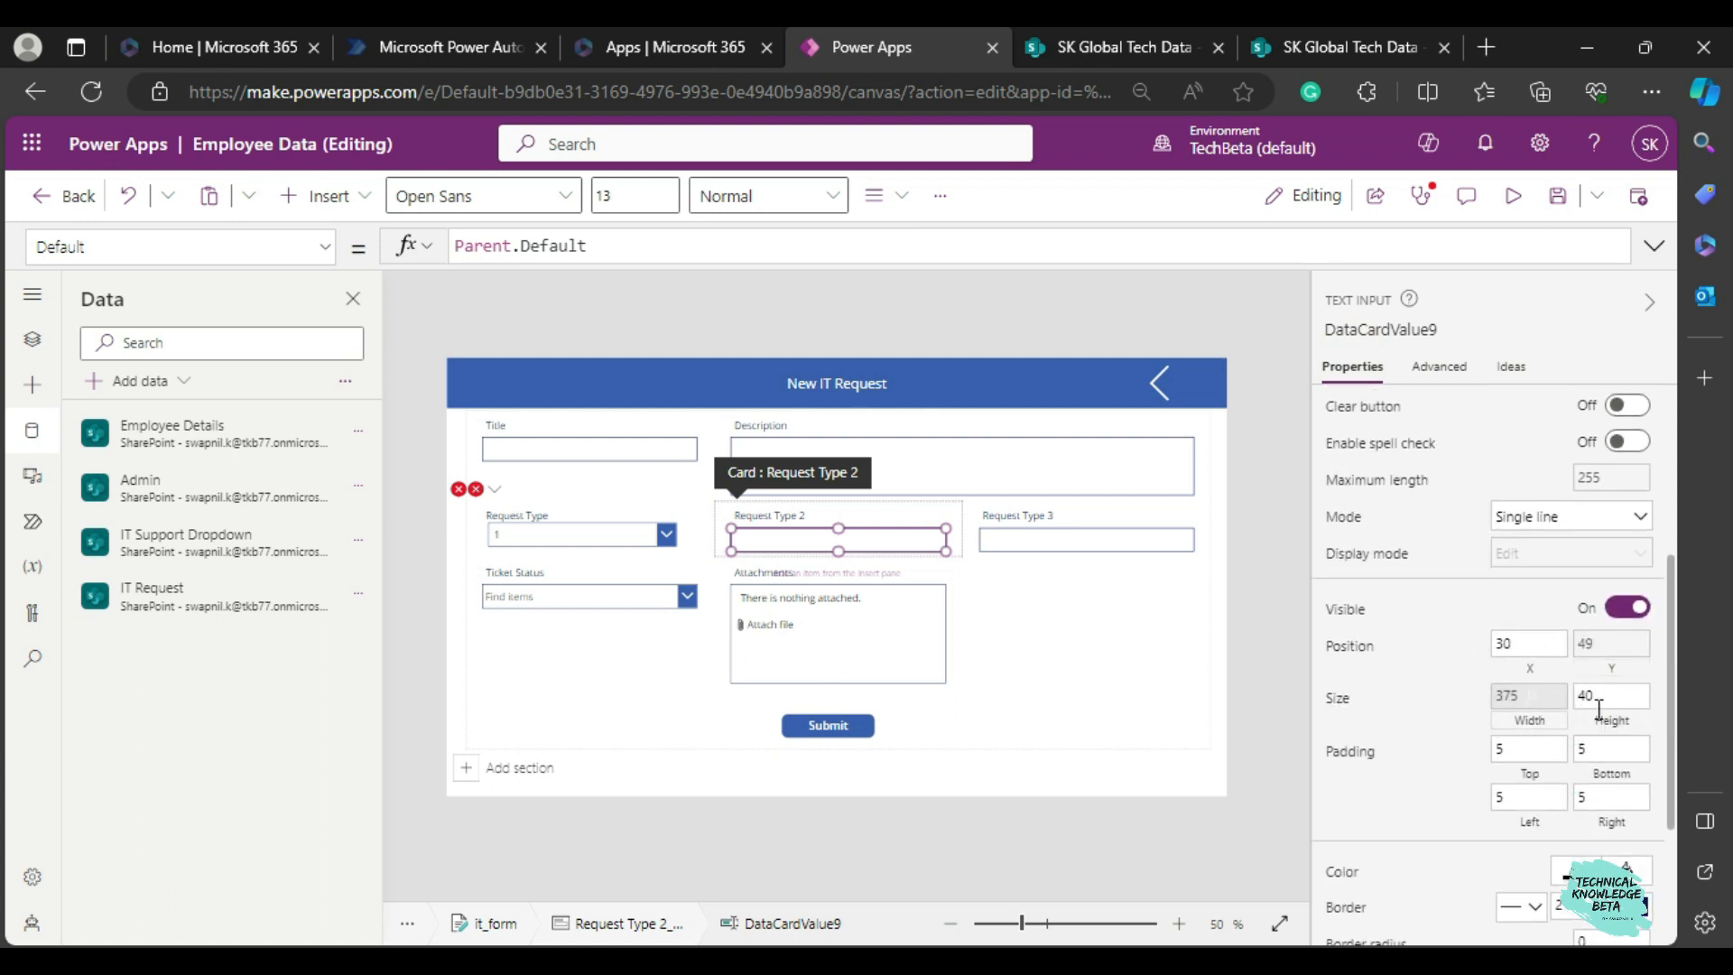
Set the Request Type dropdown's position to X 30, Y 49 and its width to 375.
left_click(543, 536)
left_click(541, 534)
double_click(1523, 671)
type("30")
left_click(1597, 670)
key("BackSpace")
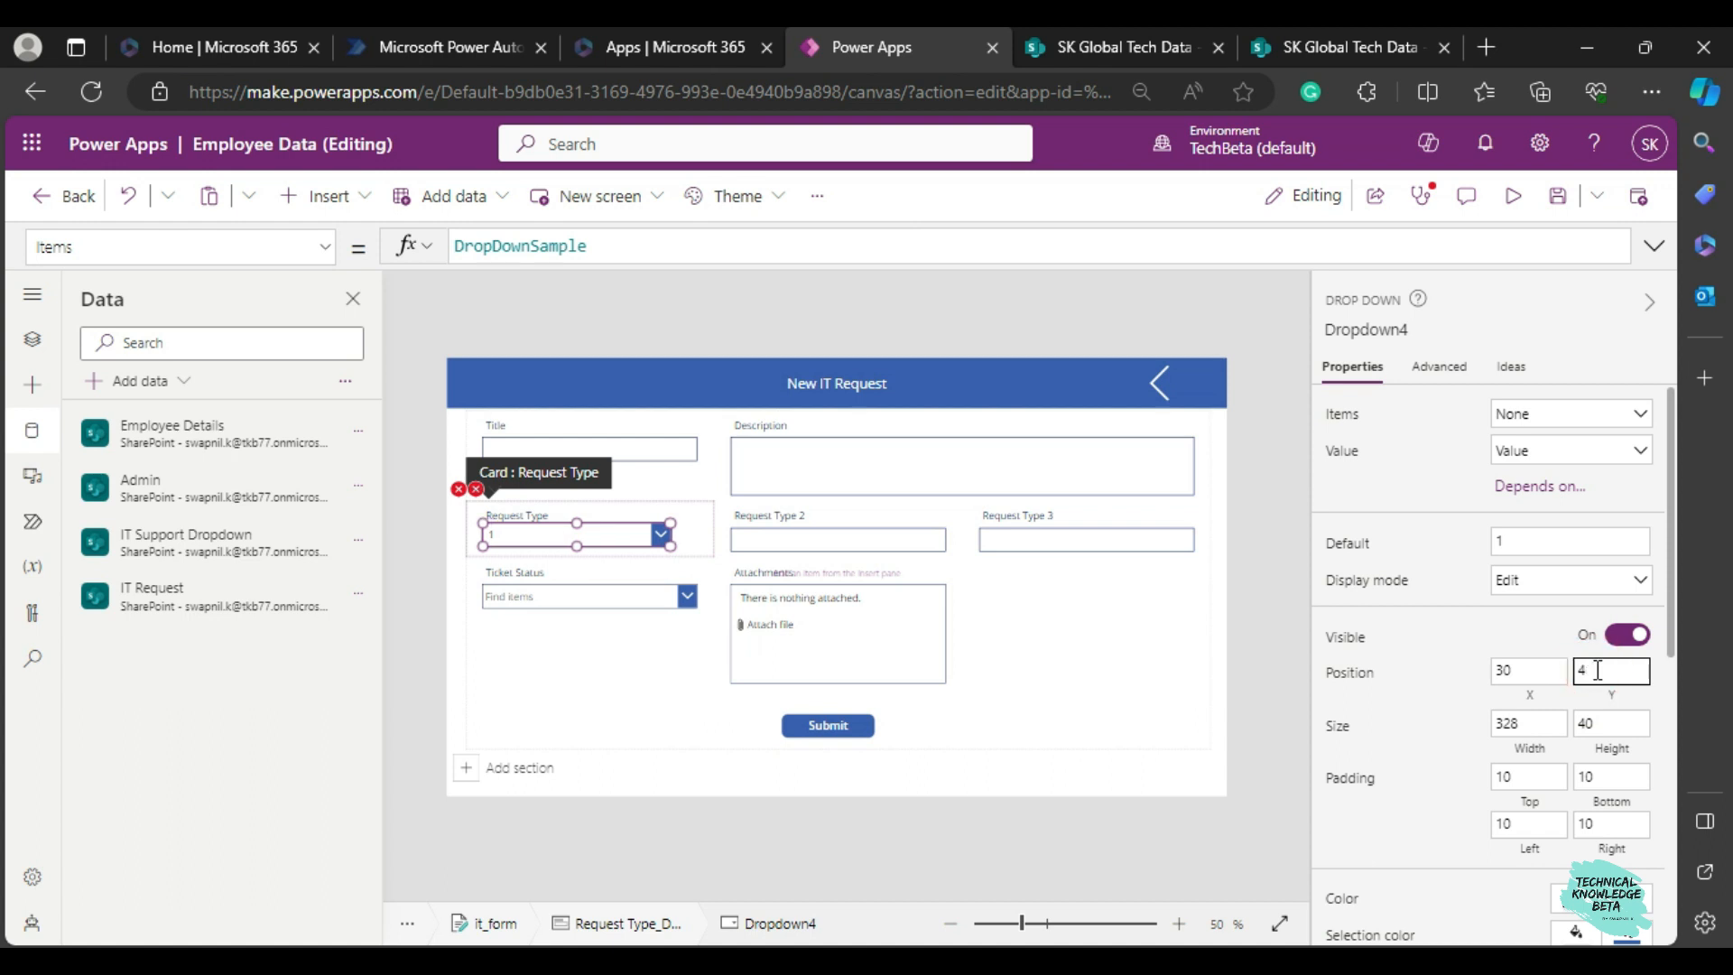
type("9")
double_click(1548, 720)
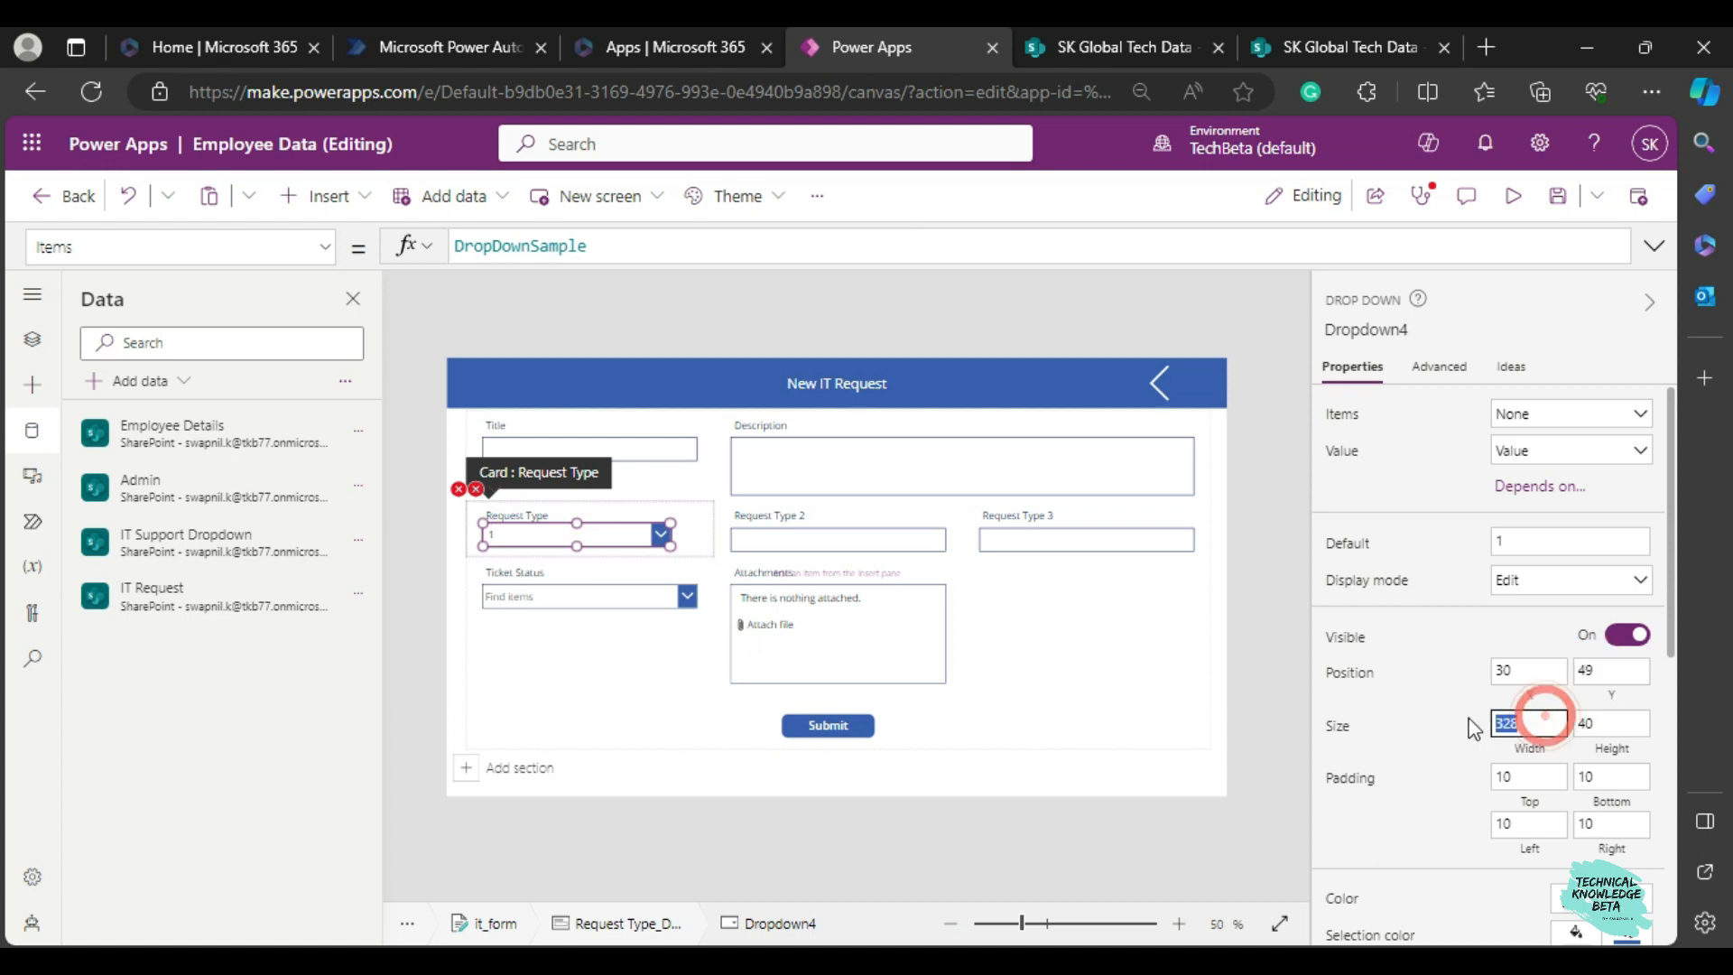
left_click(1441, 656)
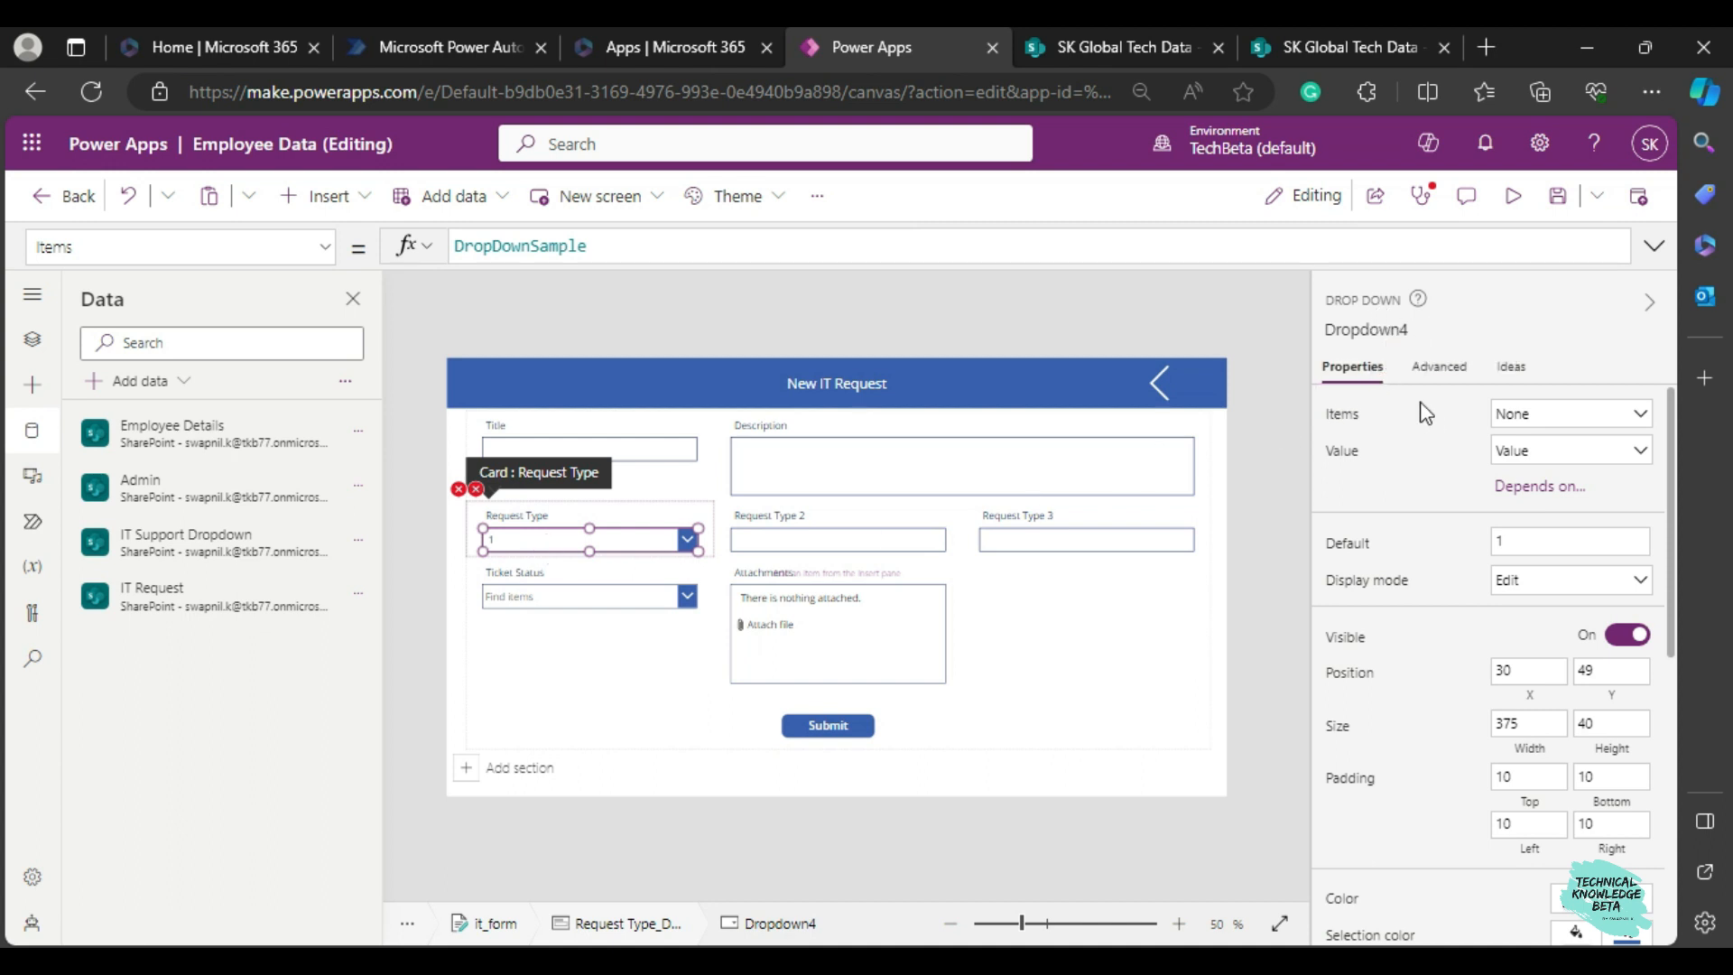
Rename the Request Type dropdown control as drp1.
left_click(1365, 328)
type("drp1")
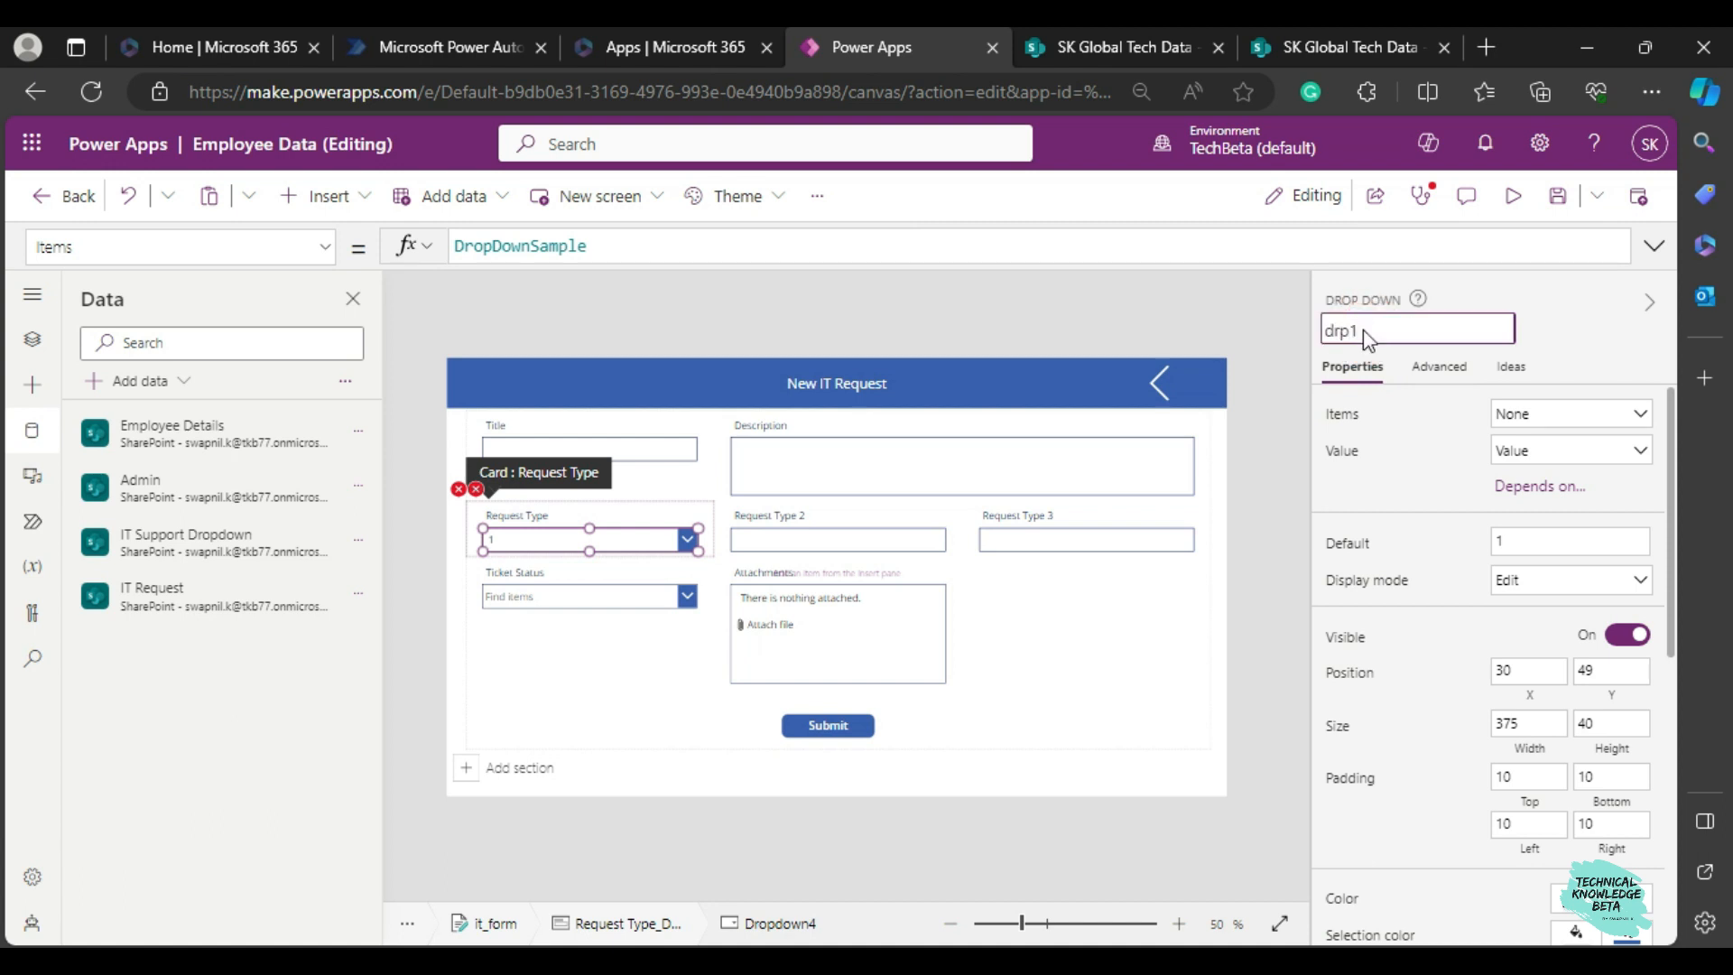
key("Return")
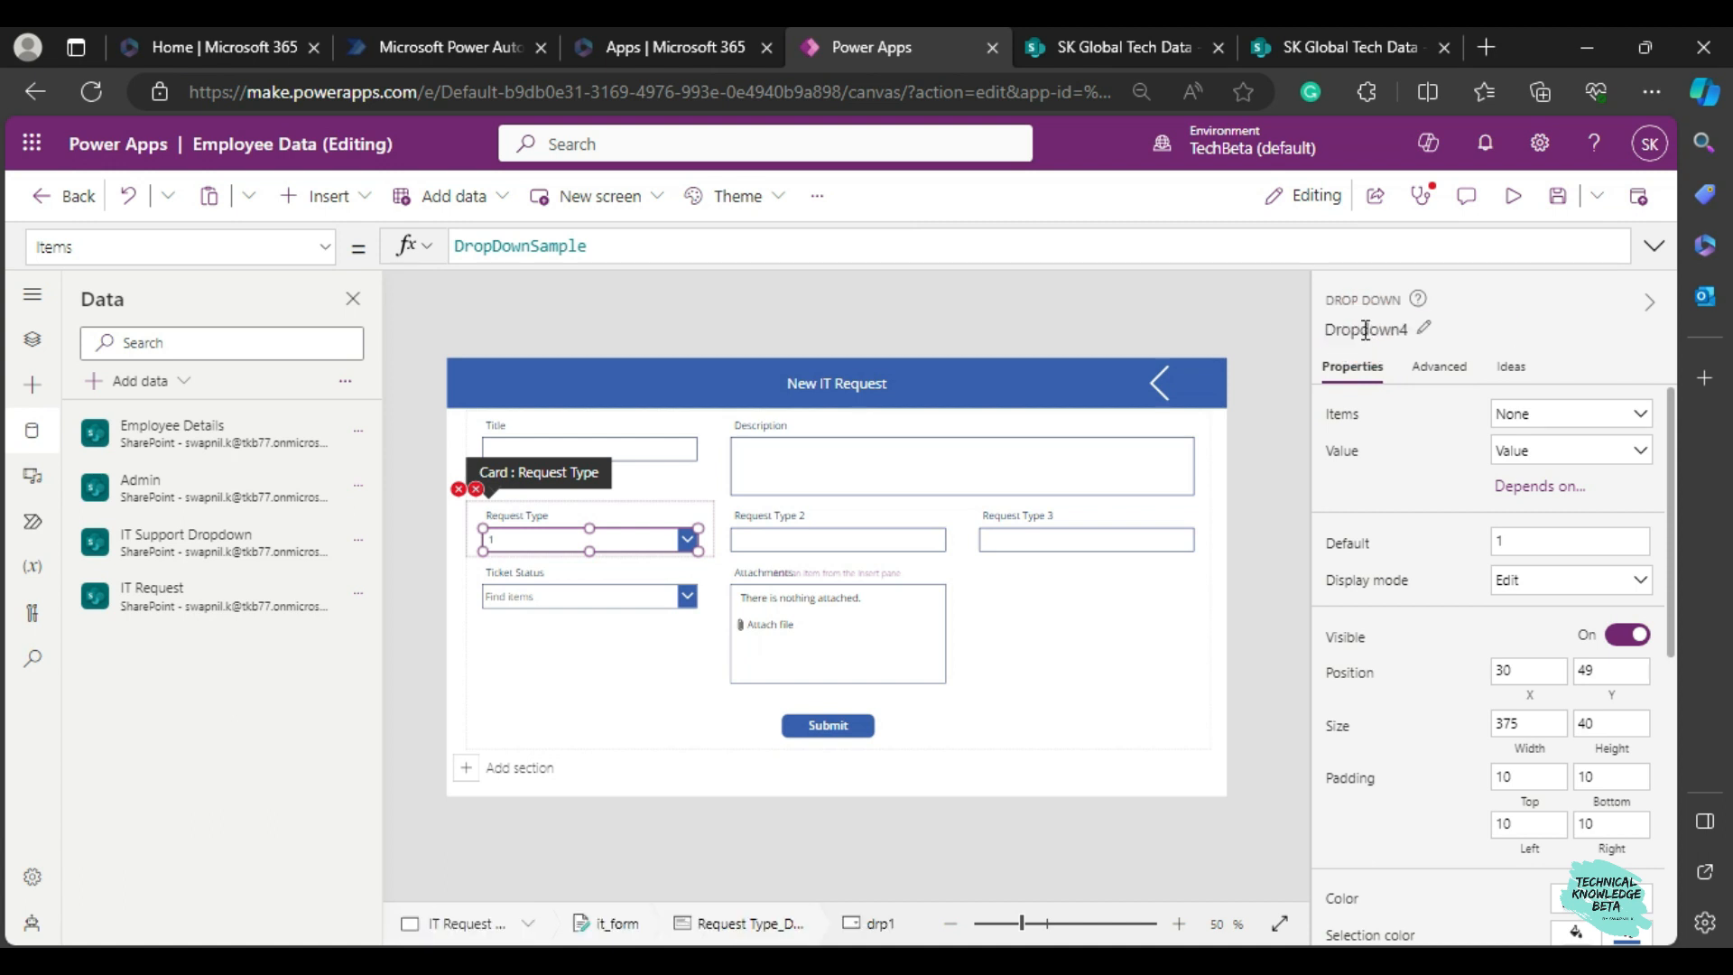
left_click(1364, 330)
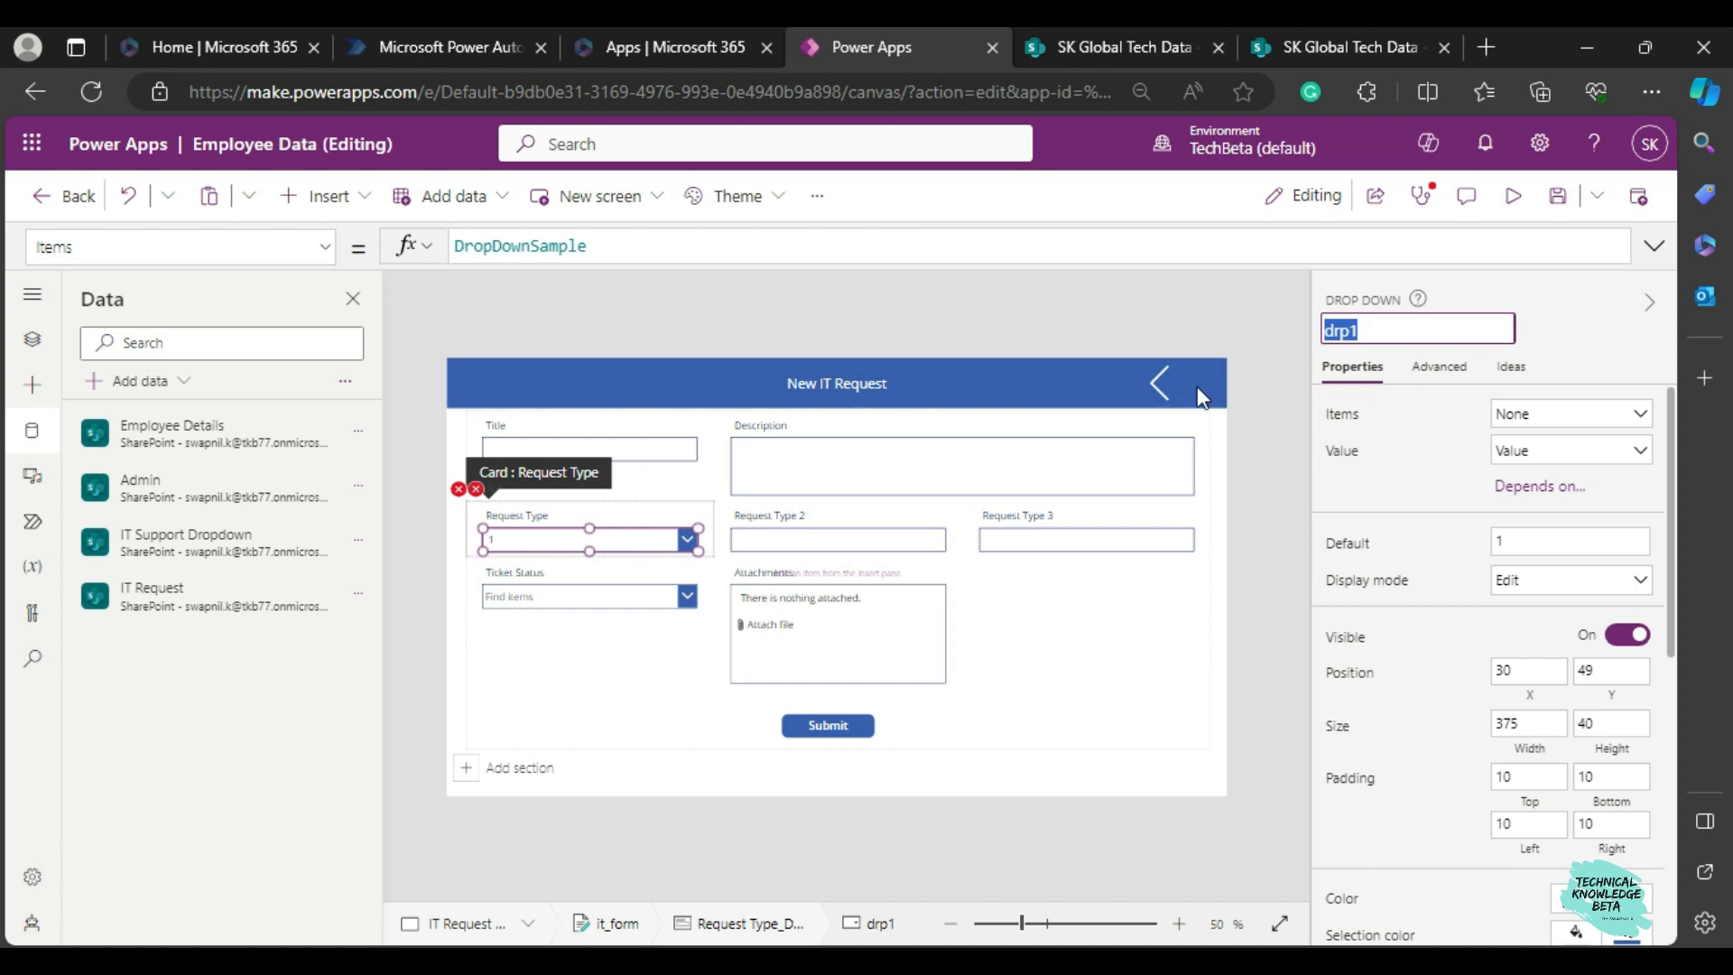
left_click(1208, 314)
Fix the Request Type card's error message label by setting its Y formula to drp1.Y + drp1.Height.
left_click(492, 494)
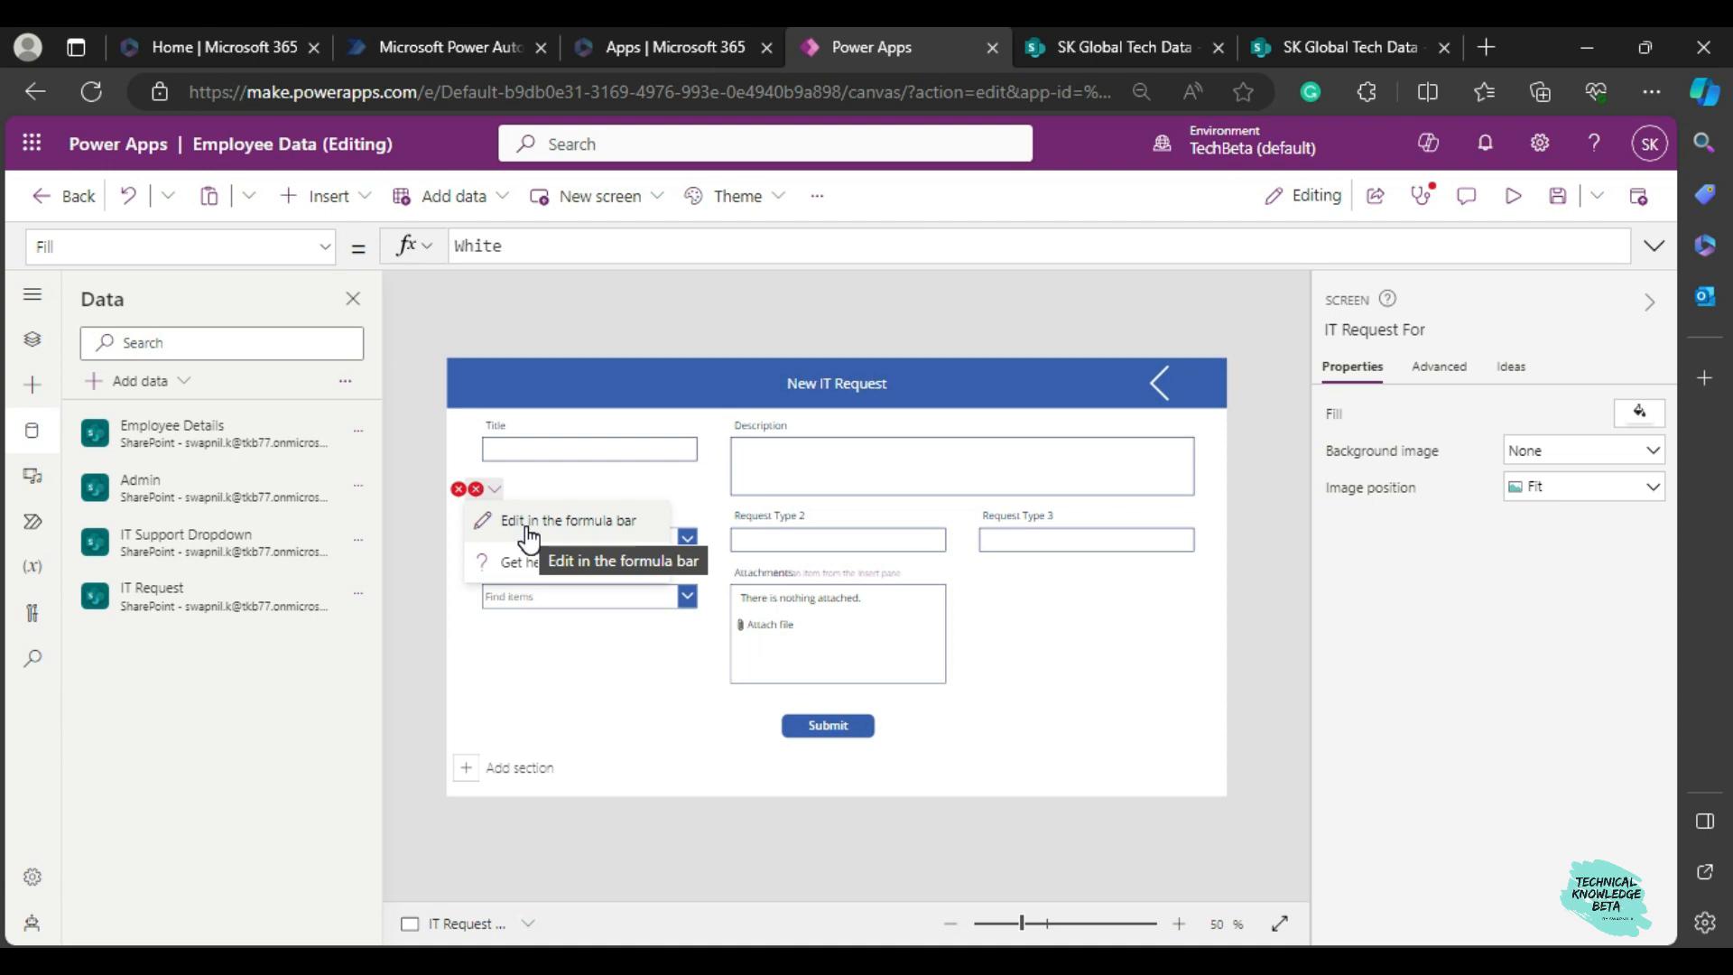
left_click(528, 533)
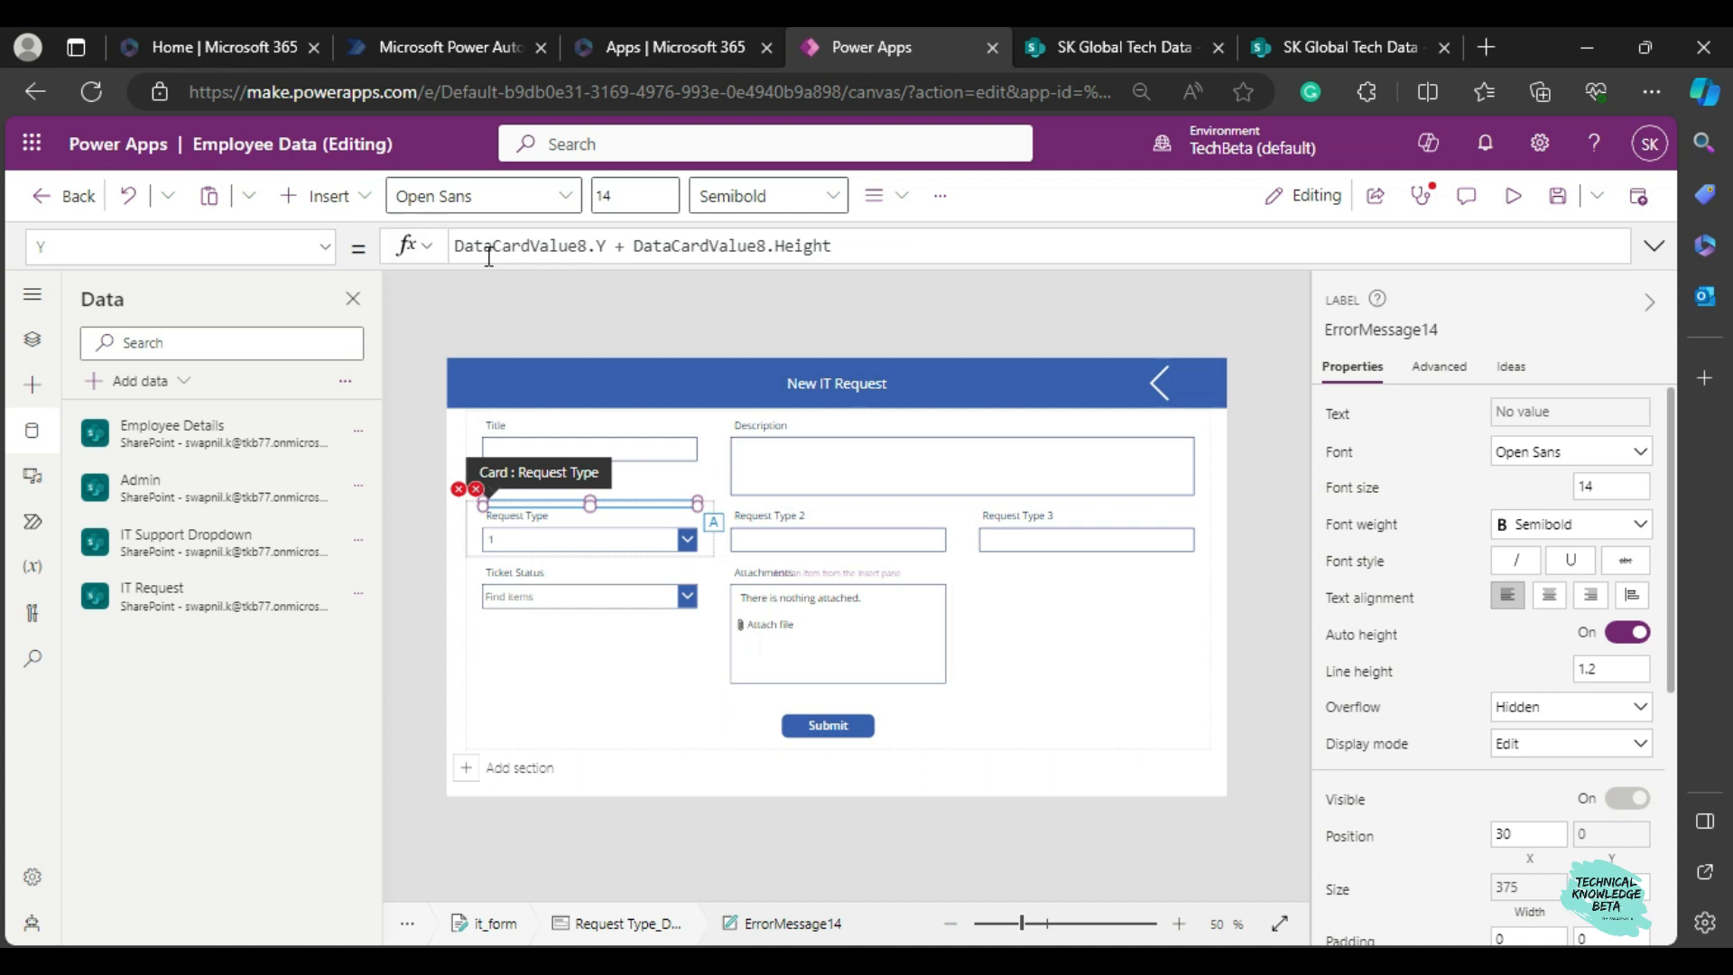
double_click(551, 246)
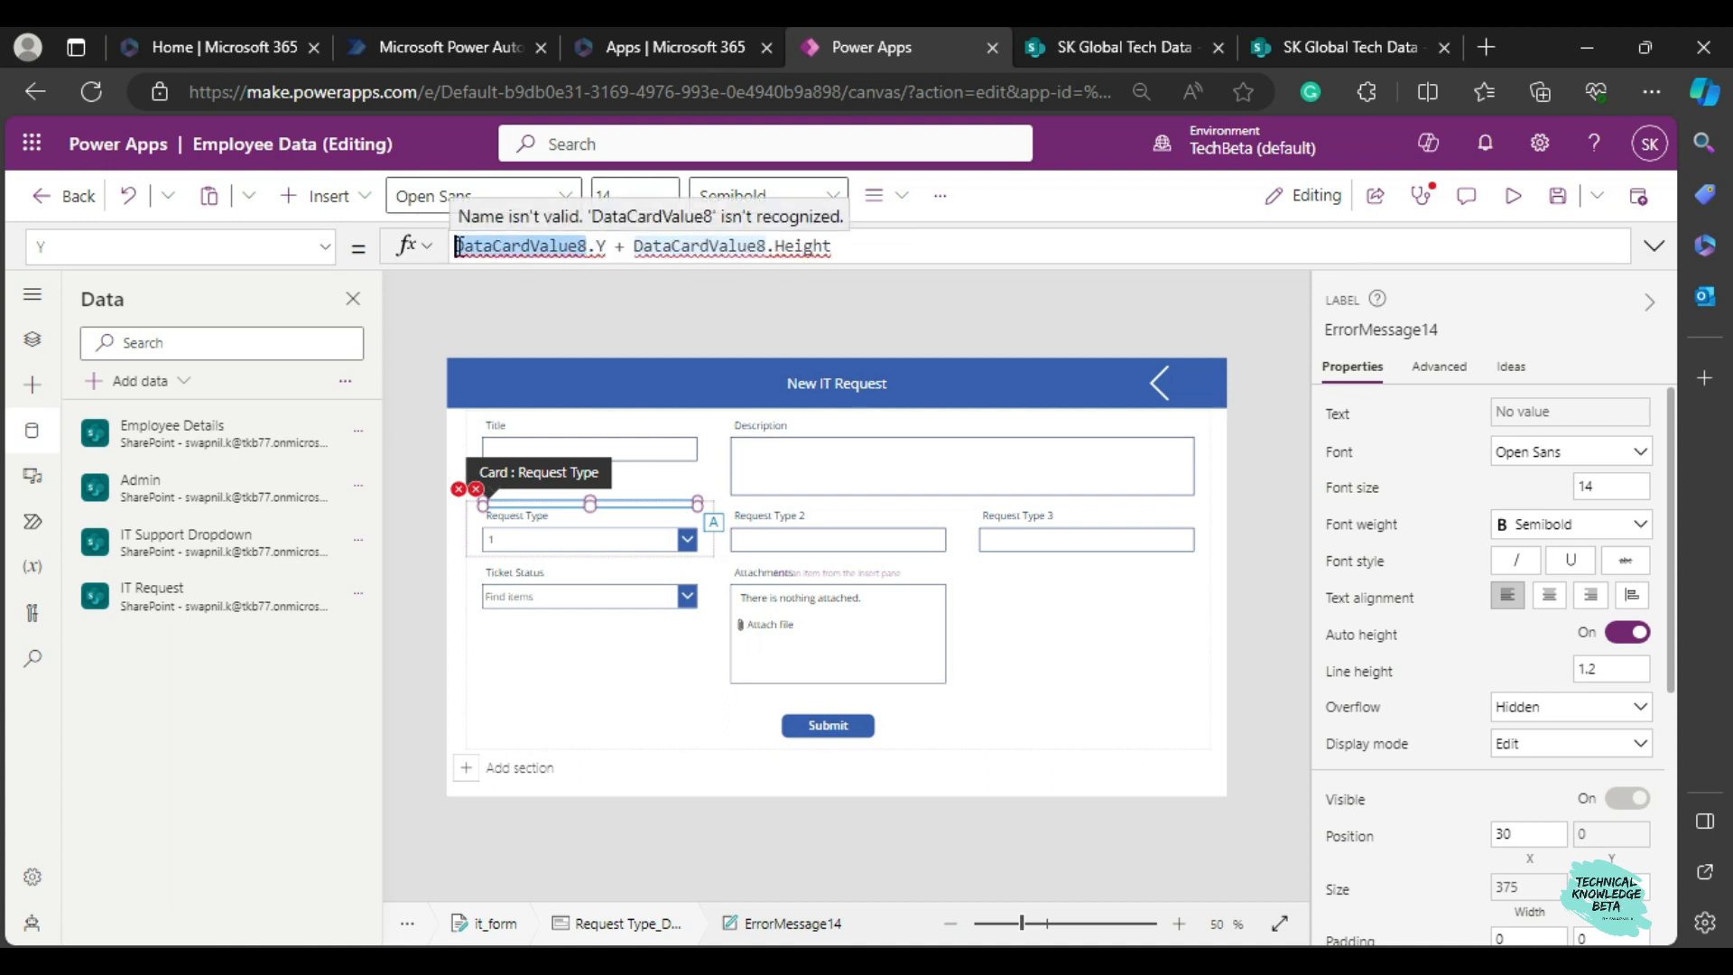
type("drp1")
left_click_drag(532, 245, 672, 245)
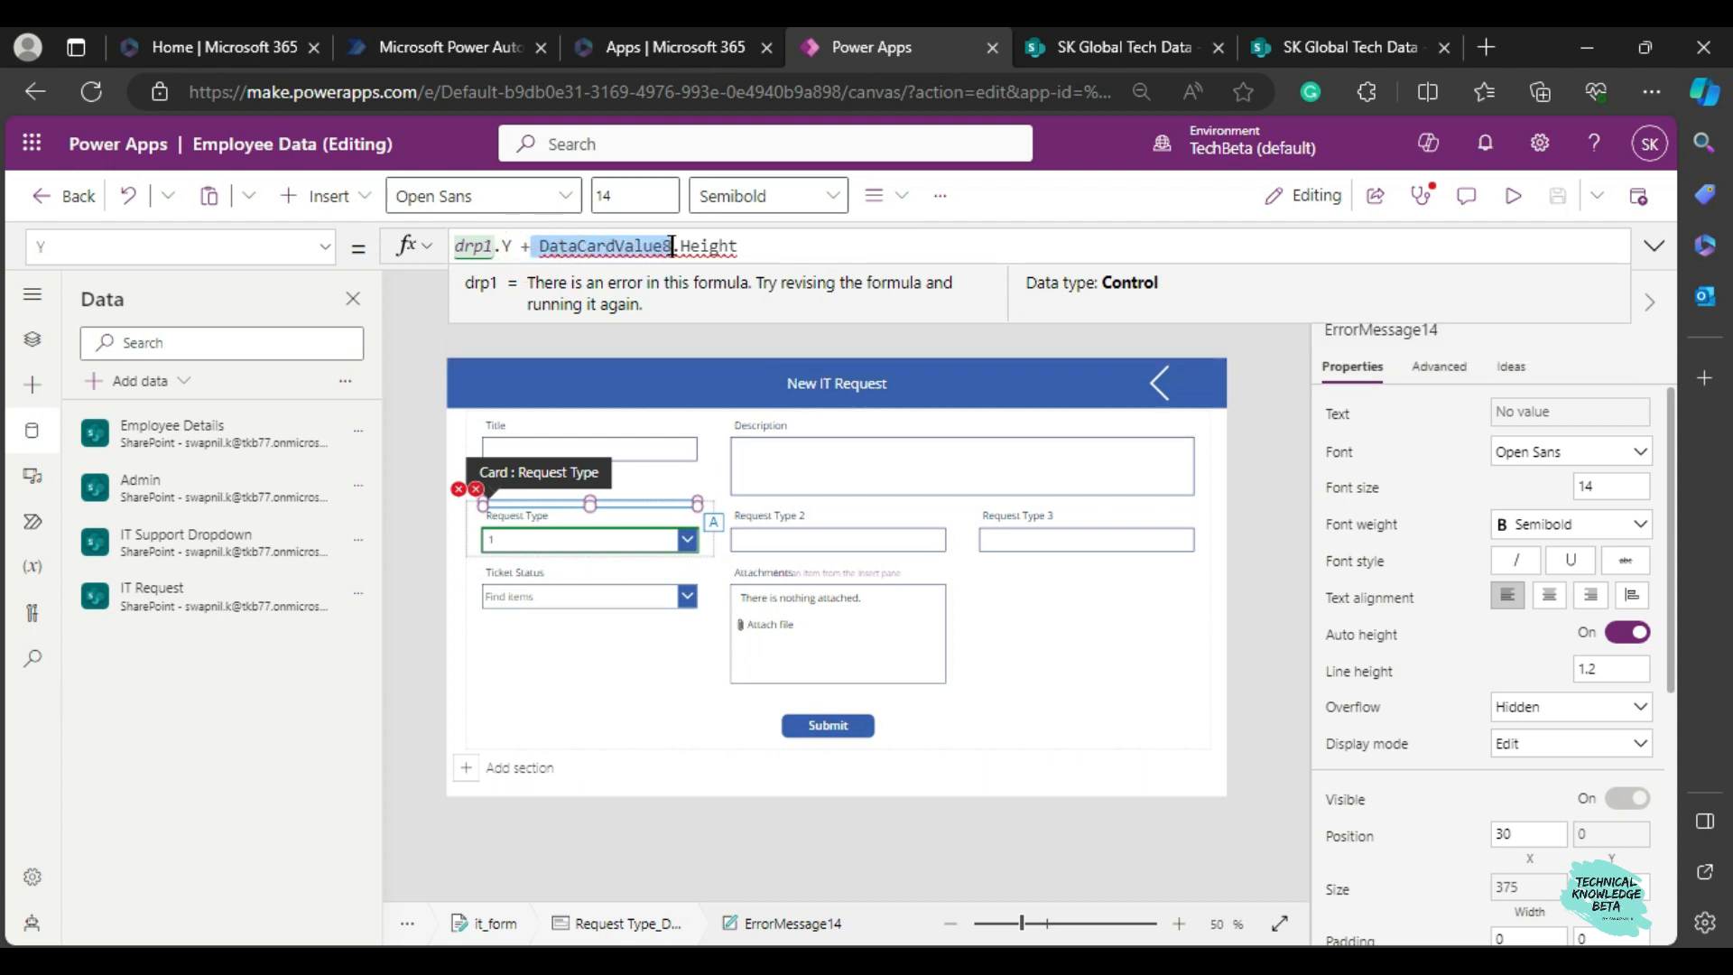
key("BackSpace")
type("drp1")
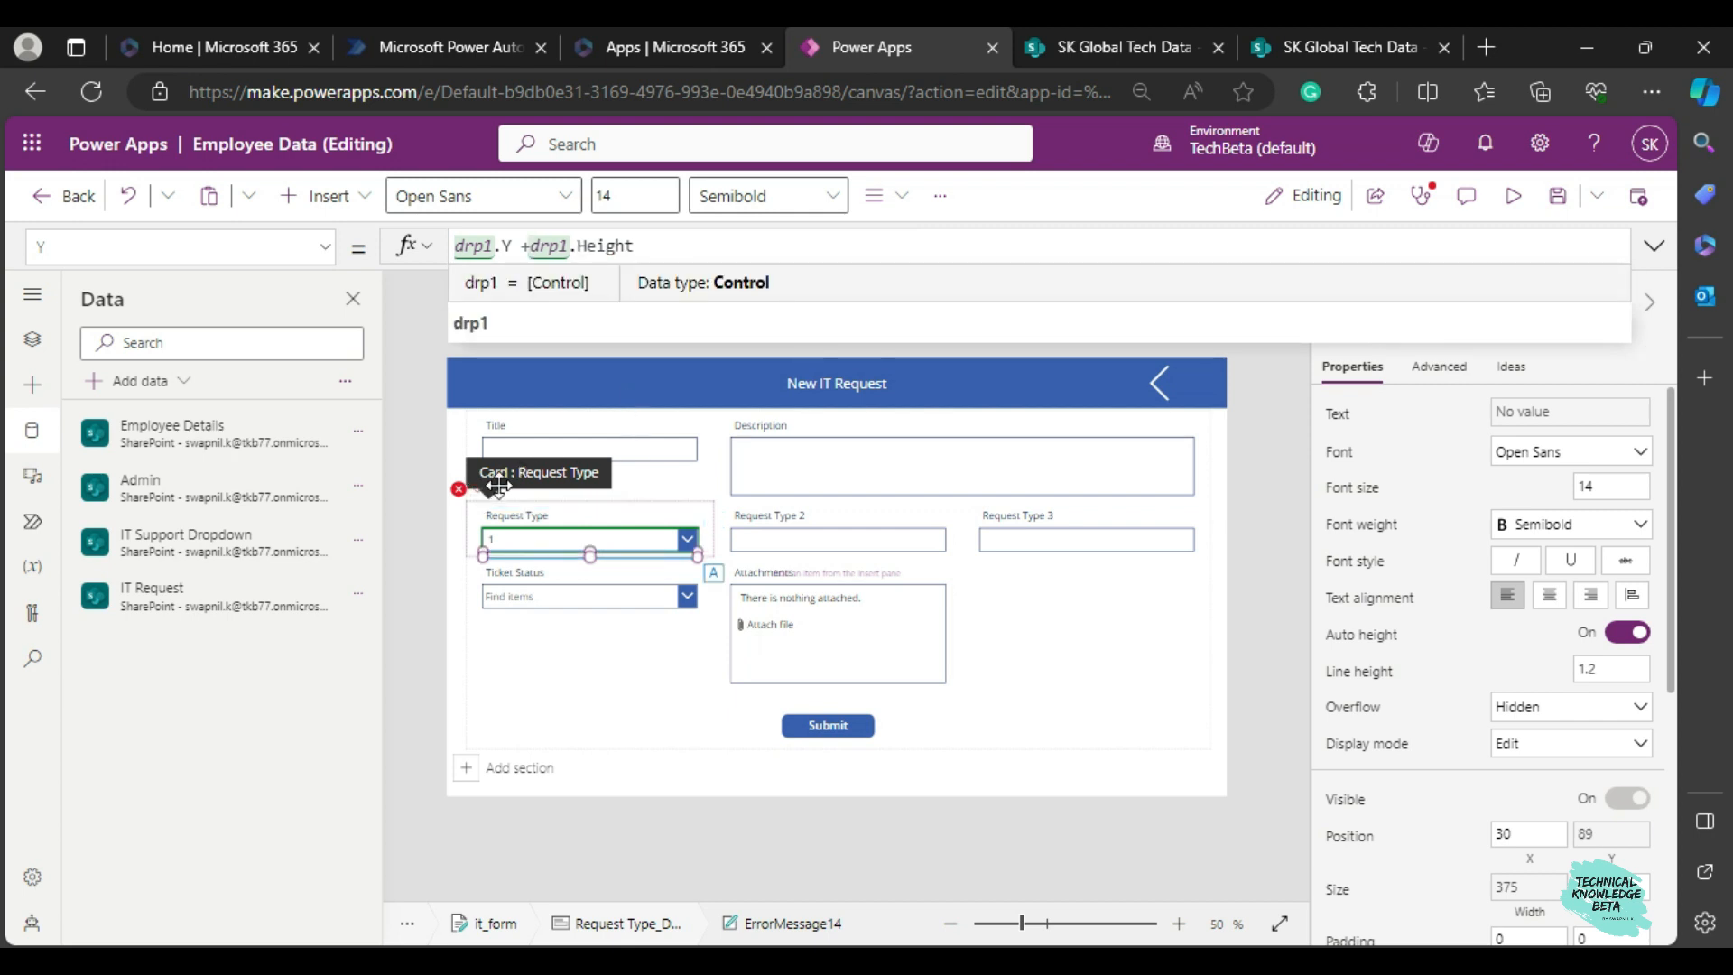
Set the Request Type card's Update formula to drp1.Selected.Value.
left_click(510, 531)
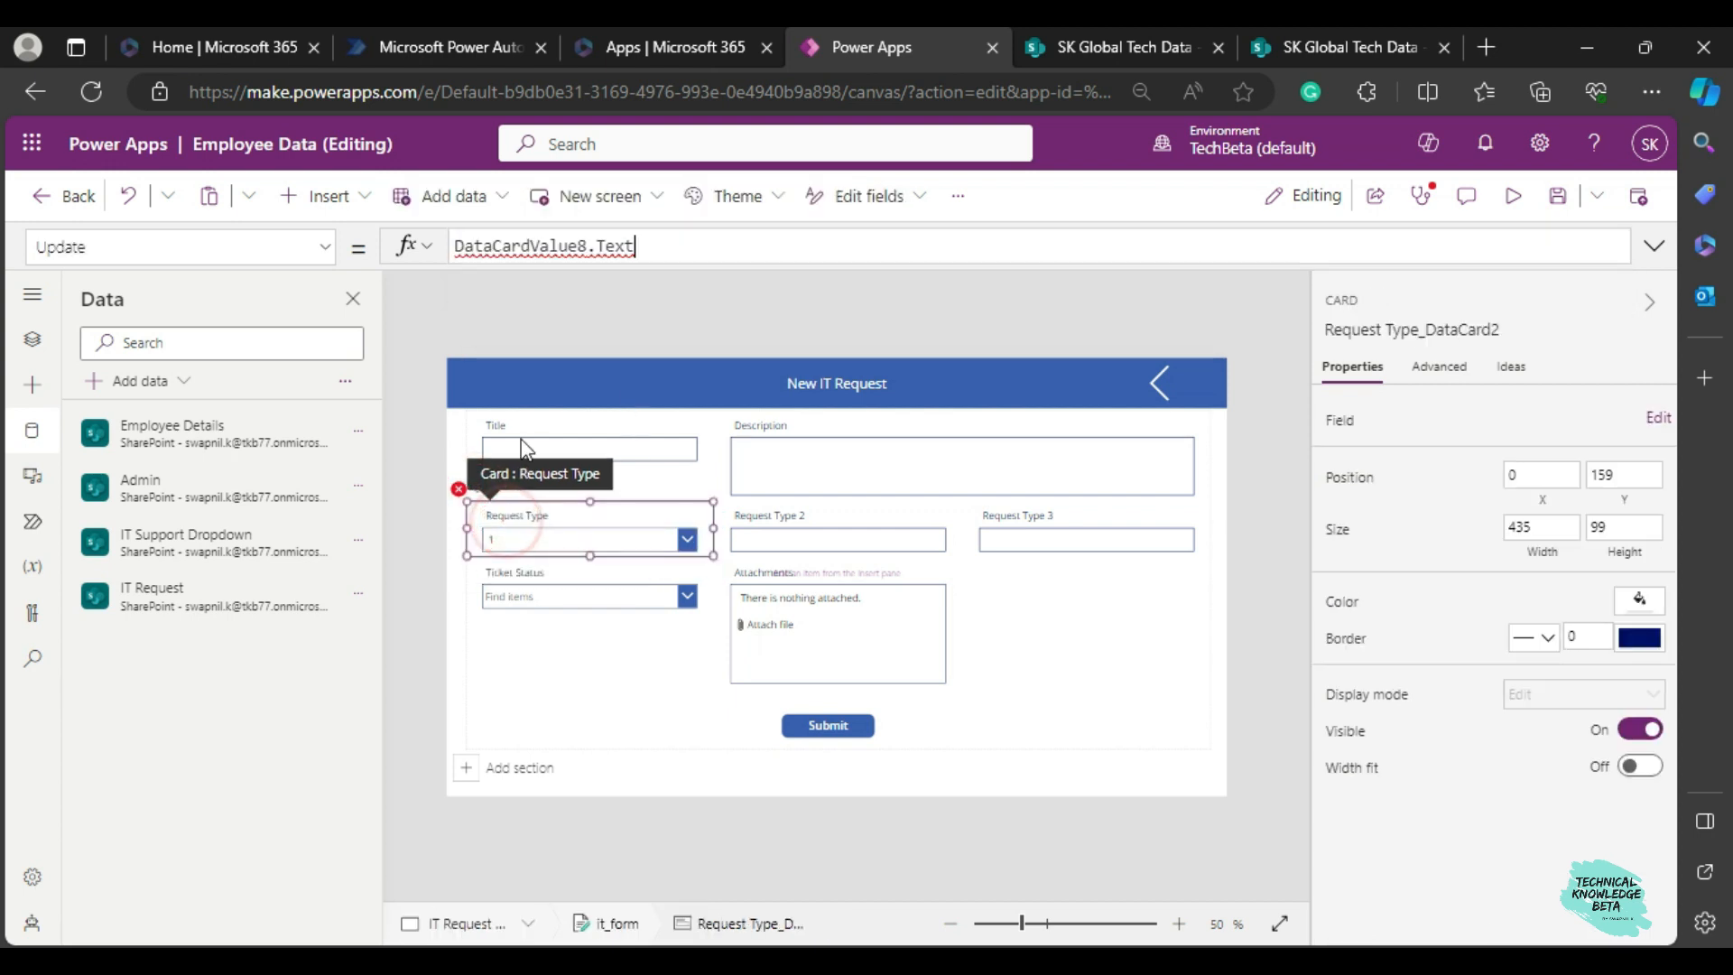
left_click(713, 246)
key("ctrl+a")
key("BackSpace")
type("drop")
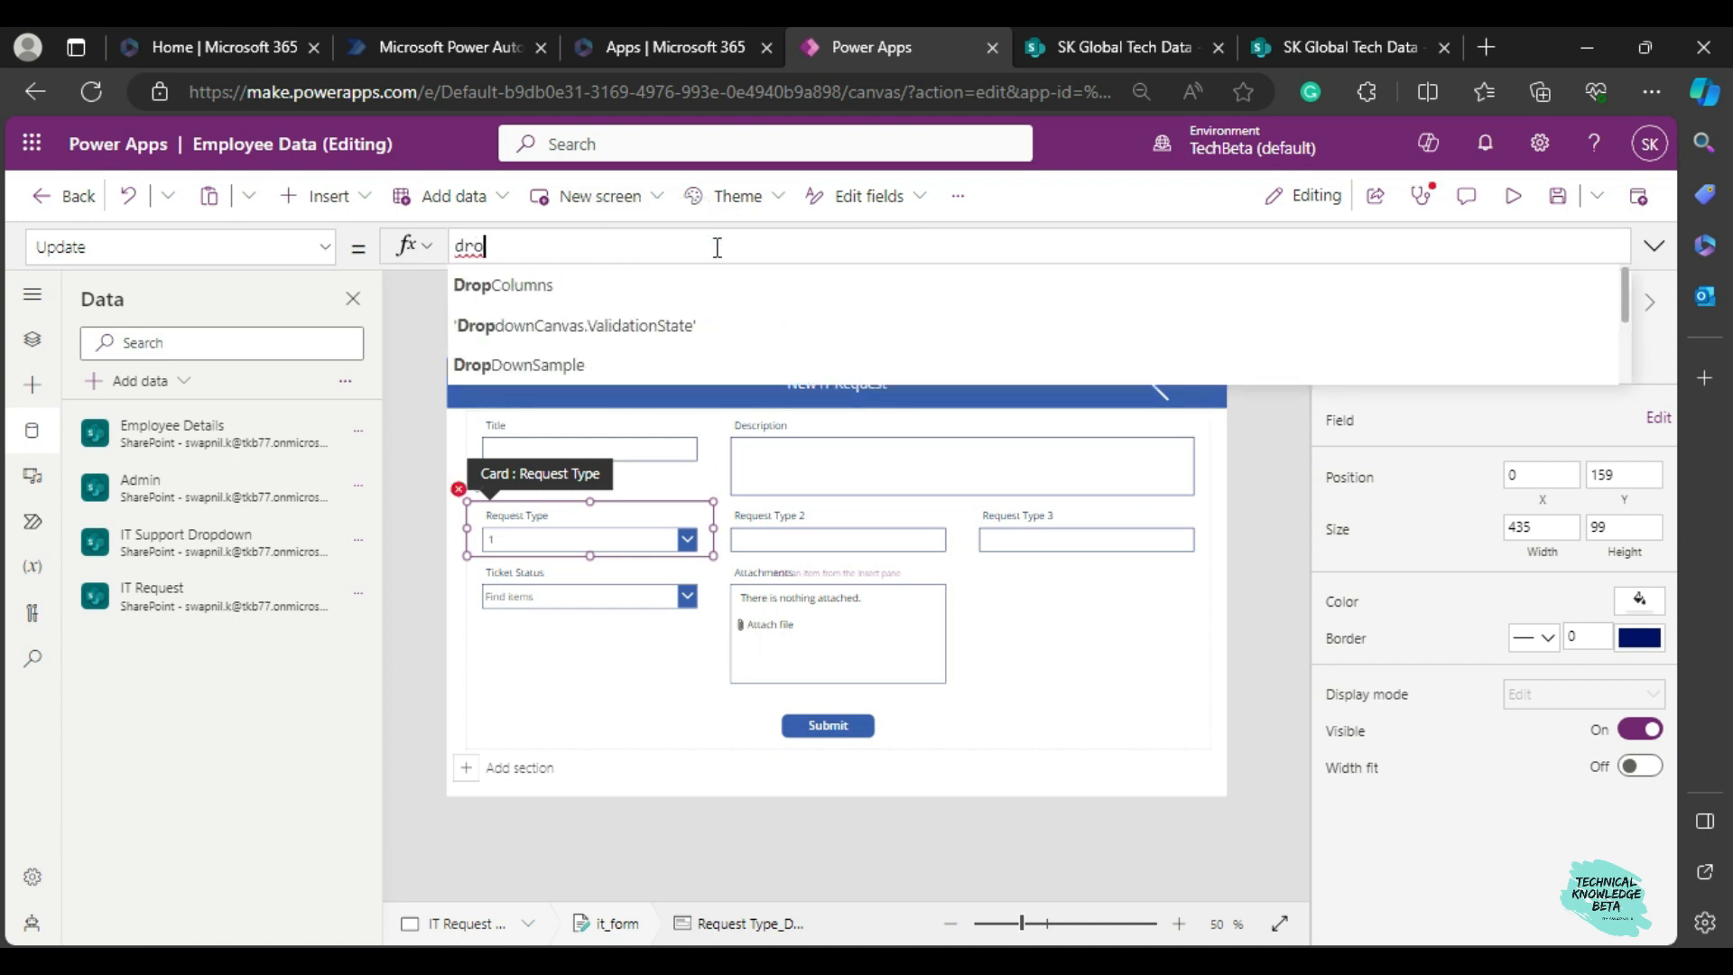
key("BackSpace")
key("BackSpace")
type("p1")
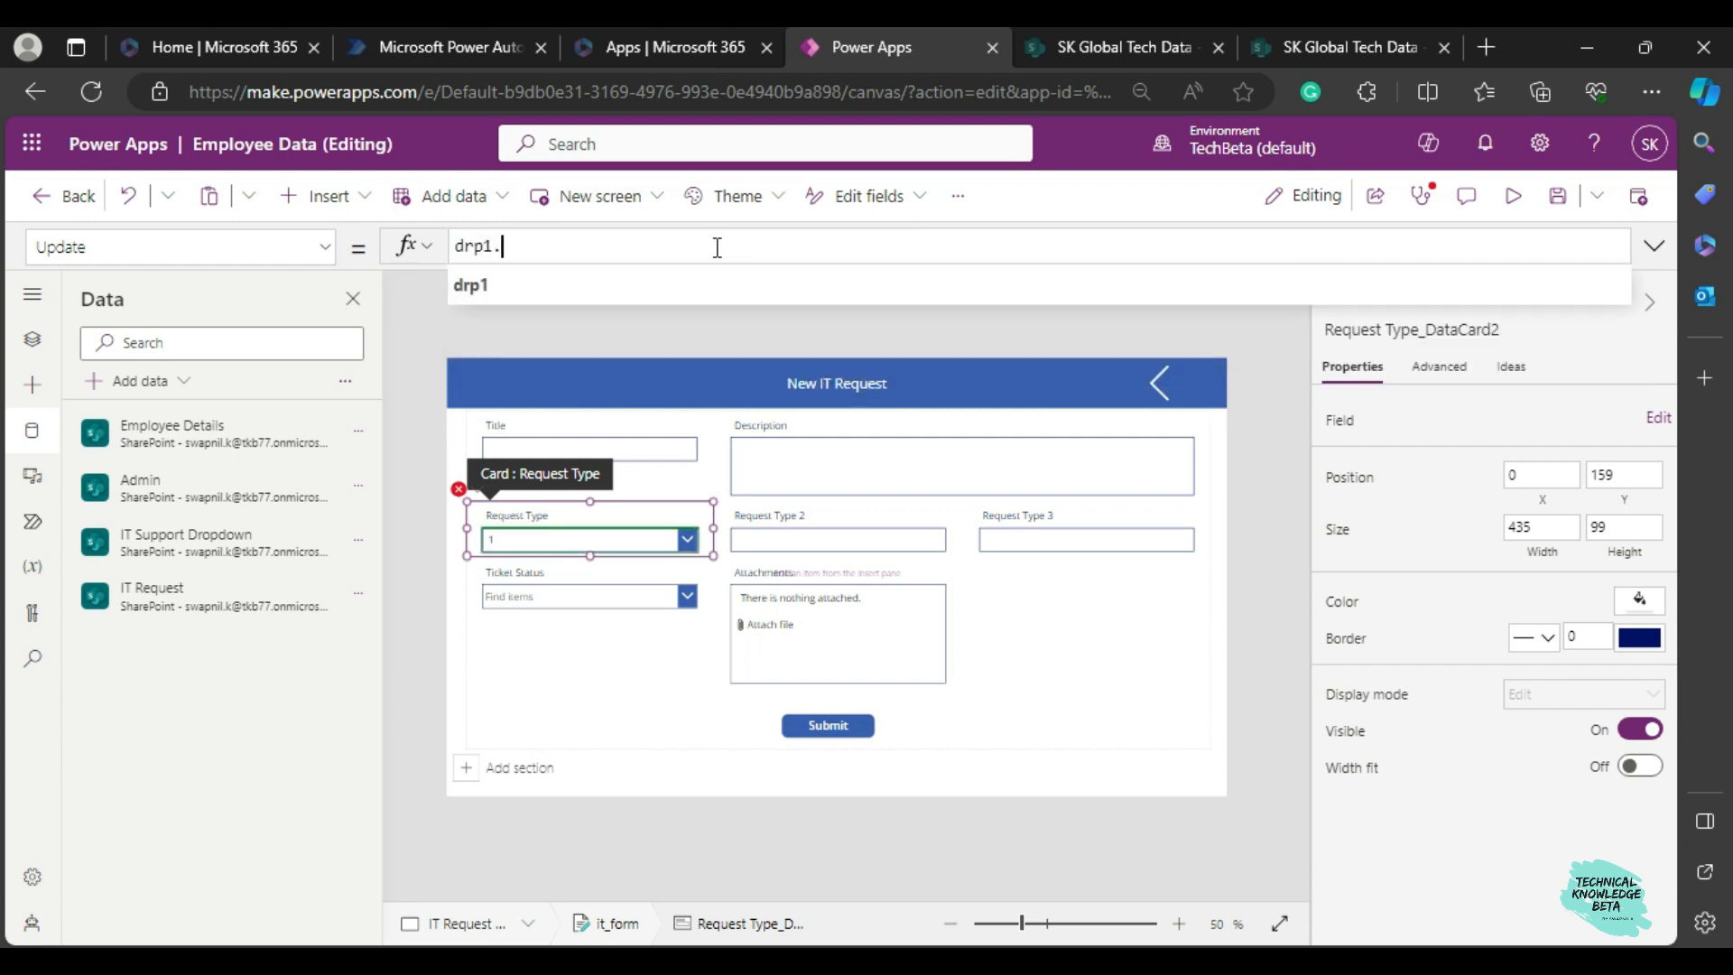
type(".selected.")
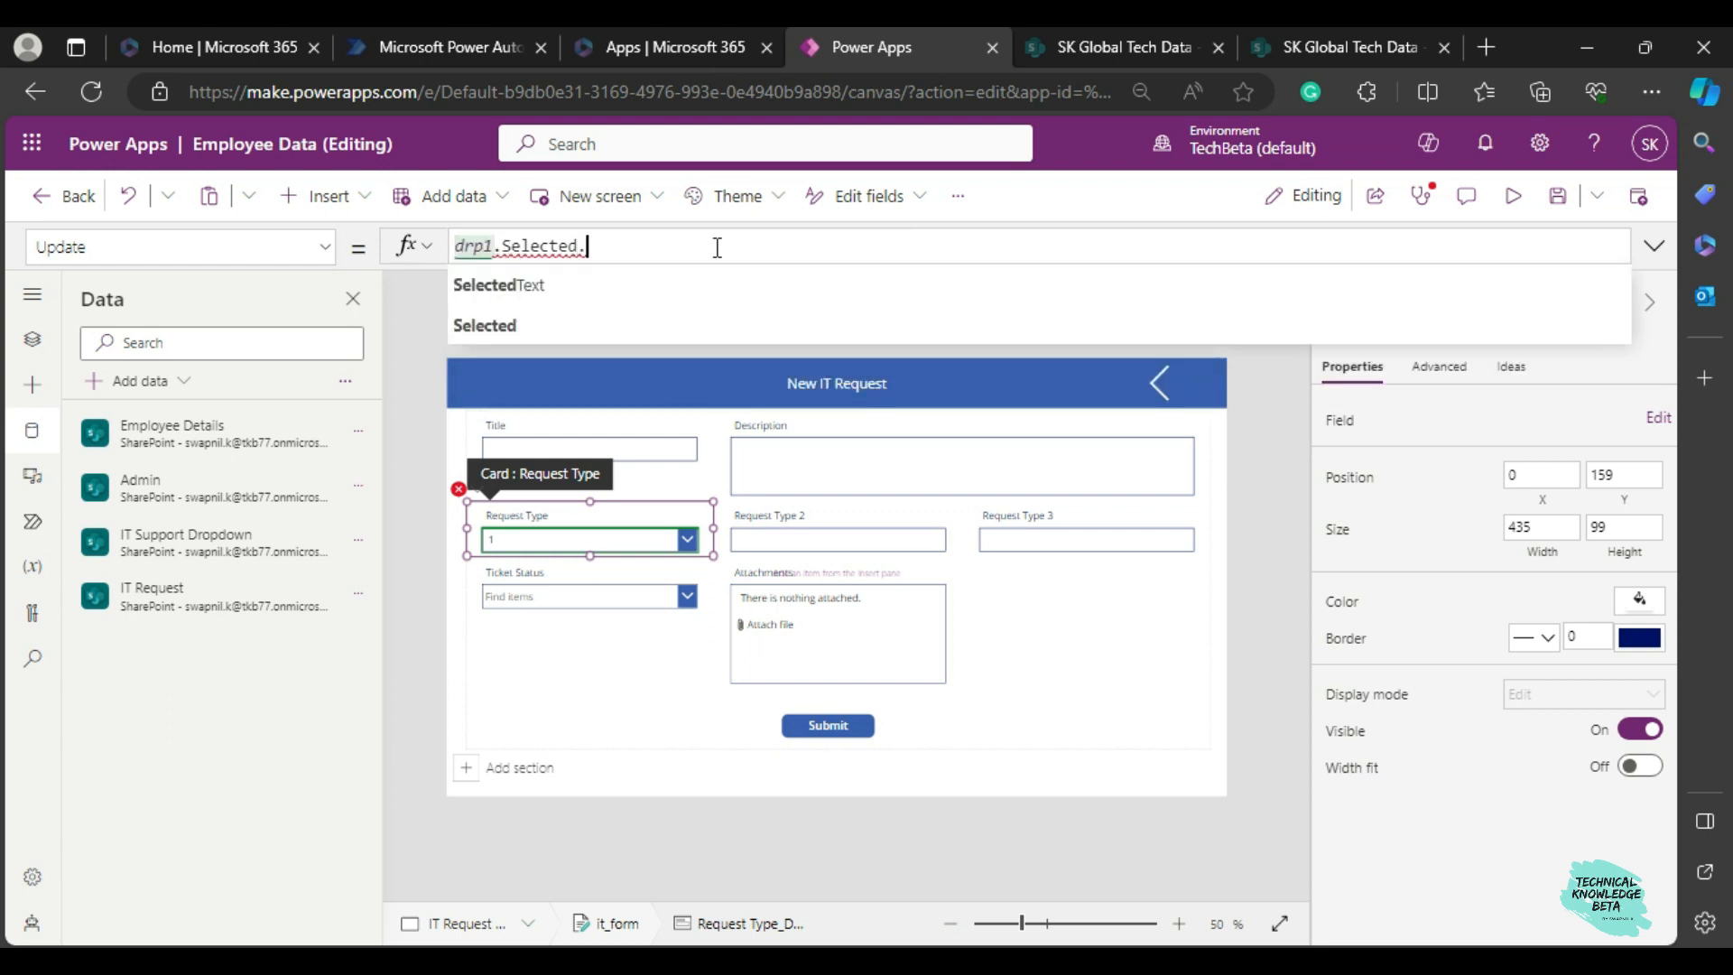
type("value")
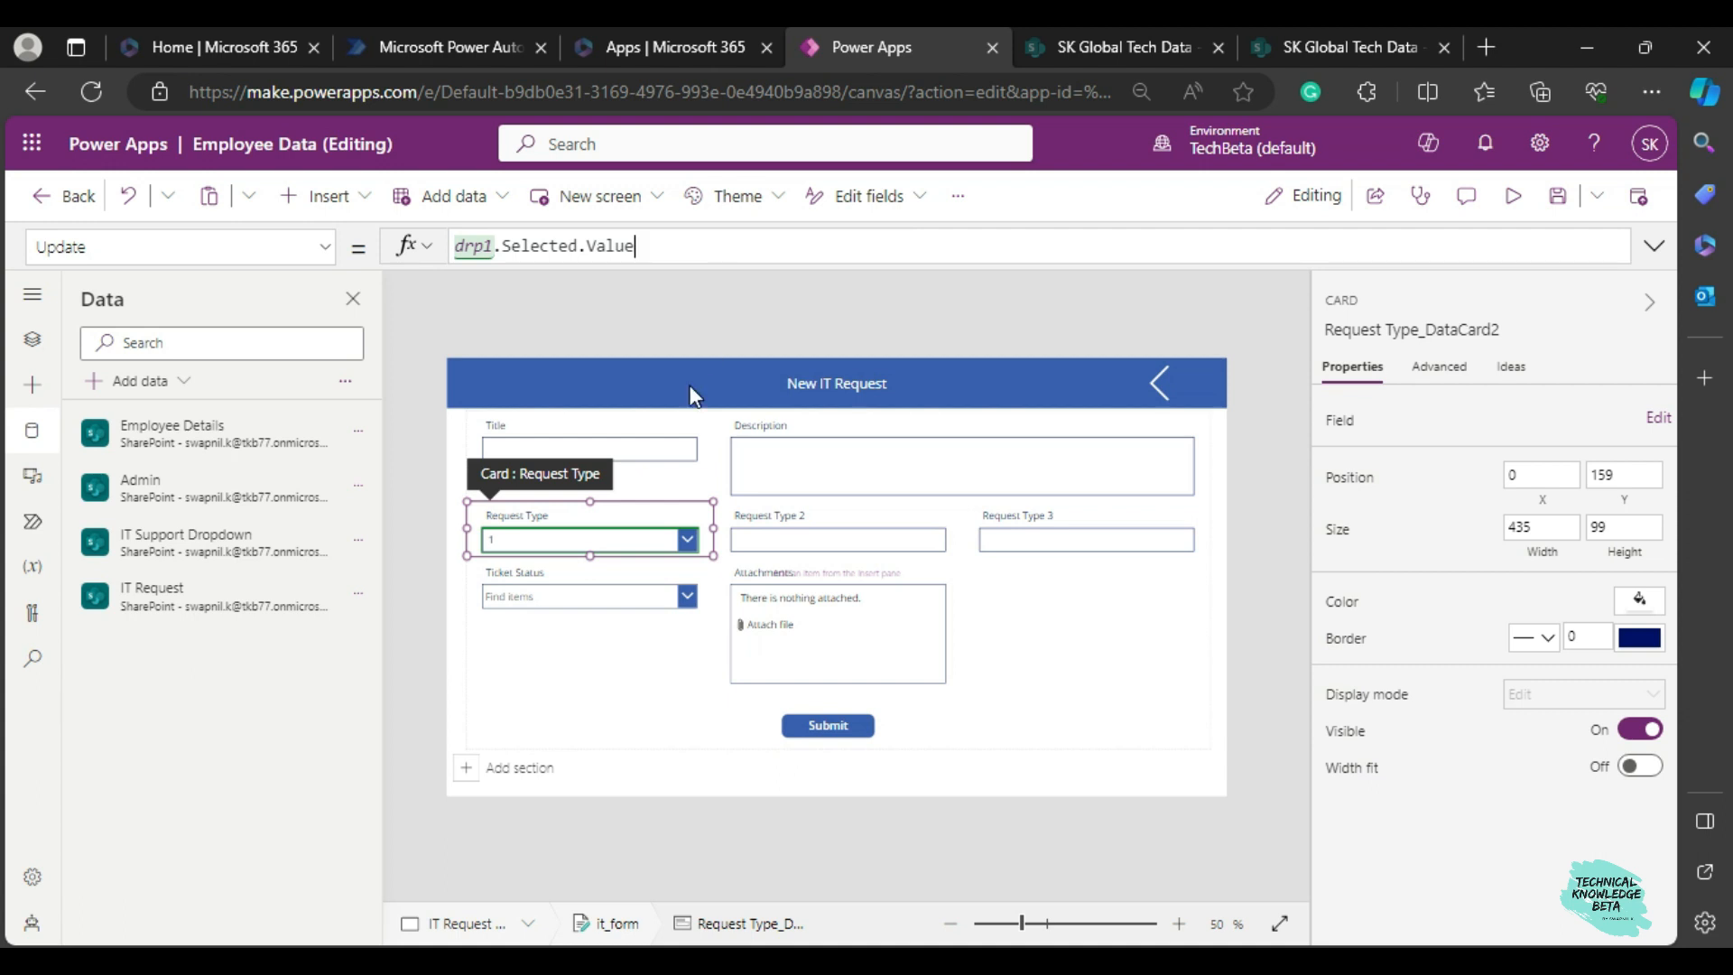
left_click(1255, 579)
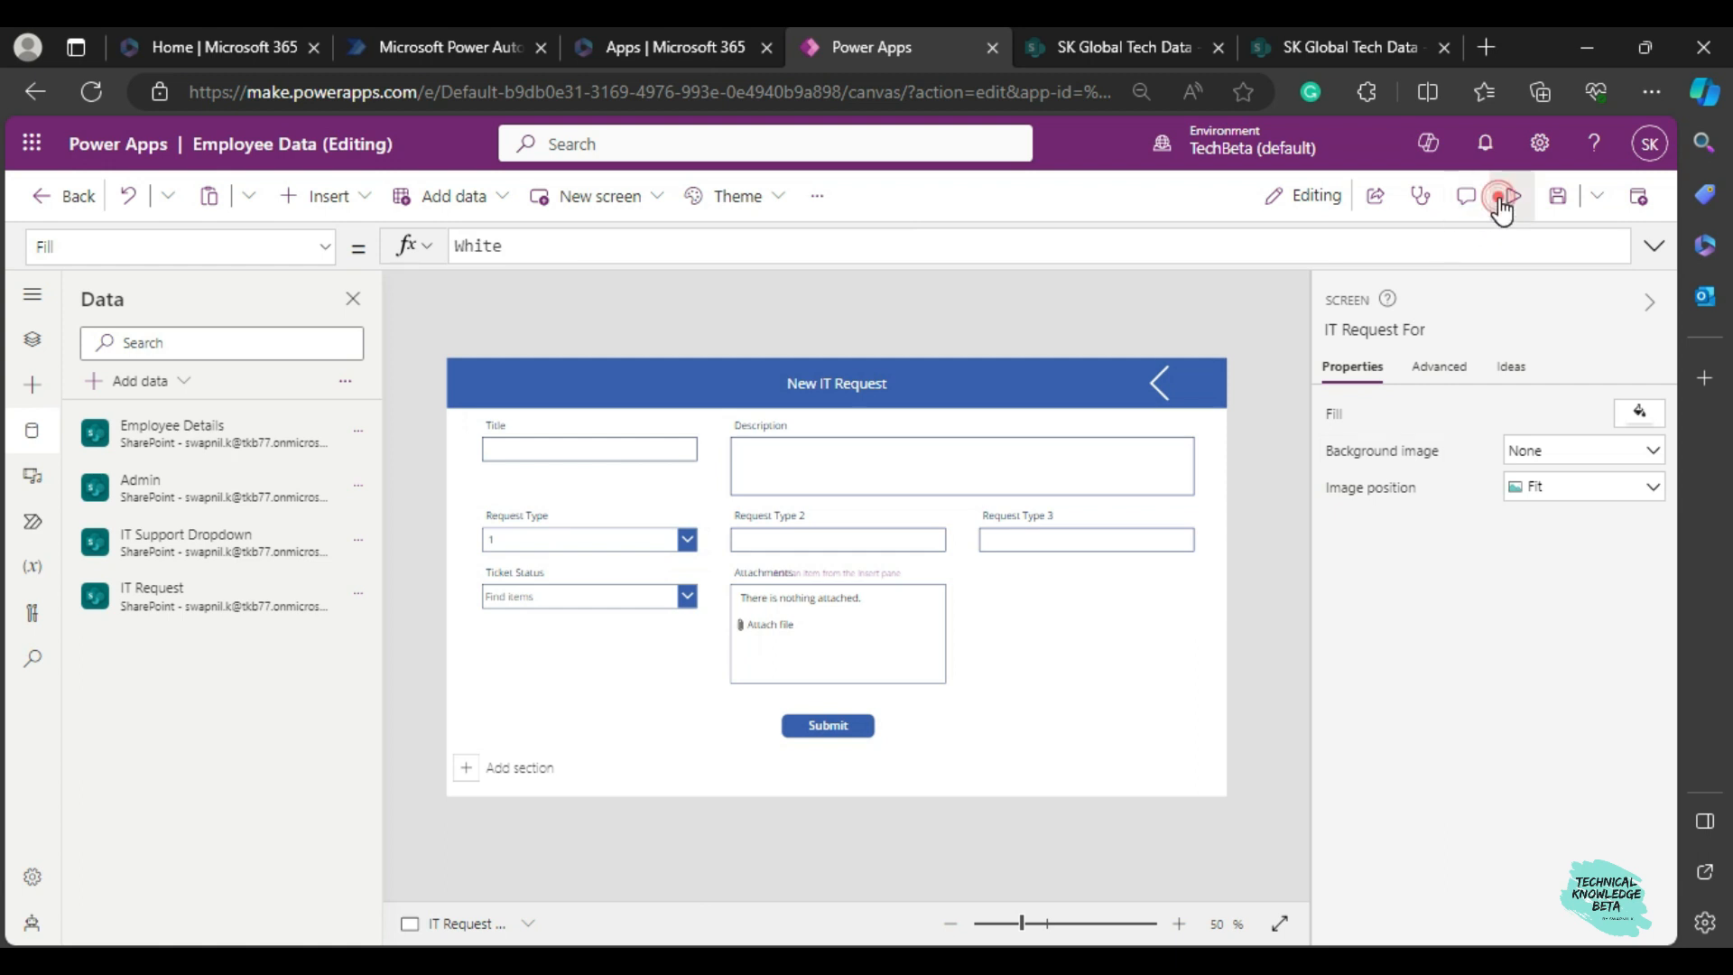
Preview the New IT Request screen, expand the Request Type dropdown's options, and exit the preview.
left_click(1509, 196)
left_click(624, 505)
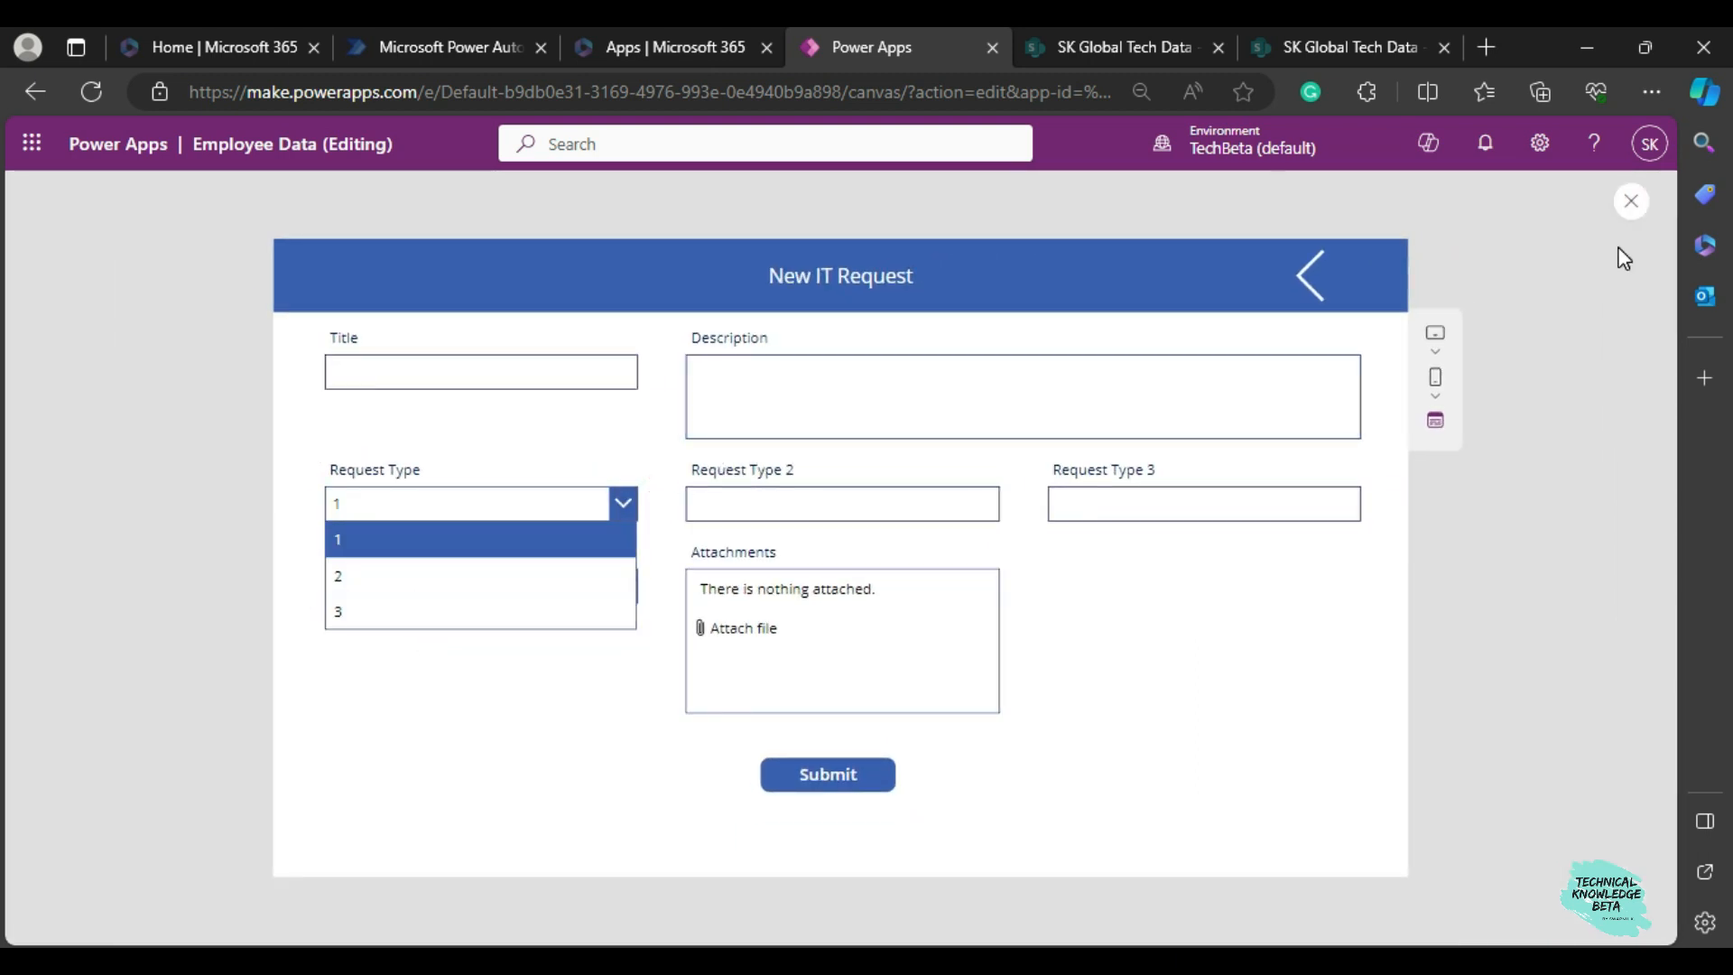
left_click(1631, 200)
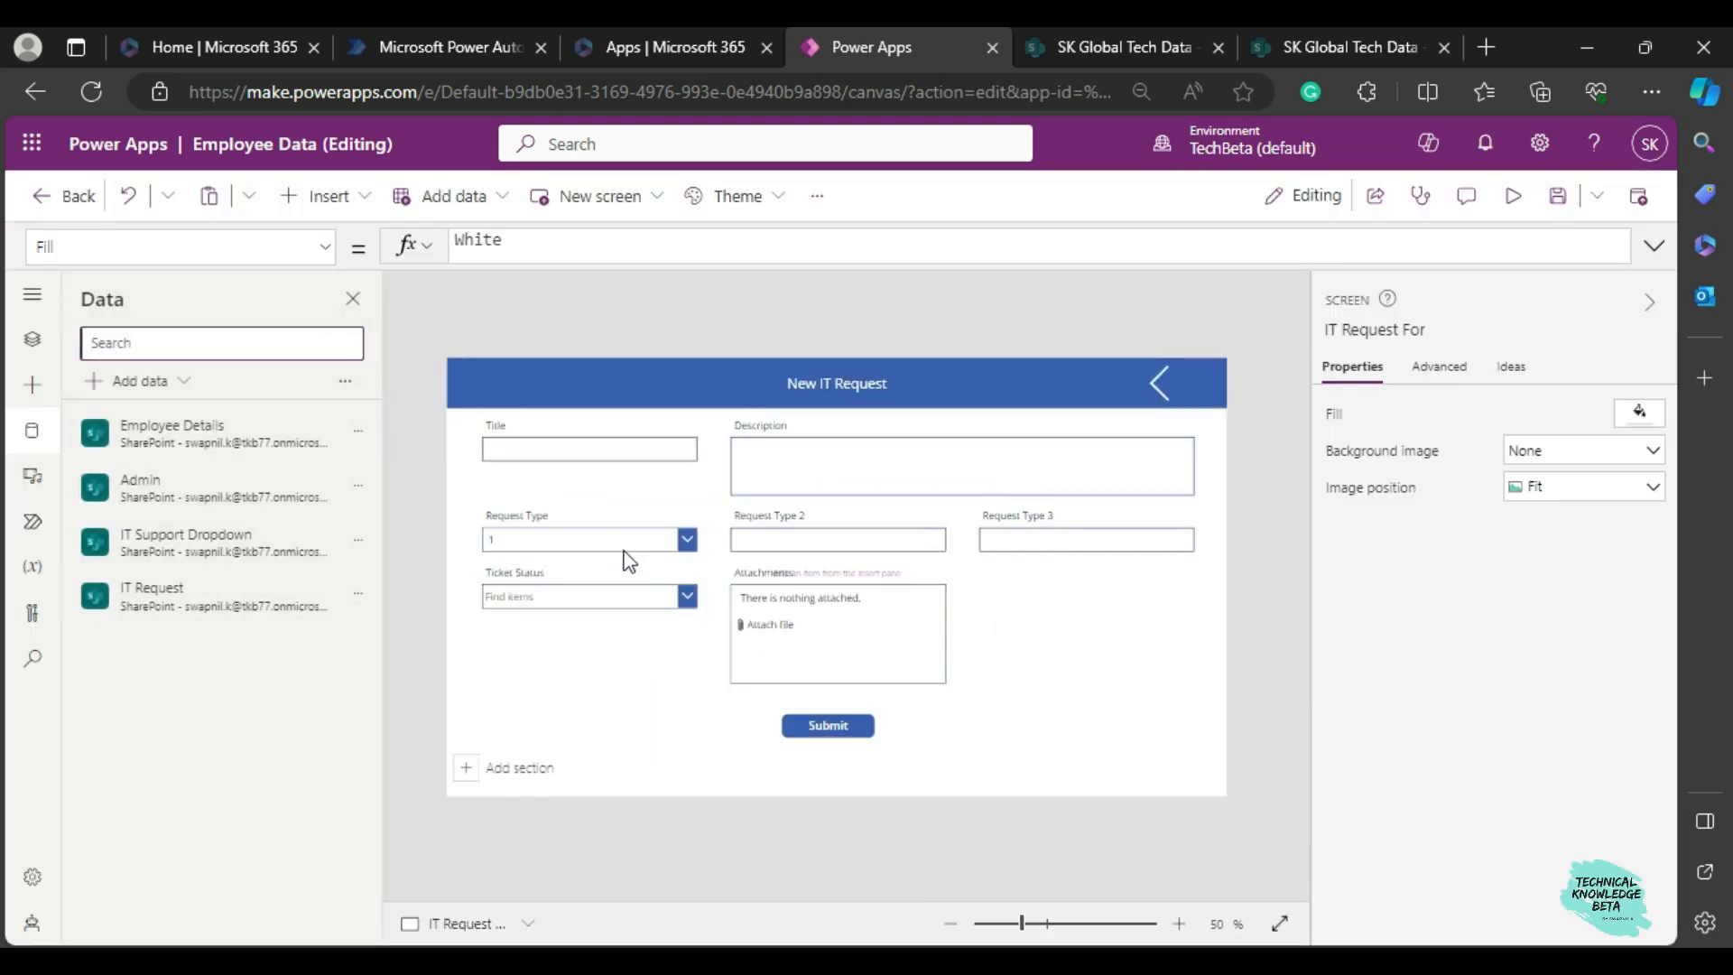
Clear the DropDownSample formula from the Items property of the drp1 dropdown.
left_click(609, 542)
left_click(610, 542)
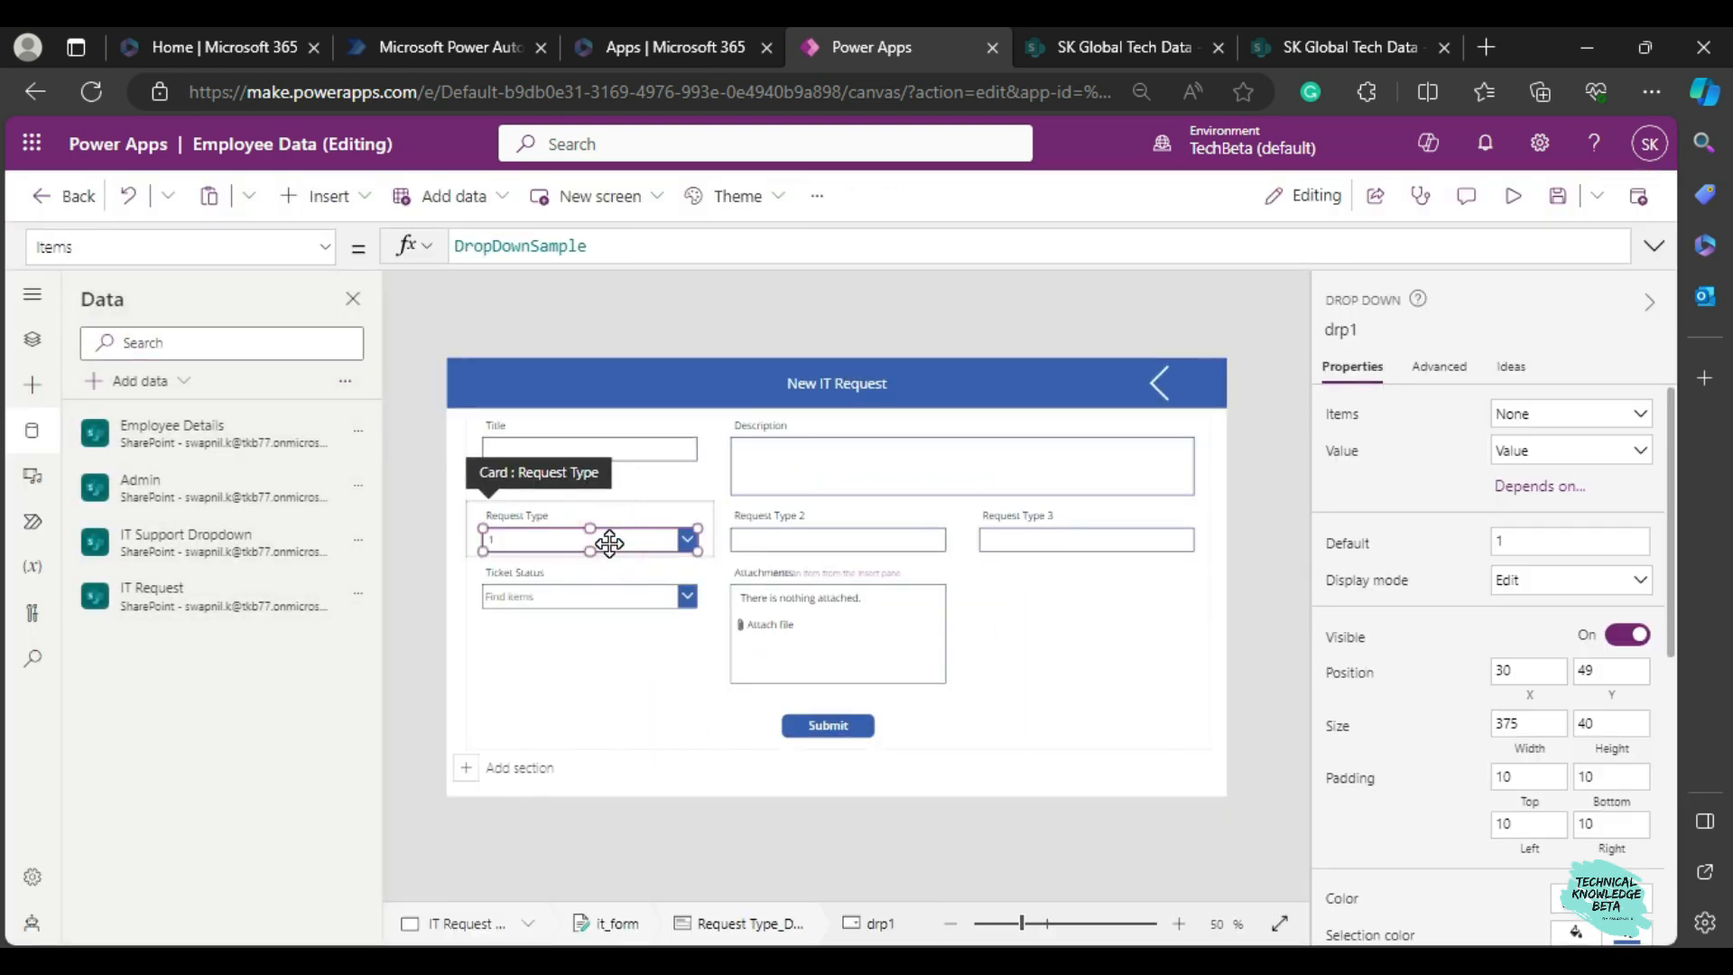
left_click(588, 245)
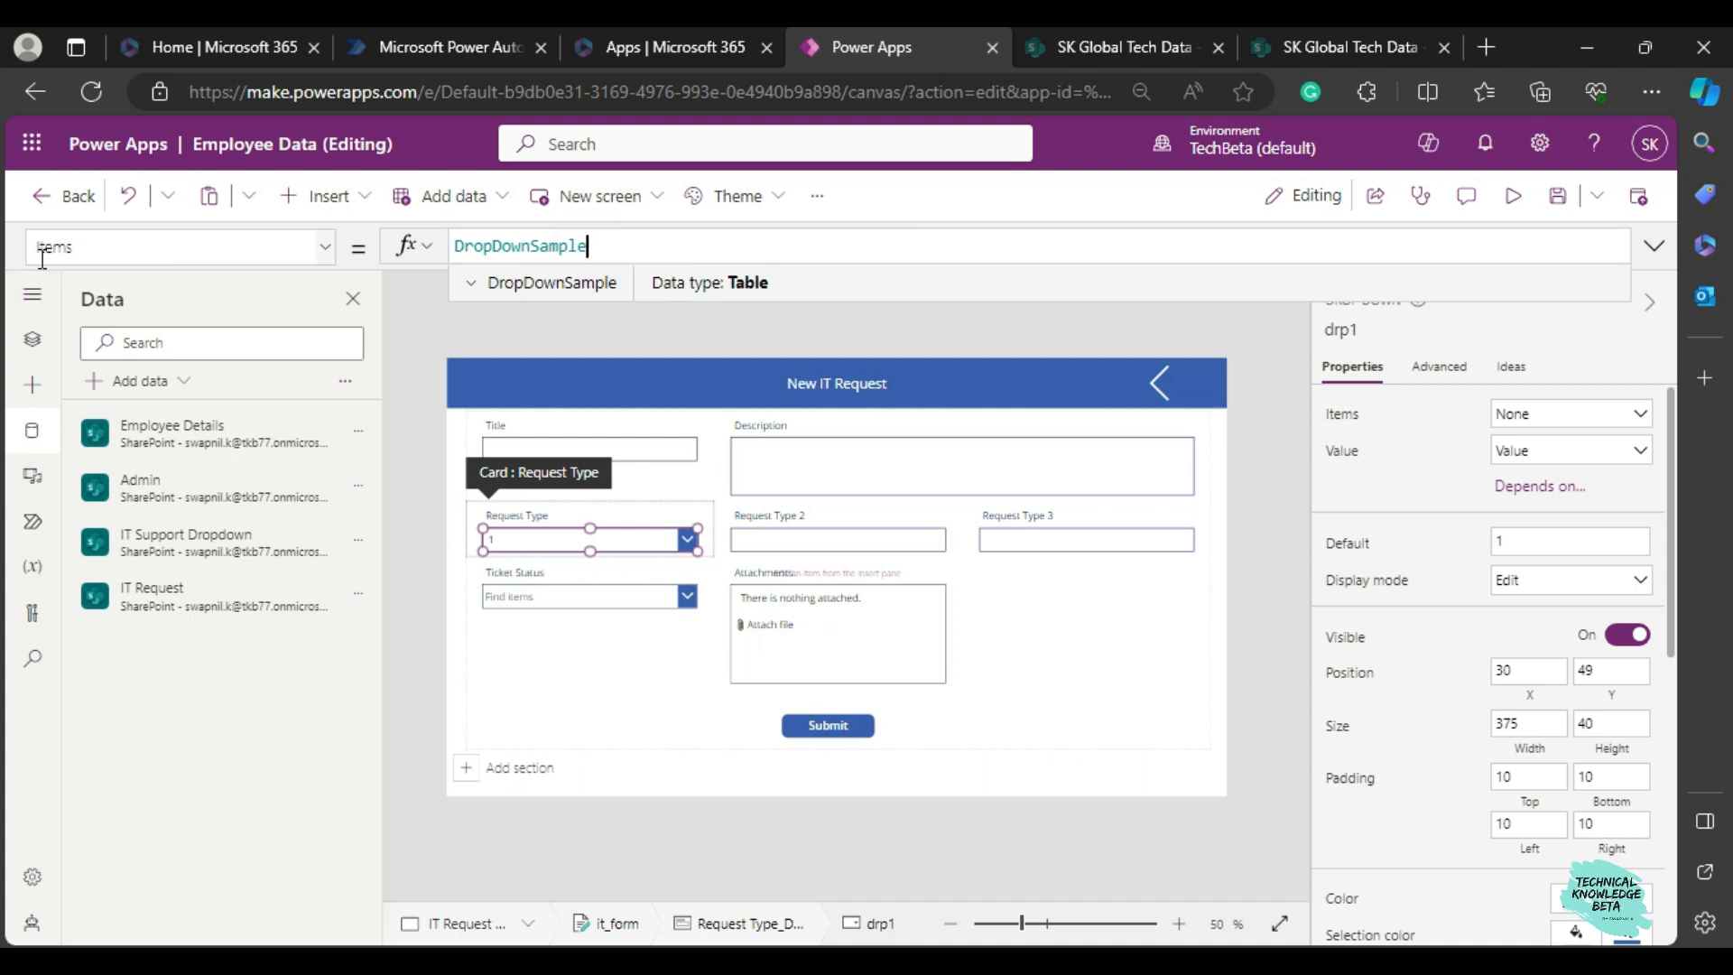
double_click(556, 243)
key("BackSpace")
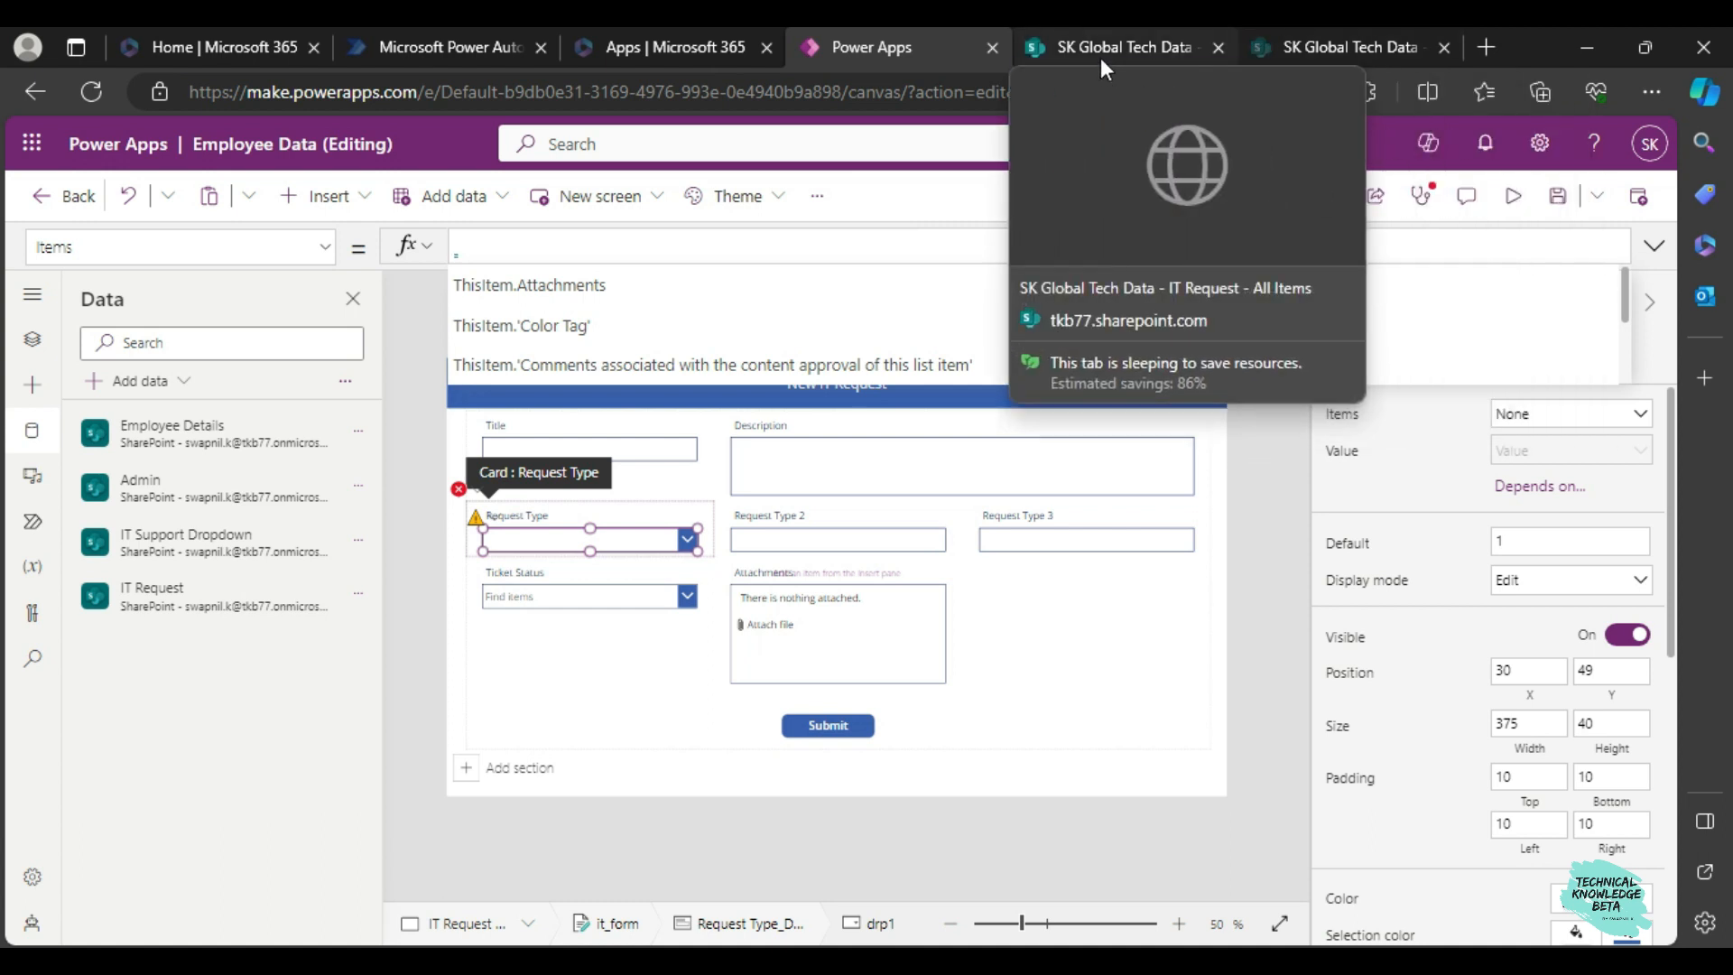
Switch to the IT Support Dropdown list in SharePoint and examine the Req Type 1, Req Type 2 and Req Type 3 entries.
left_click(1101, 58)
left_click(1324, 49)
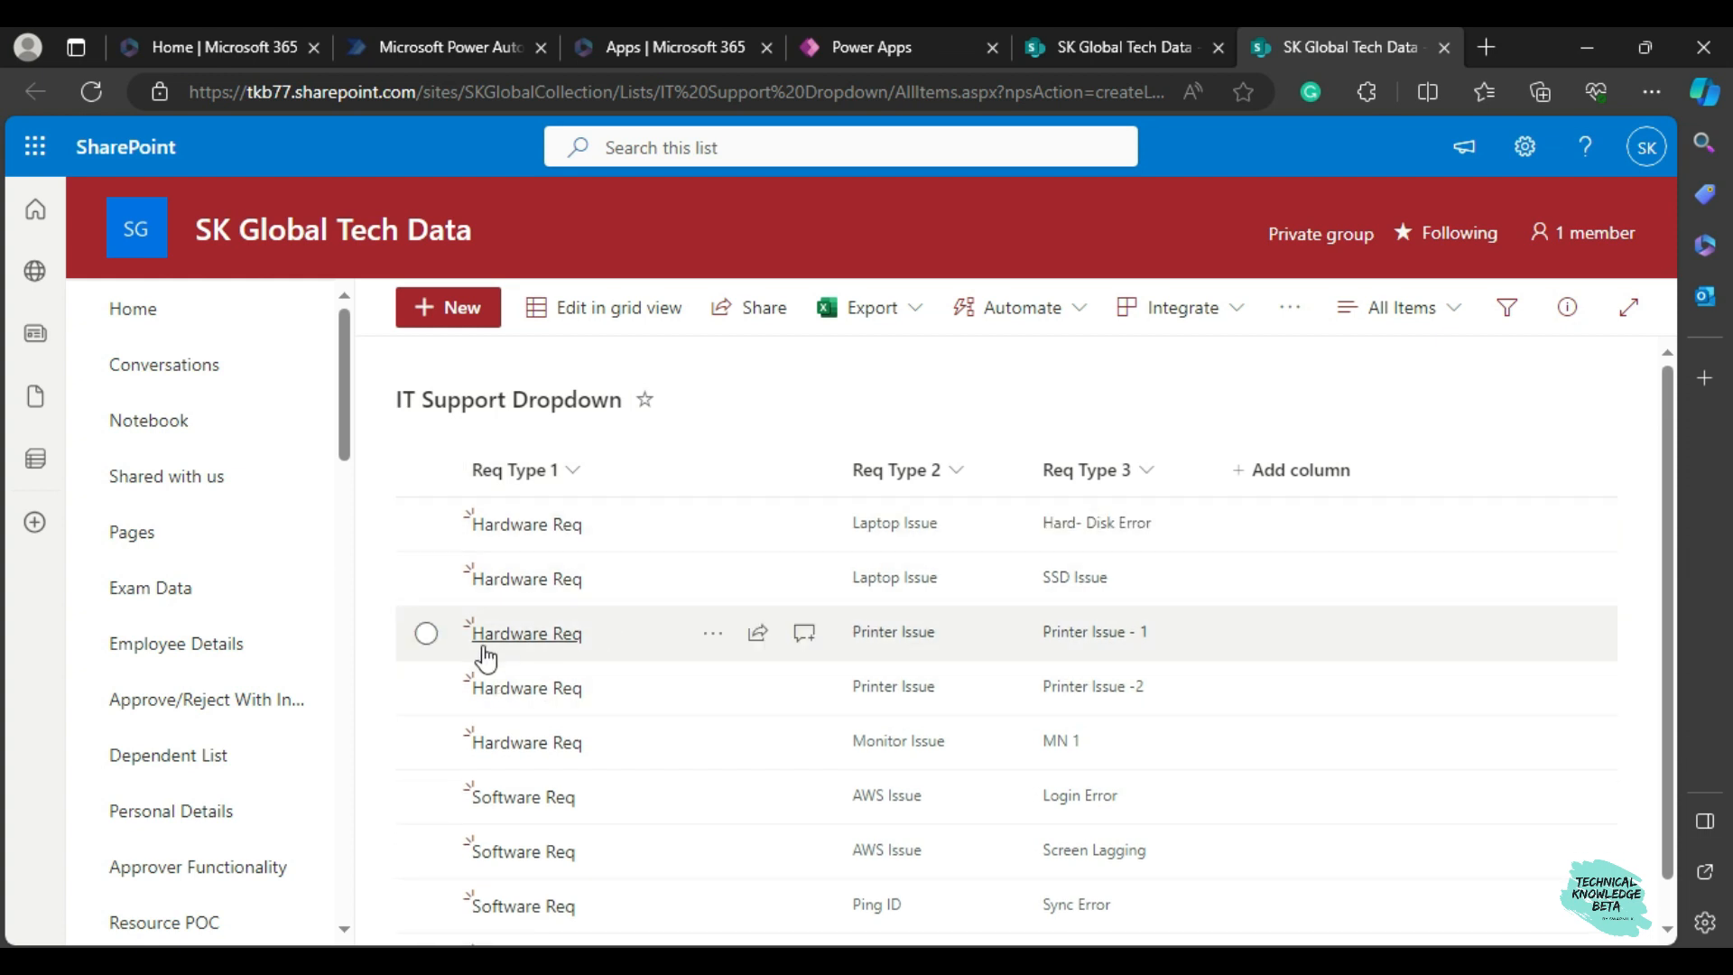
scroll(621, 690, "down", 1)
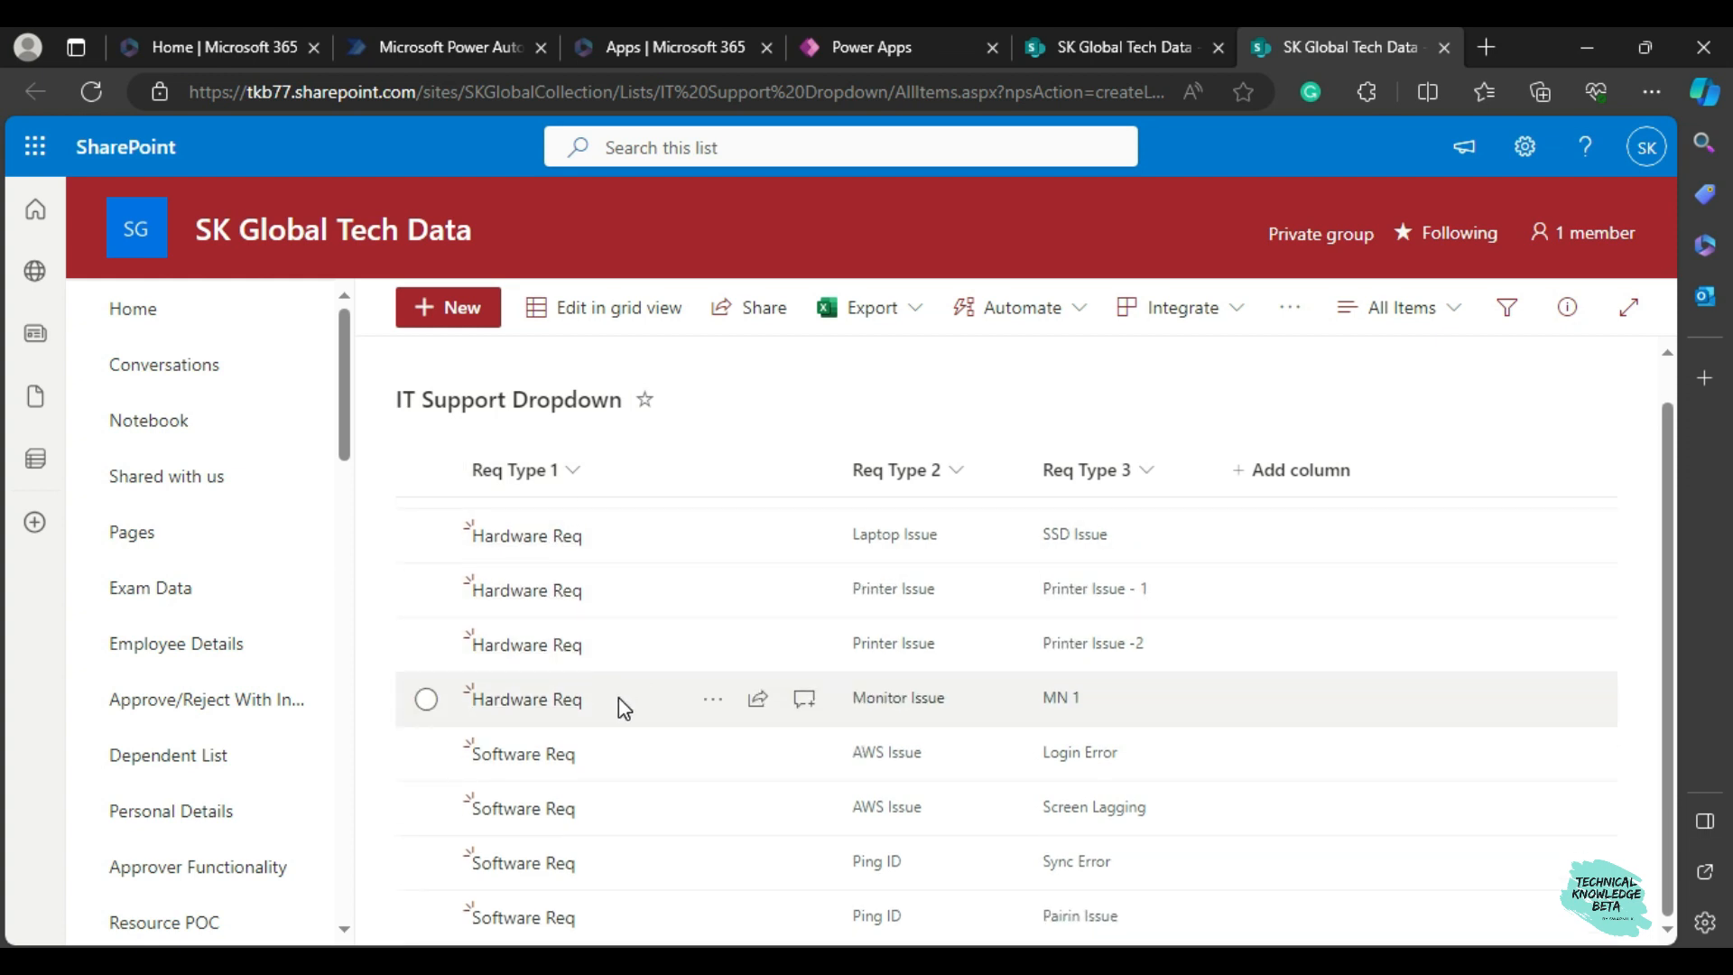
scroll(619, 697, "up", 1)
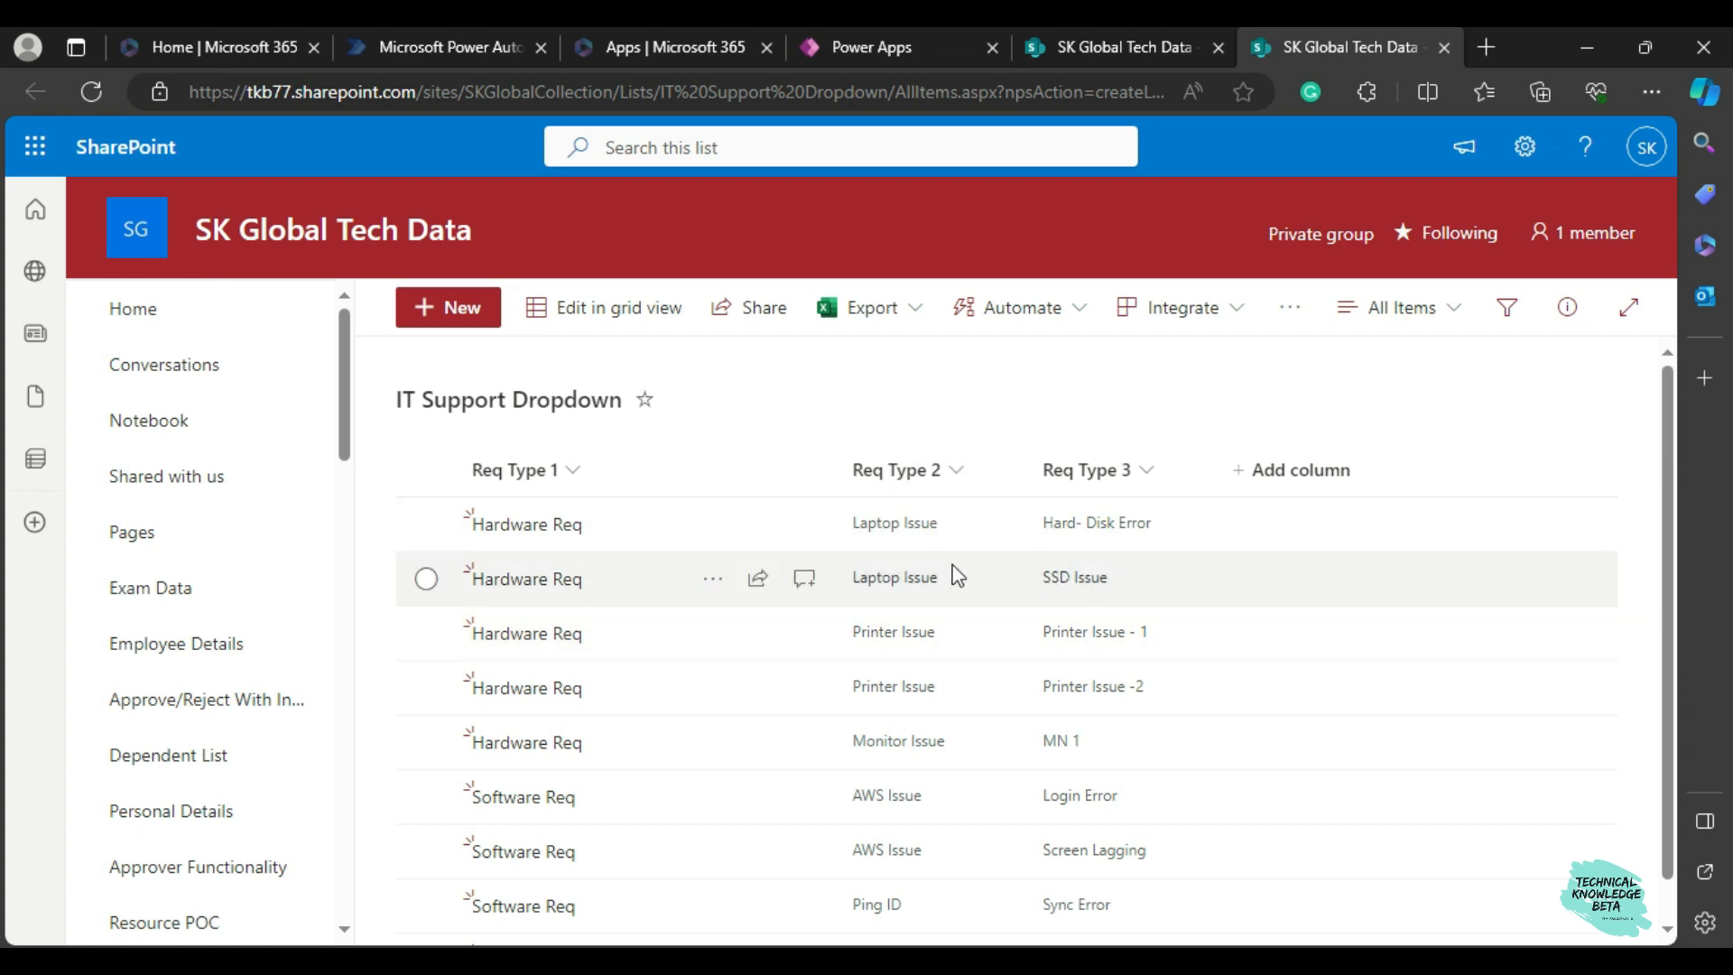
scroll(982, 690, "down", 1)
scroll(982, 699, "up", 1)
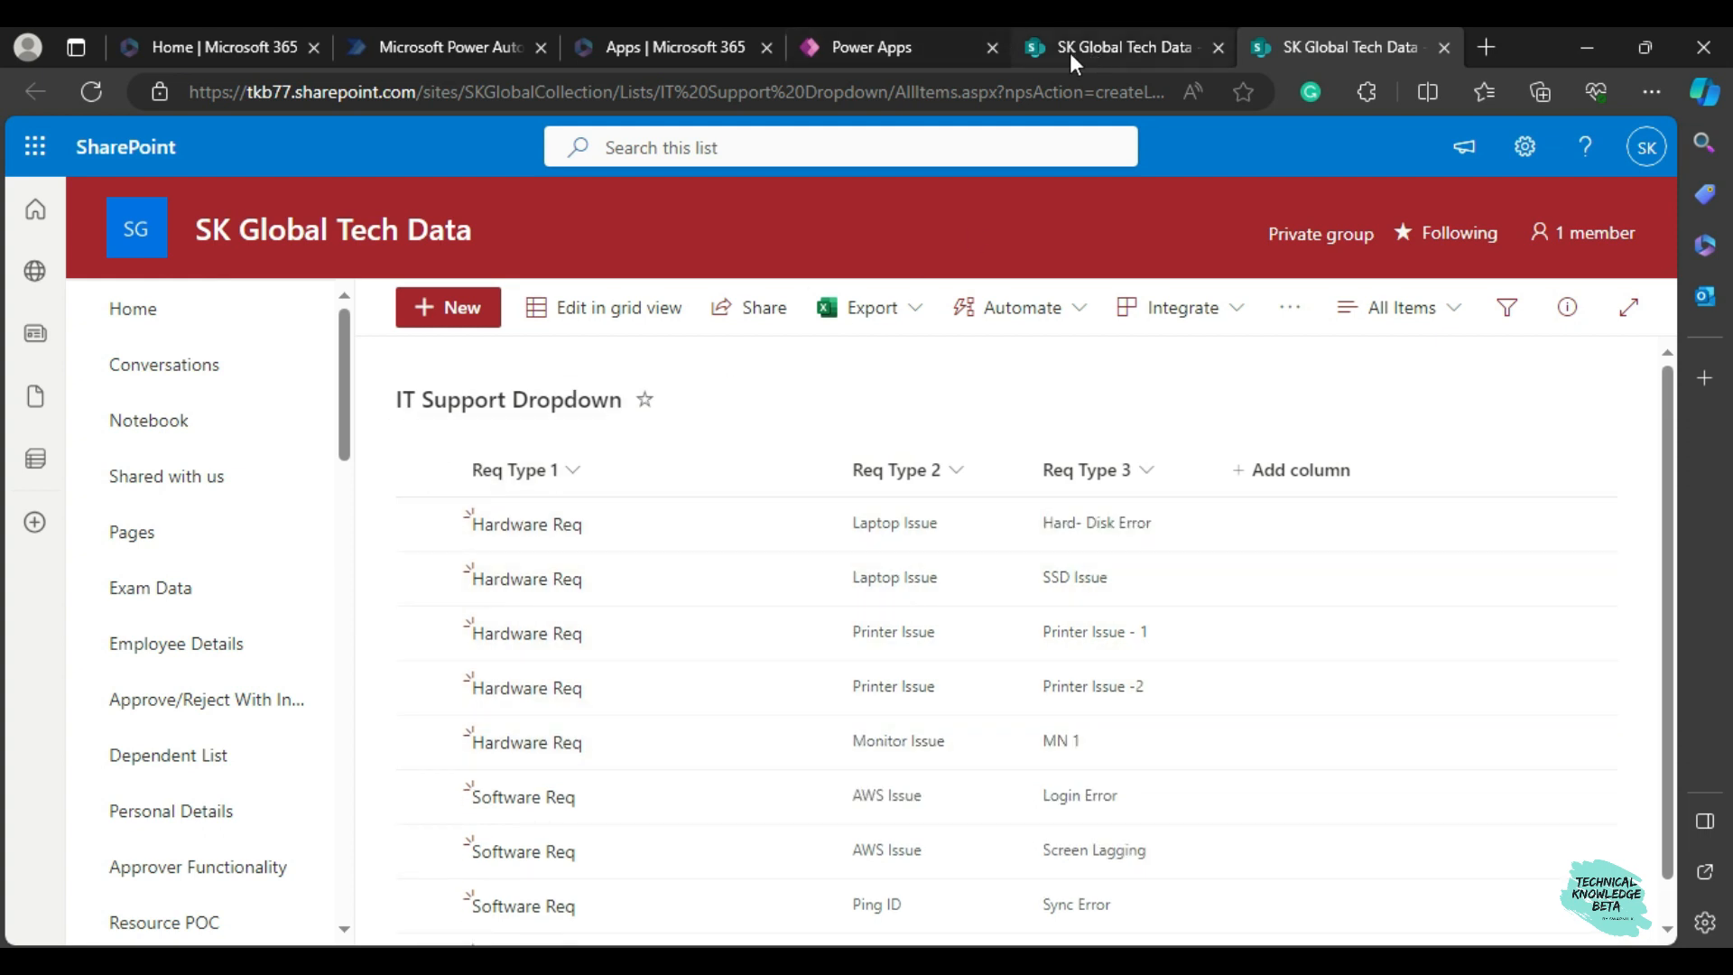
left_click(863, 45)
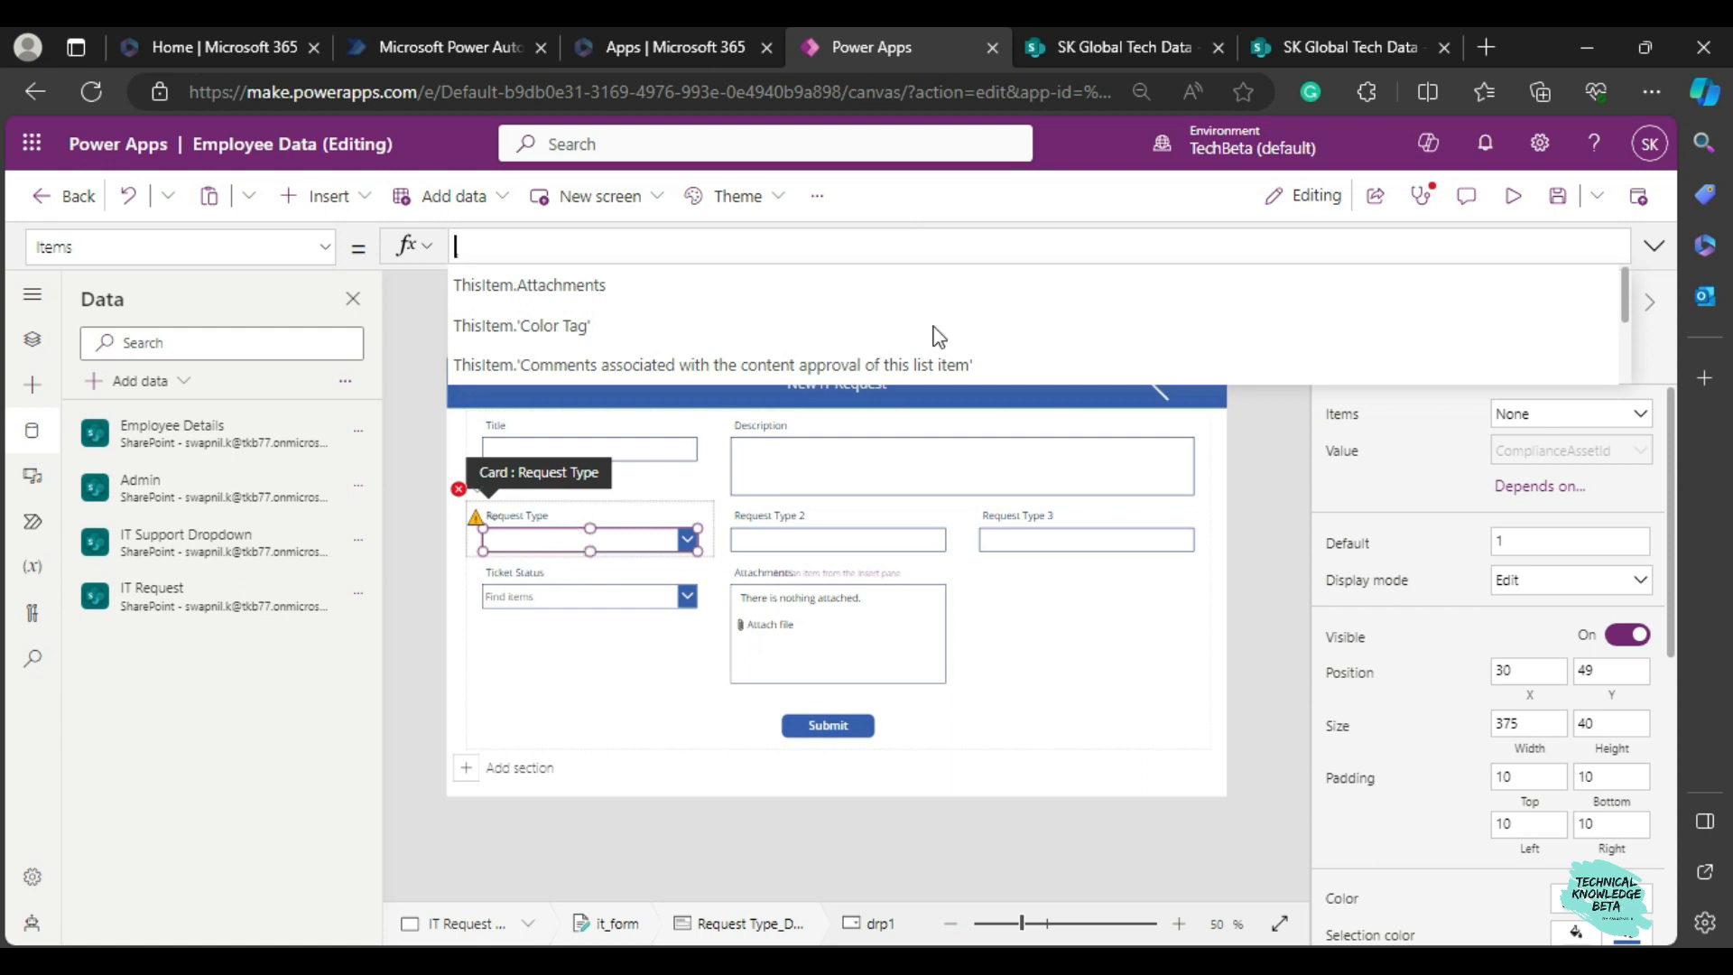
left_click(1318, 45)
scroll(529, 549, "down", 1)
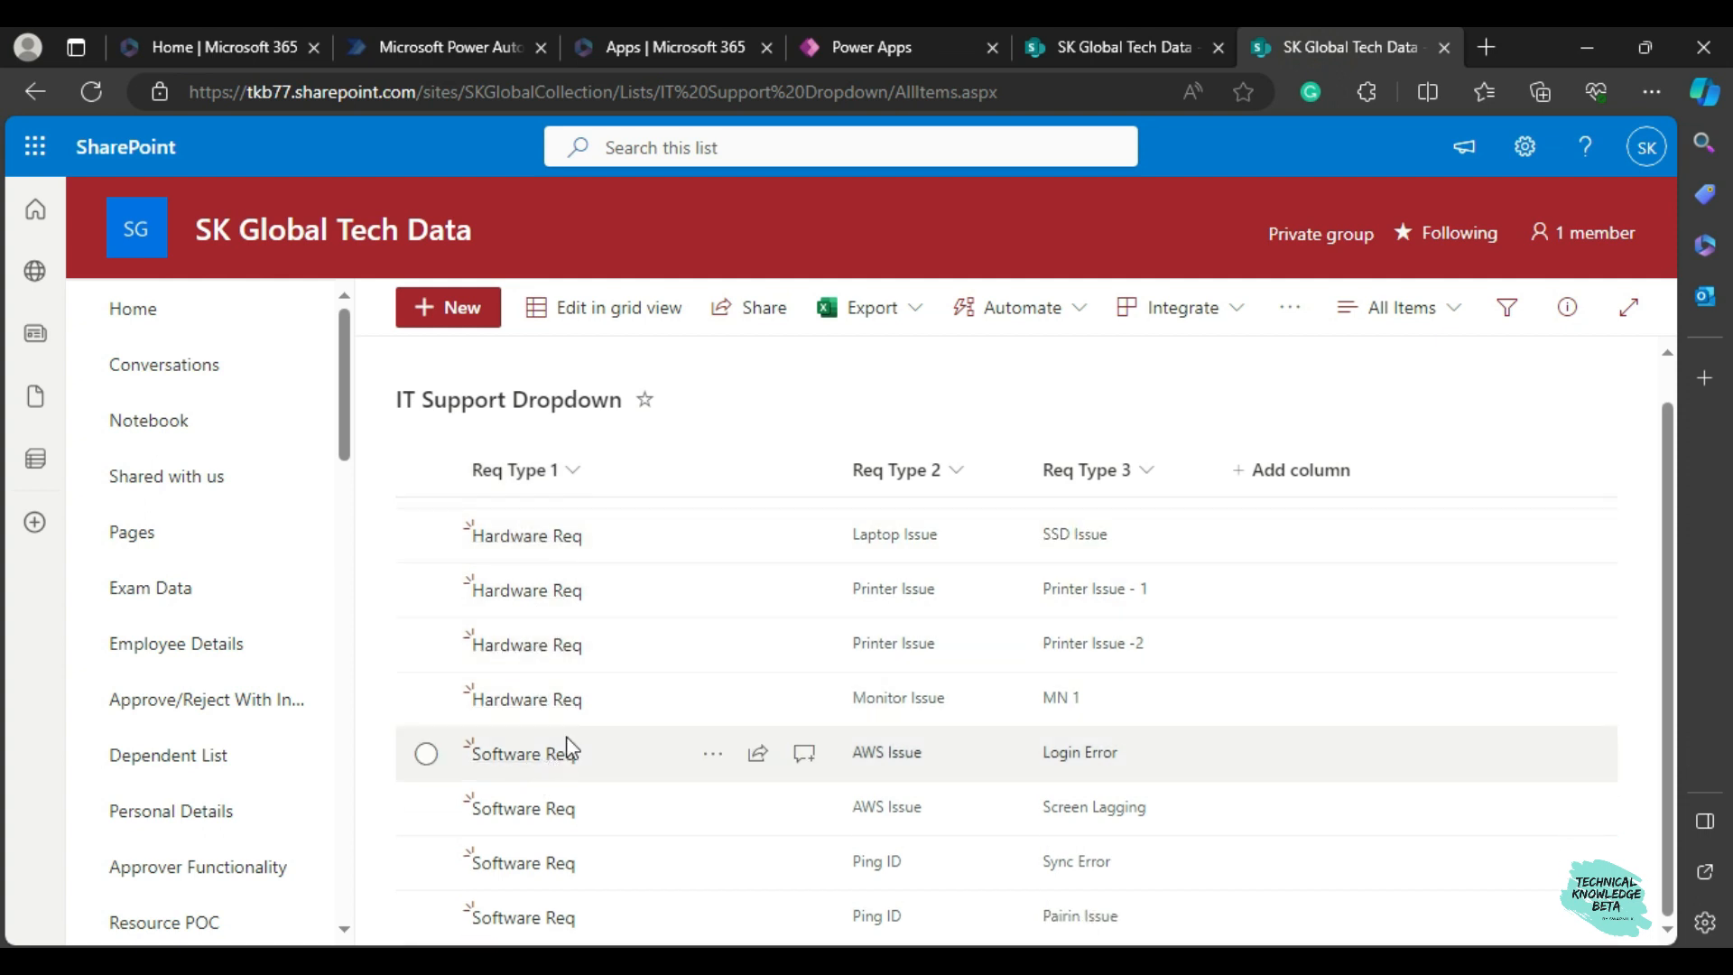
scroll(531, 749, "up", 1)
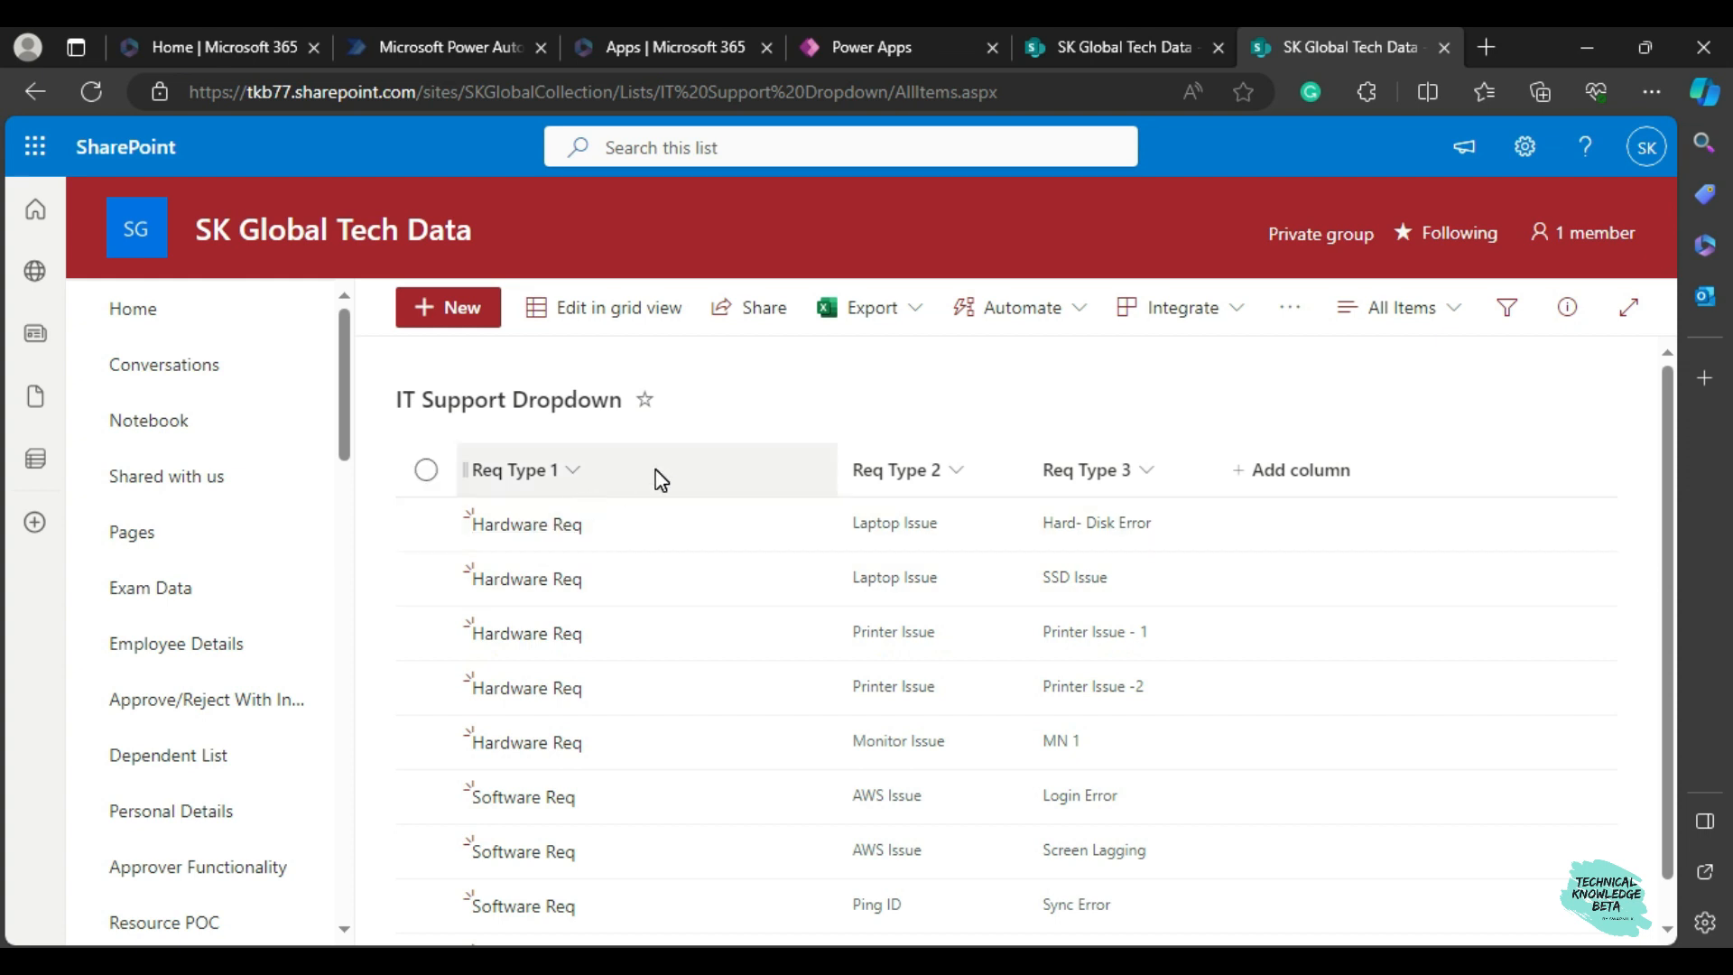
Switch back to Power Apps and set the drp1 dropdown's Items formula to Distinct('IT Support Dropdown',Title).
left_click(836, 52)
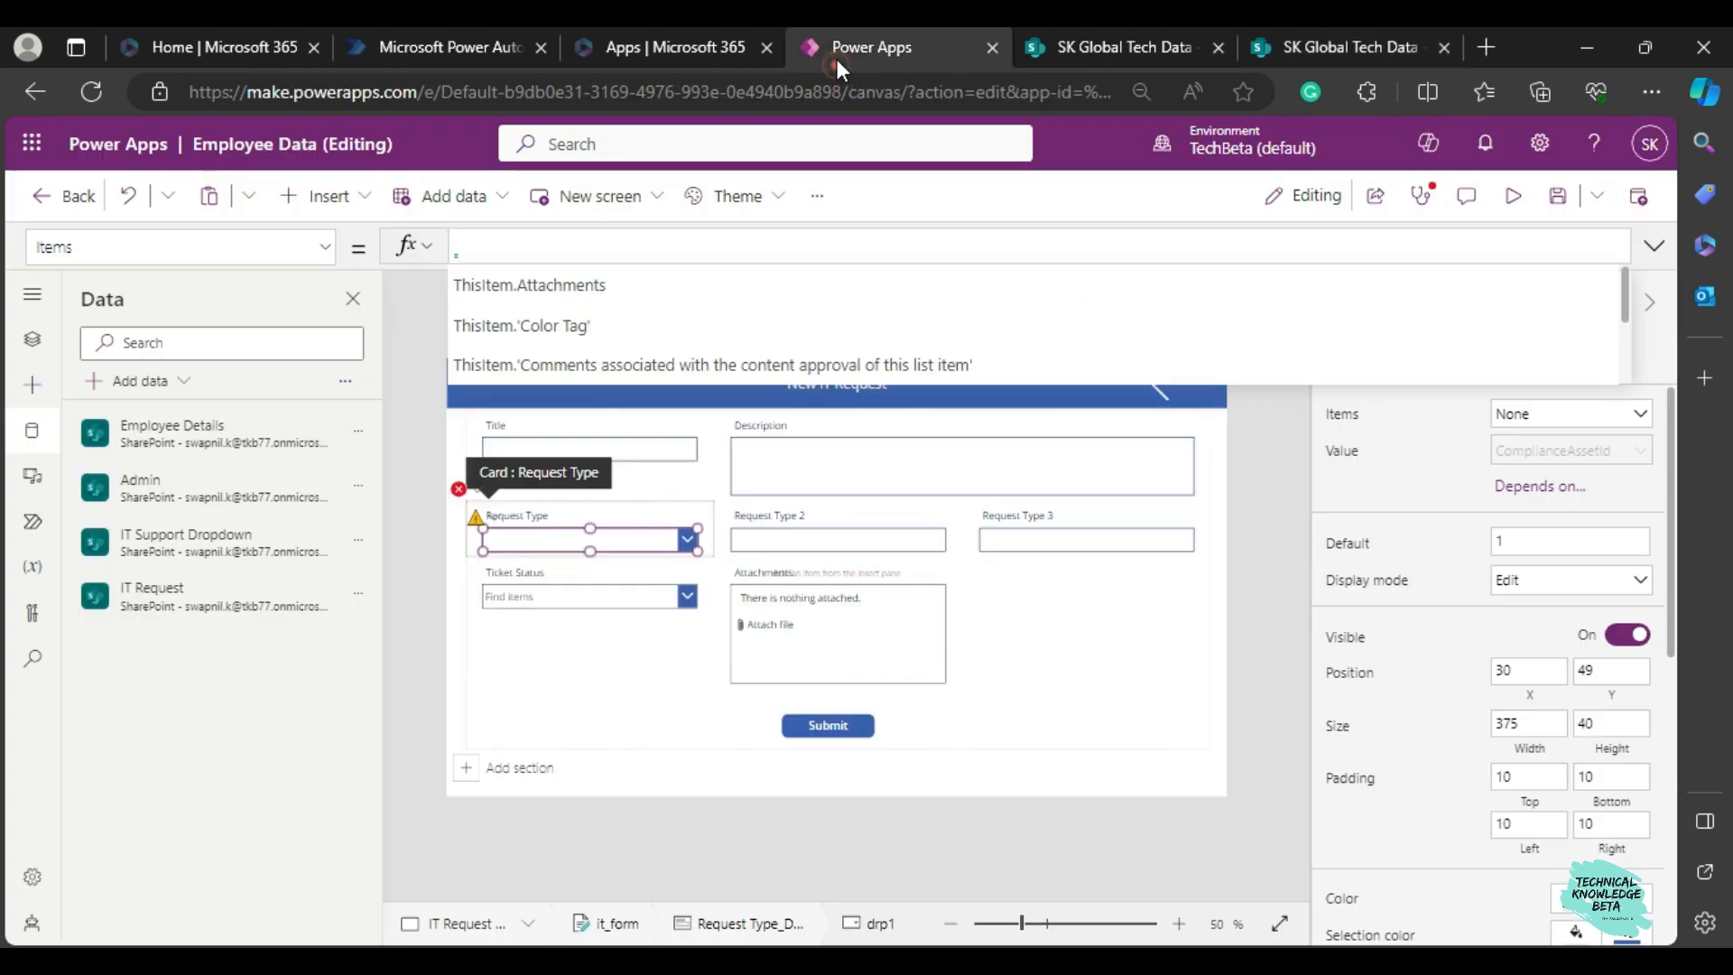
type("istinct(it")
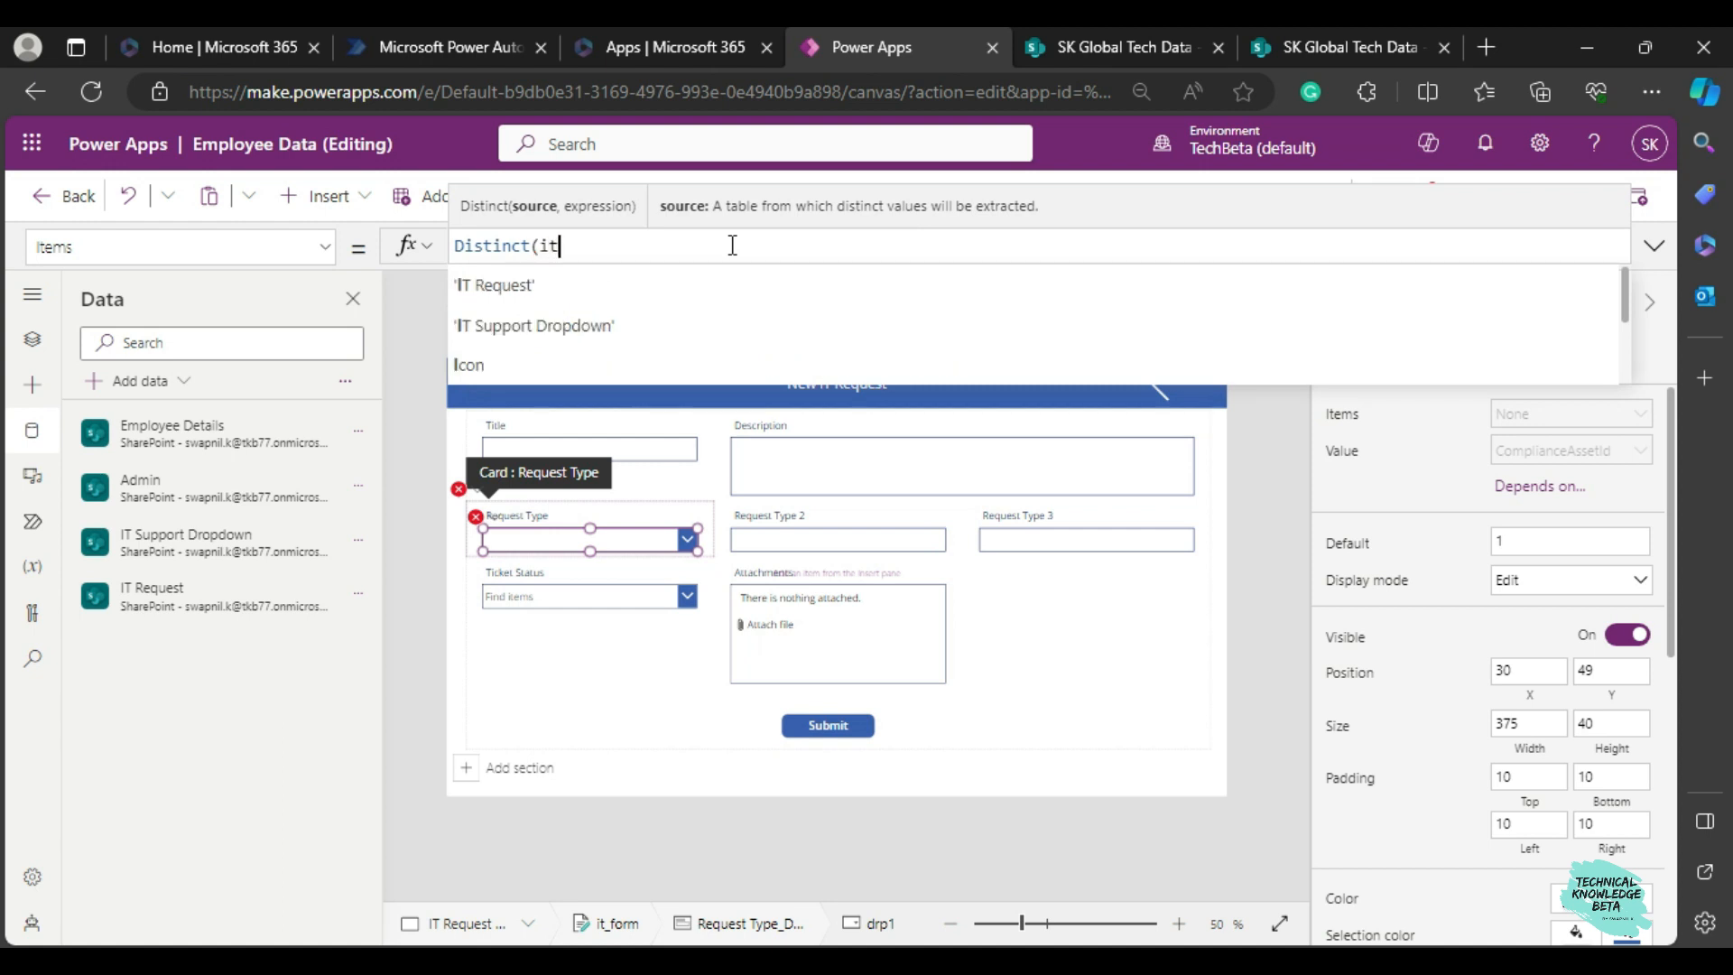
key("Down")
key("Down")
type("it")
key("Tab")
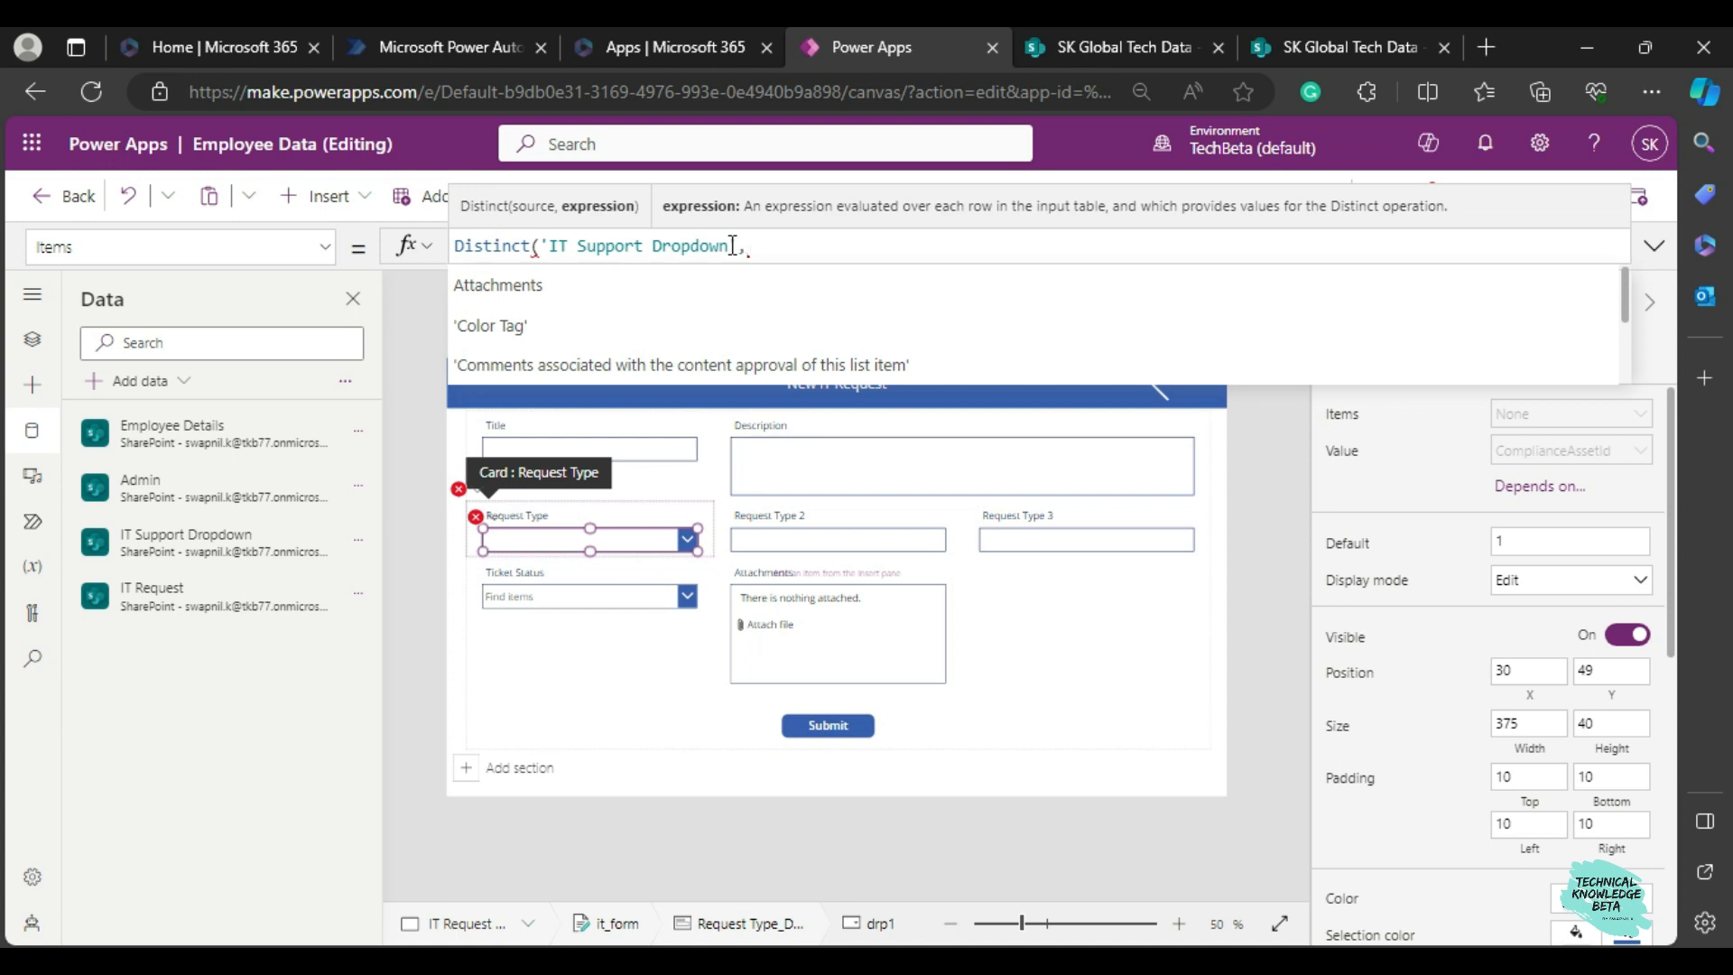
type("tit")
key("BackSpace")
key("BackSpace")
key("BackSpace")
type("tinct")
key("Down")
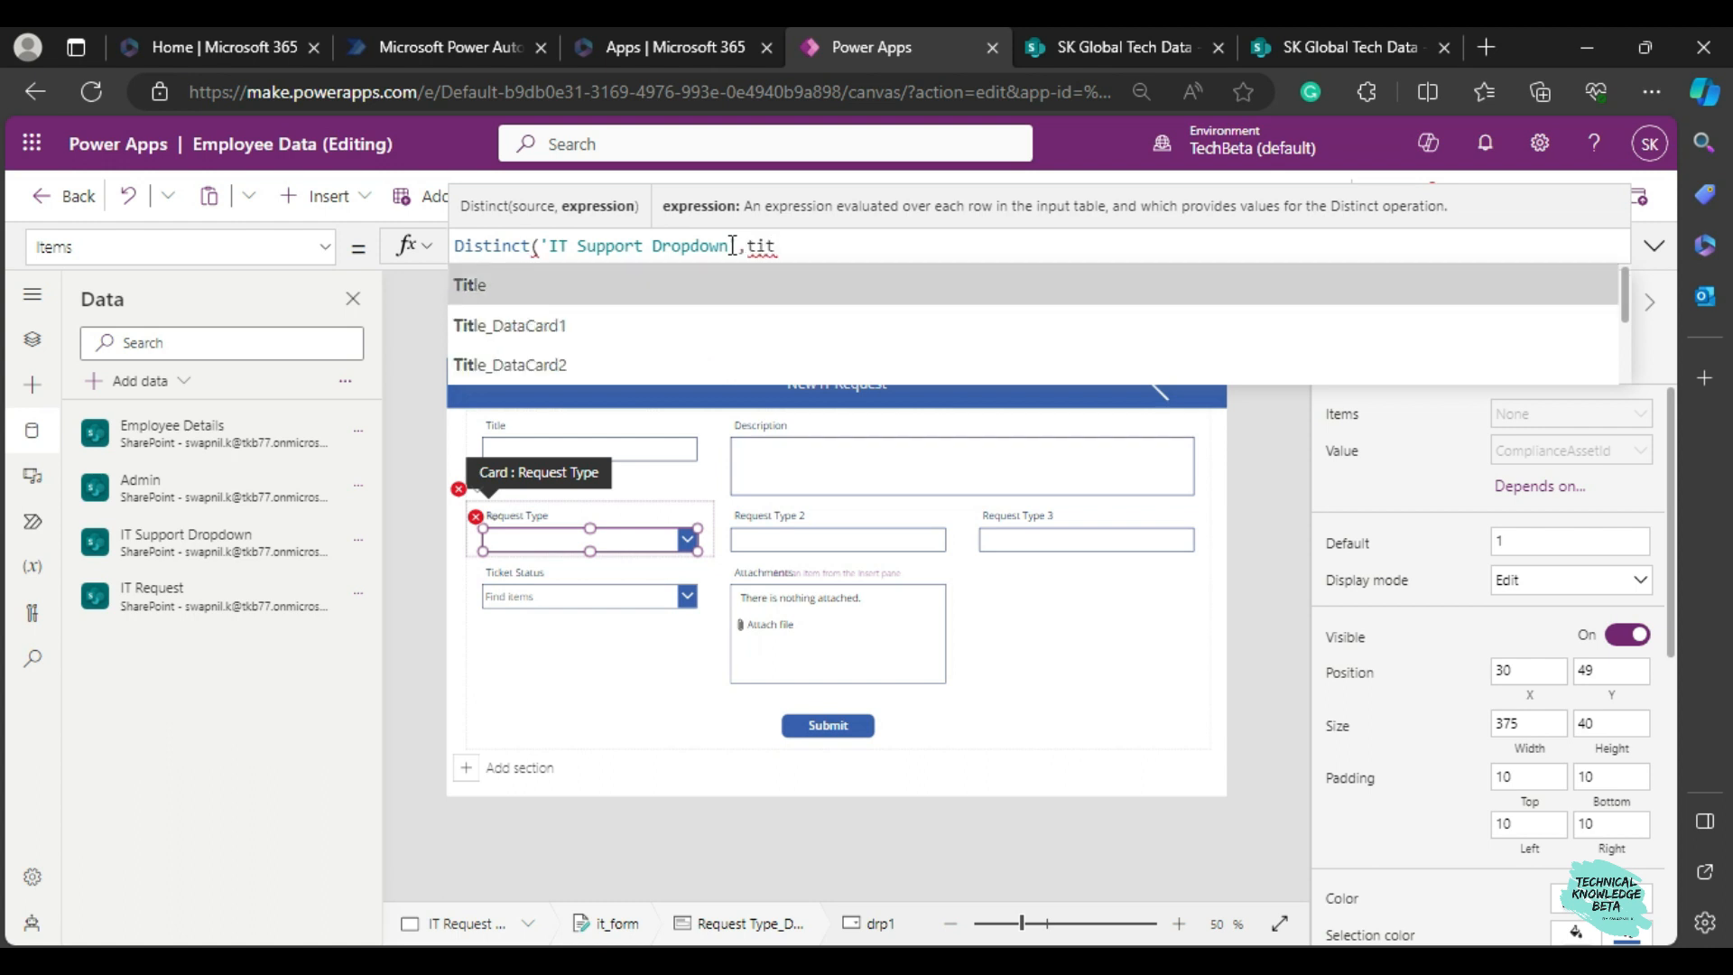
key("Return")
type(")")
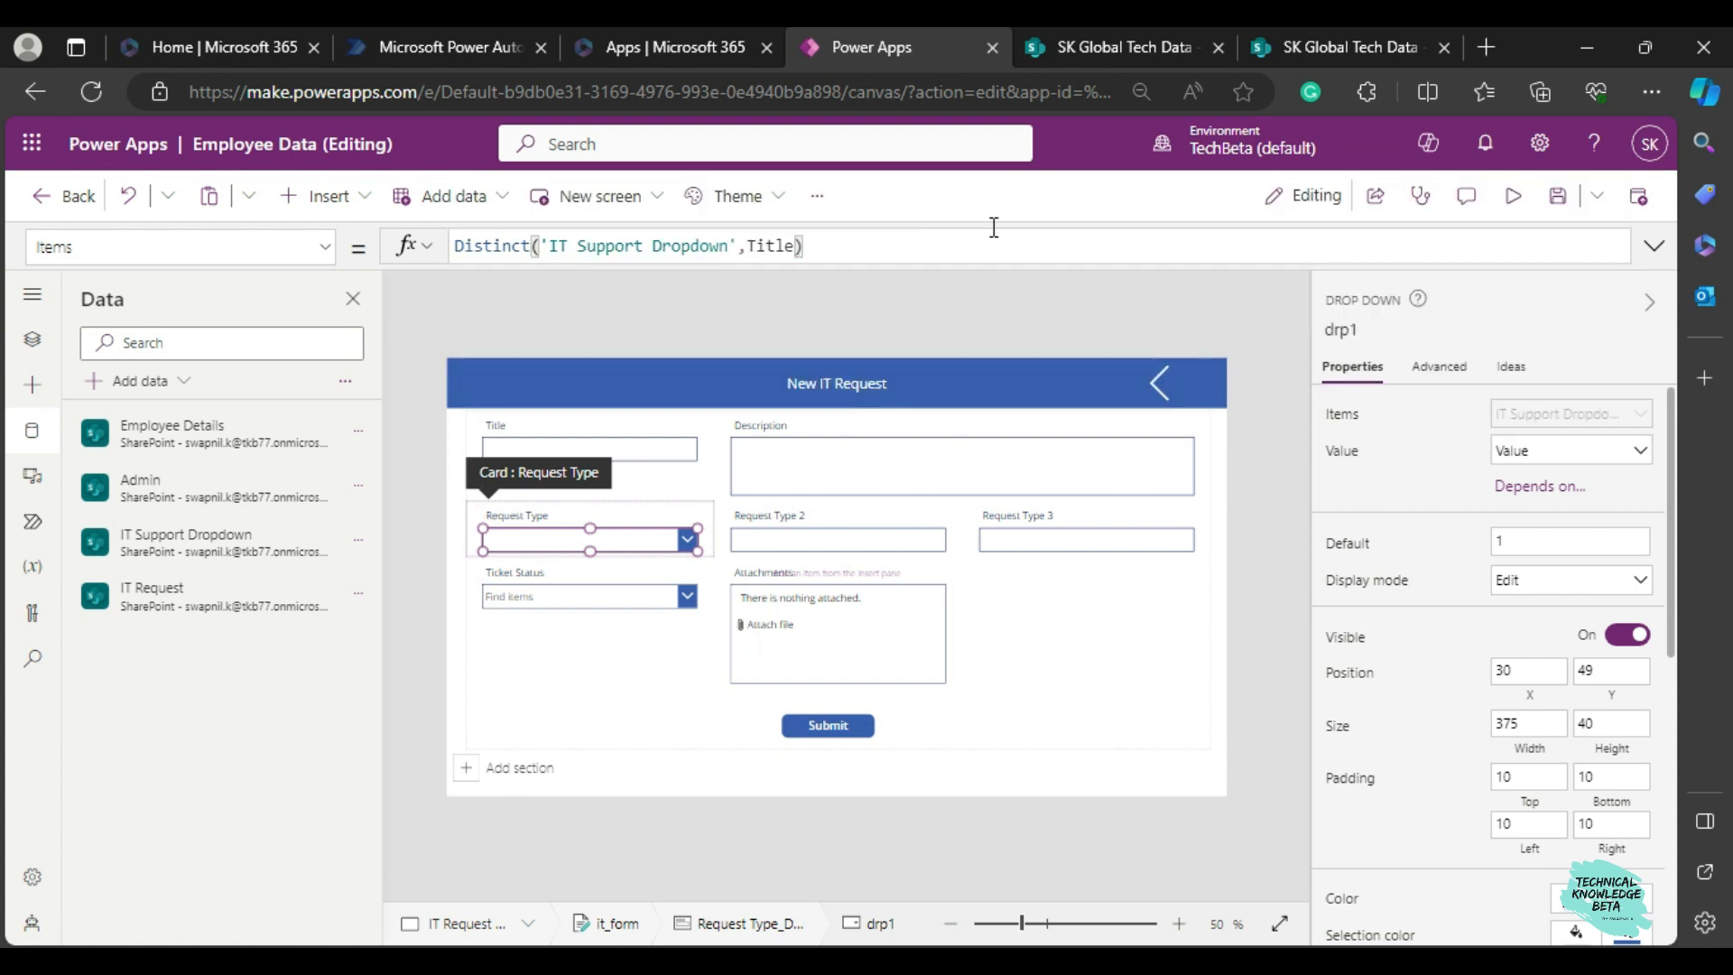
Preview the New IT Request form and check the options offered by the Request Type dropdown.
left_click(1519, 196)
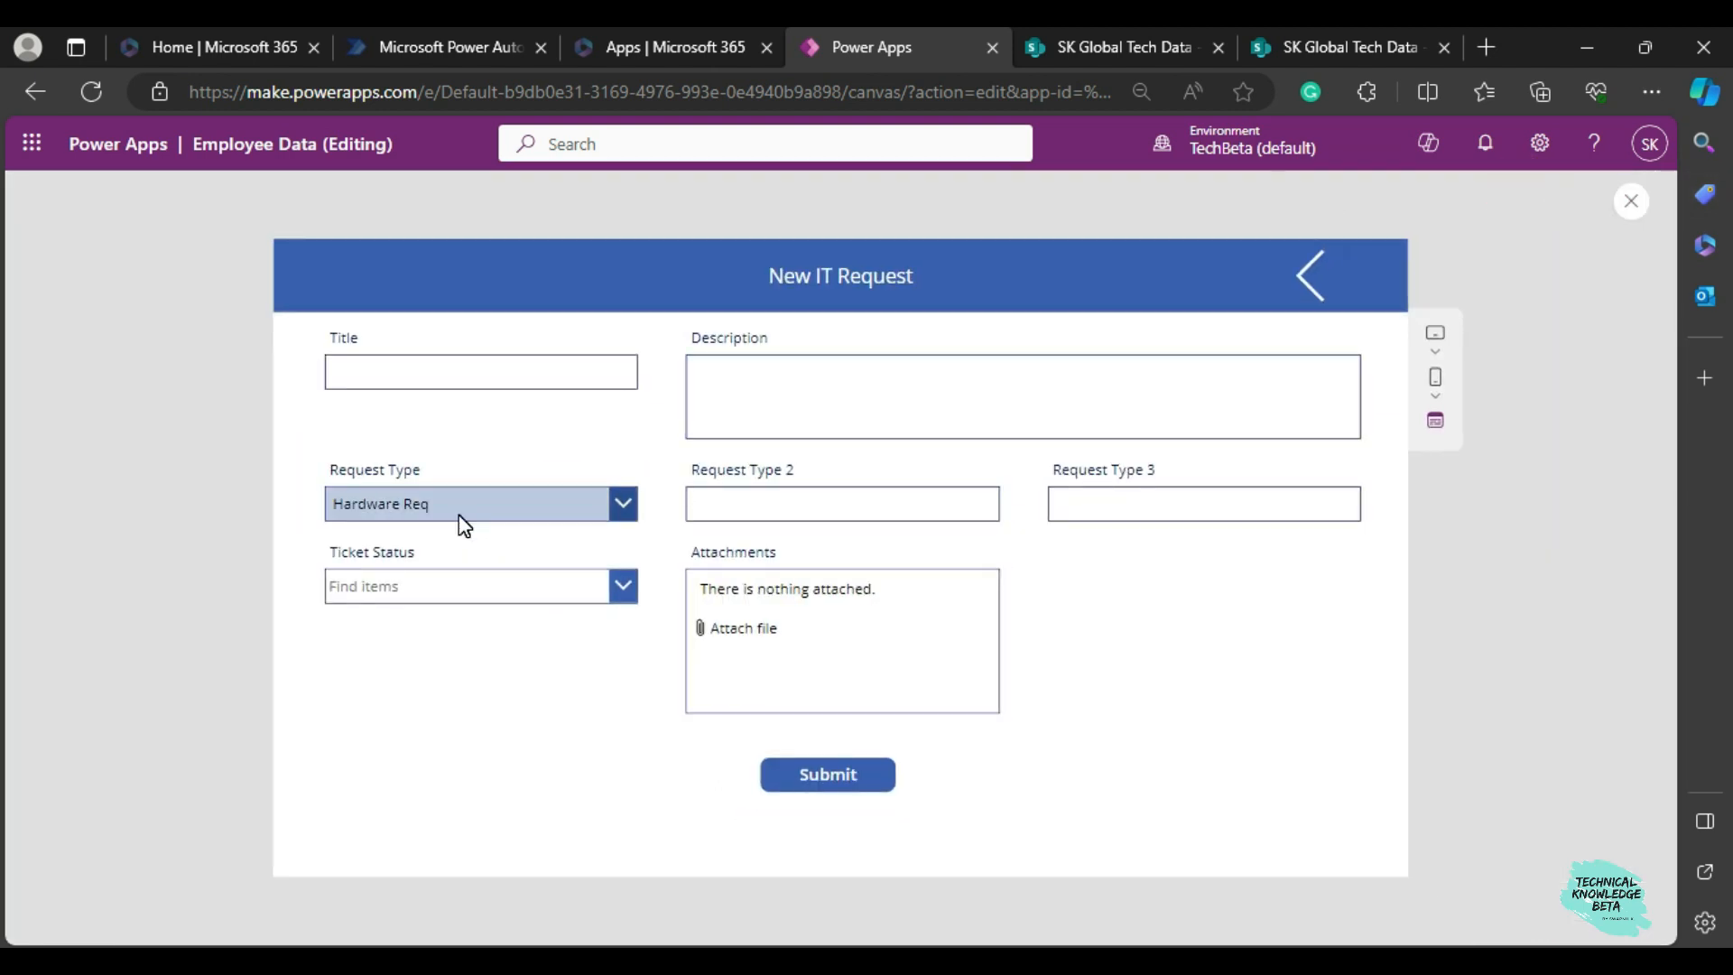
left_click(465, 523)
left_click(459, 672)
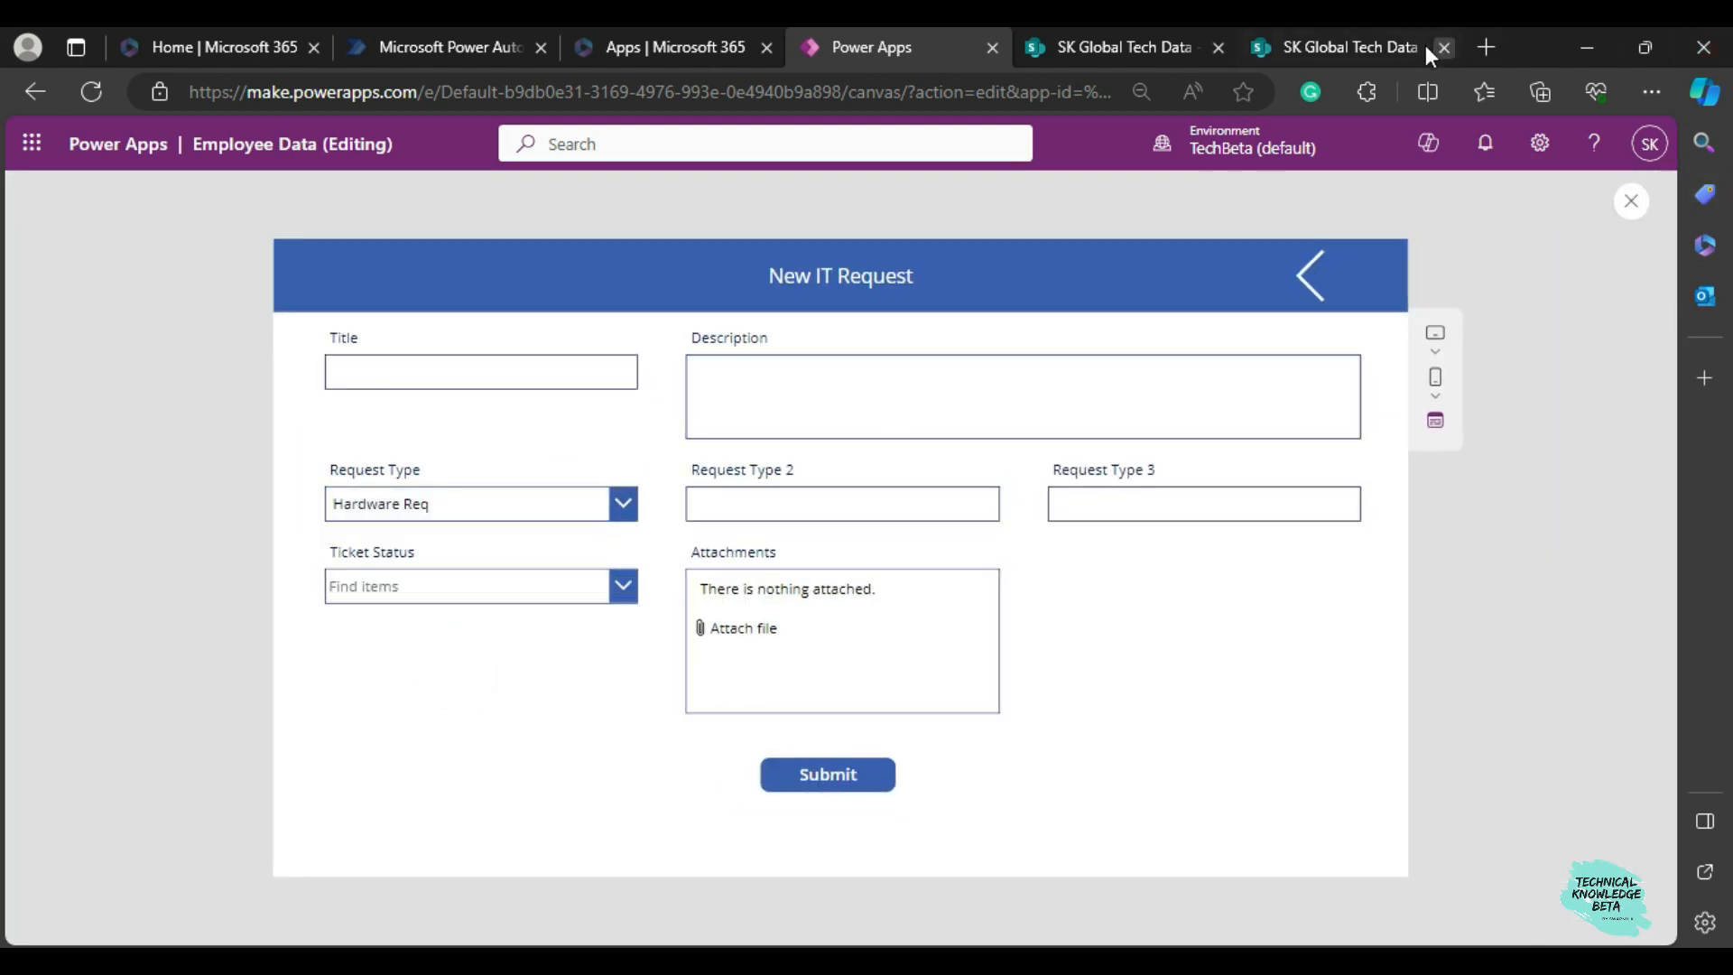
Switch to the IT Support Dropdown list in SharePoint and examine how Req Type 2 and Req Type 3 entries relate to Req Type 1.
left_click(1363, 46)
scroll(568, 614, "down", 1)
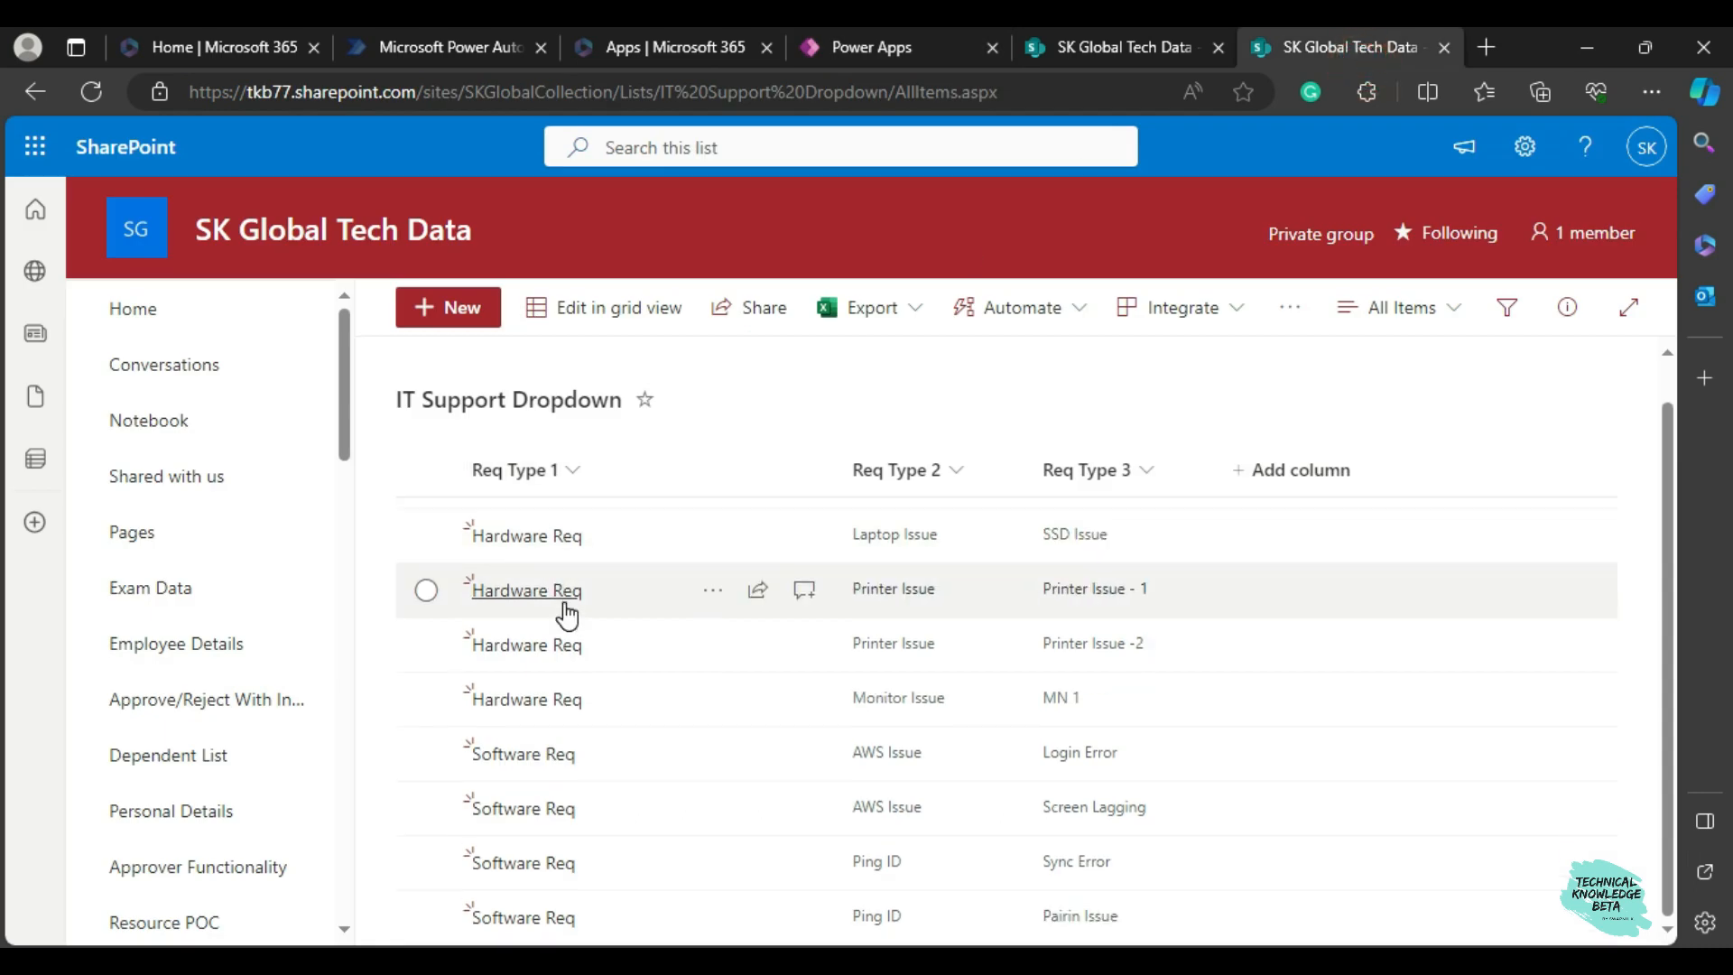
scroll(568, 614, "up", 1)
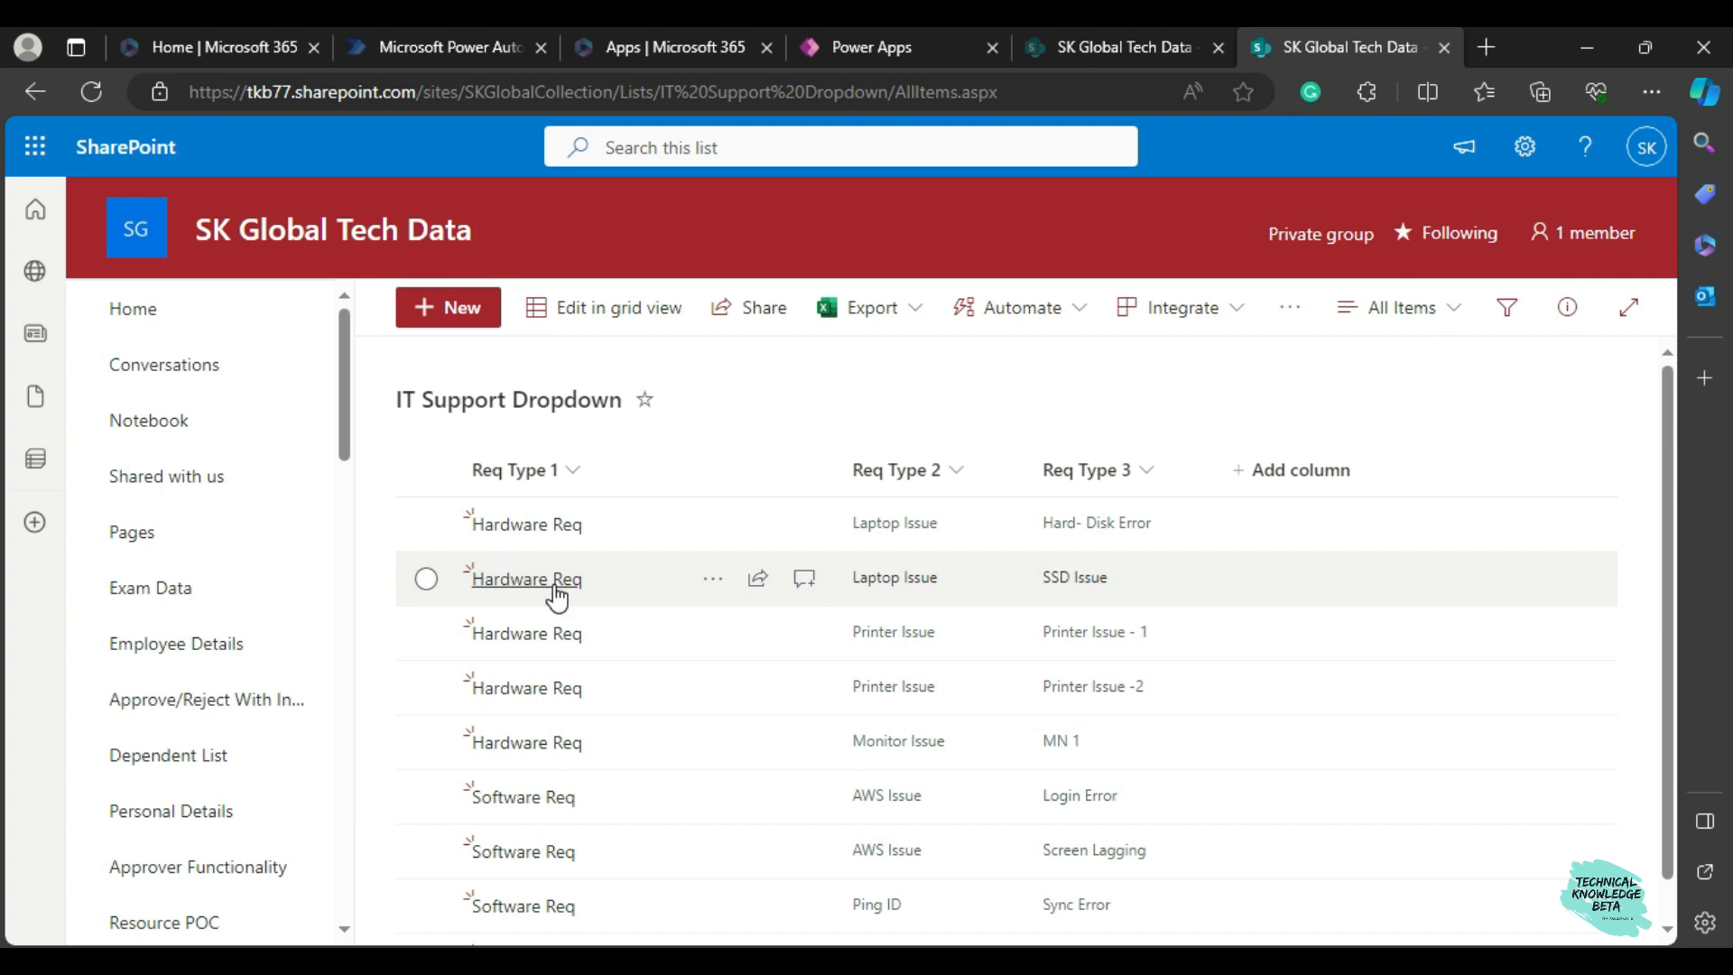
scroll(561, 631, "down", 1)
scroll(569, 637, "up", 1)
scroll(570, 634, "down", 1)
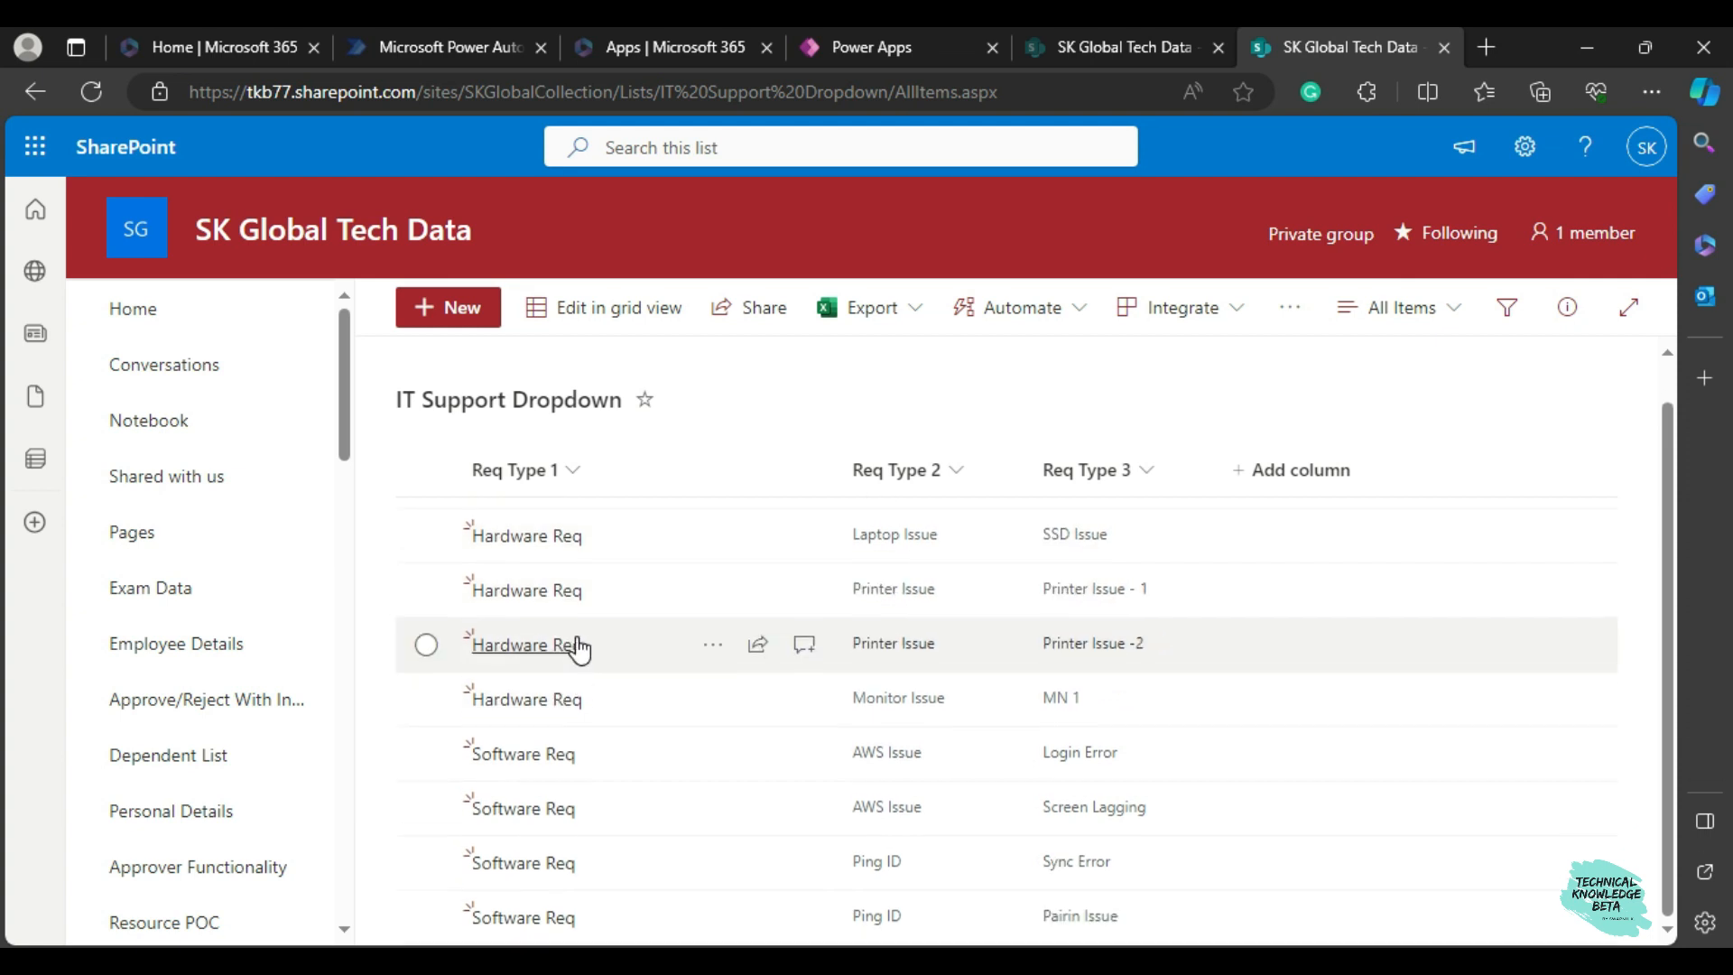
scroll(574, 648, "up", 1)
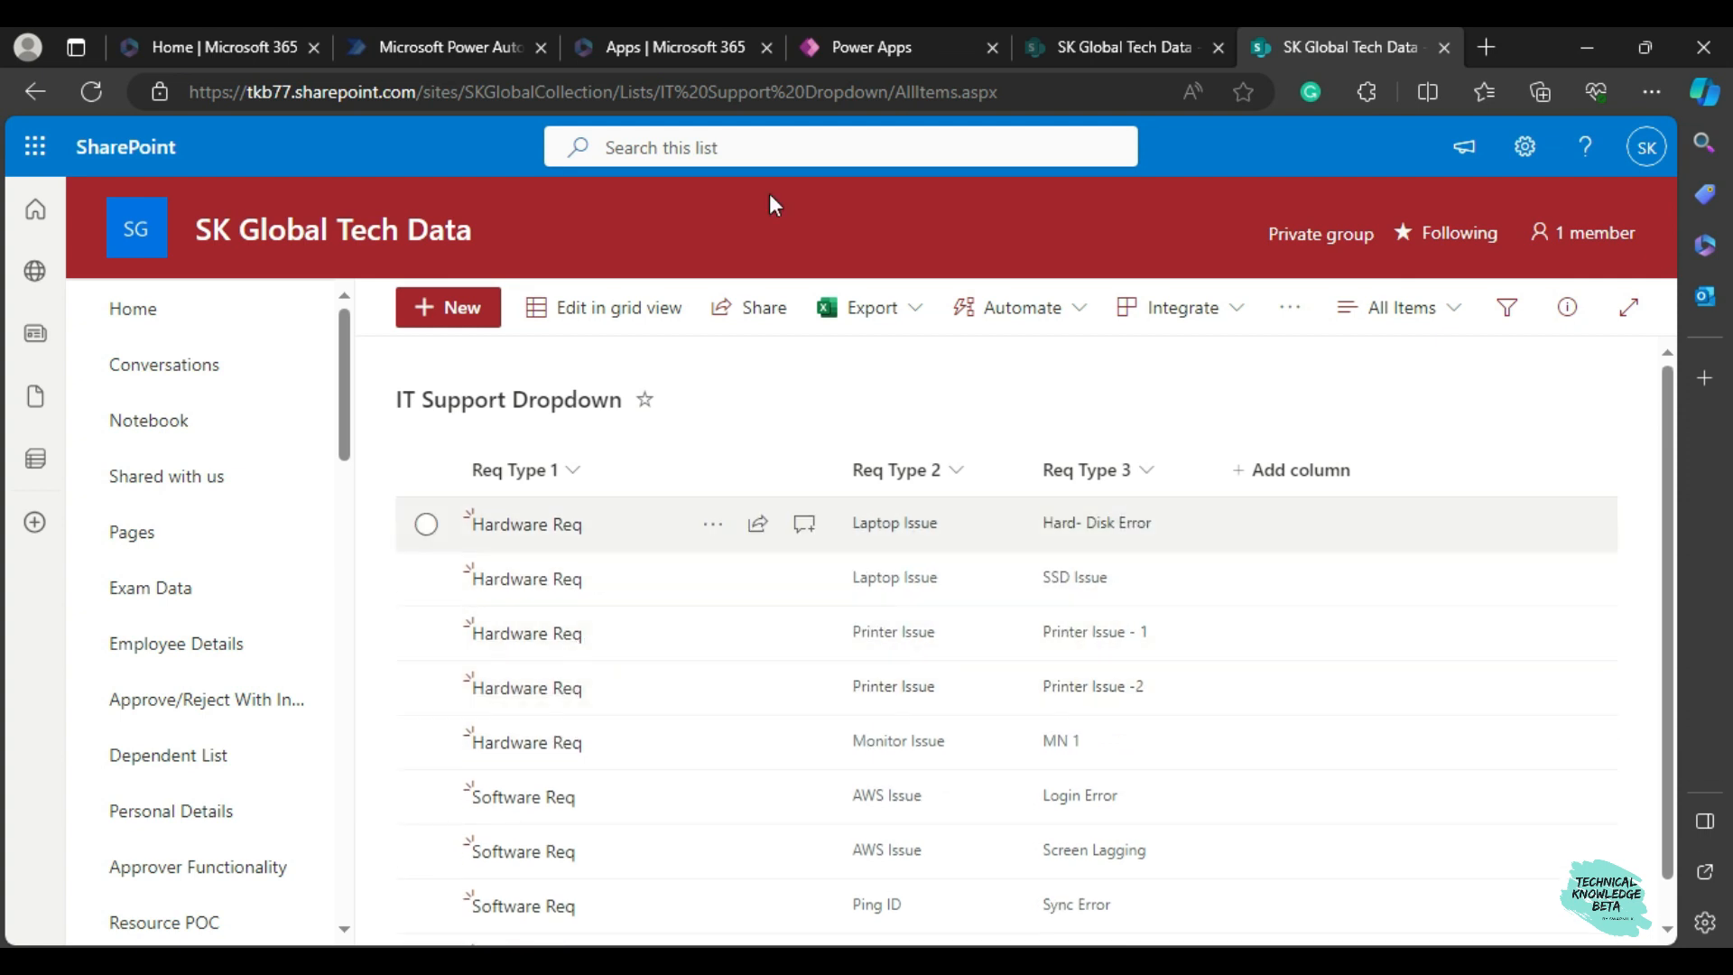
scroll(628, 700, "down", 1)
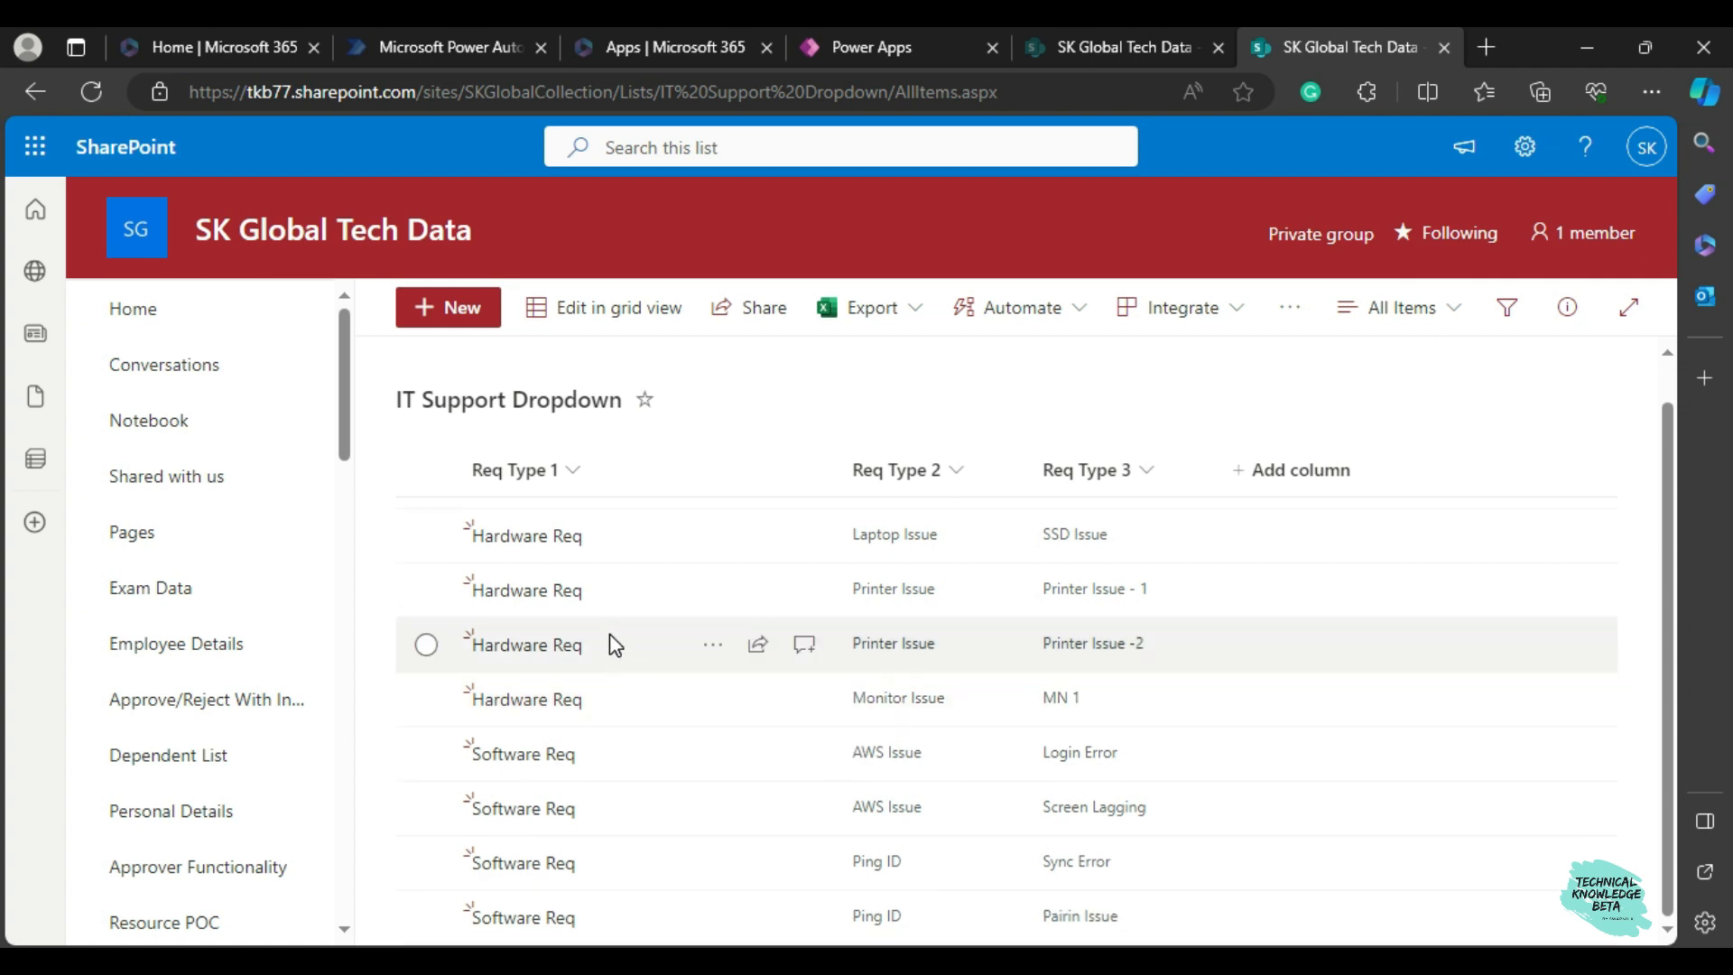
scroll(612, 625, "up", 1)
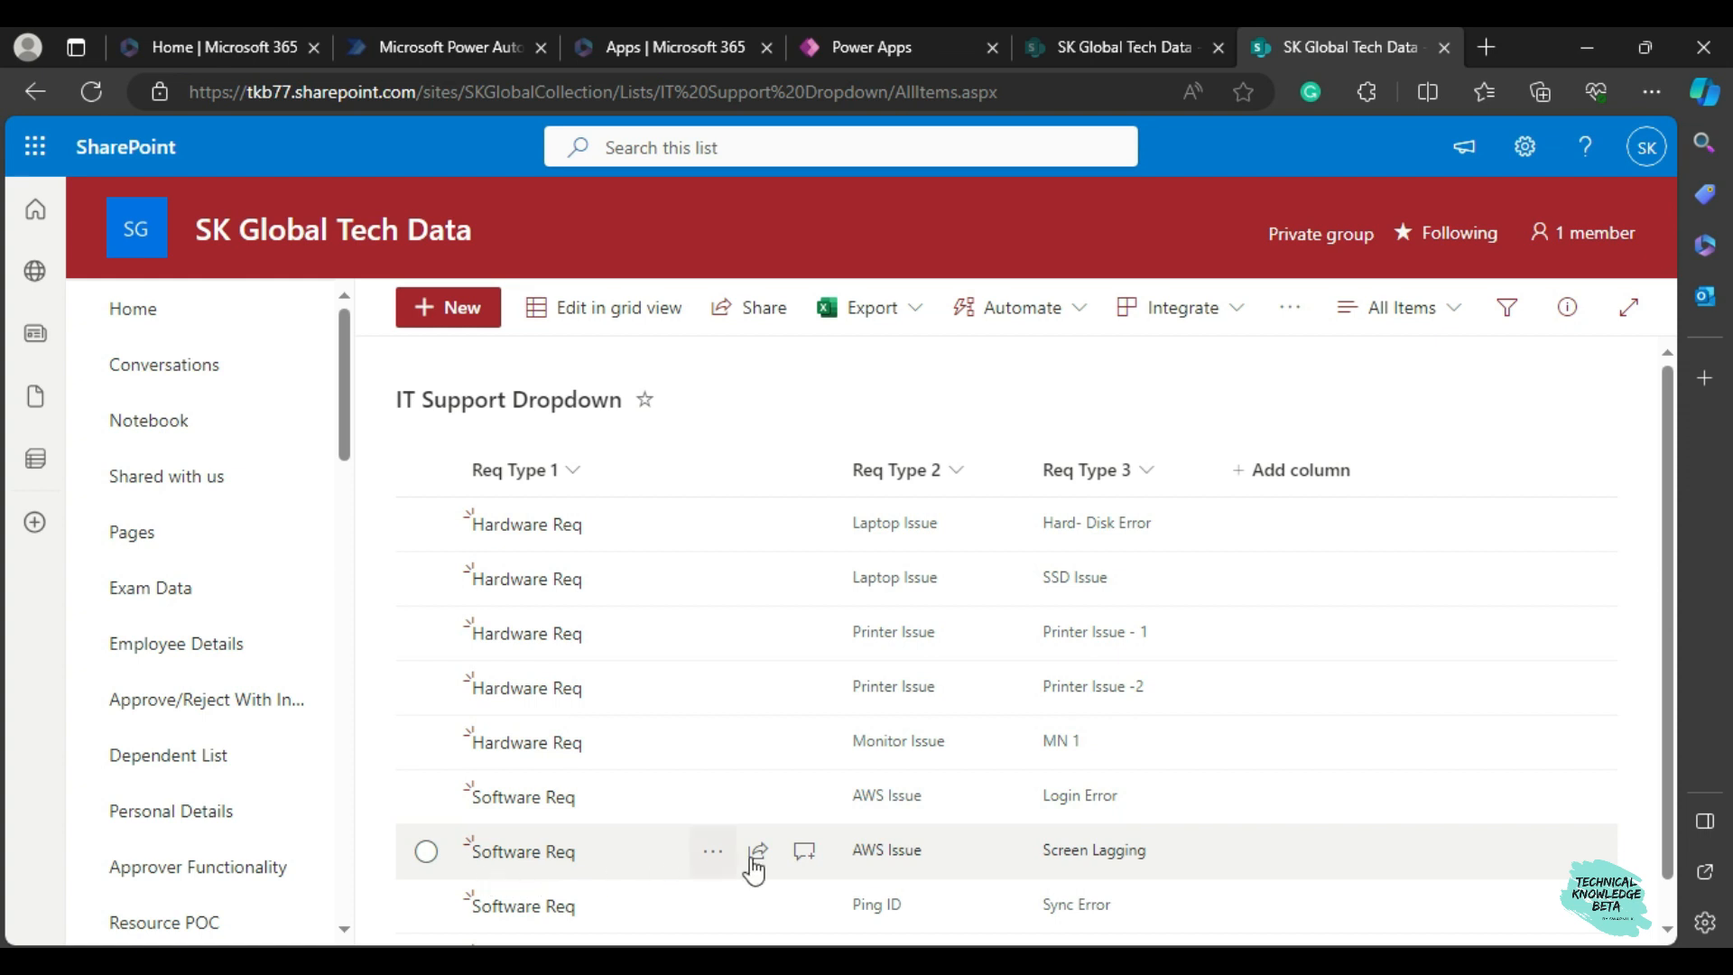
Return to Power Apps, exit the preview and delete the text input inside the Request Type 2 card.
left_click(863, 46)
left_click(1631, 201)
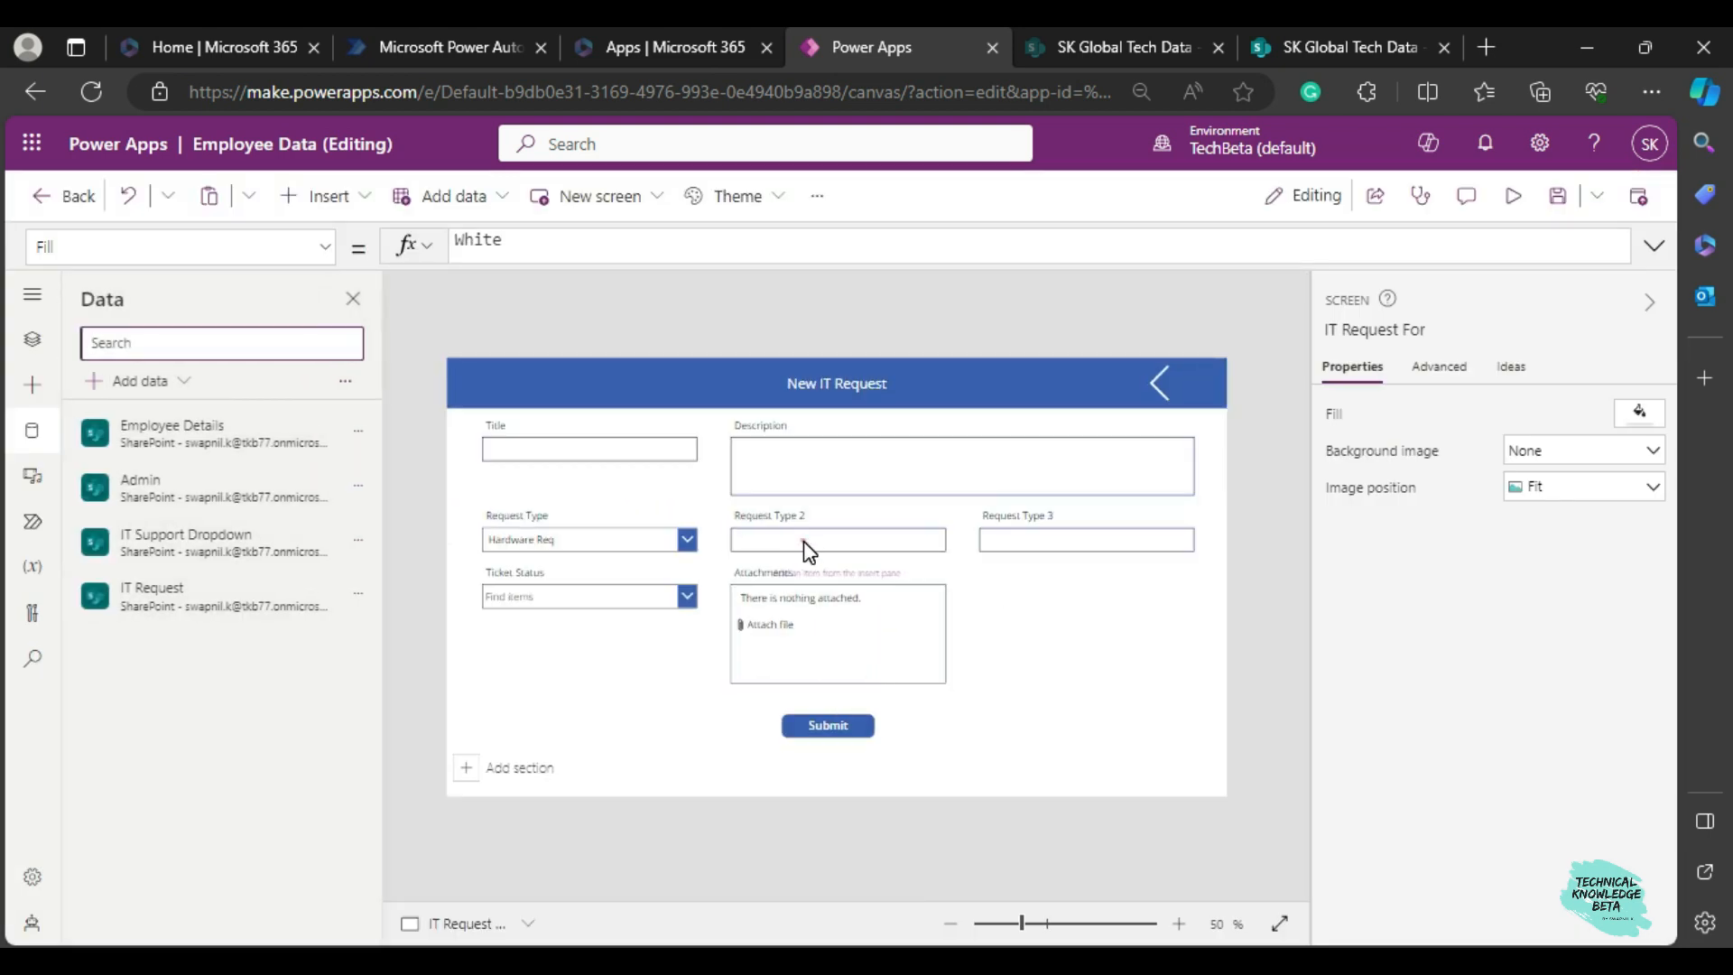
left_click(803, 540)
left_click(803, 540)
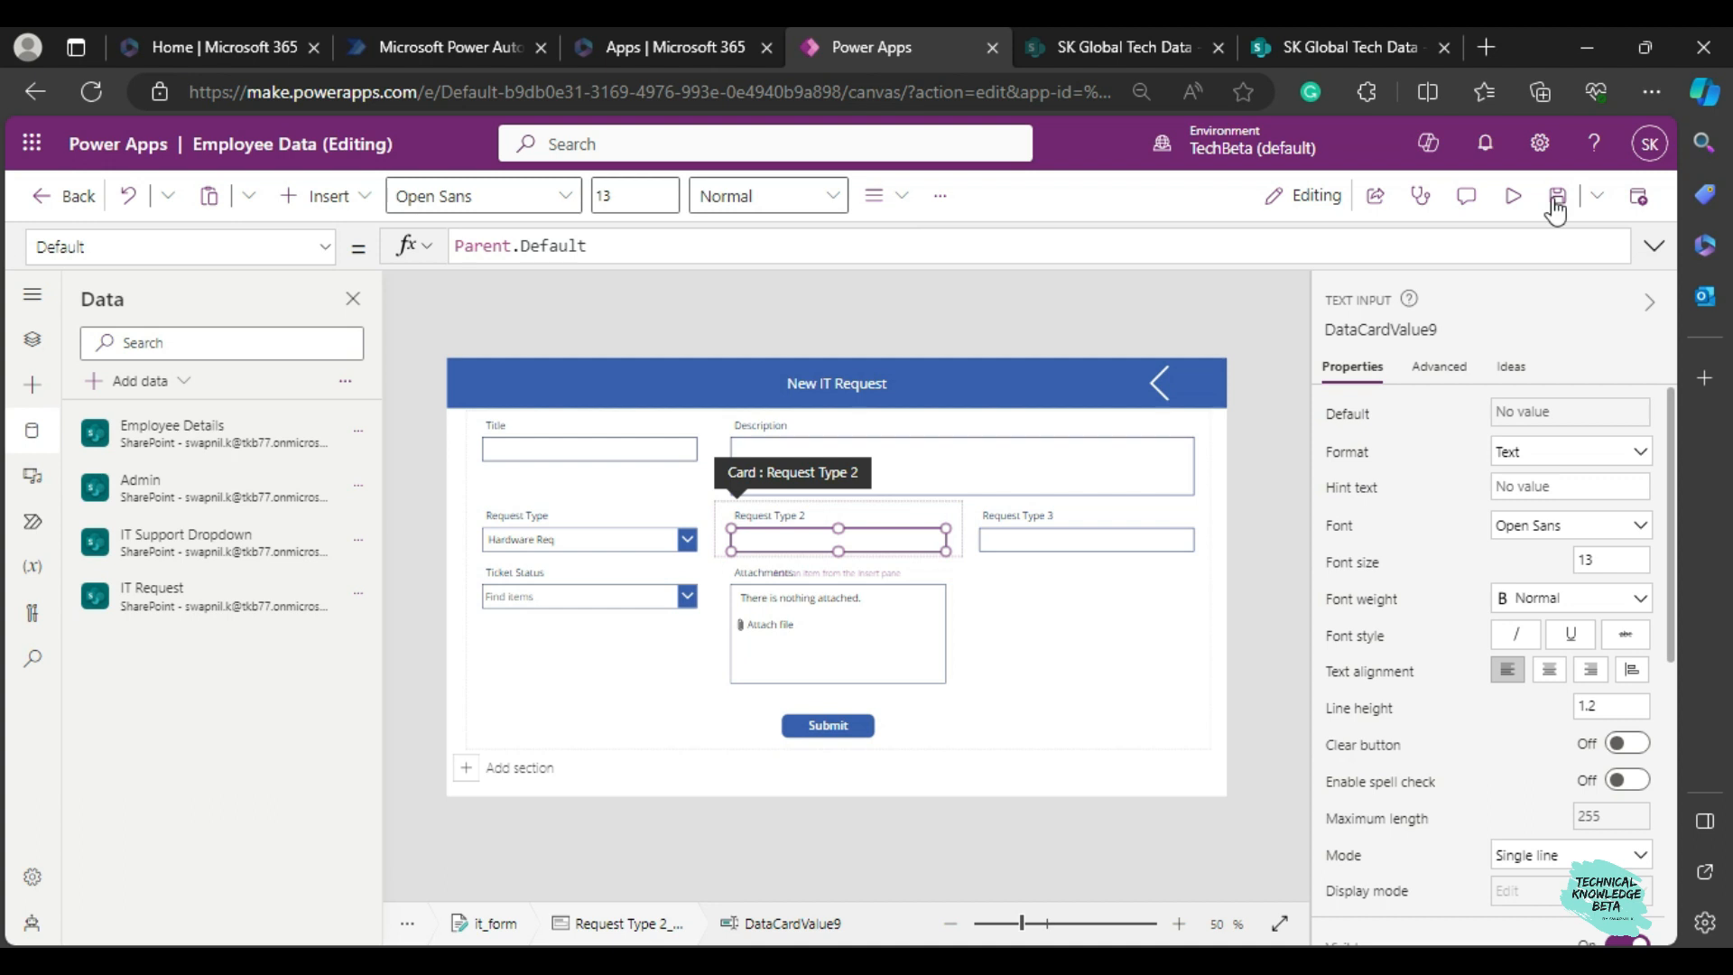
left_click(1439, 366)
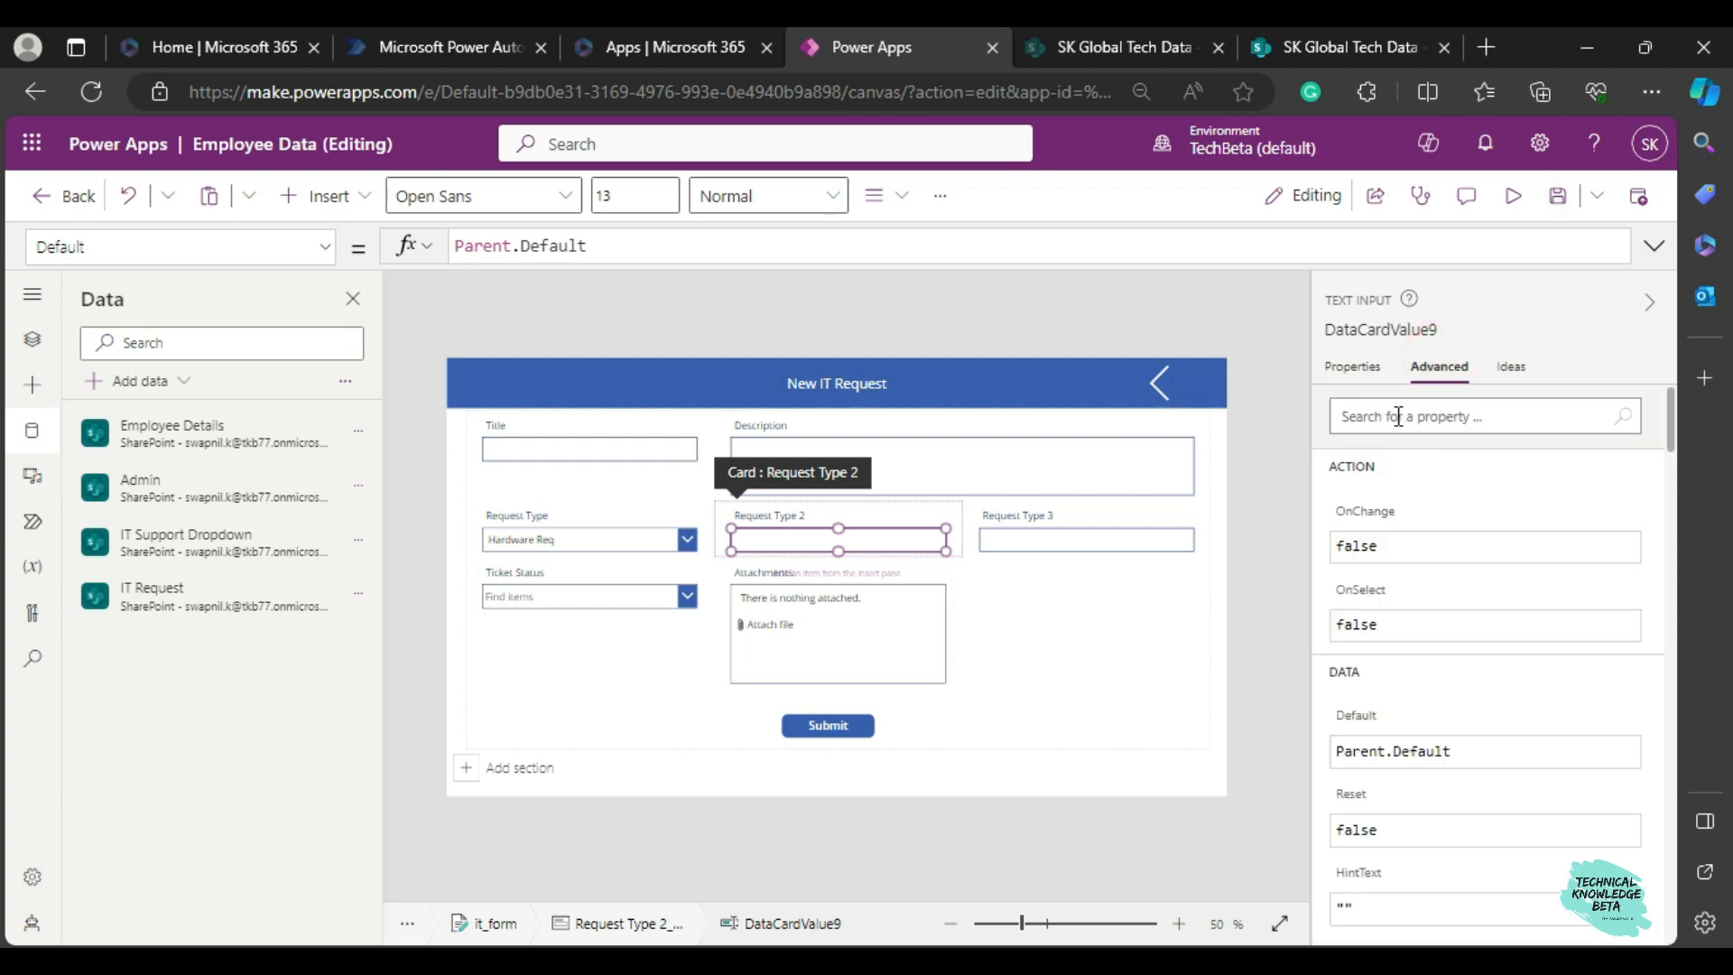
left_click(1350, 370)
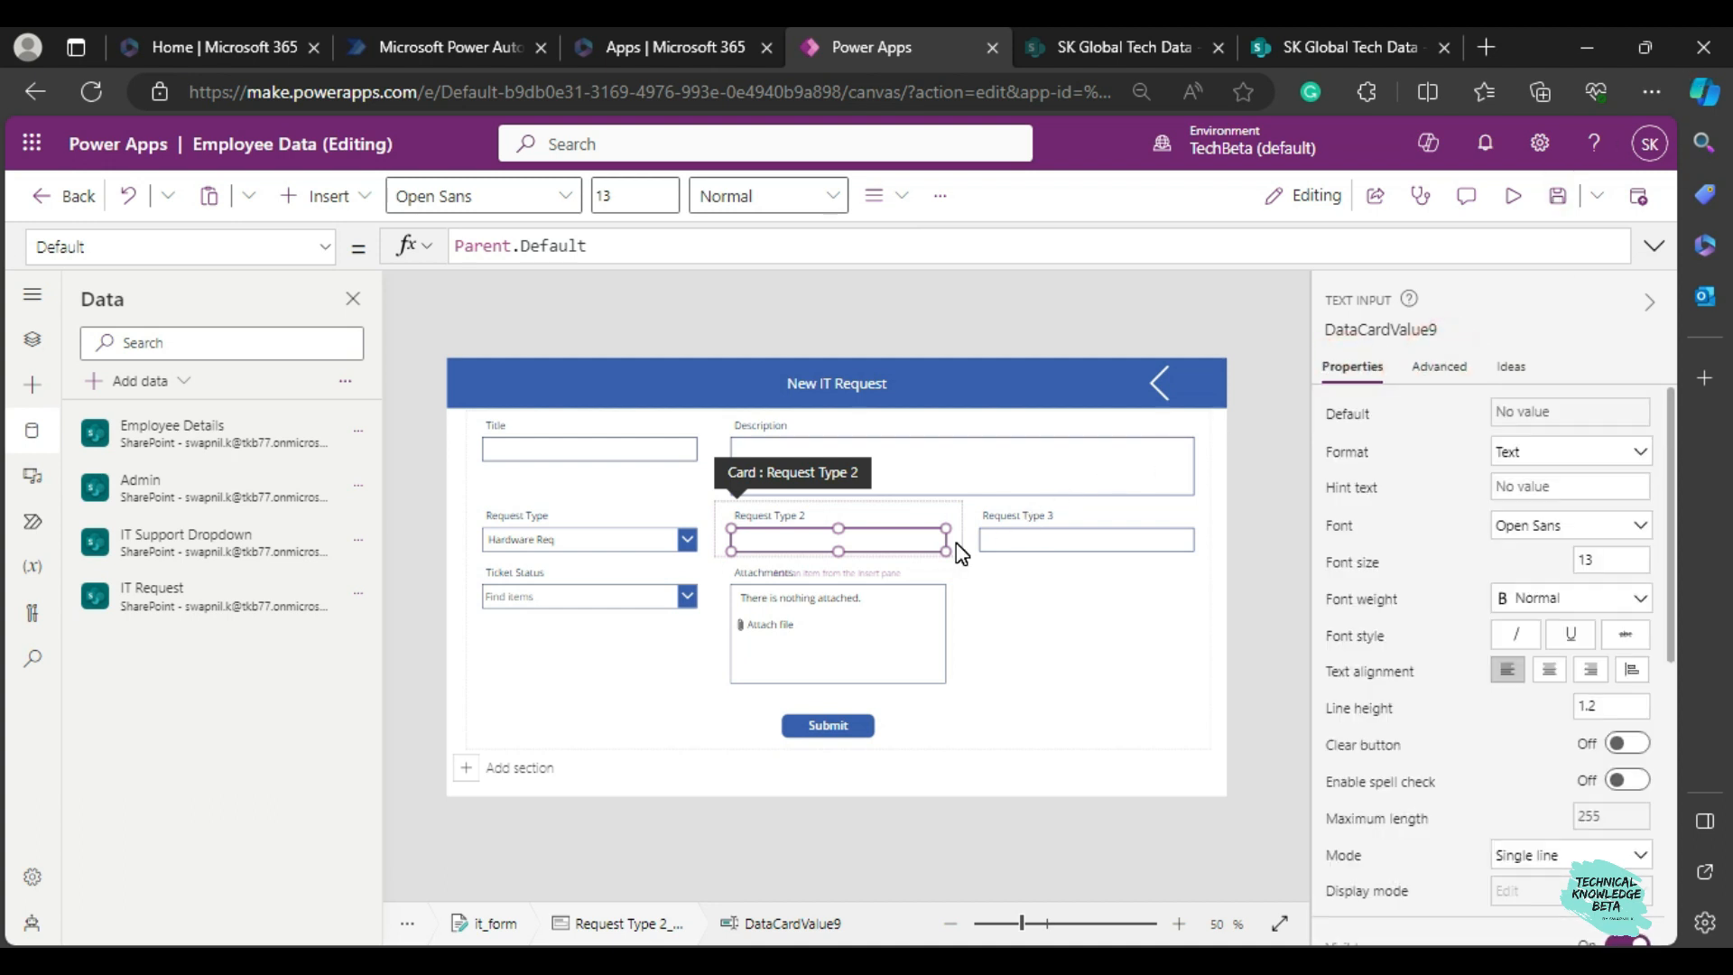
left_click(983, 588)
left_click(894, 542)
left_click(893, 542)
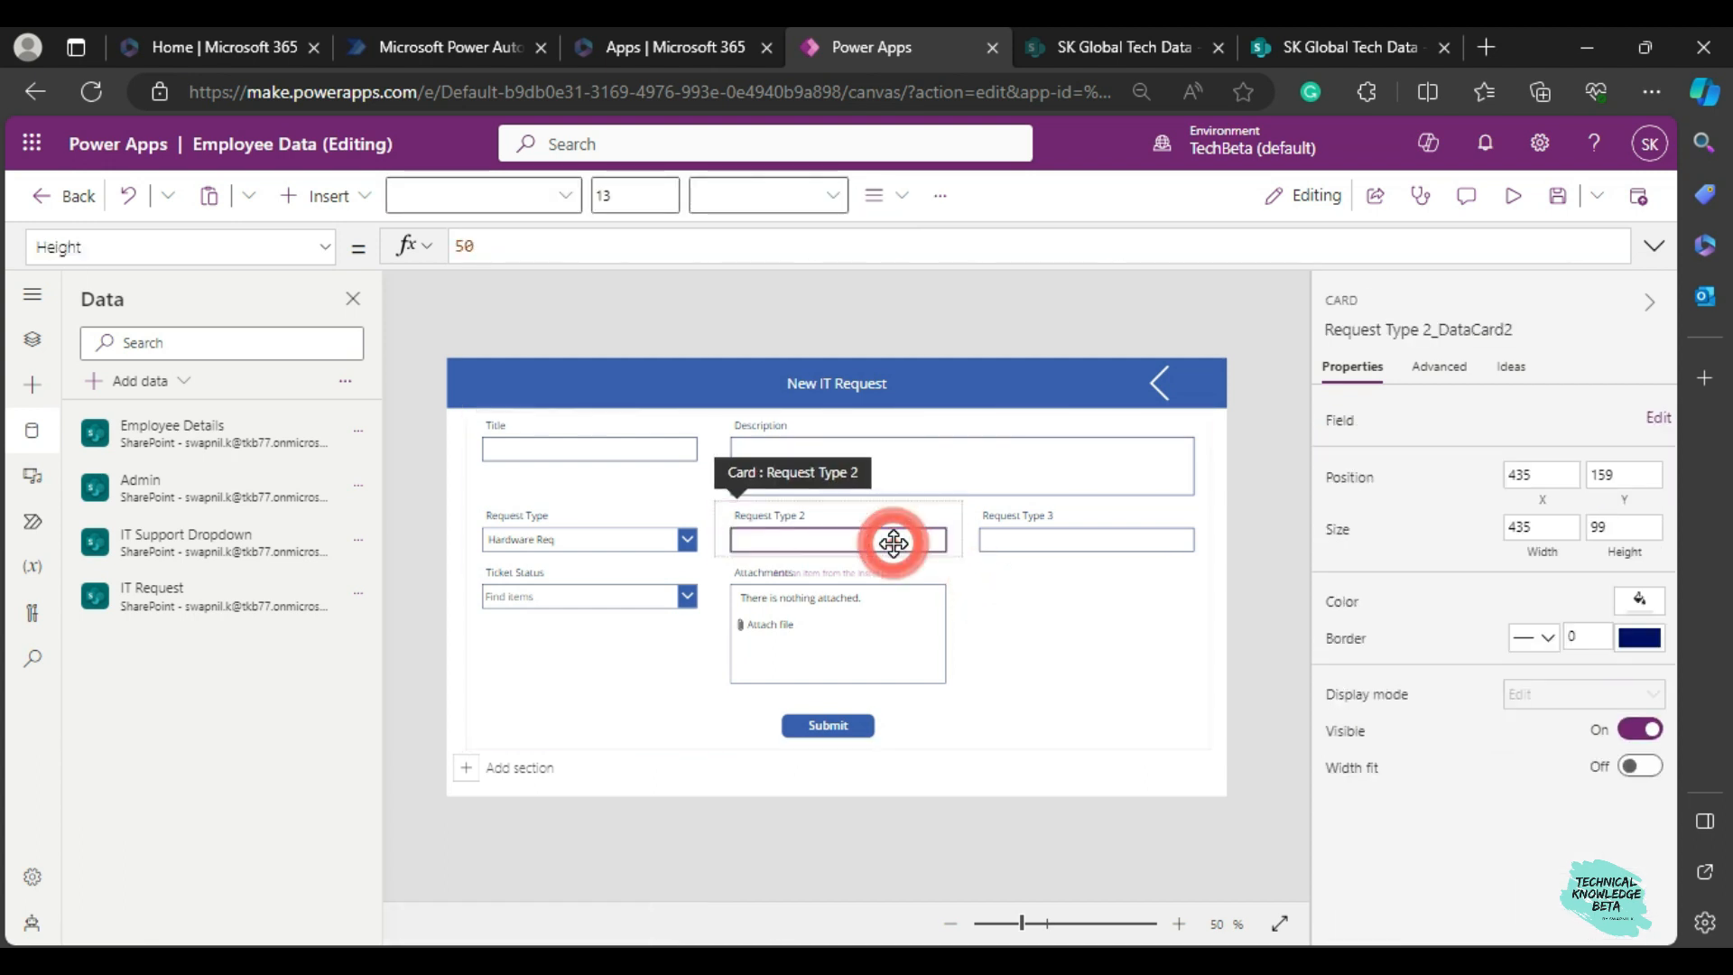
key("Delete")
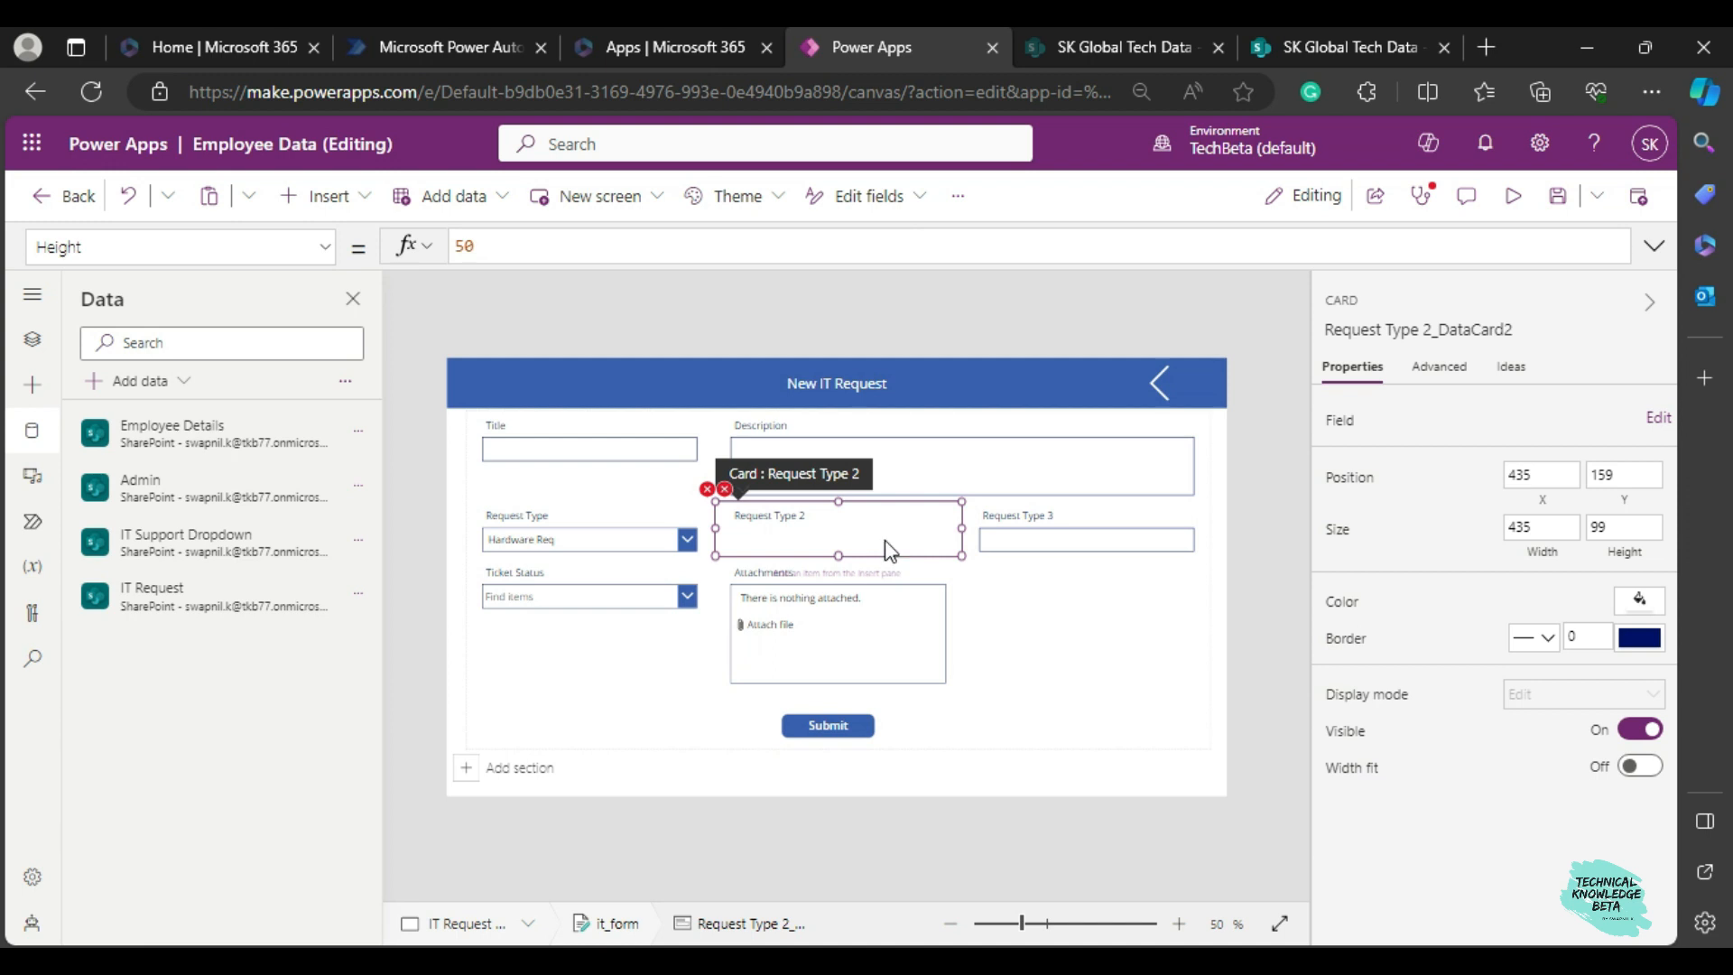
Insert a Drop down control into the Request Type 2 card.
left_click(330, 196)
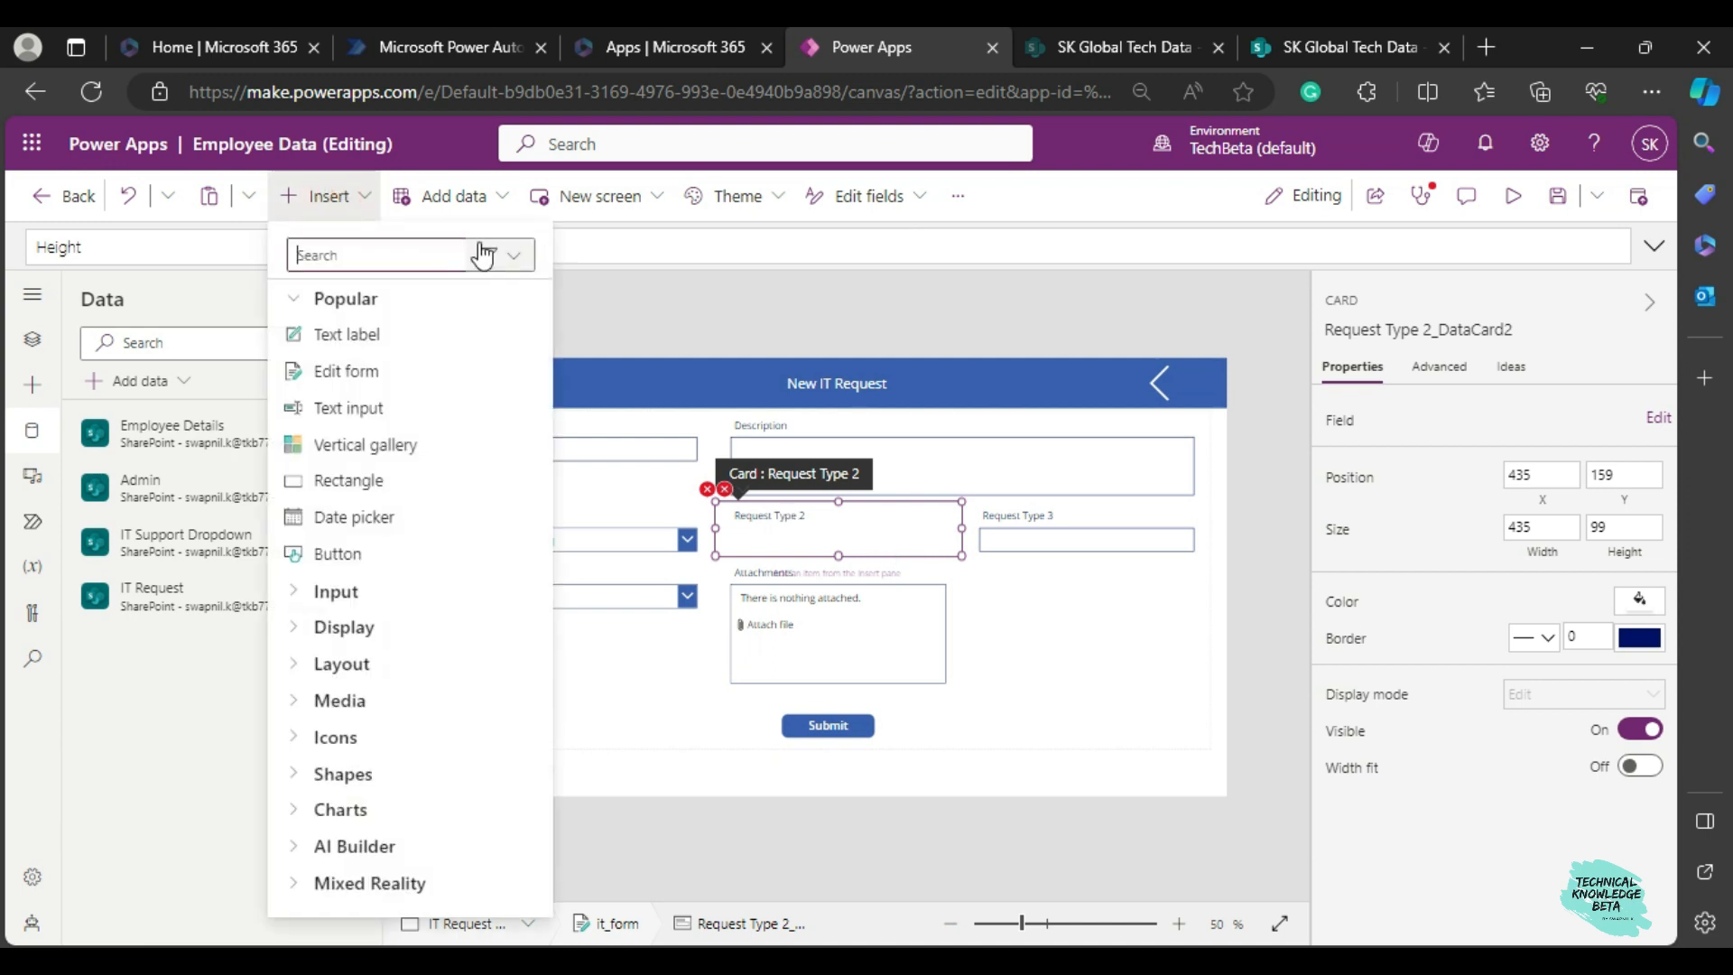
left_click(388, 253)
type("drop")
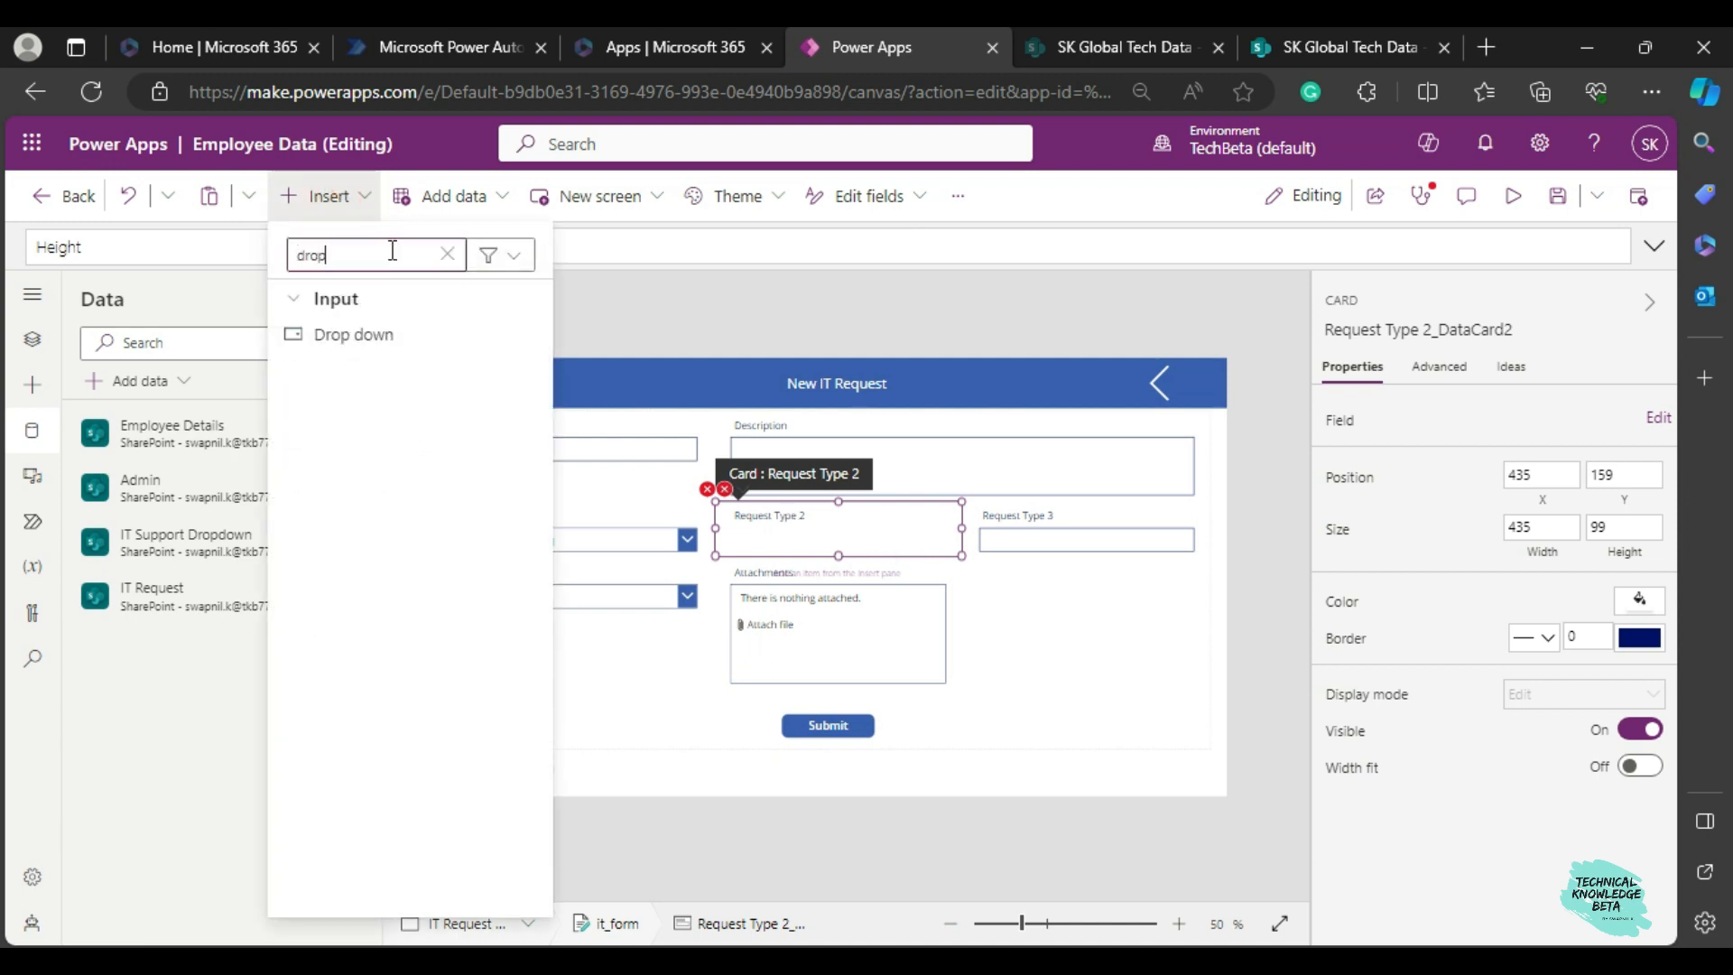
left_click(348, 334)
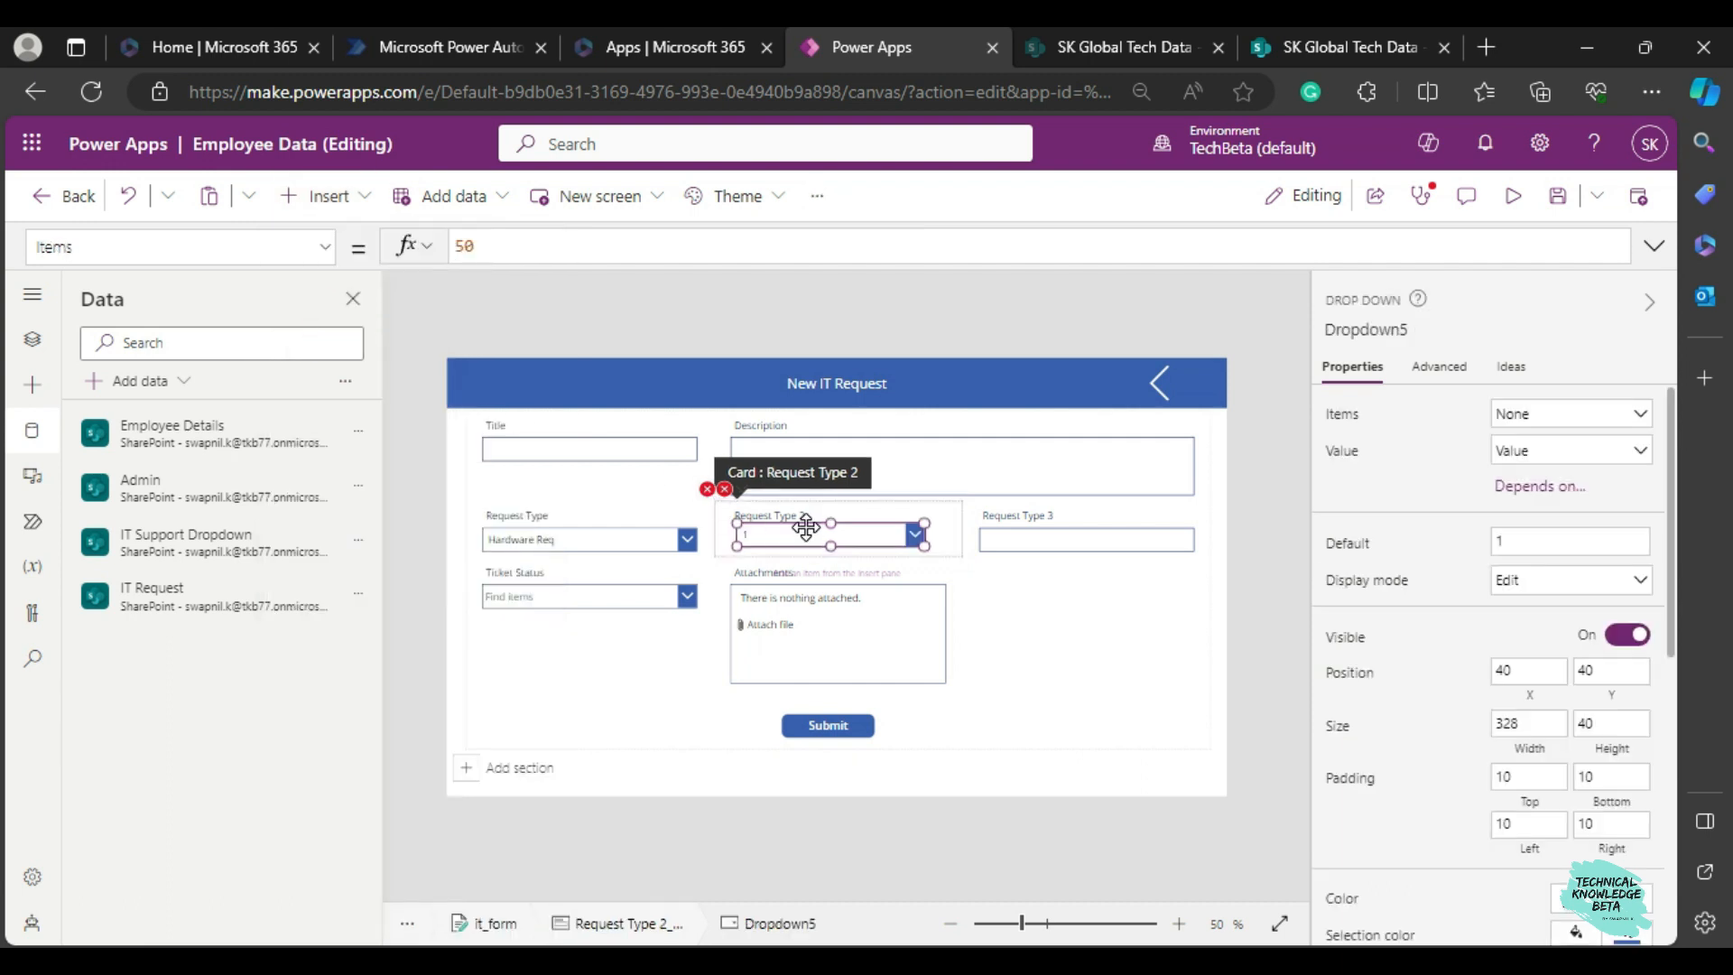
Position the Request Type 2 dropdown at X 30, Y 49 and set its width to 375.
scroll(1481, 569, "down", 2)
scroll(1526, 619, "up", 2)
left_click(1530, 669)
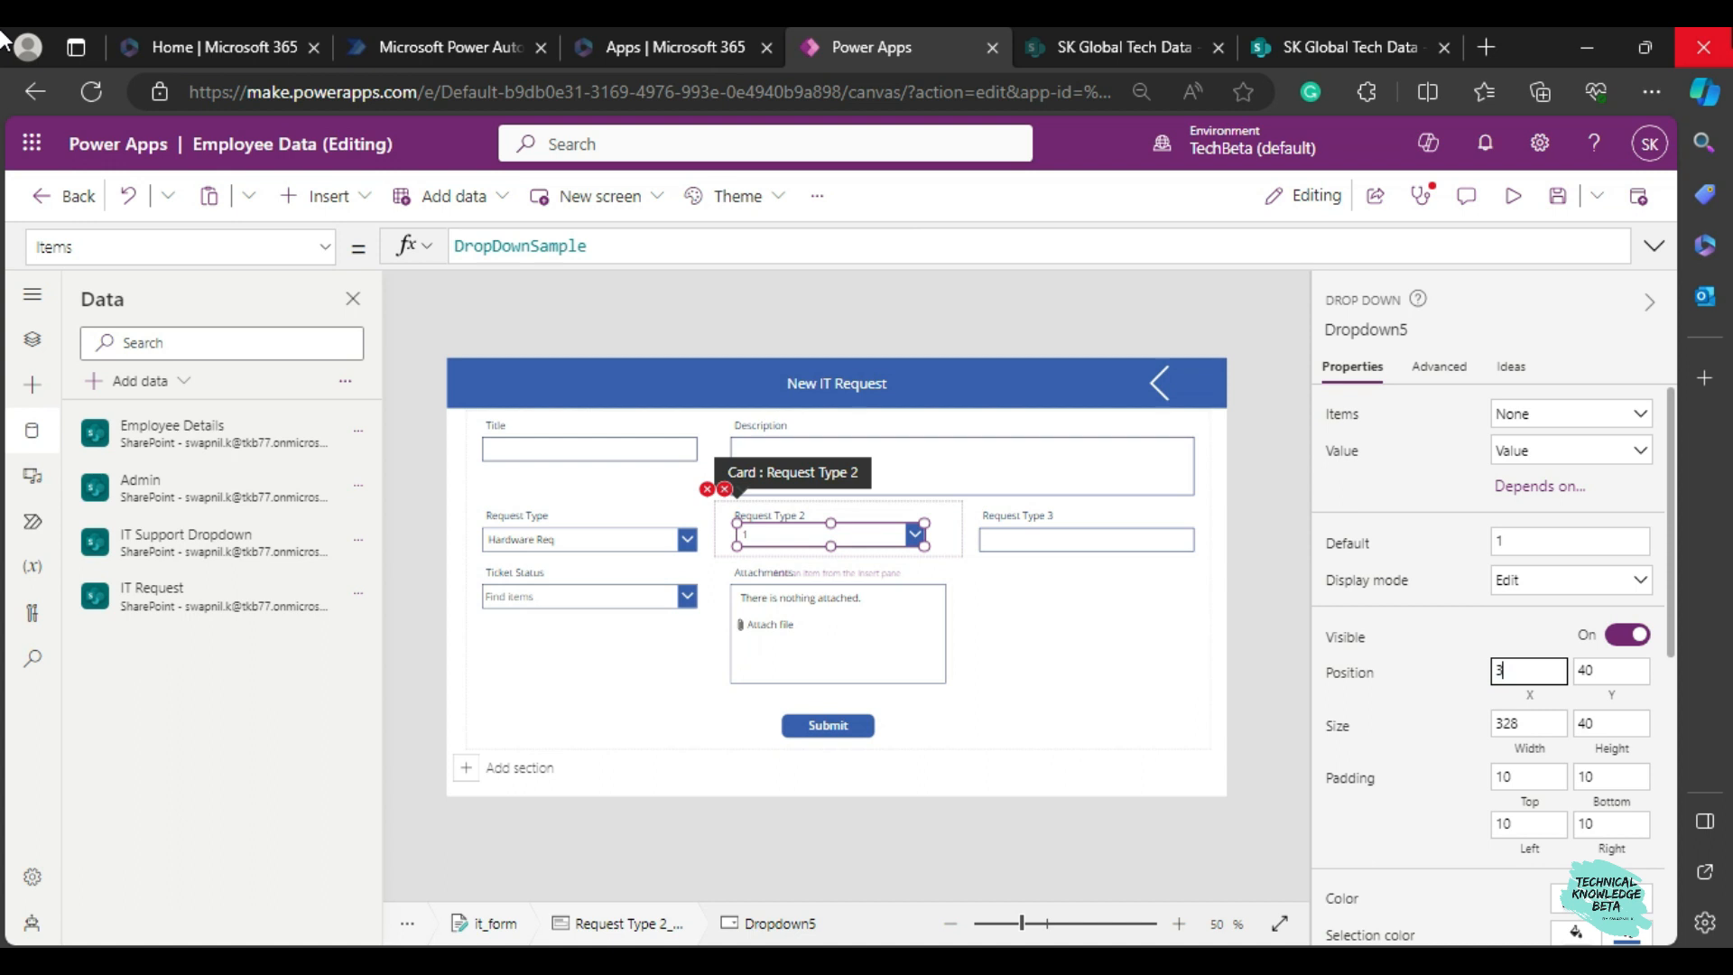
type("3")
left_click(1603, 670)
type("4")
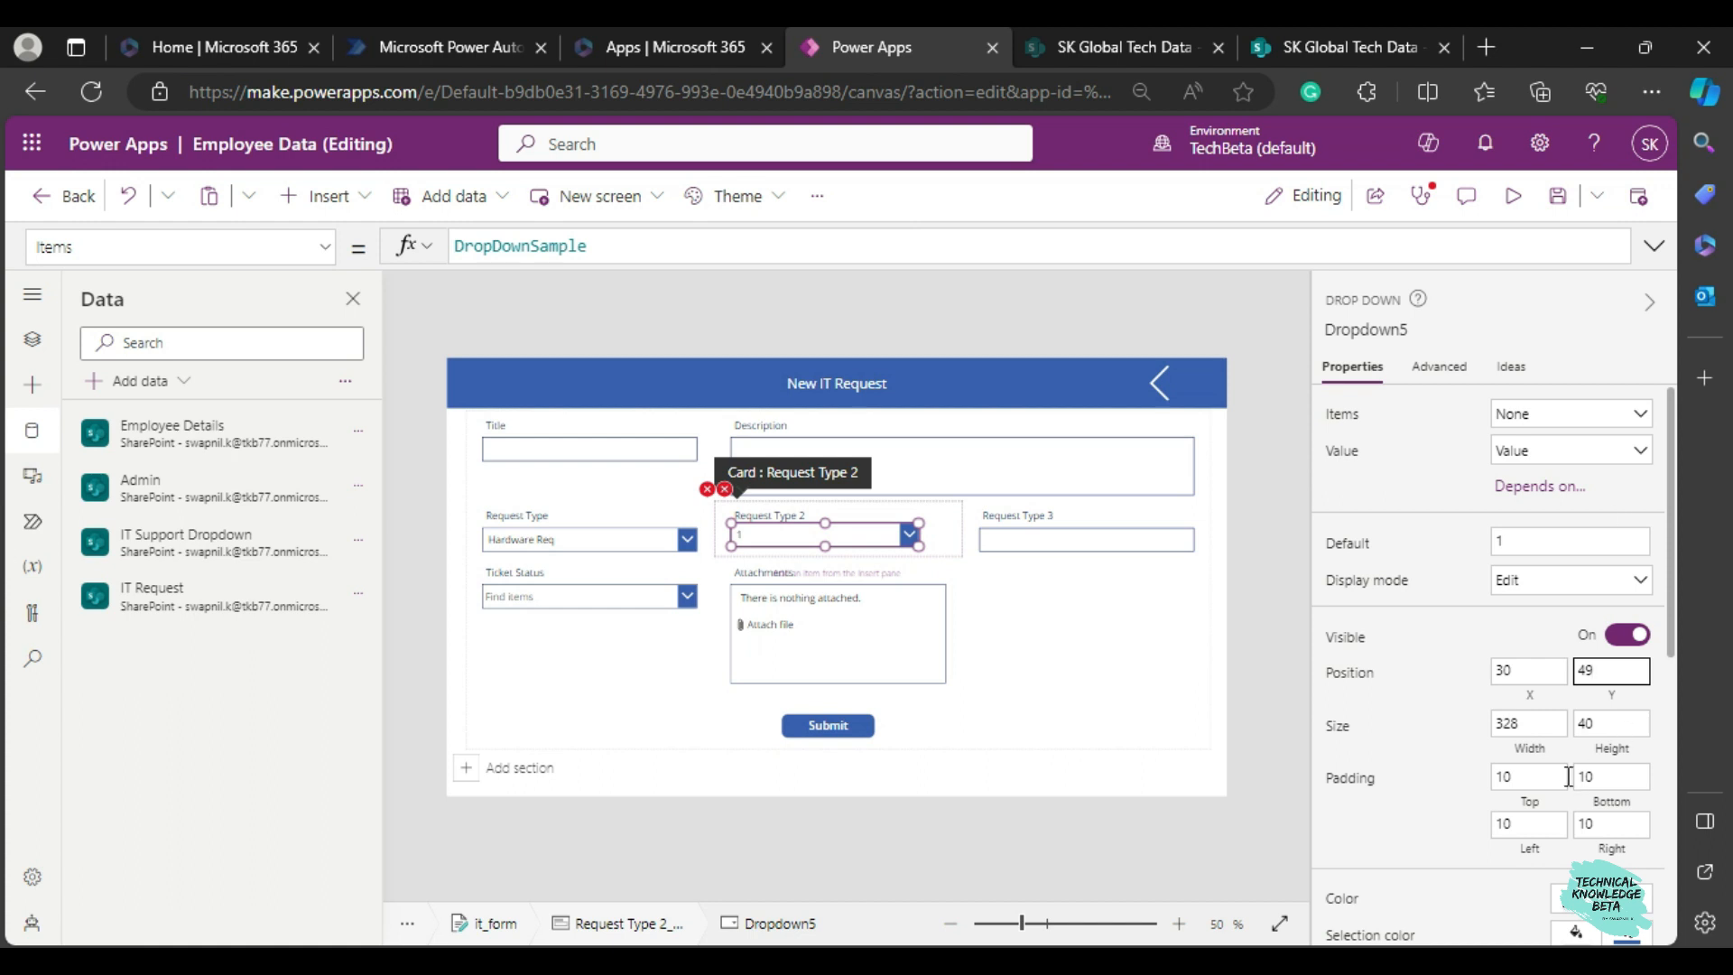
left_click(1535, 723)
type("375")
left_click(1471, 719)
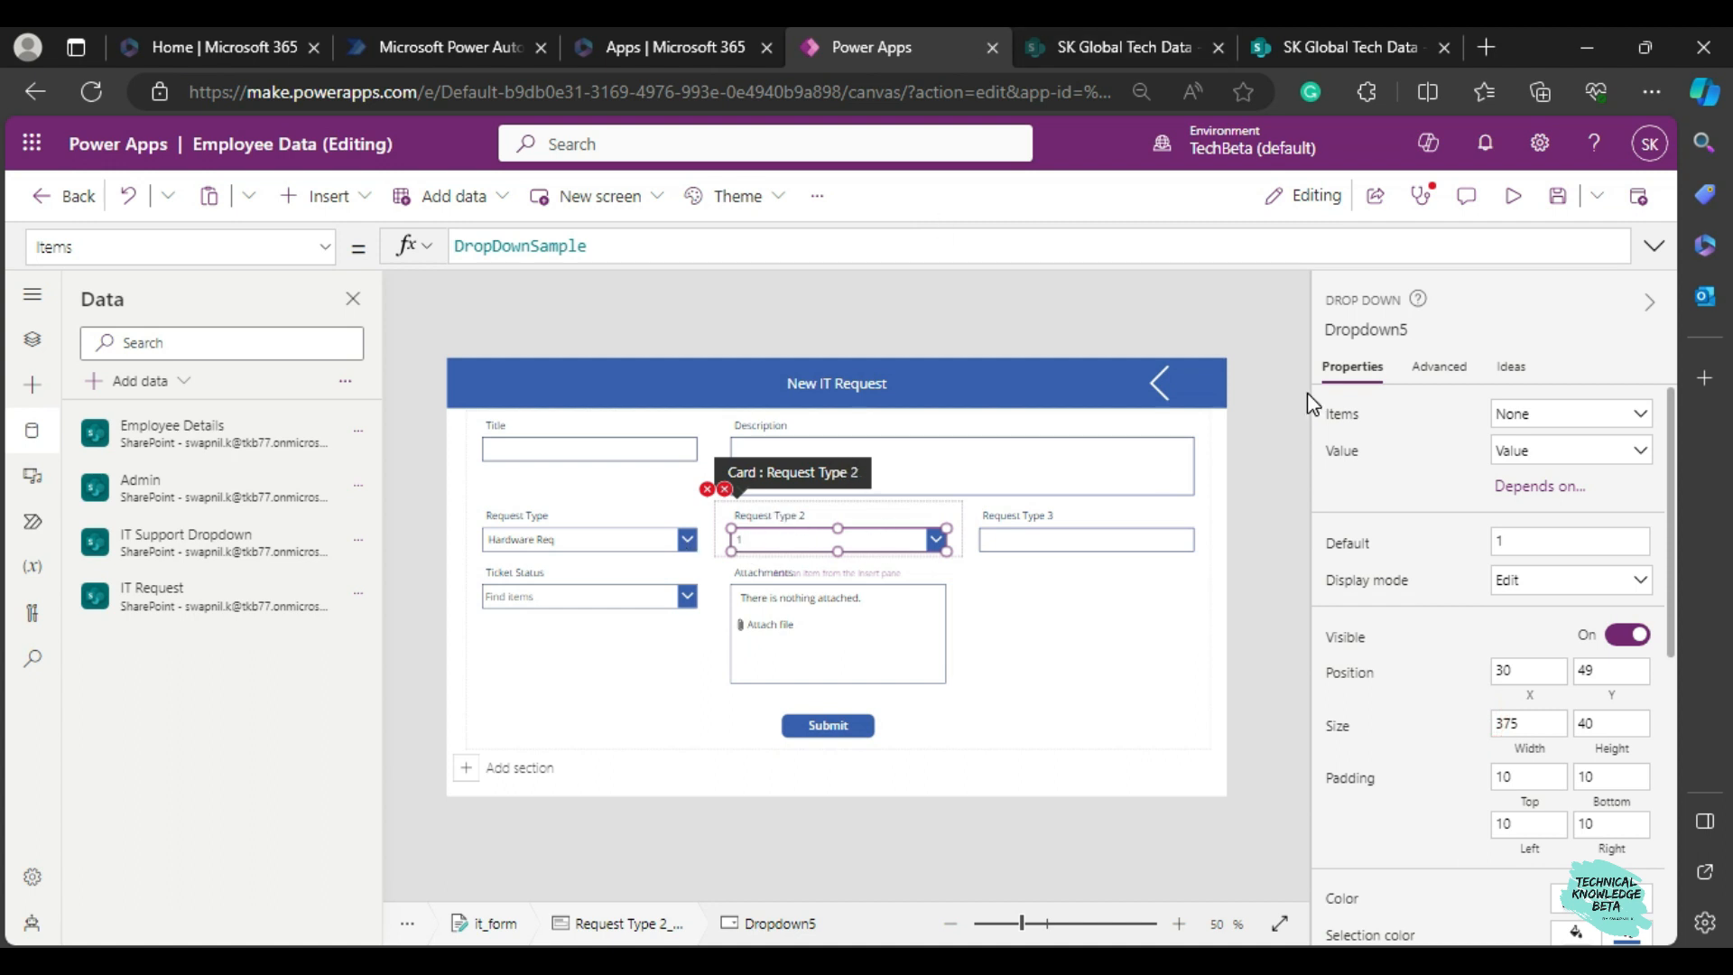
Rename the Request Type 2 dropdown to drp2.
left_click(1354, 326)
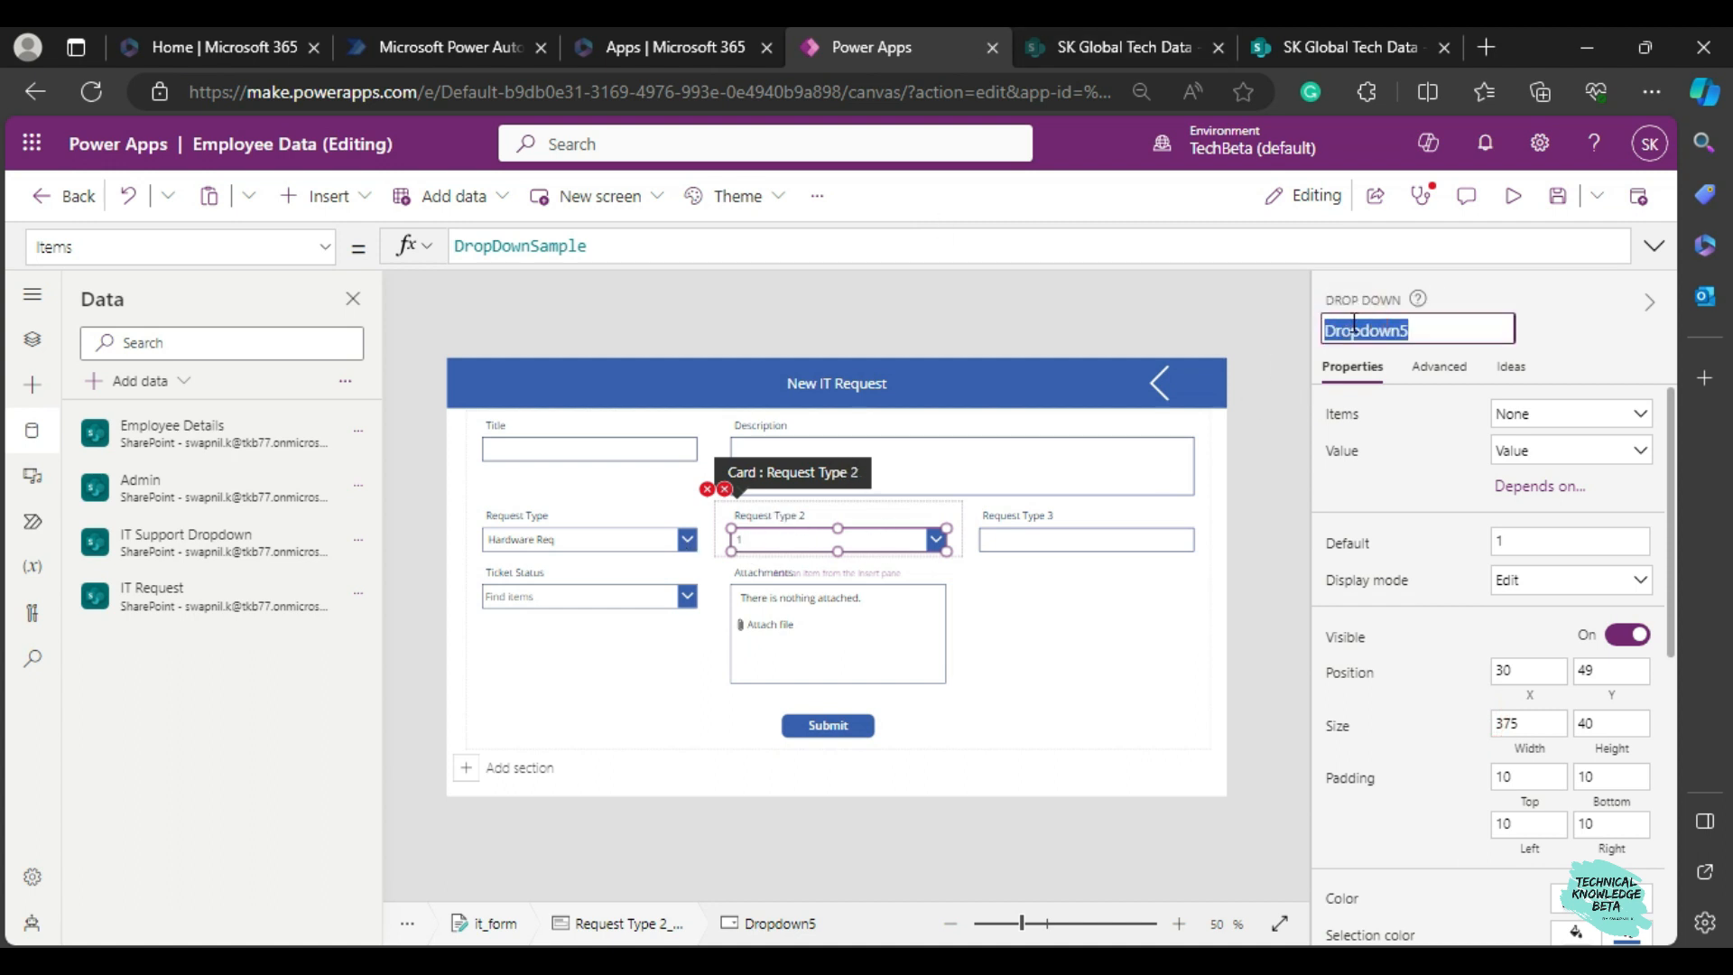
type("drp")
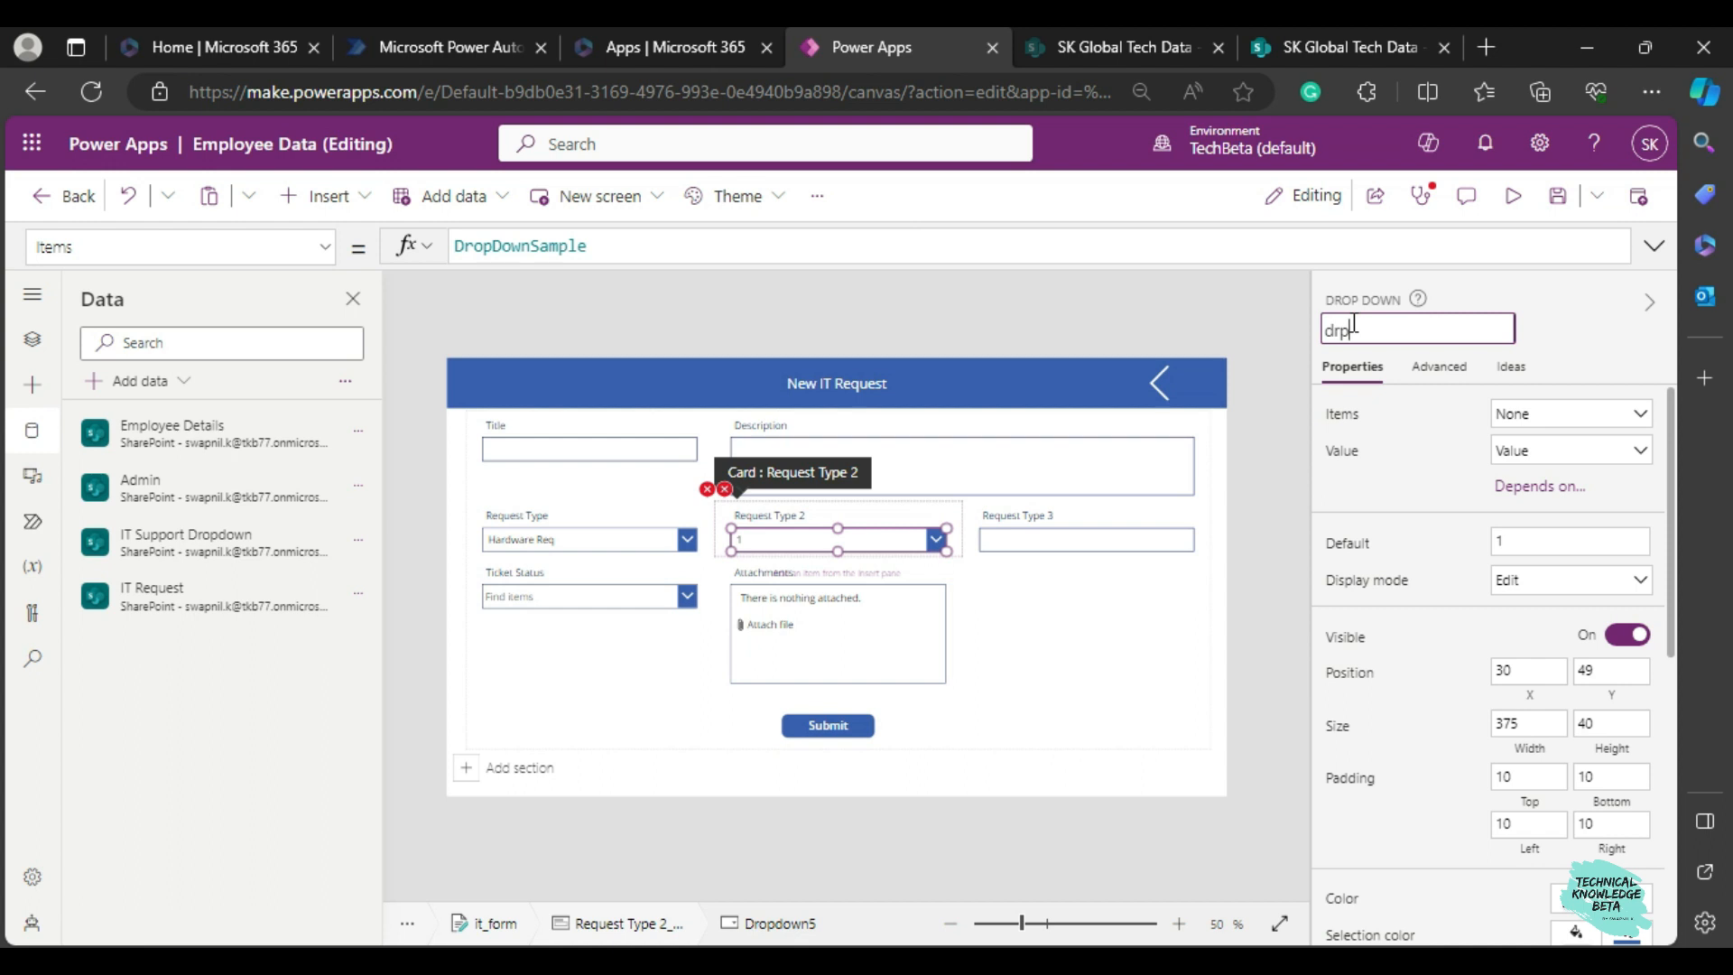
type("2")
left_click(1251, 316)
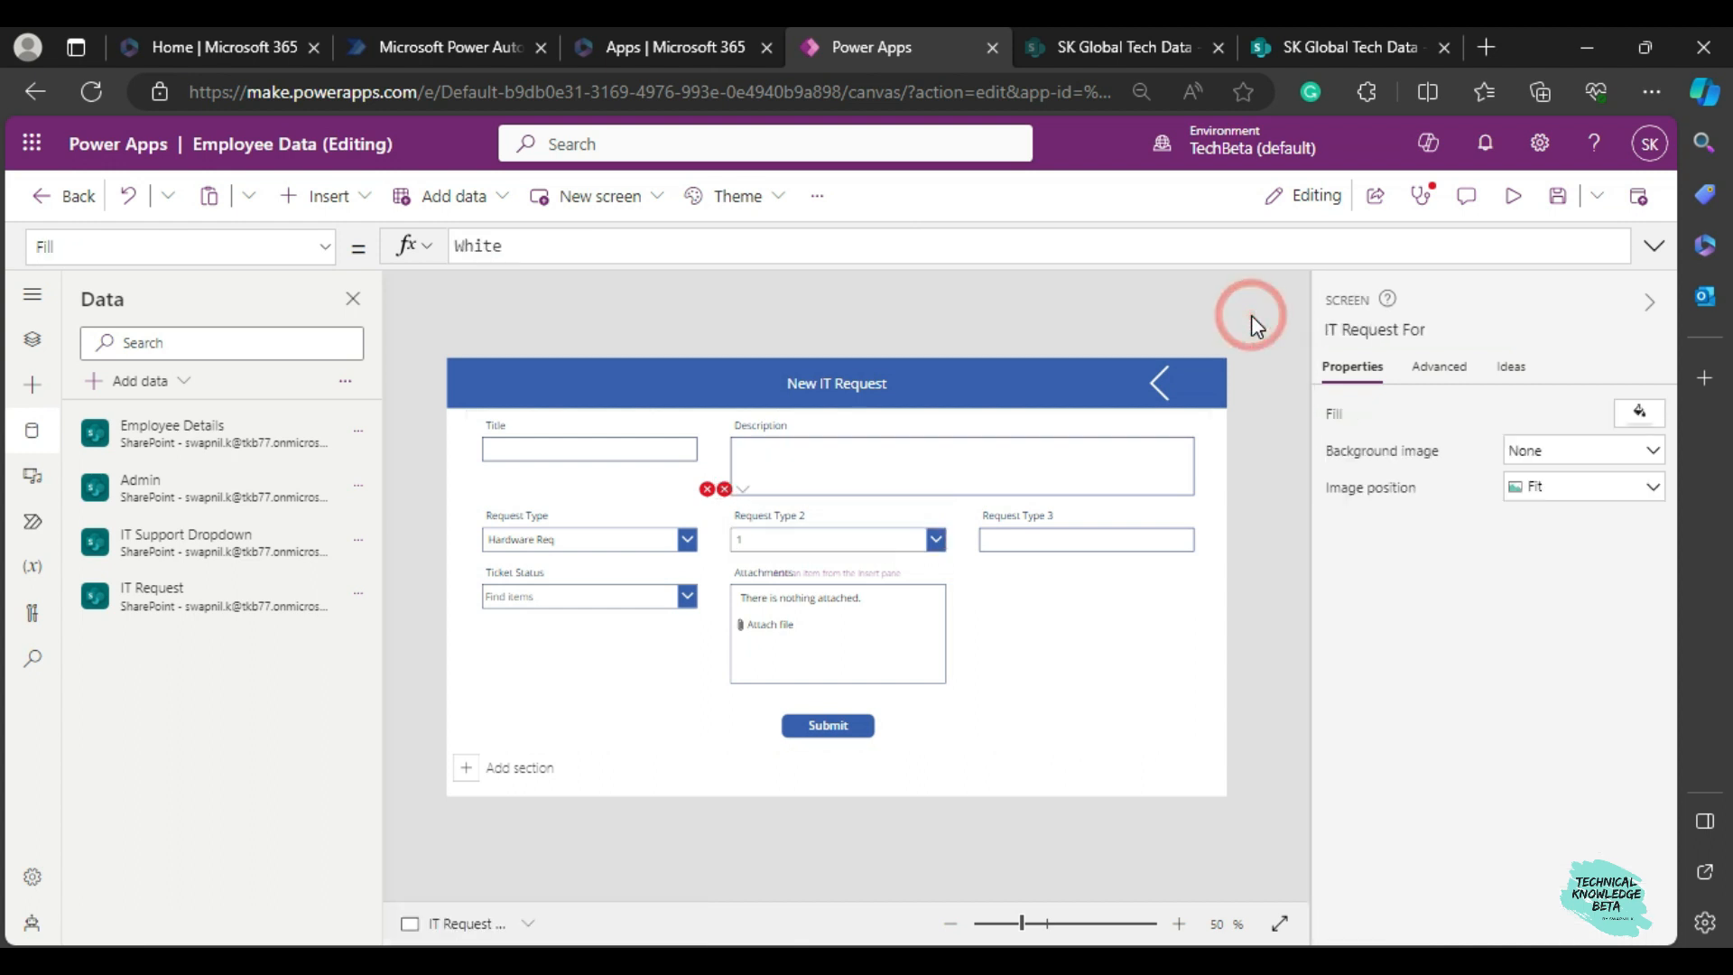
Set the Update property of the Request Type 2 card to drp2.Selected.Value.
left_click(805, 545)
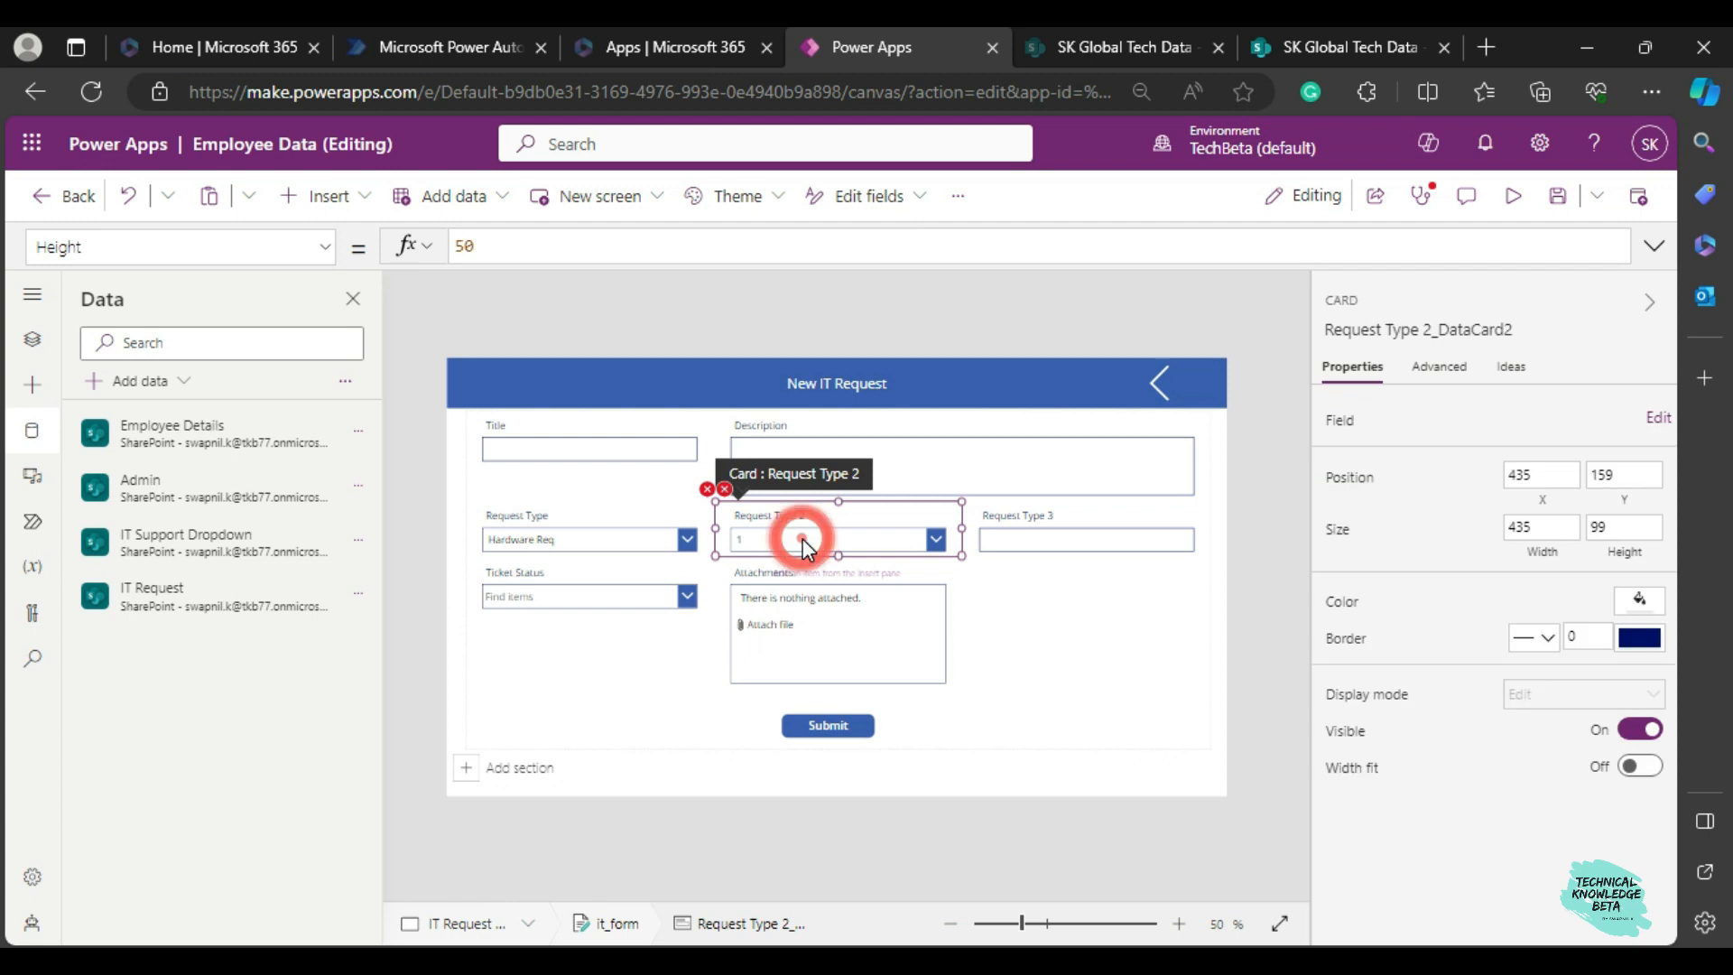
left_click(708, 489)
left_click(741, 520)
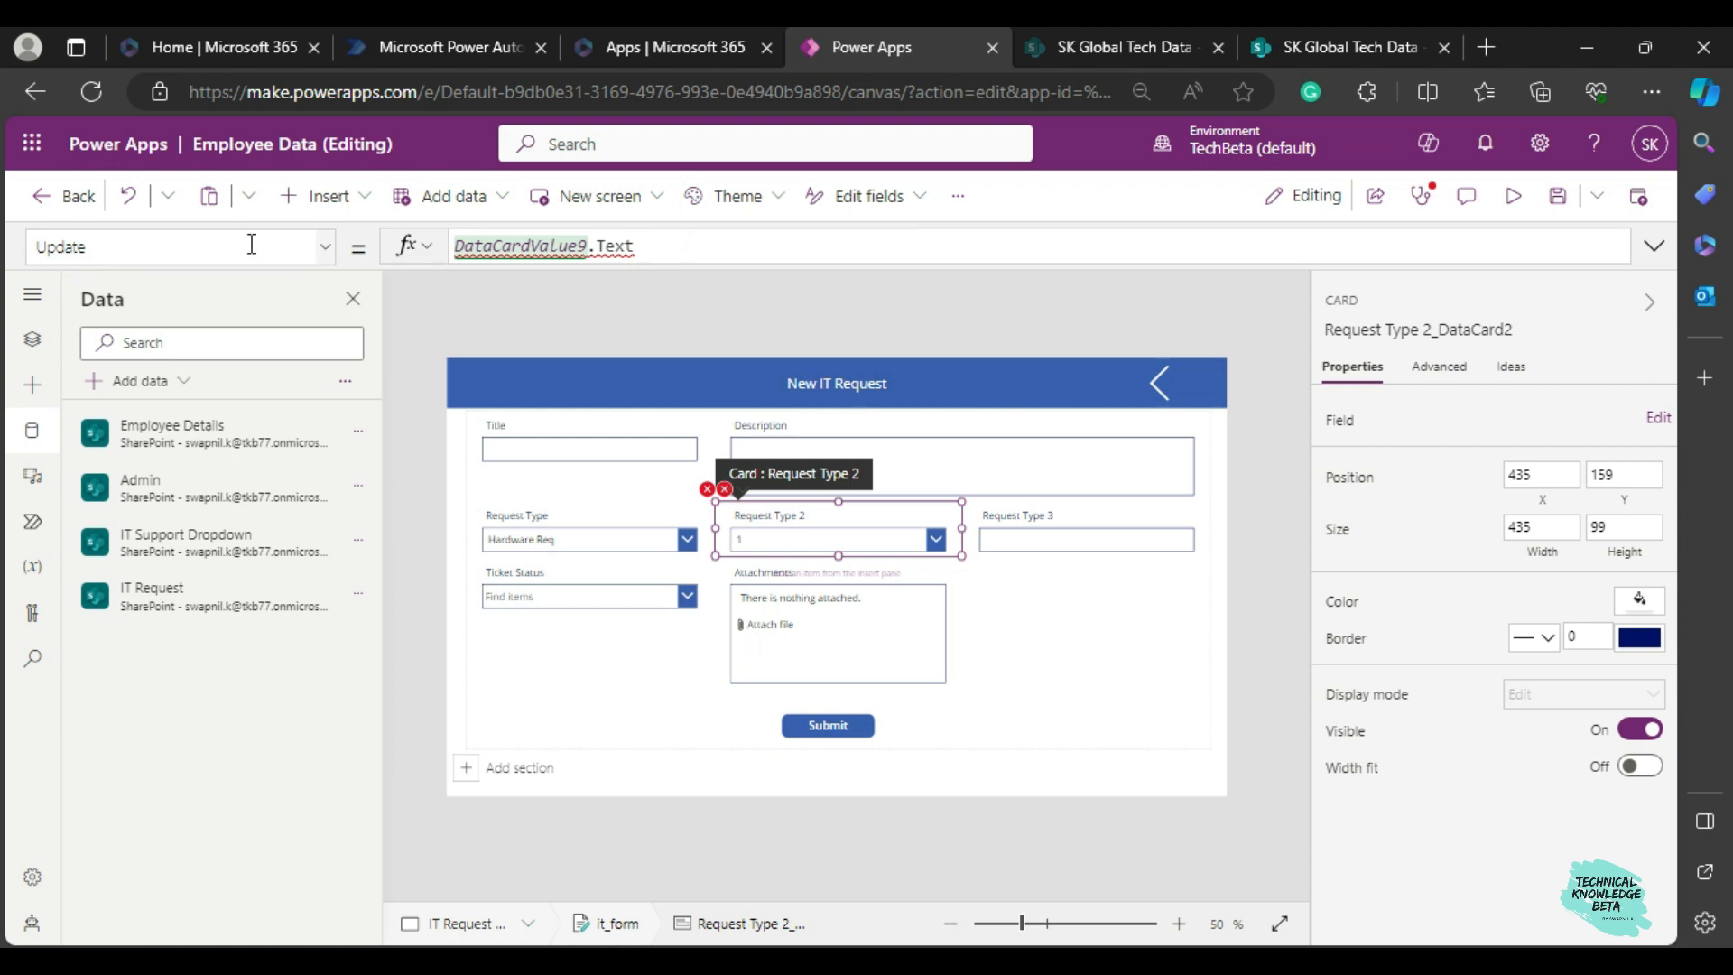
triple_click(722, 241)
key("BackSpace")
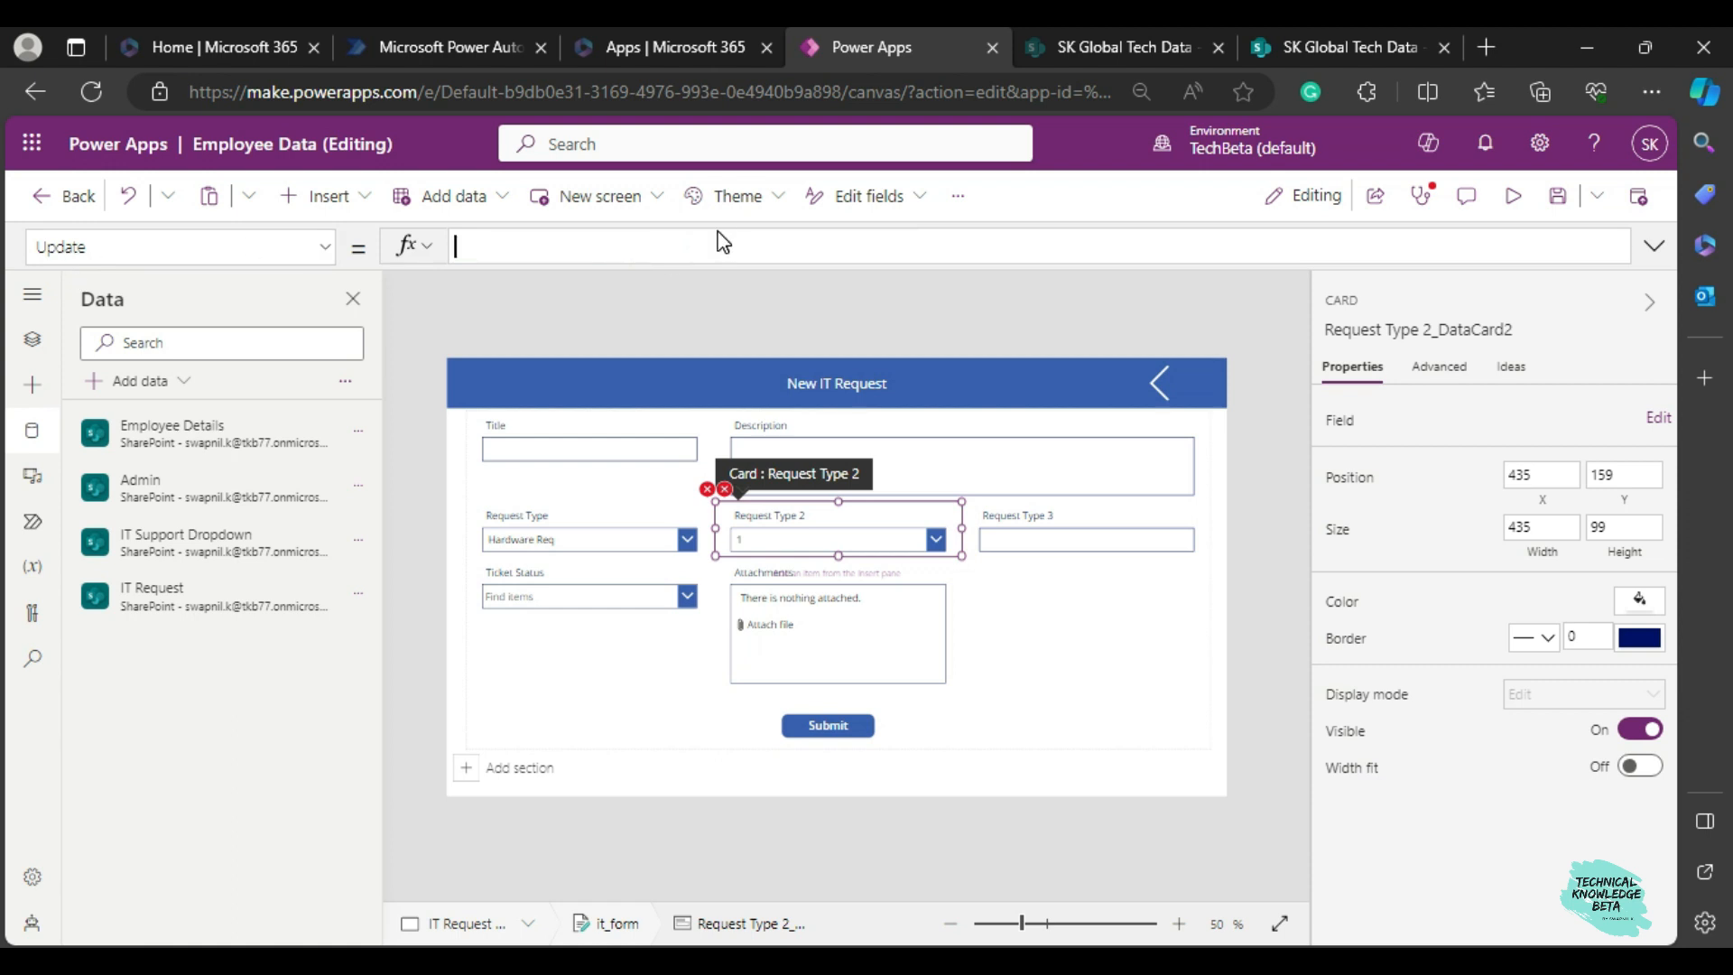
type("drp")
key("Down")
key("Down")
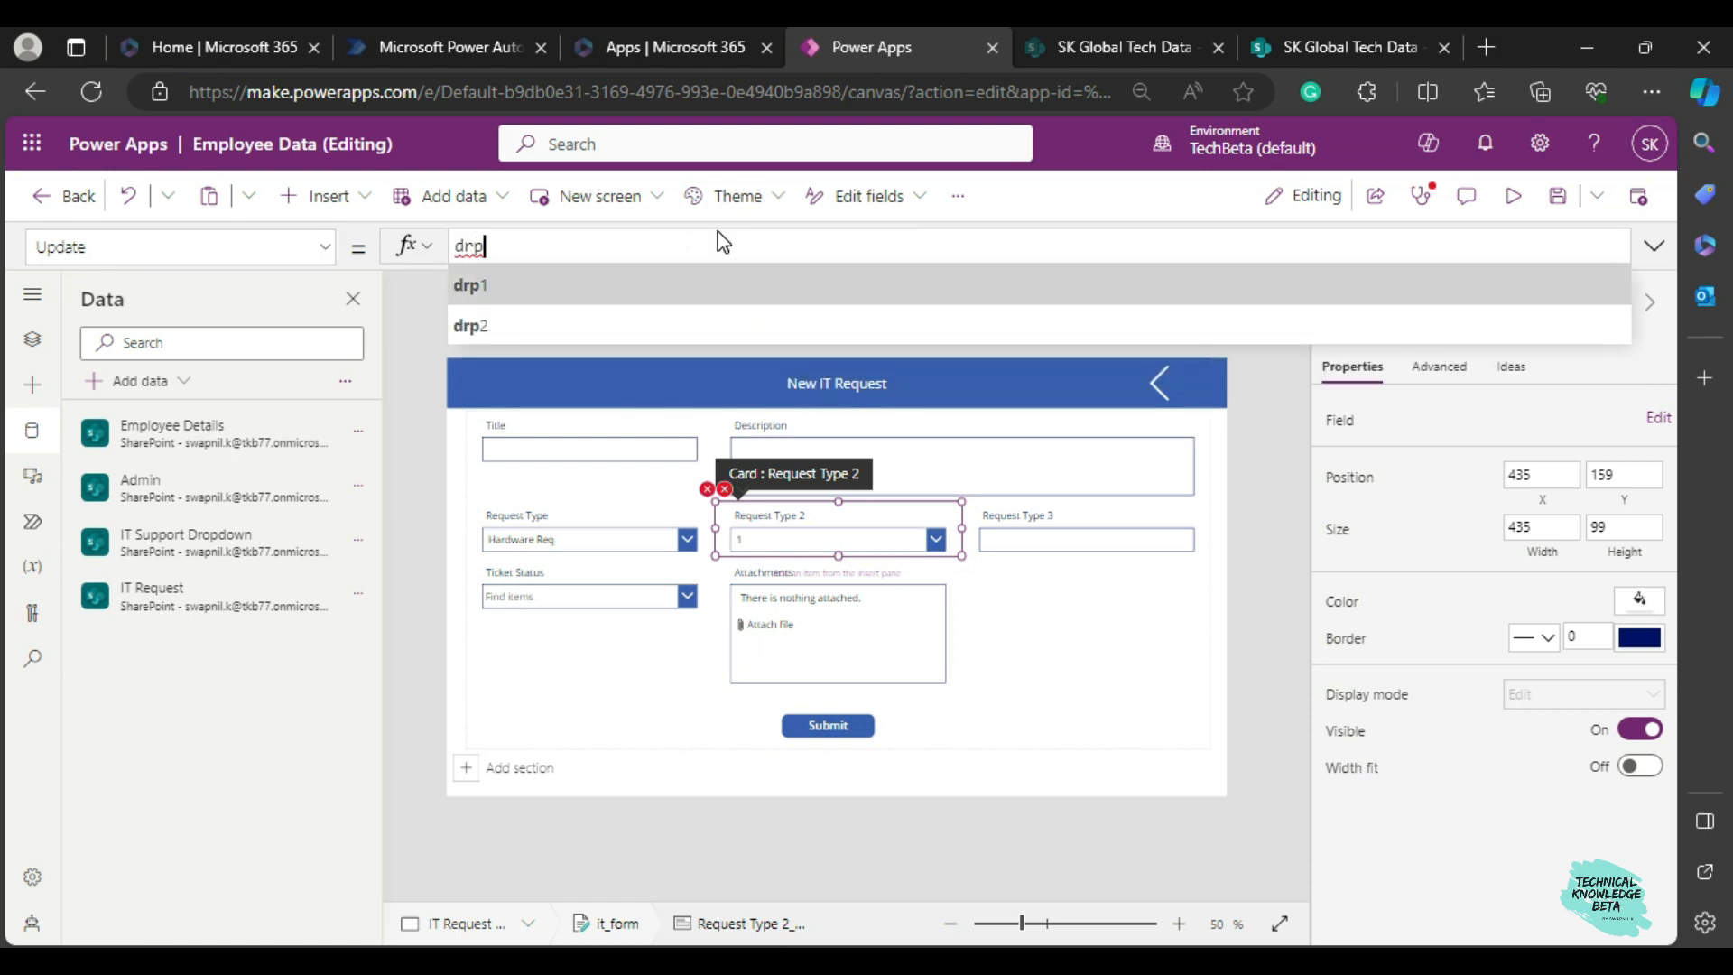
key("Return")
type(".selected")
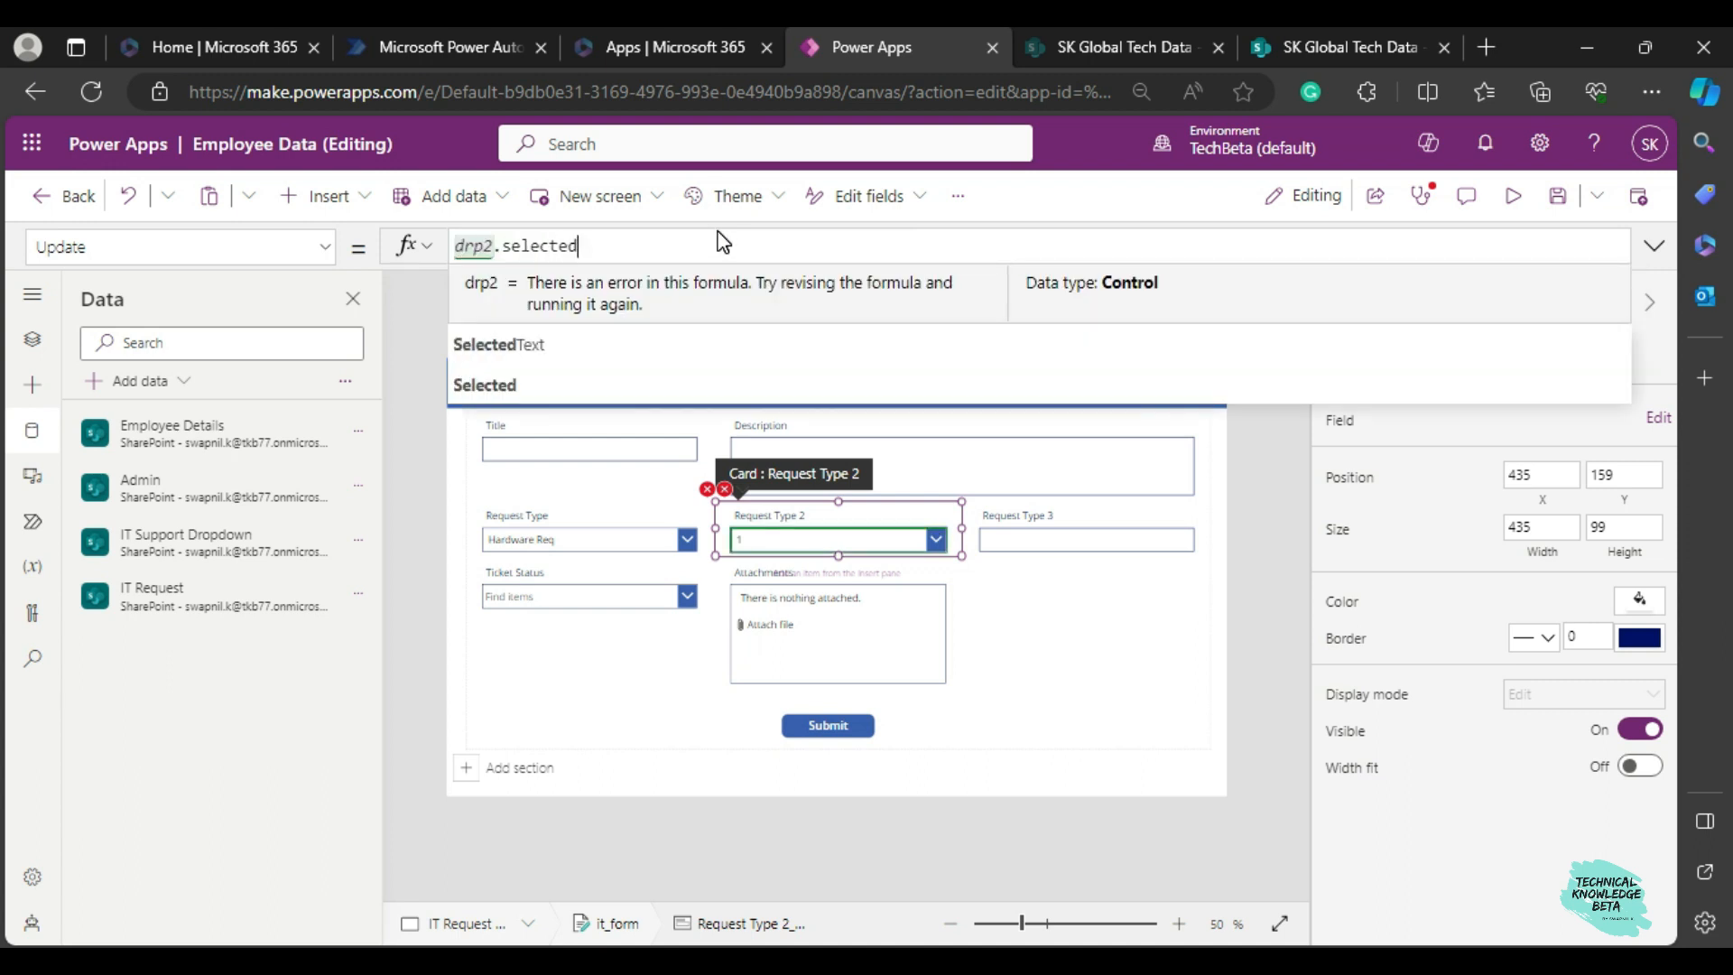
key("Tab")
type(".value")
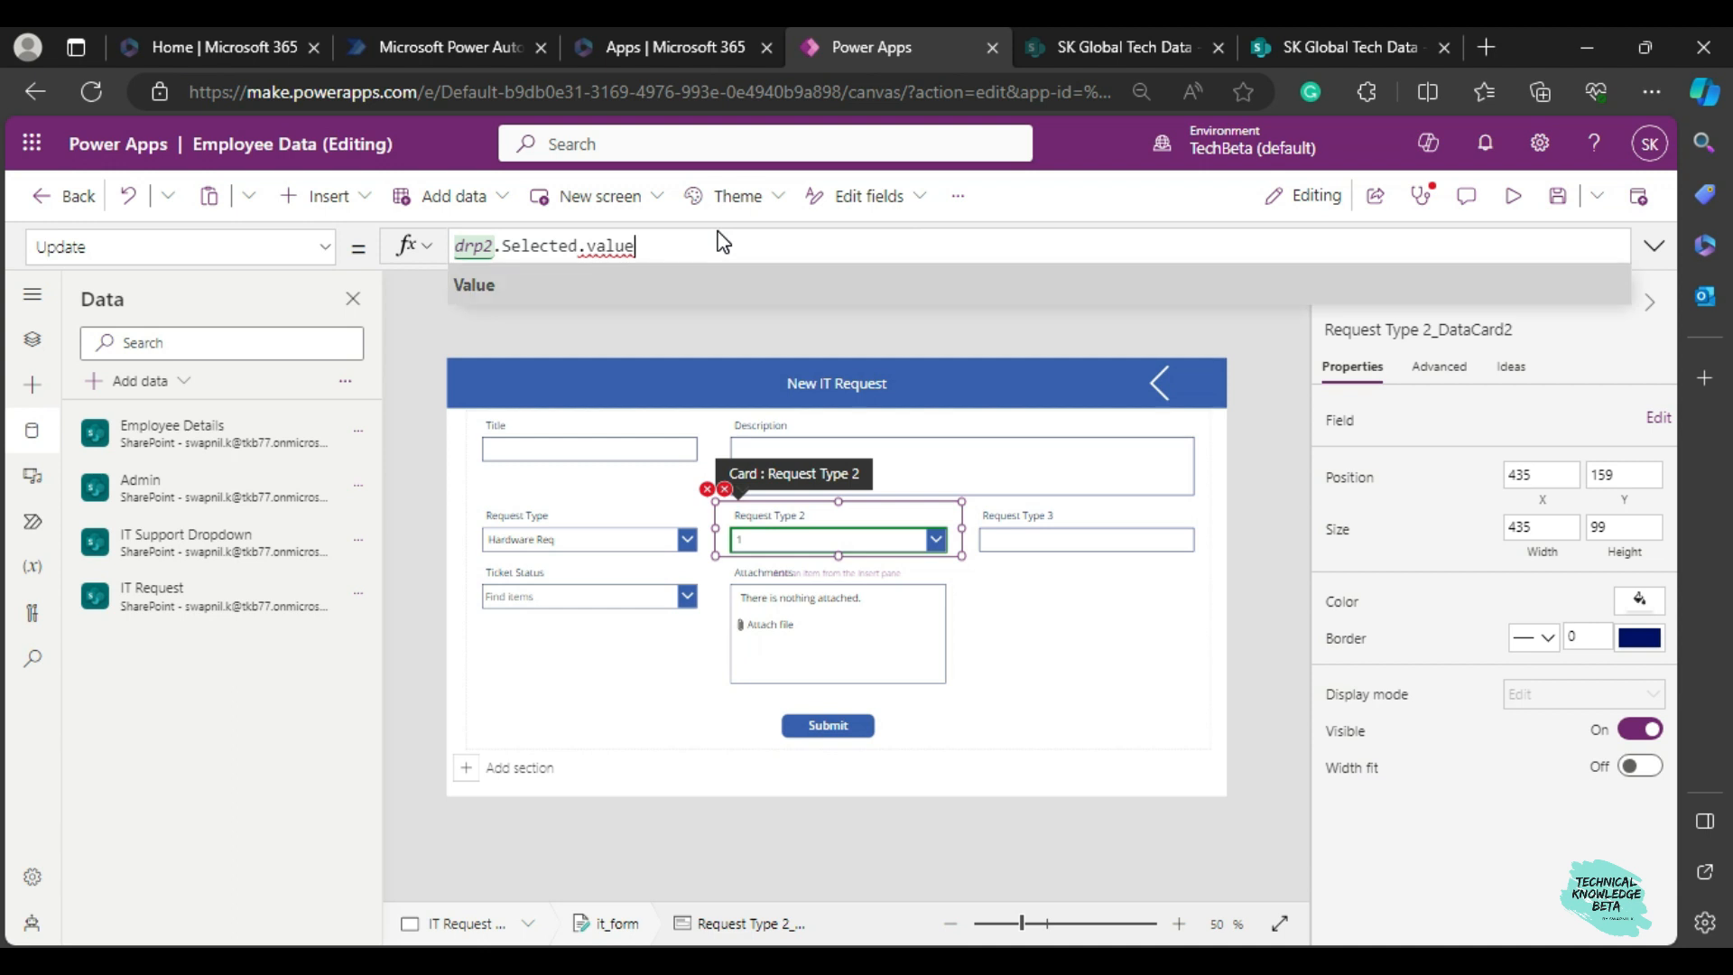
key("Tab")
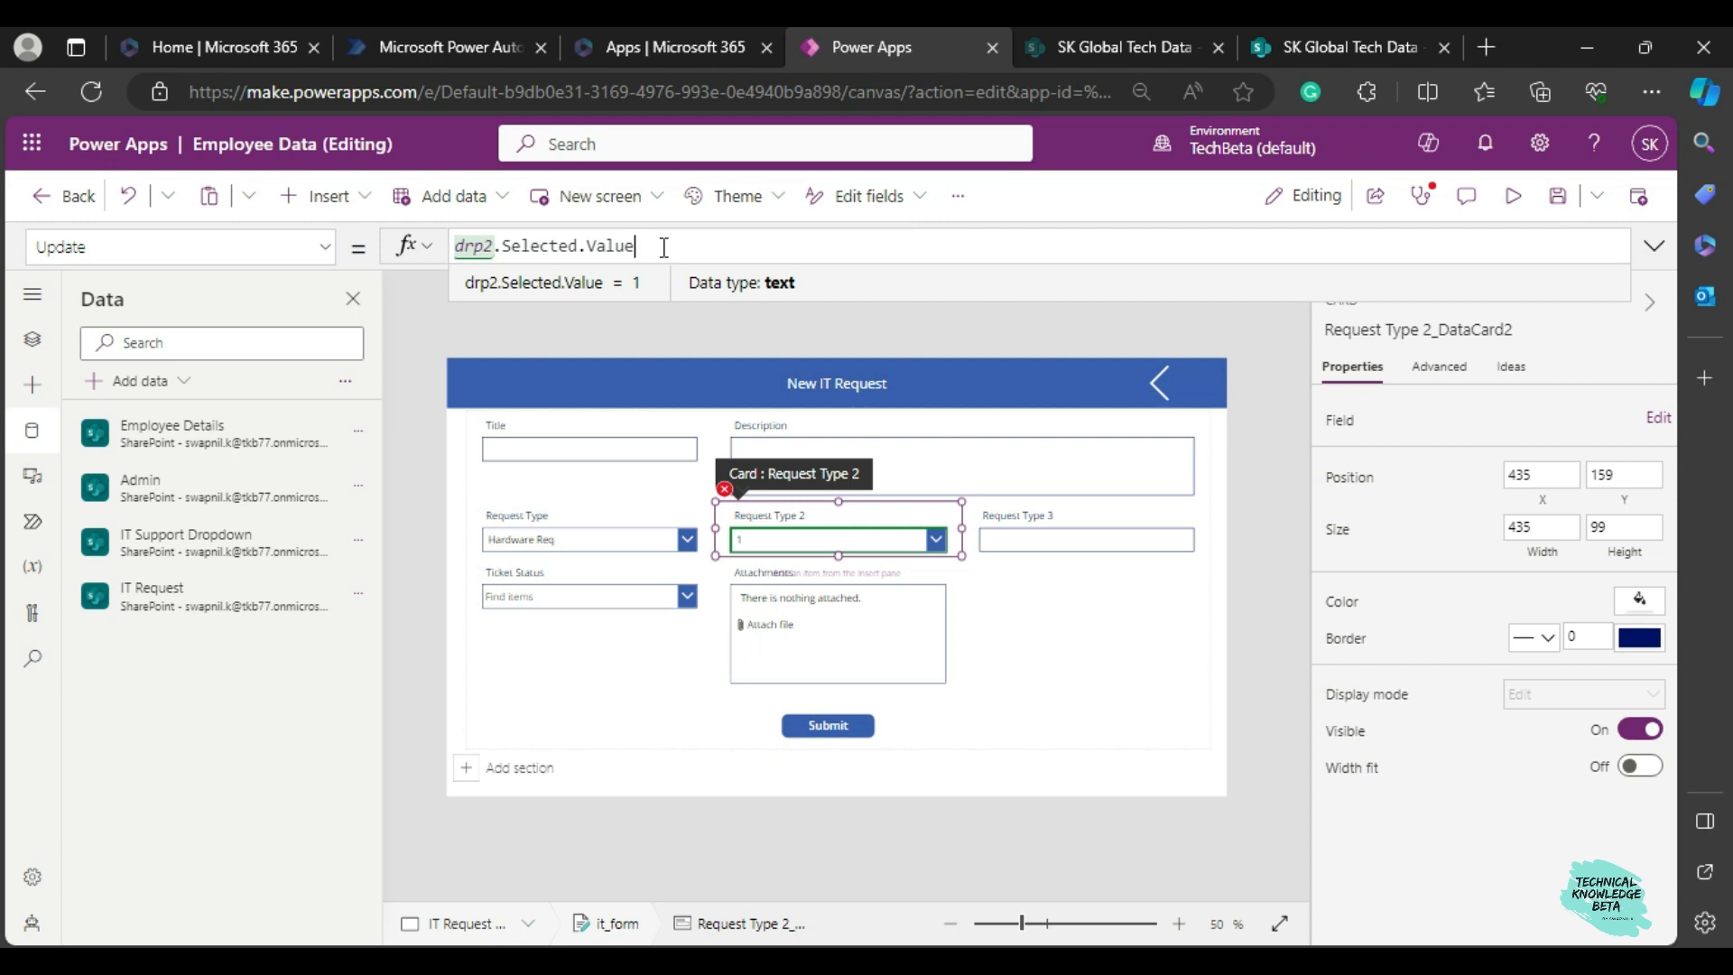
Change the Y formula of the Request Type 2 card's error message label to drp2.Y + drp2.Height.
left_click(736, 519)
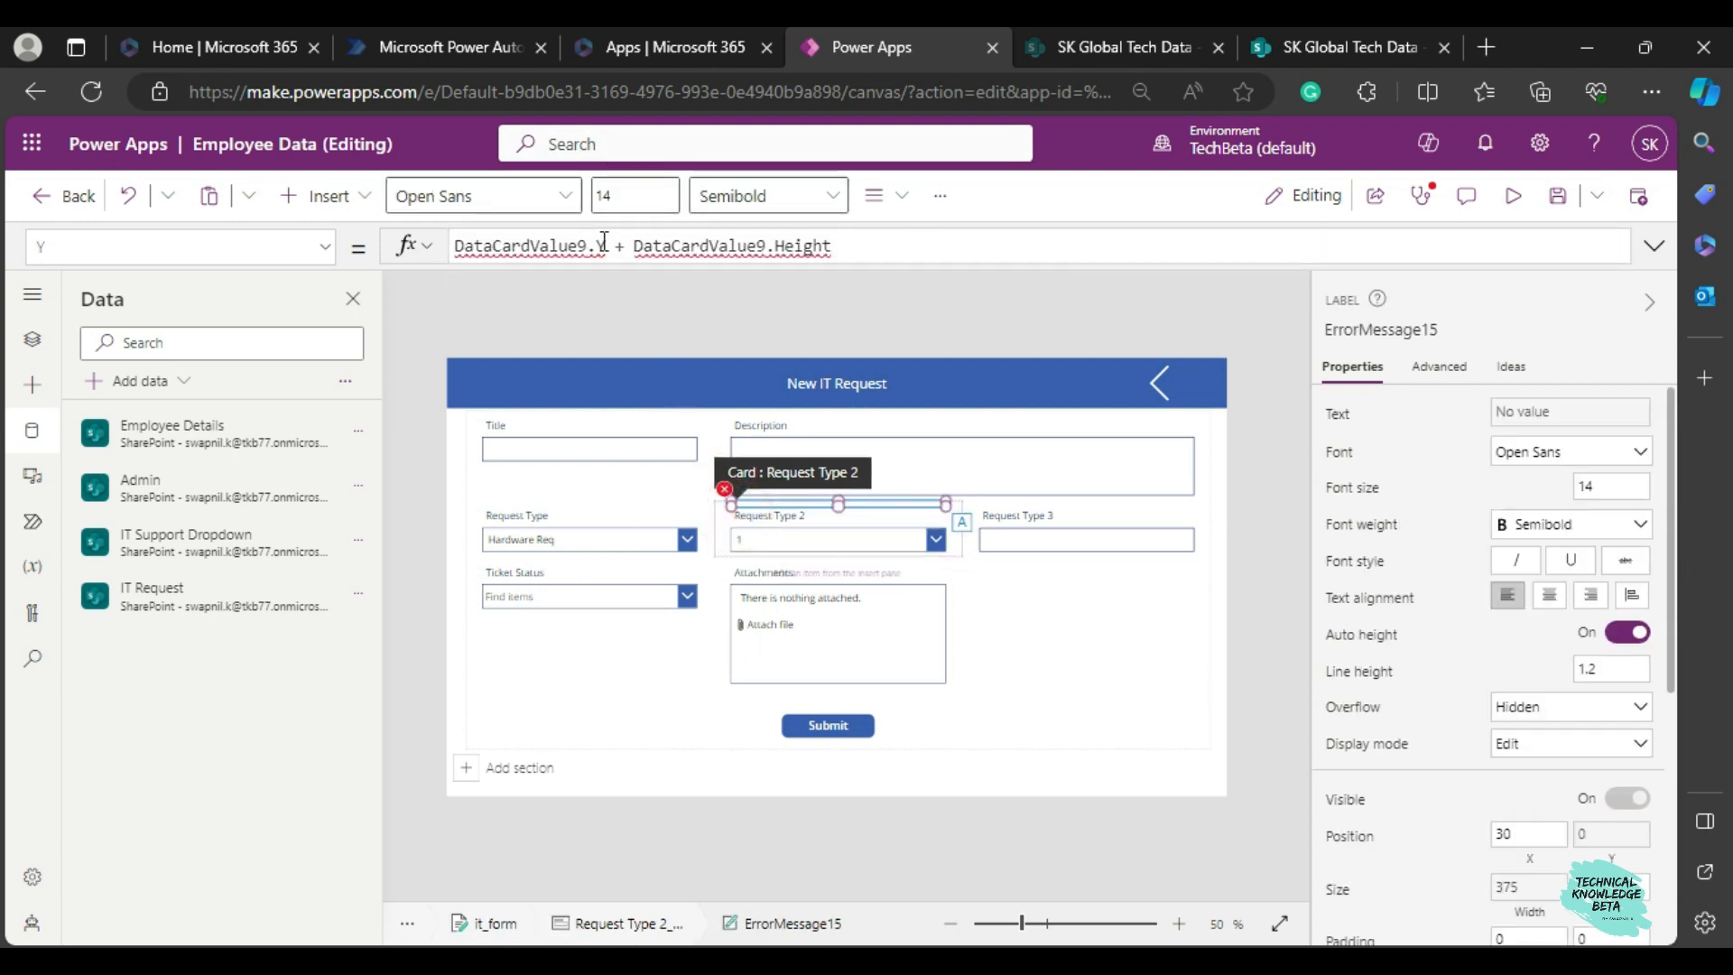
left_click(585, 244)
left_click_drag(585, 244, 452, 249)
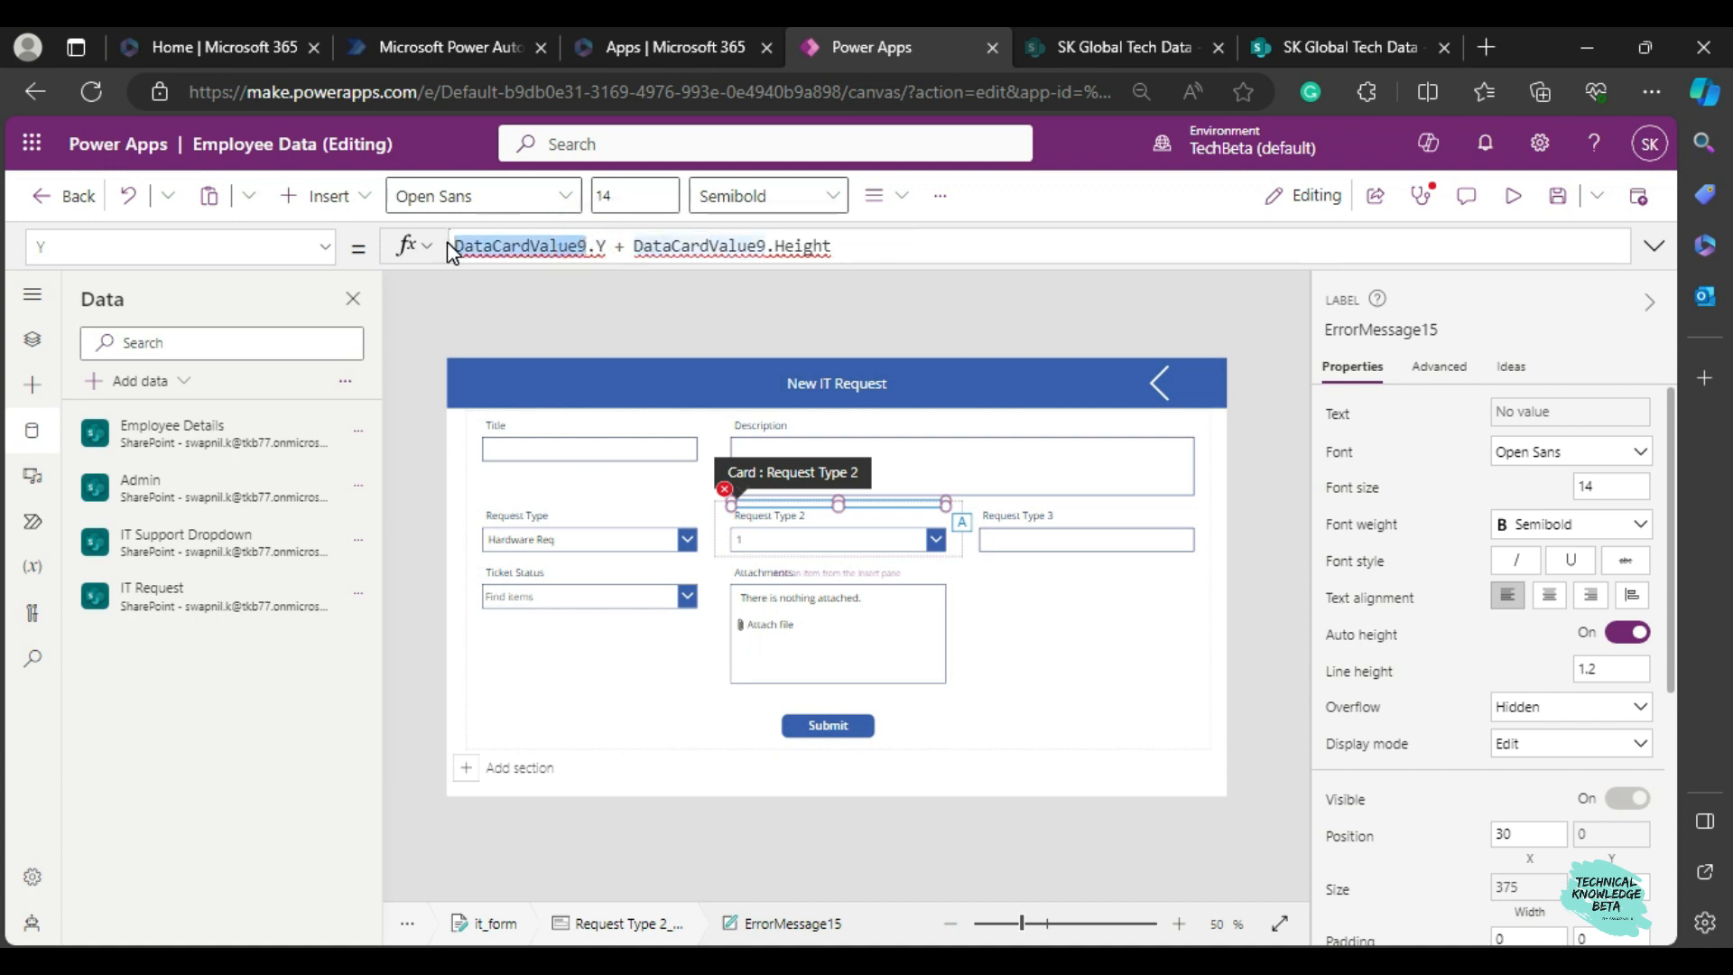
type("drp2")
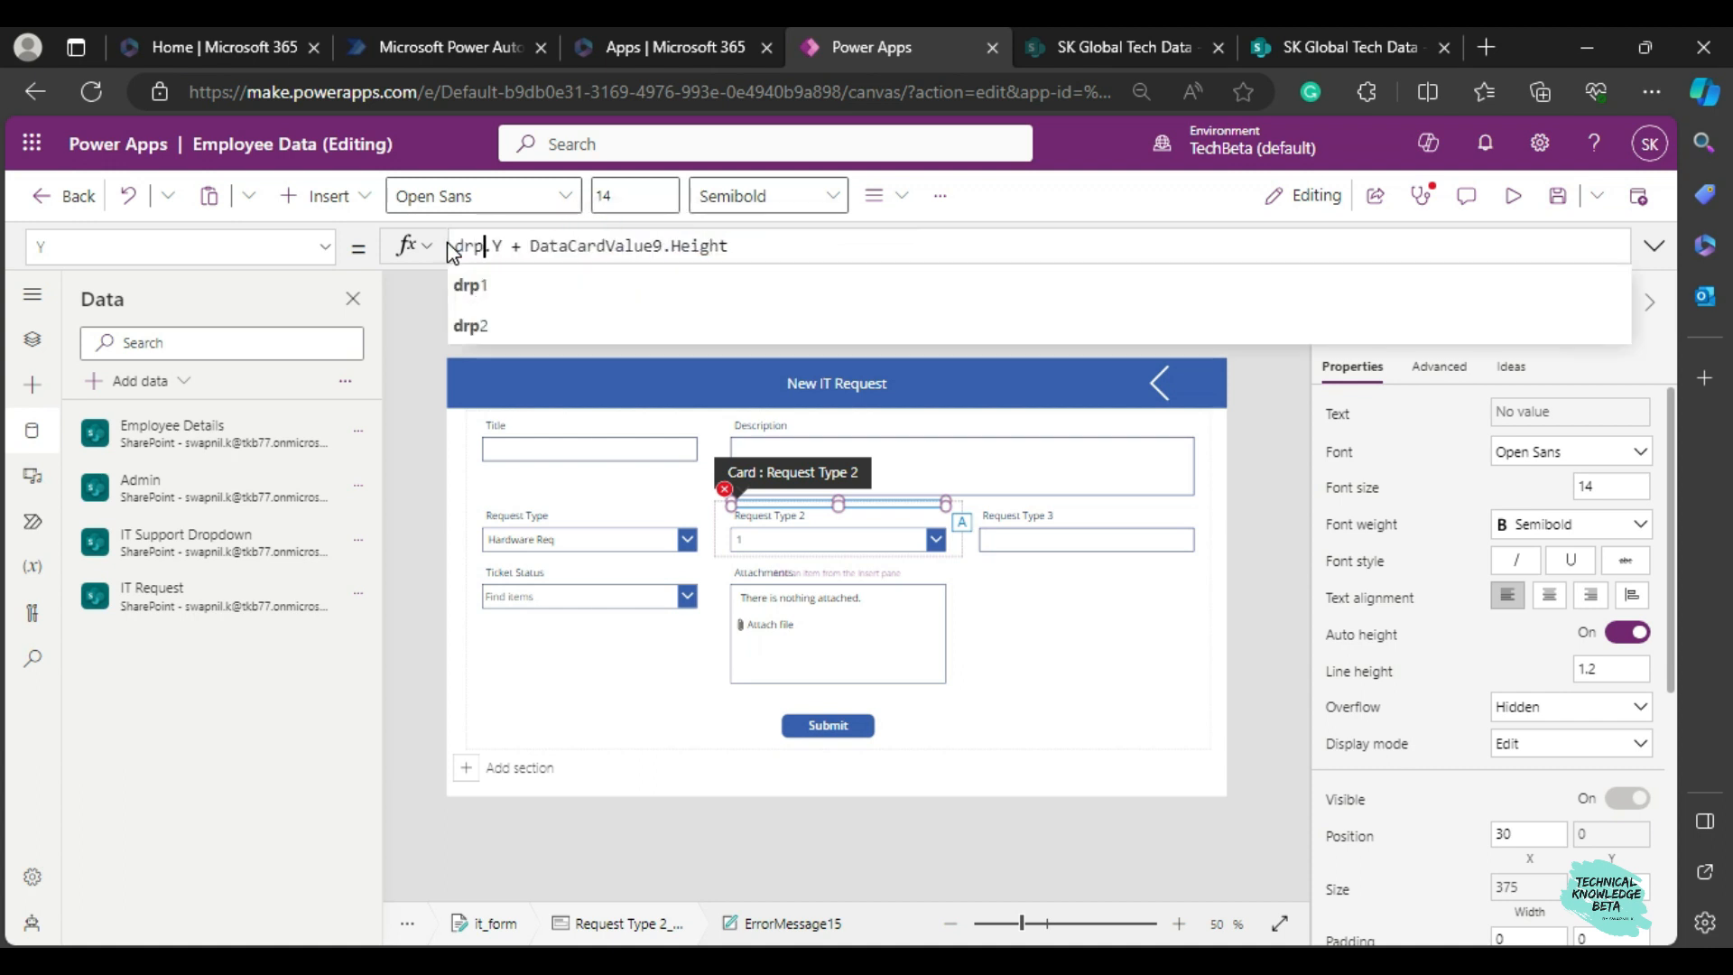
double_click(449, 245)
key("Right")
key("Right")
key("Right")
key("Right")
key("Right")
key("Right")
key("Right")
key("Right")
key("Right")
key("Right")
key("Right")
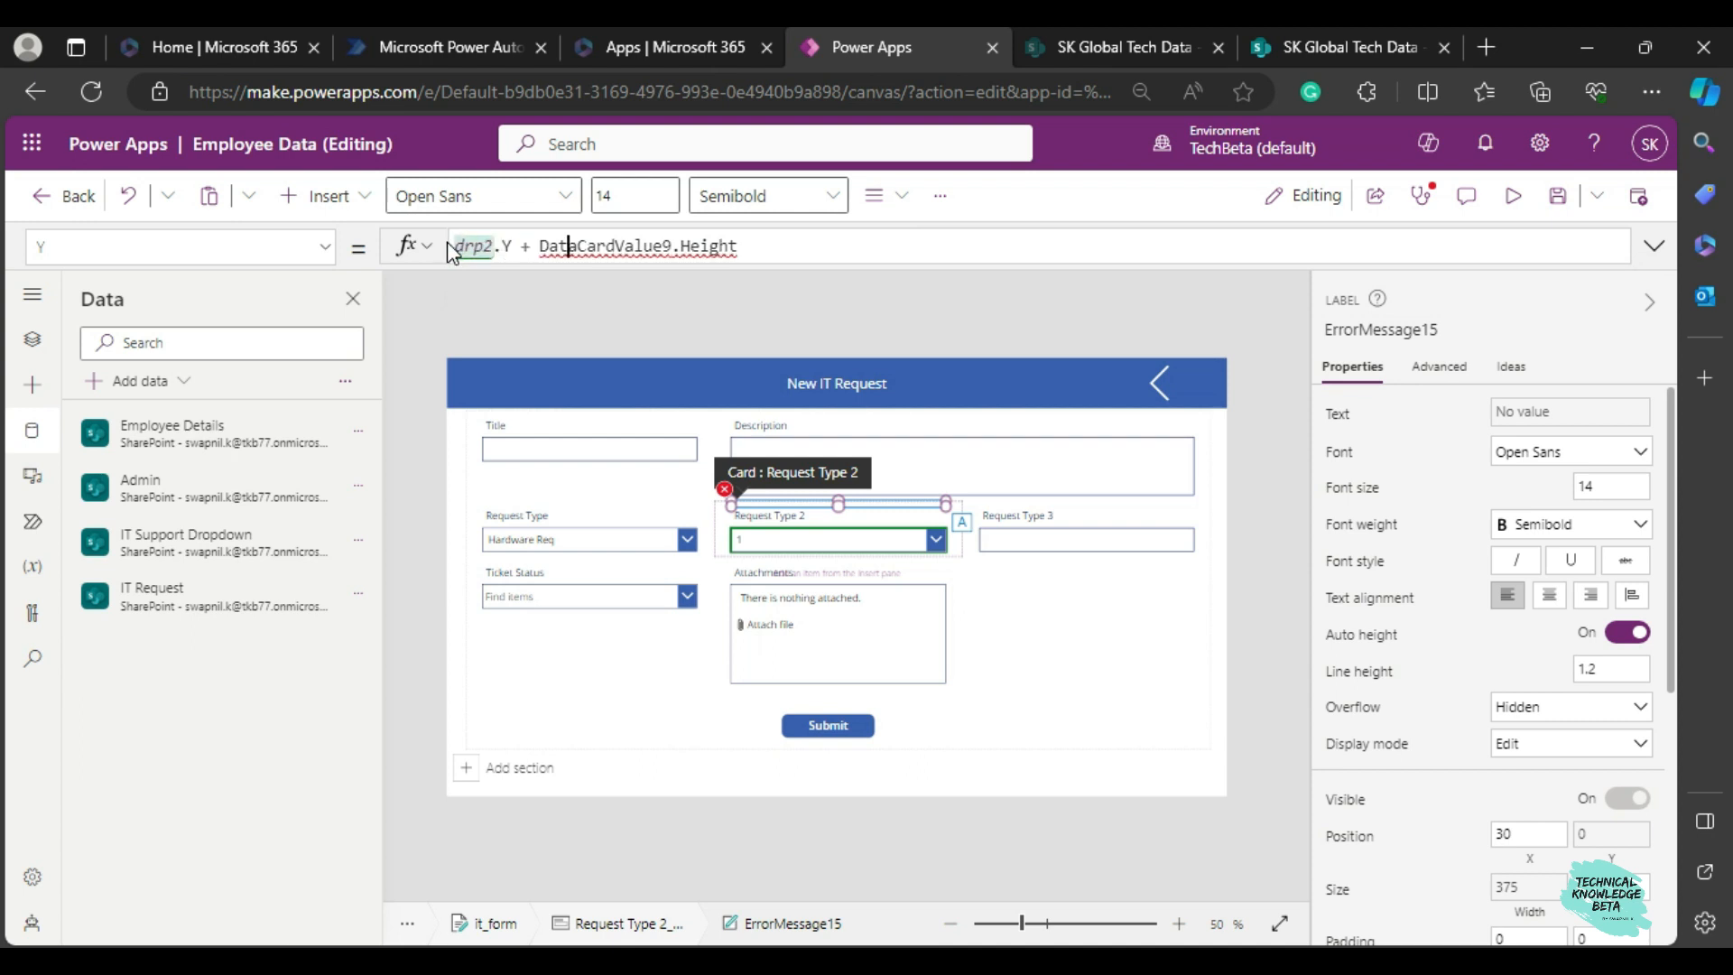
key("Left")
key("Left")
key("Left")
key("Left")
key("Left")
key("shift+Right")
key("shift+Right")
key("shift+Right")
key("shift+Right")
key("shift+Right")
key("shift+Right")
key("shift+Right")
key("shift+Right")
key("shift+Right")
key("shift+Right")
key("shift+Right")
key("shift+Right")
key("shift+Right")
key("shift+Right")
type("drp2")
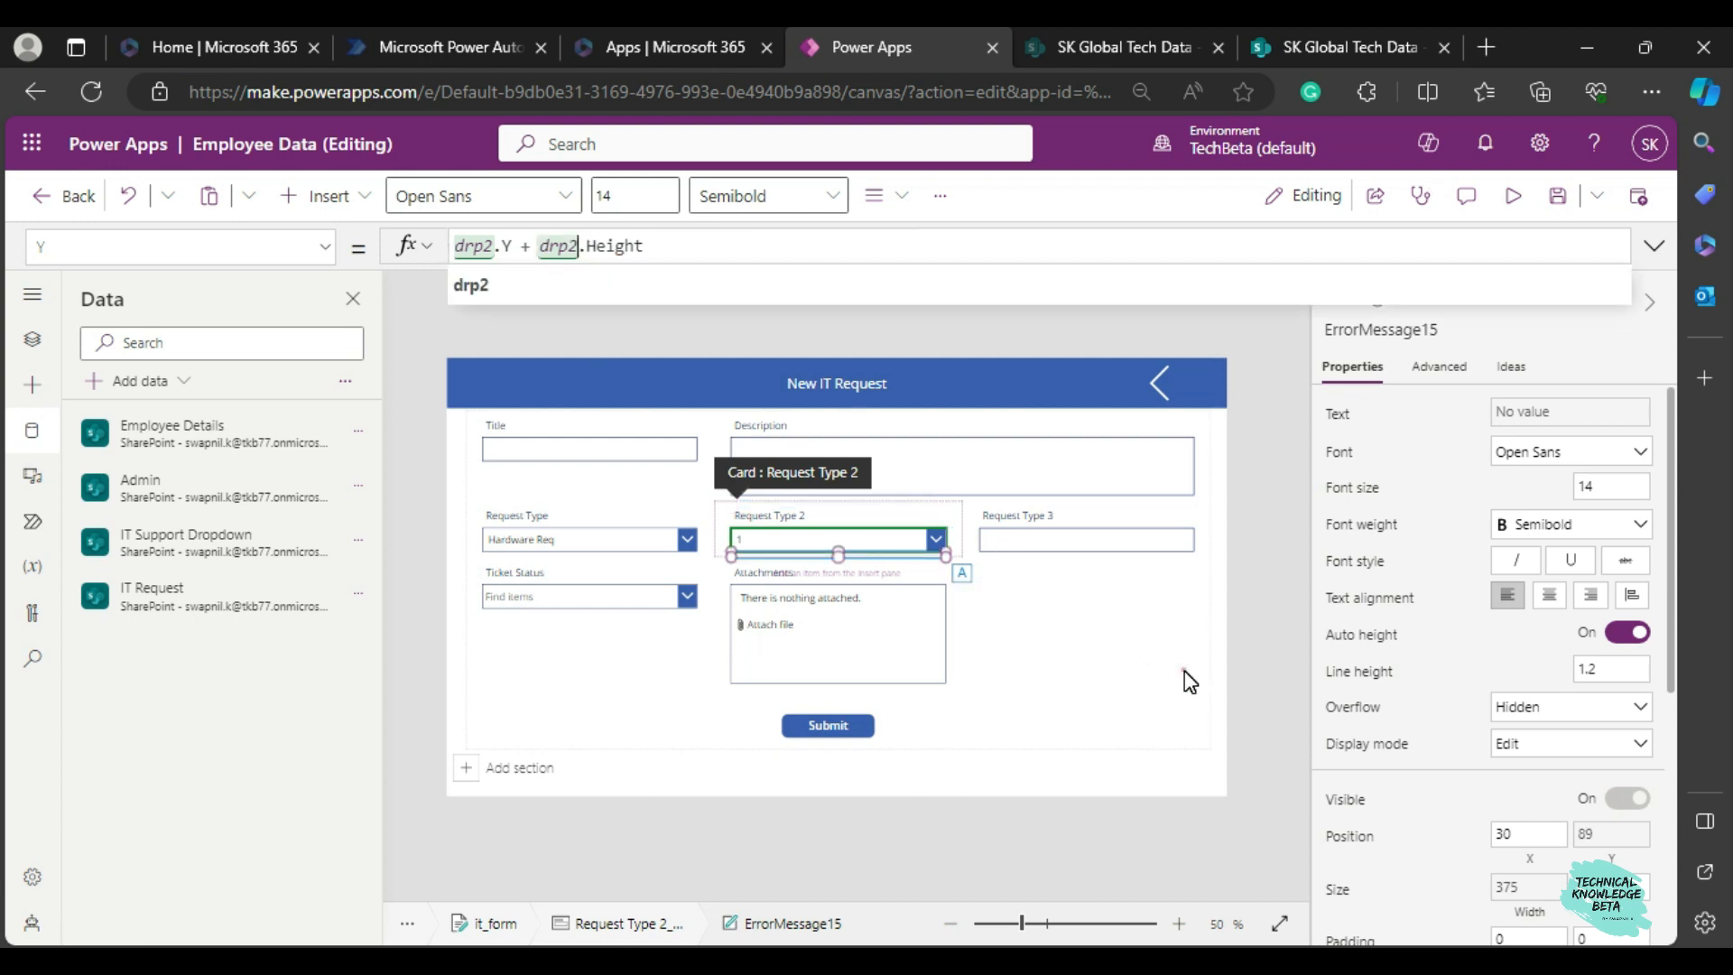
left_click(724, 603)
Check the Items formula of the Request Type dropdown for reference.
left_click(720, 546)
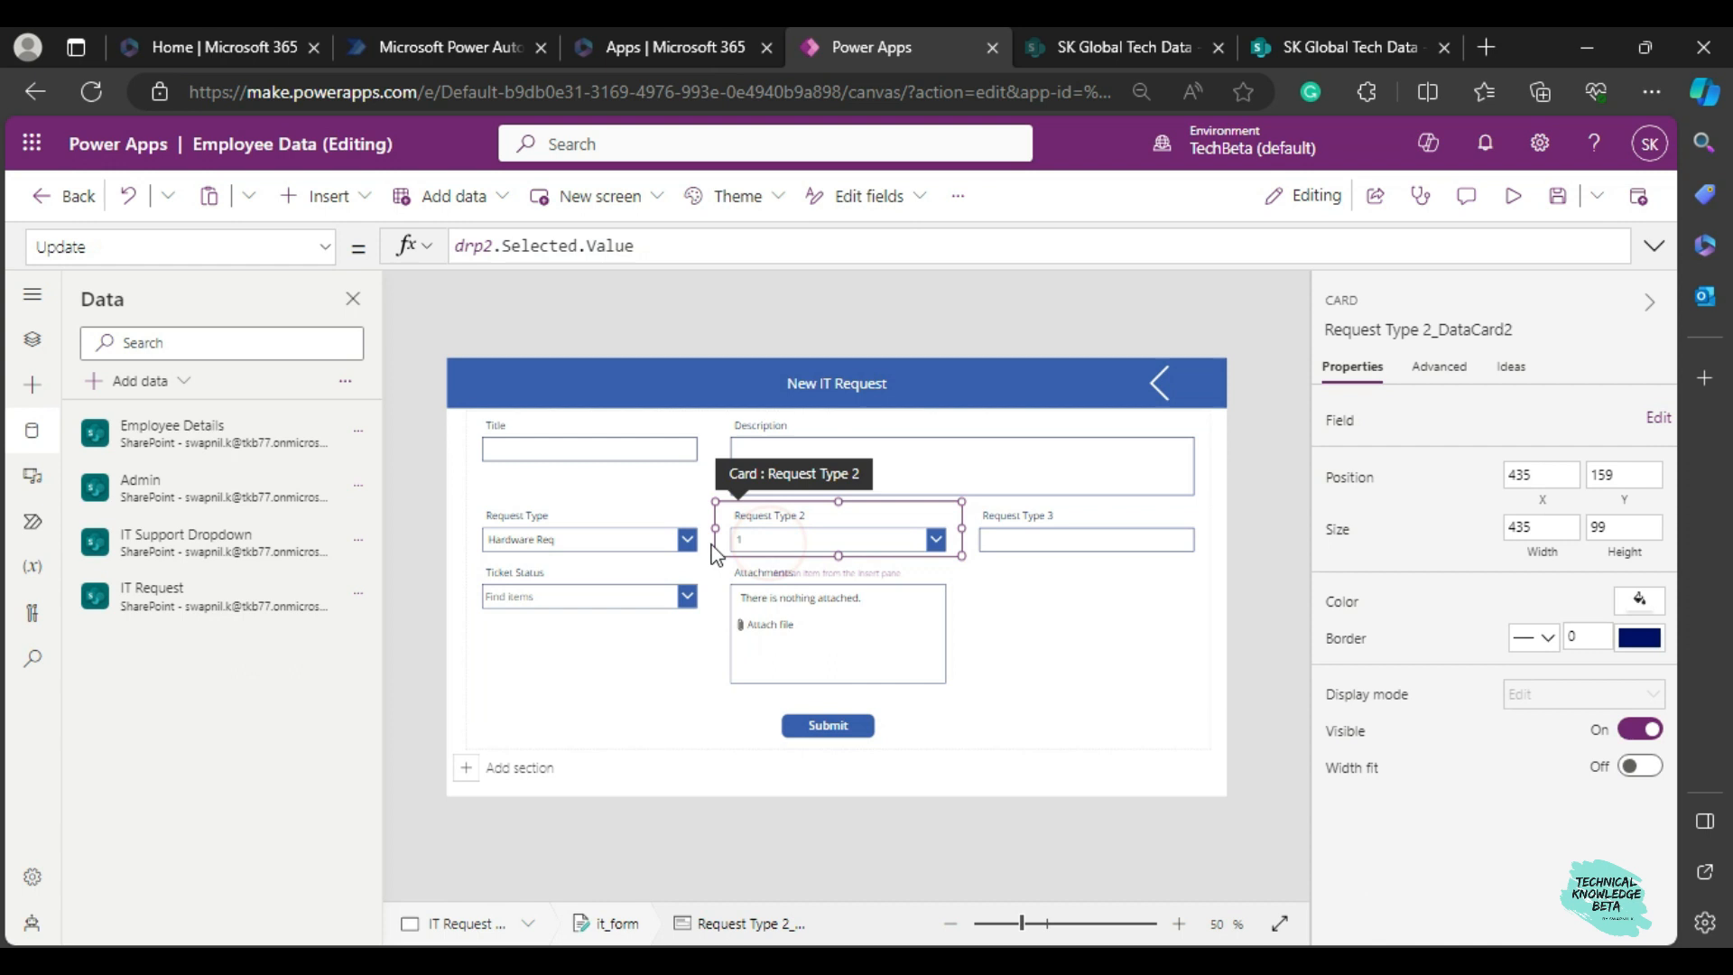
left_click(614, 539)
left_click(614, 540)
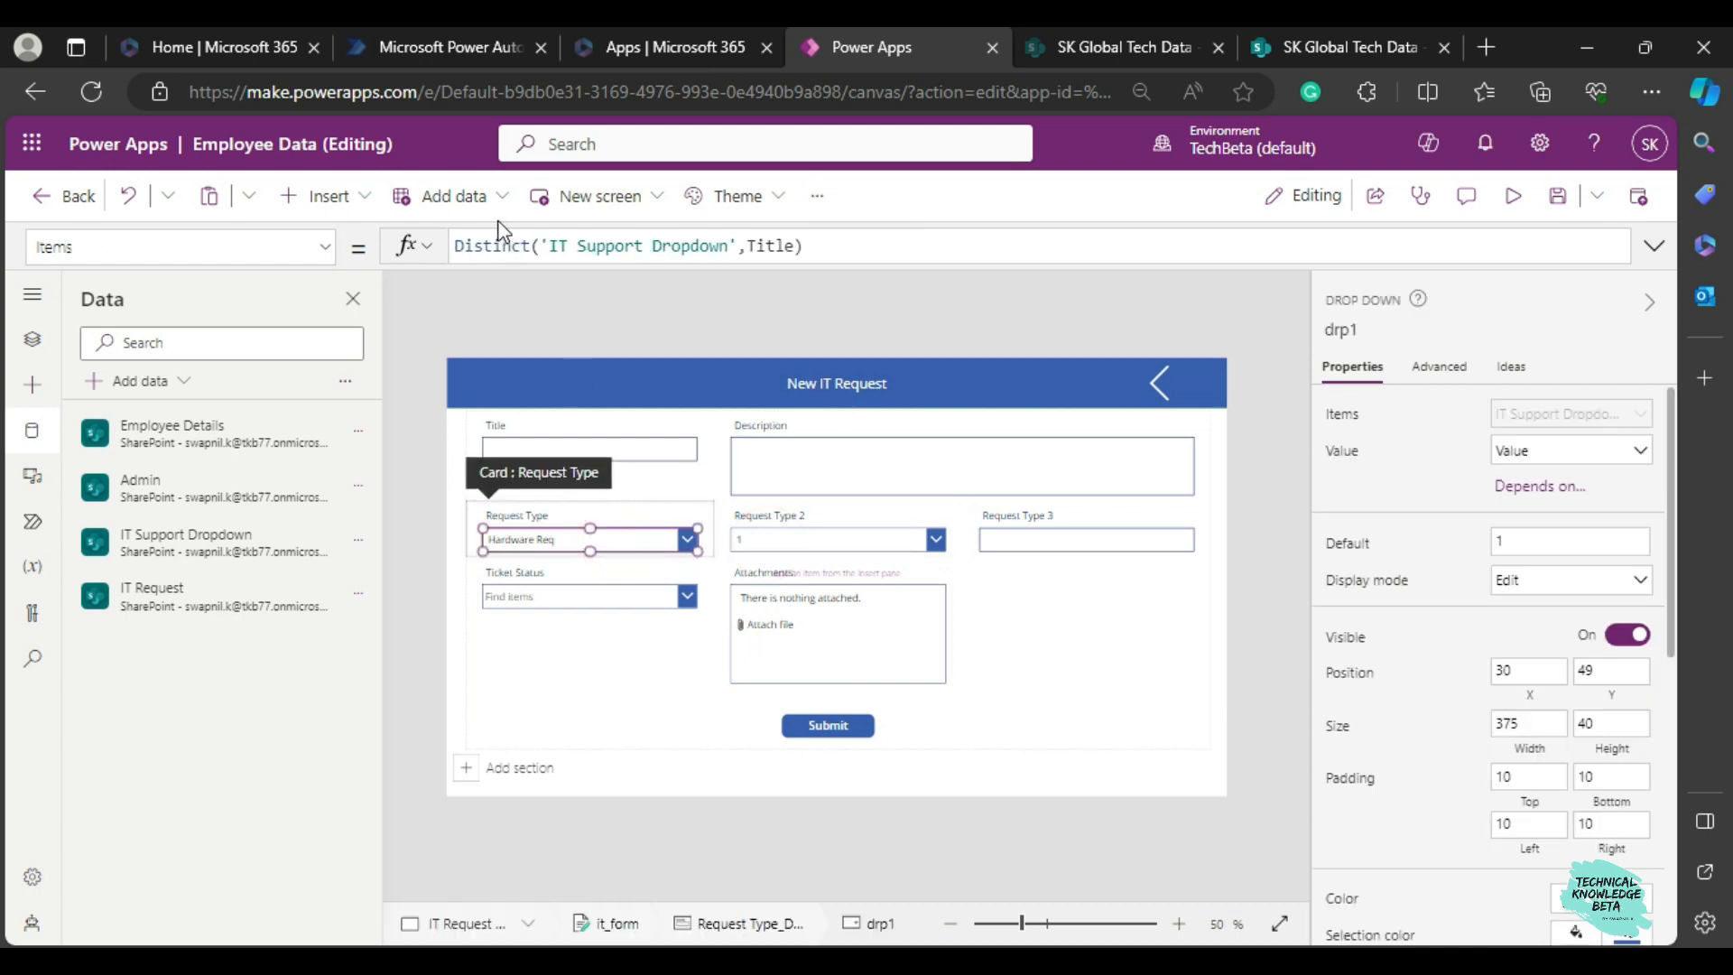
Check the SharePoint list and replace the Request Type 2 dropdown's Items formula with a Filter on 'IT Support Dropdown'.
left_click(851, 548)
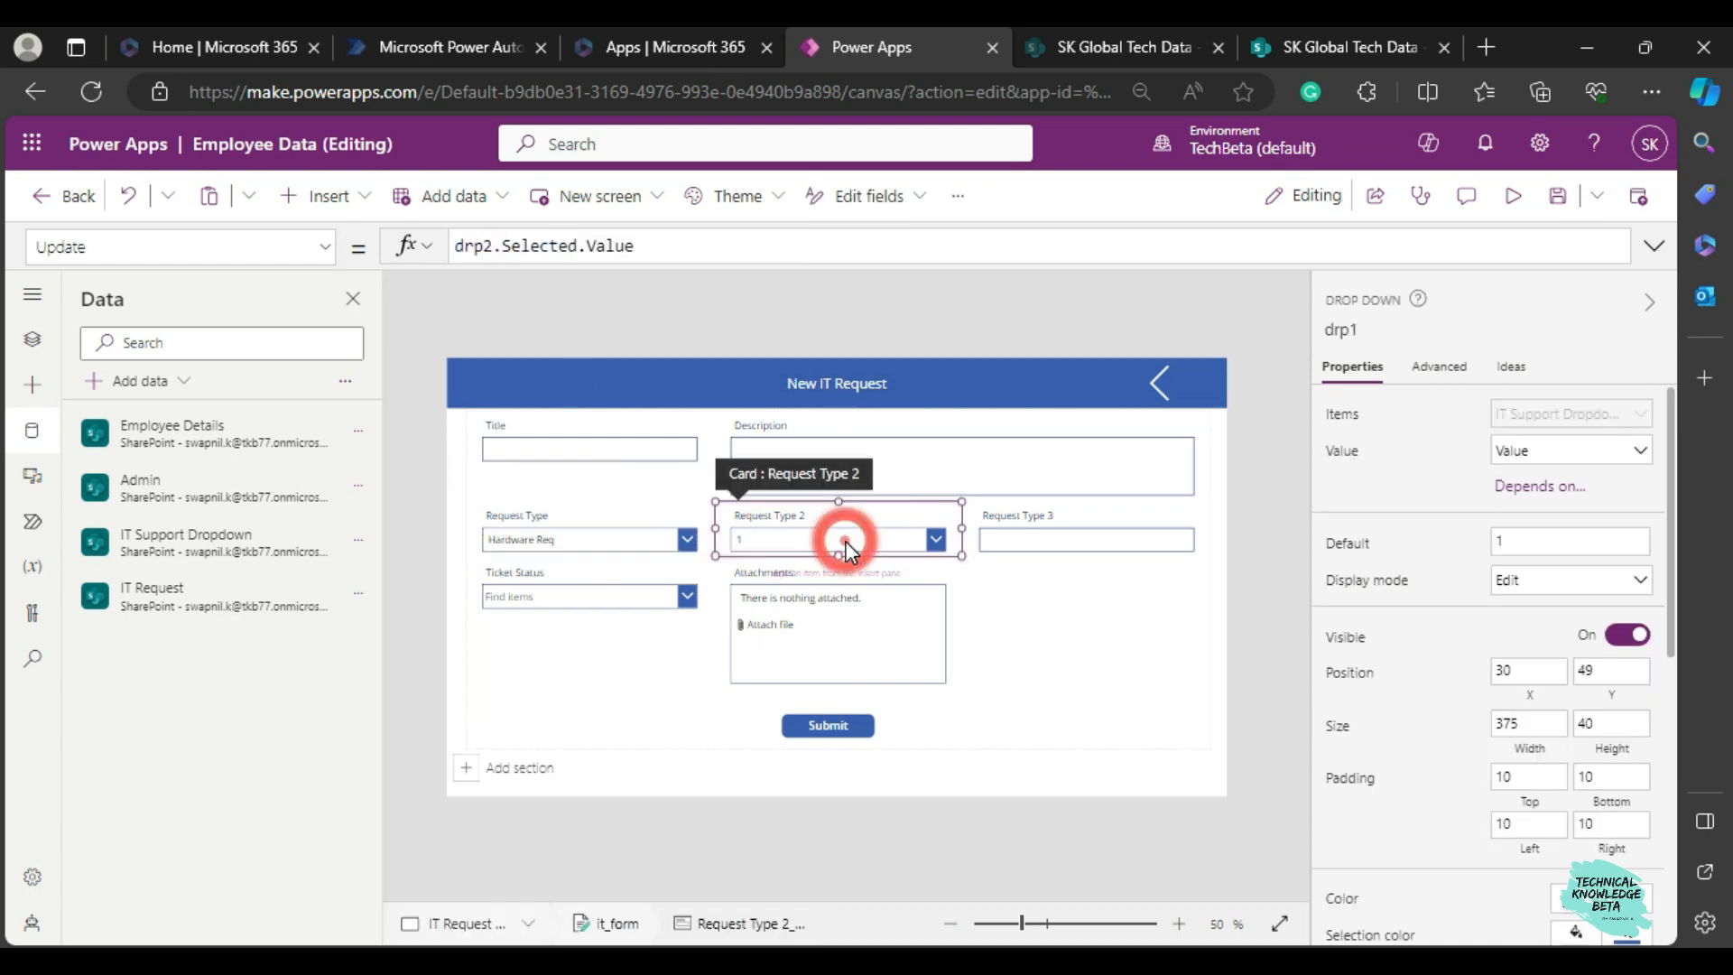
left_click(851, 549)
left_click(620, 247)
key("ctrl+a")
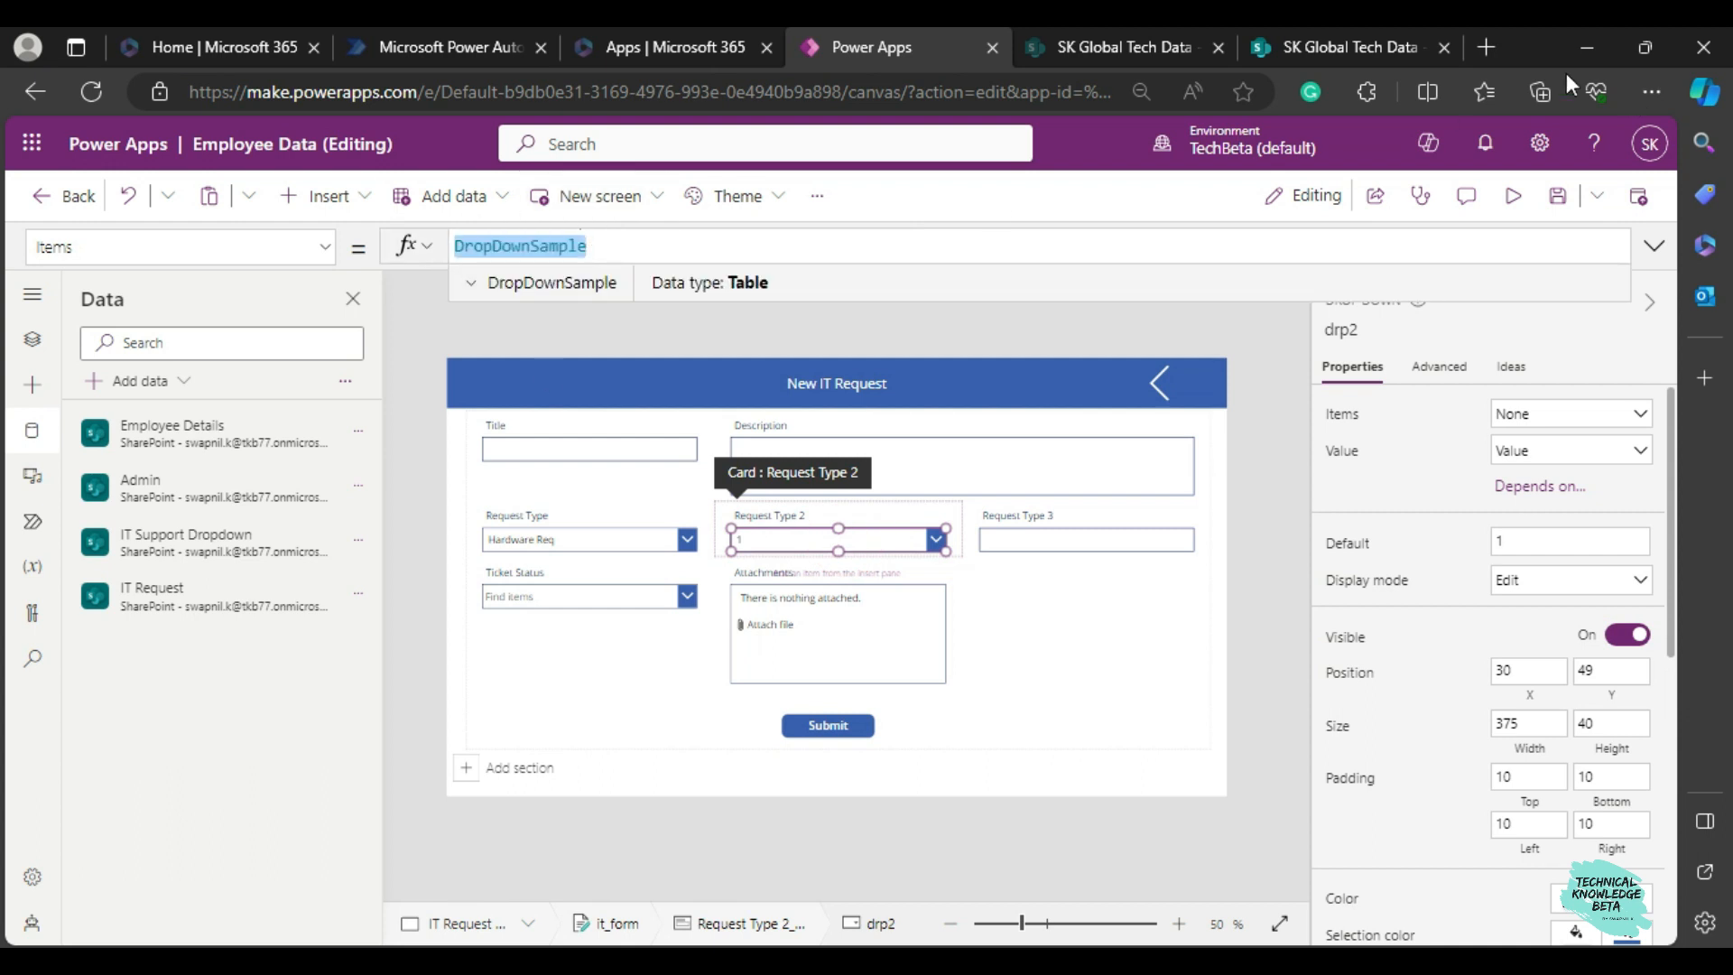
left_click(1340, 50)
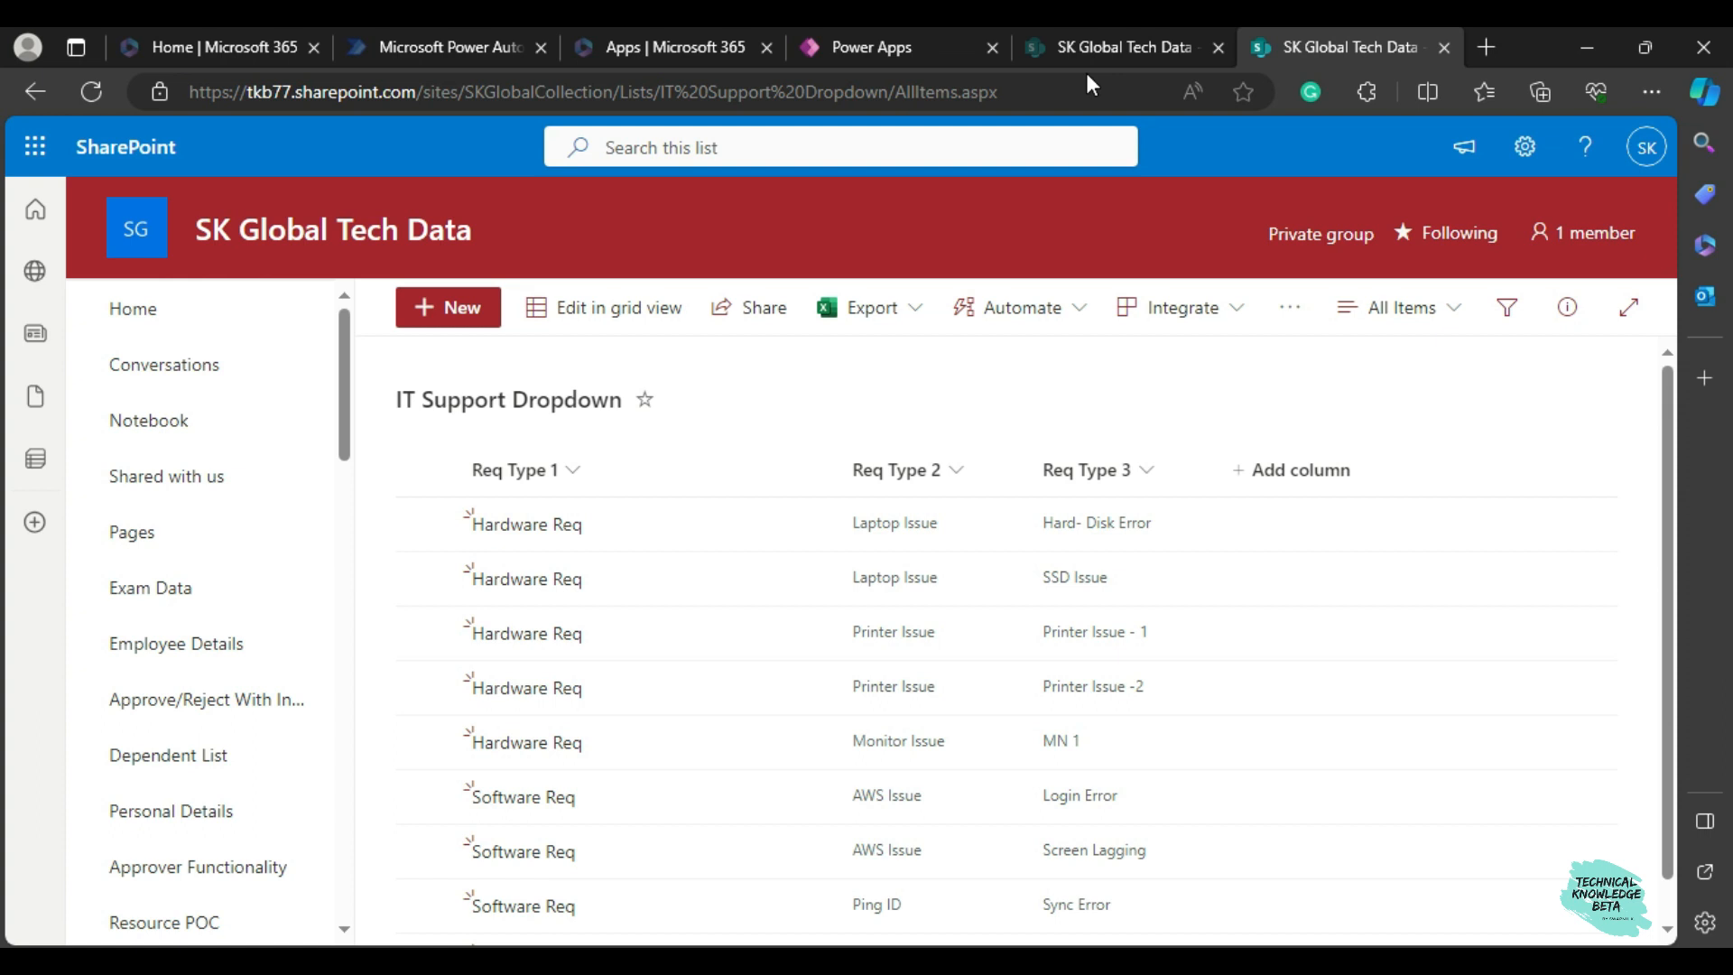
left_click(868, 50)
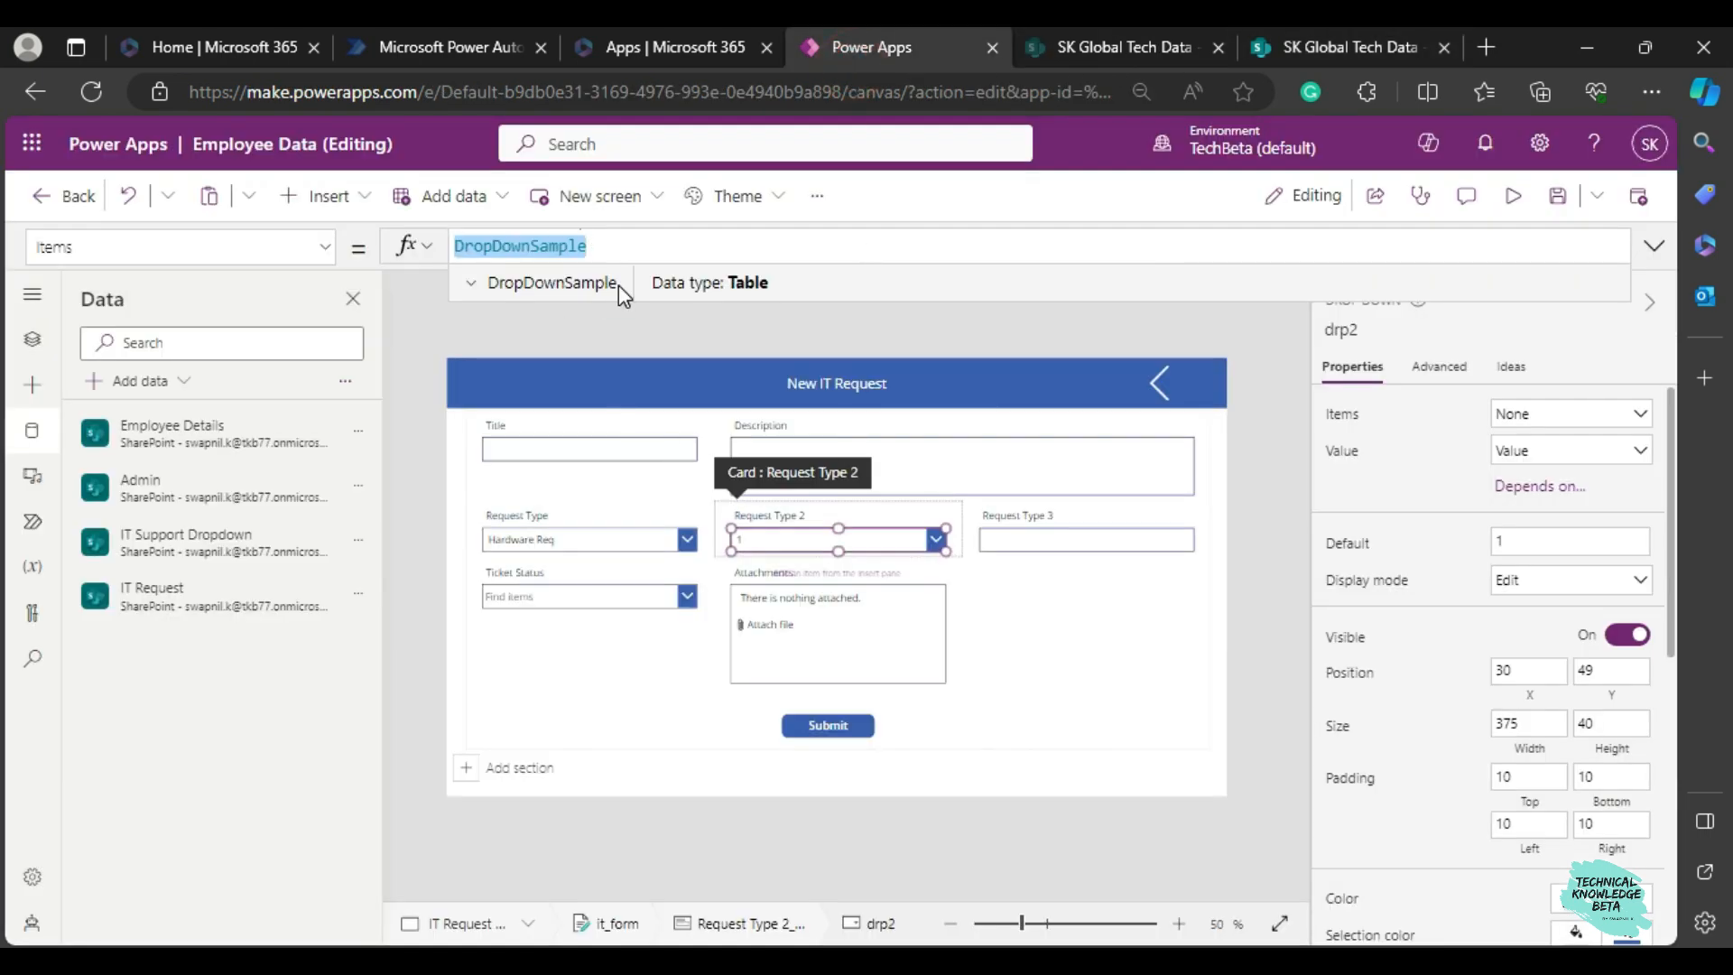
type("filter")
key("Tab")
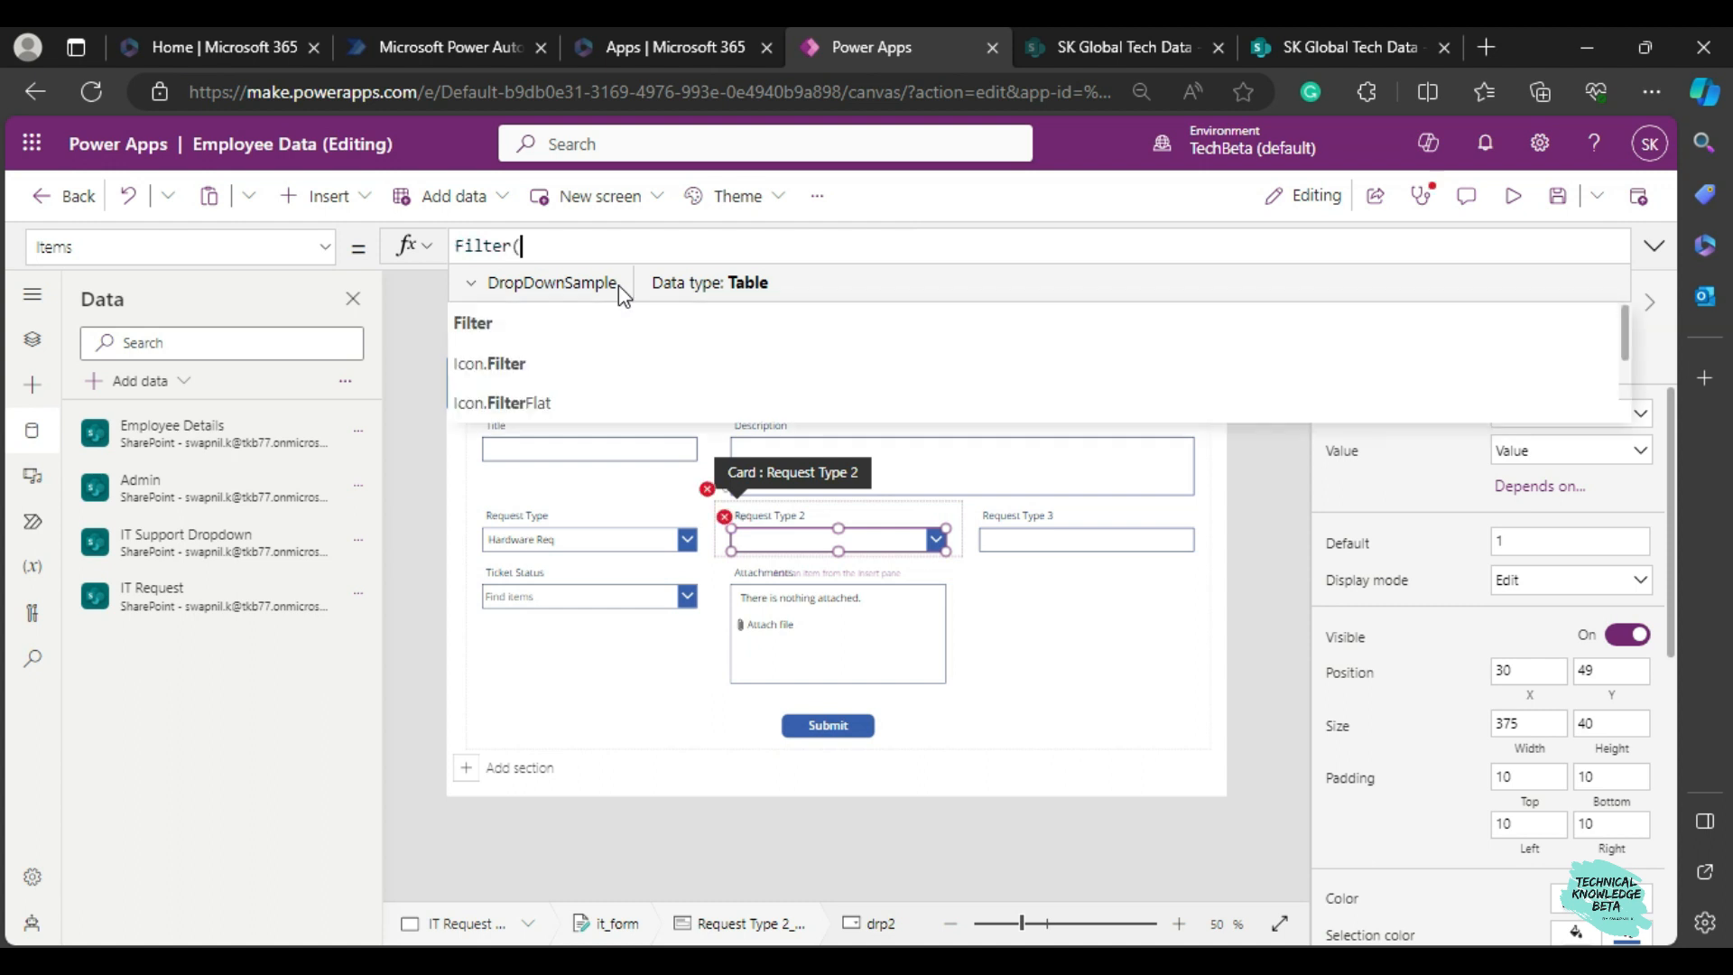
type("i")
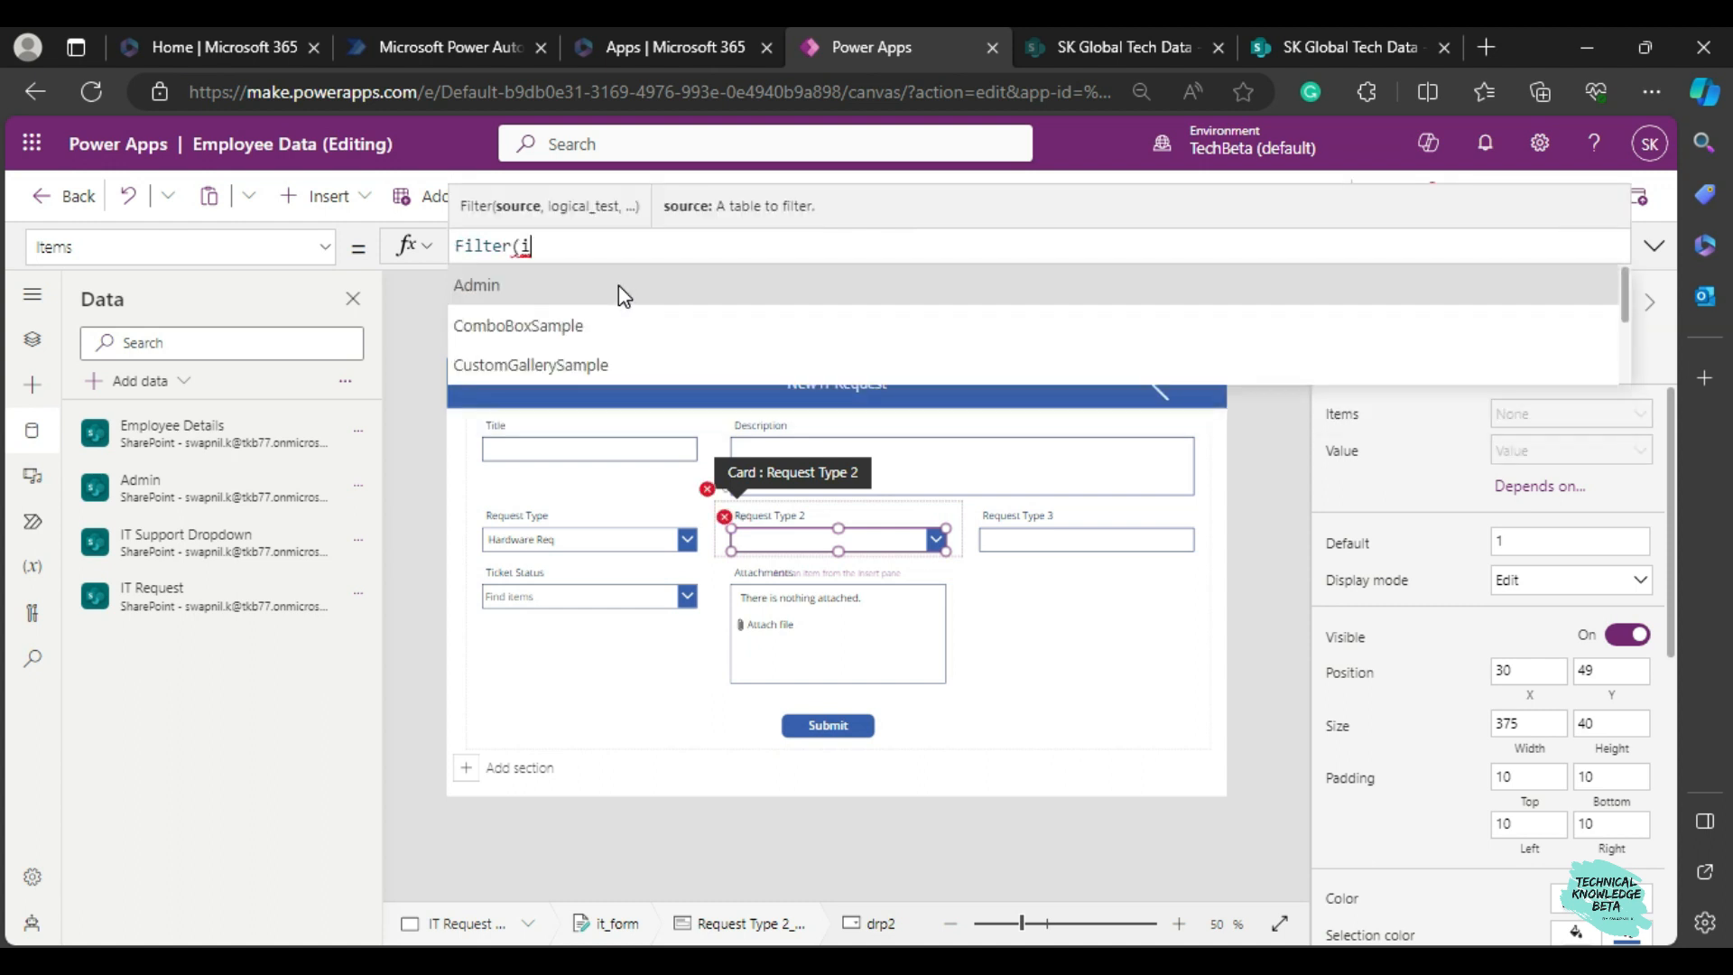
type("t")
key("Down")
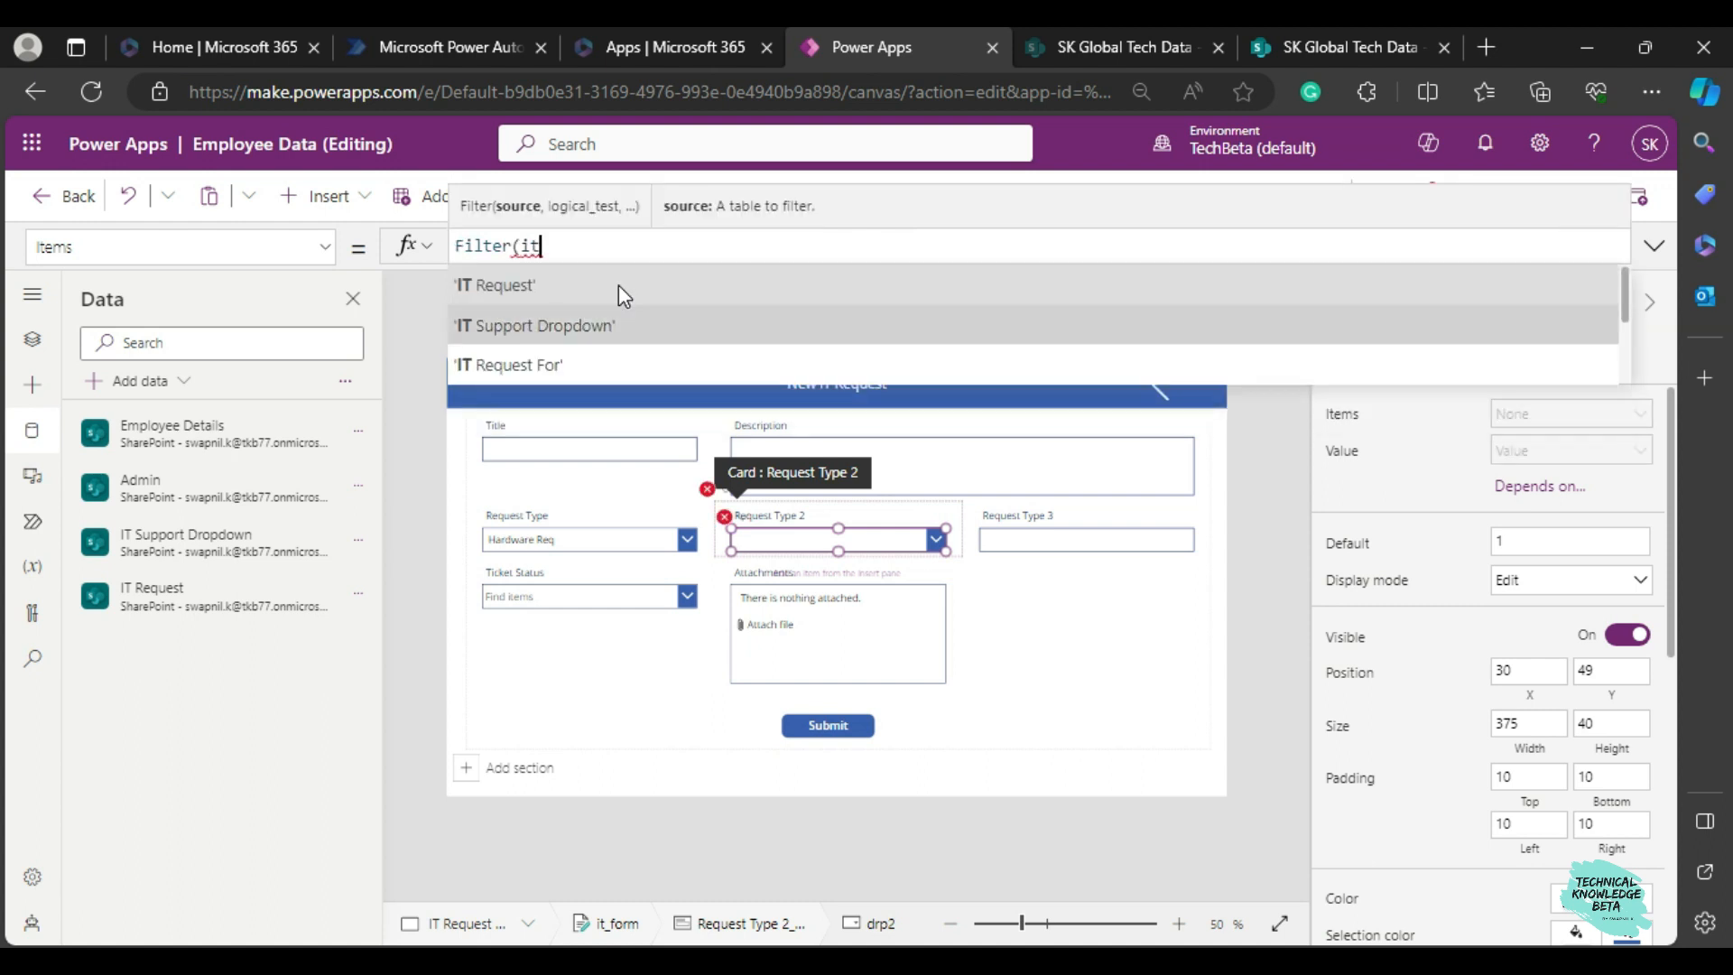
key("Tab")
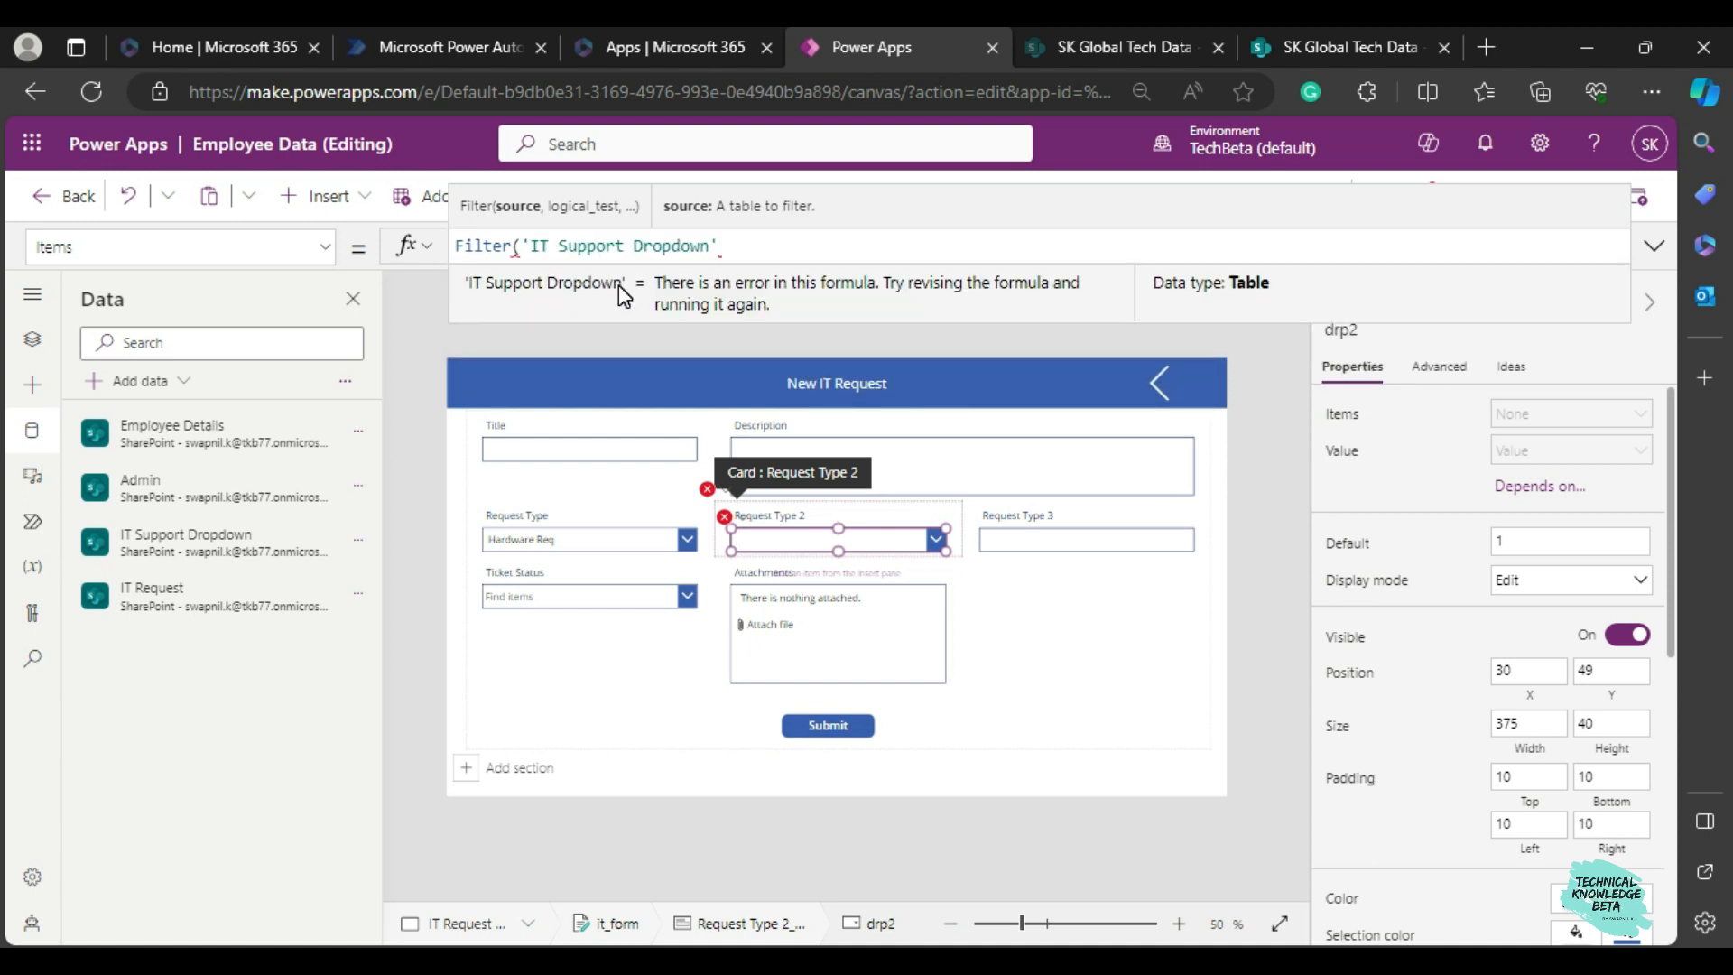
Begin the filter's condition with Title=, consulting the Req Type 1 column in the IT Support Dropdown SharePoint list.
type(",")
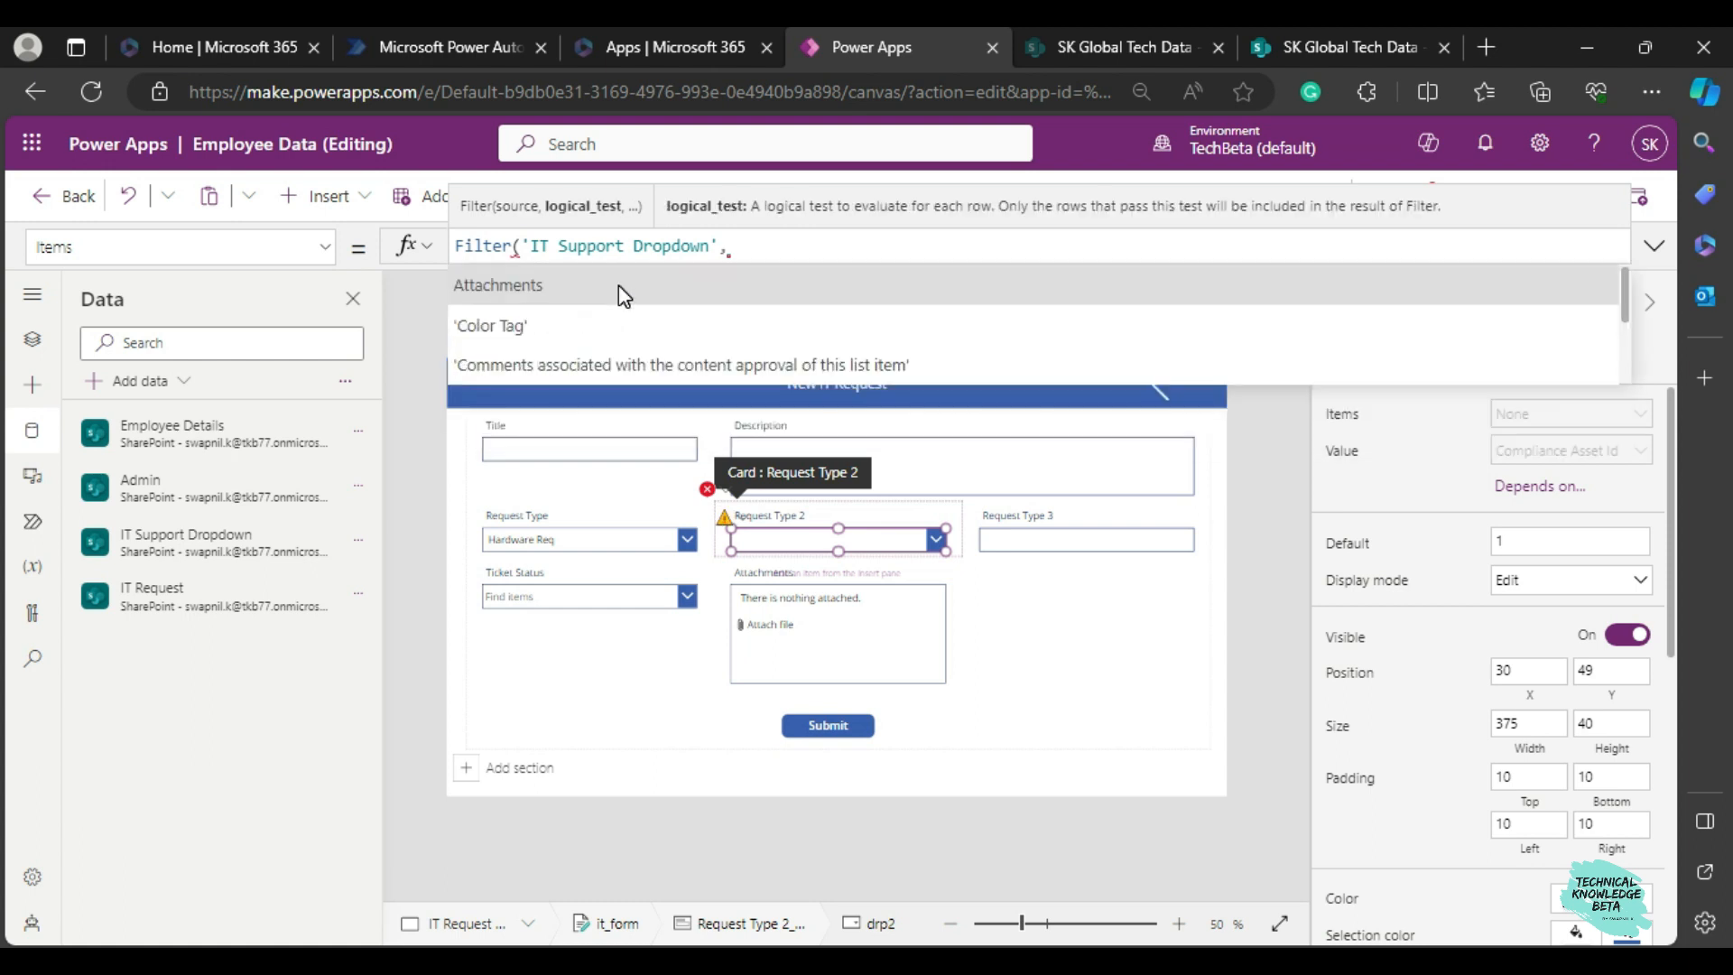
type("Tit")
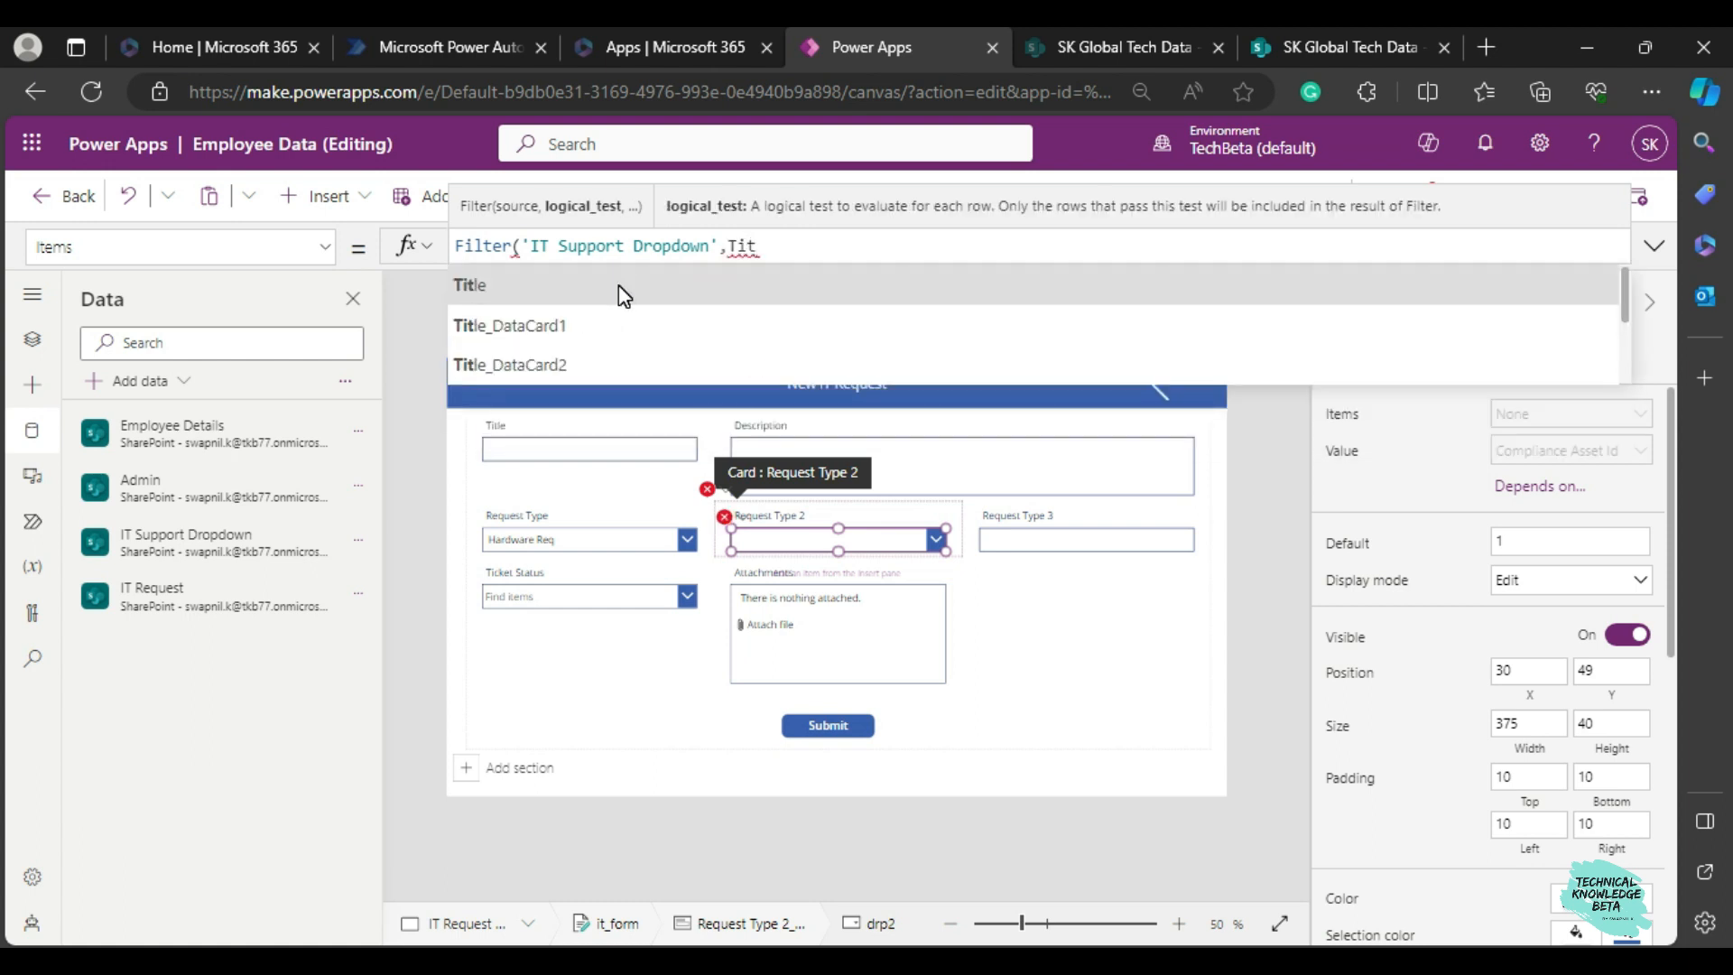
left_click(1368, 49)
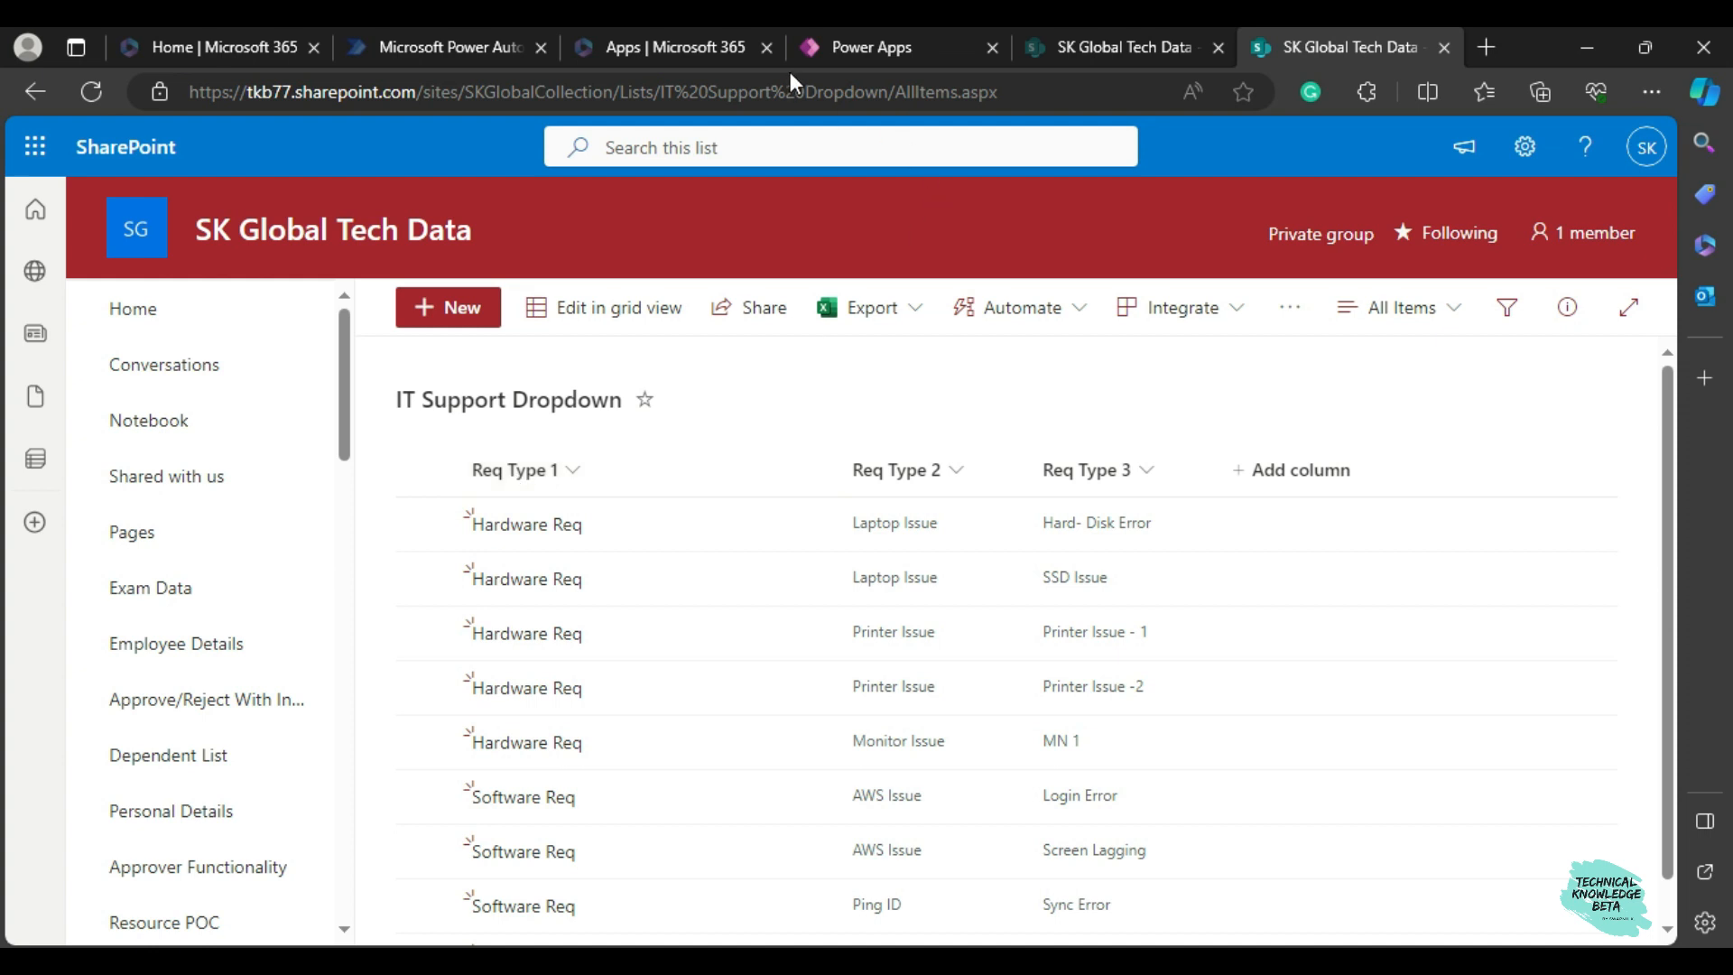
left_click(824, 47)
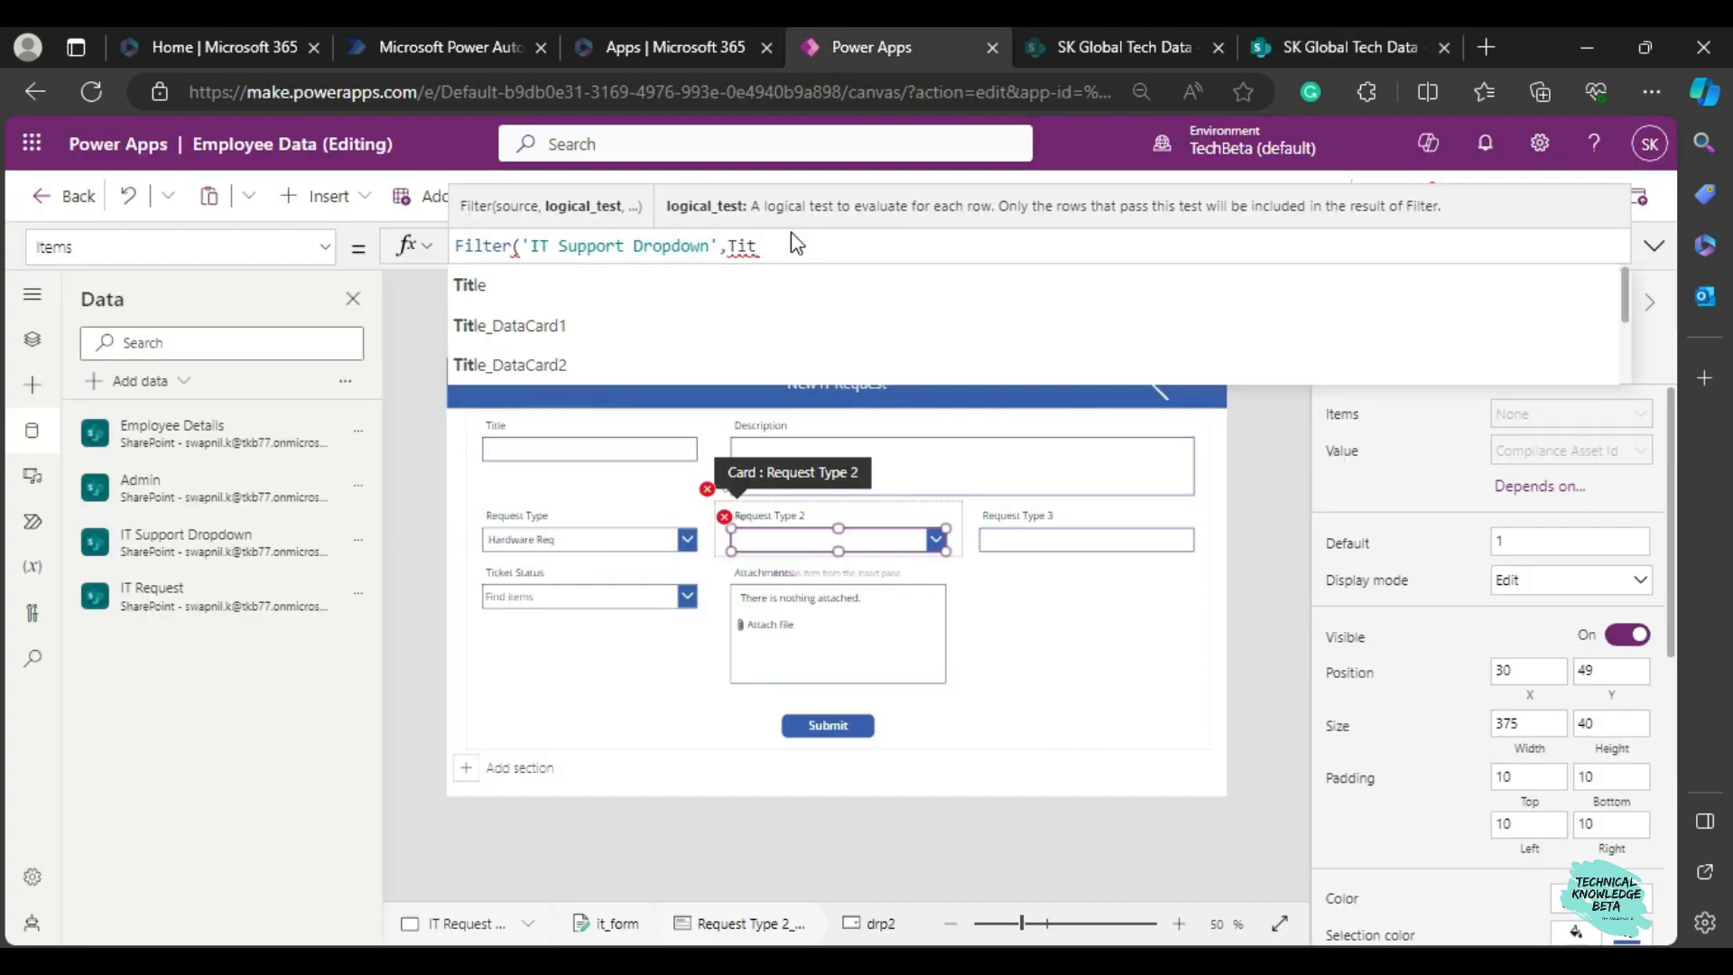
type("le=")
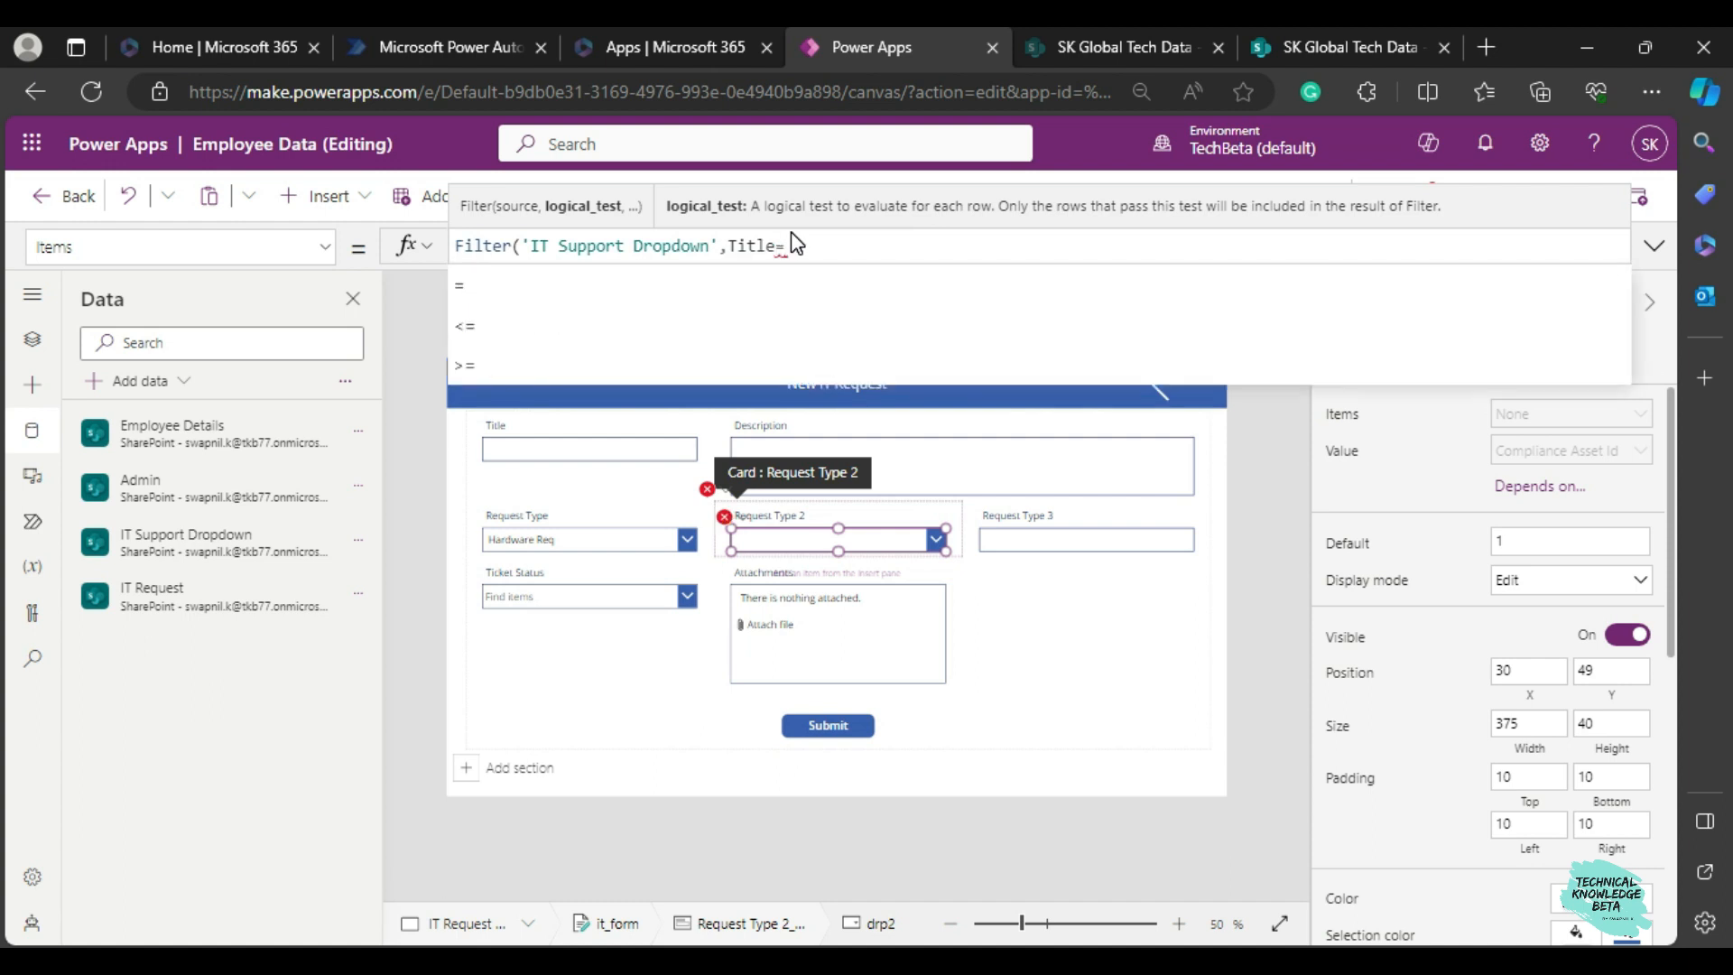
left_click(1336, 47)
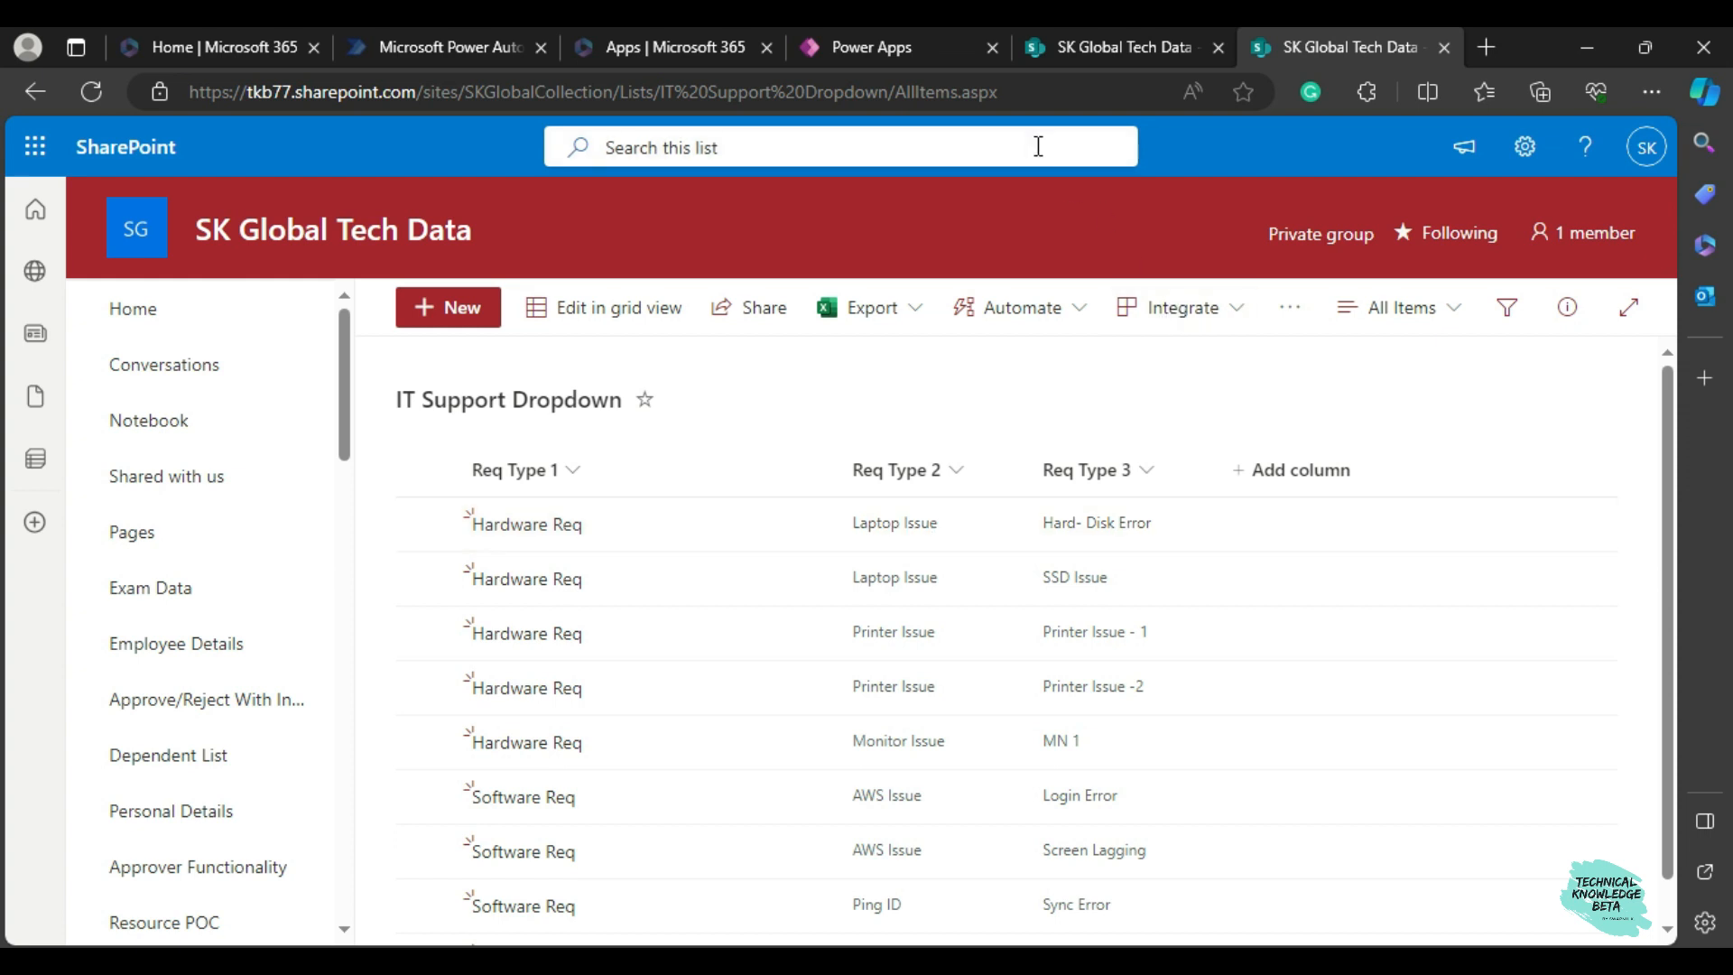
left_click(880, 54)
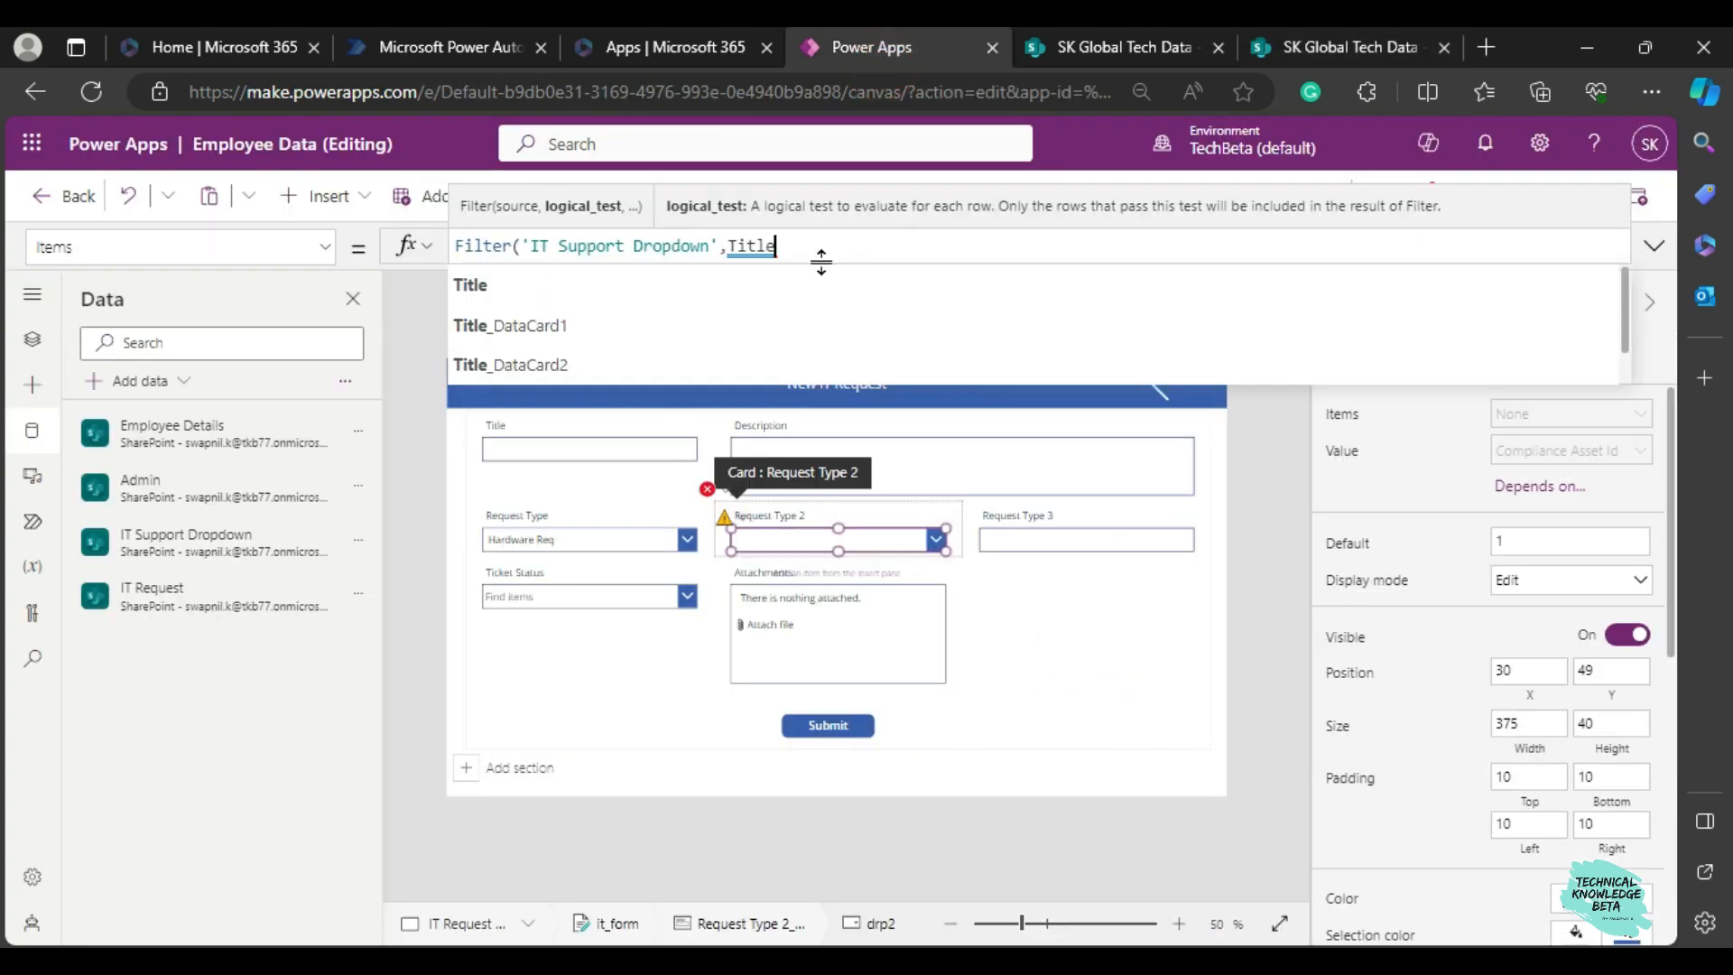
type("=")
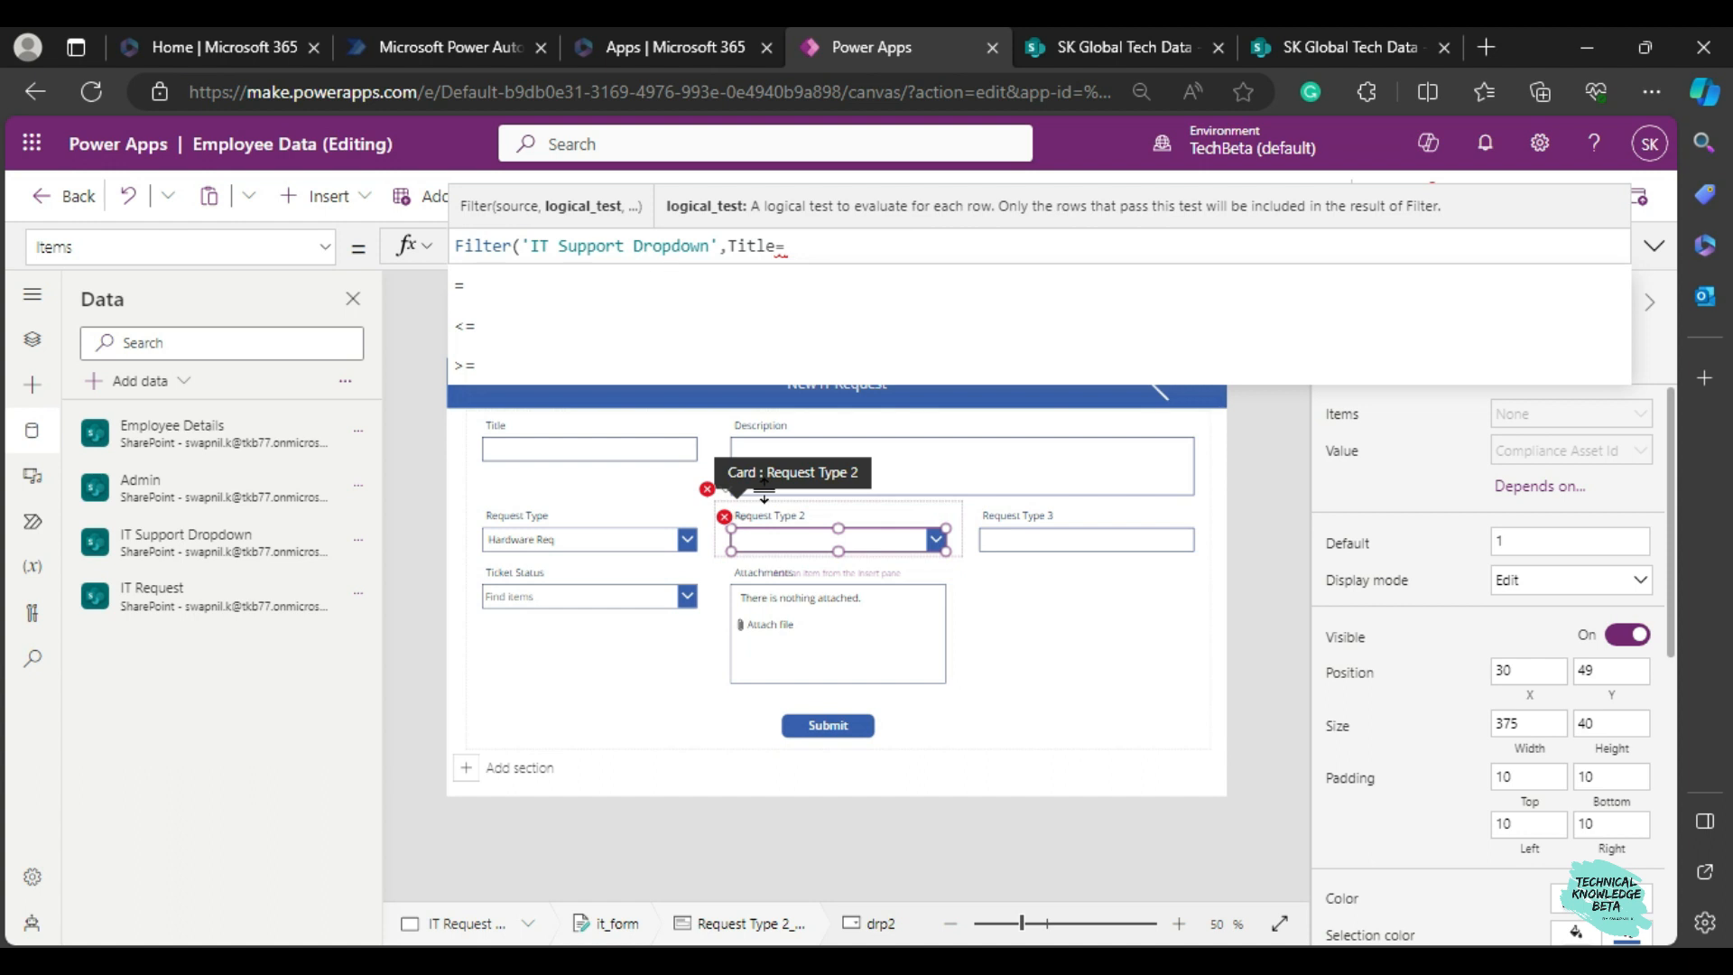
Check the Request Type dropdown's control name and add drp1 after Title= in the Request Type 2 dropdown's Items formula.
left_click(552, 545)
left_click(552, 545)
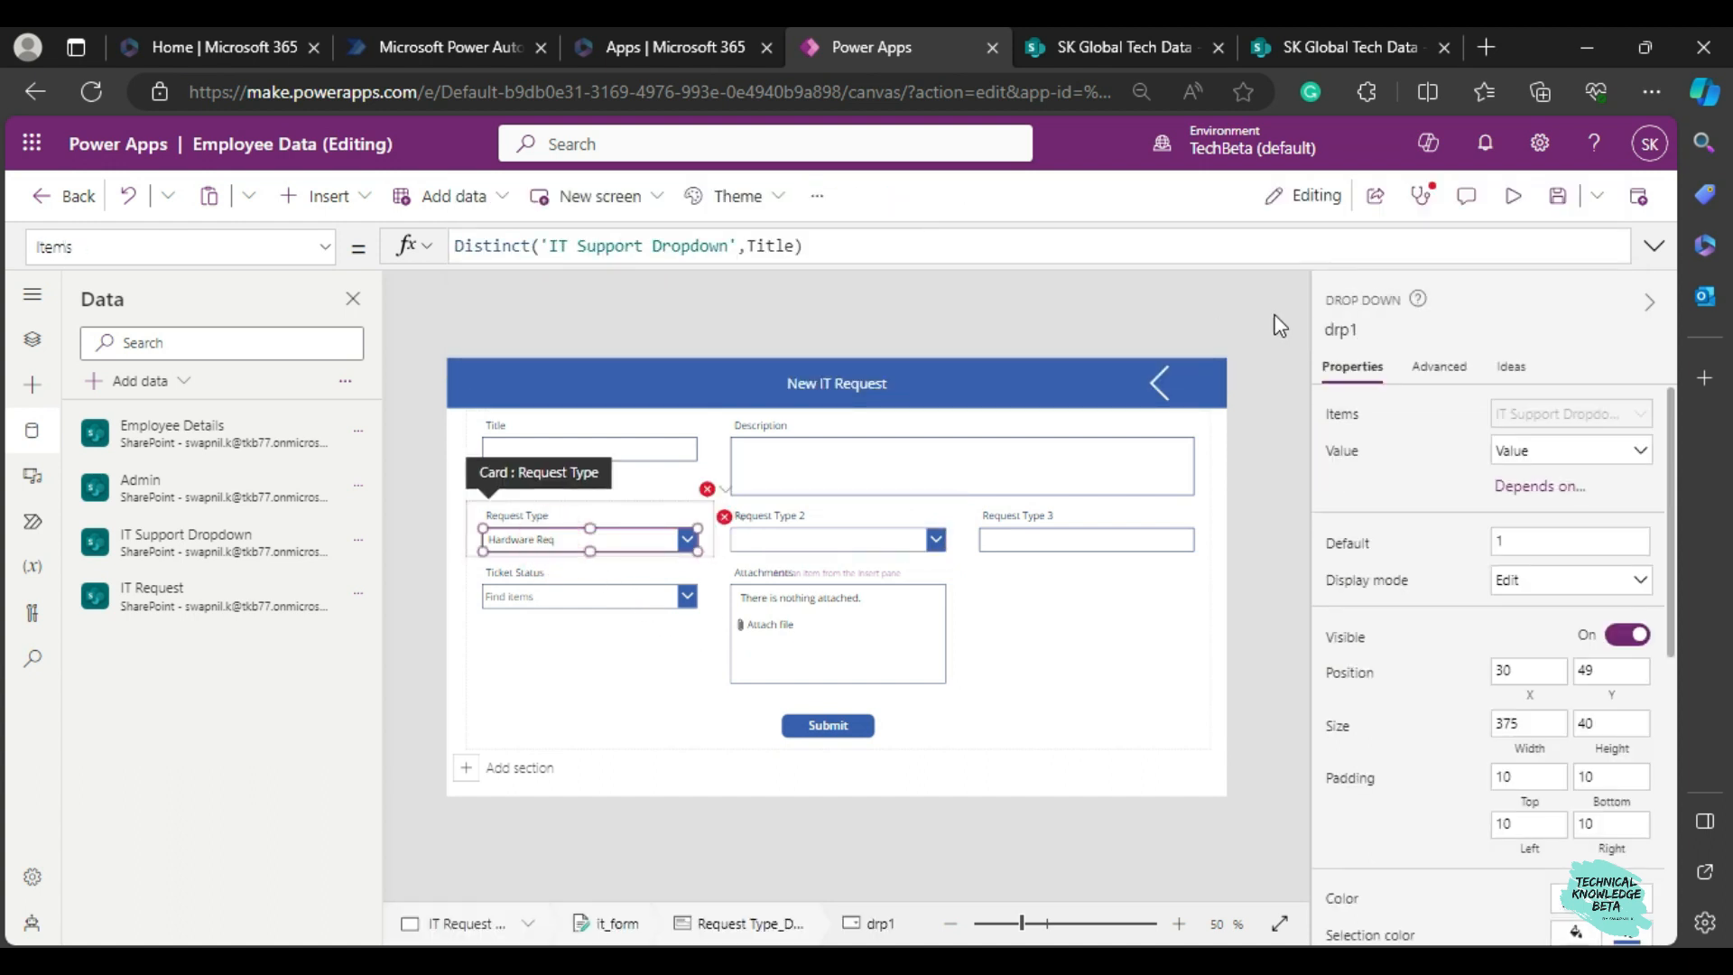
left_click(831, 534)
left_click(831, 534)
left_click(828, 246)
type("drp1")
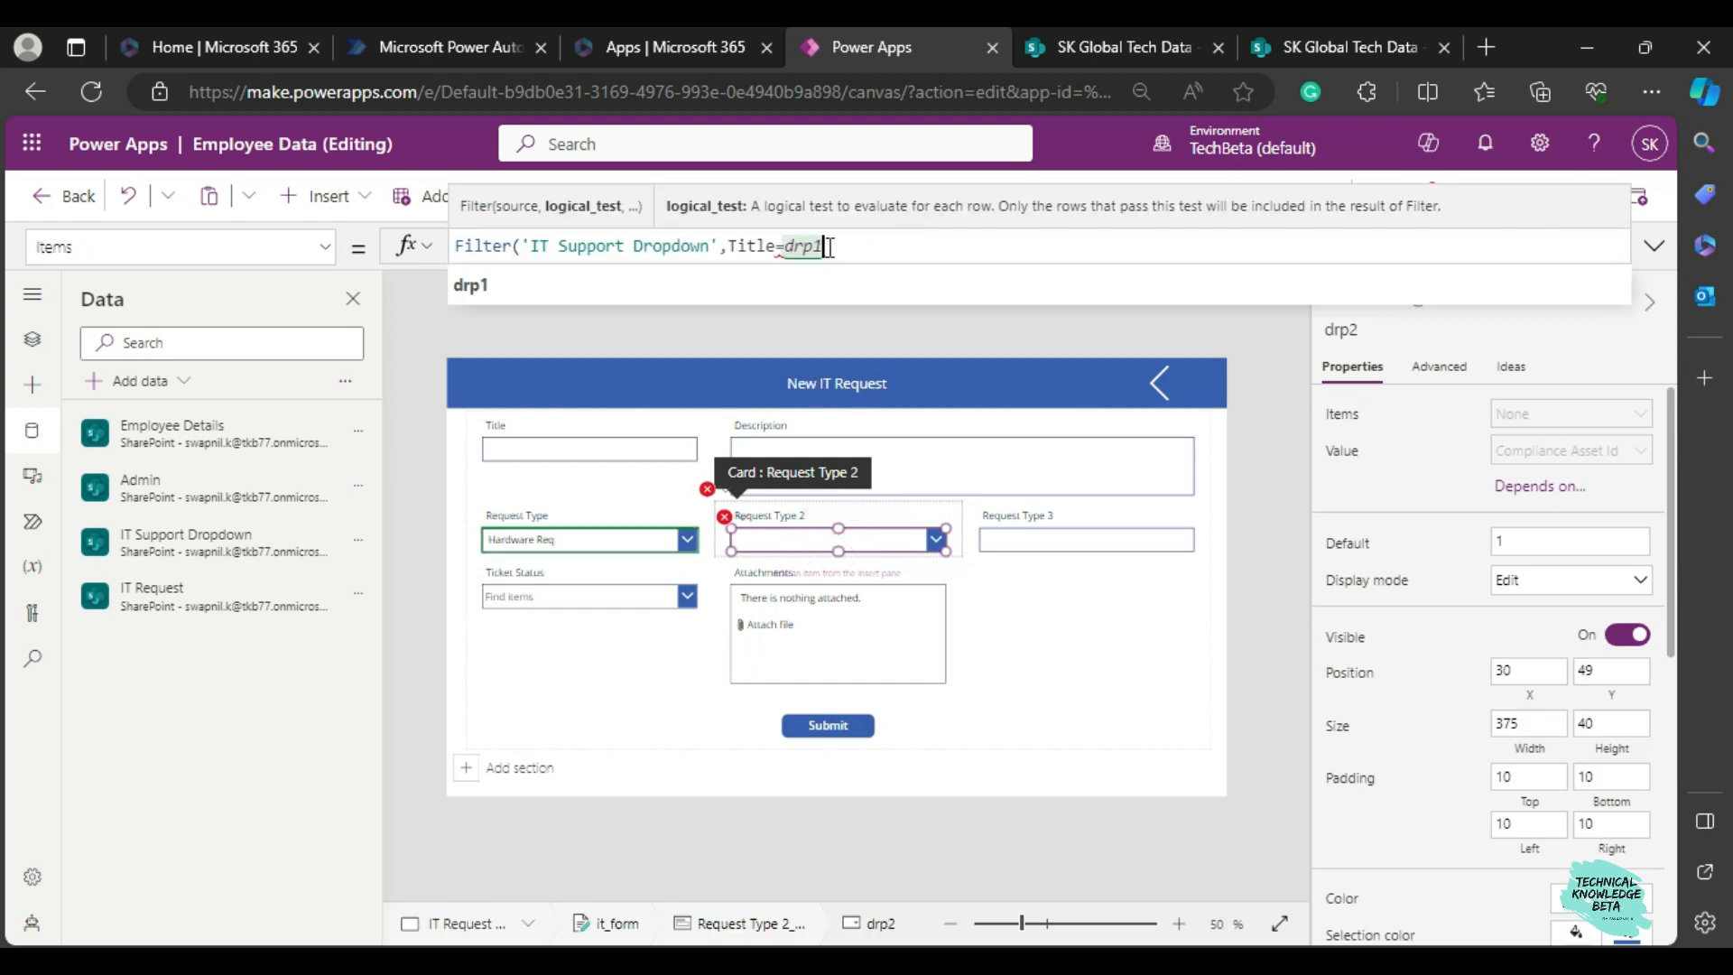
type(".secle")
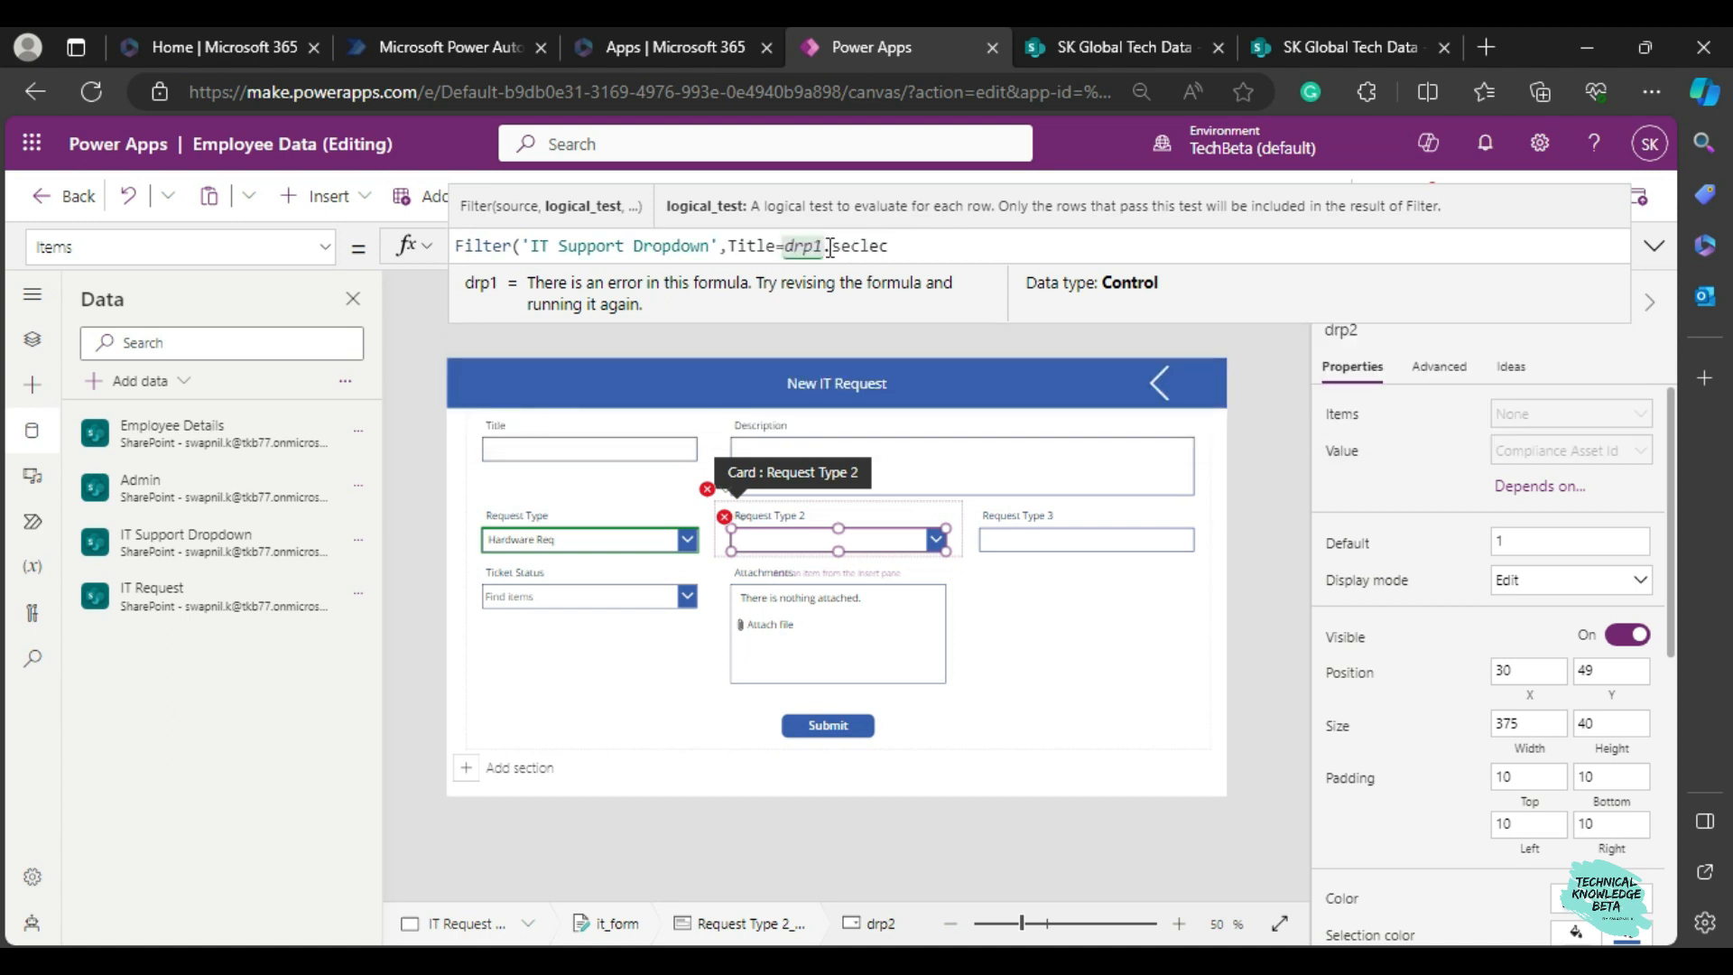
type("c")
Complete the filter condition as Title=drp1.Selected.Value and close the Filter function.
key("BackSpace")
key("BackSpace")
key("BackSpace")
type("lected")
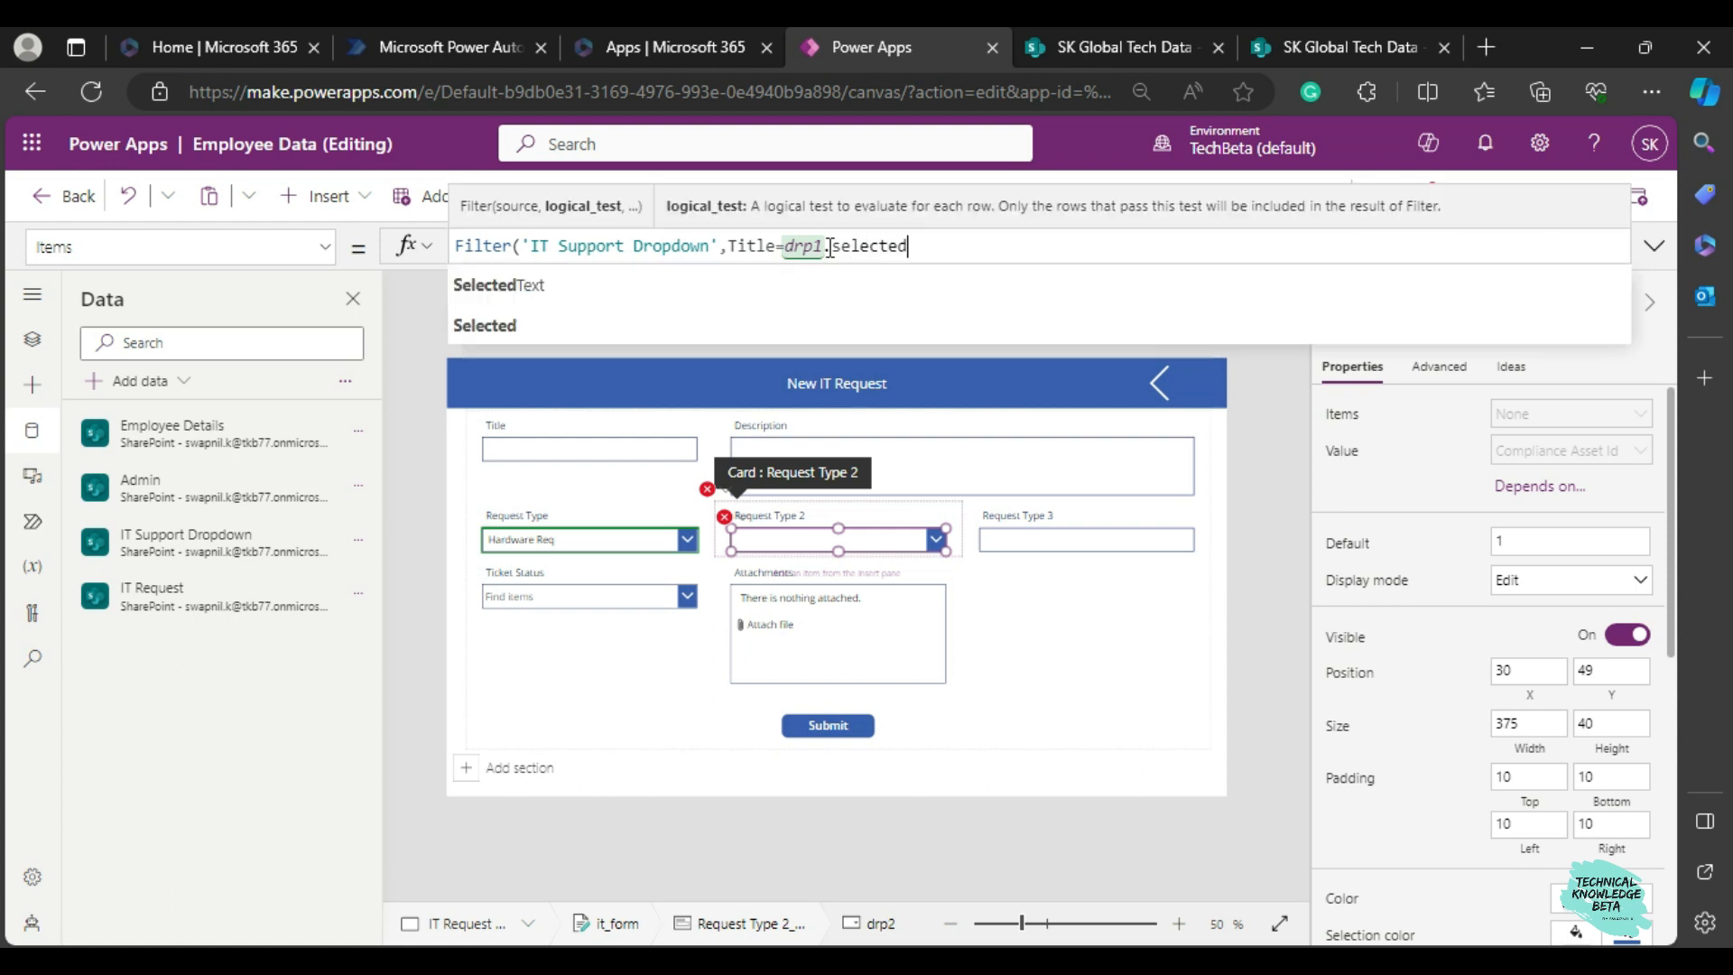
type(".va")
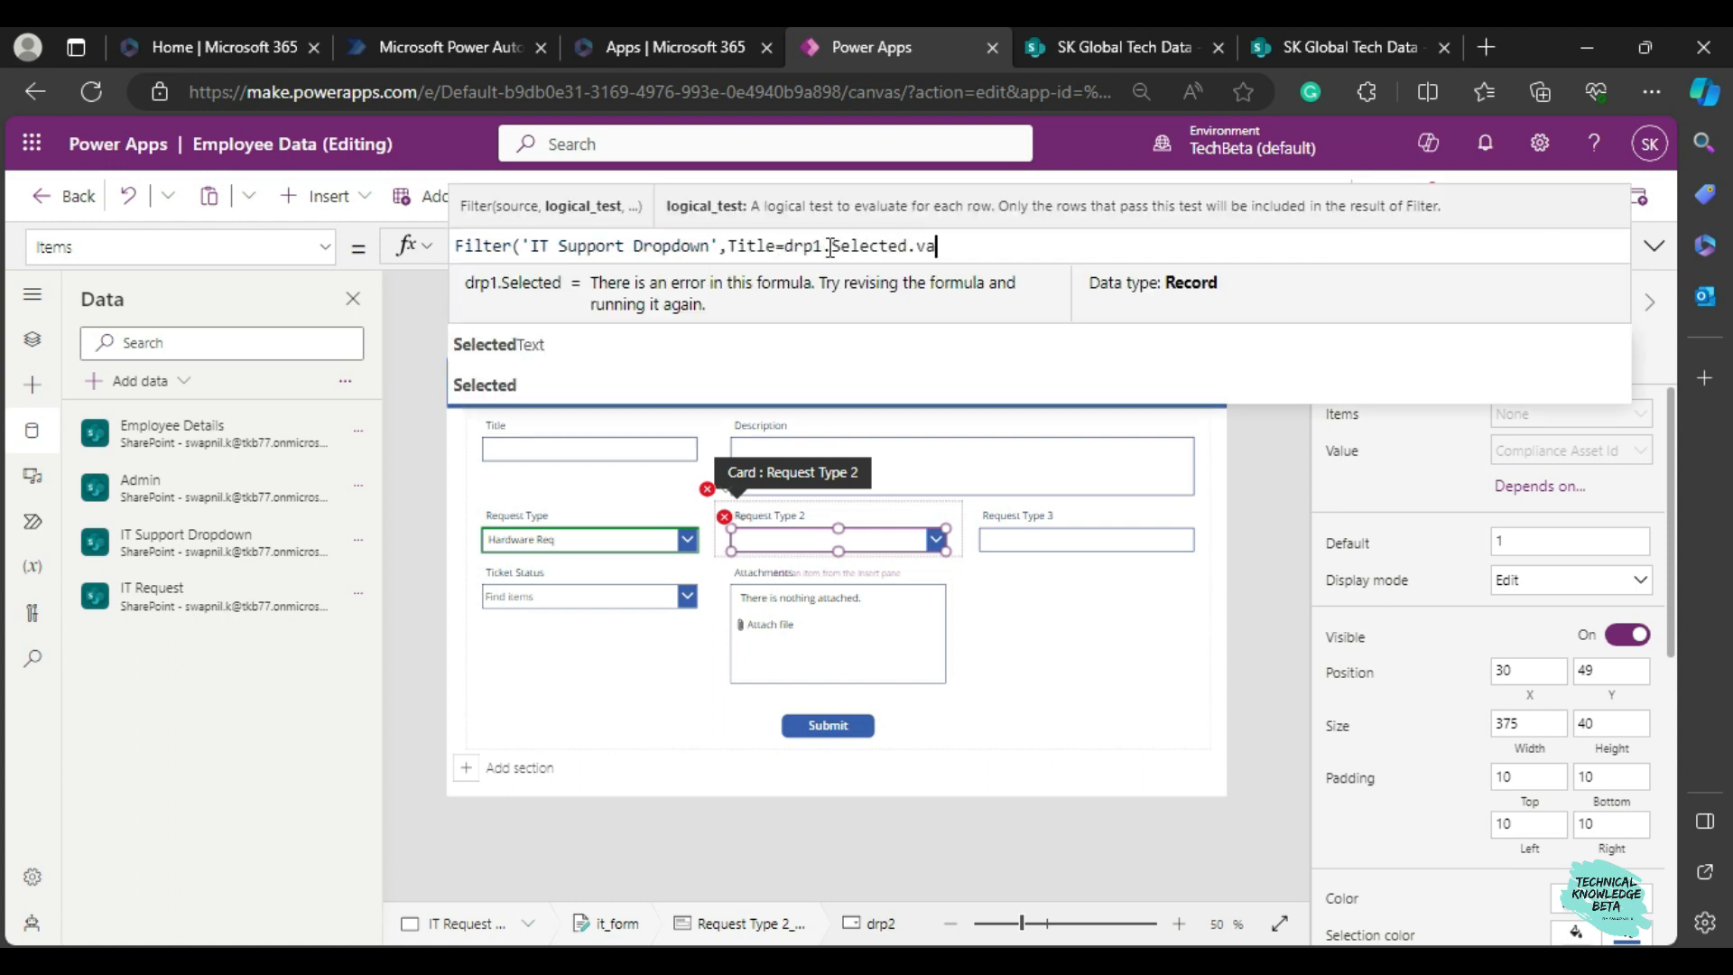
type("lue)")
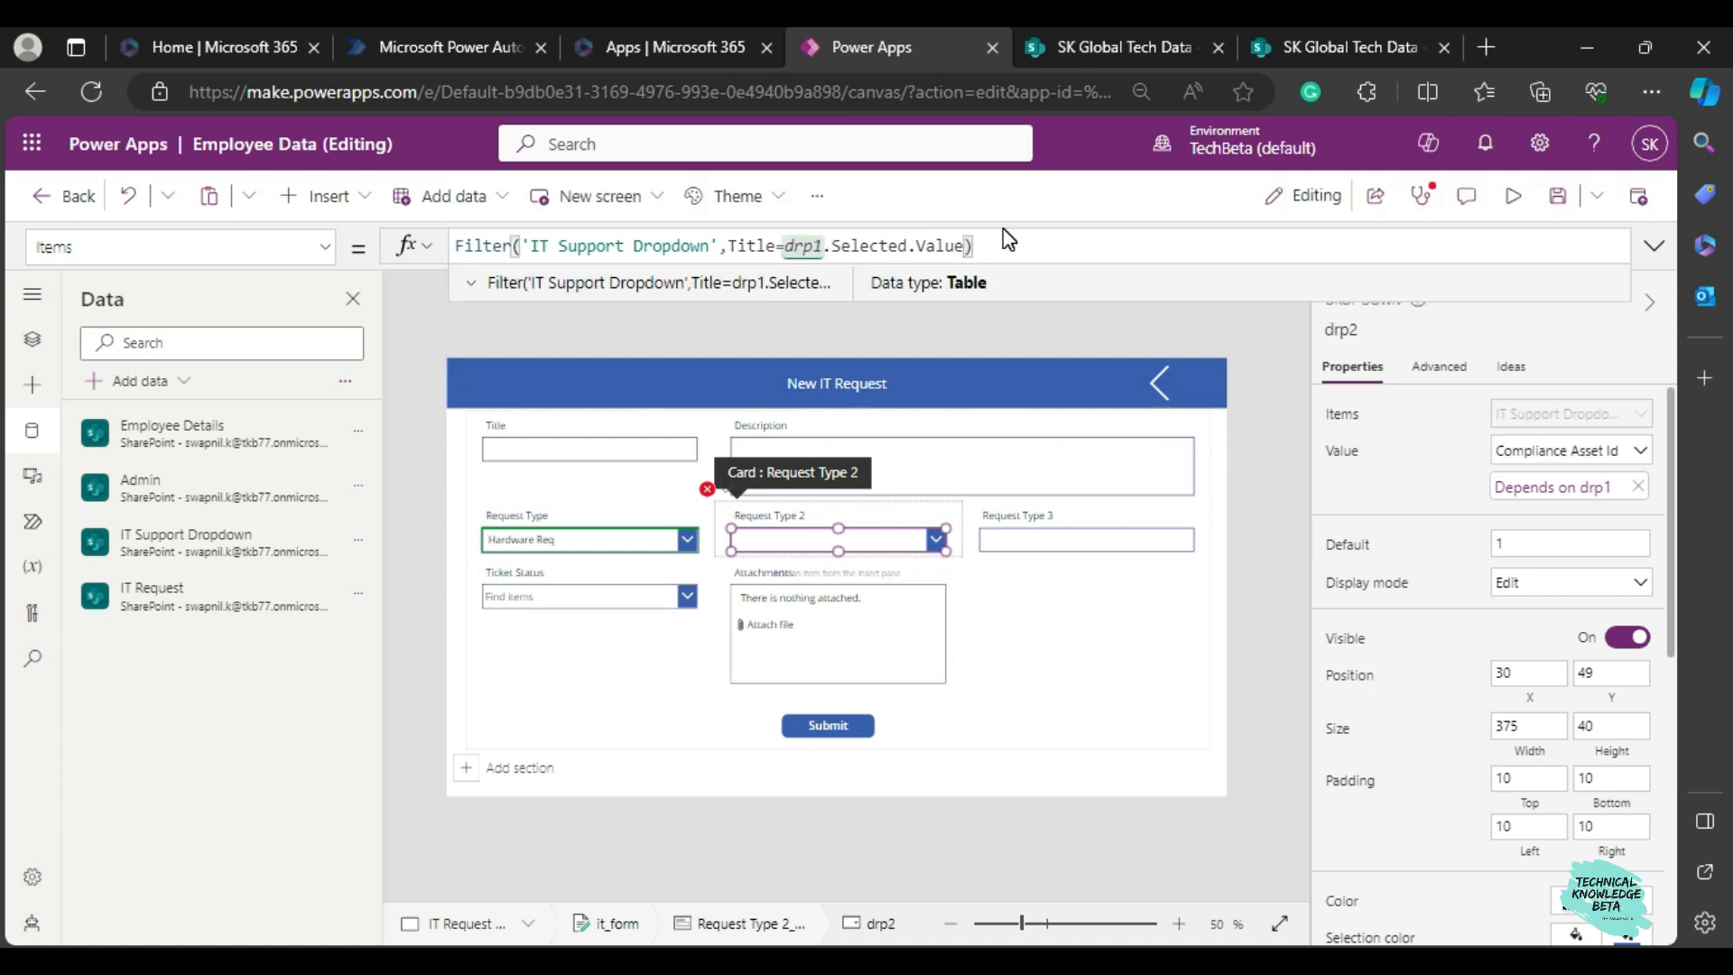
key("Left")
key("Left")
key("Left")
key("Left")
key("Left")
key("Left")
key("Left")
key("Left")
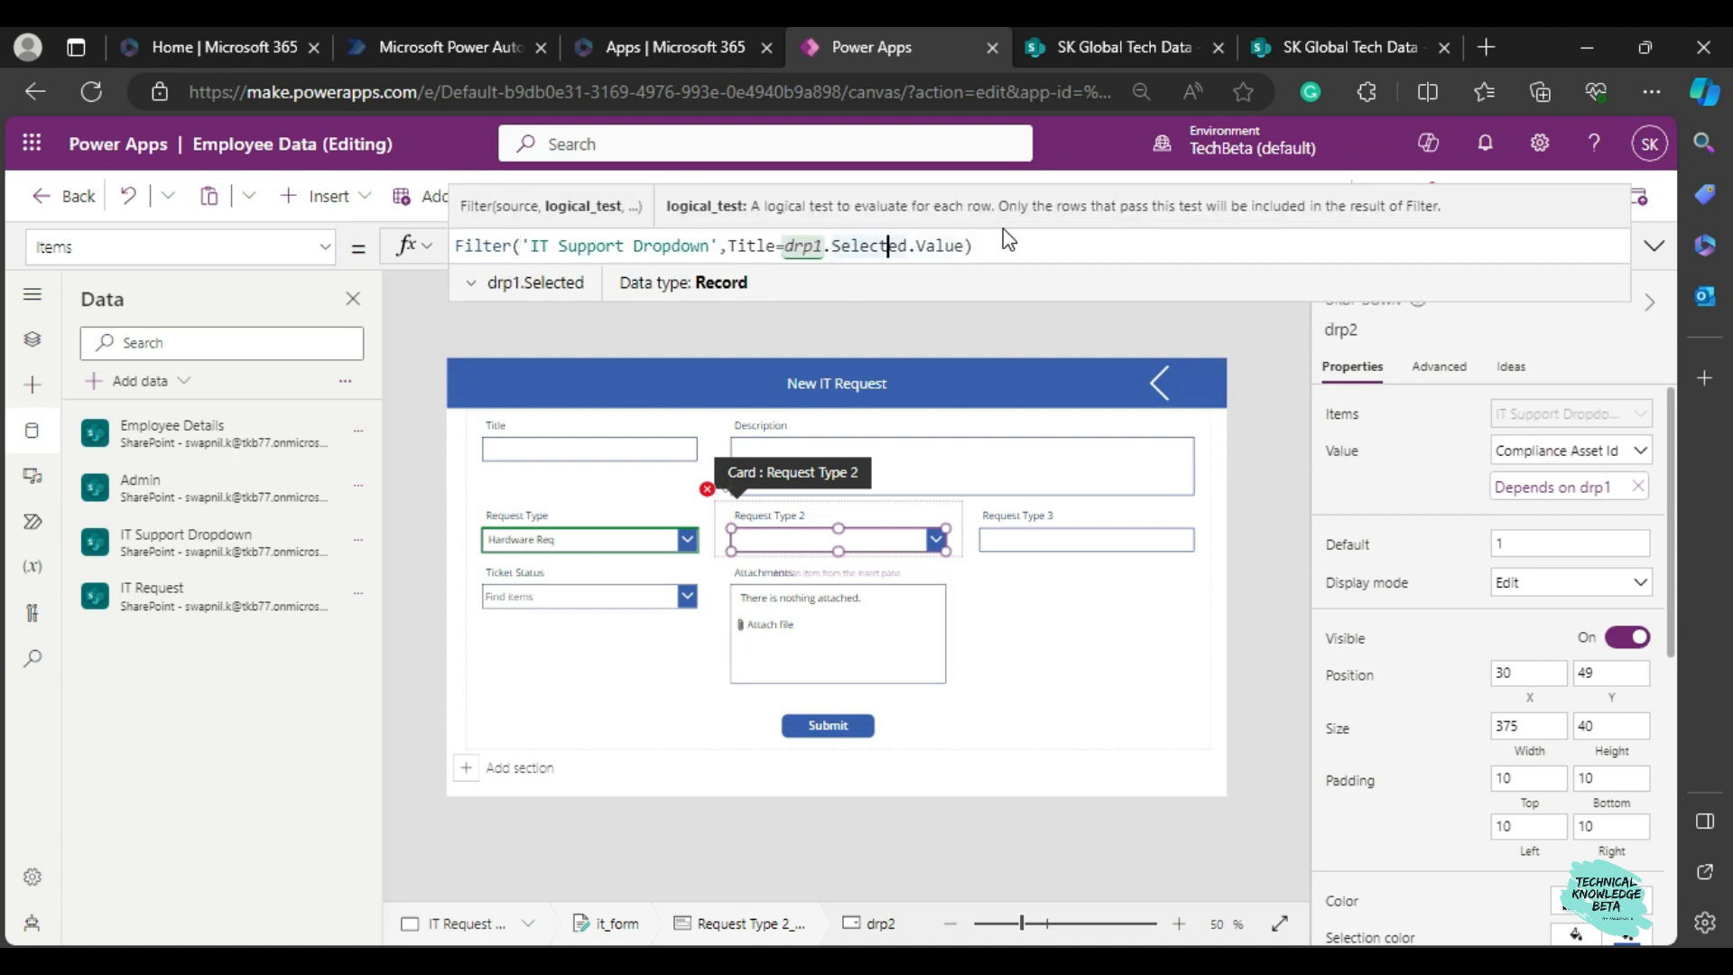
key("Right")
key("Right")
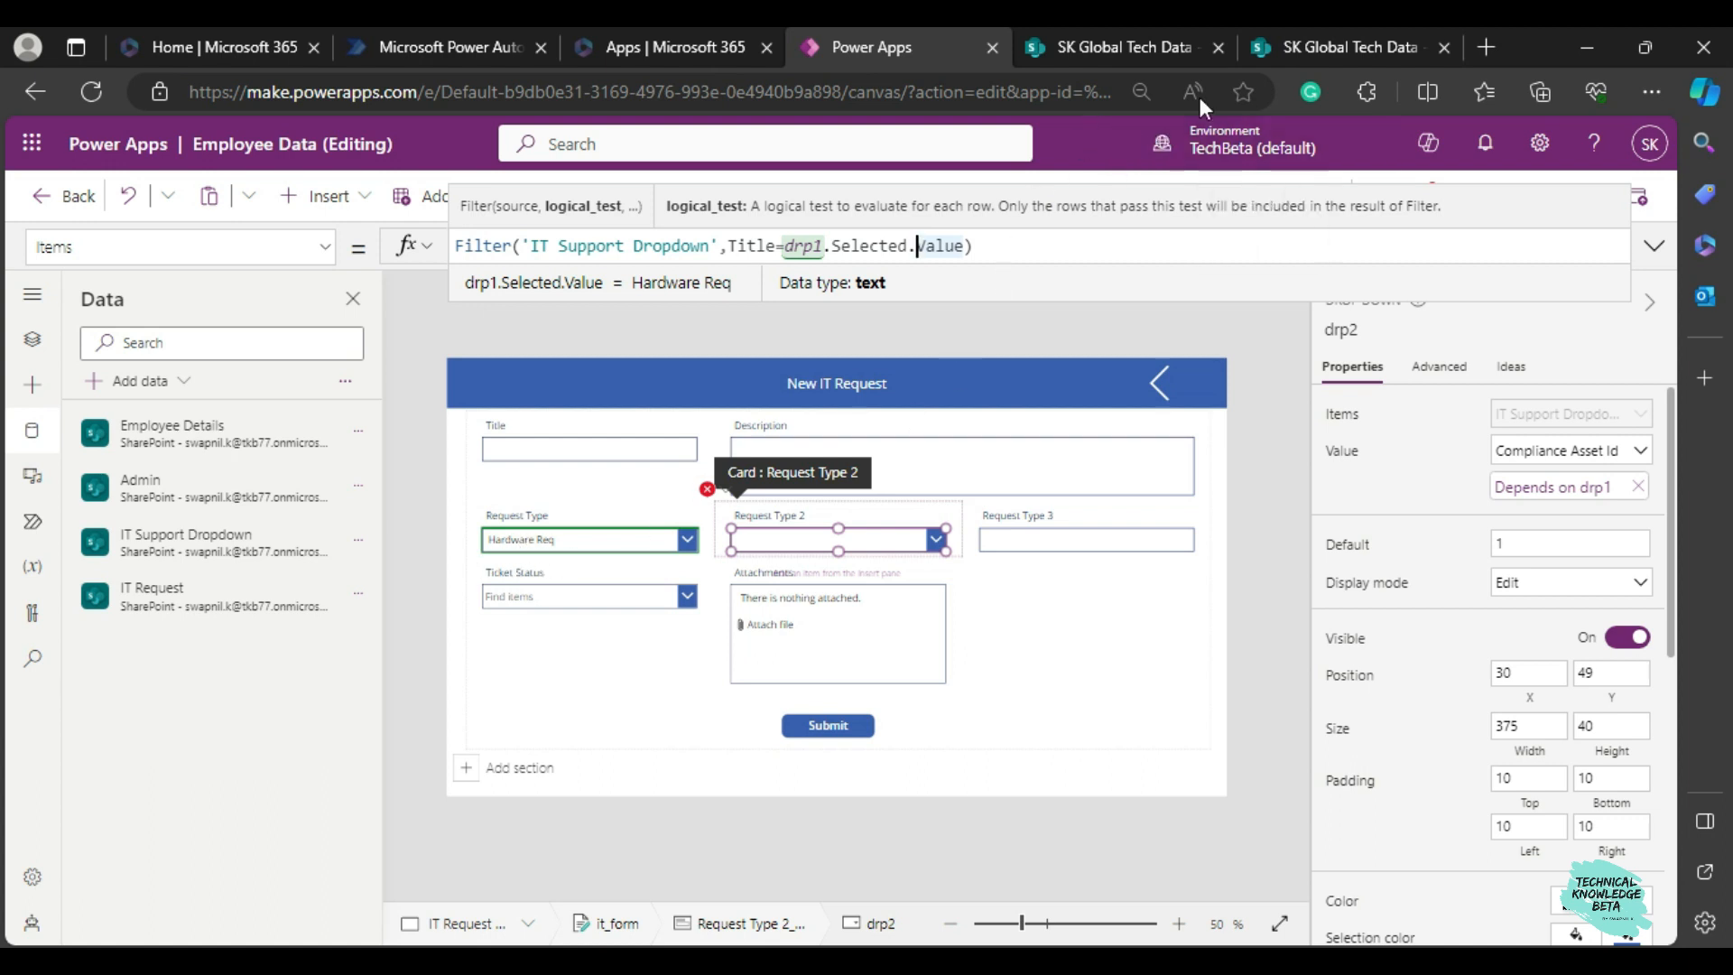
Consult the IT Support Dropdown list and wrap the Filter expression in a Distinct function, adding a comma after the filter for the column argument.
left_click(1260, 49)
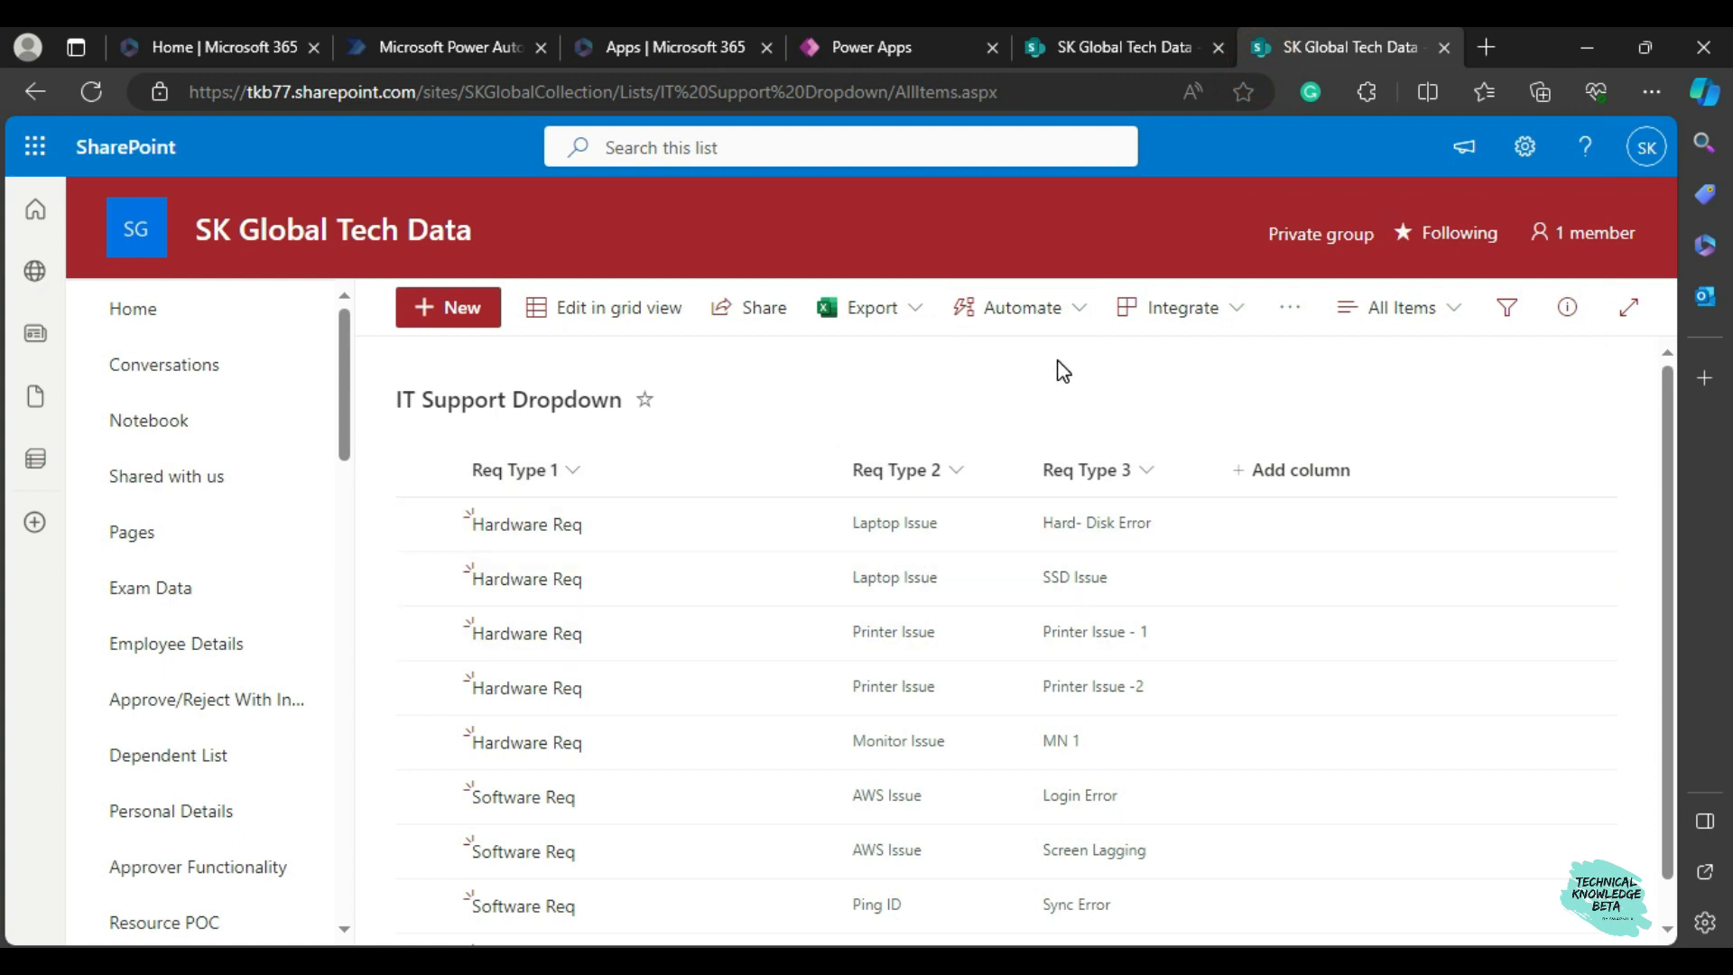
left_click(799, 40)
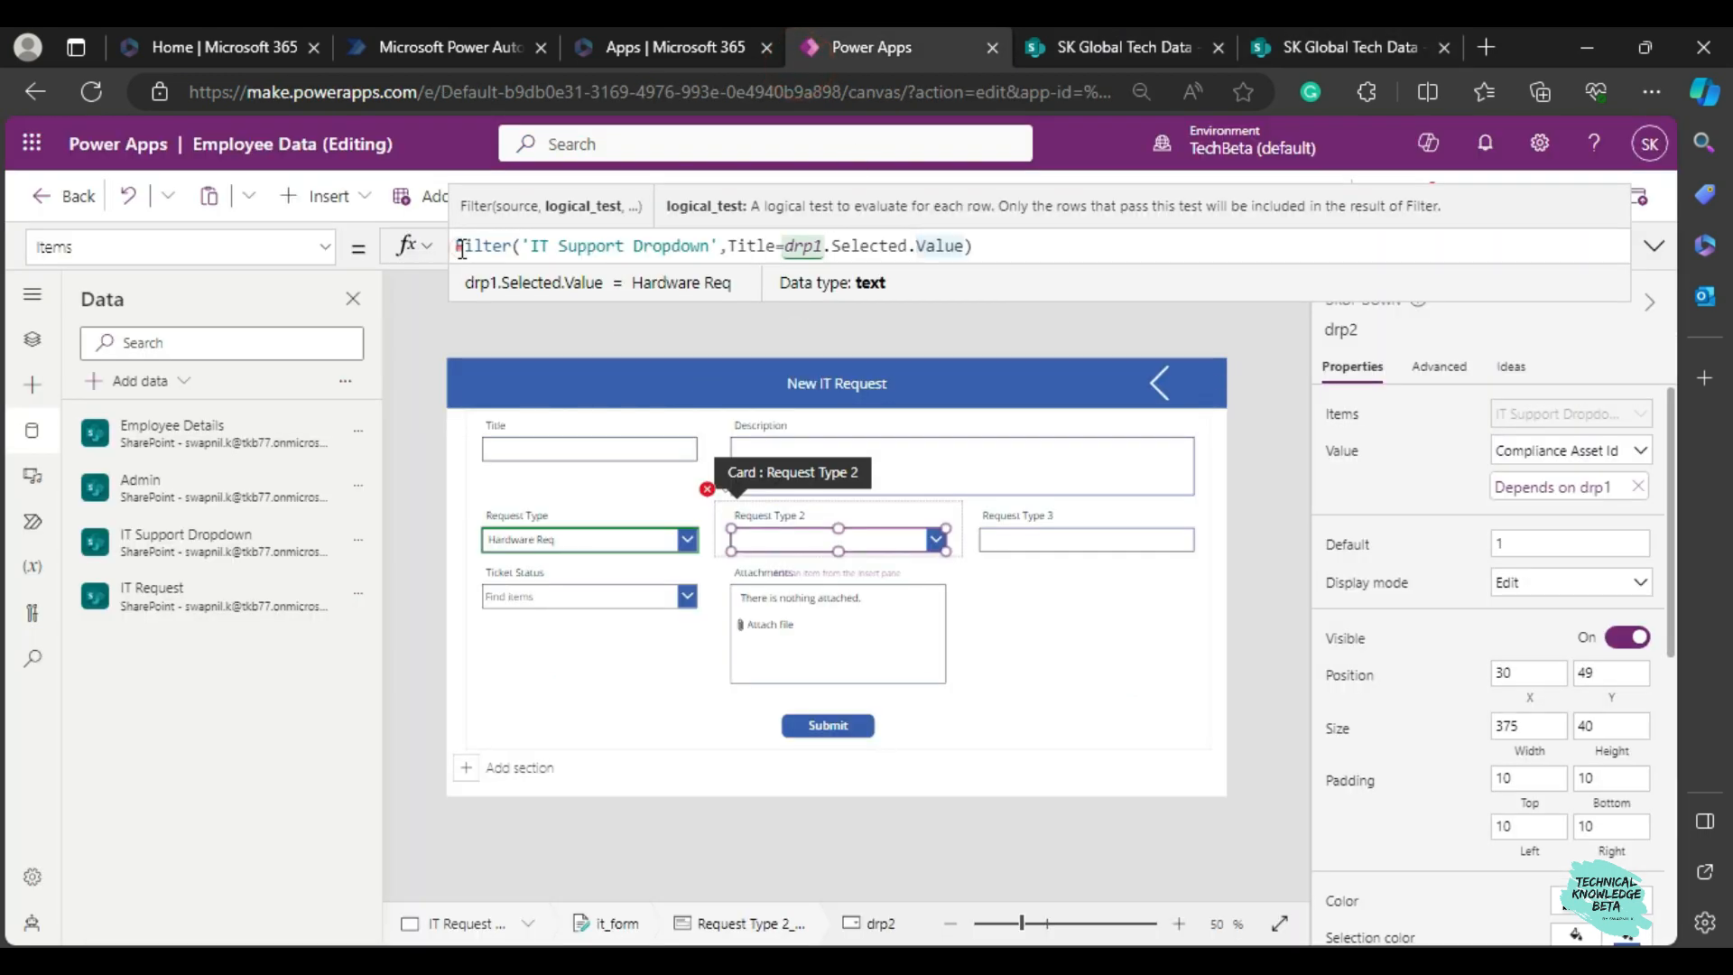
type("distinct")
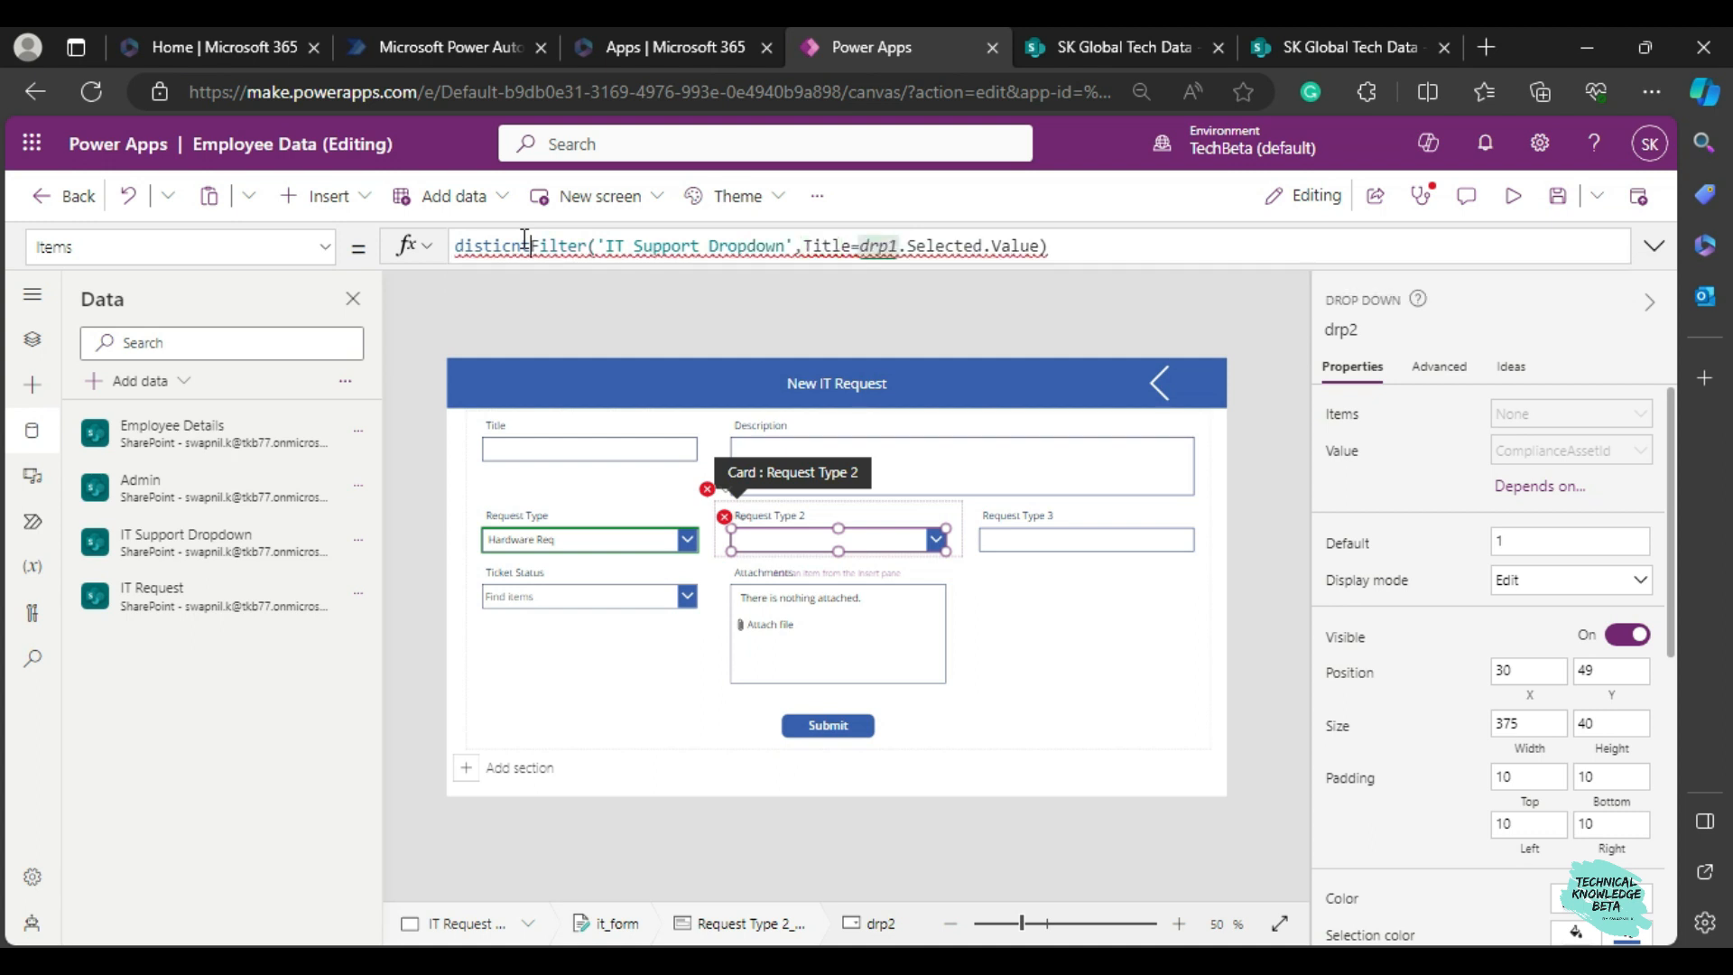
key("BackSpace")
key("BackSpace")
key("BackSpace")
key("BackSpace")
key("BackSpace")
key("BackSpace")
key("BackSpace")
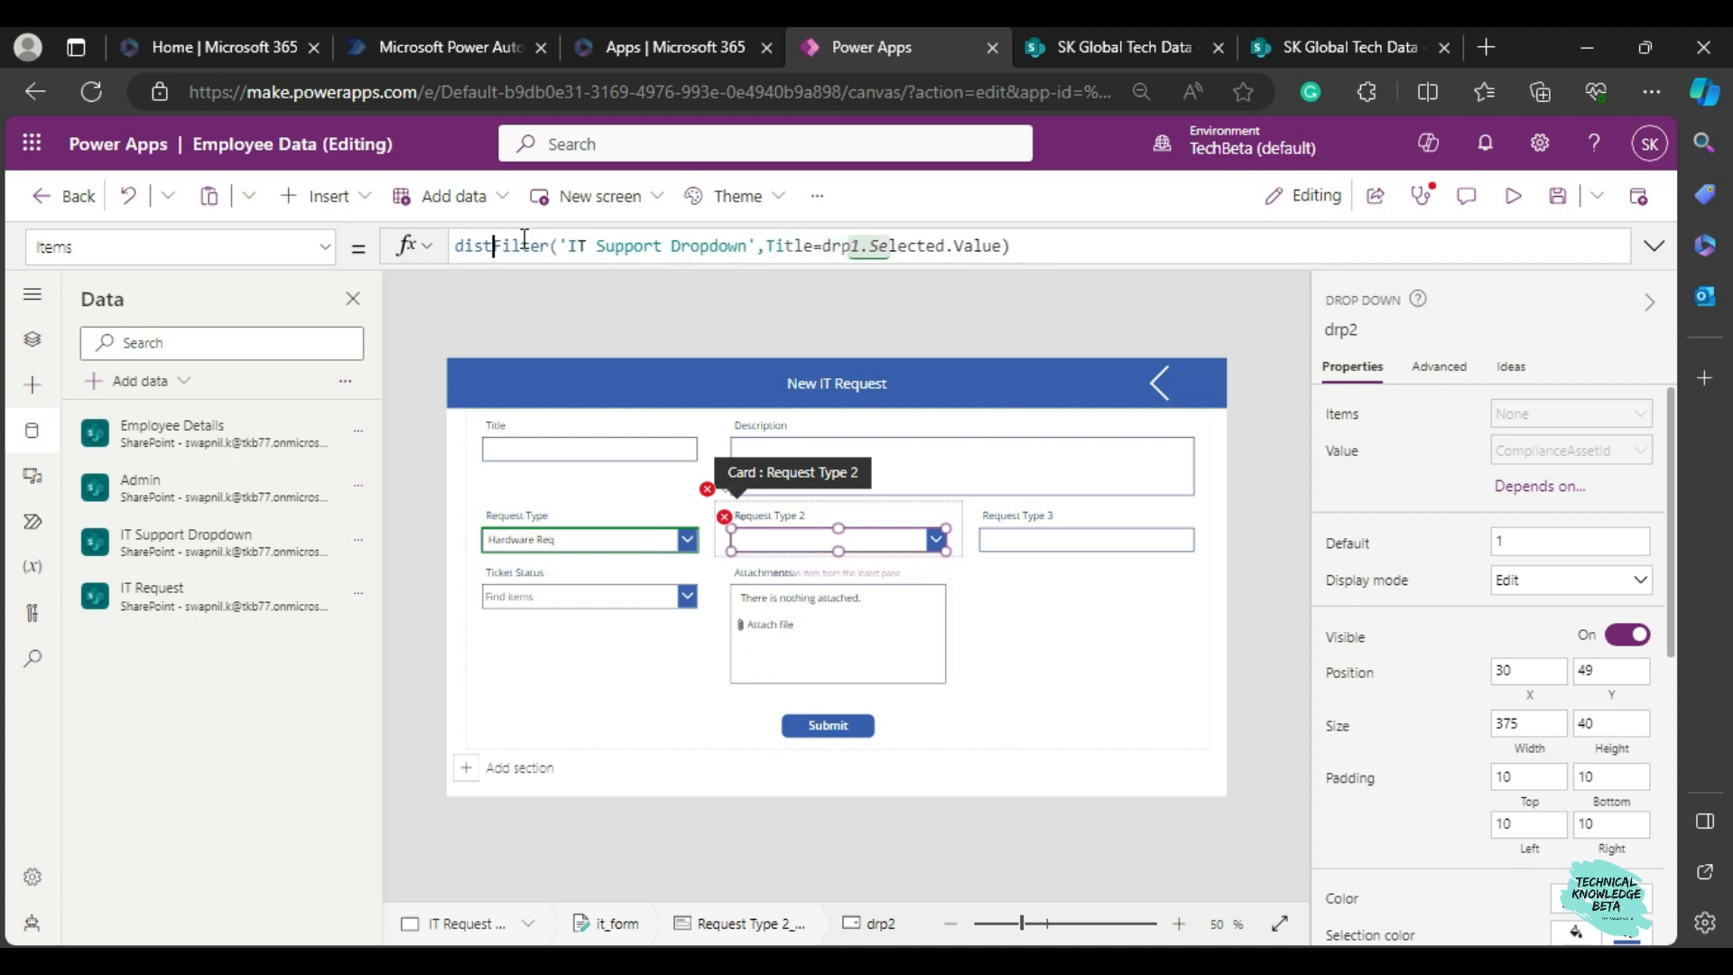
type("dist")
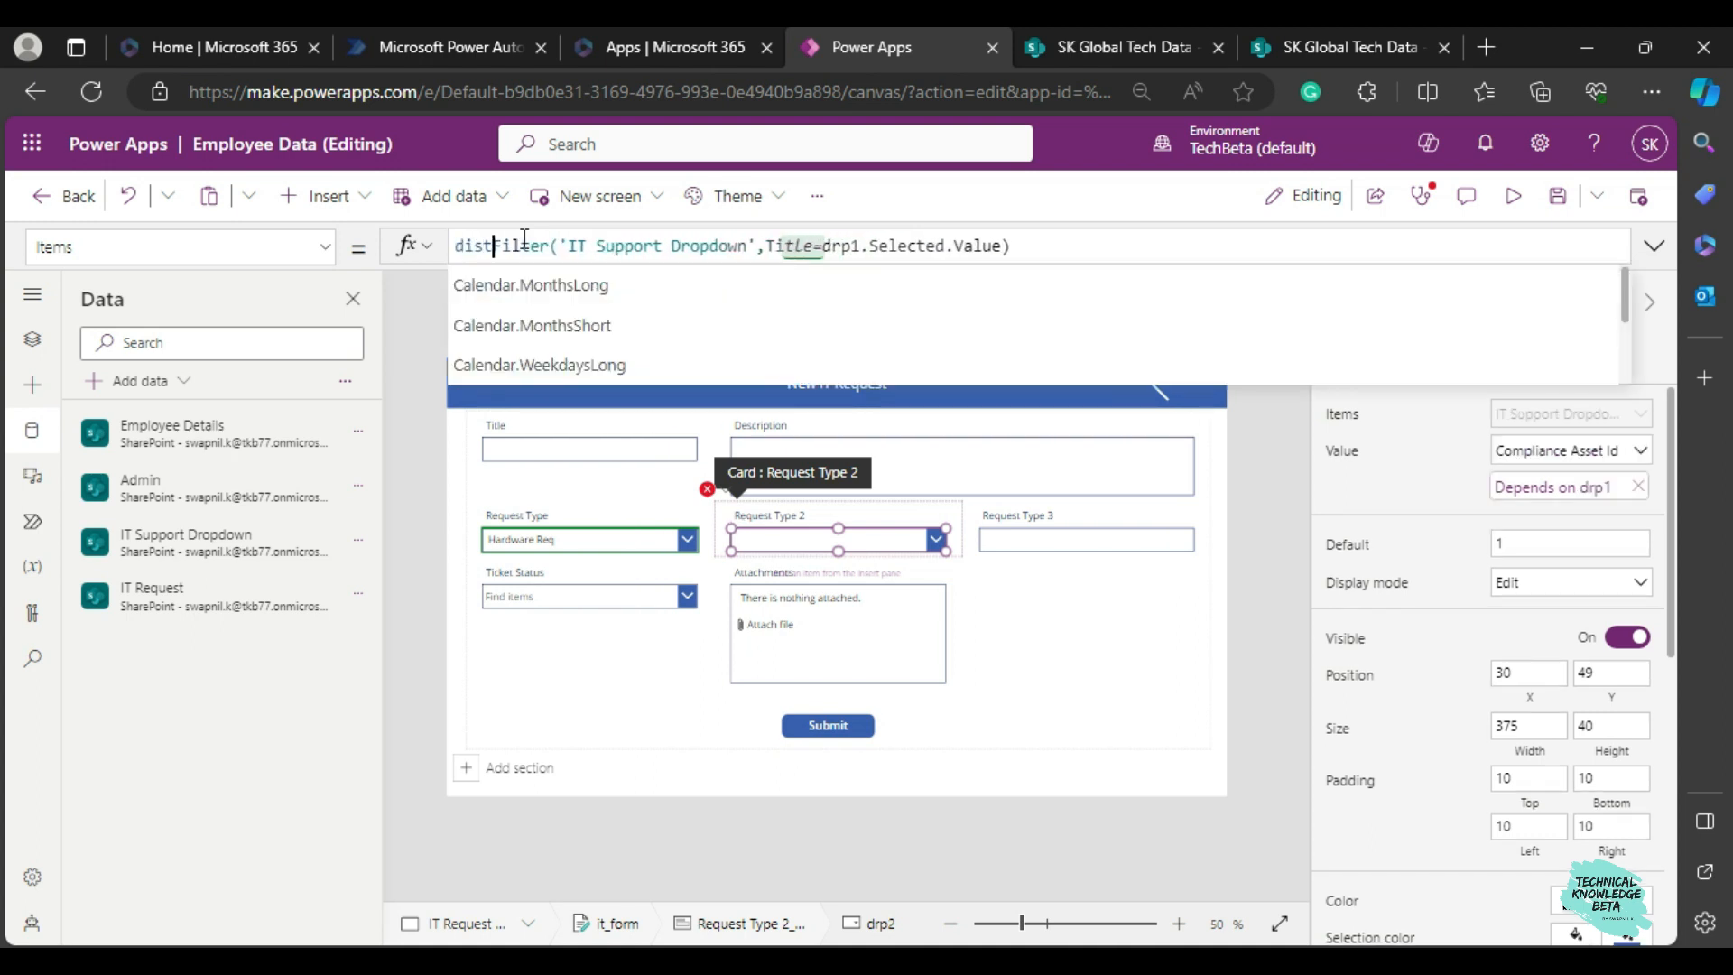
key("Tab")
type("(")
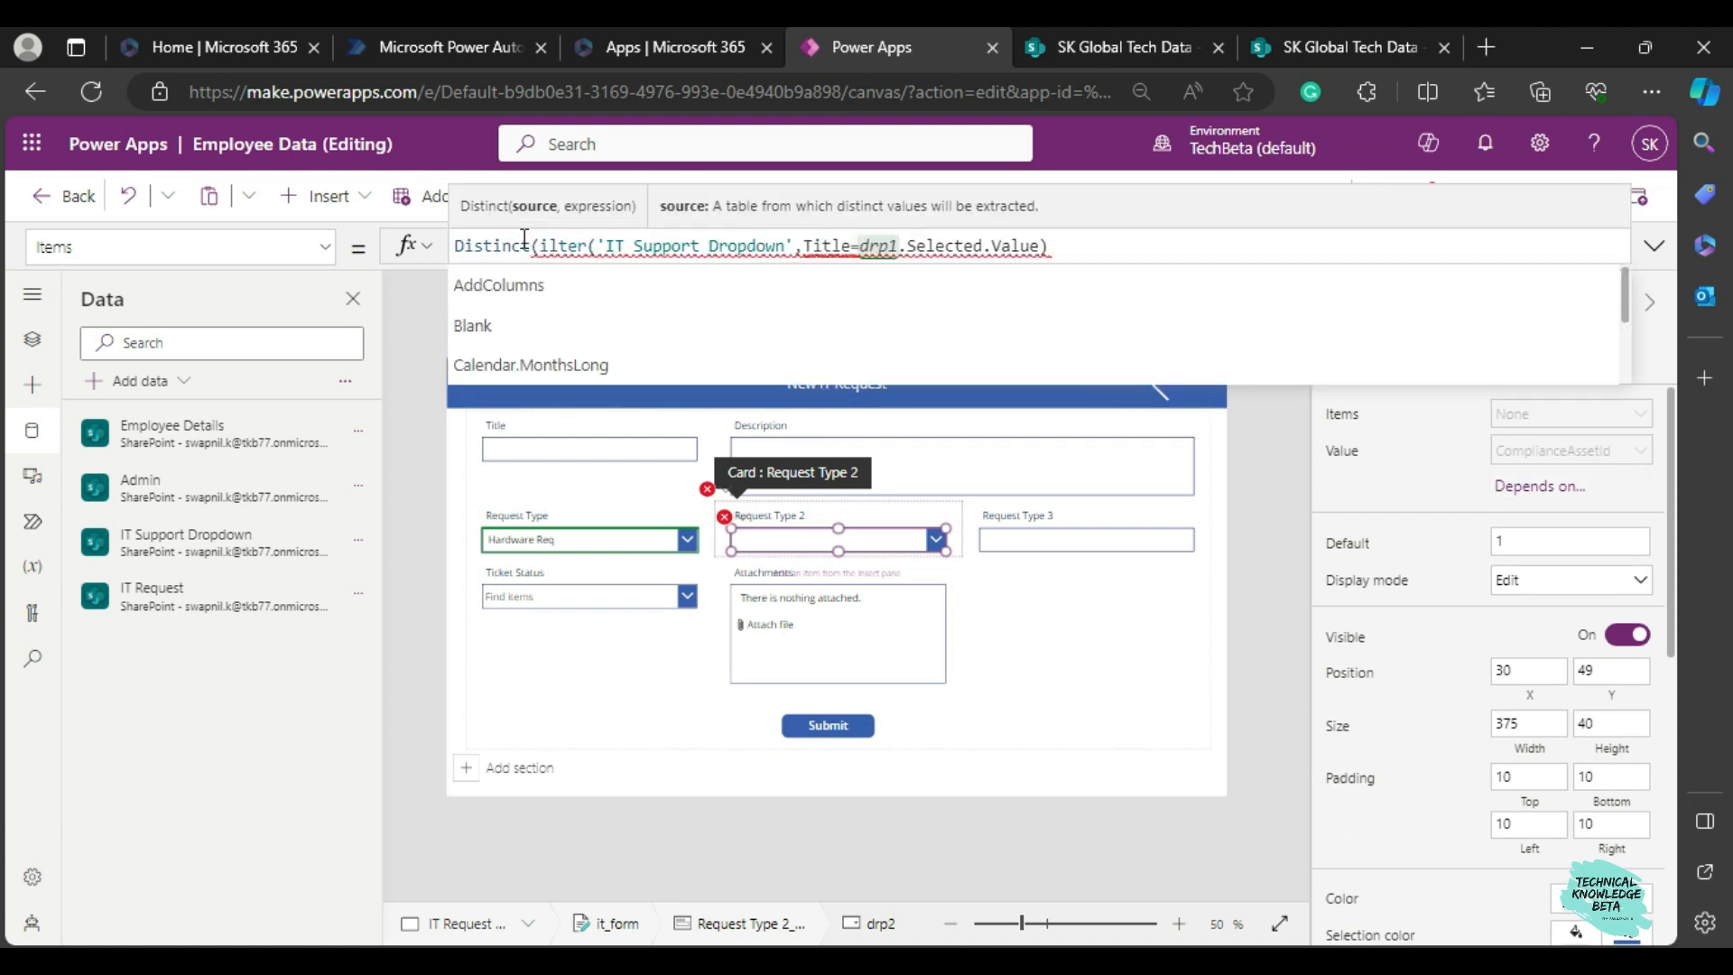
type("F")
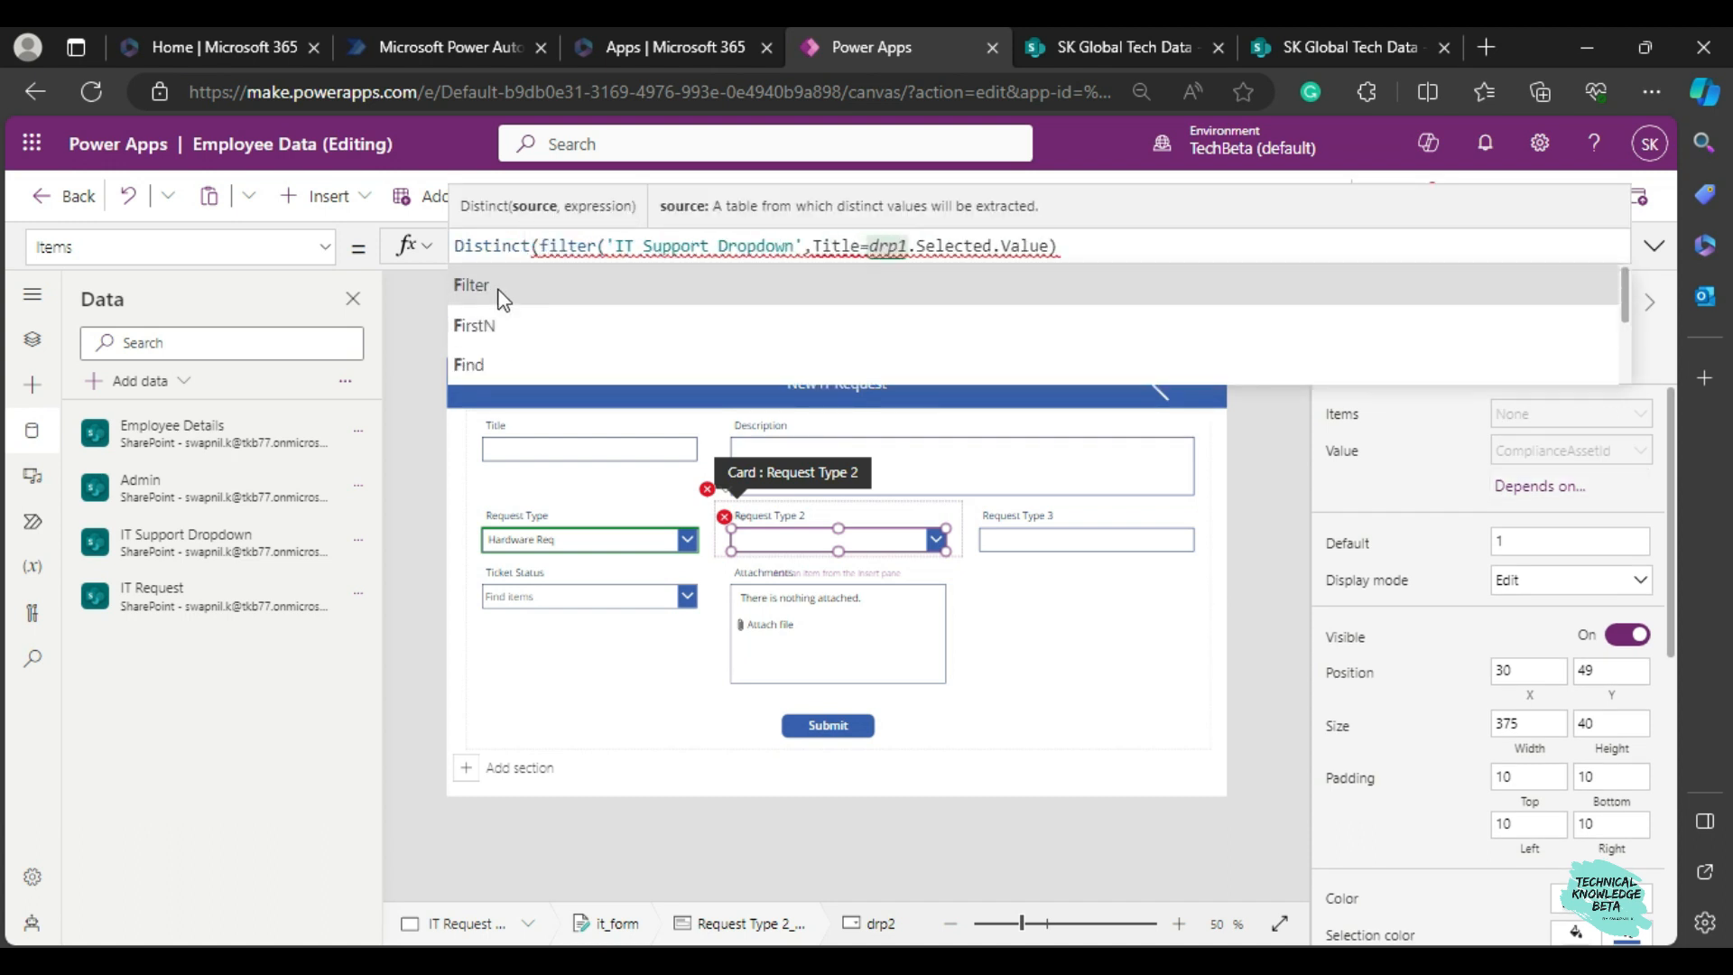
left_click(638, 257)
left_click(1101, 253)
type(",")
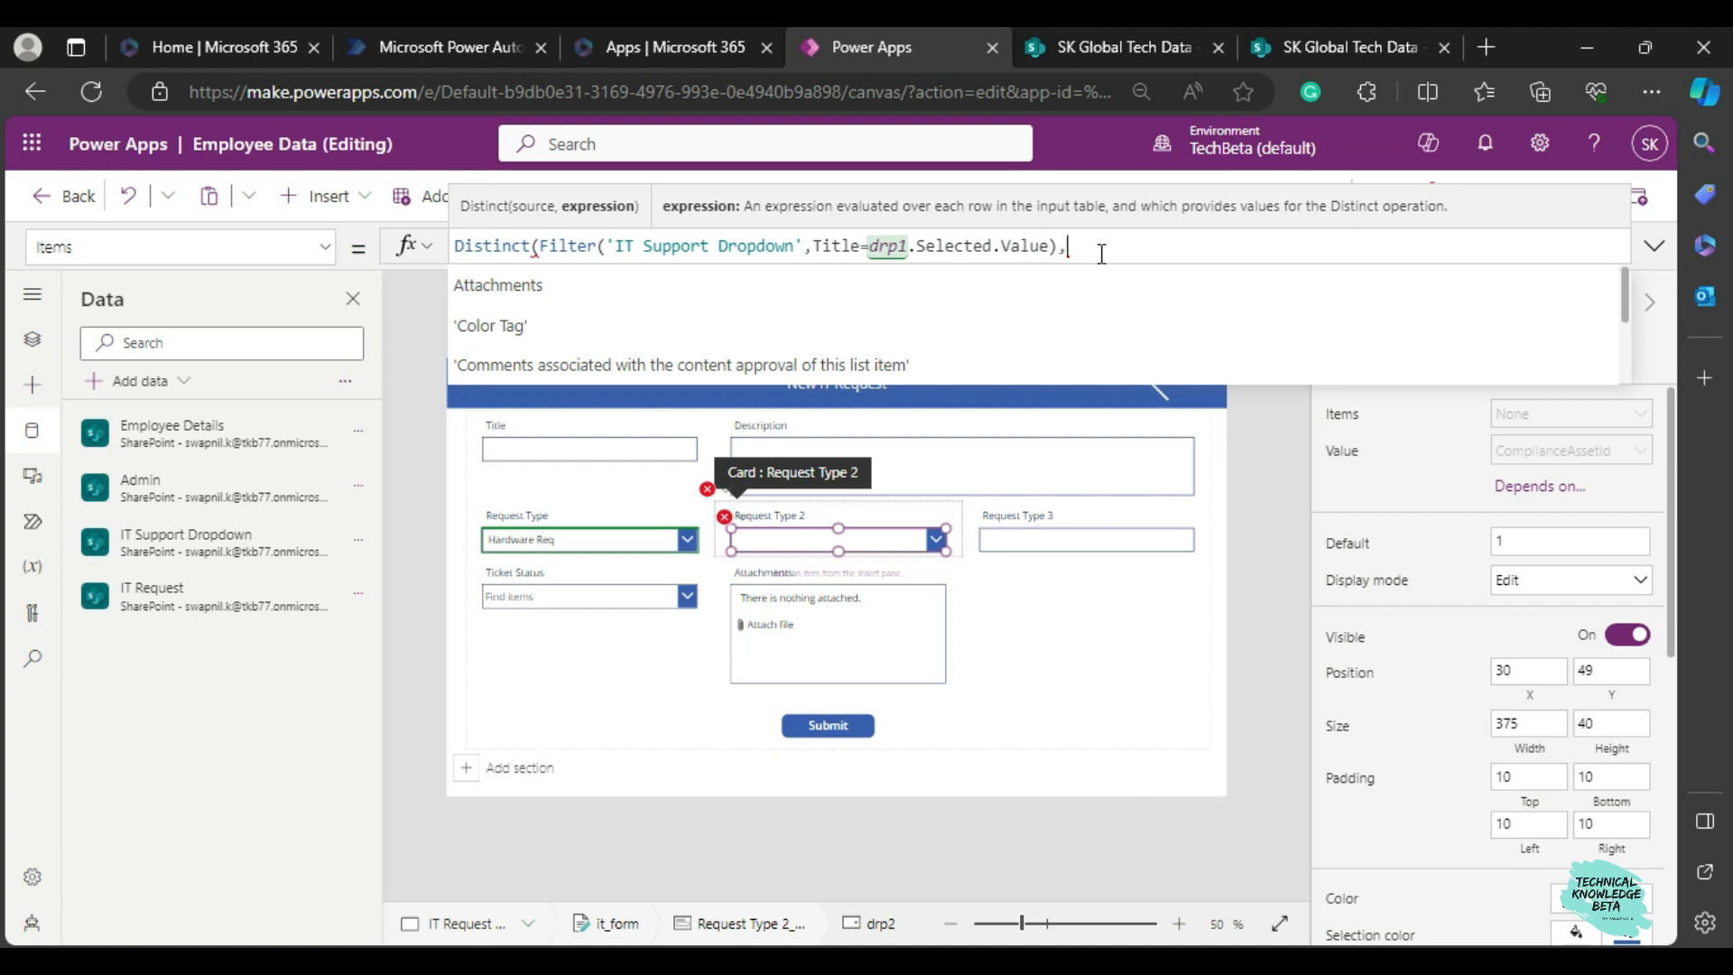
Consult the SharePoint list's columns and finish the Distinct formula with the 'Req Type 2' column and a closing parenthesis.
left_click(1318, 41)
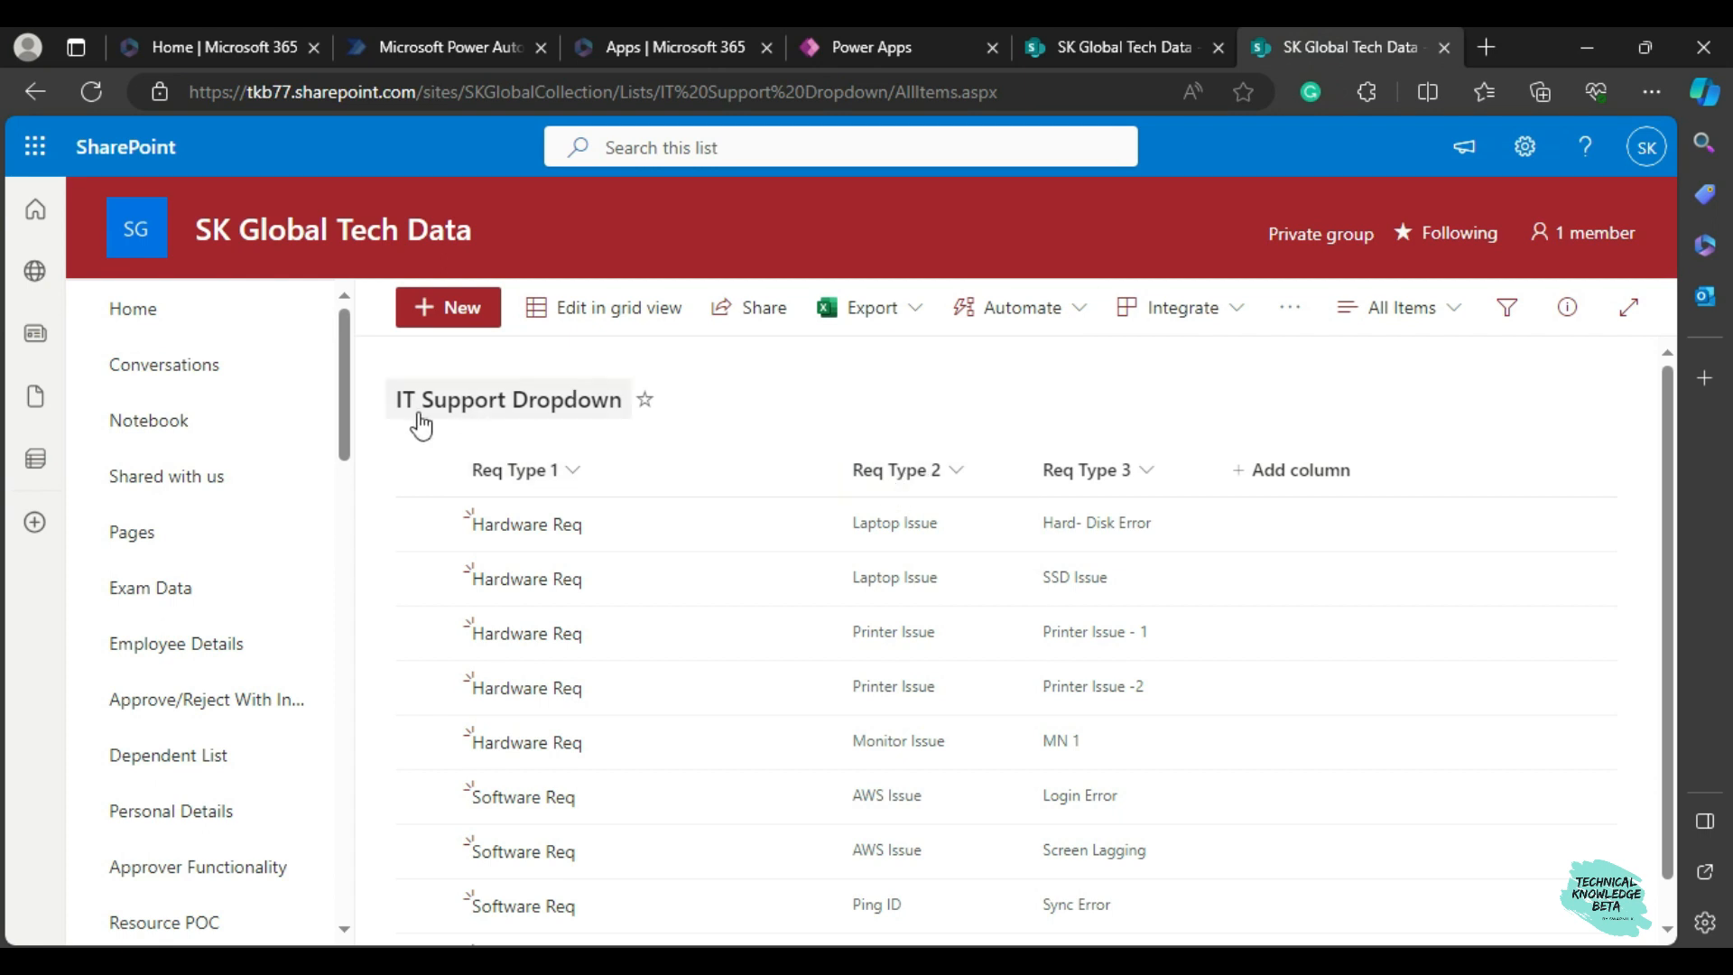
left_click(859, 46)
type("req")
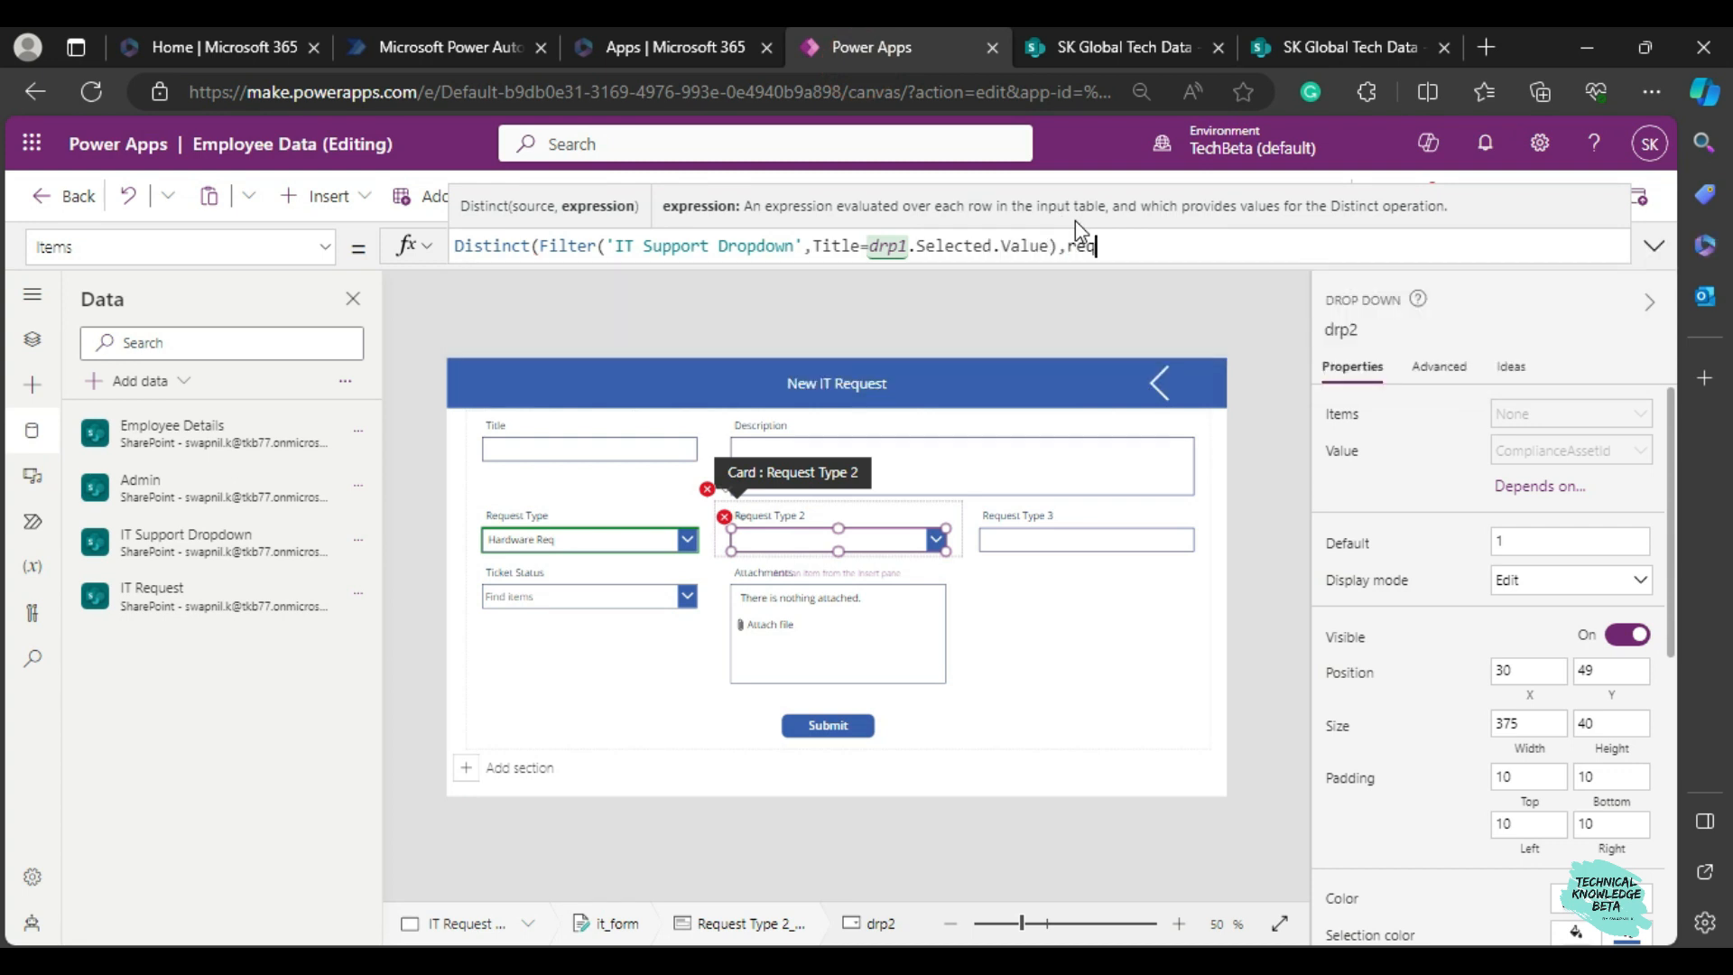
key("Down")
key("Down")
key("Down")
key("Down")
key("Down")
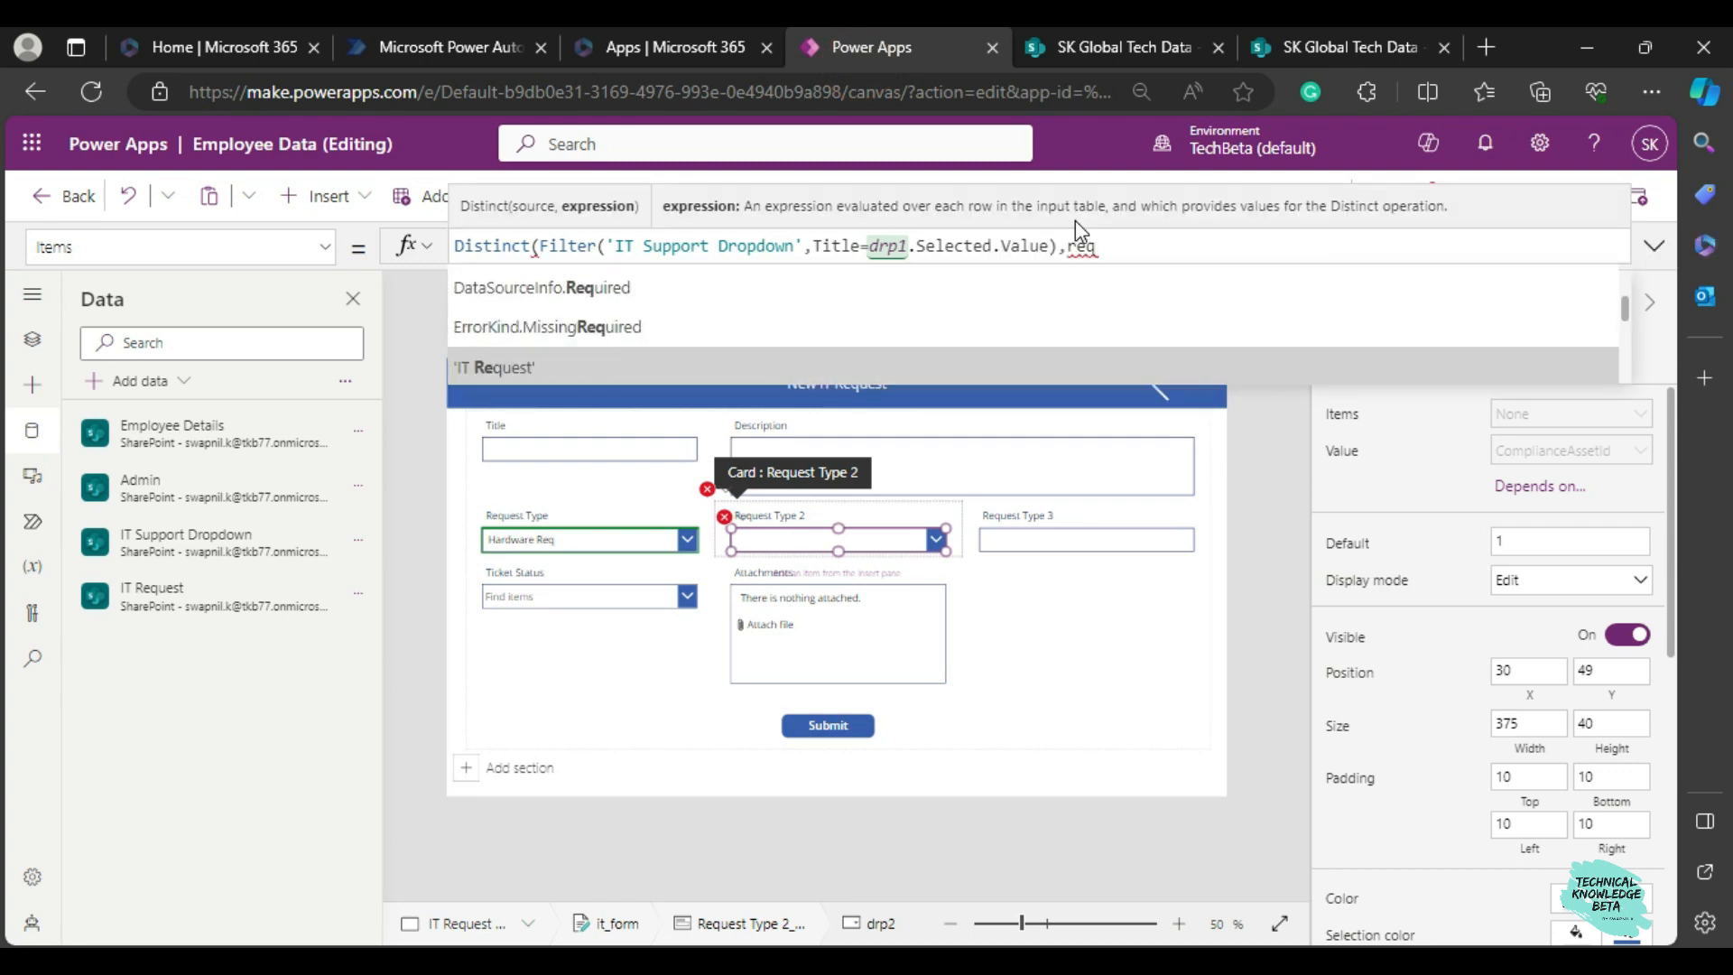
key("Up")
key("Up")
key("Return")
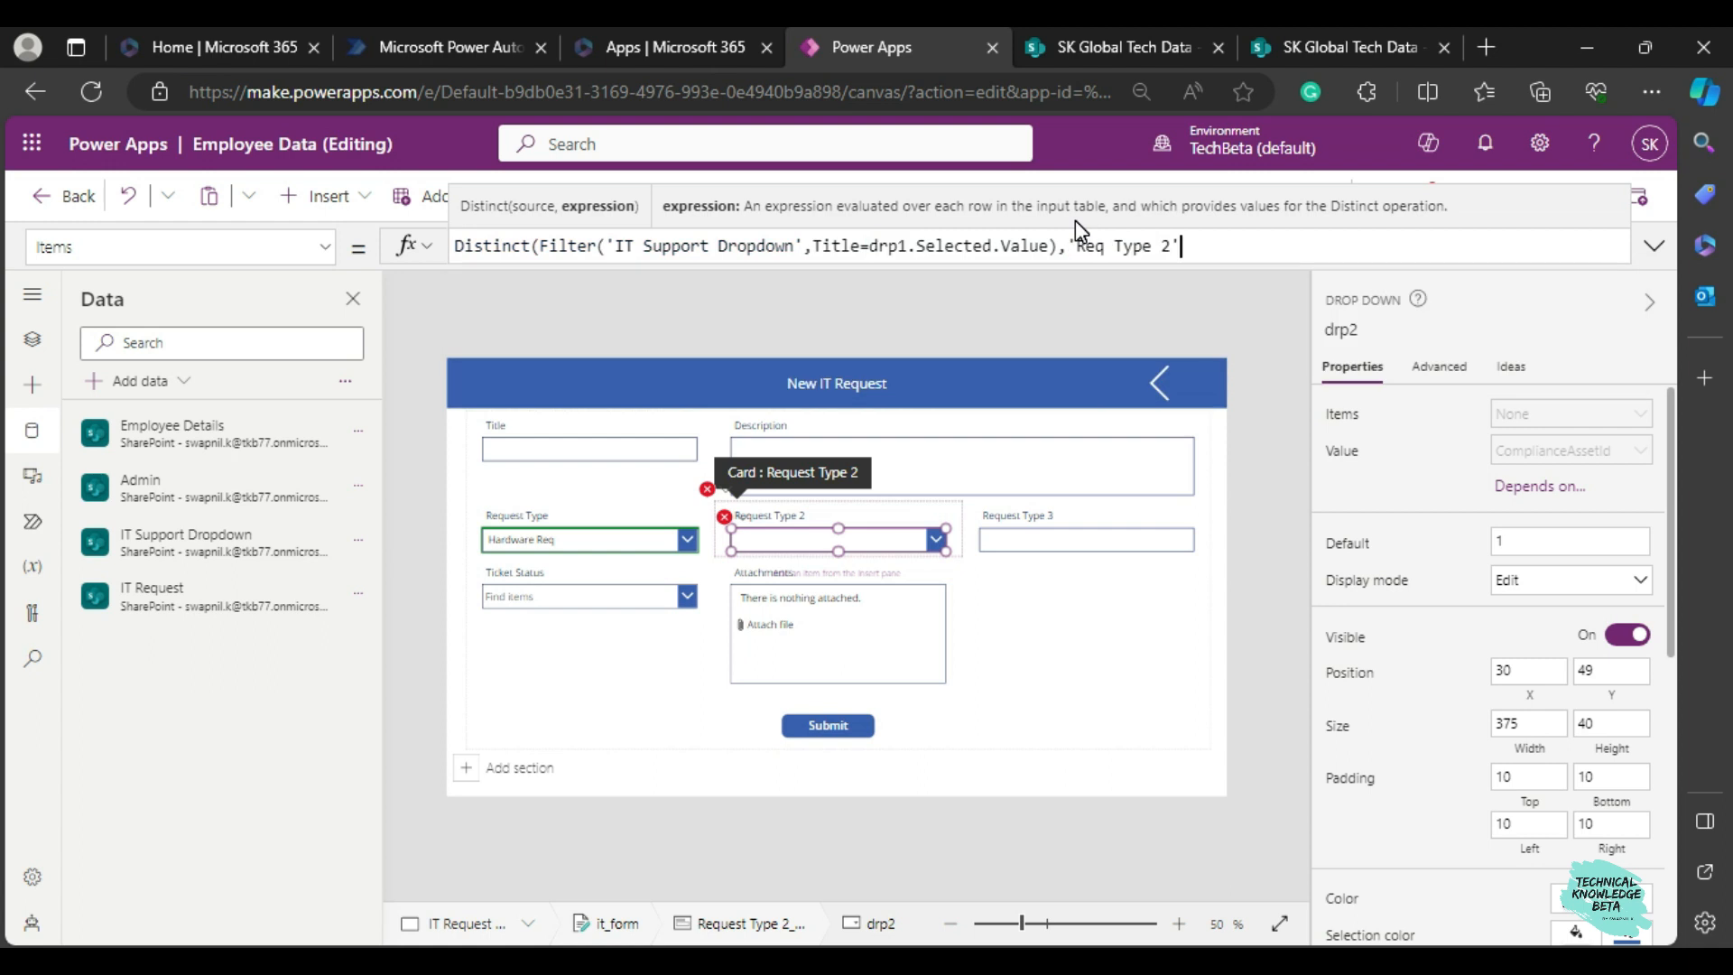
type(")")
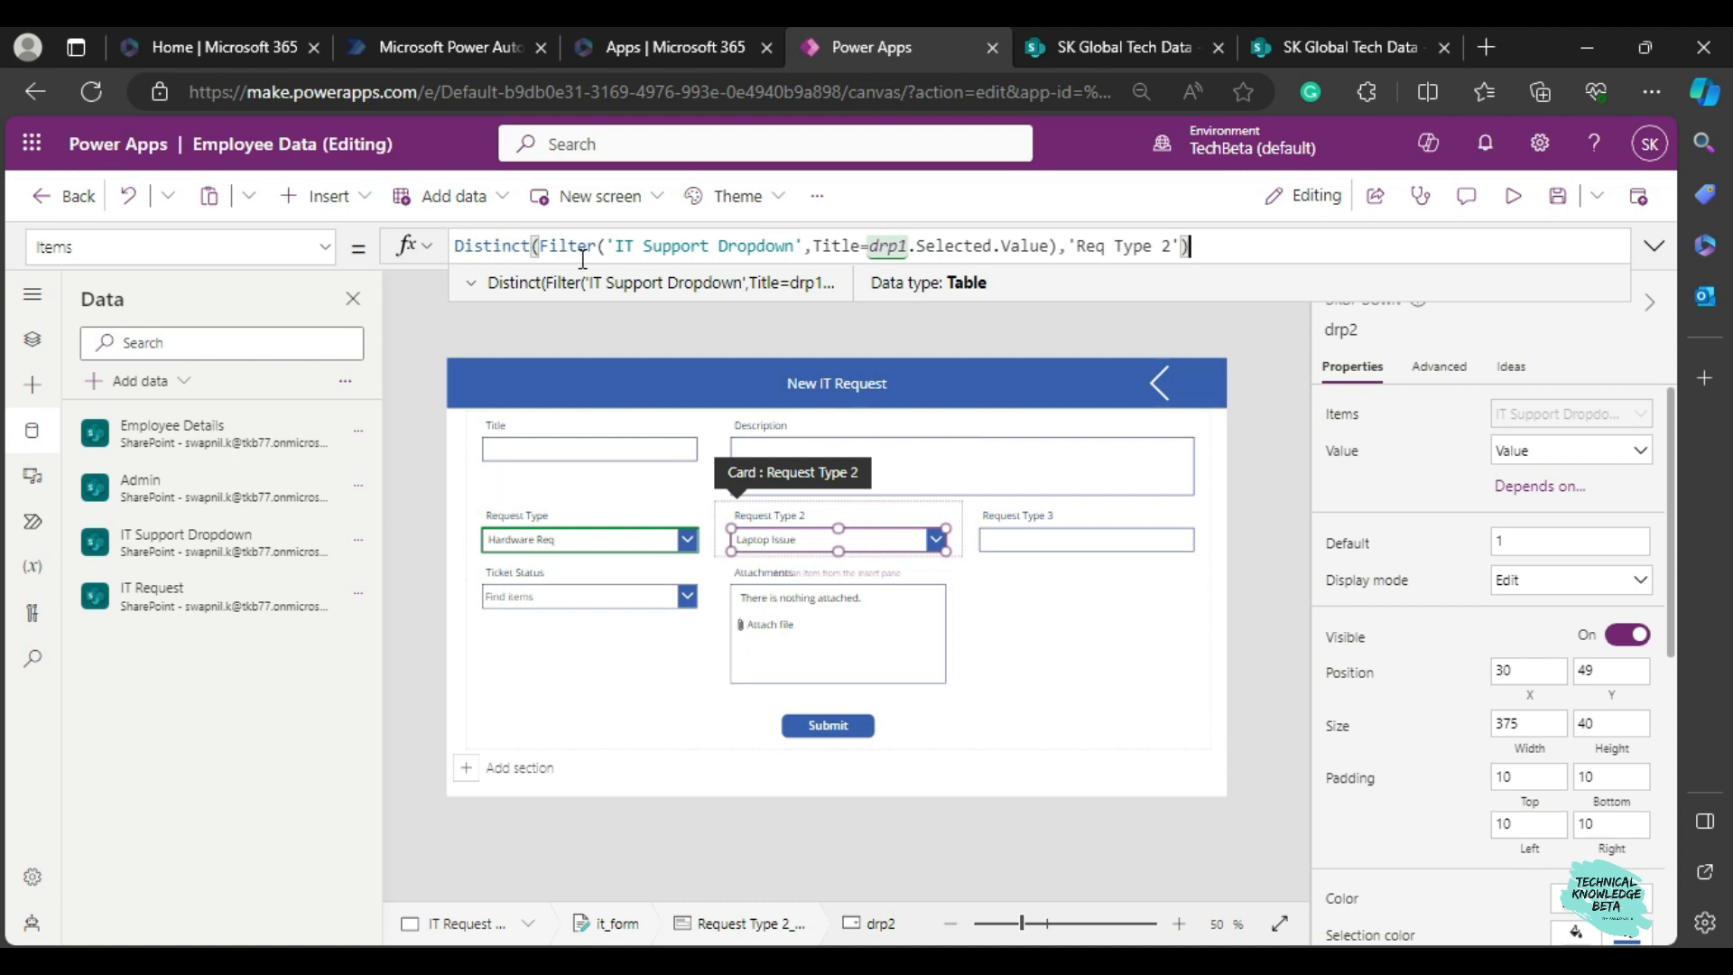
Review the Filter part of the formula against the columns of the IT Support Dropdown SharePoint list.
left_click_drag(541, 246, 656, 244)
left_click(657, 243)
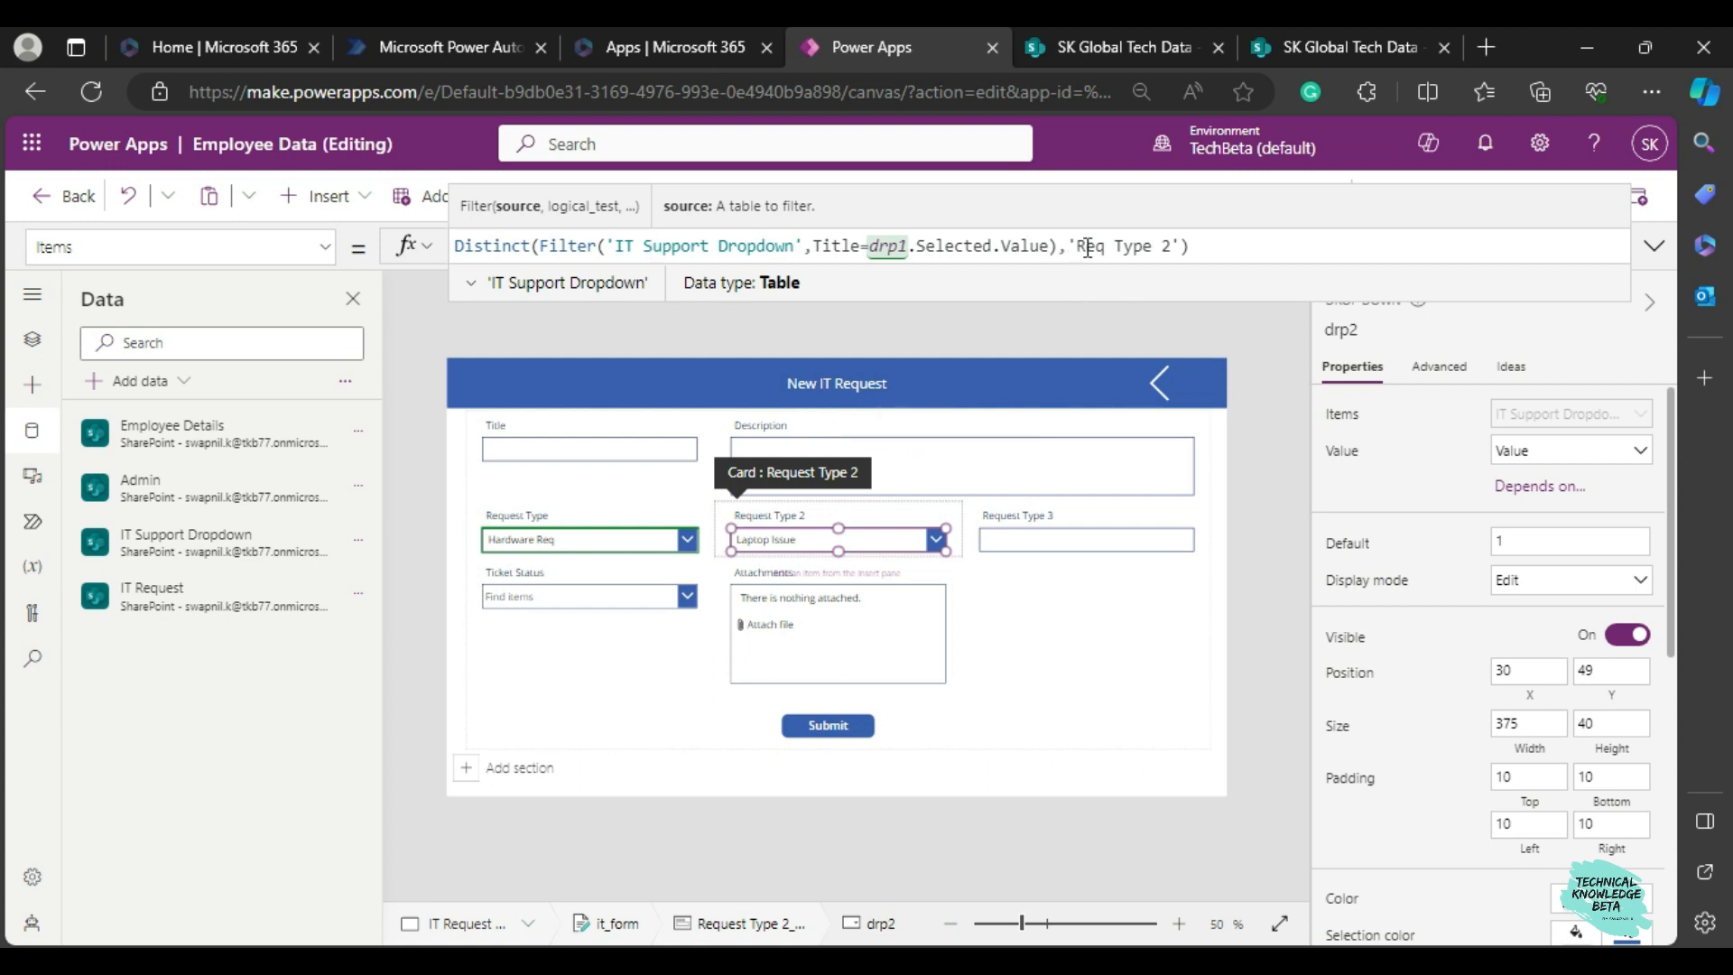
left_click(1300, 49)
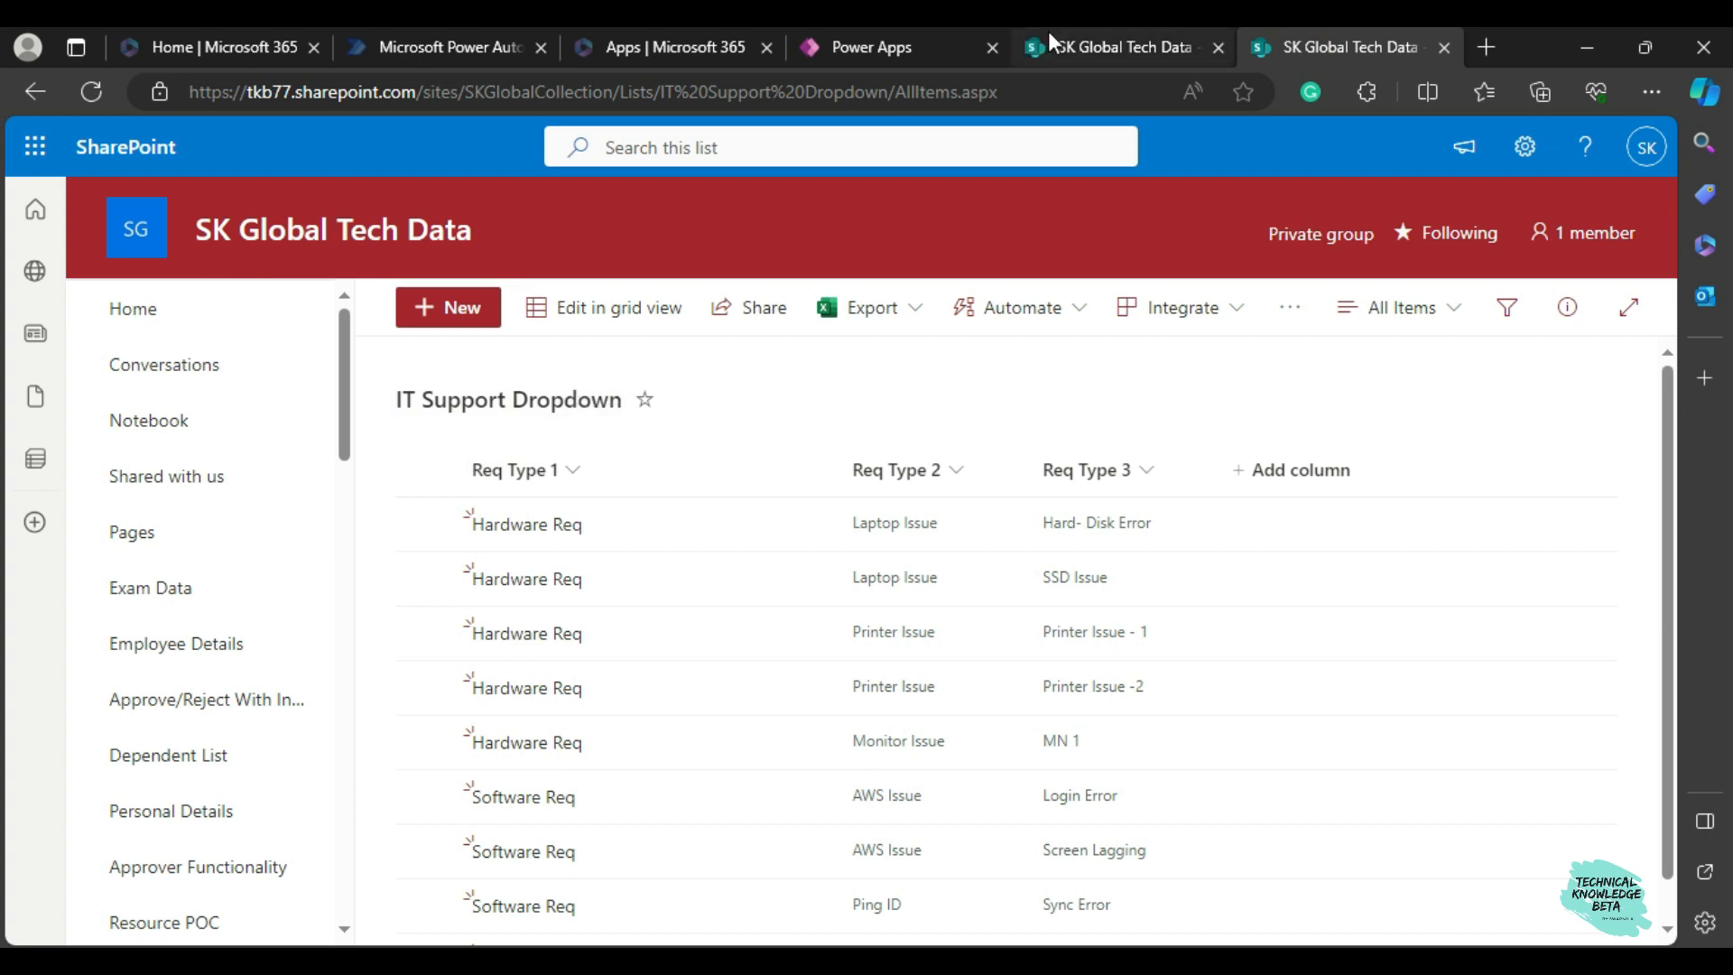
left_click(847, 50)
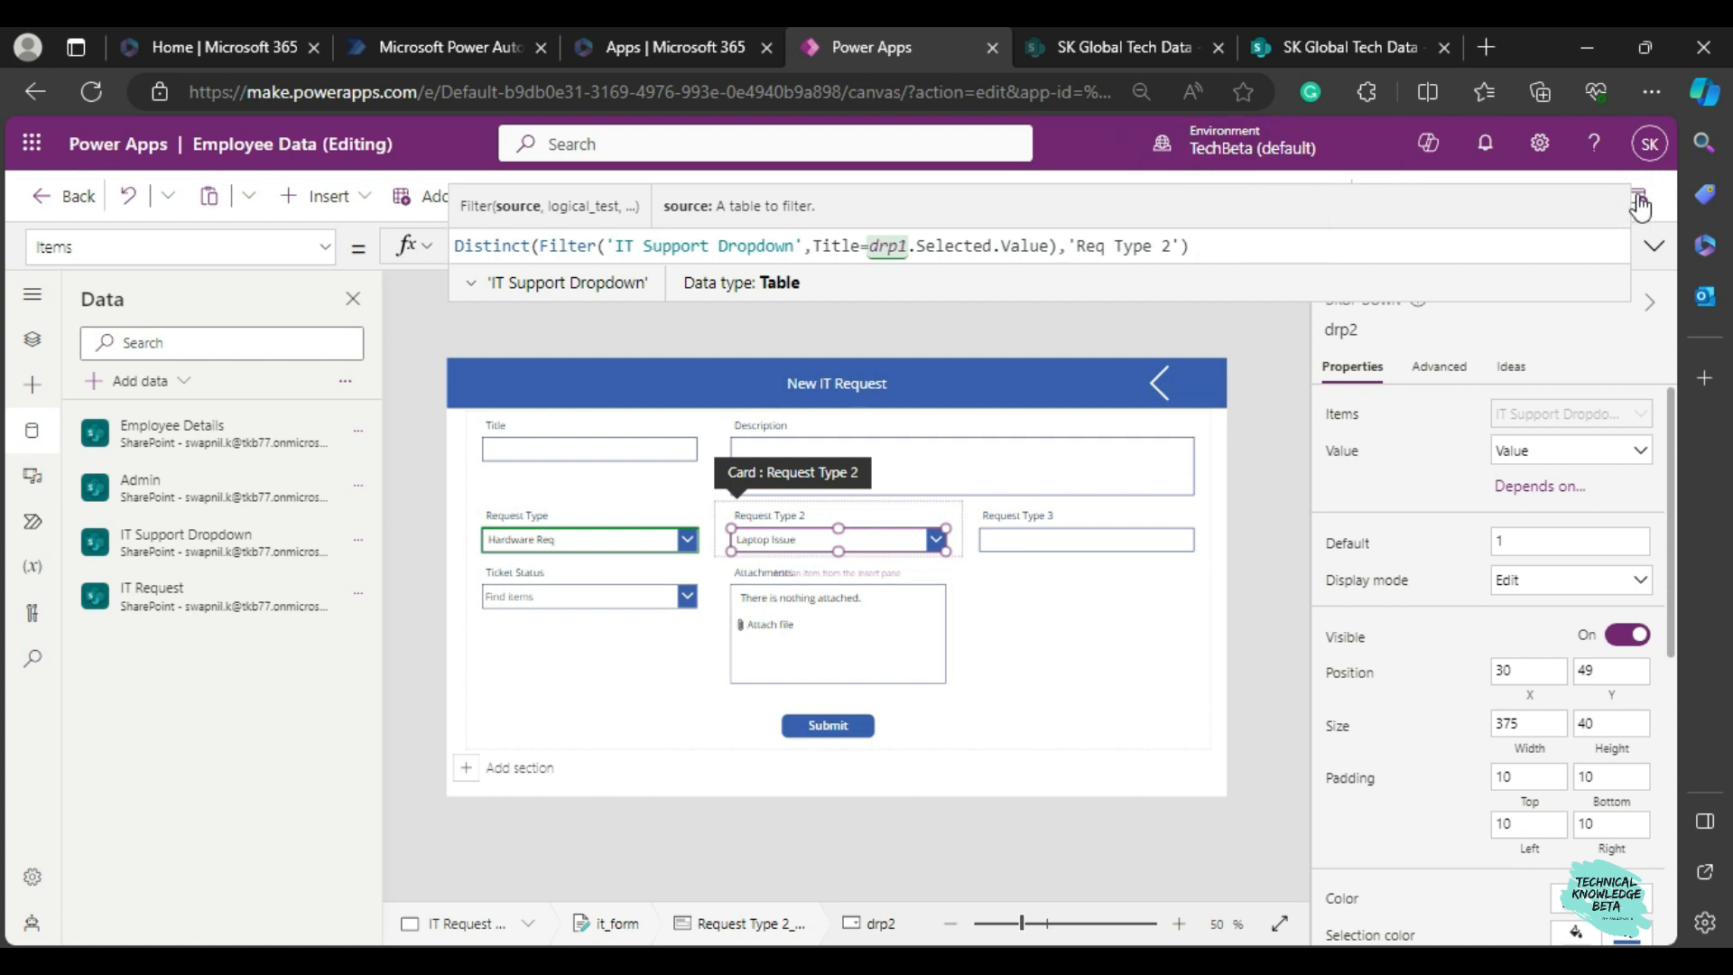
Preview the app, set Request Type to Software Req, and compare the Request Type 2 options with the SharePoint list.
left_click(1295, 384)
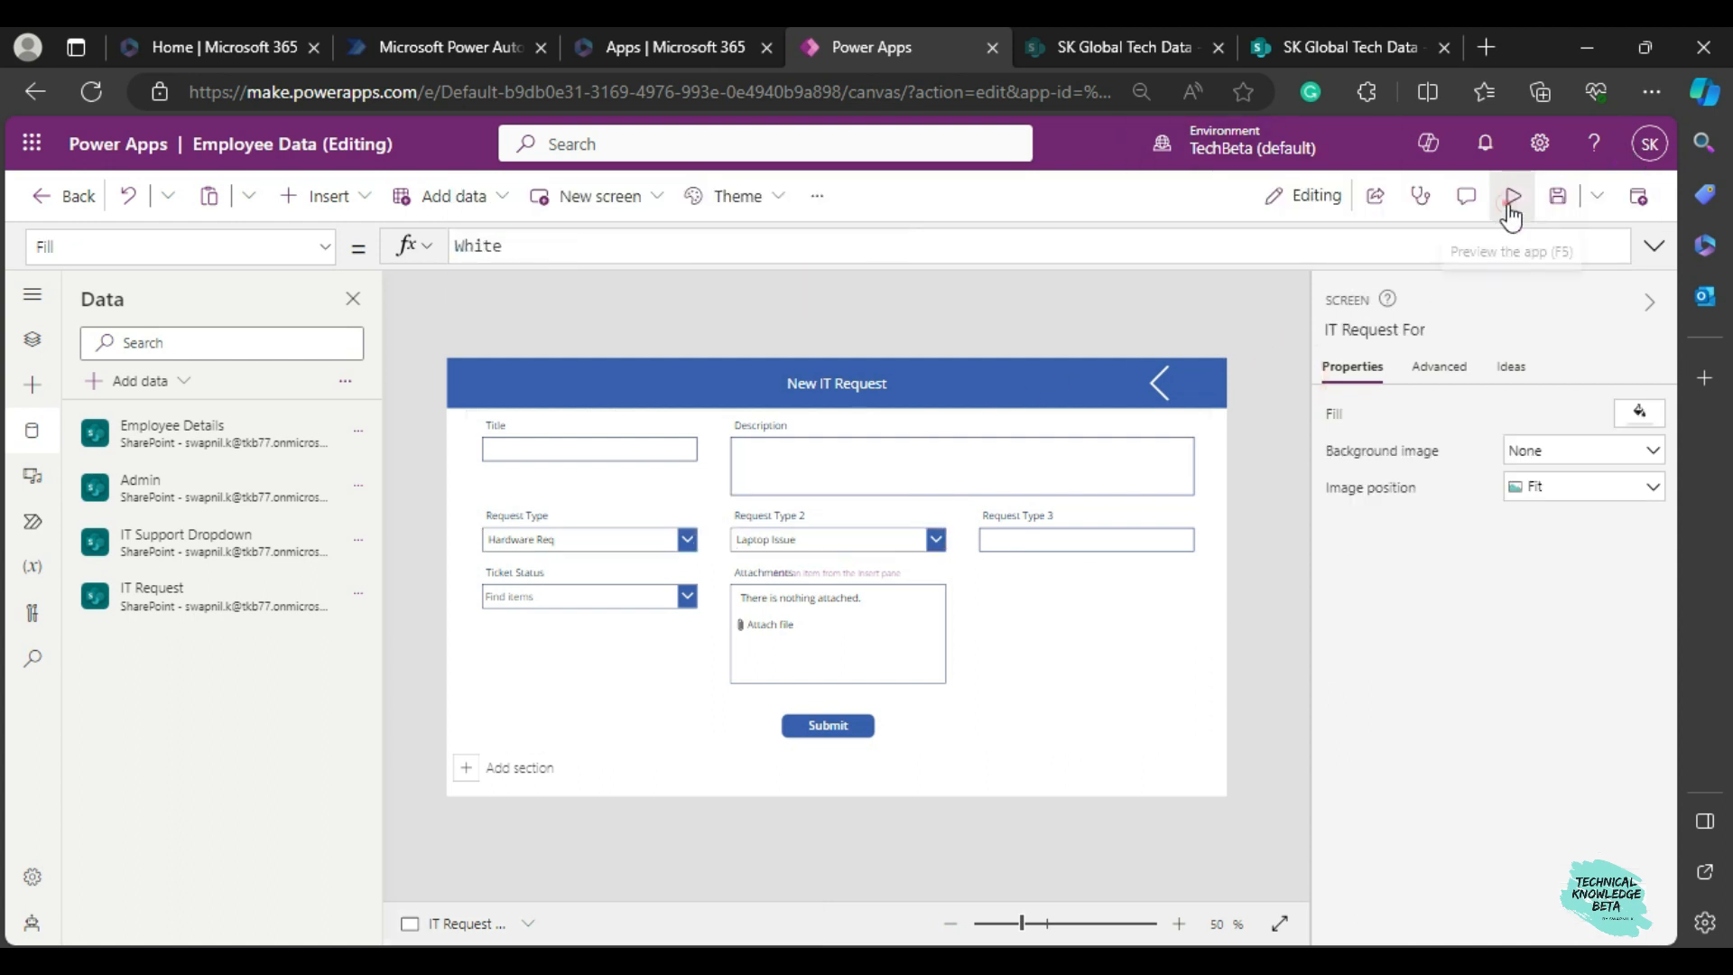
left_click(1507, 214)
left_click(523, 510)
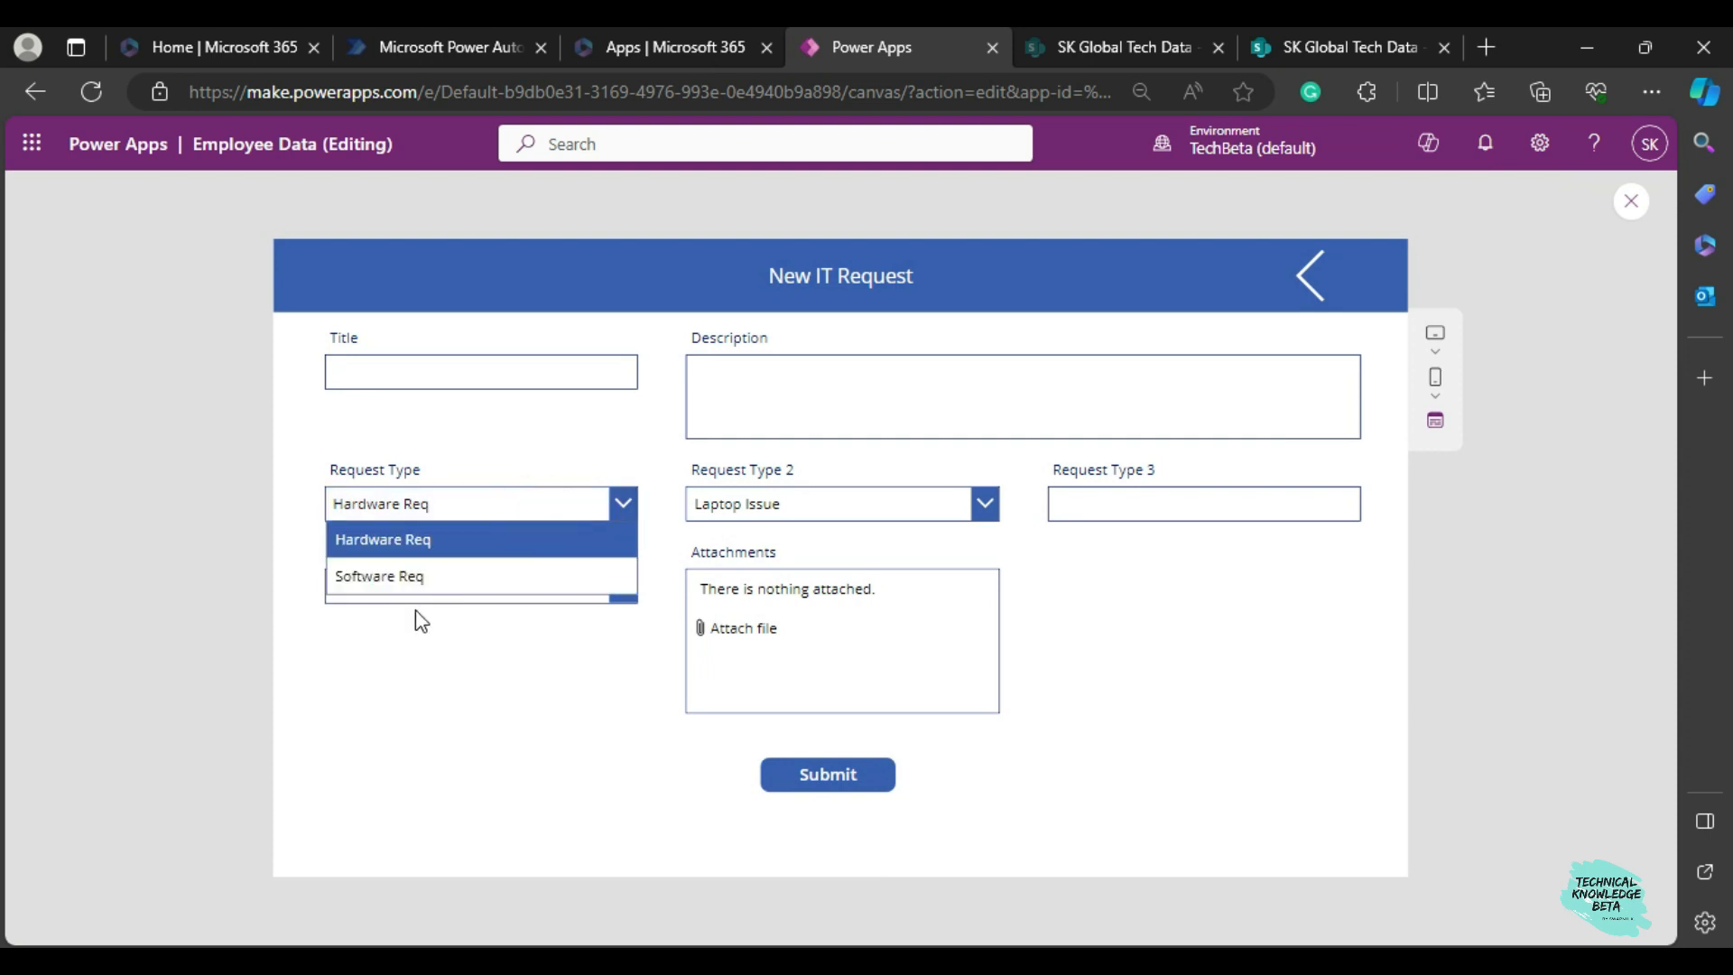
left_click(415, 580)
left_click(720, 502)
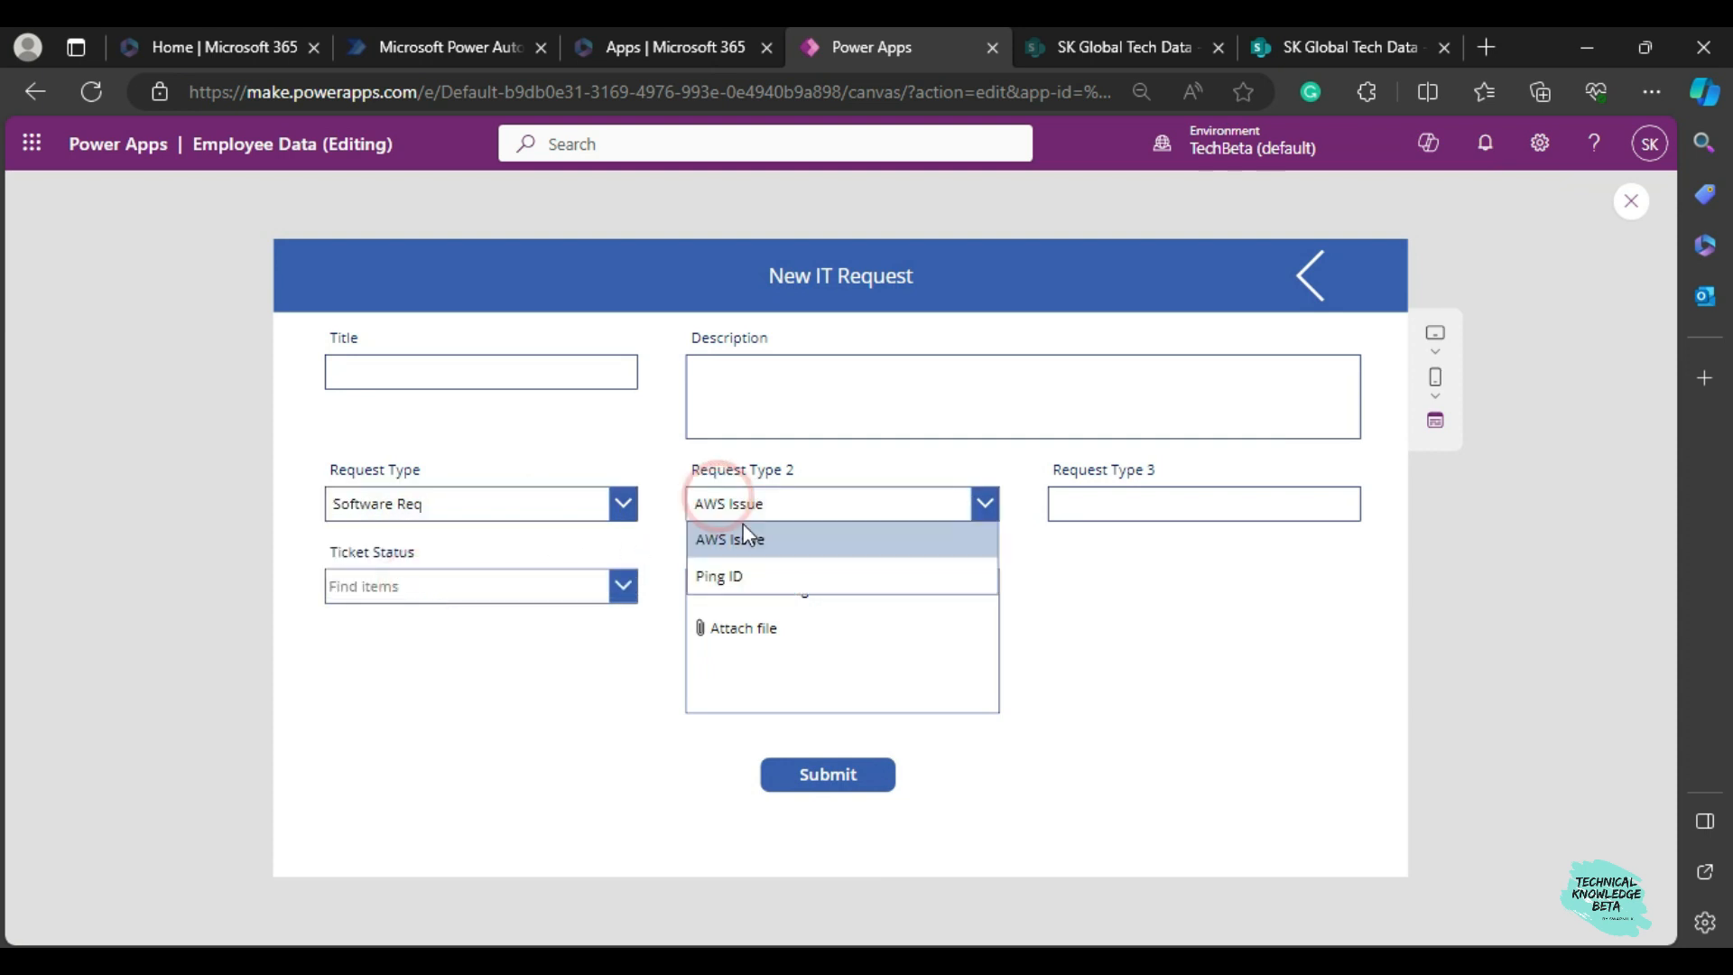
left_click(1309, 47)
scroll(767, 647, "down", 1)
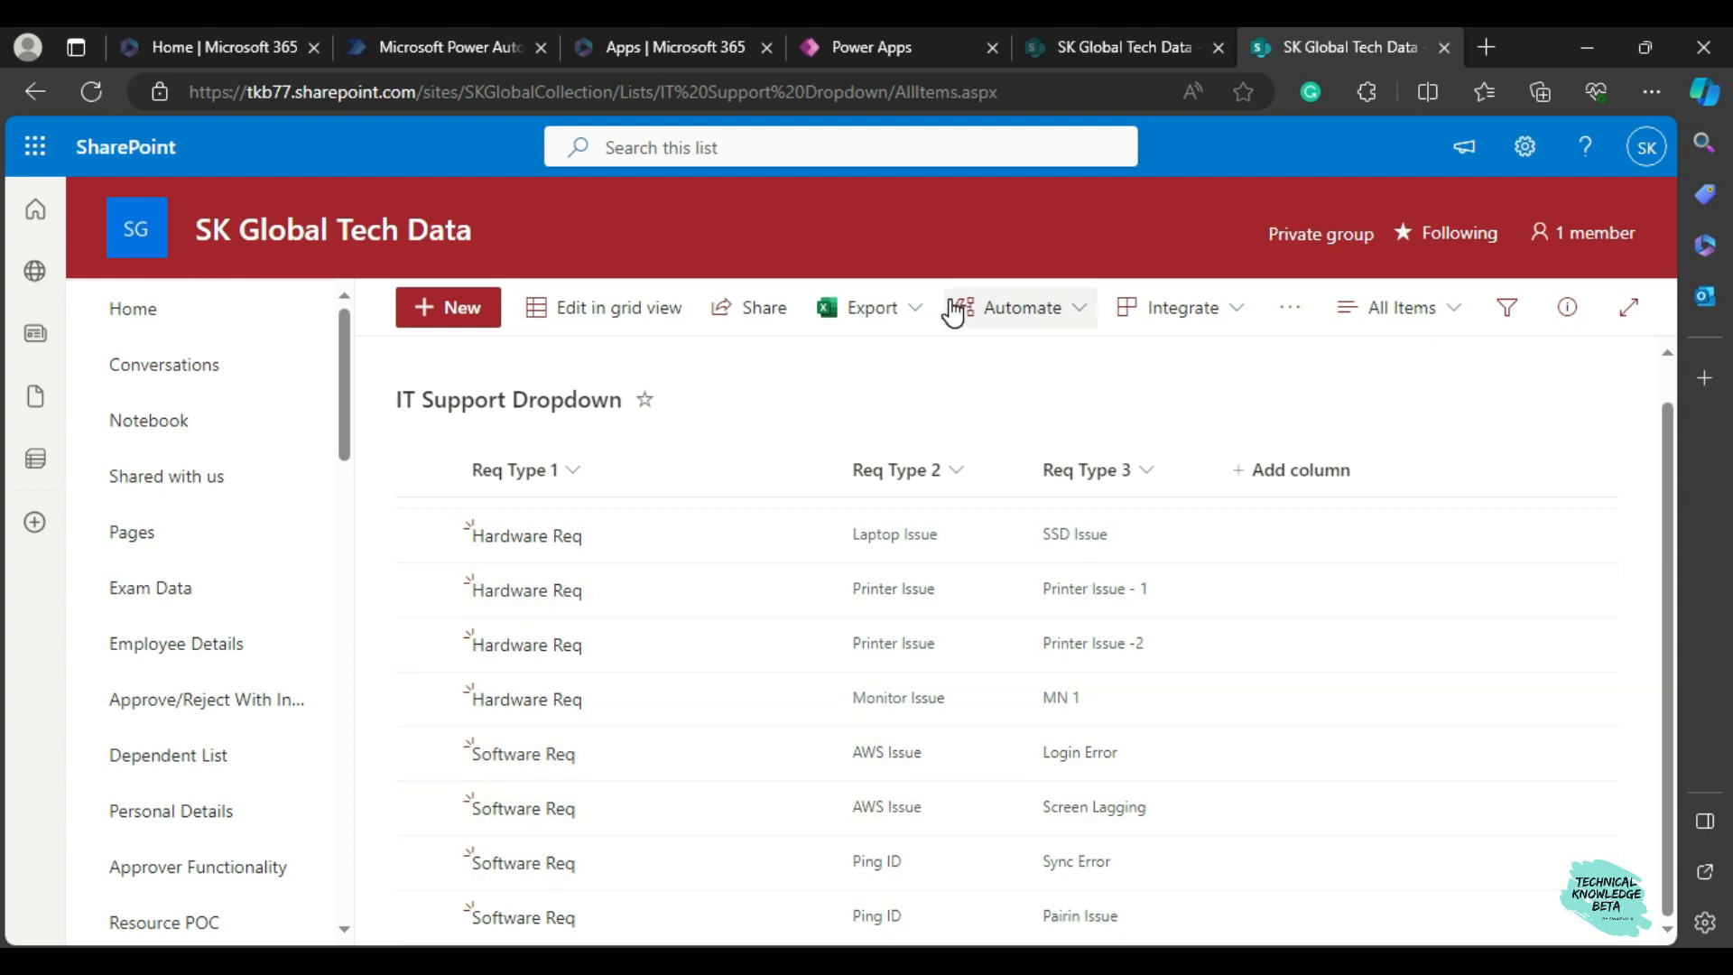
left_click(878, 59)
left_click(1109, 600)
Set Request Type to Hardware Req, compare the Request Type 2 options with the SharePoint list, and exit the preview.
left_click(457, 516)
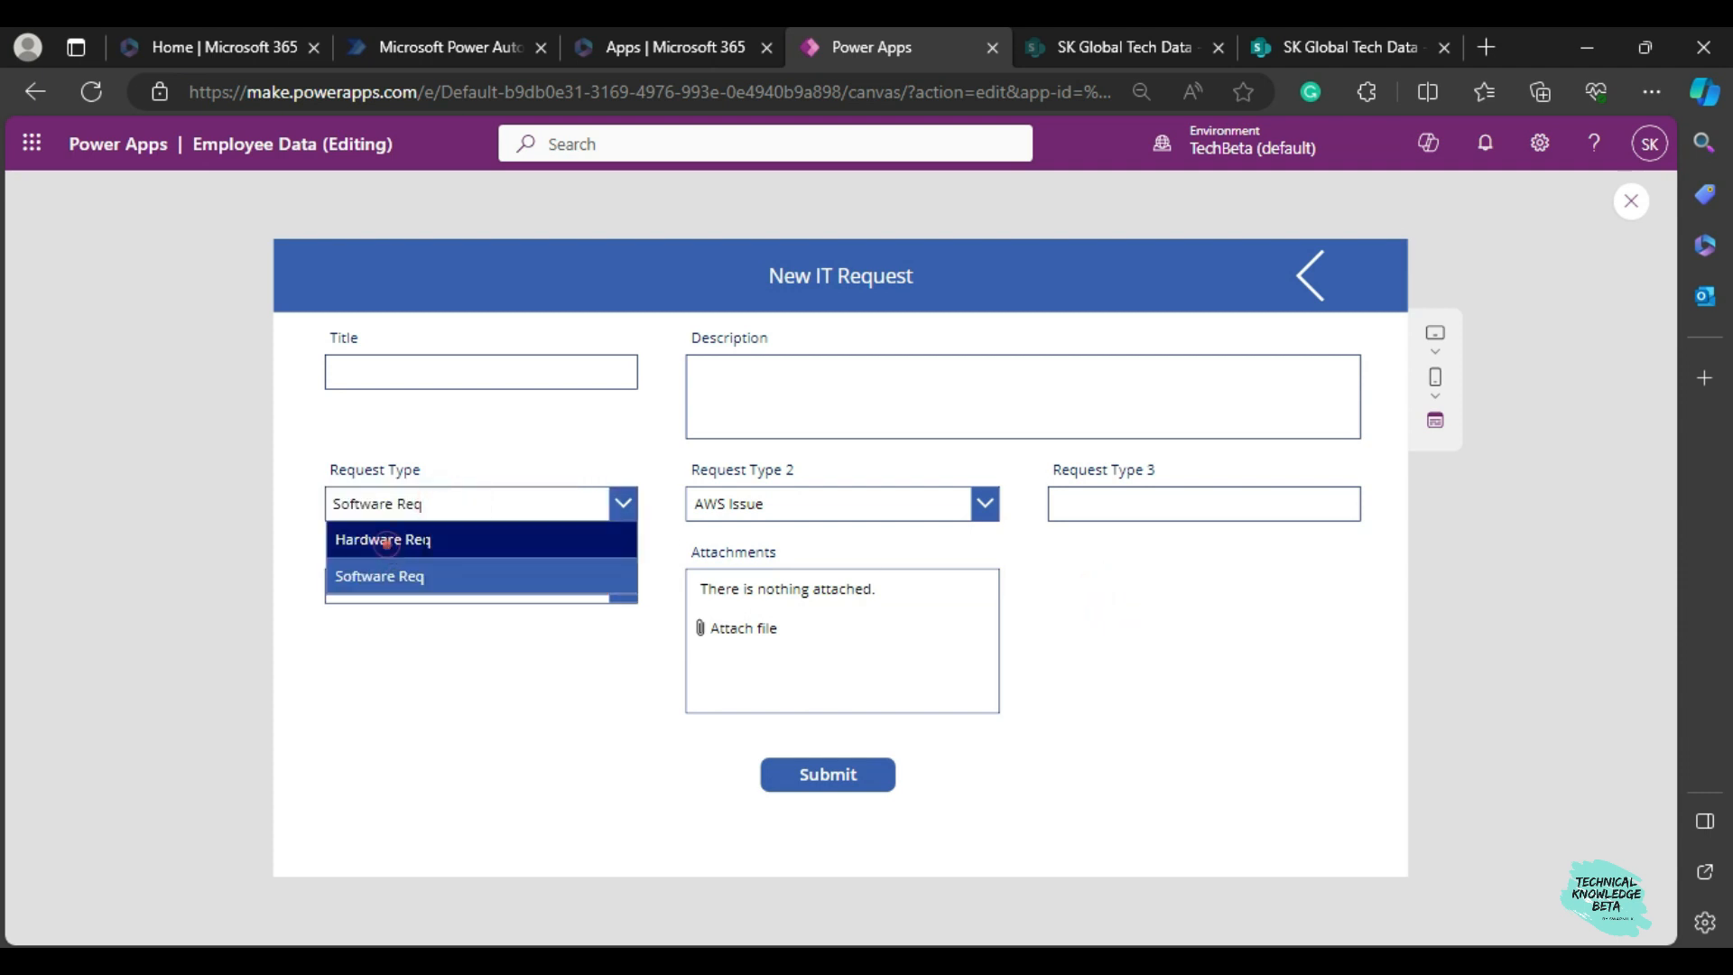
left_click(388, 539)
left_click(838, 507)
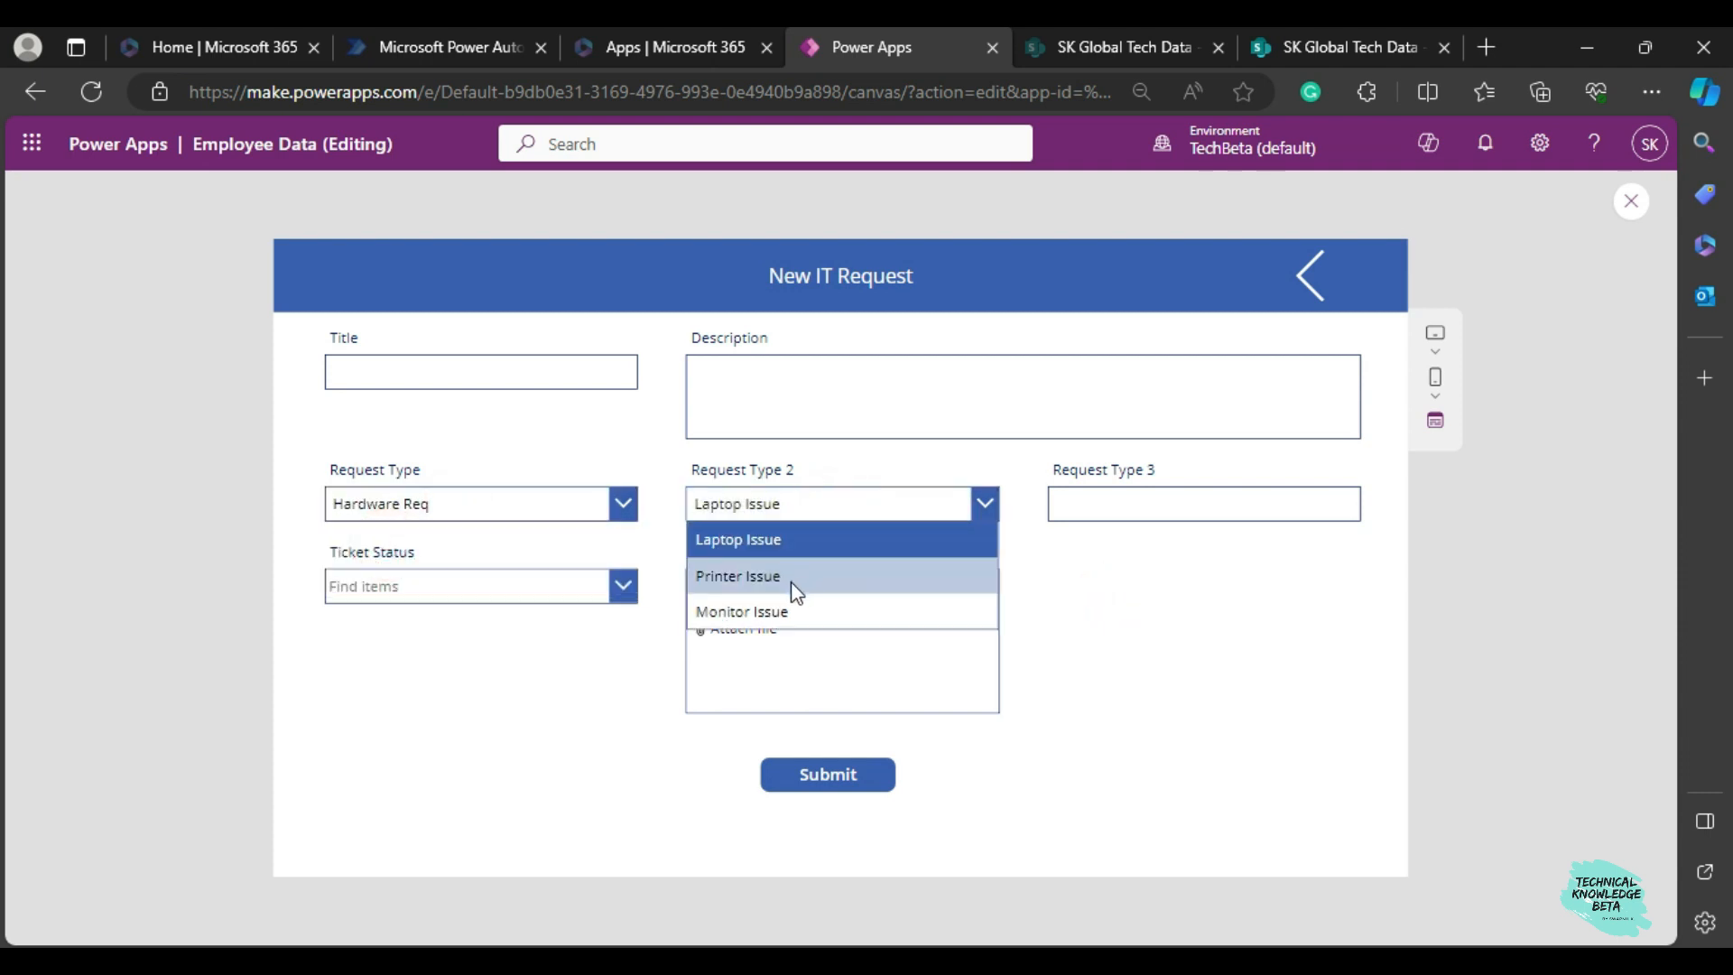
left_click(1344, 47)
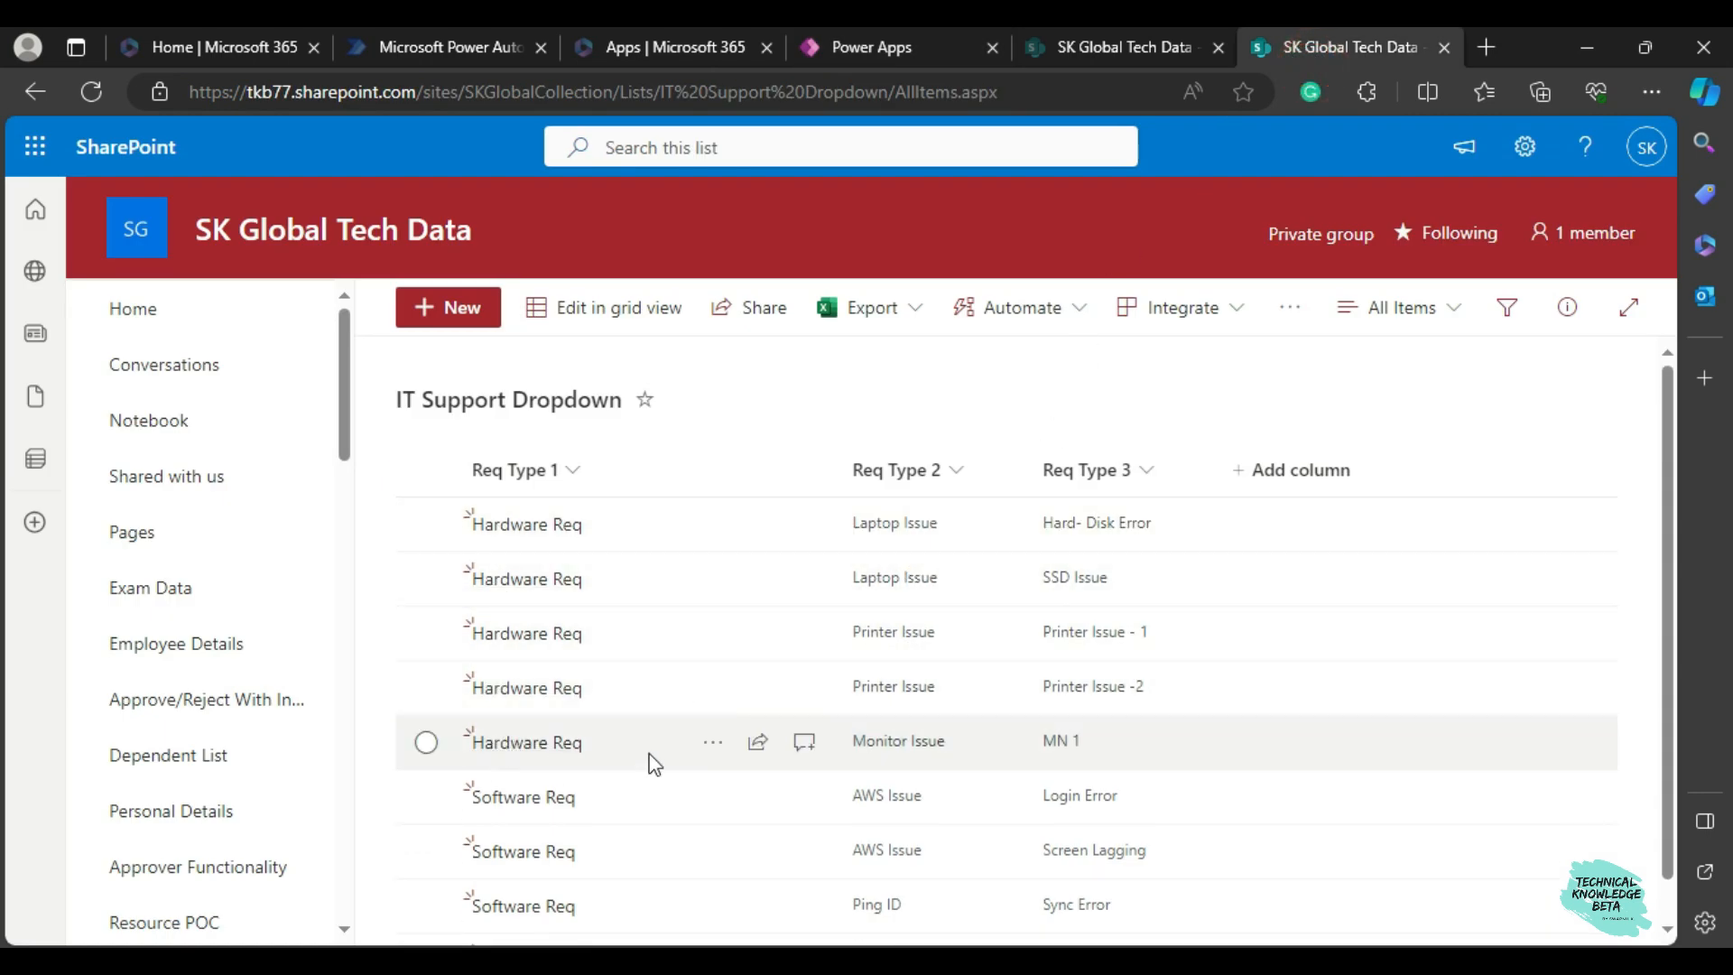
left_click(845, 49)
left_click(1110, 598)
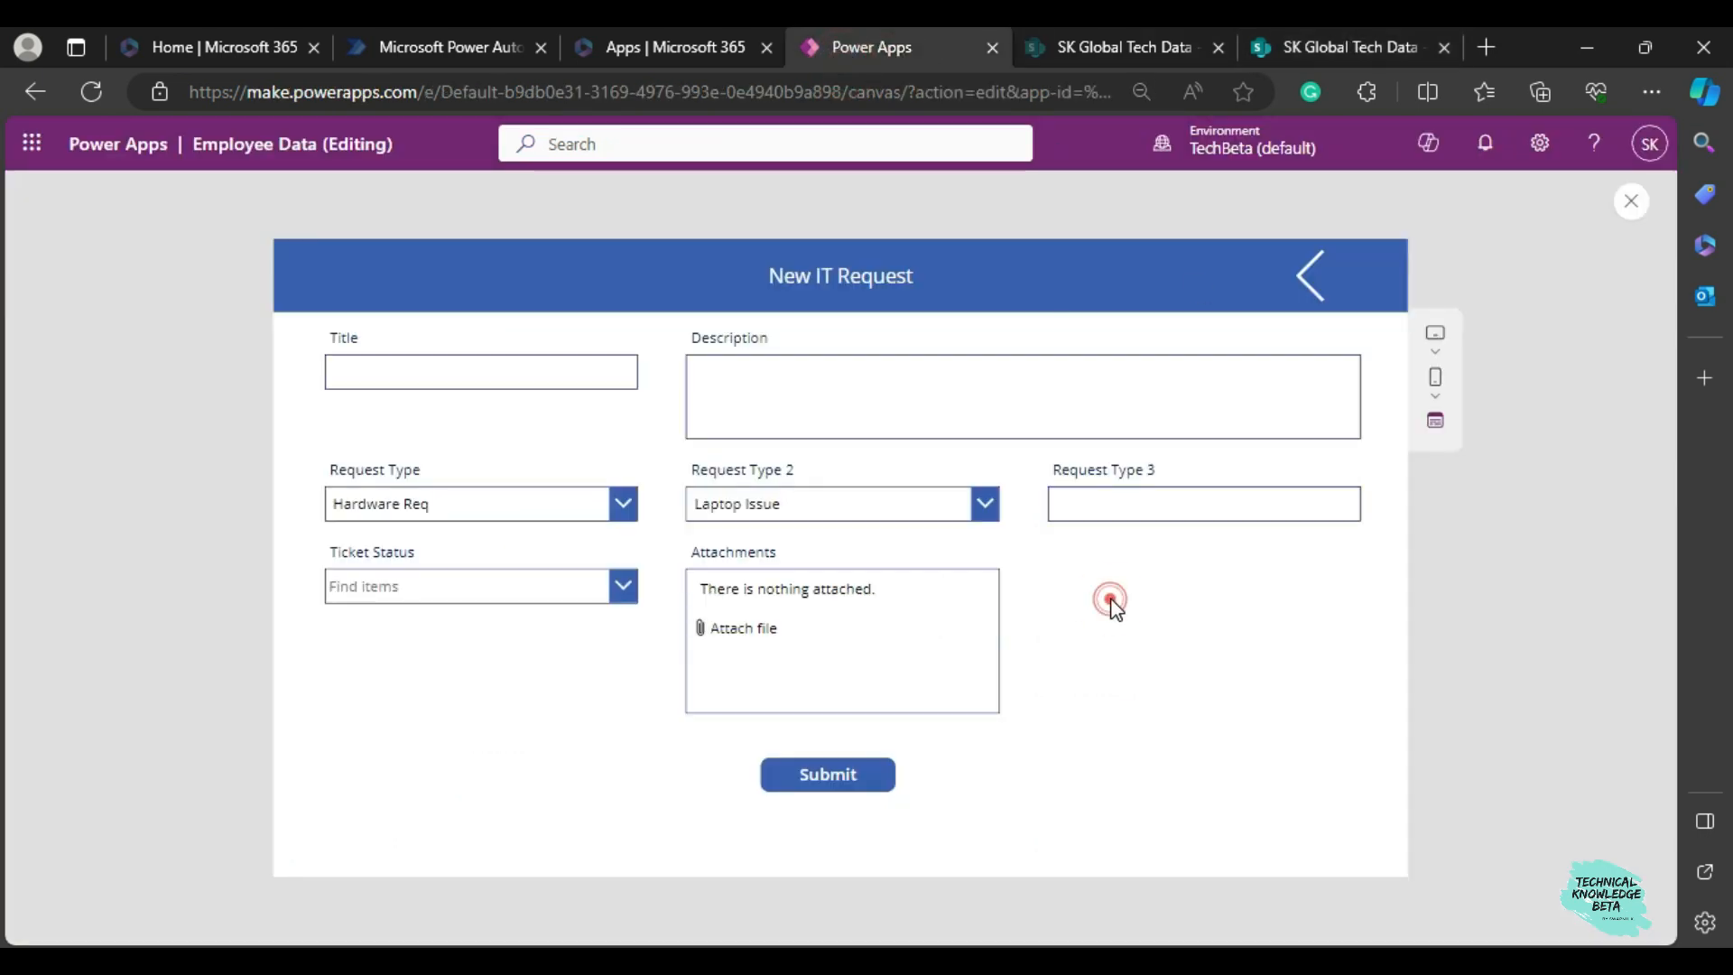
left_click(1631, 200)
Select the text input of the Request Type 3 card and unlock the card's properties for editing.
left_click(877, 546)
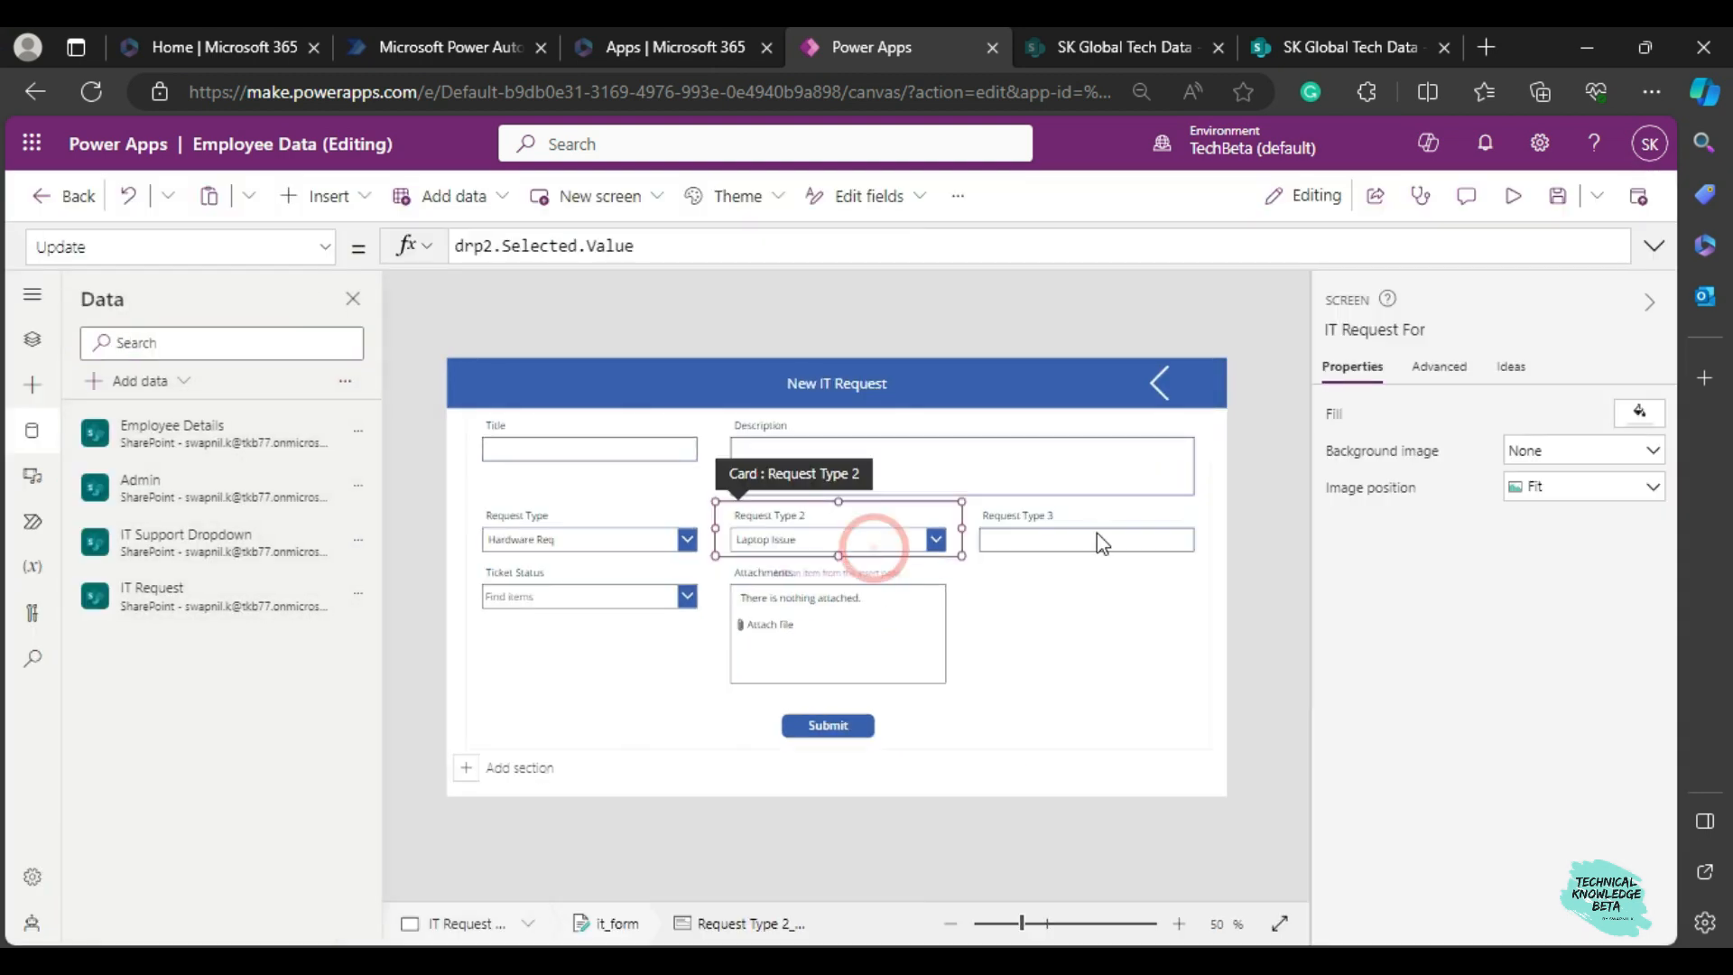
left_click(1094, 547)
left_click(1090, 543)
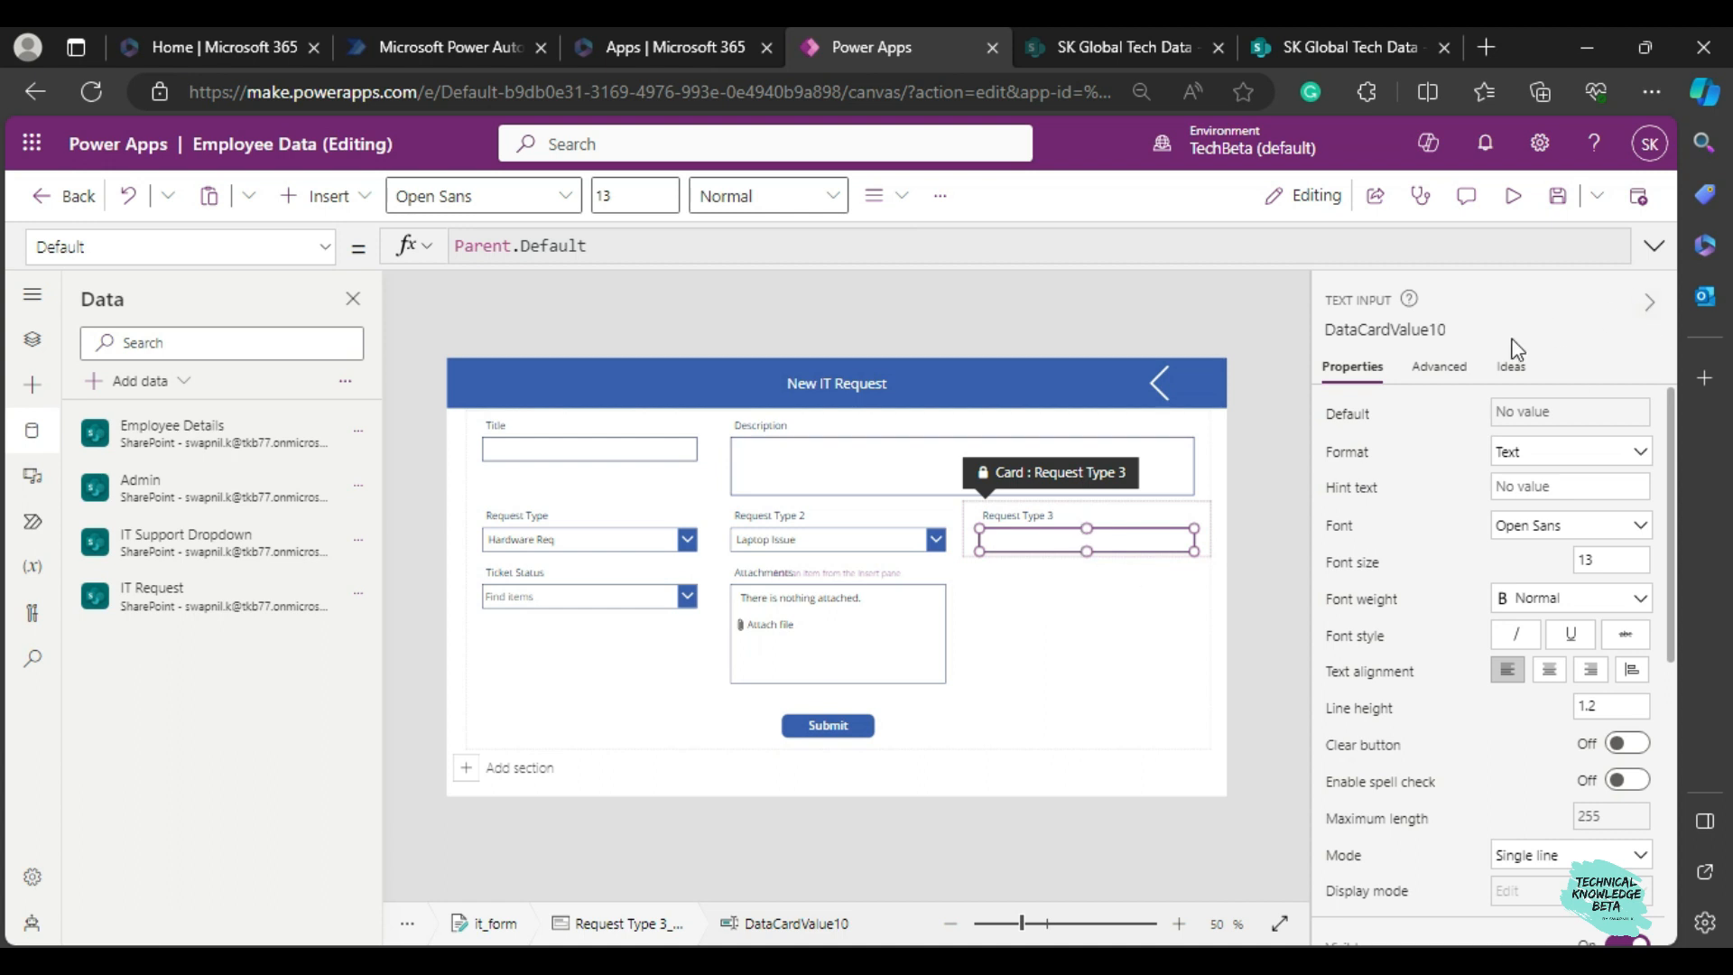
left_click(1439, 367)
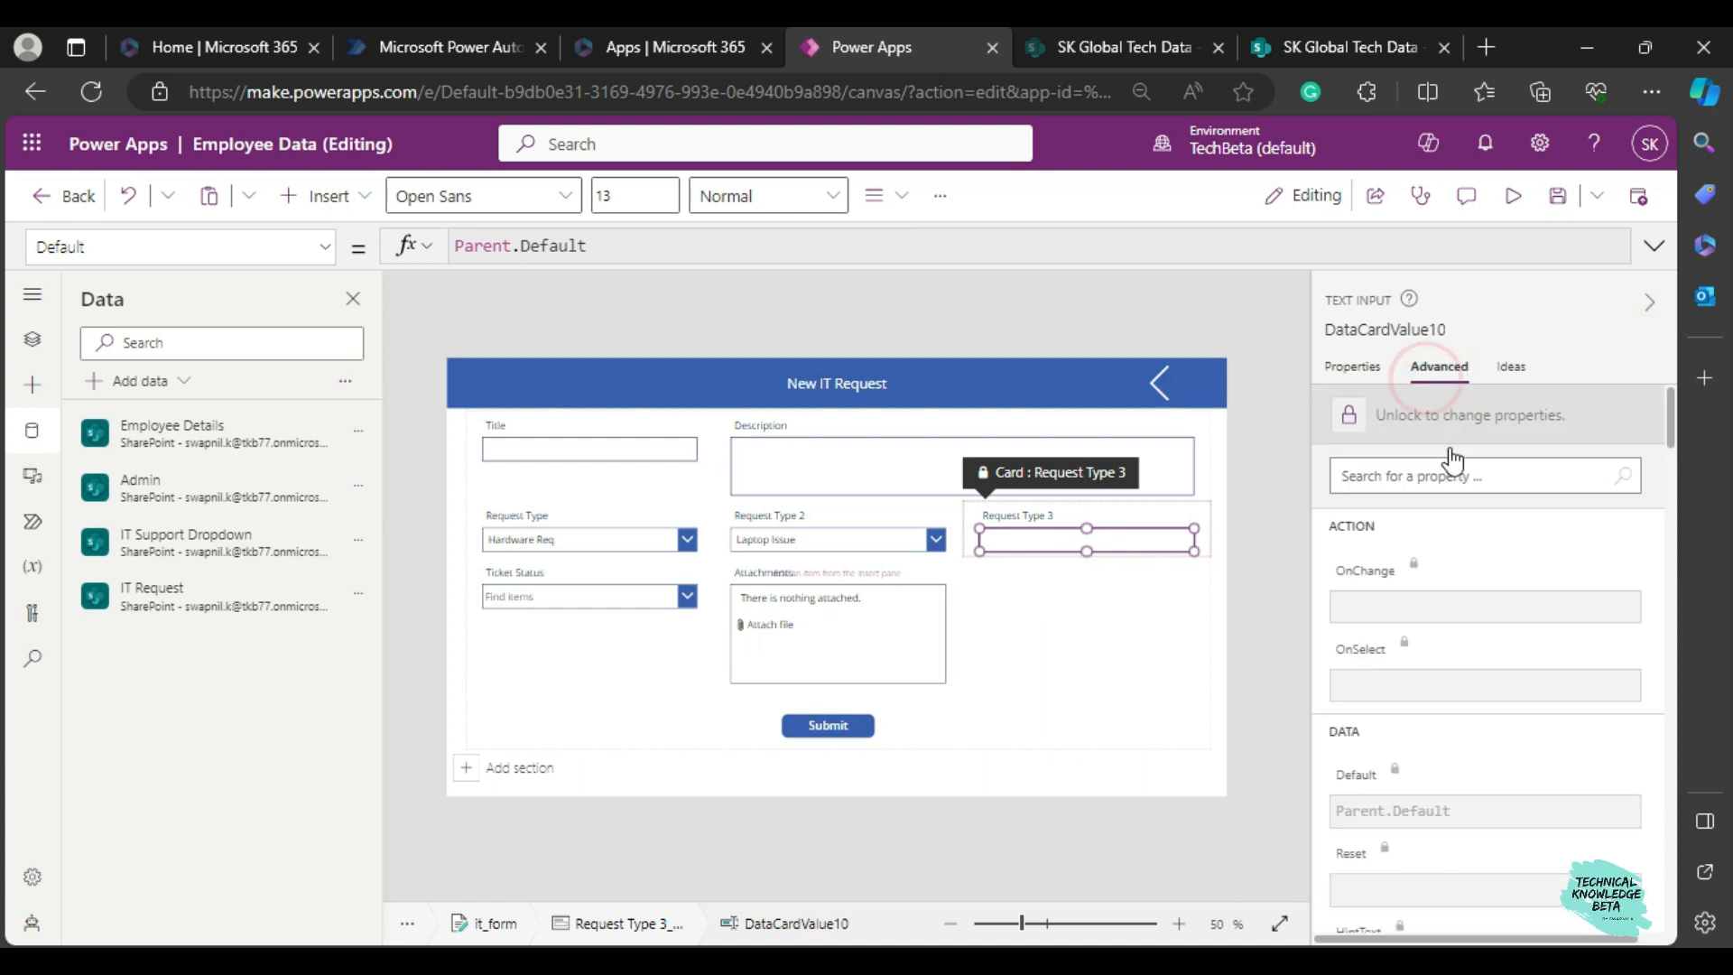
left_click(1351, 417)
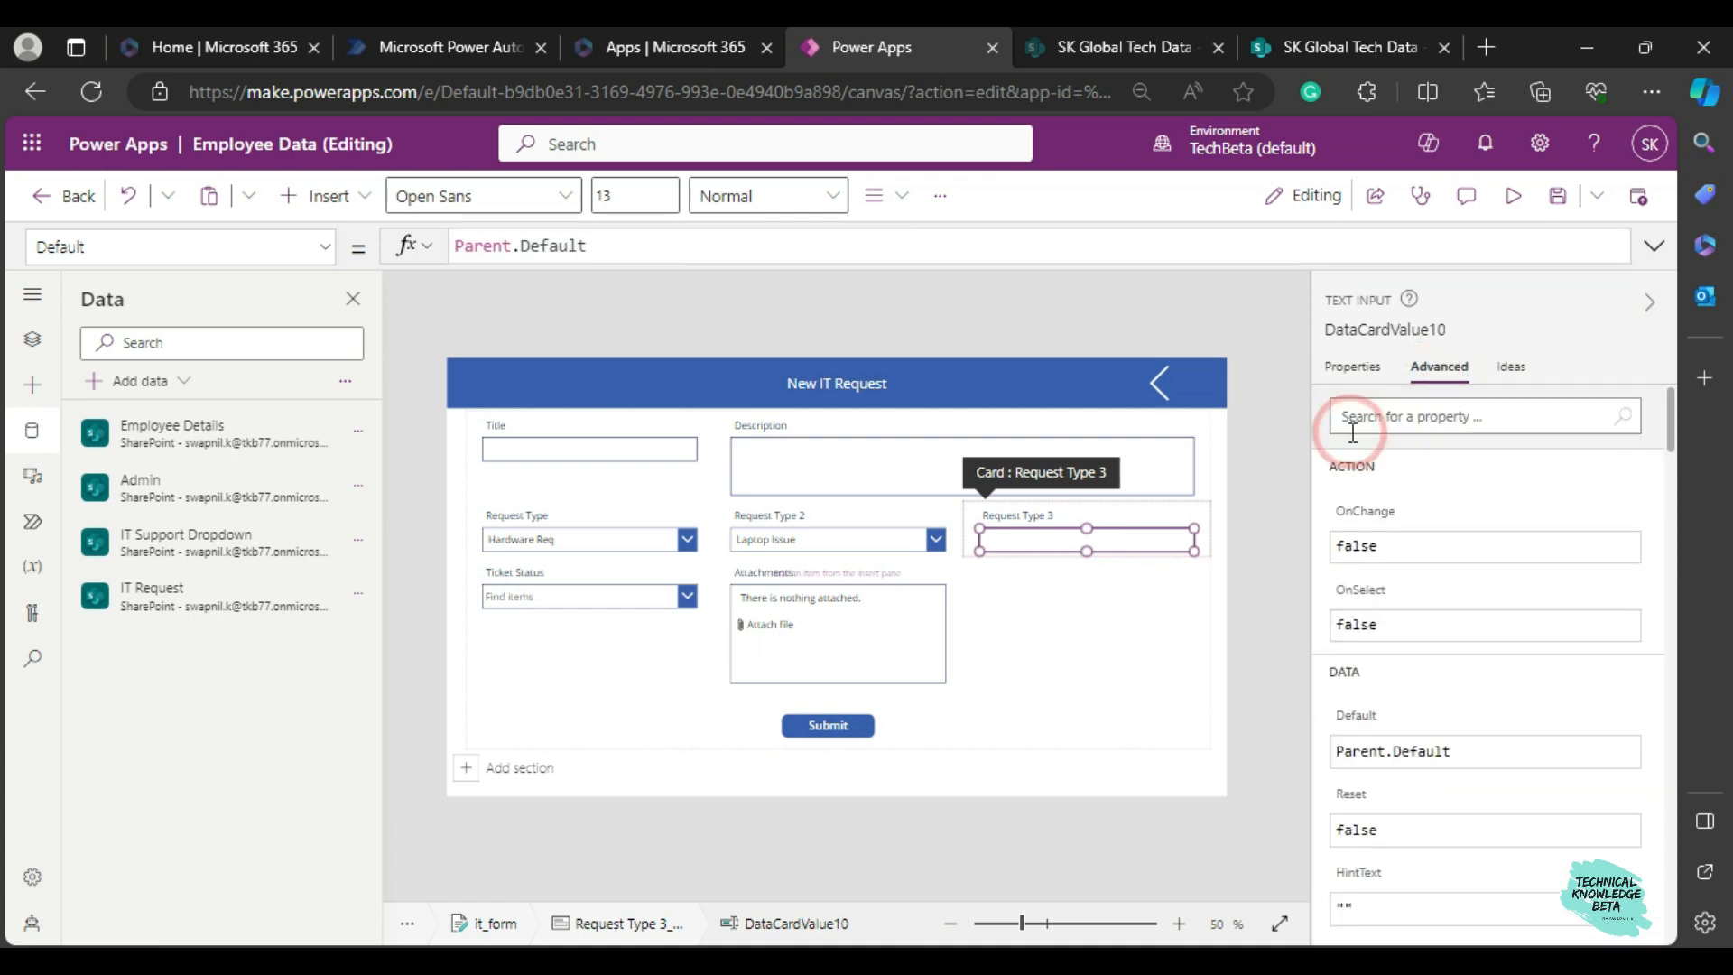
Delete the text input from the Request Type 3 card and insert a Drop down control in its place.
left_click(1353, 368)
left_click(1072, 583)
left_click(1065, 546)
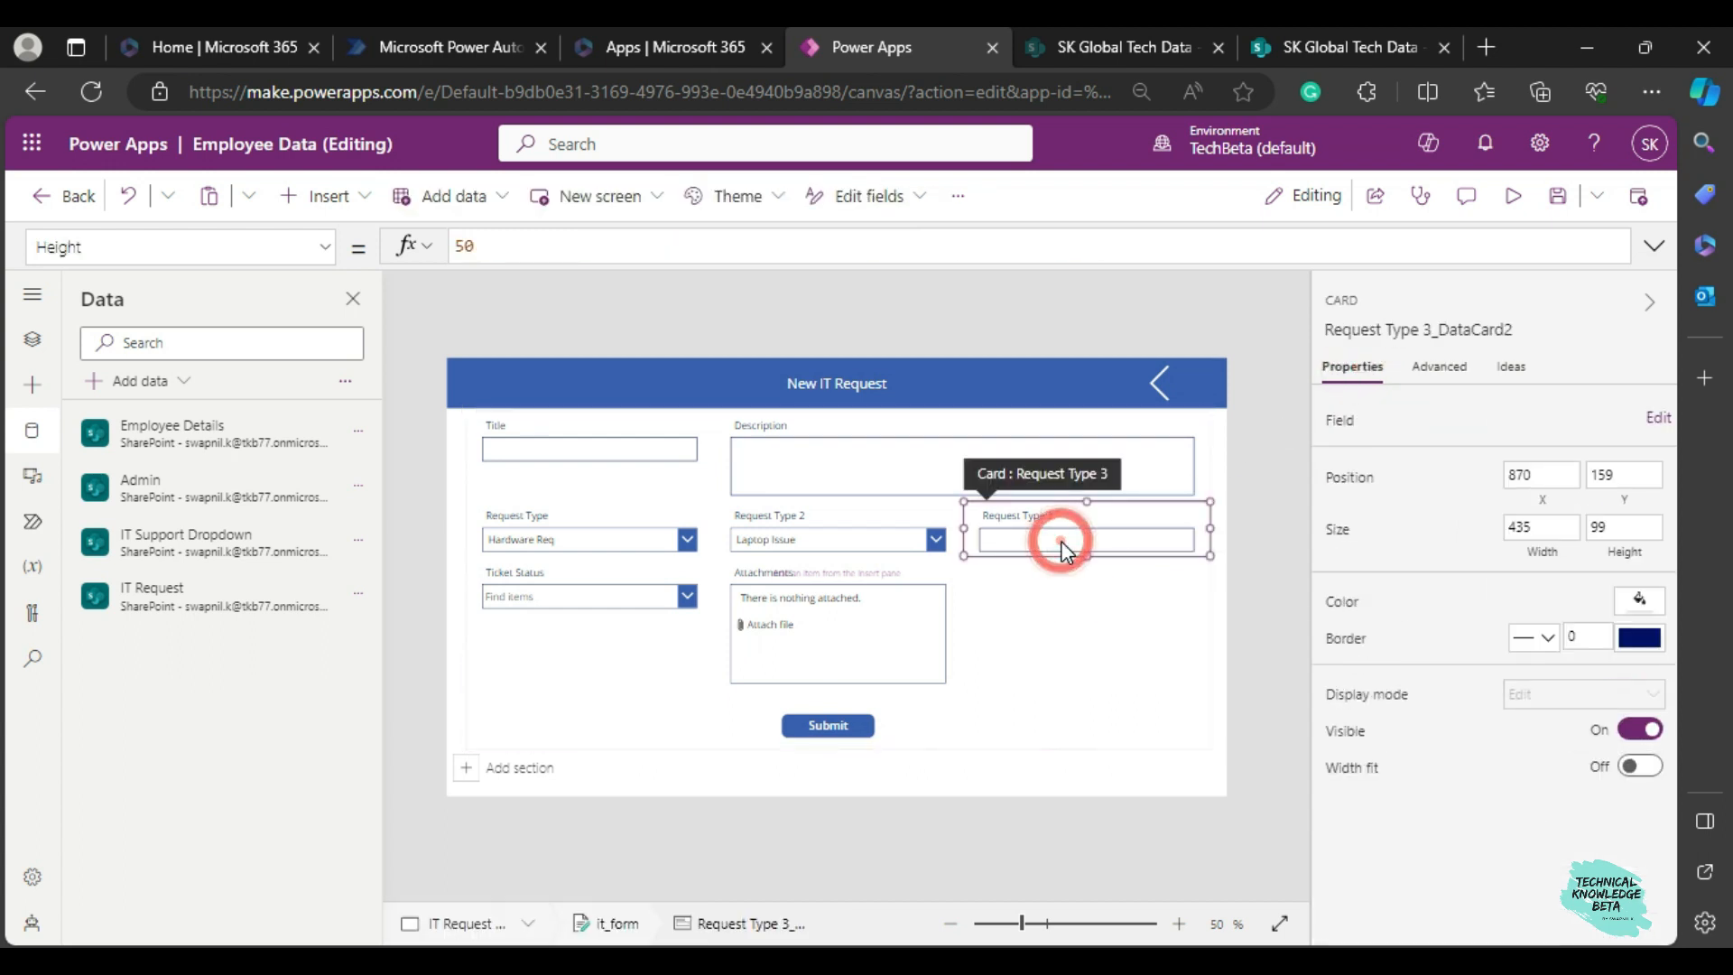
left_click(1056, 541)
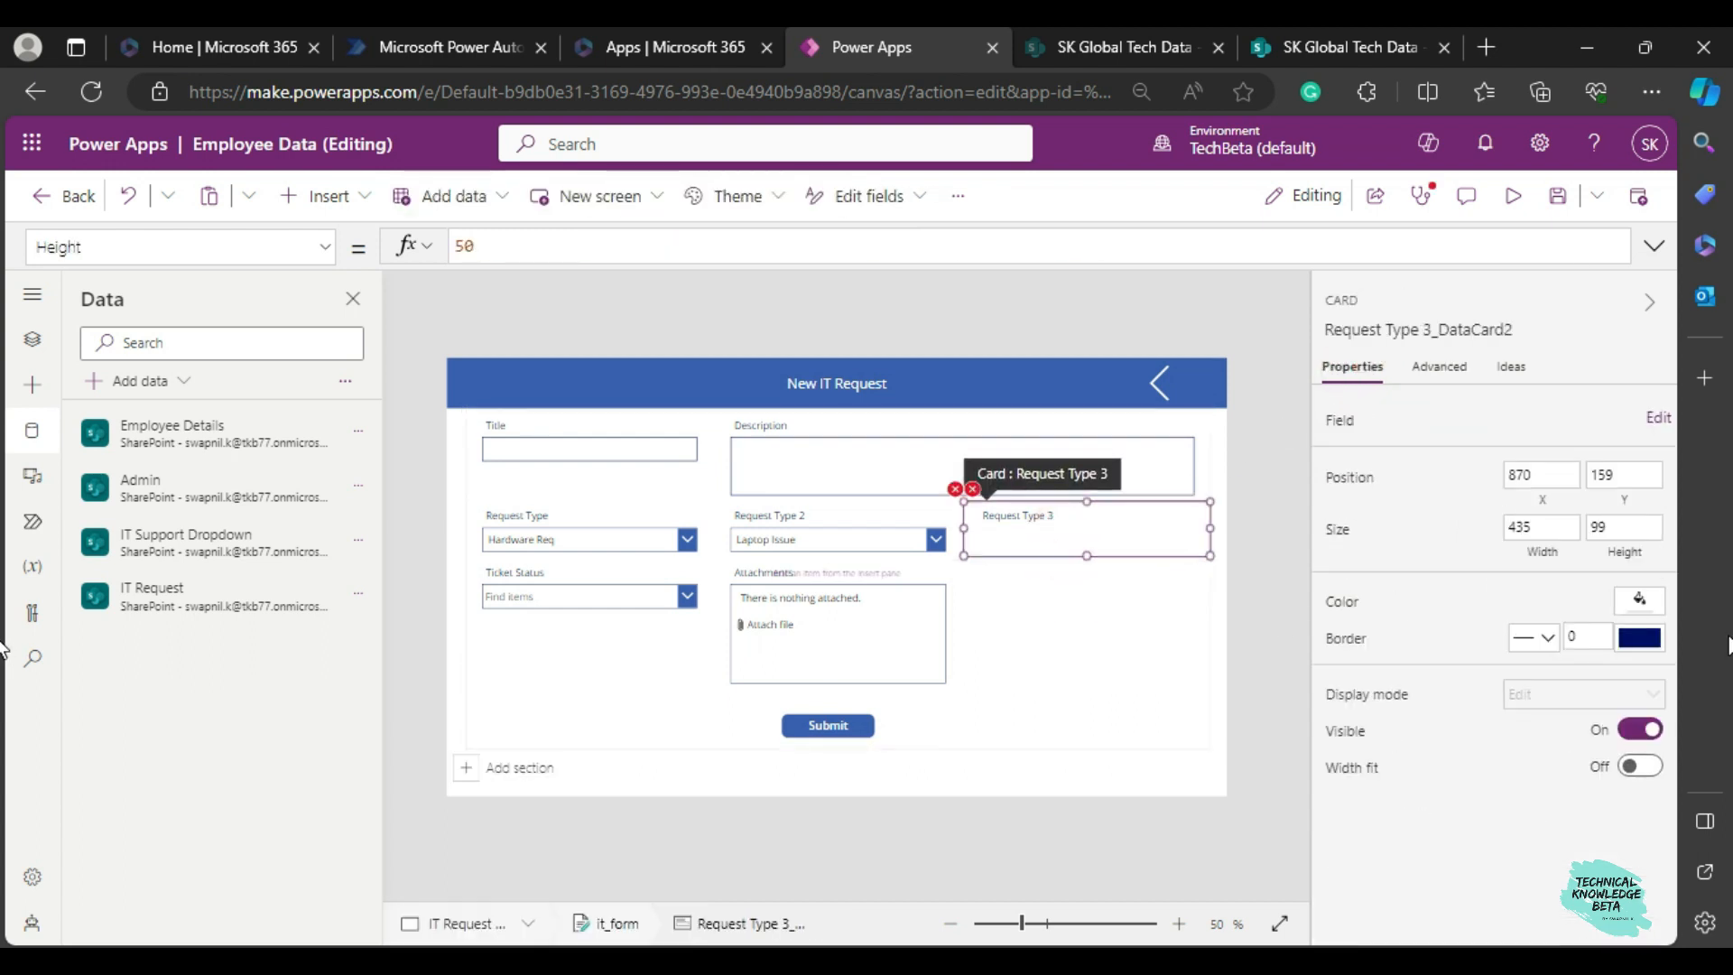
left_click(317, 196)
left_click(396, 254)
type("drop")
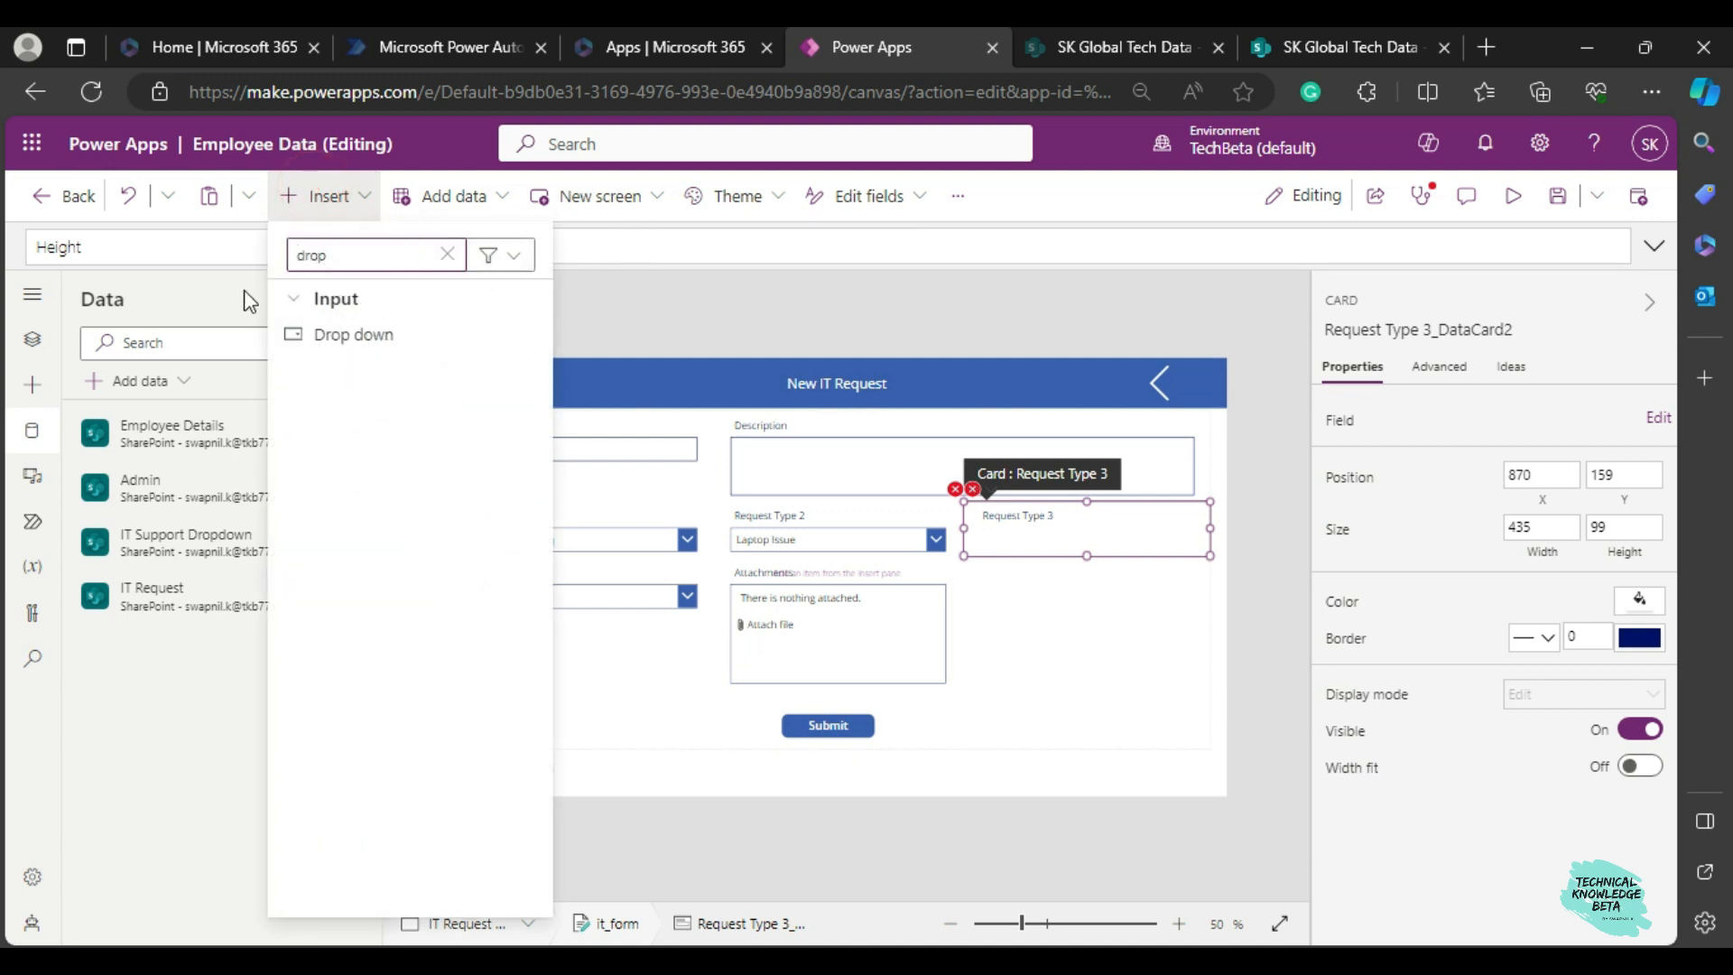
left_click(311, 333)
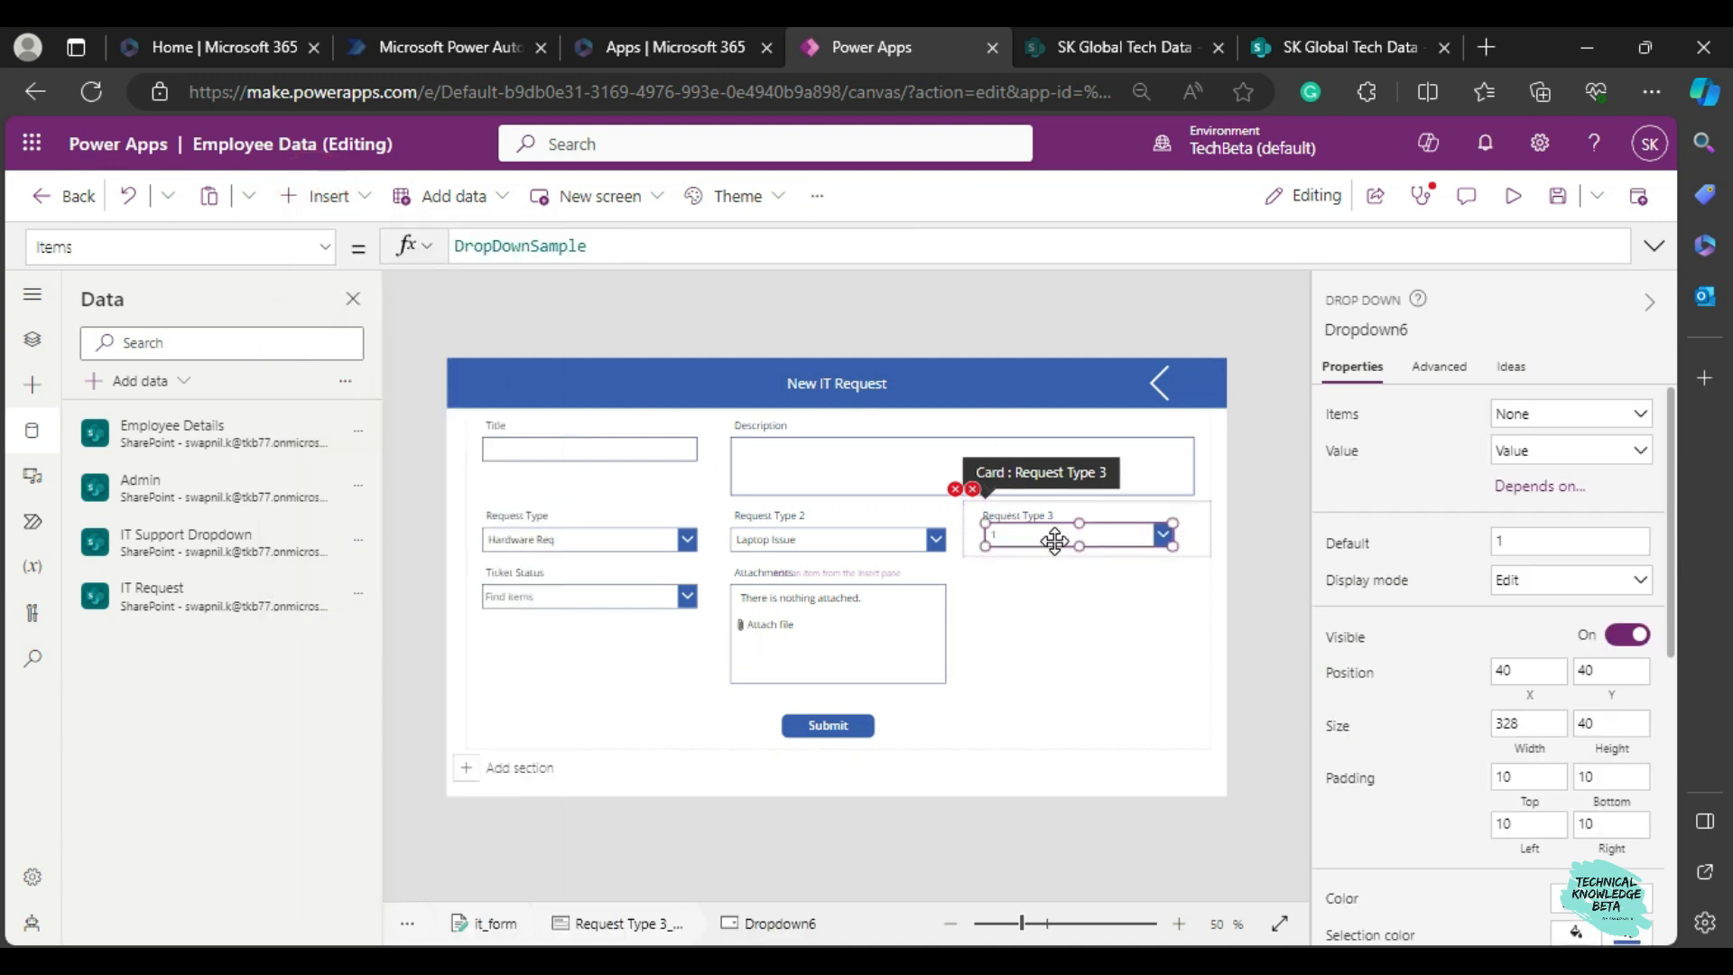
Set the new Request Type 3 dropdown's position to X 30 and Y 49.
scroll(1525, 632, "down", 2)
left_click(1536, 588)
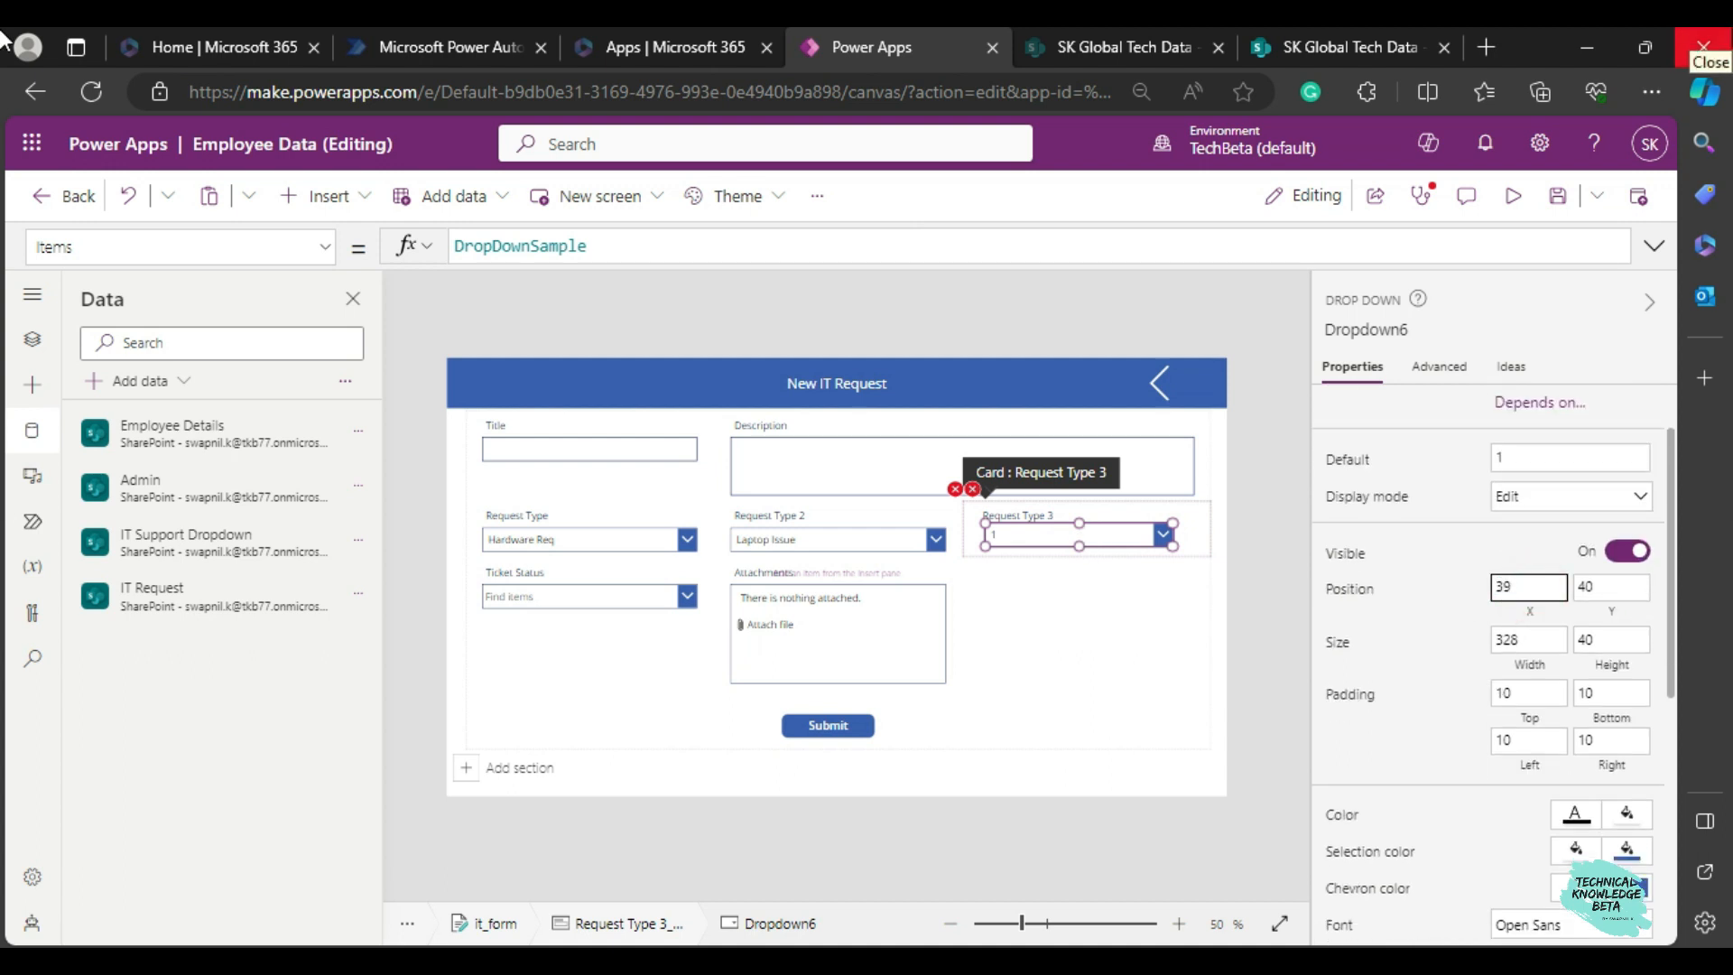
type("30")
left_click(1605, 583)
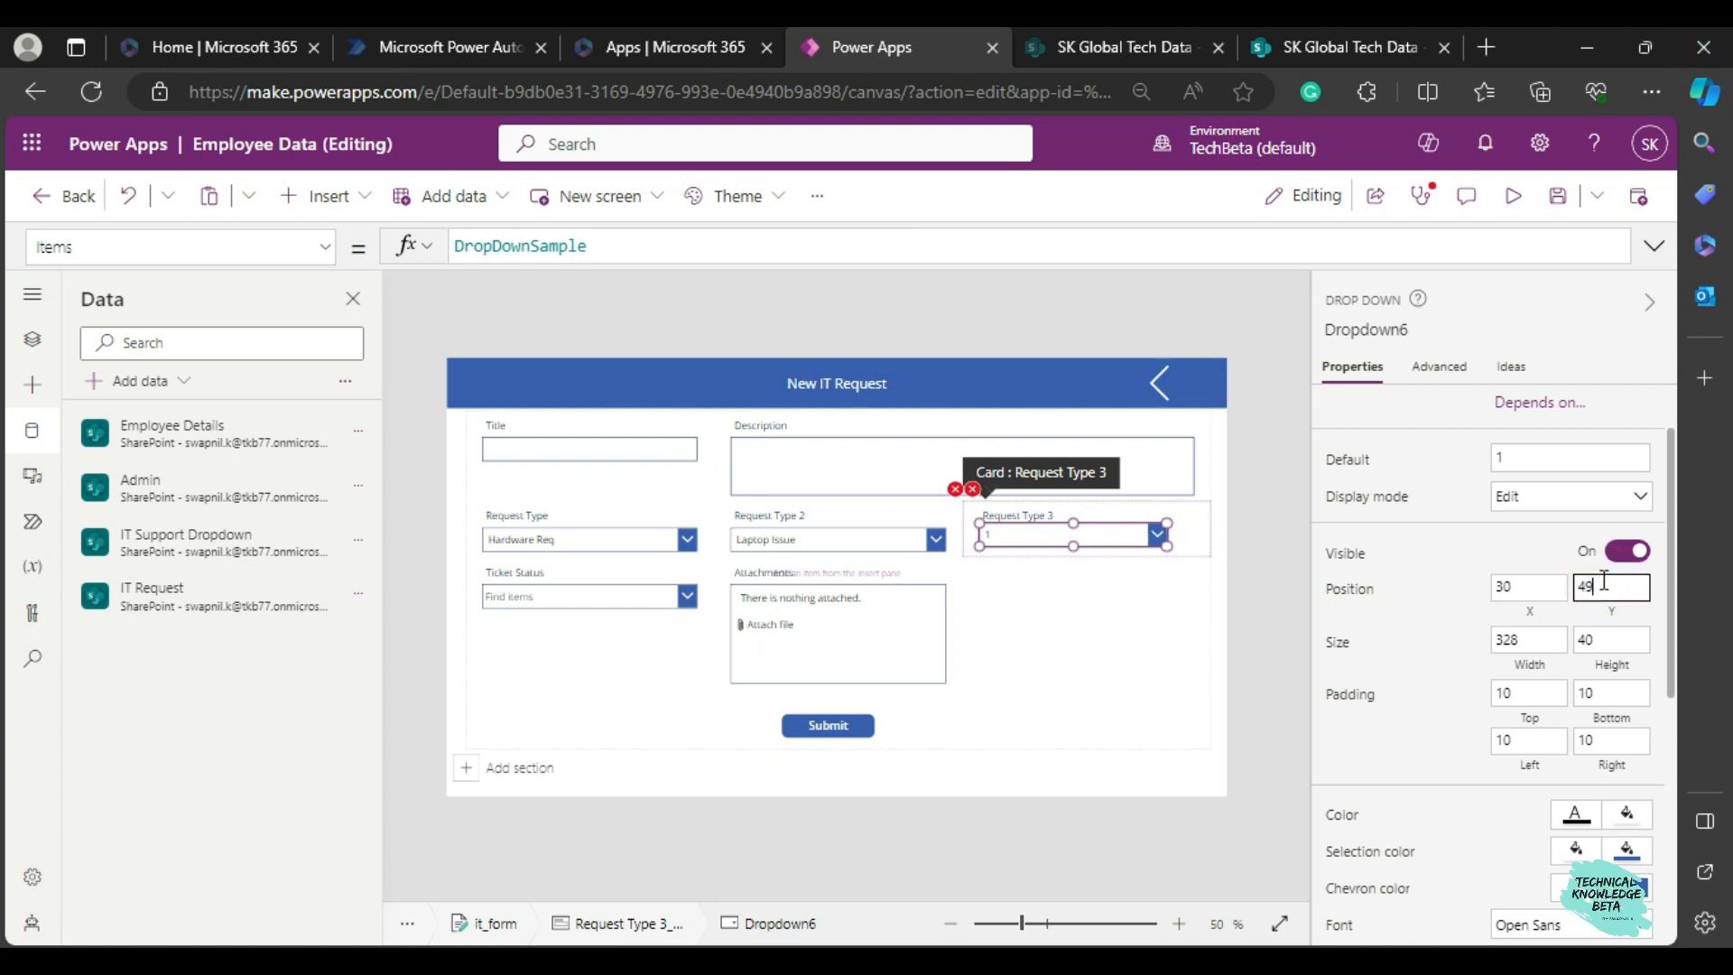
Set the width of the Request Type 3 dropdown to 375.
left_click(1543, 650)
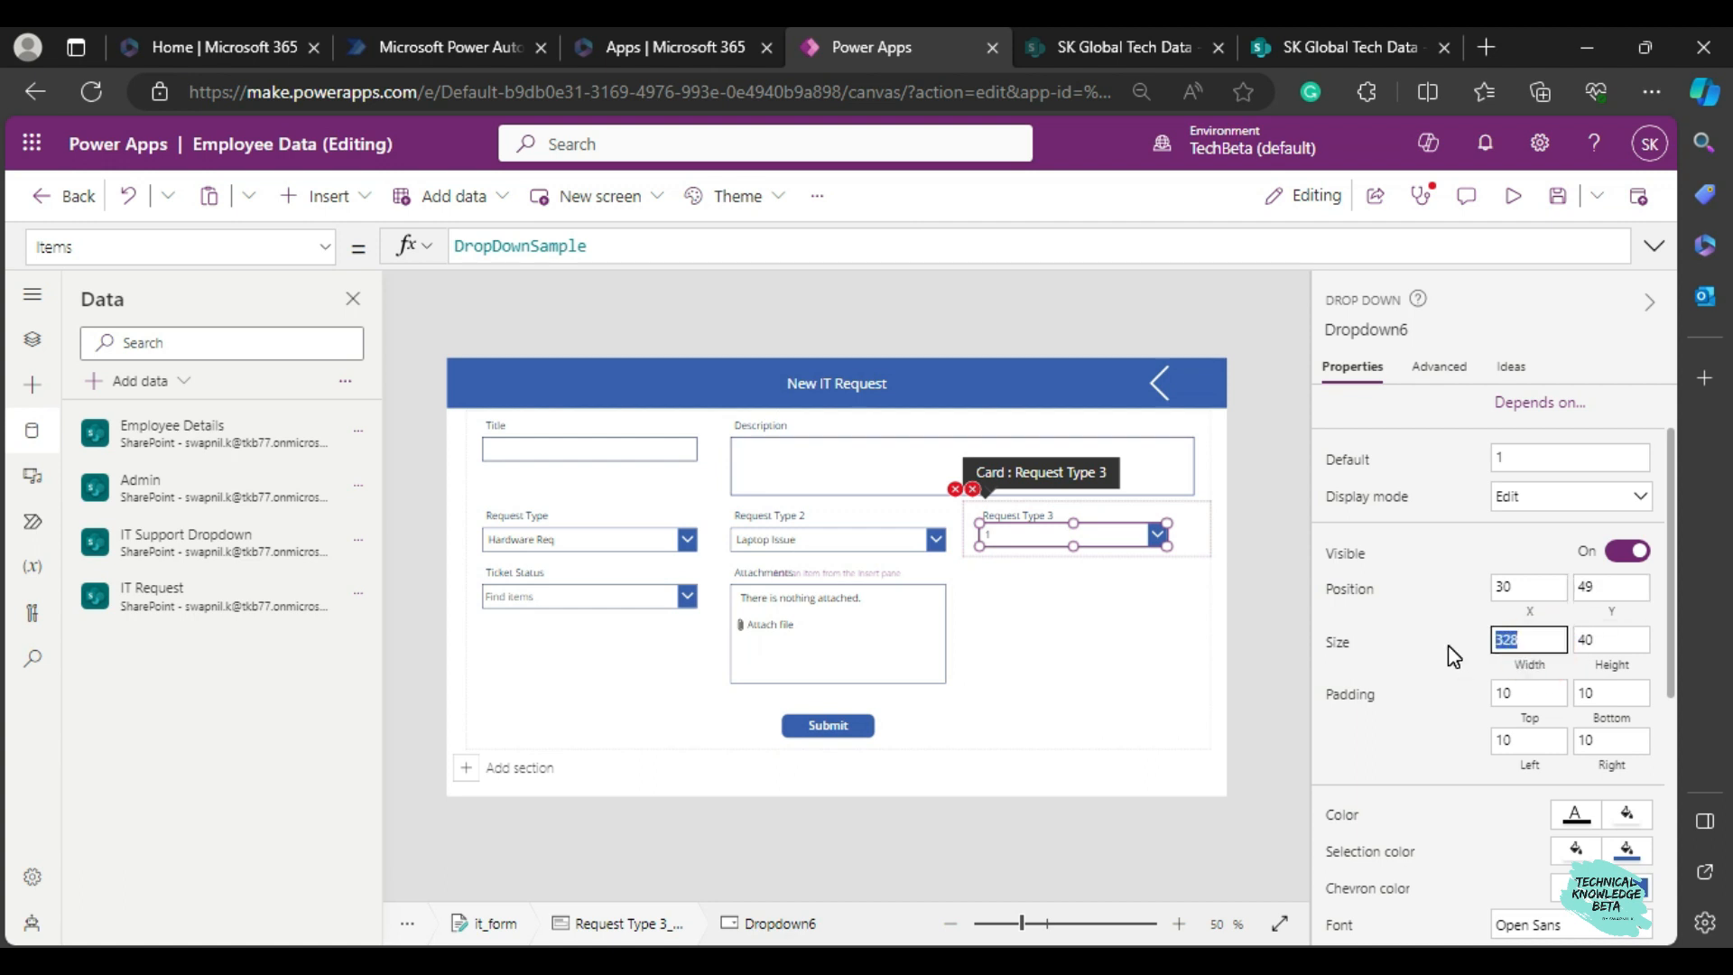
key("BackSpace")
type("675")
key("BackSpace")
key("BackSpace")
key("BackSpace")
key("BackSpace")
type("375")
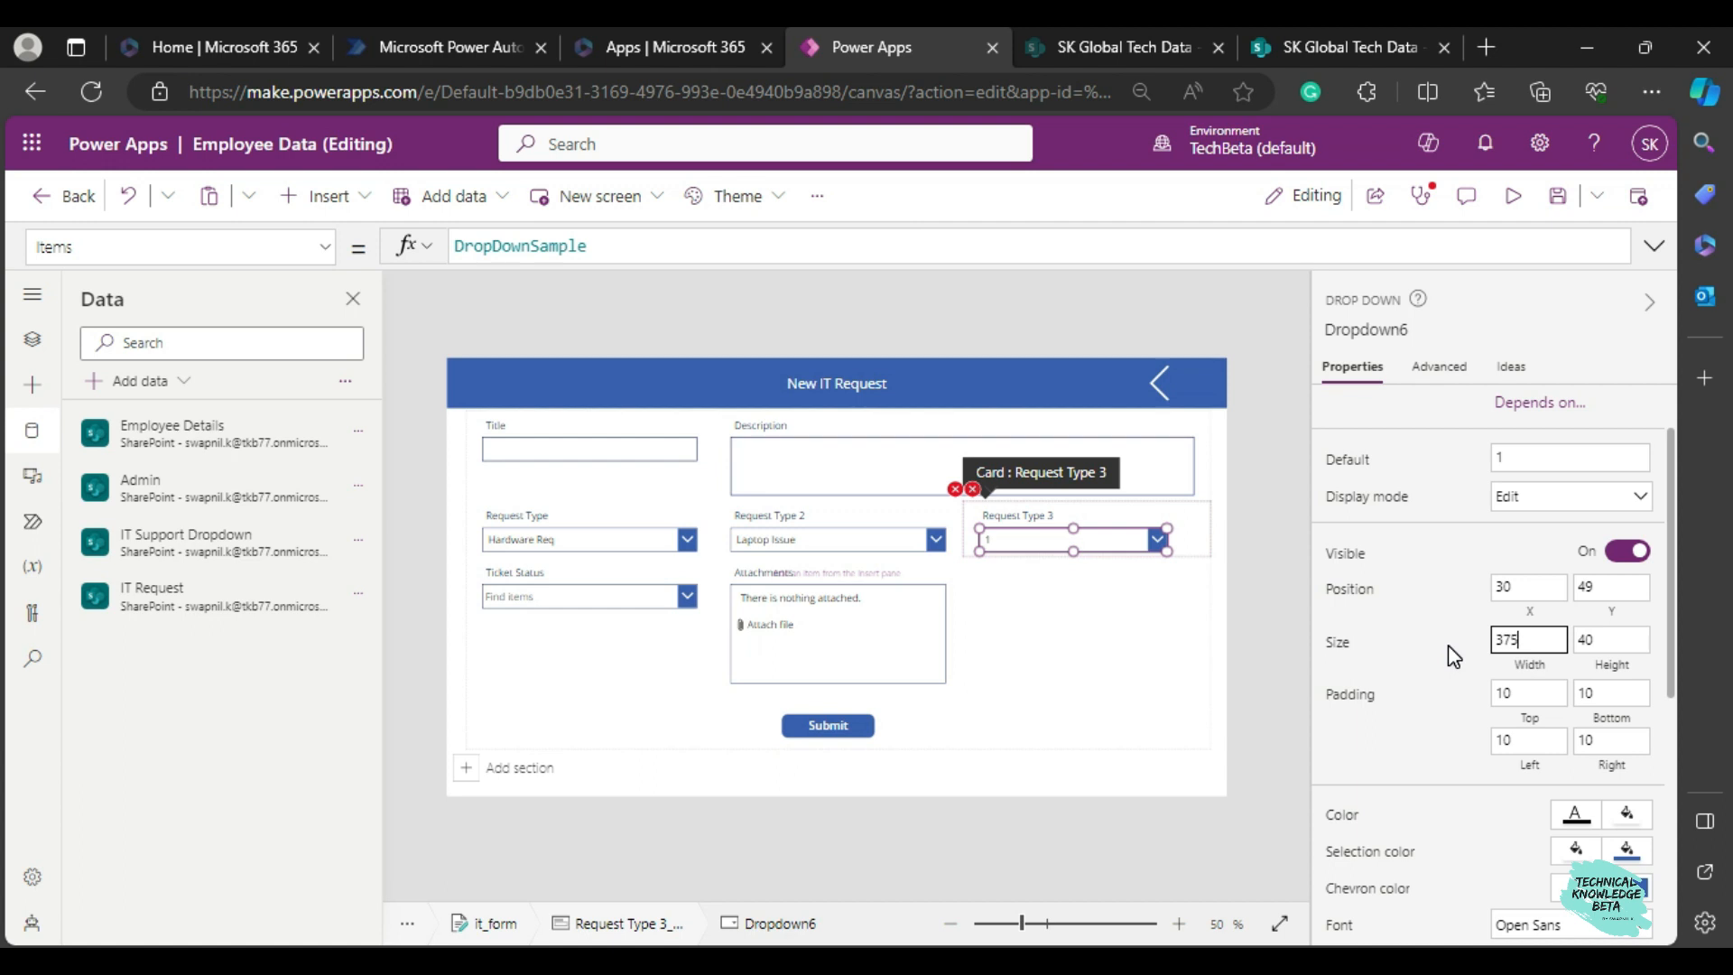
left_click(1447, 645)
left_click(1025, 592)
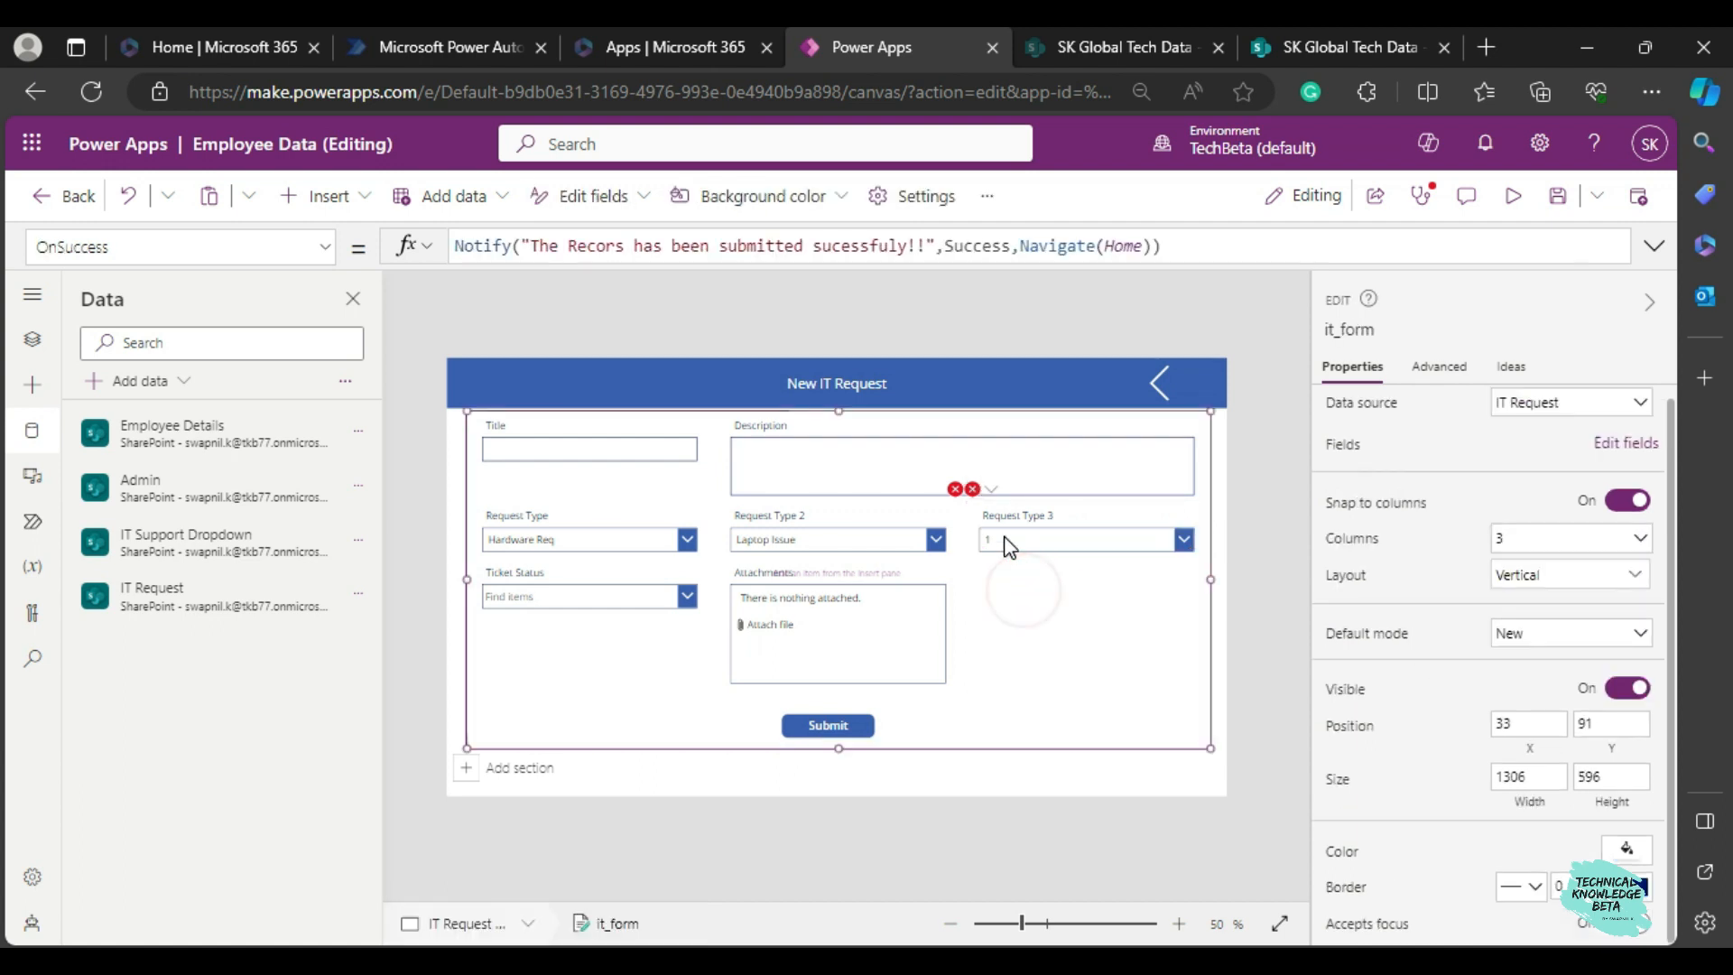
Rename the Request Type 3 dropdown control as drp3.
left_click(1007, 537)
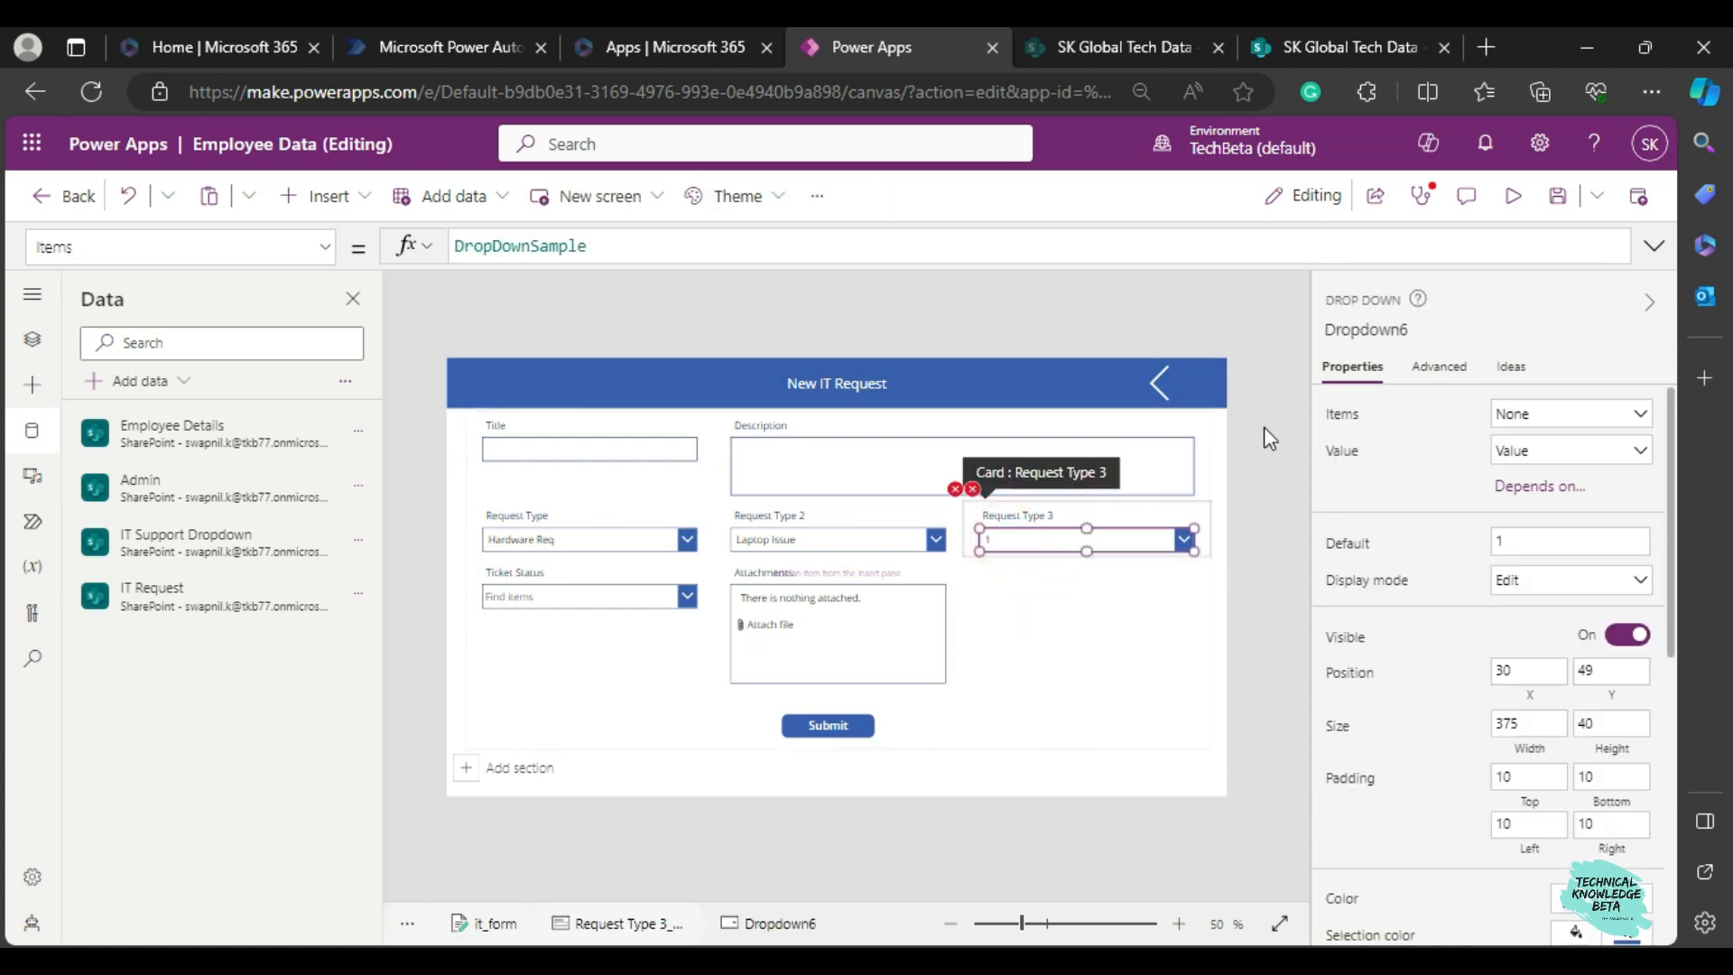
left_click(1361, 330)
type("drp3")
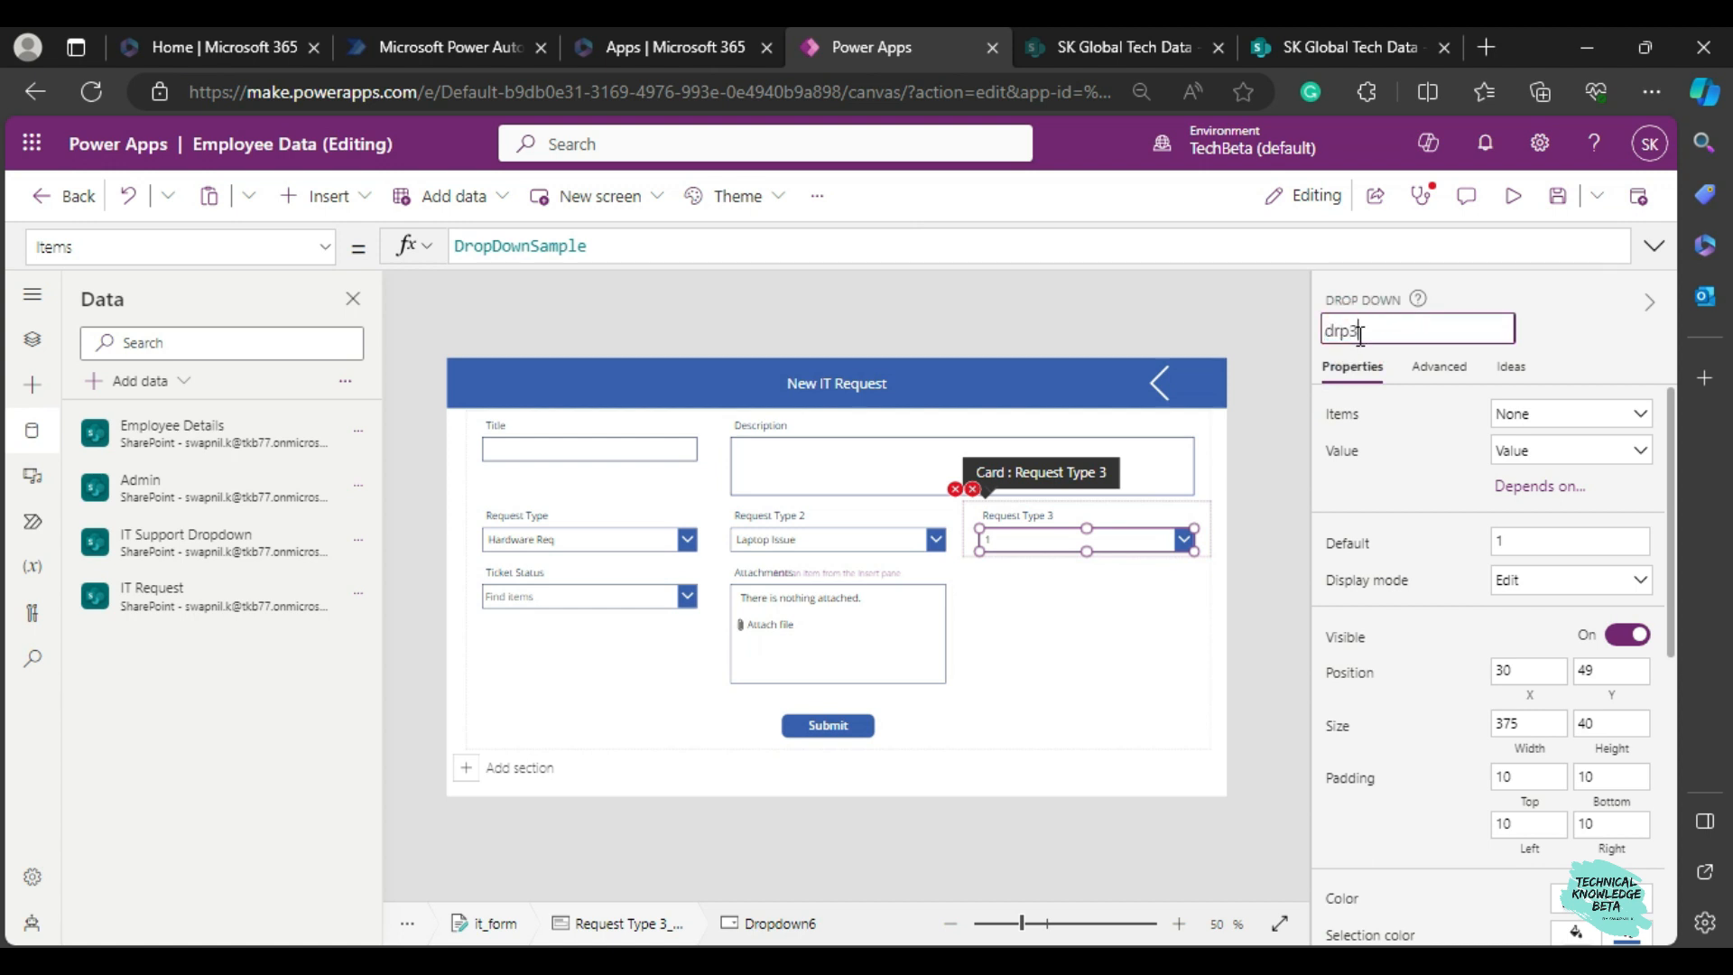
key("Return")
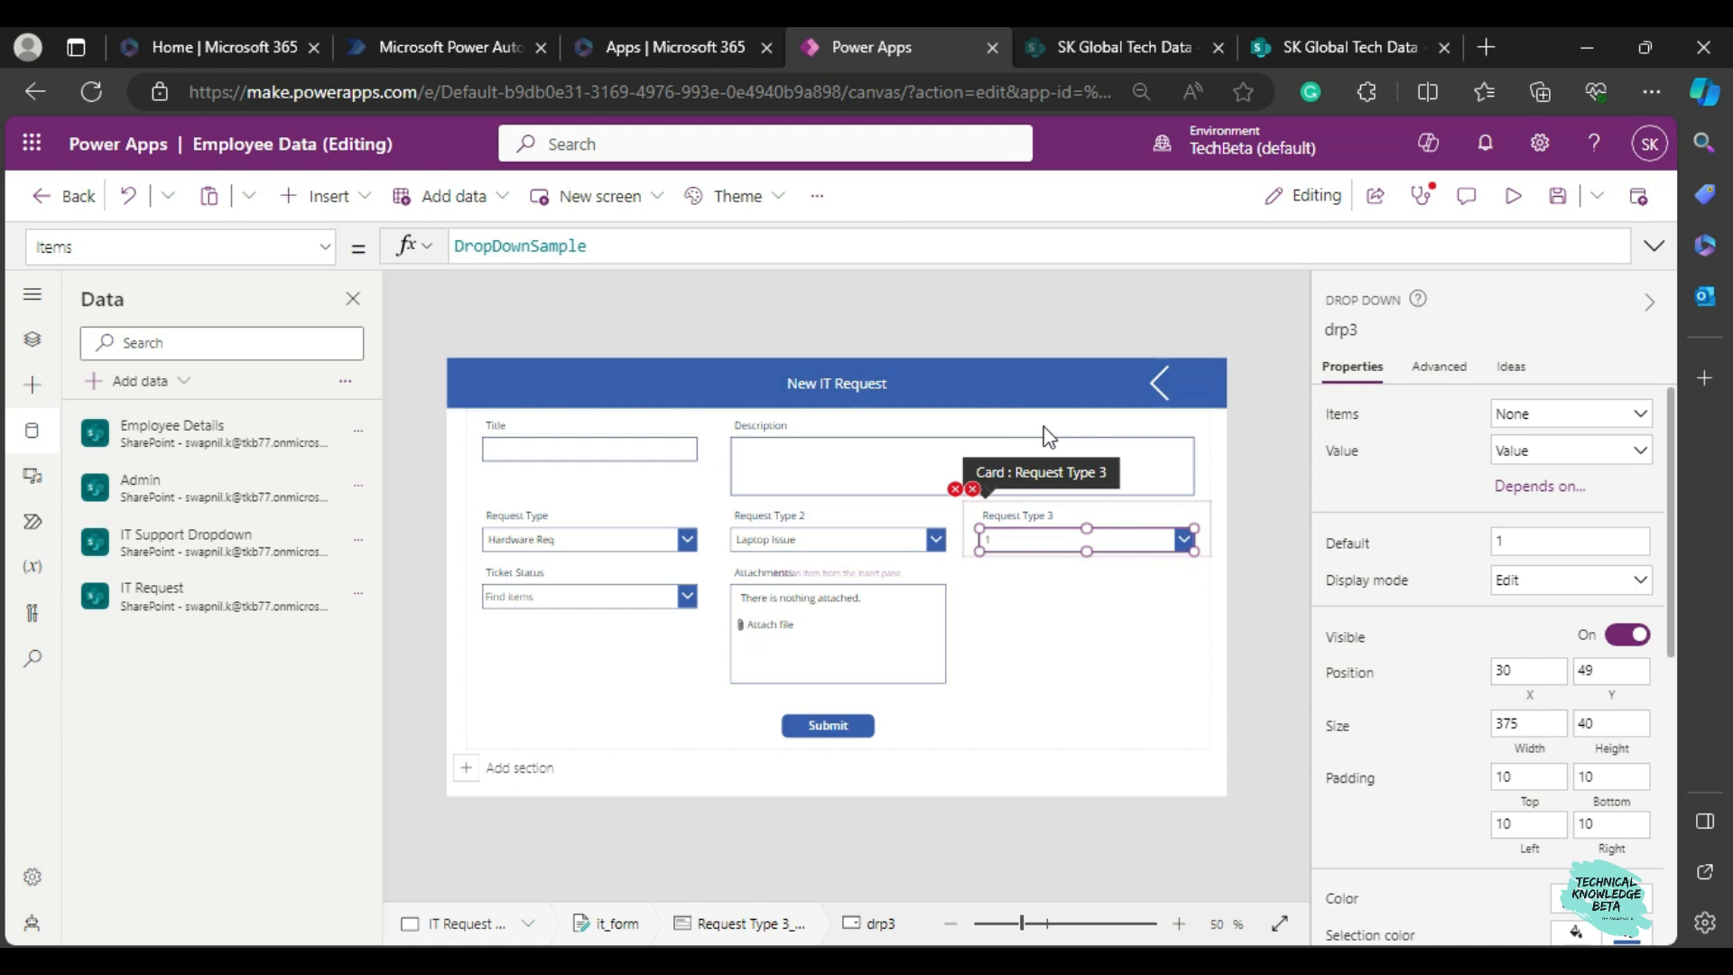
Open the Request Type 3 card's Update formula error and replace the formula with drp3.Selected.Value.
left_click(972, 489)
left_click(1002, 515)
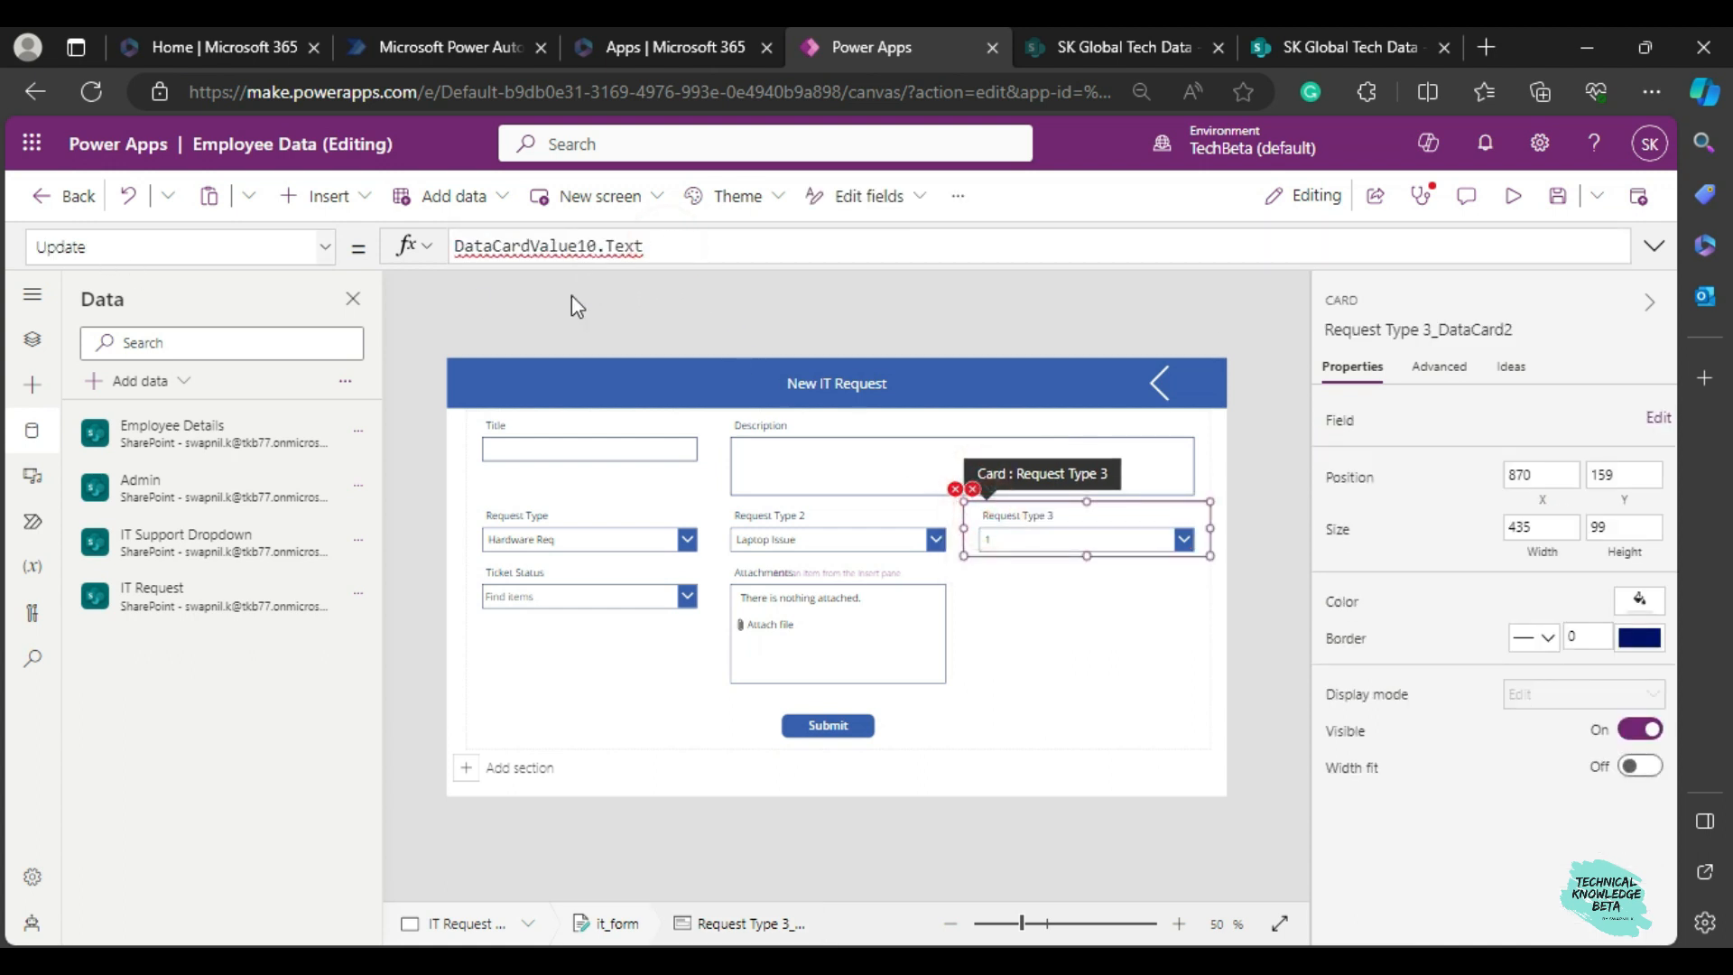
key("ctrl+a")
key("BackSpace")
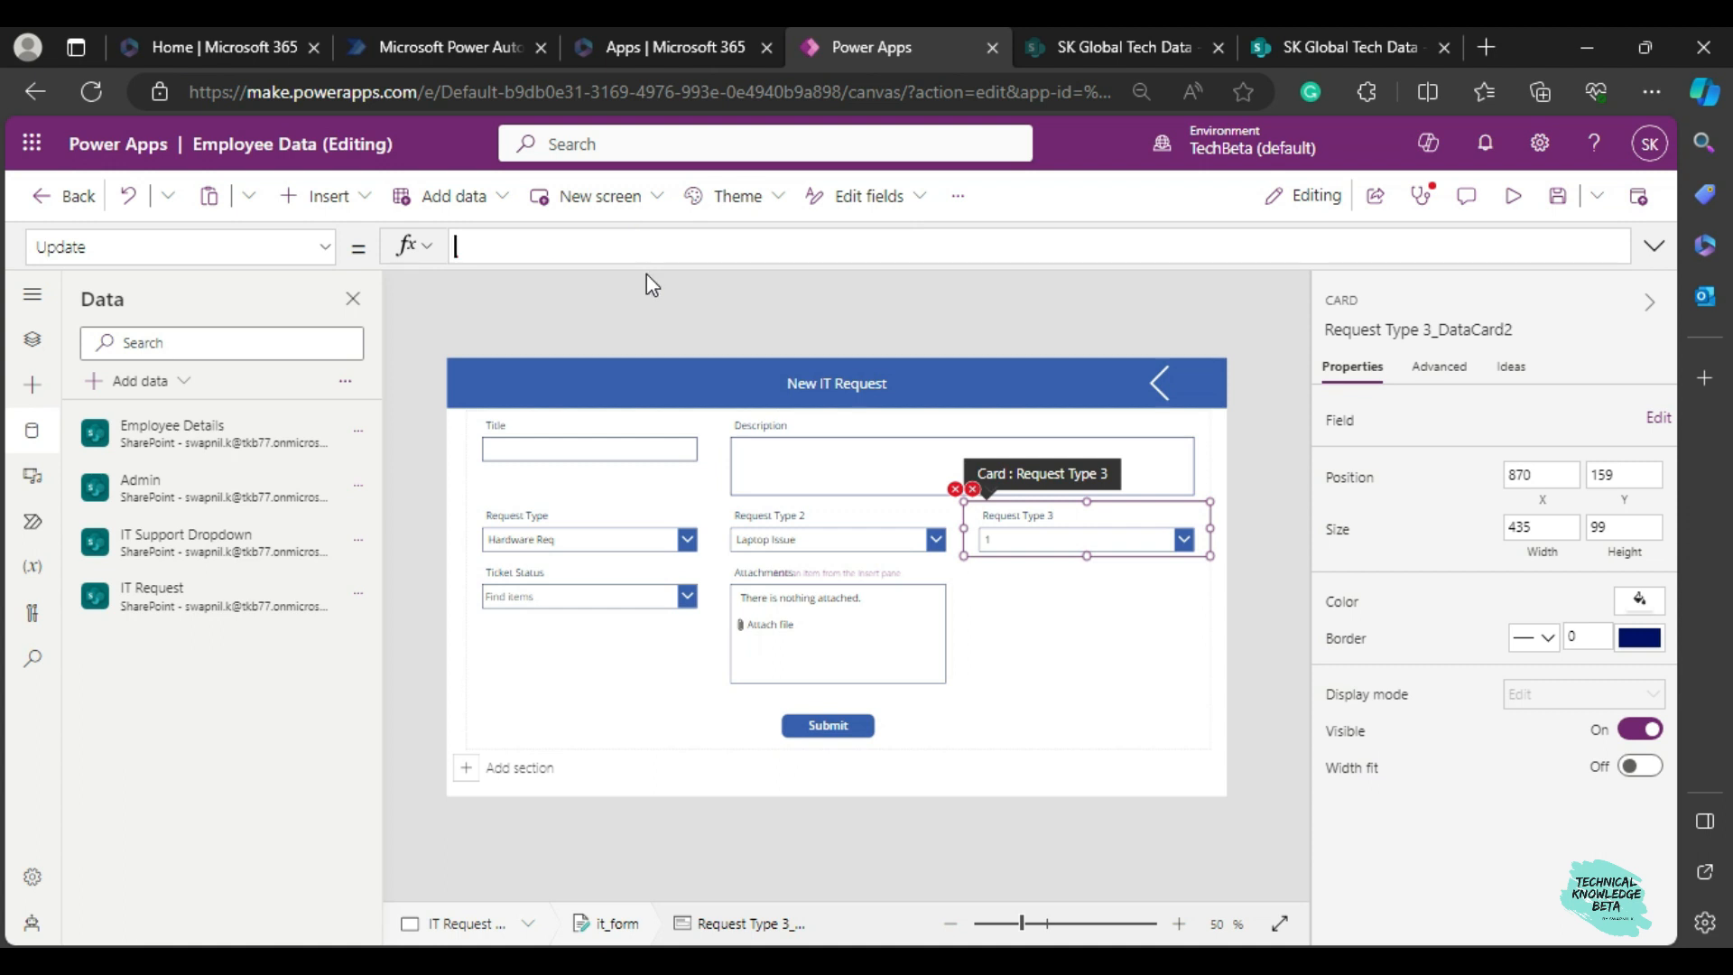
type("crp3.se")
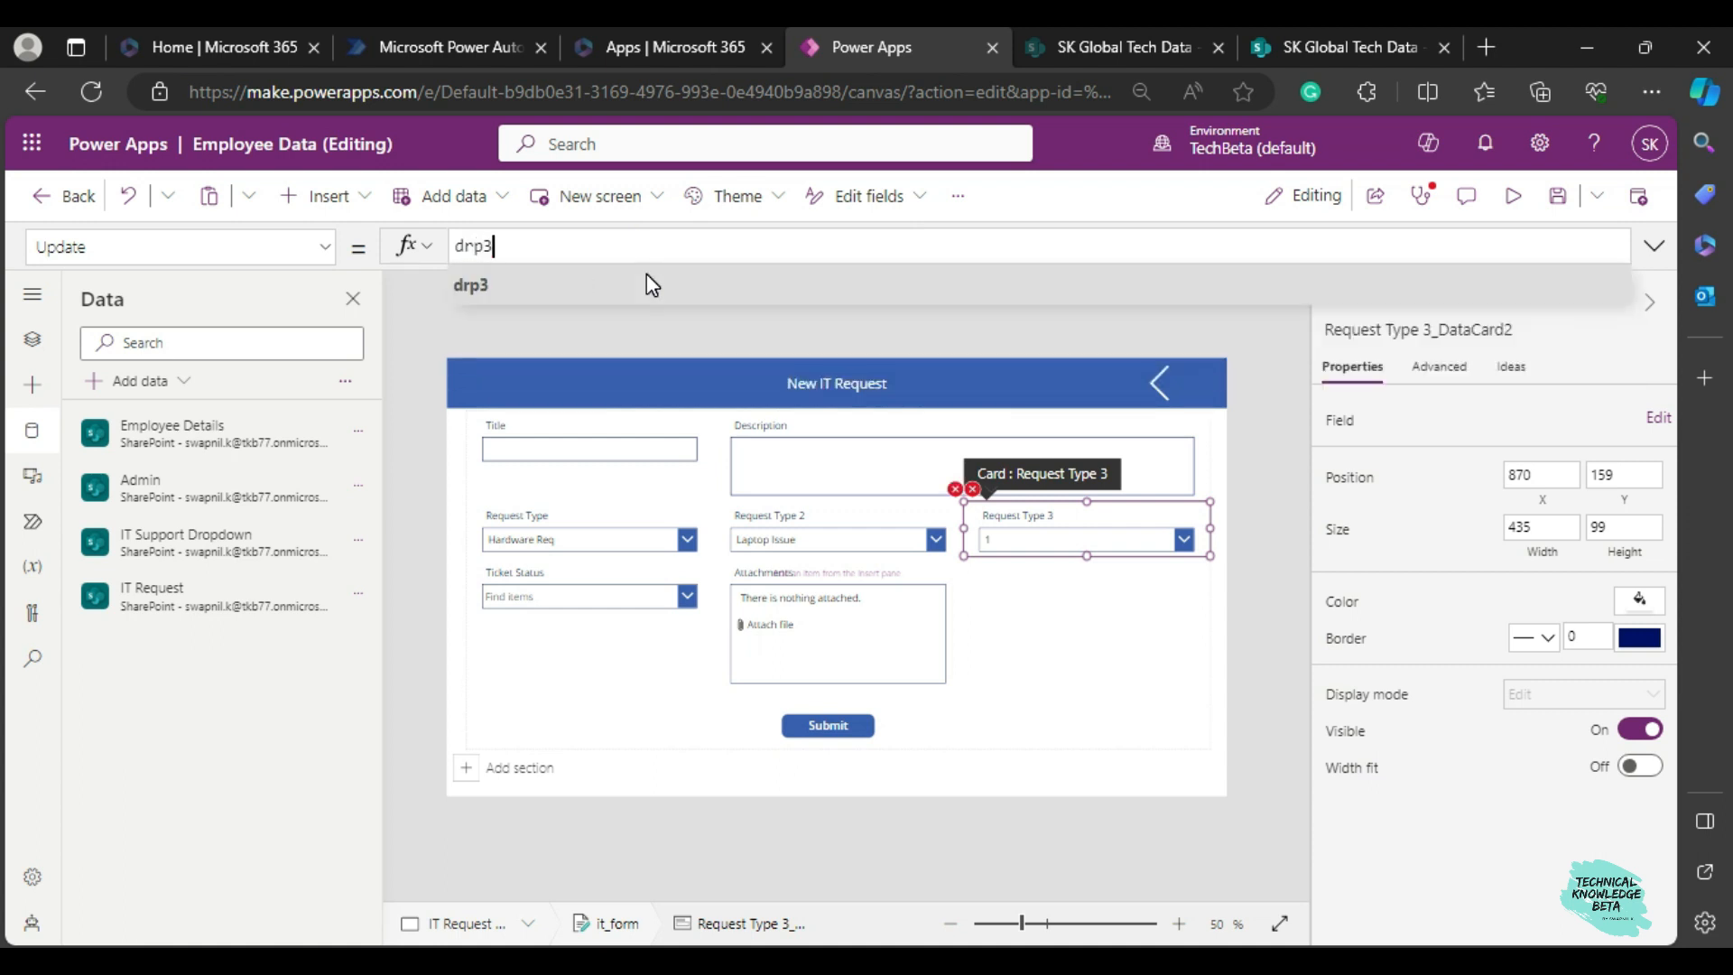
key("Down")
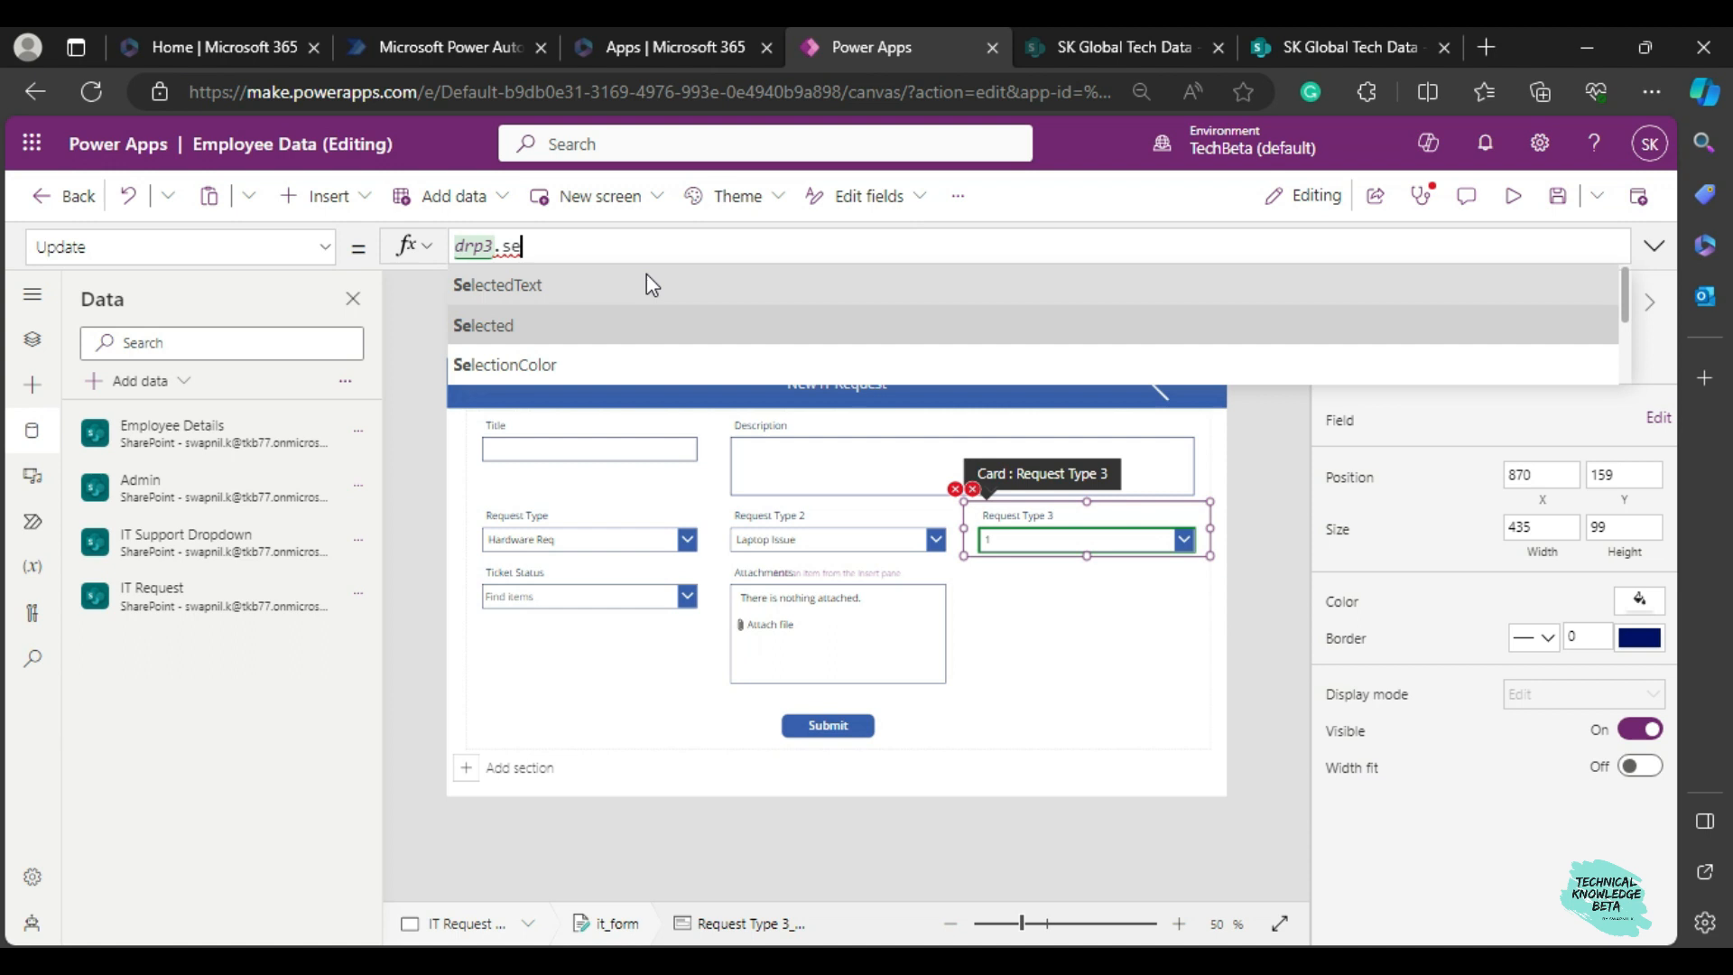
key("Tab")
type(".va")
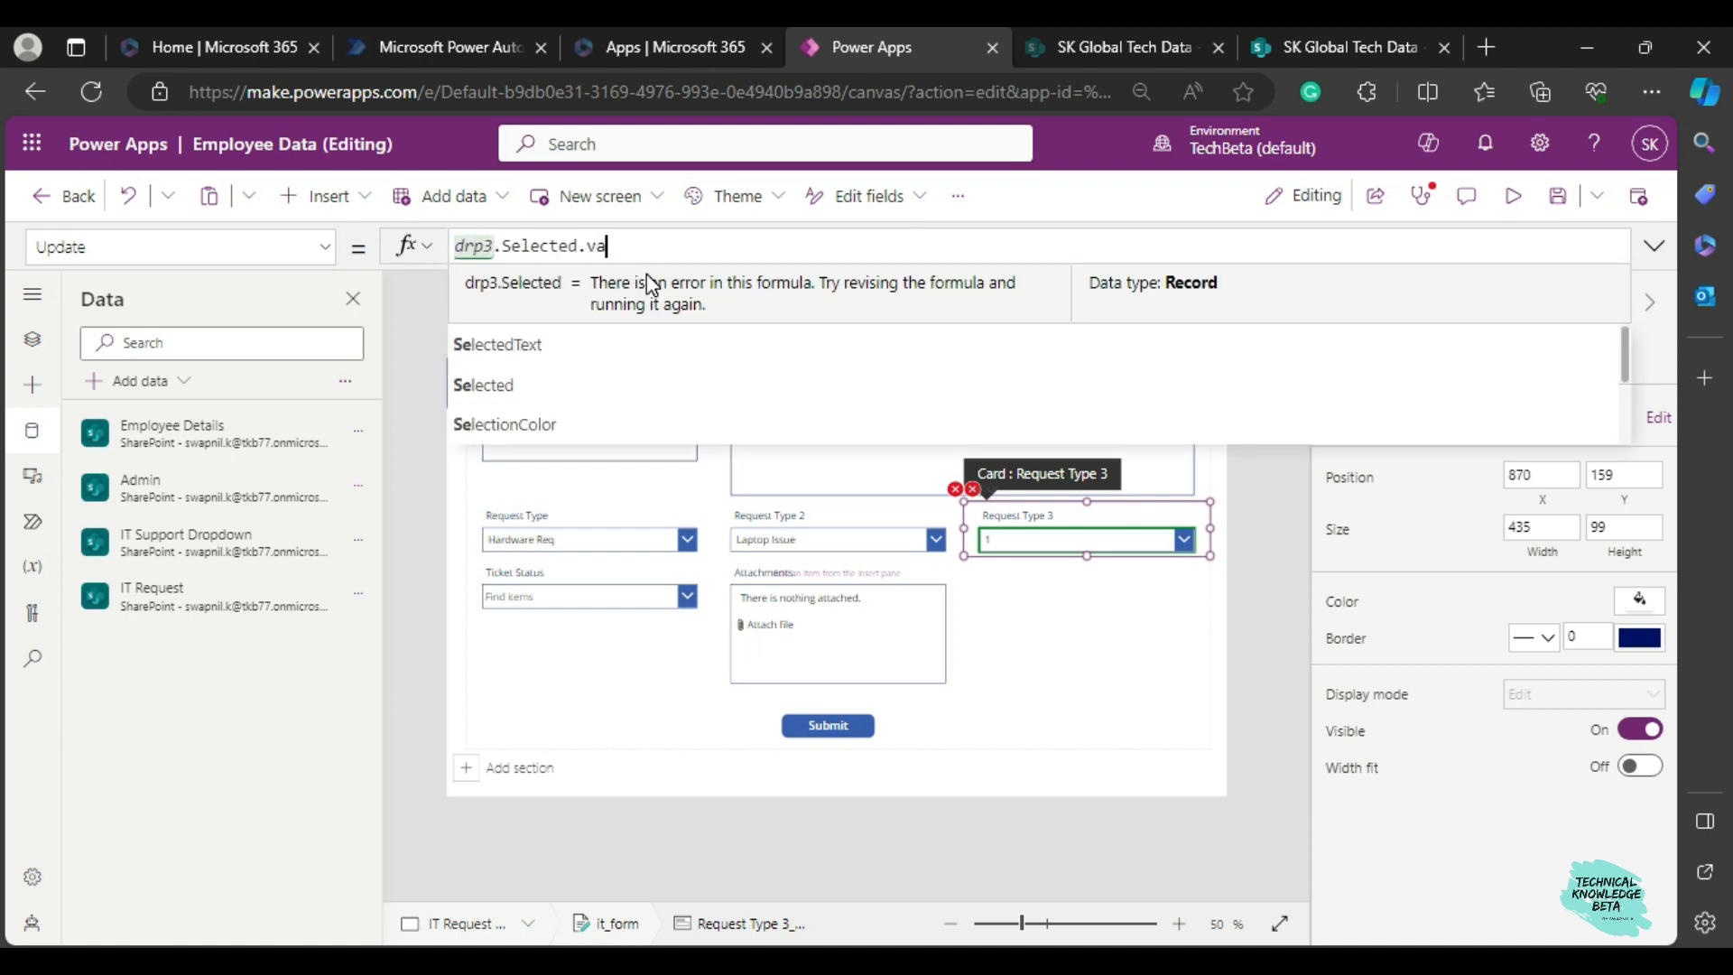
key("Tab")
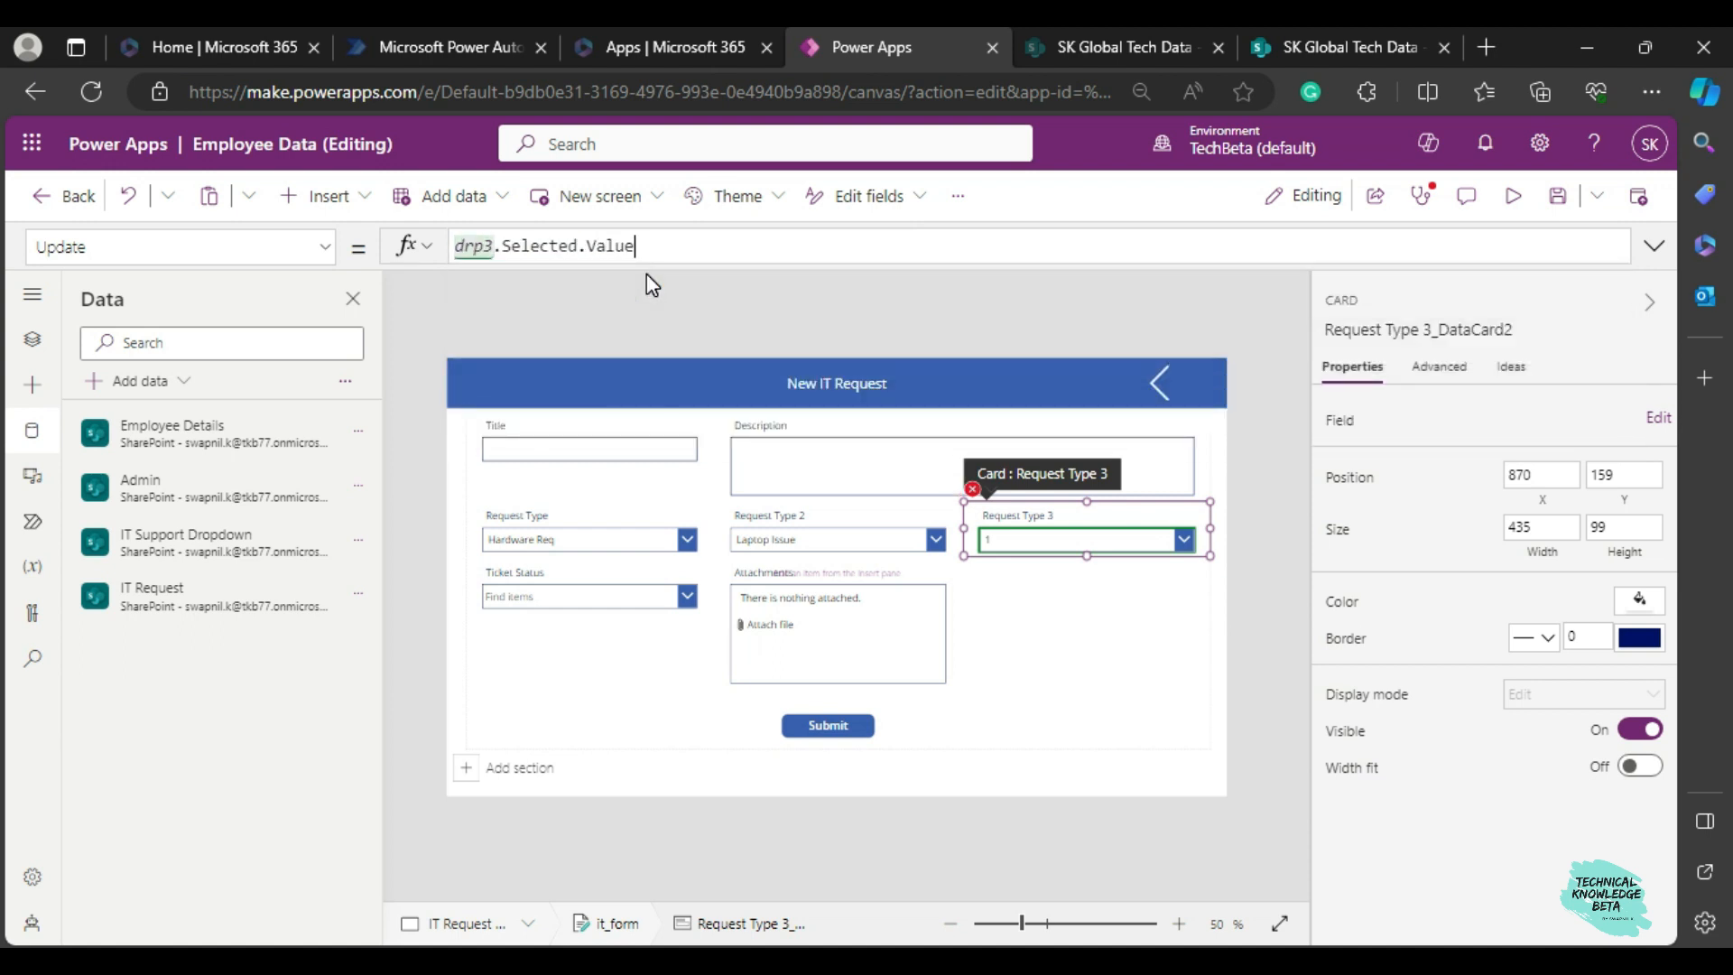
Correct the Y formula of the Request Type 3 card's error message label to drp3.Y + drp3.Height.
left_click(972, 488)
left_click(1009, 518)
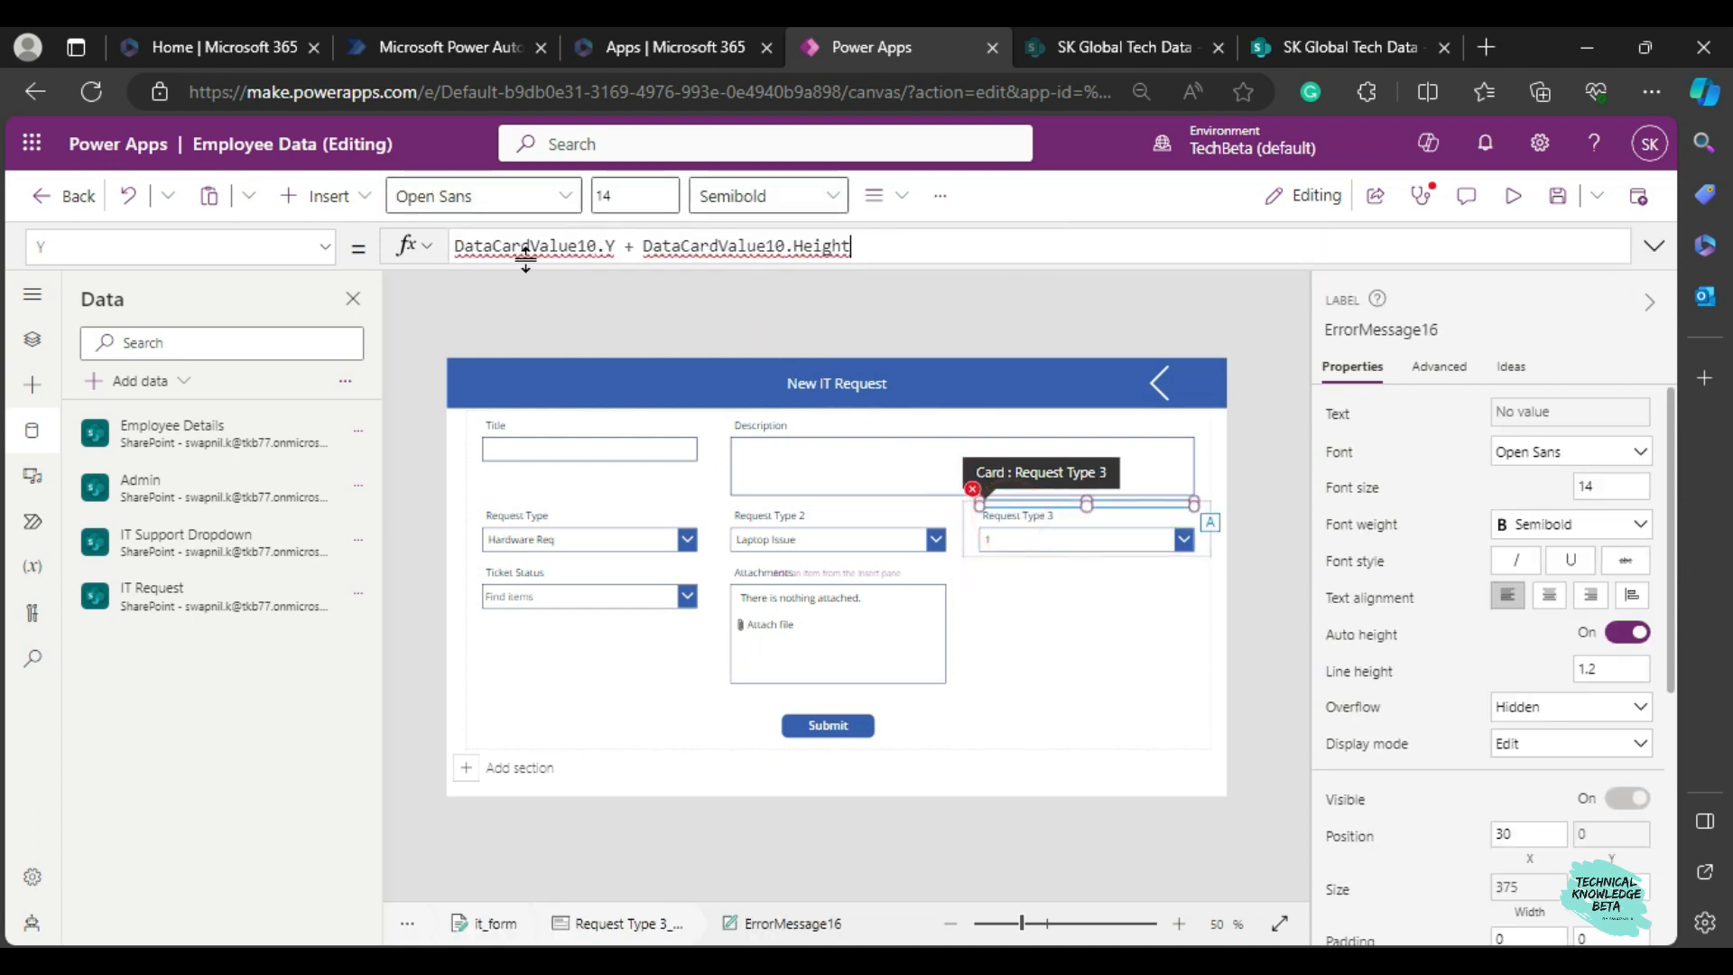
left_click_drag(594, 246, 464, 247)
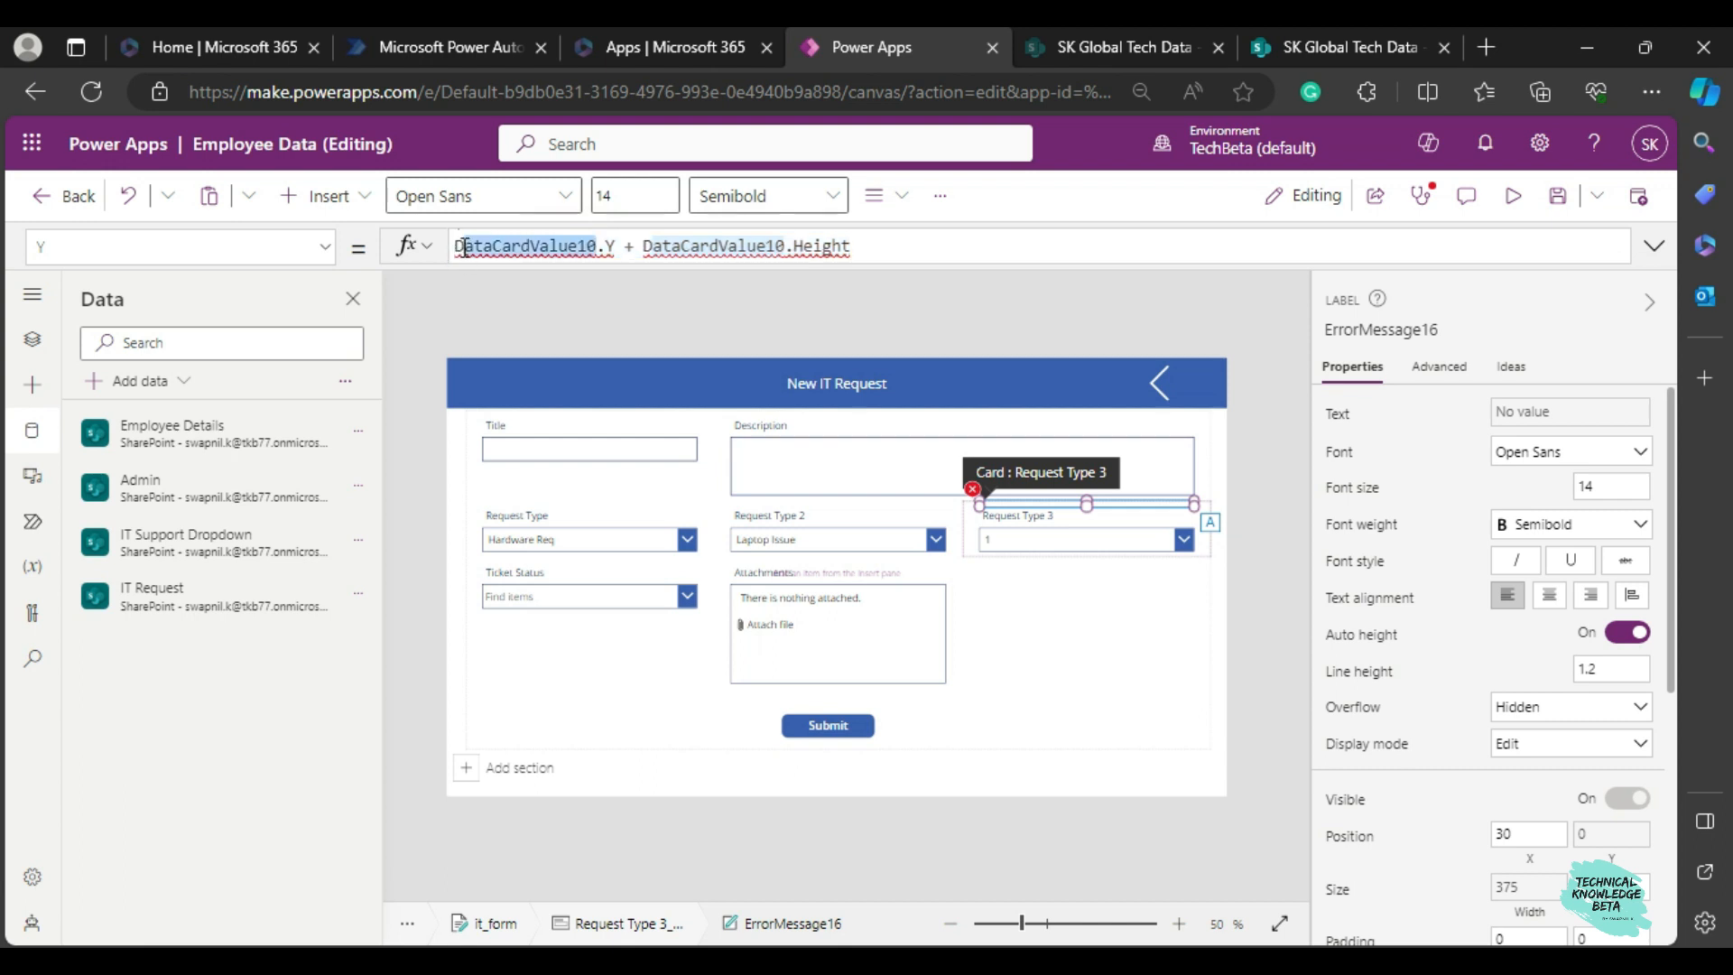
type("drp3")
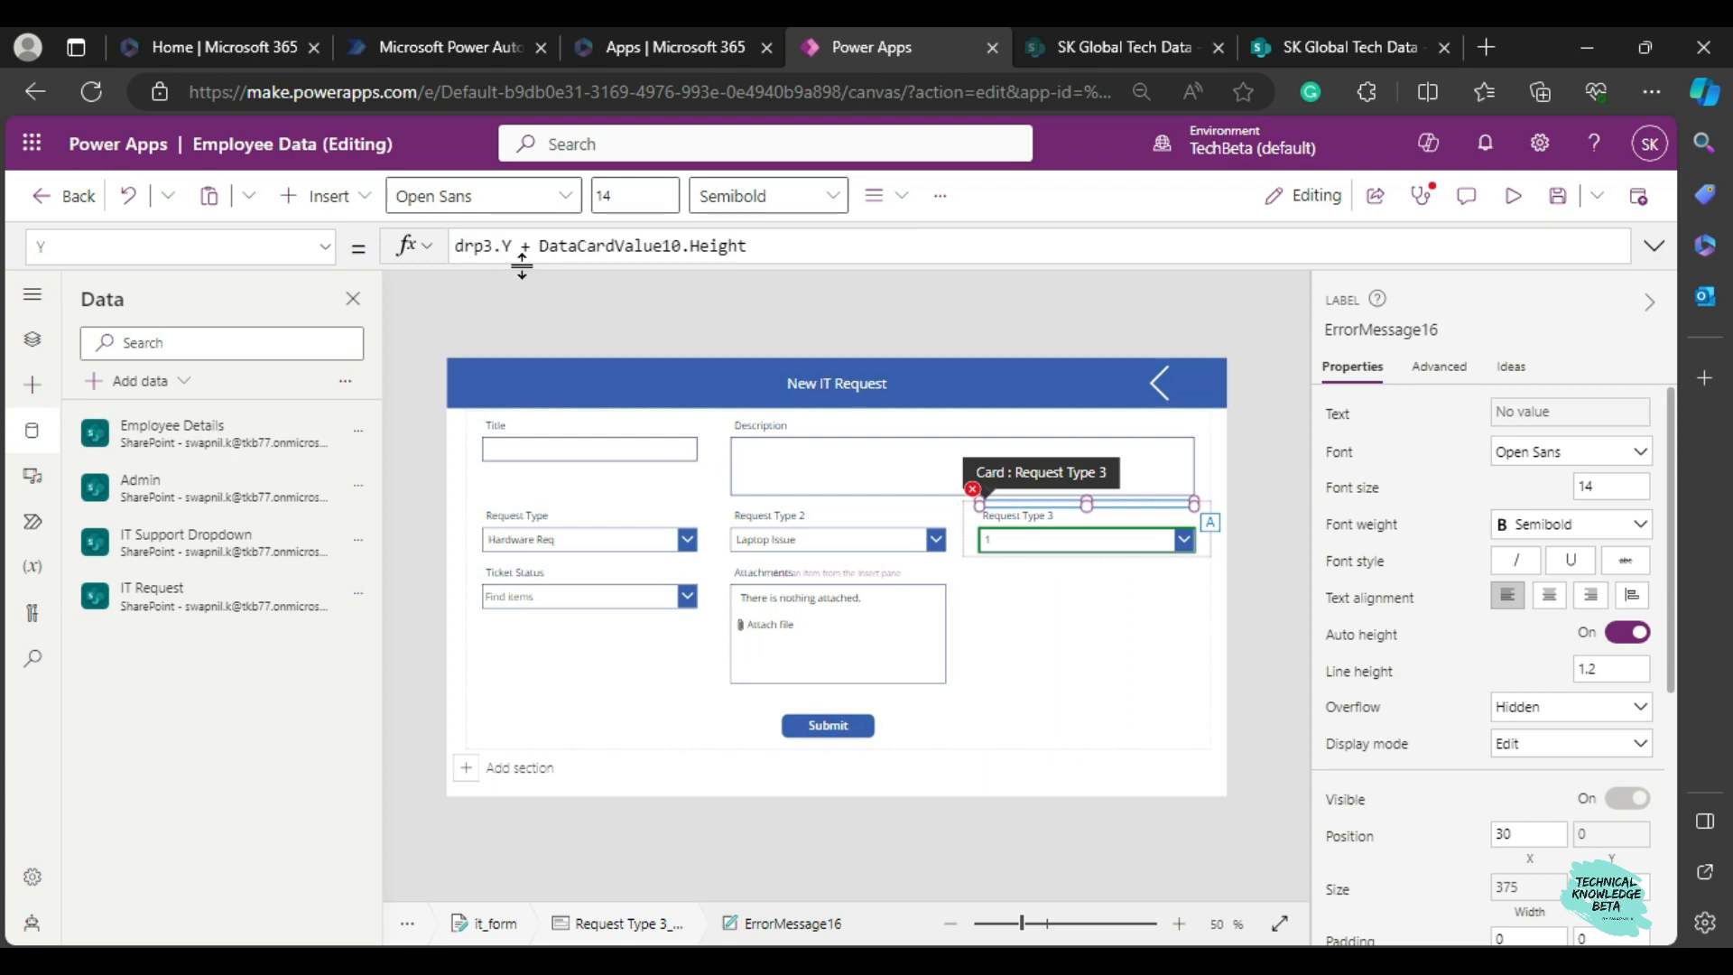
left_click_drag(540, 246, 675, 246)
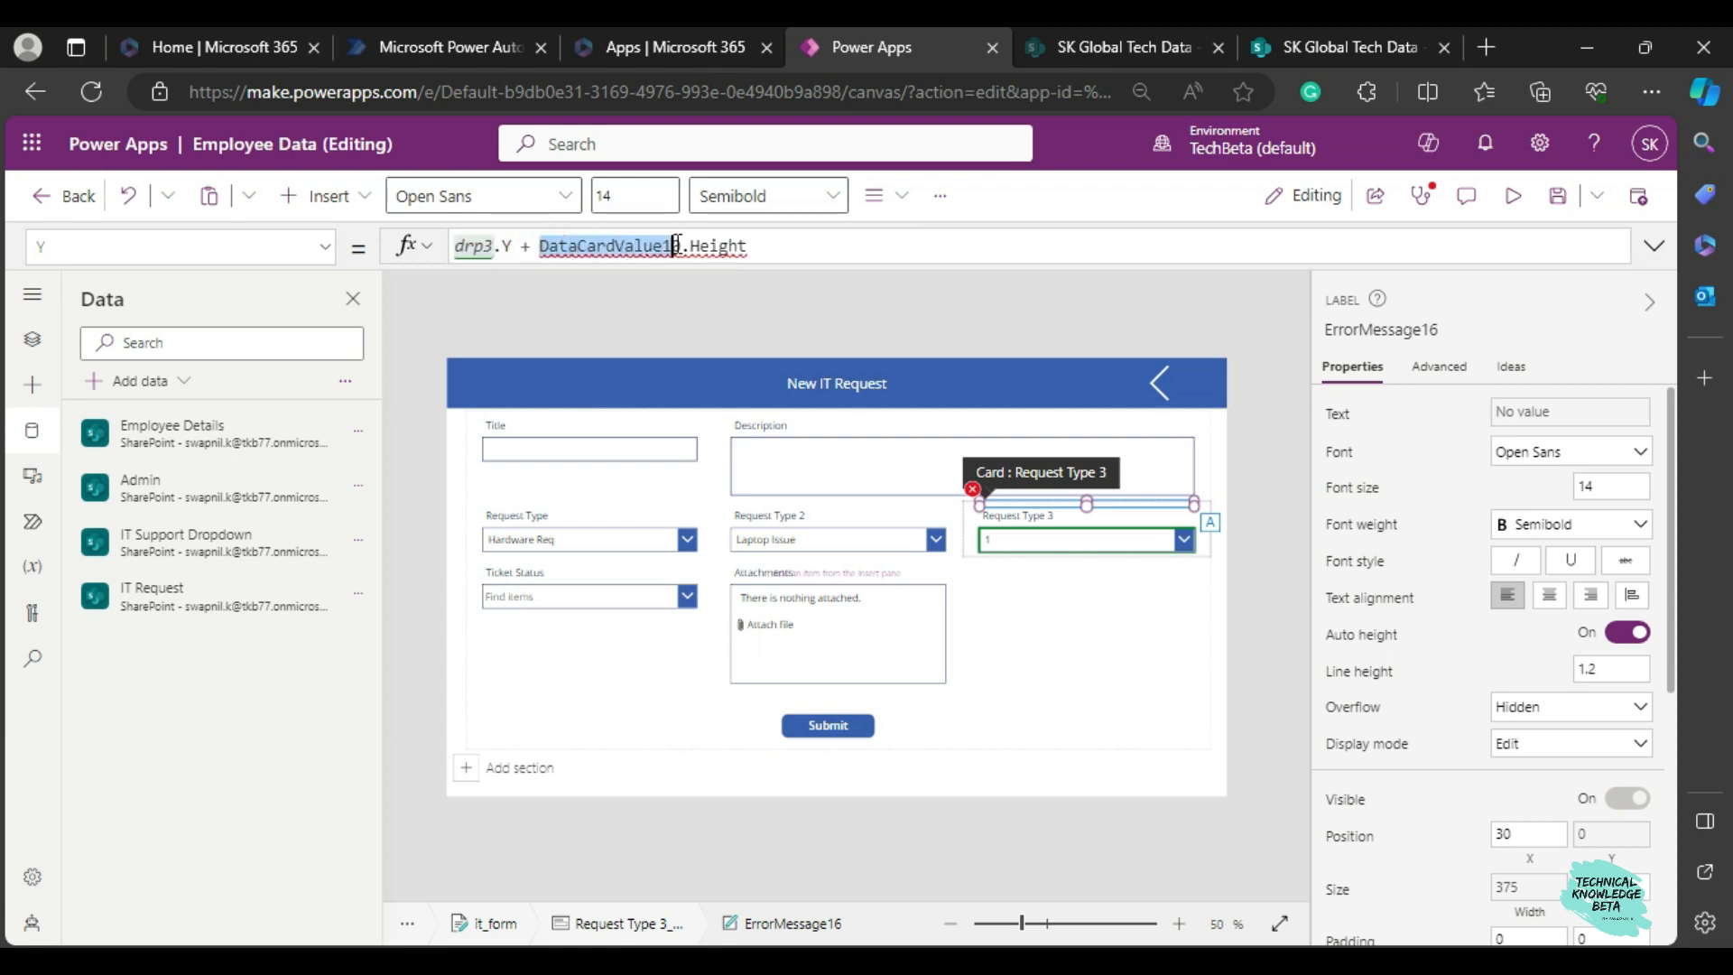
type("drp3")
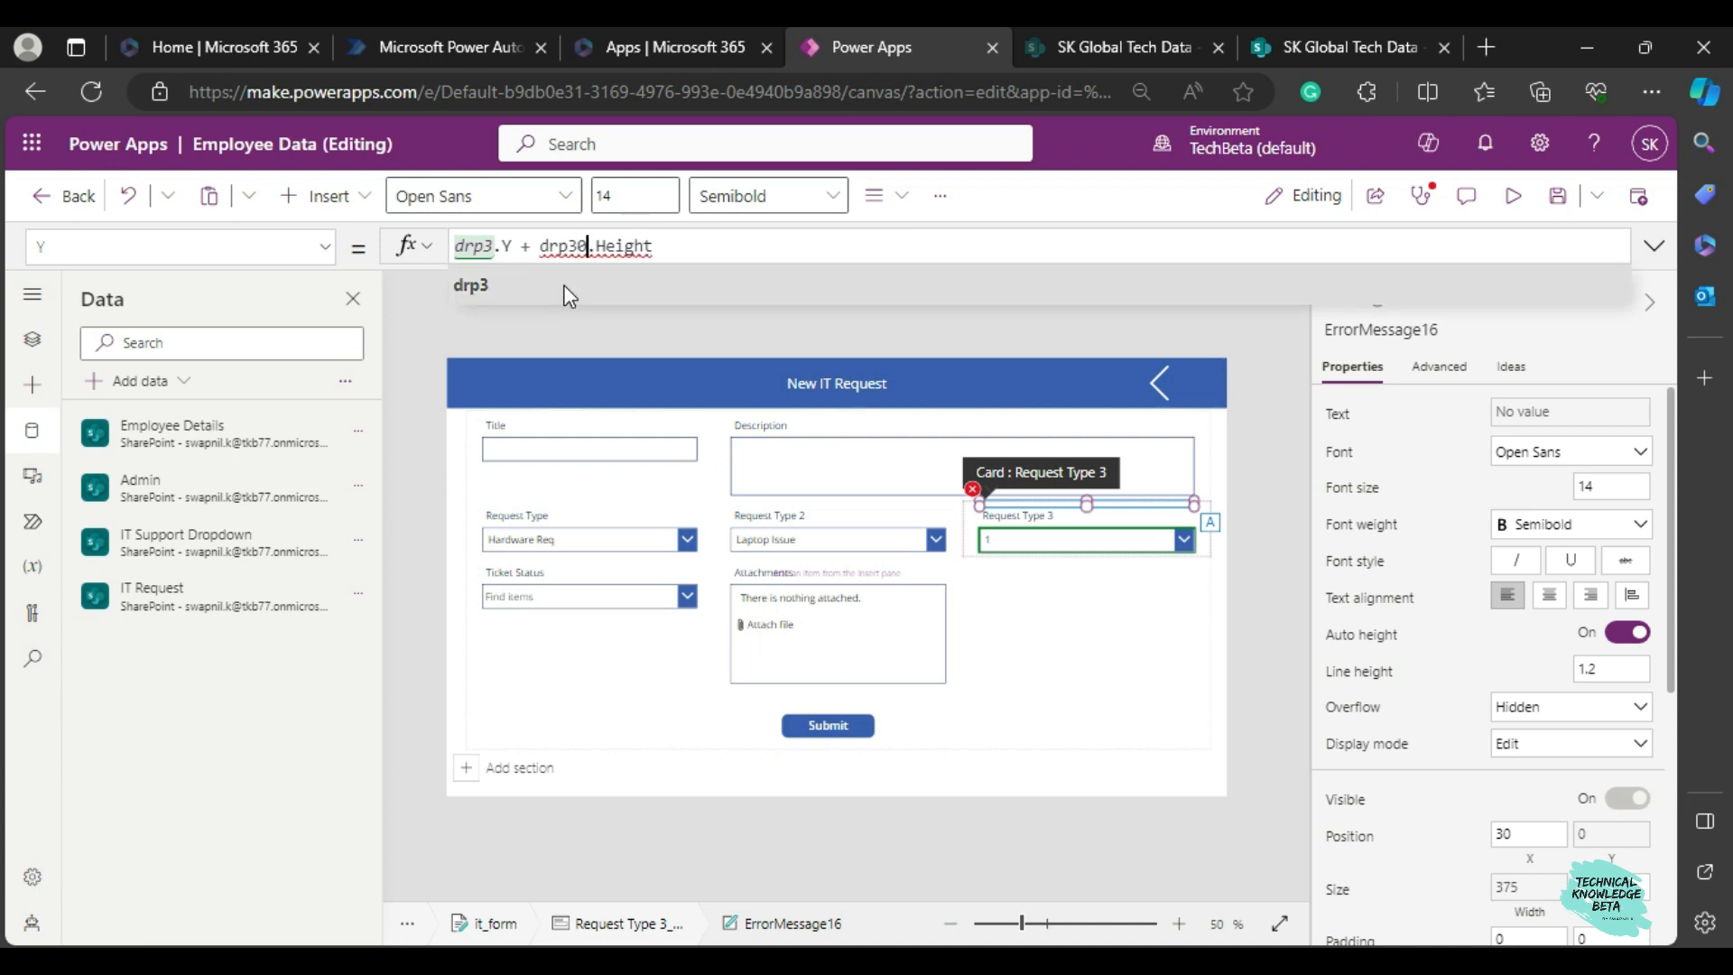
key("Delete")
left_click(884, 298)
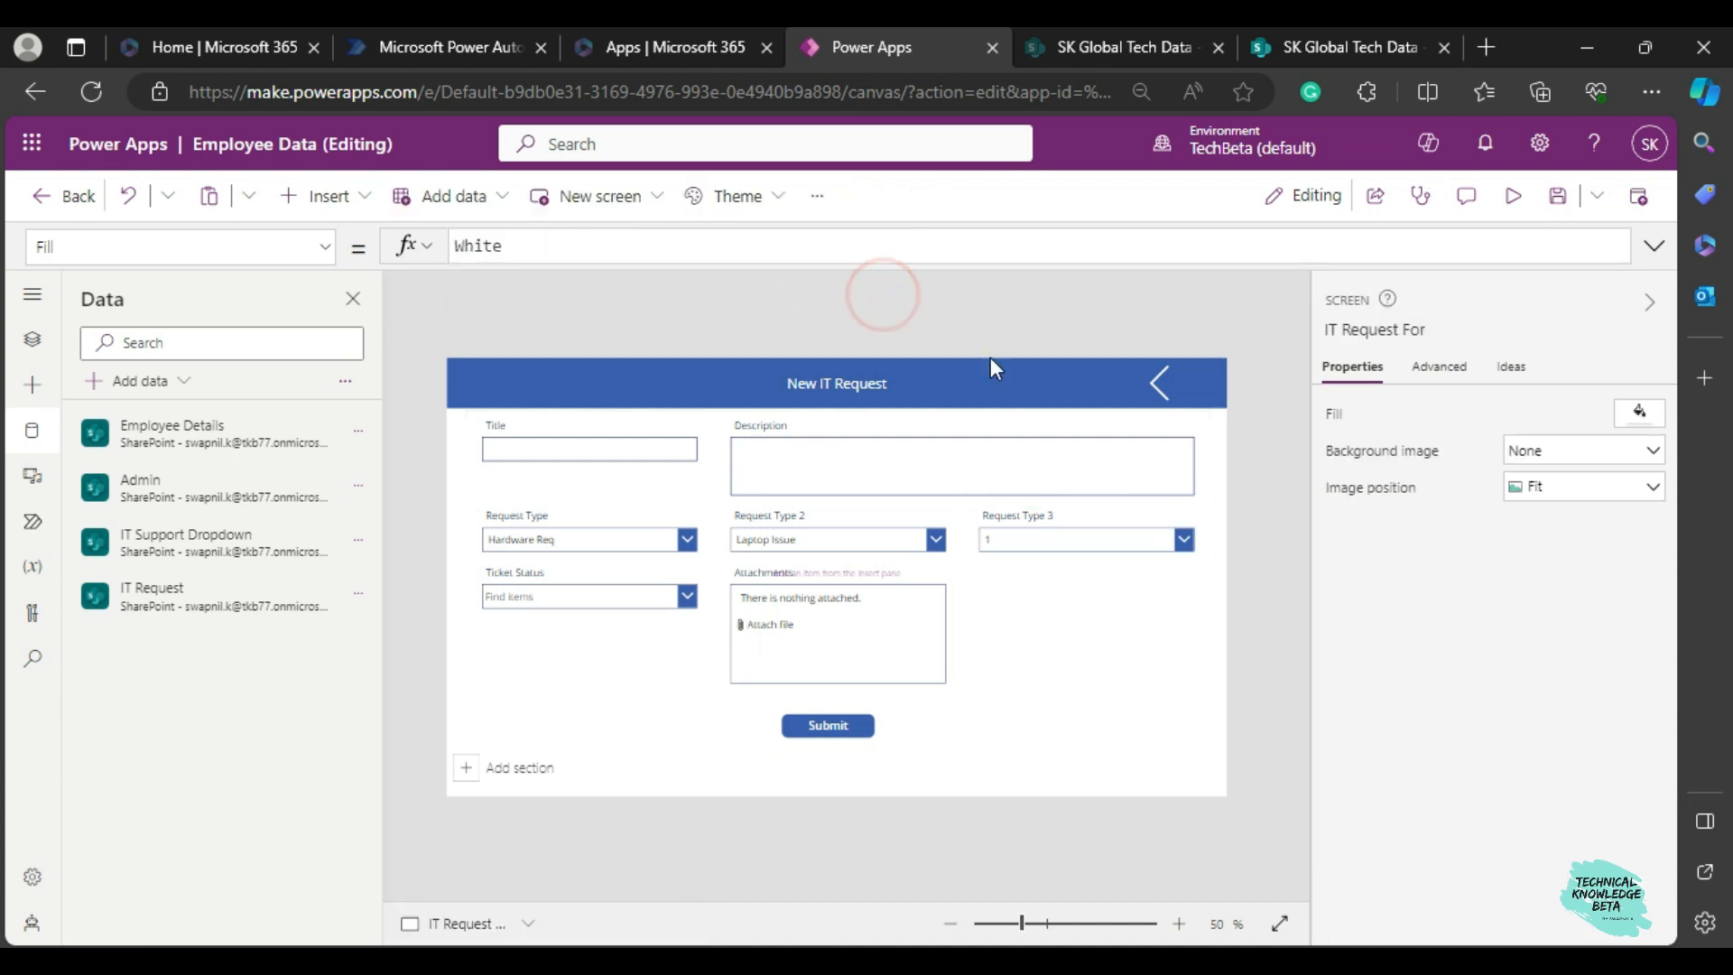
Replace the Request Type 3 dropdown's Items formula with the start of a Filter on the 'IT Support Dropdown' source, checking the SharePoint list for reference.
left_click(1086, 540)
left_click(1074, 538)
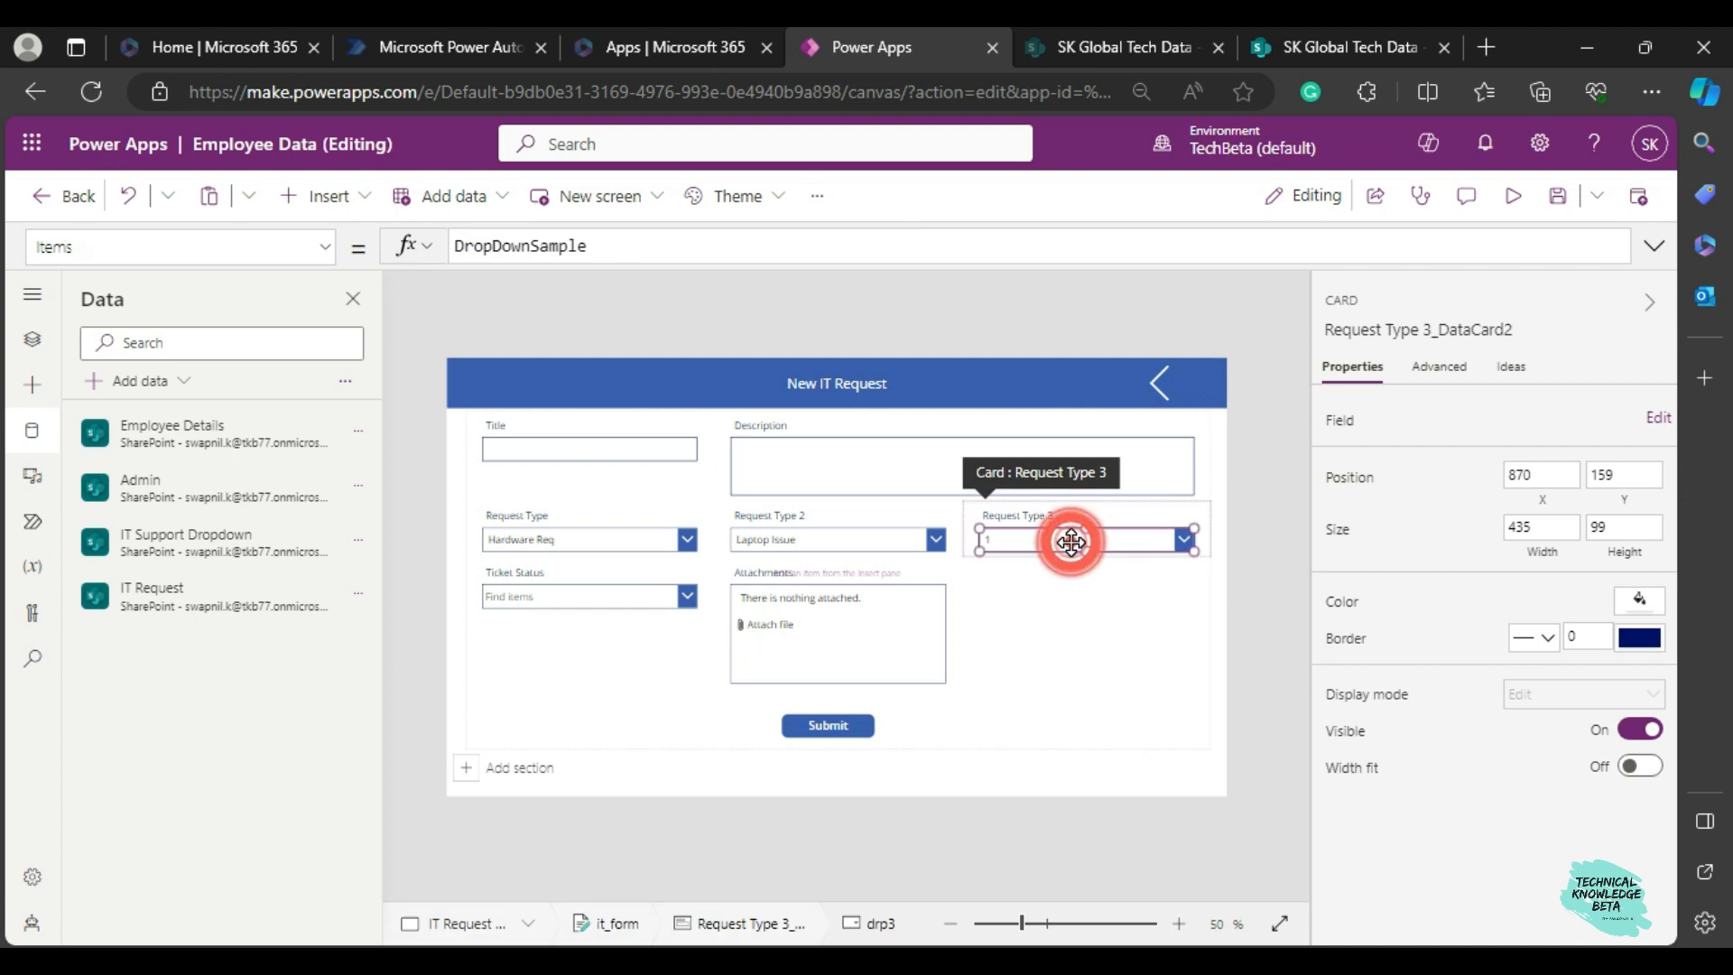
double_click(612, 248)
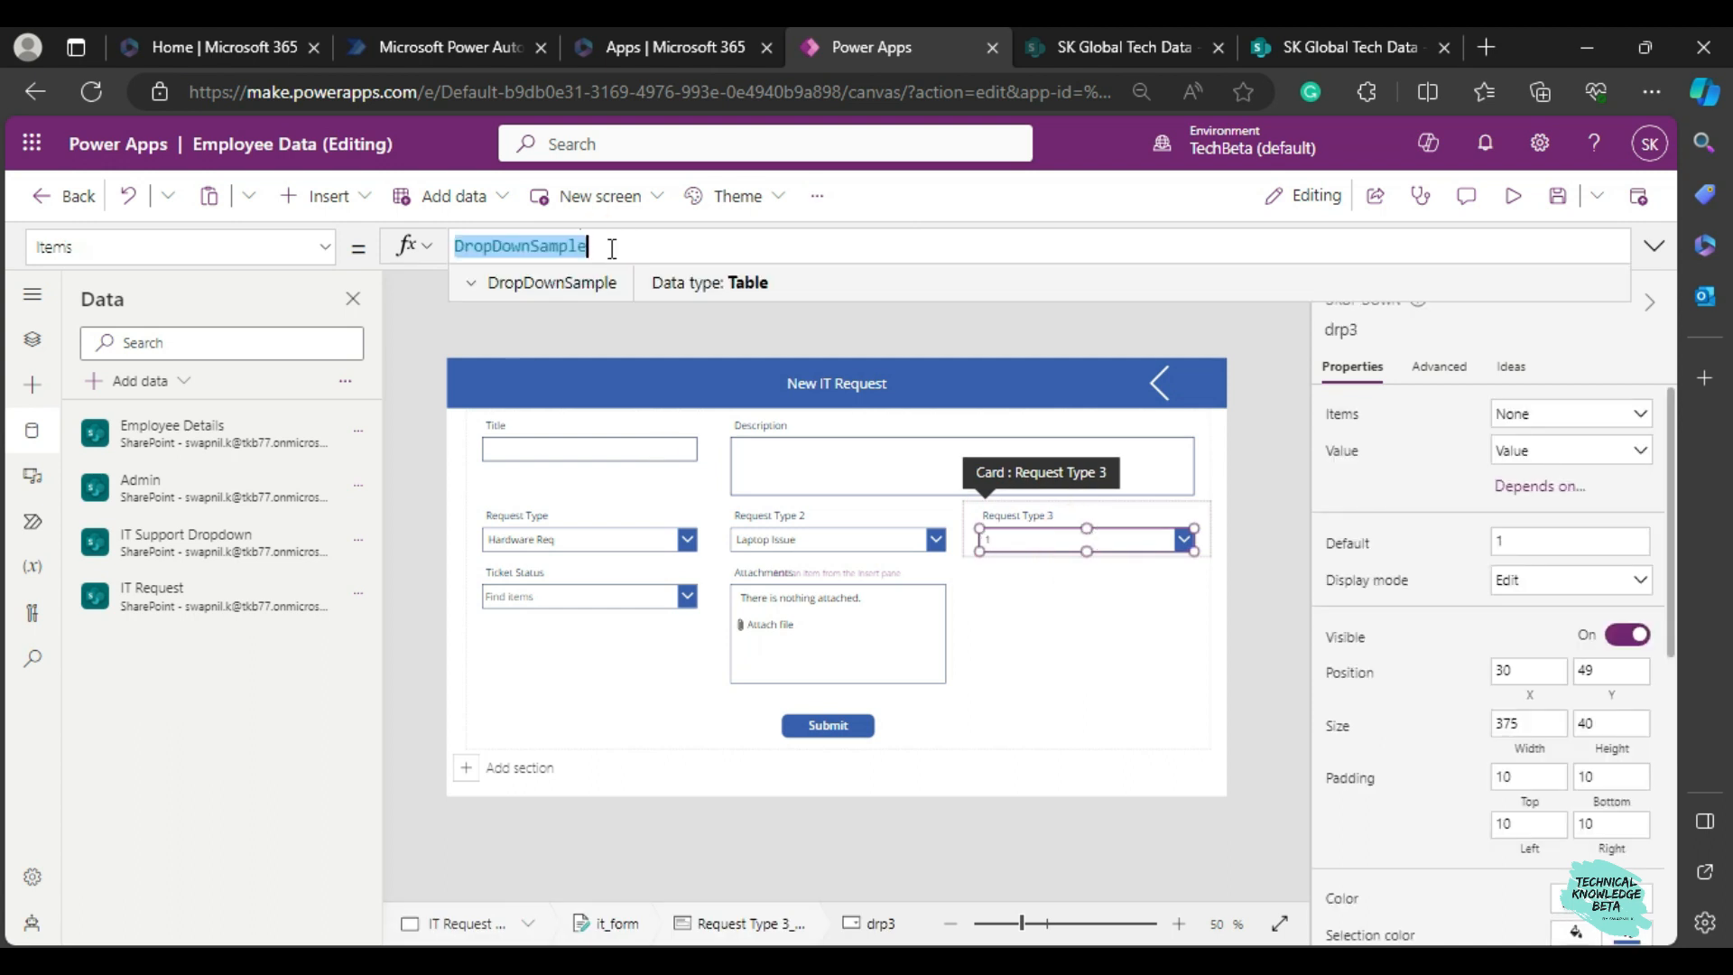
key("BackSpace")
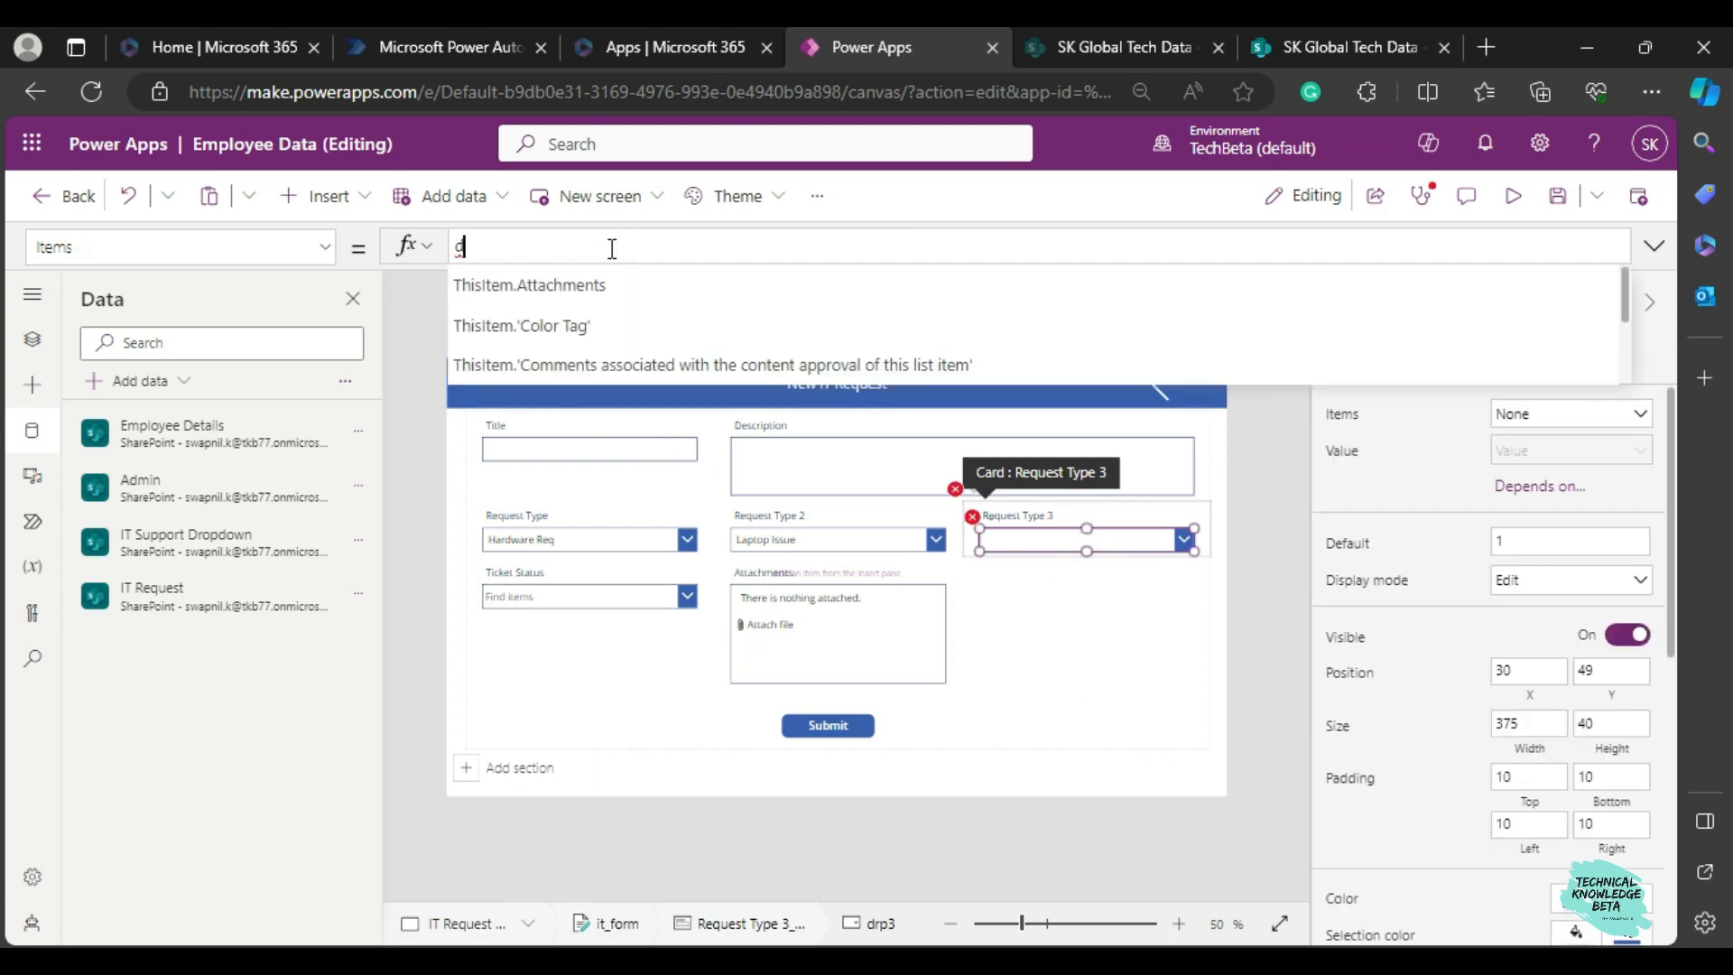
type("filter(")
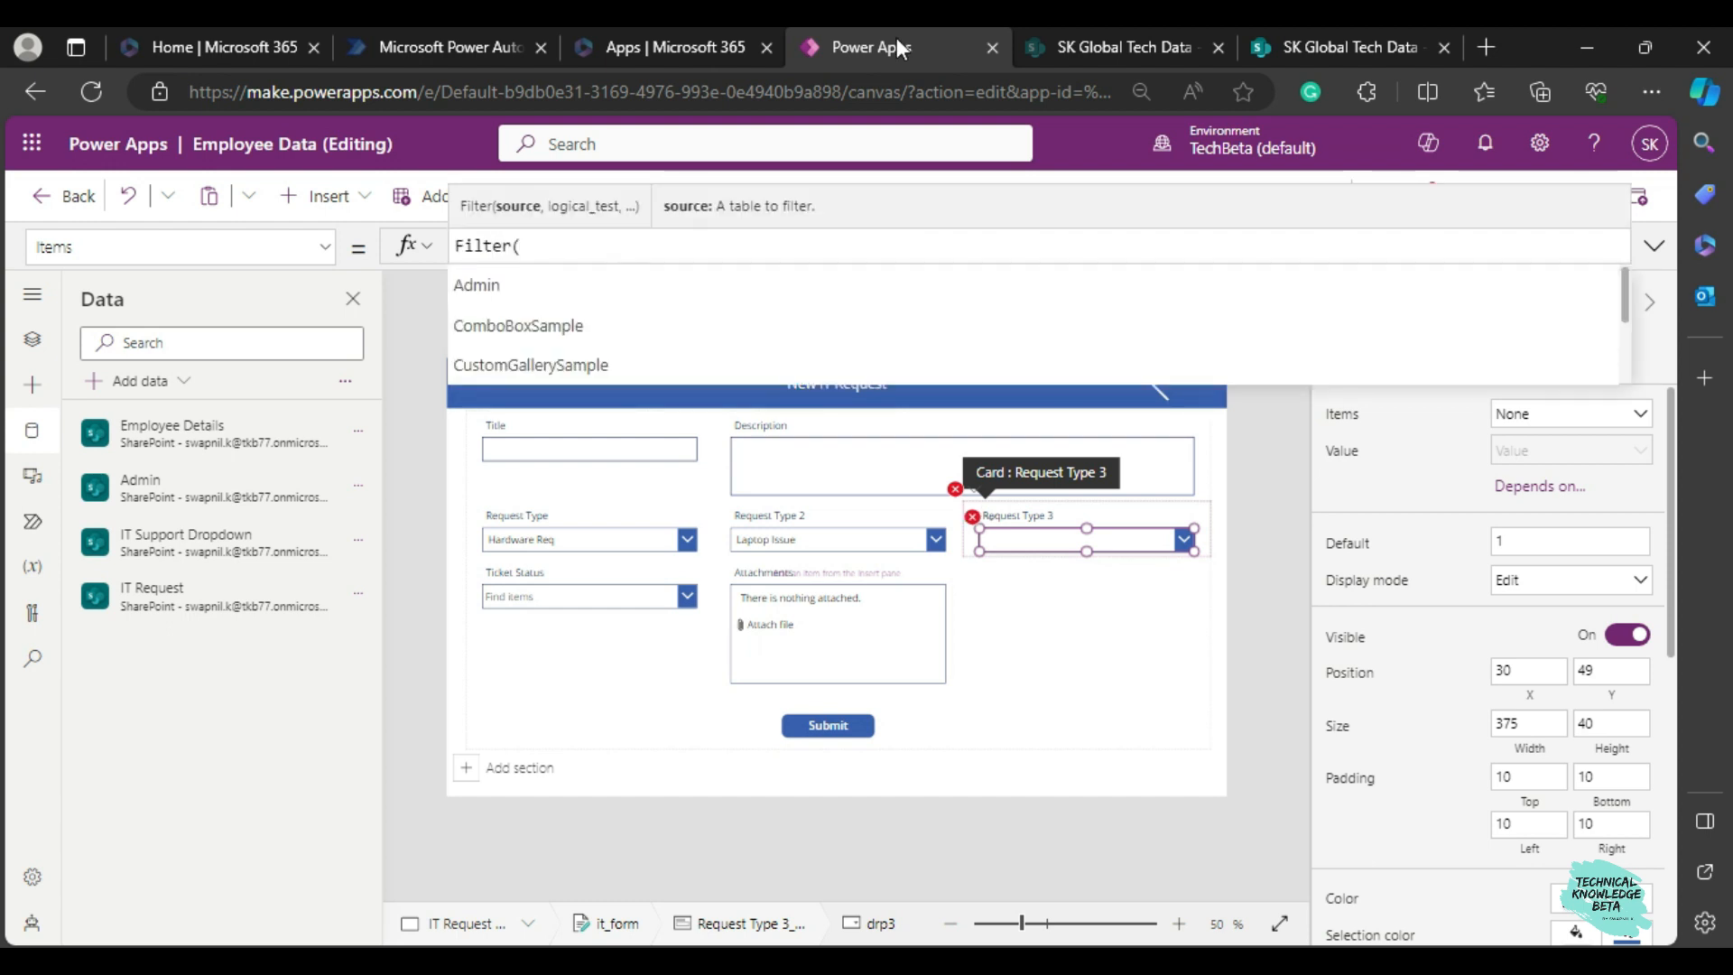
left_click(1307, 36)
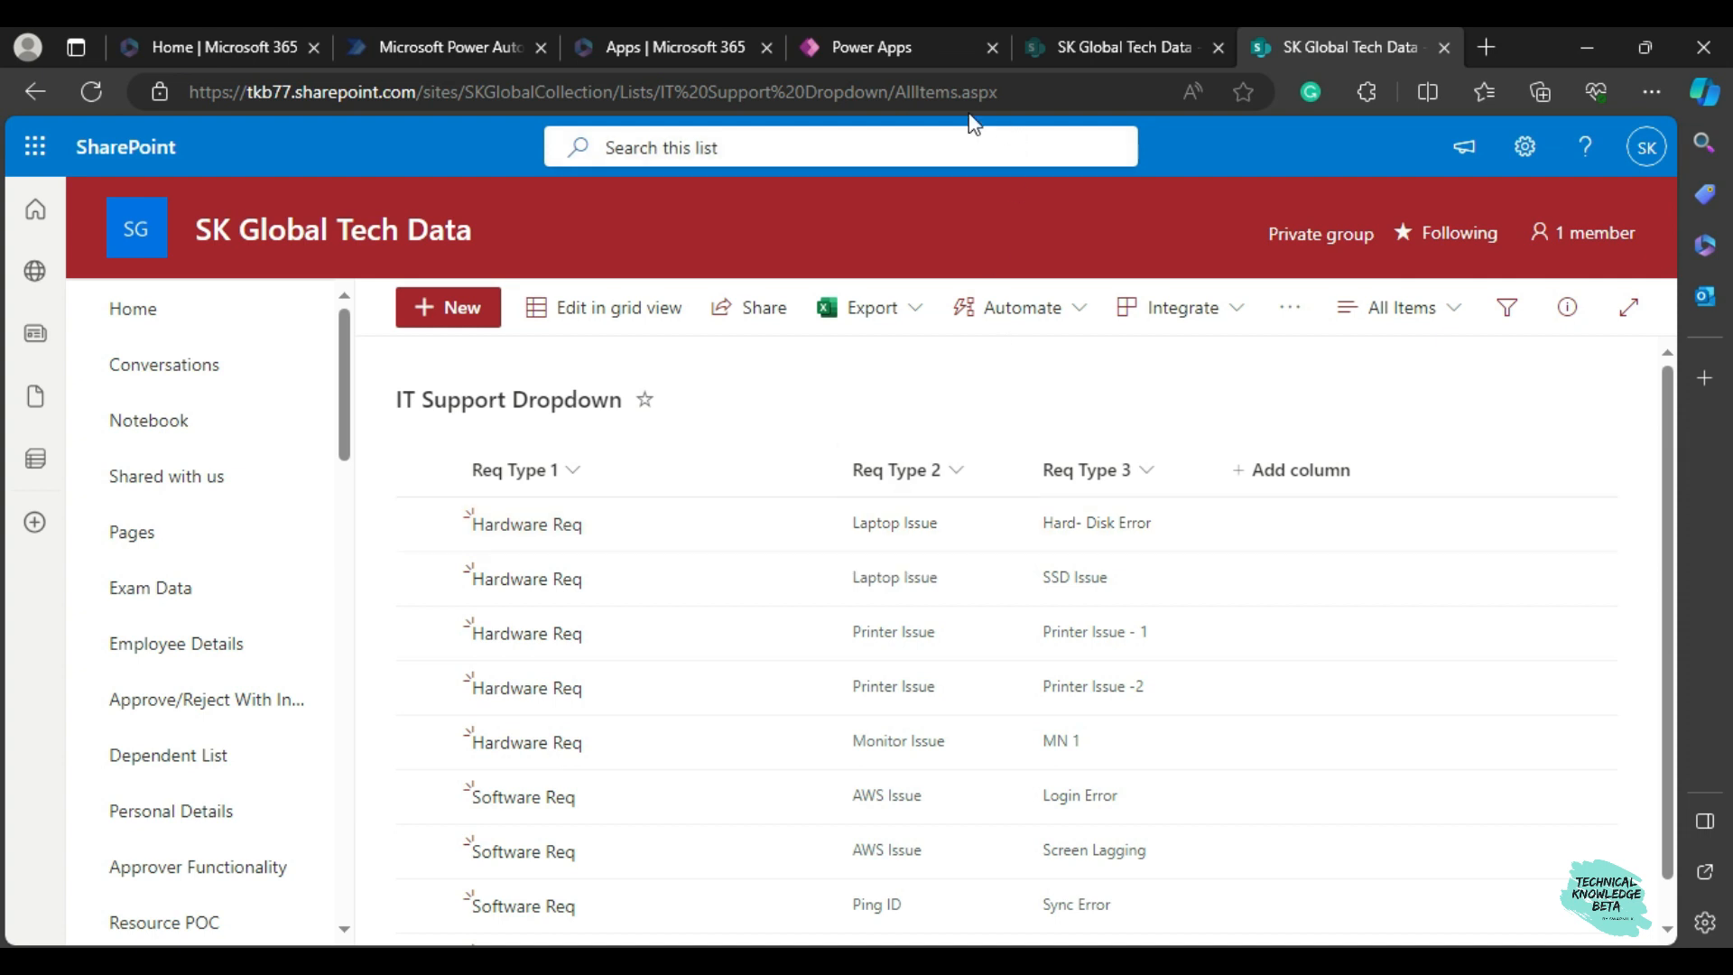
left_click(875, 56)
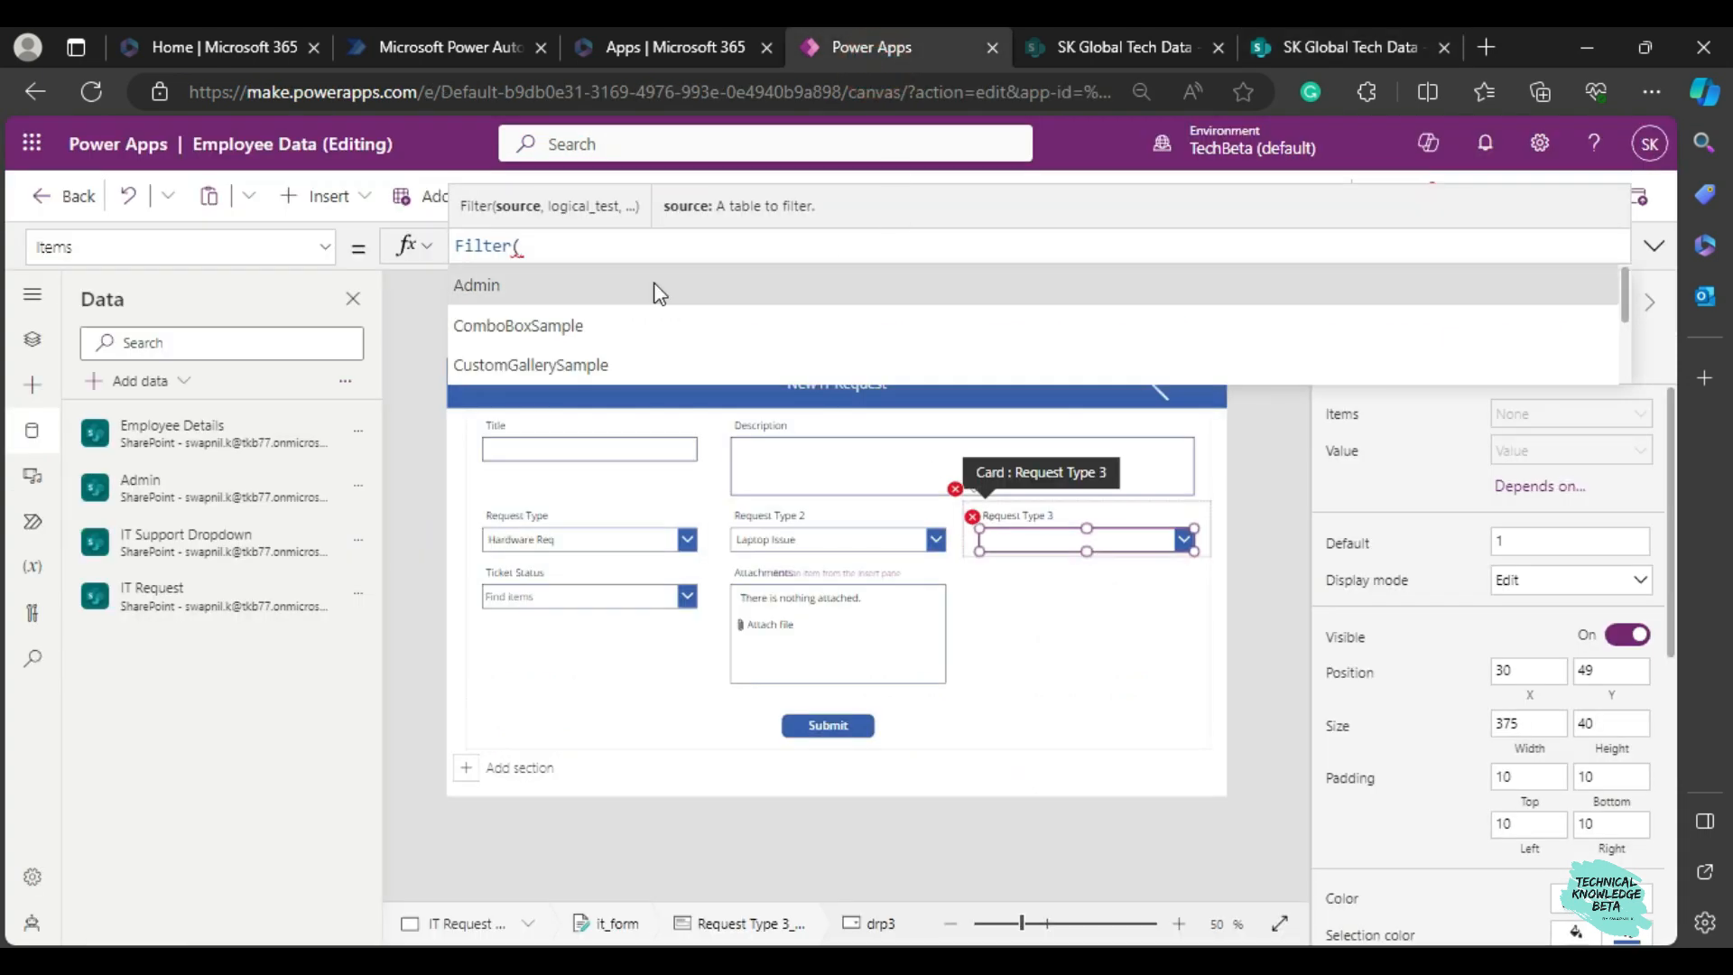
type("it")
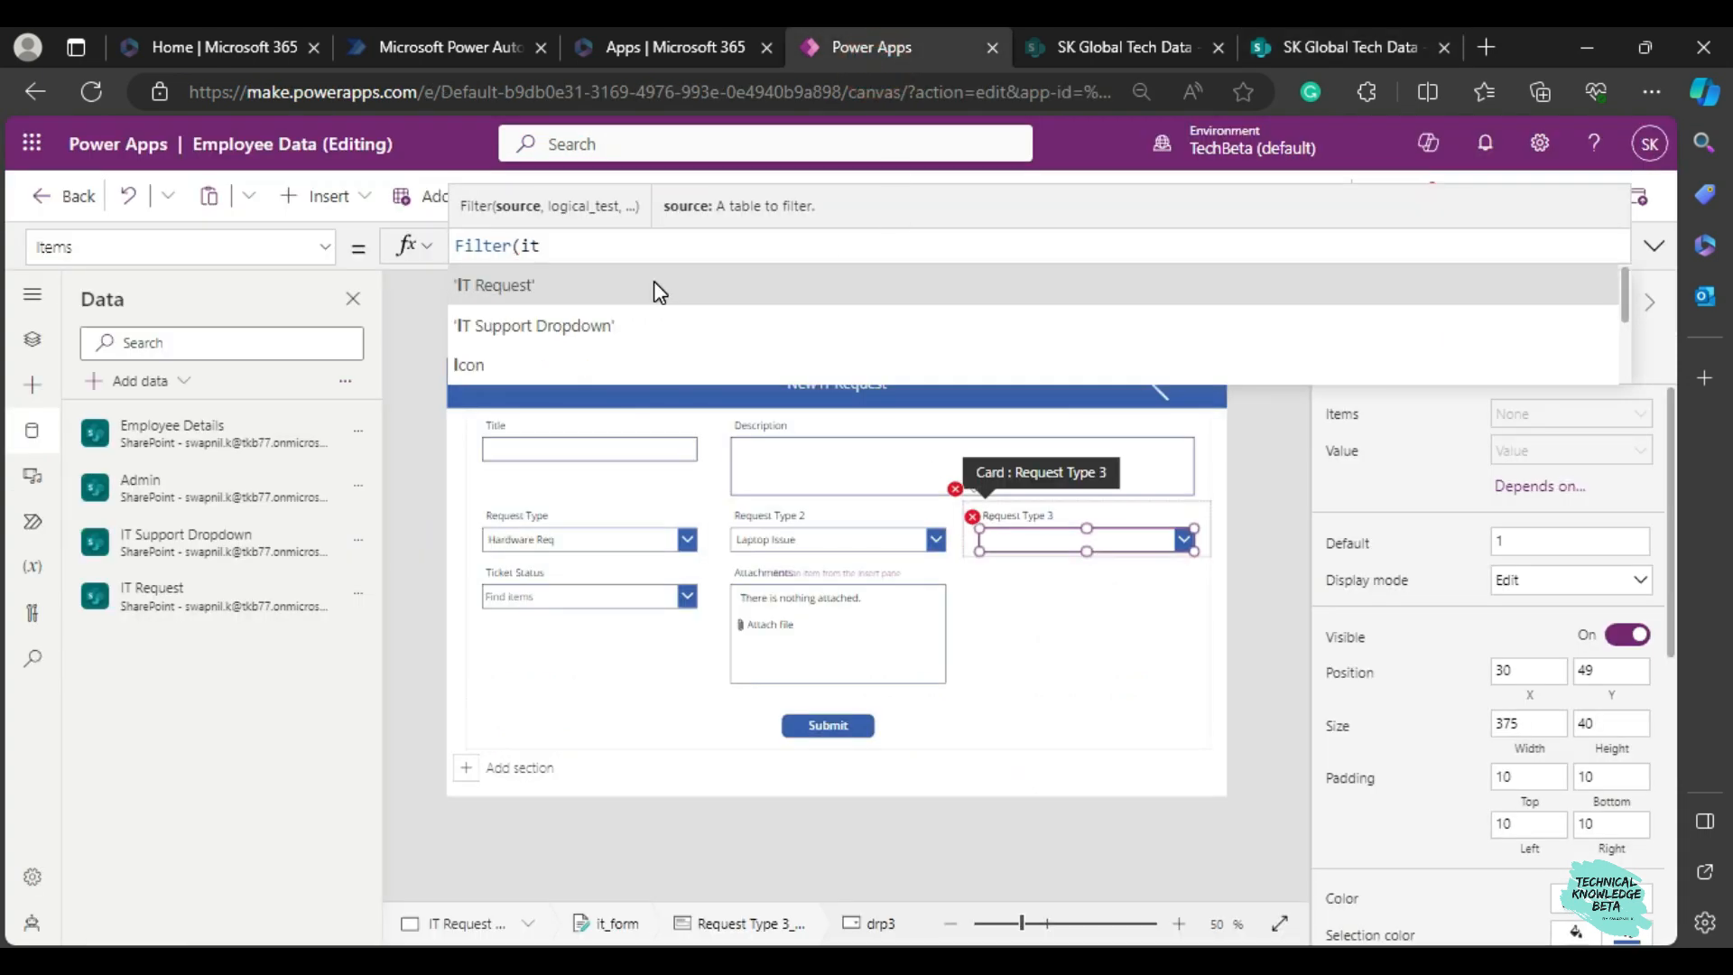
key("Down")
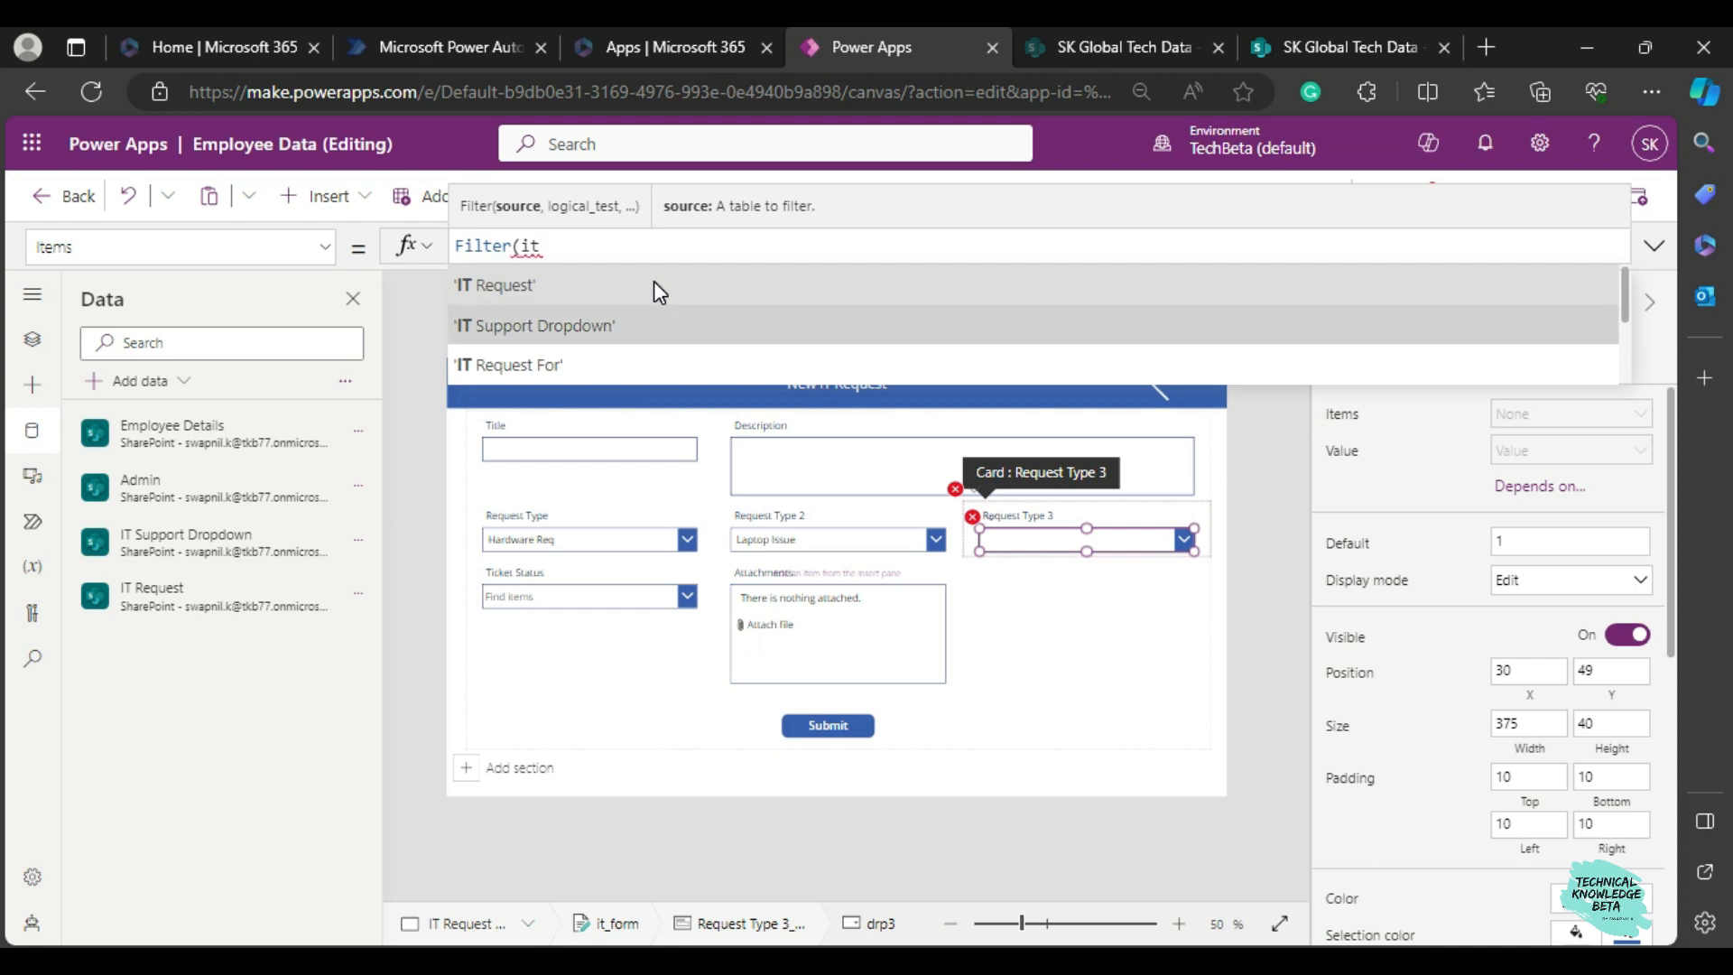
key("Tab")
left_click(1273, 45)
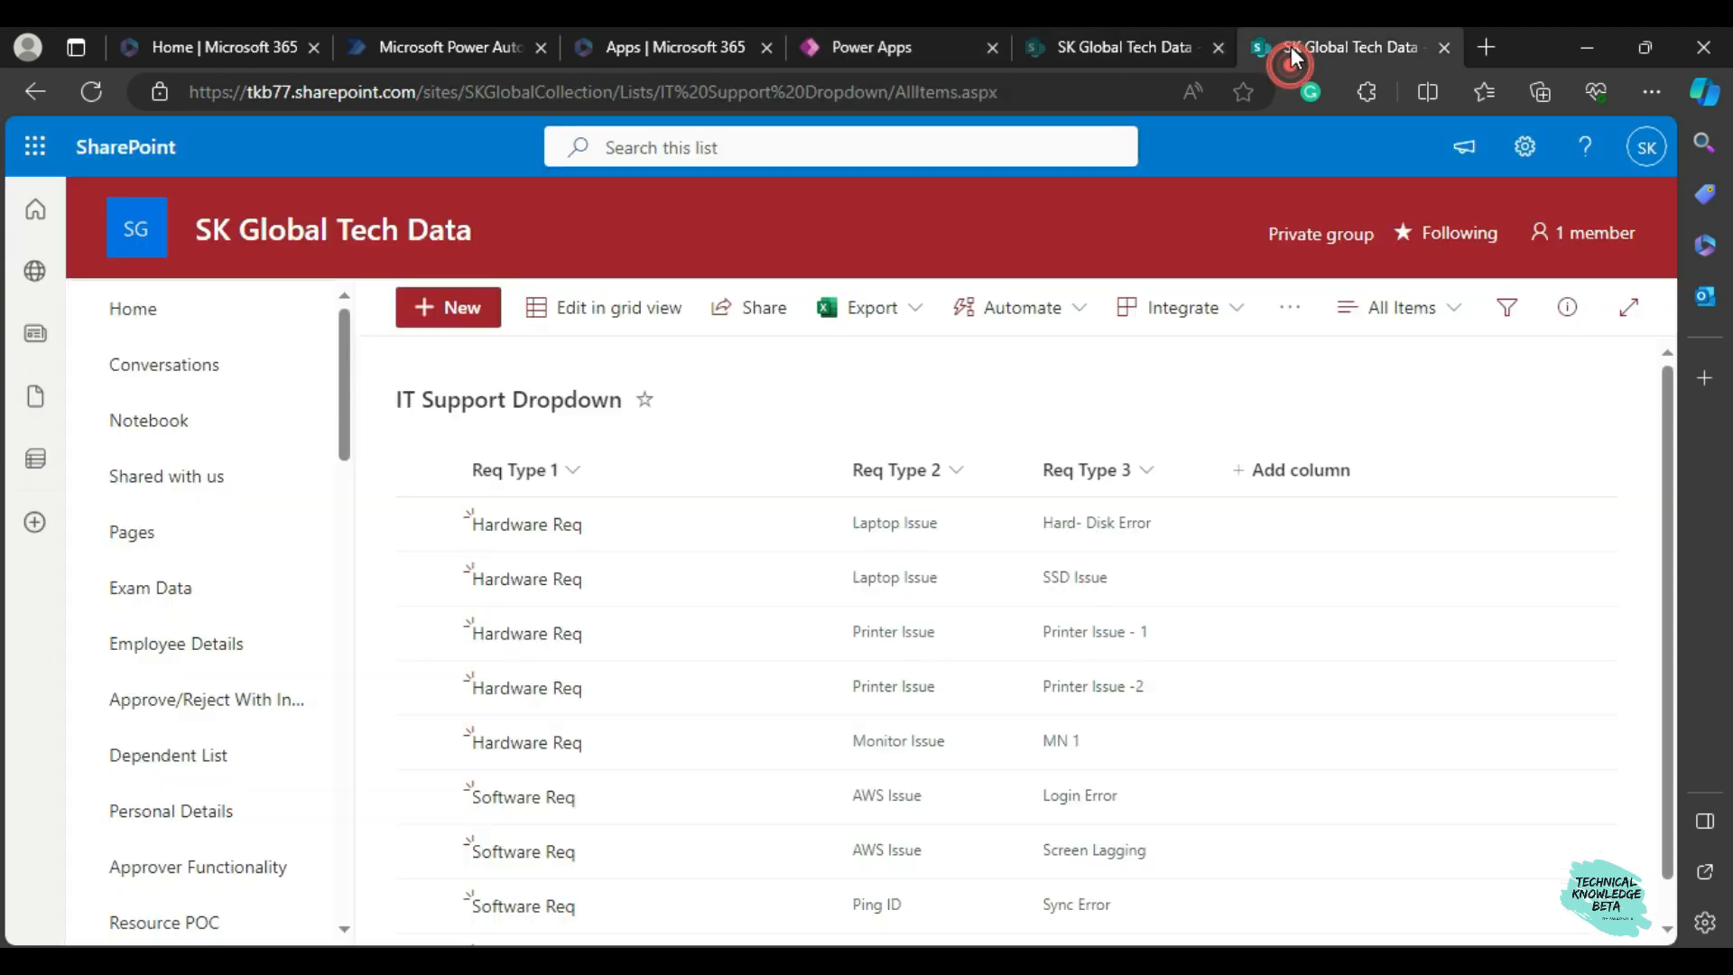
left_click(890, 54)
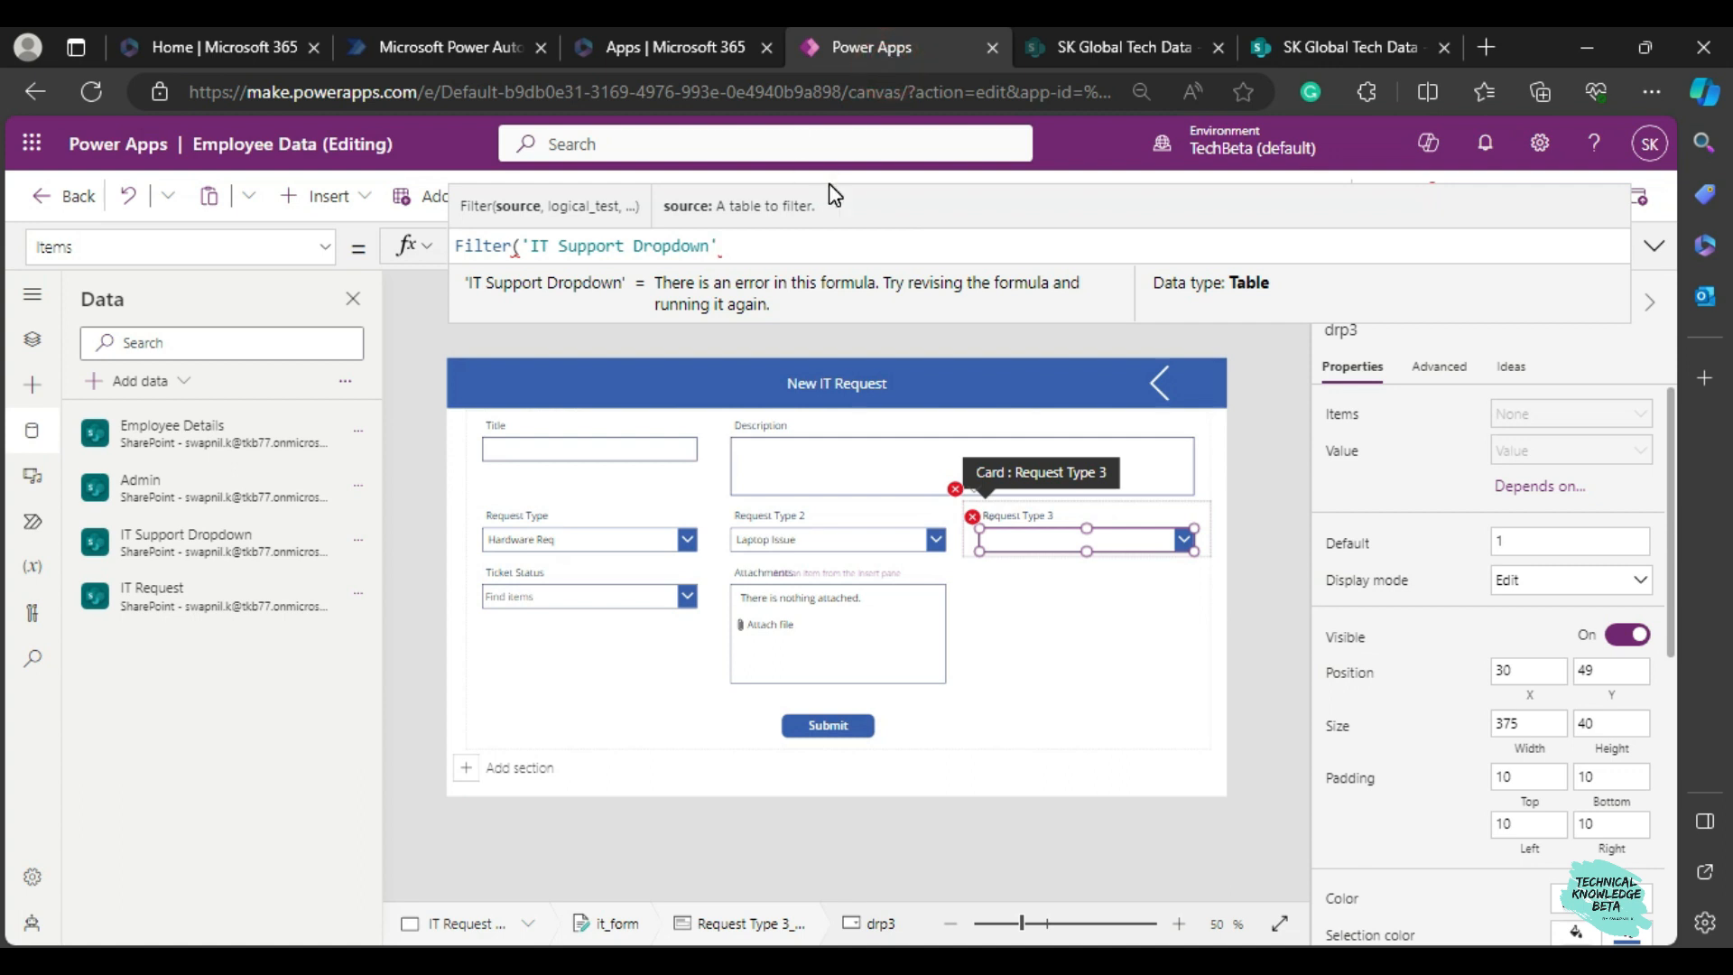
type(",")
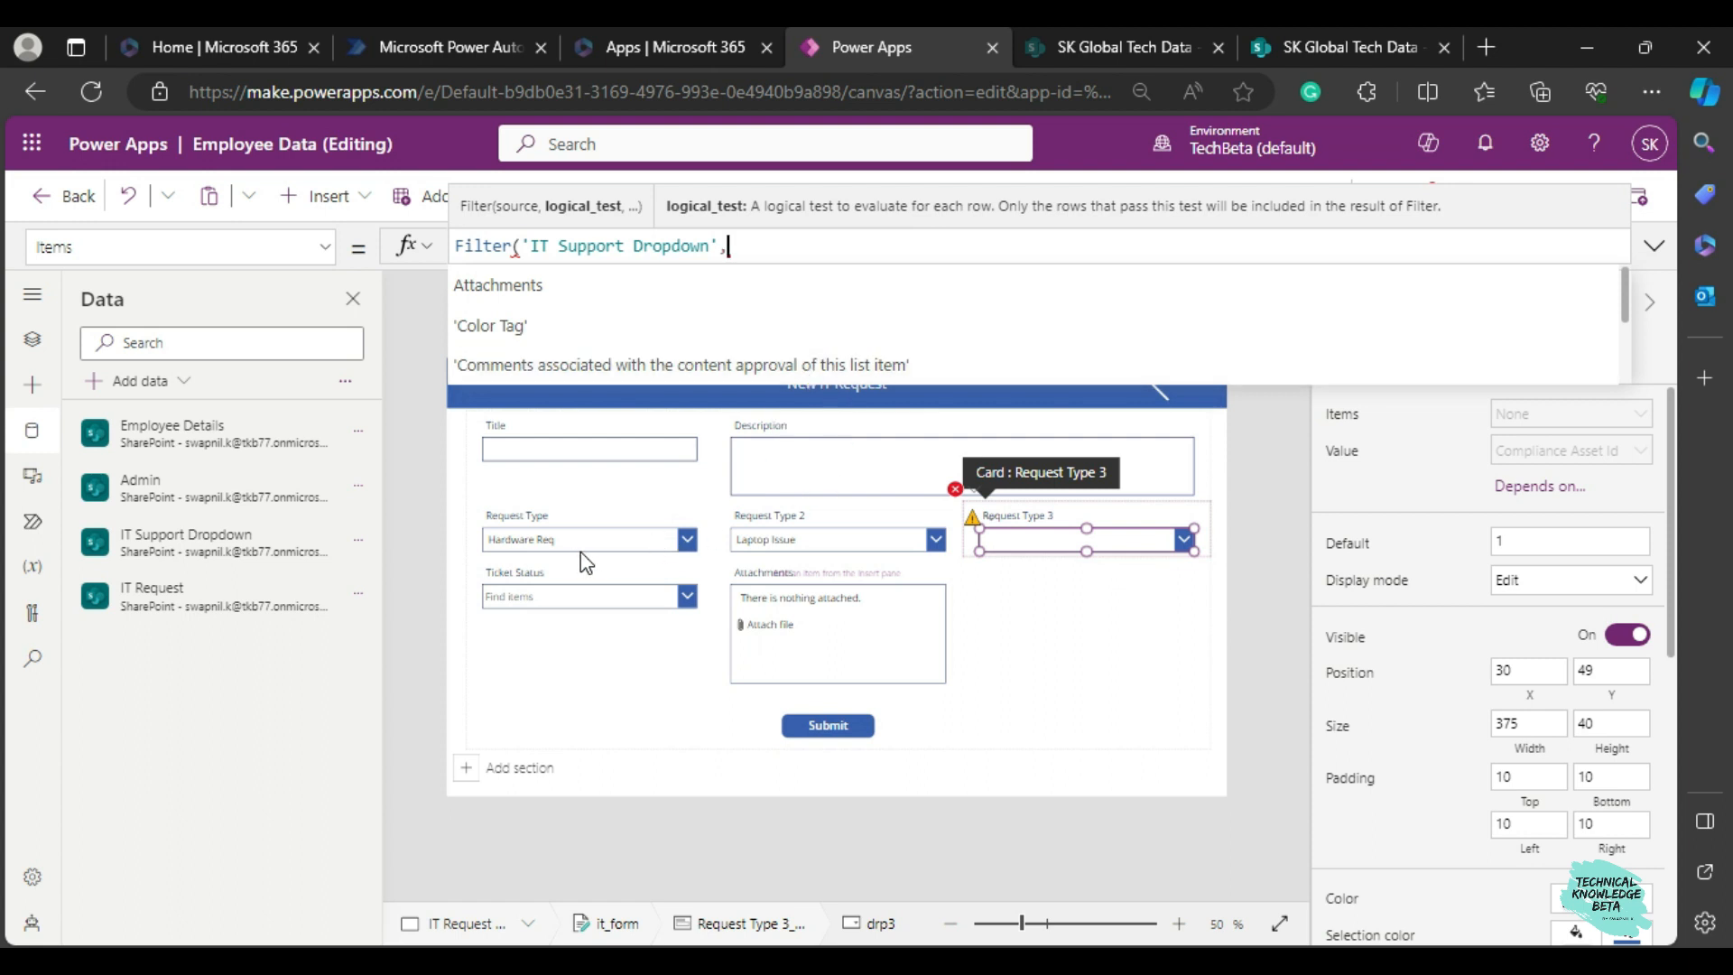
Check the columns of the IT Support Dropdown list in SharePoint and start the Filter condition in Power Apps with 'Req Type 2'=.
left_click(1289, 40)
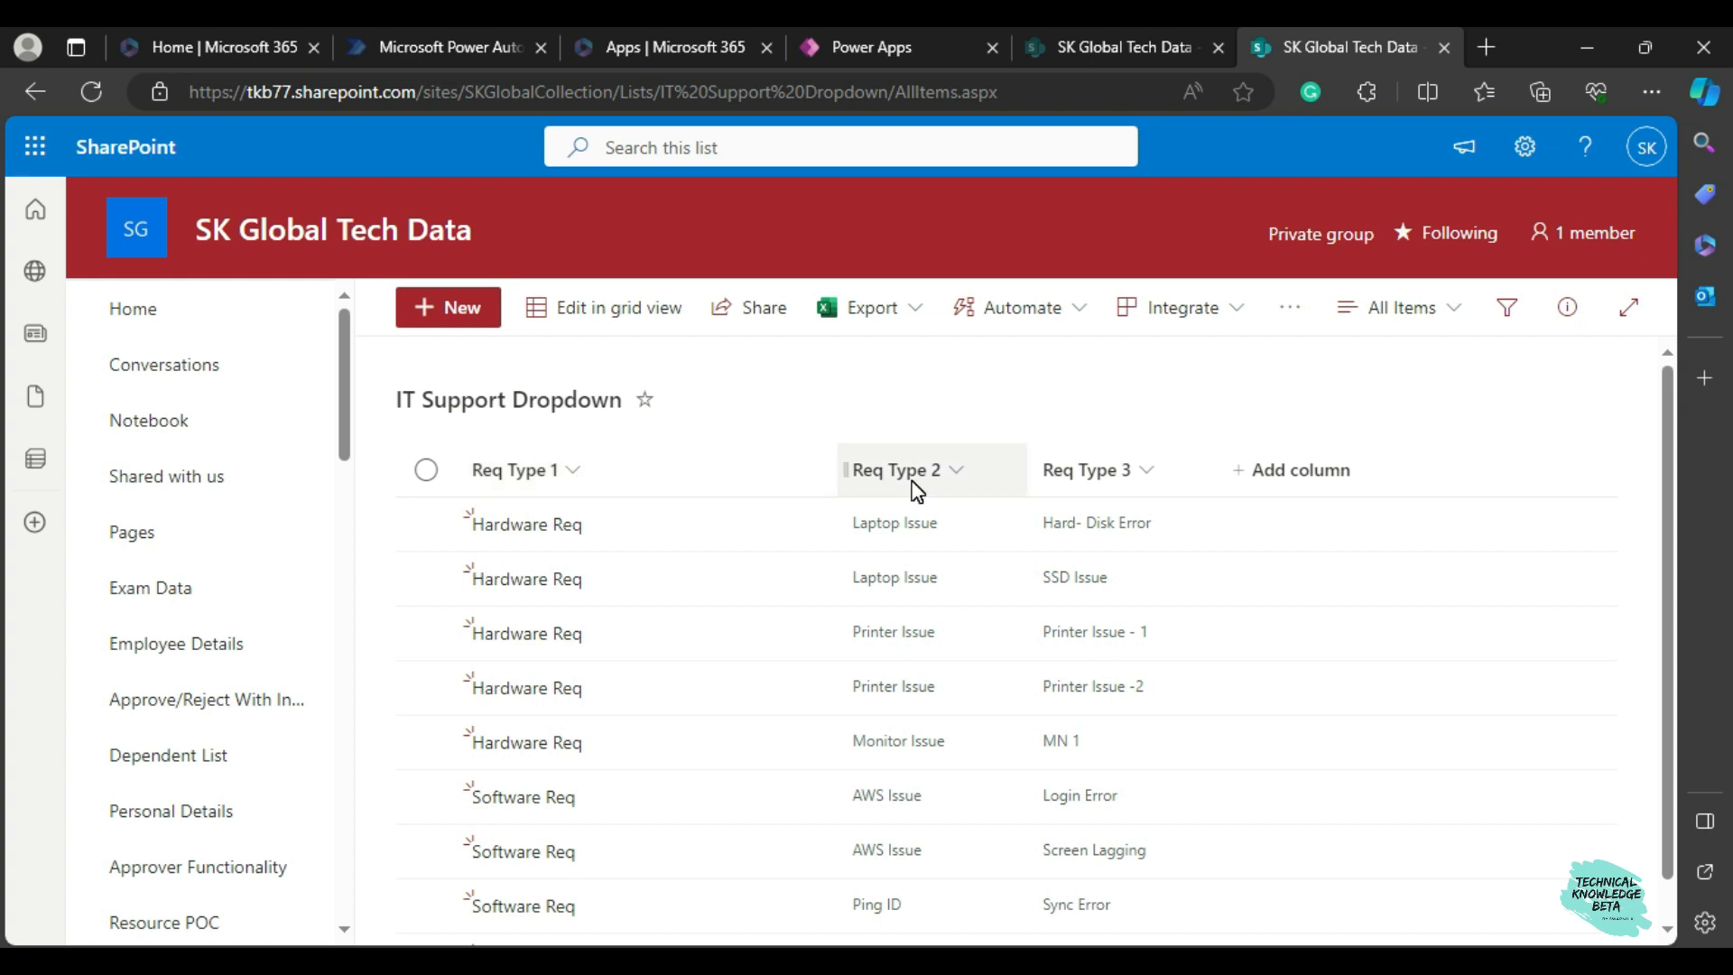
left_click(843, 42)
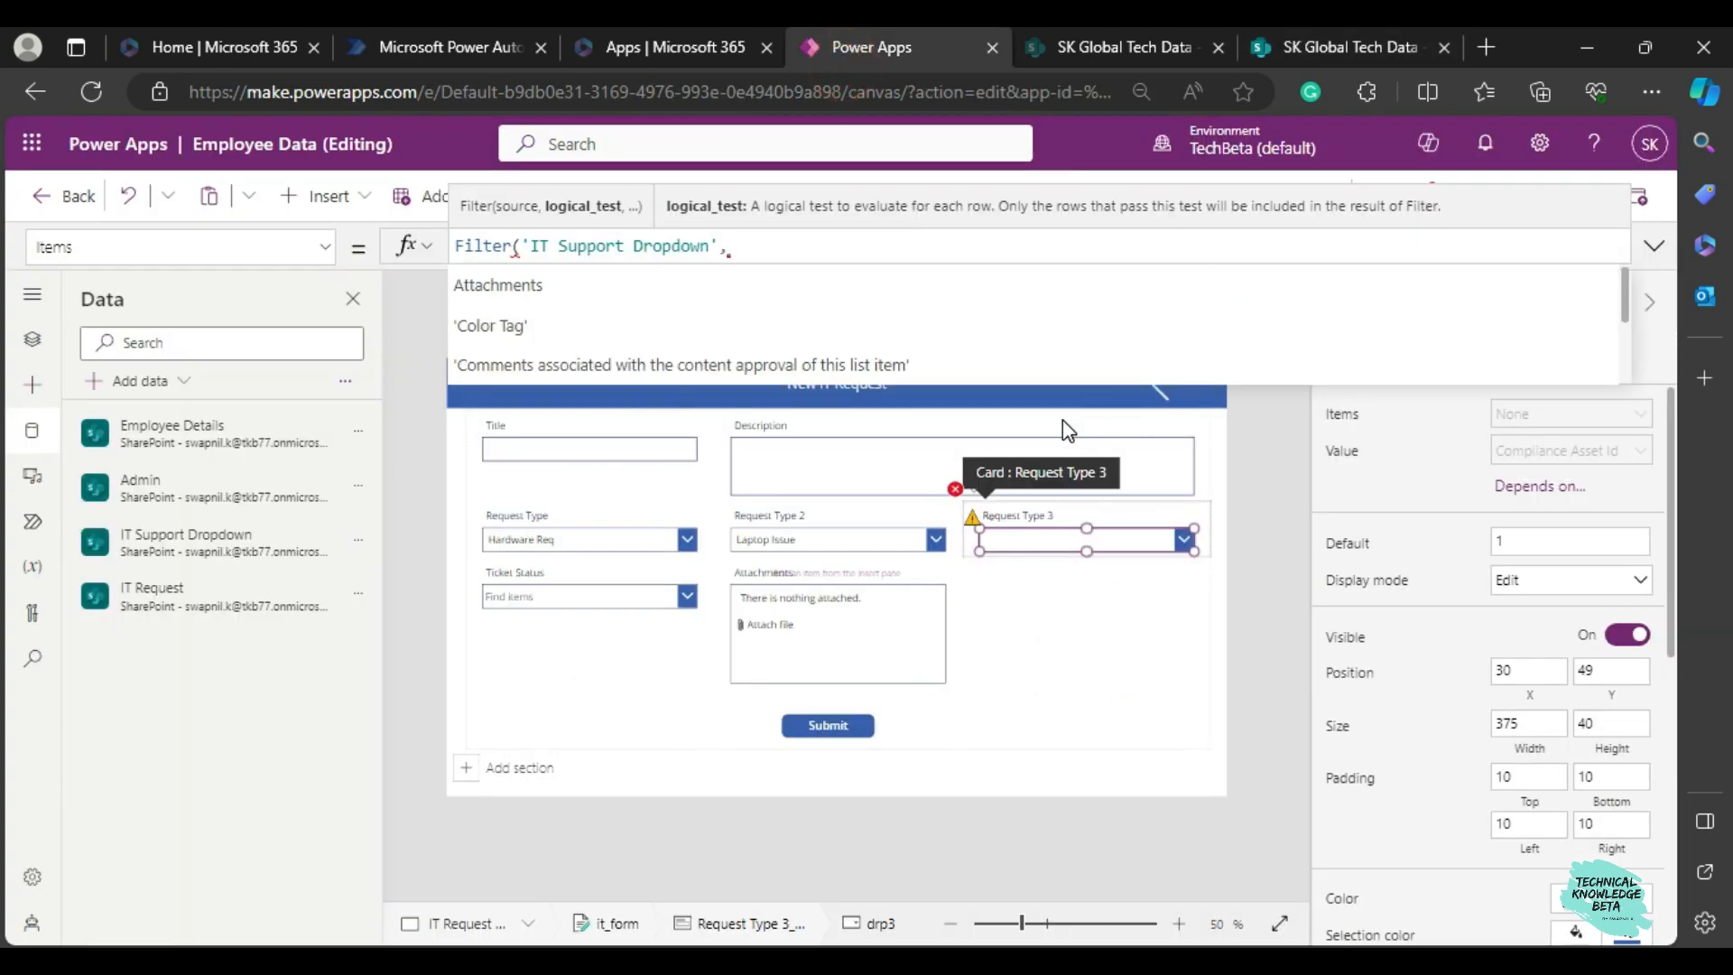
type("req")
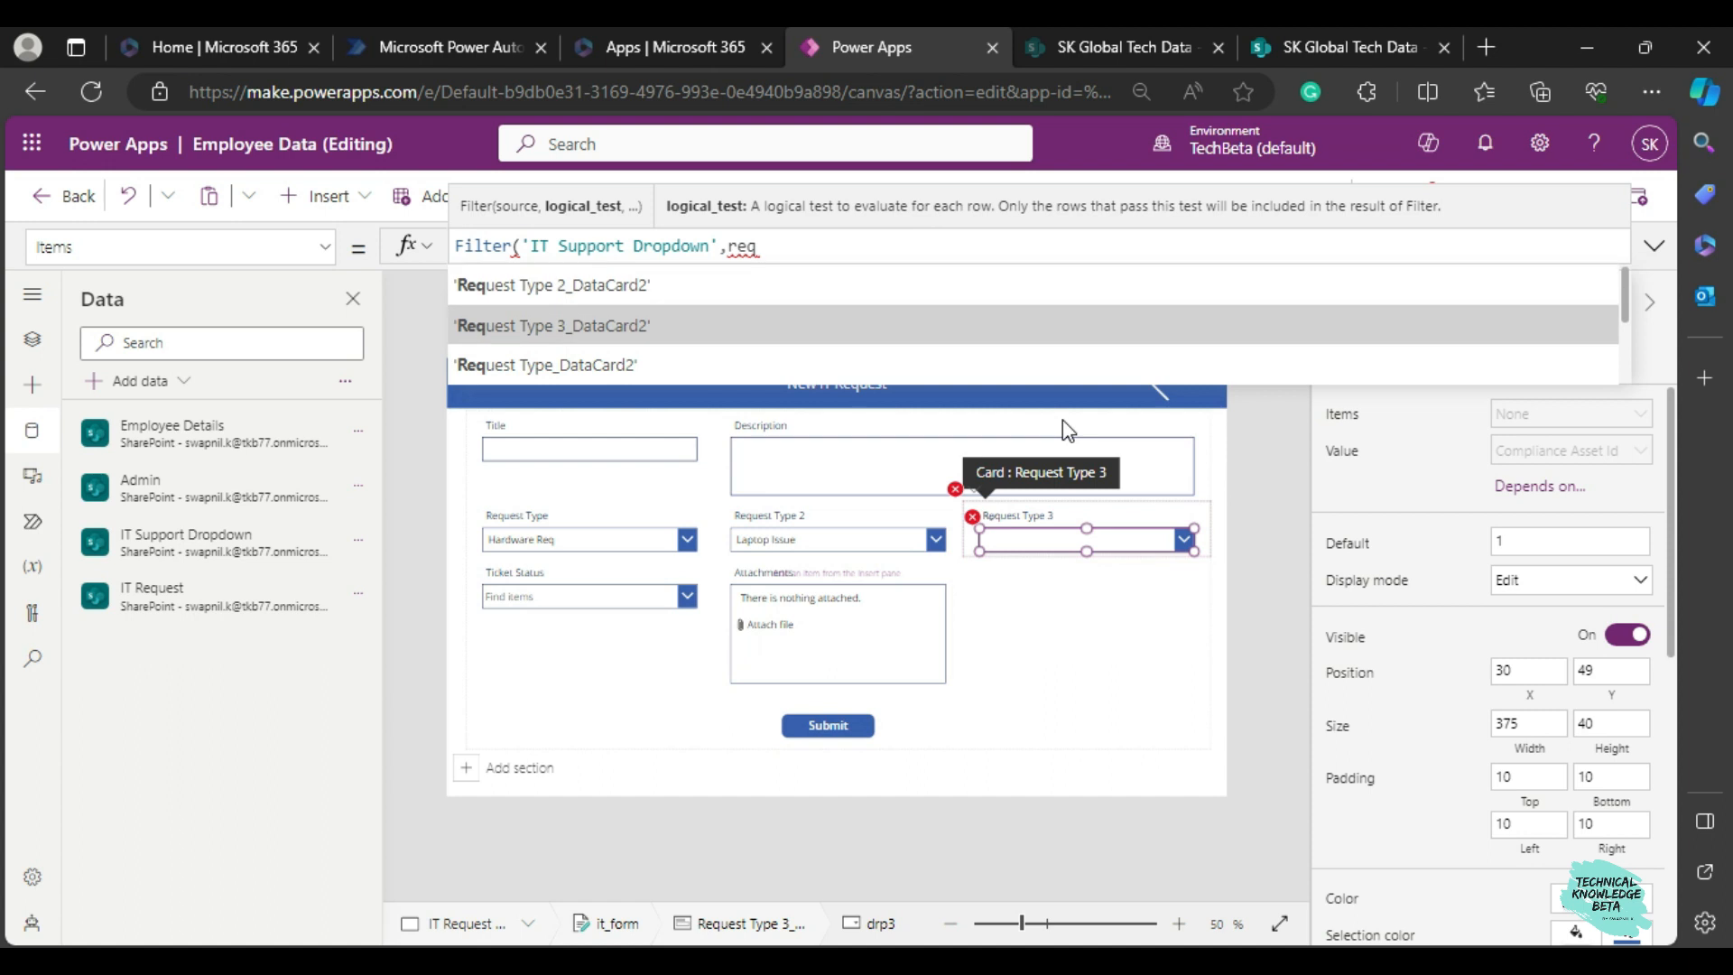
key("Down")
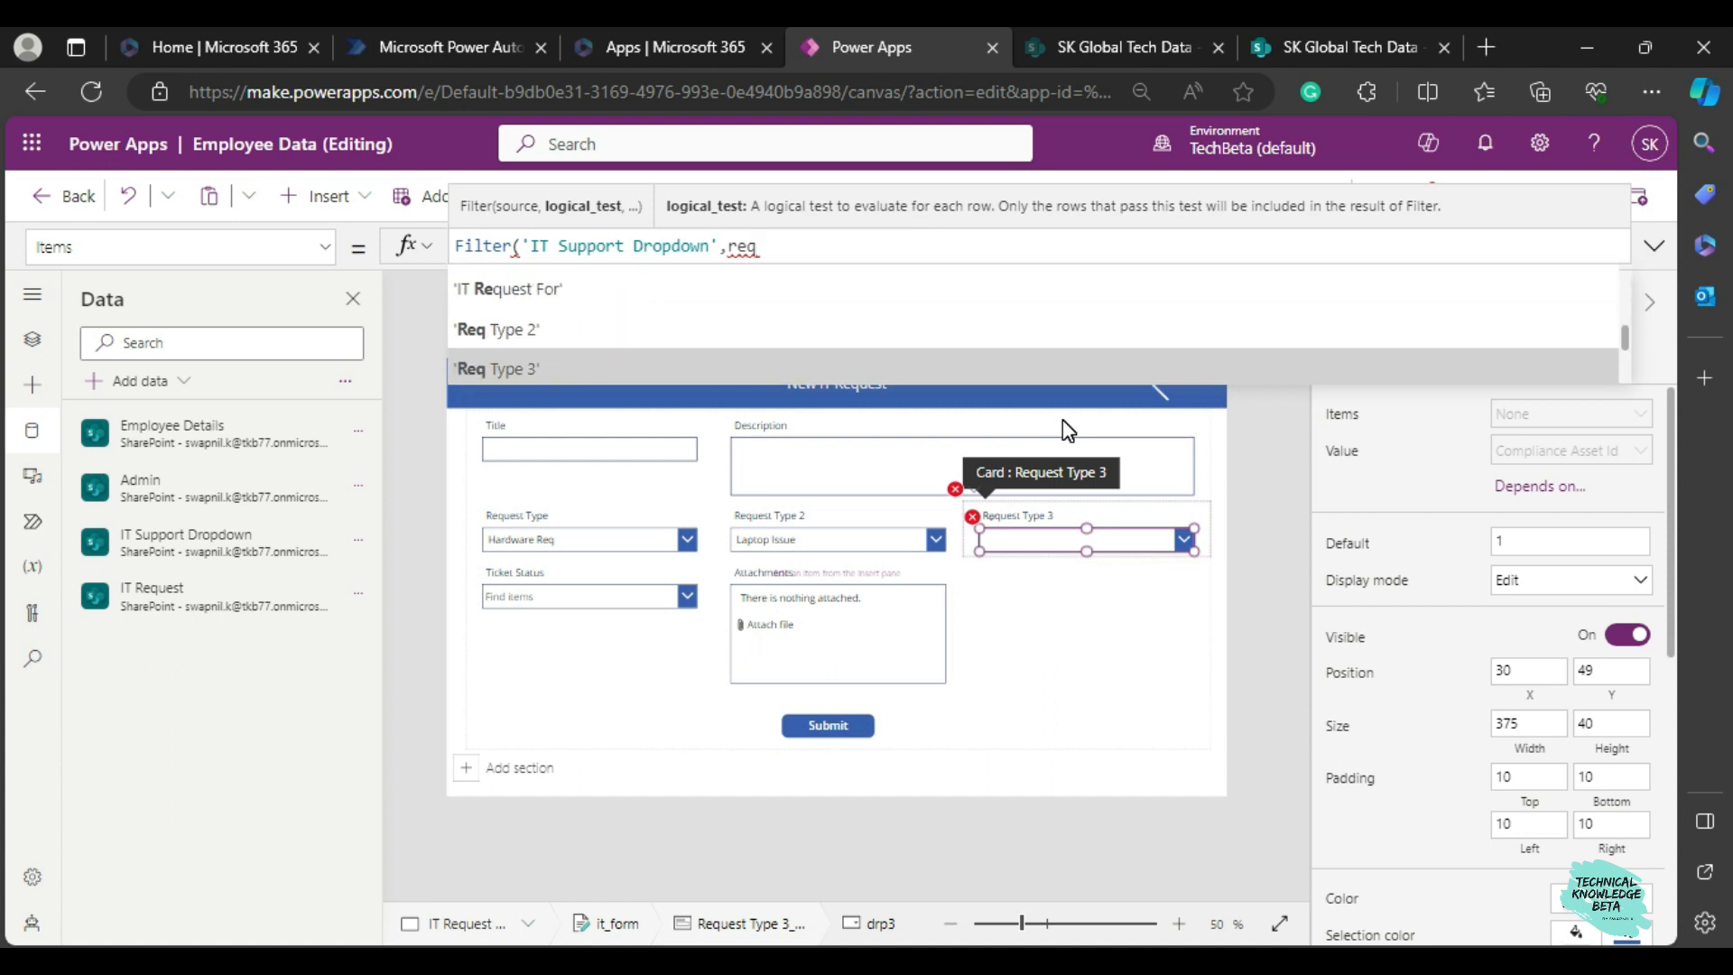
key("Up")
key("Tab")
type("=")
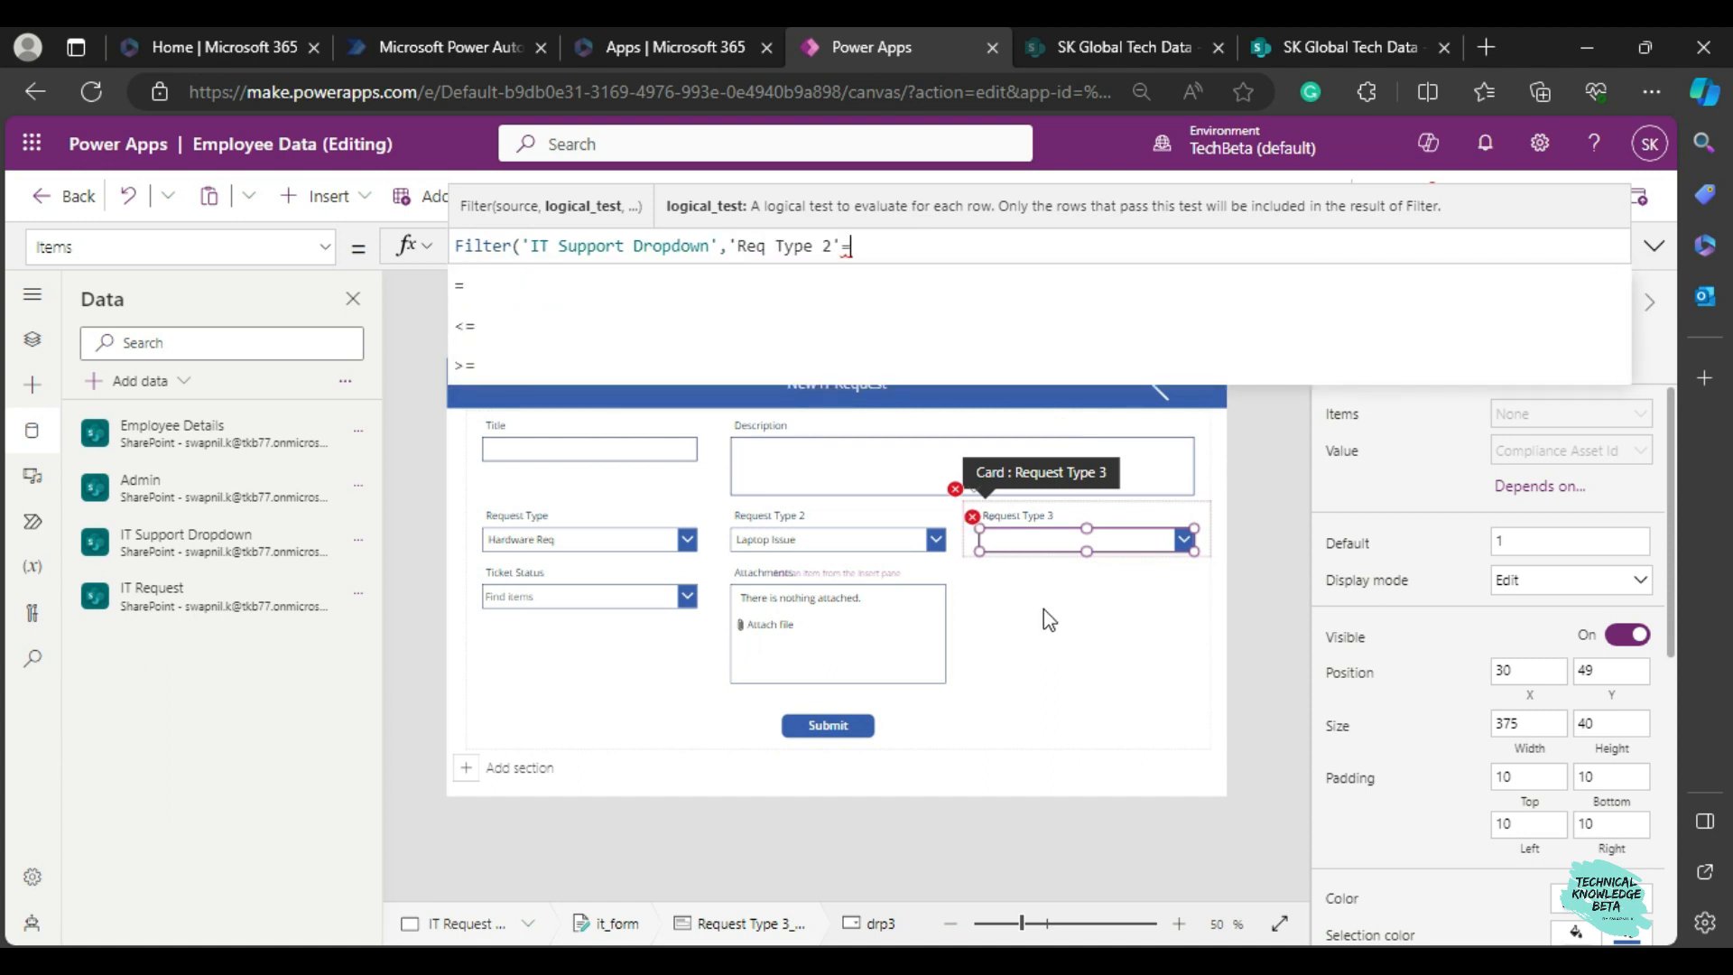
Check the Request Type 2 dropdown's control name and complete the Request Type 3 Filter condition with drp2.Selected.Value and a closing parenthesis.
left_click(830, 539)
left_click(831, 539)
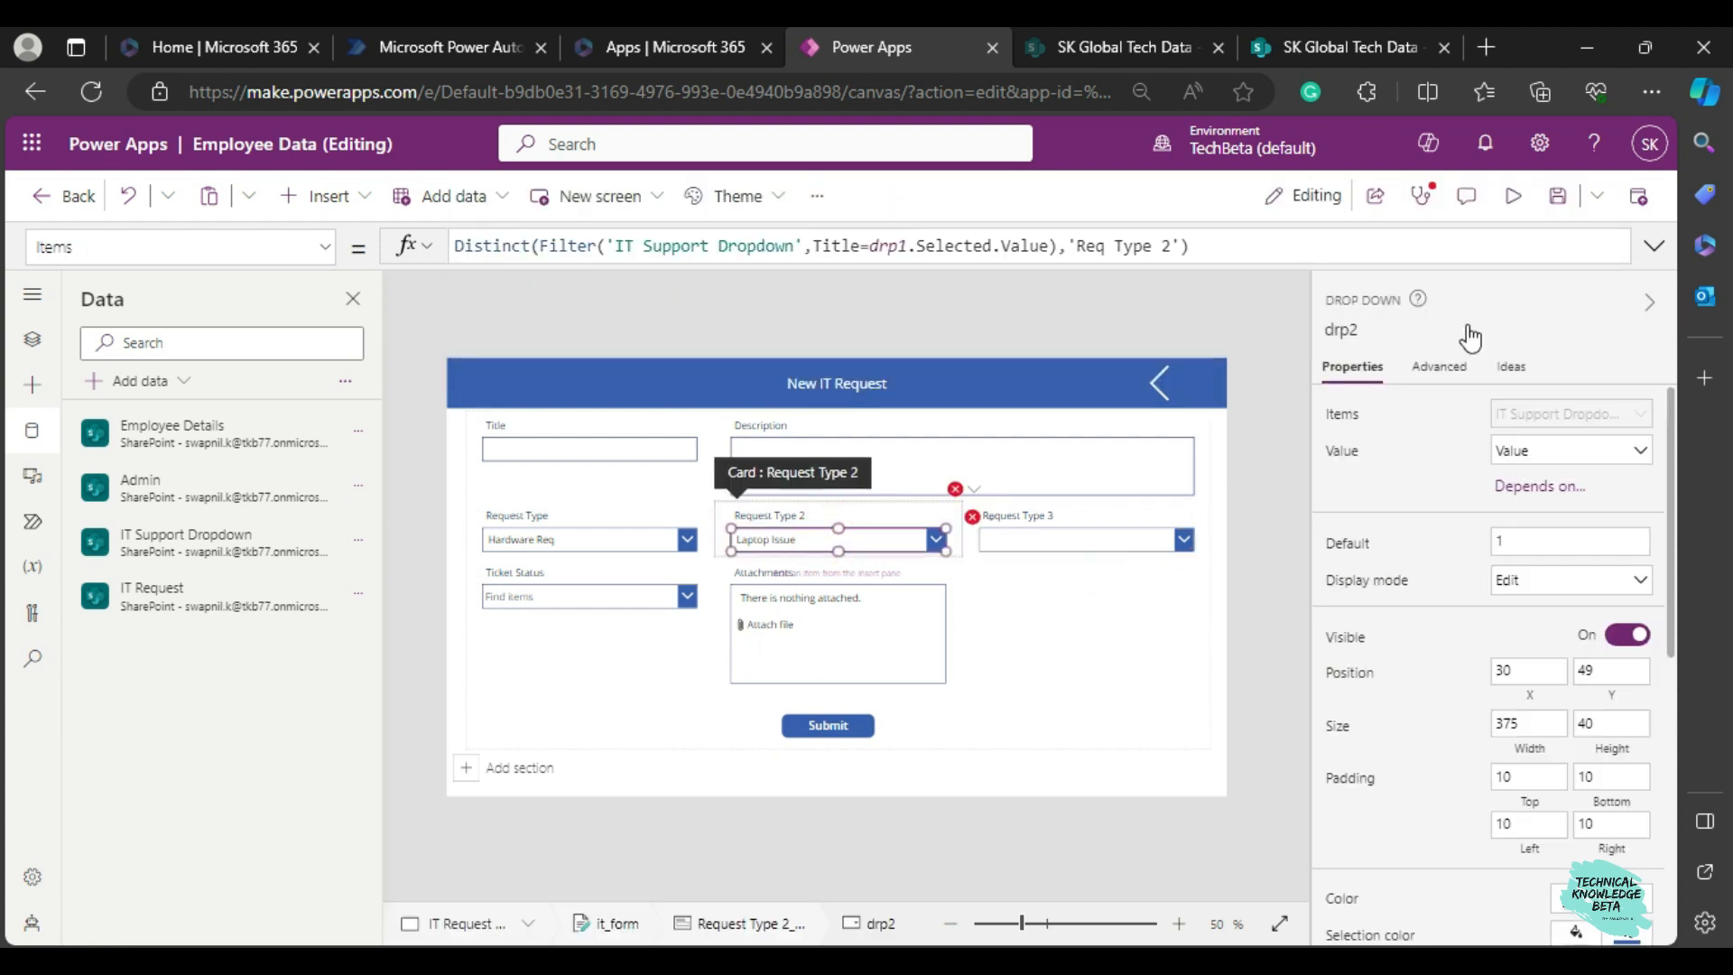
left_click(1025, 541)
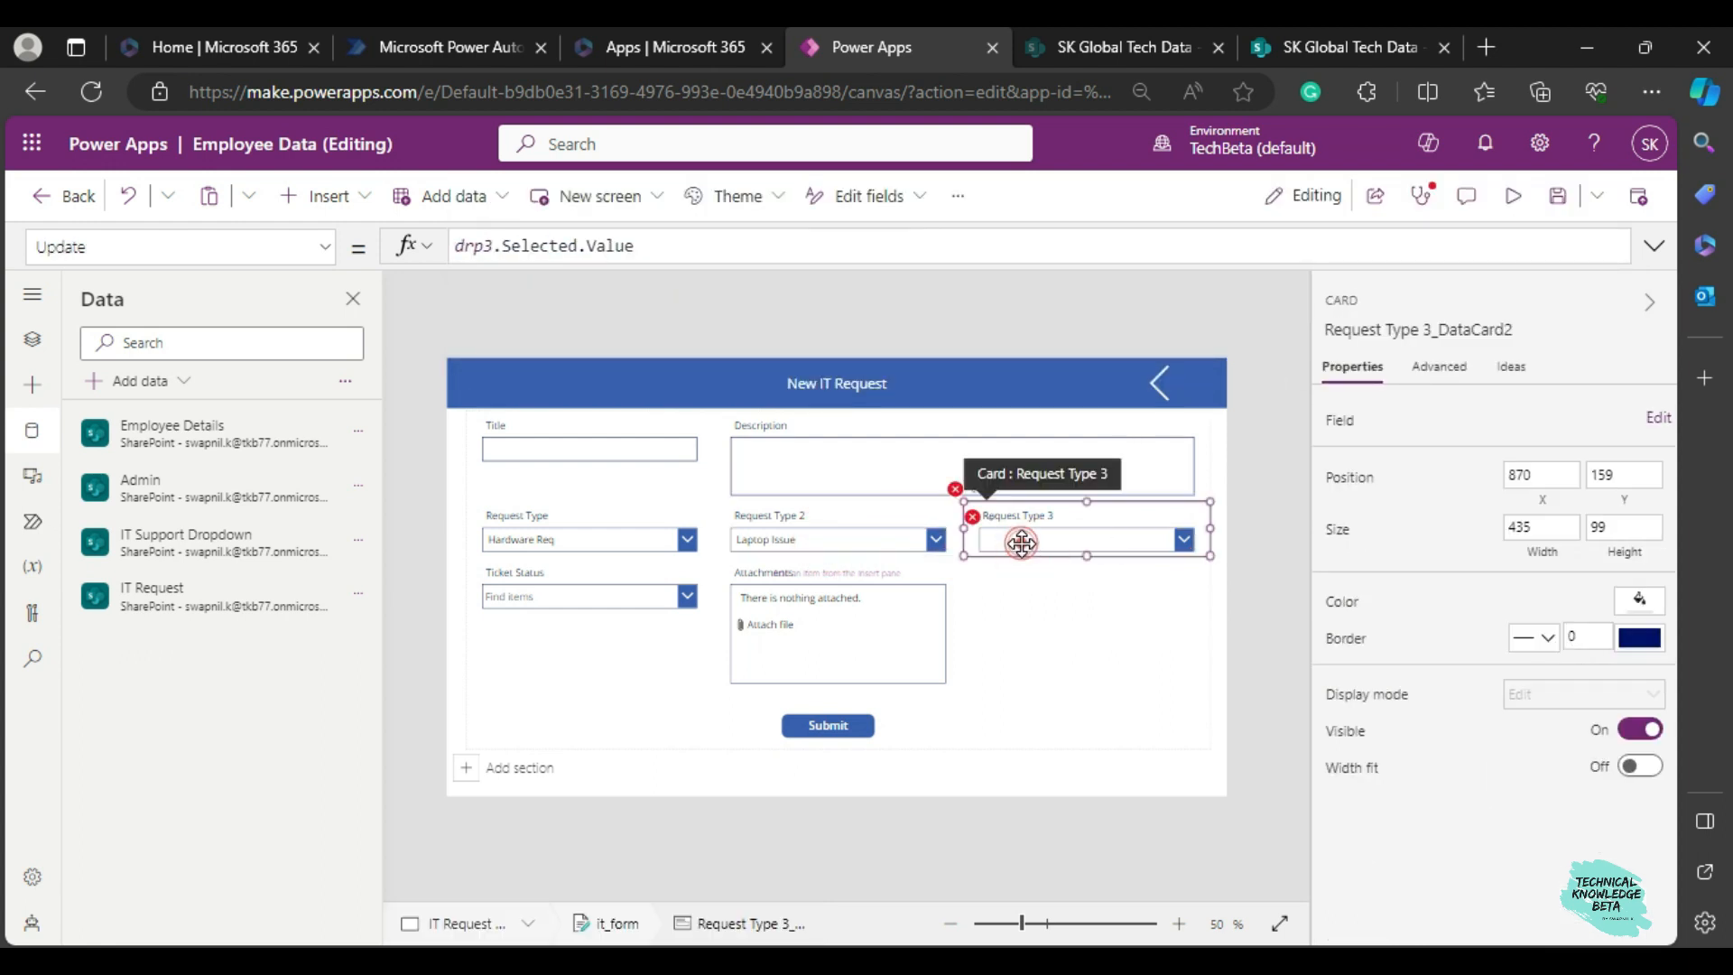
left_click(1025, 541)
left_click(1270, 52)
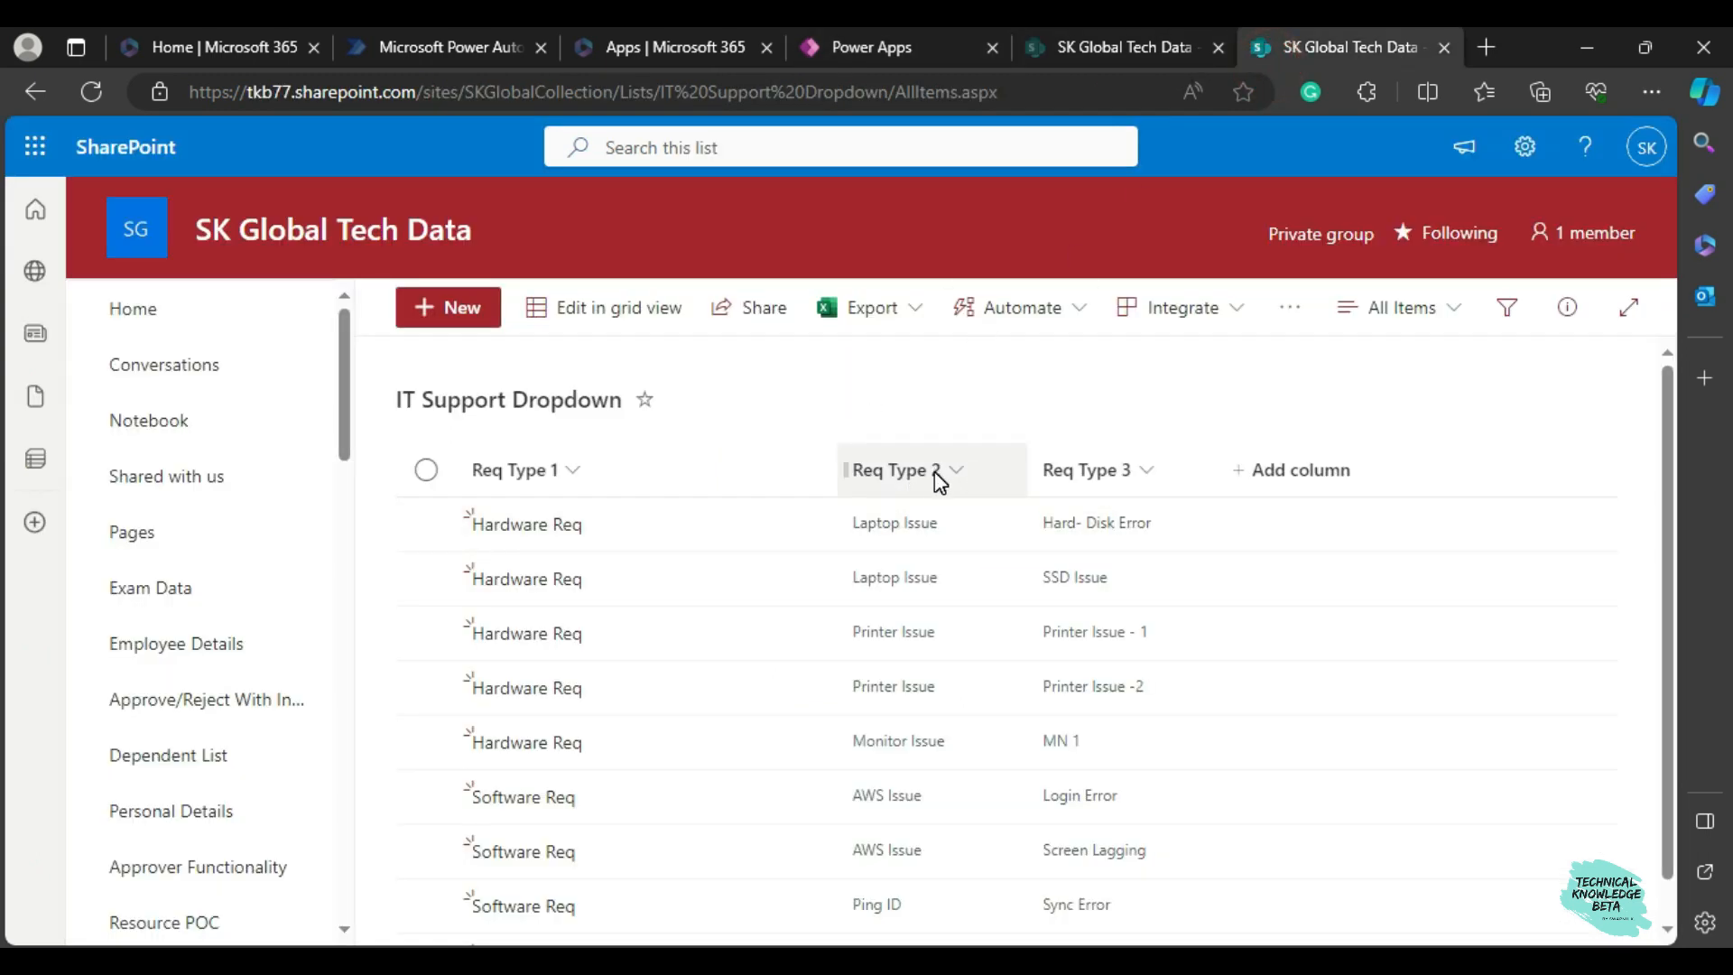
left_click(906, 50)
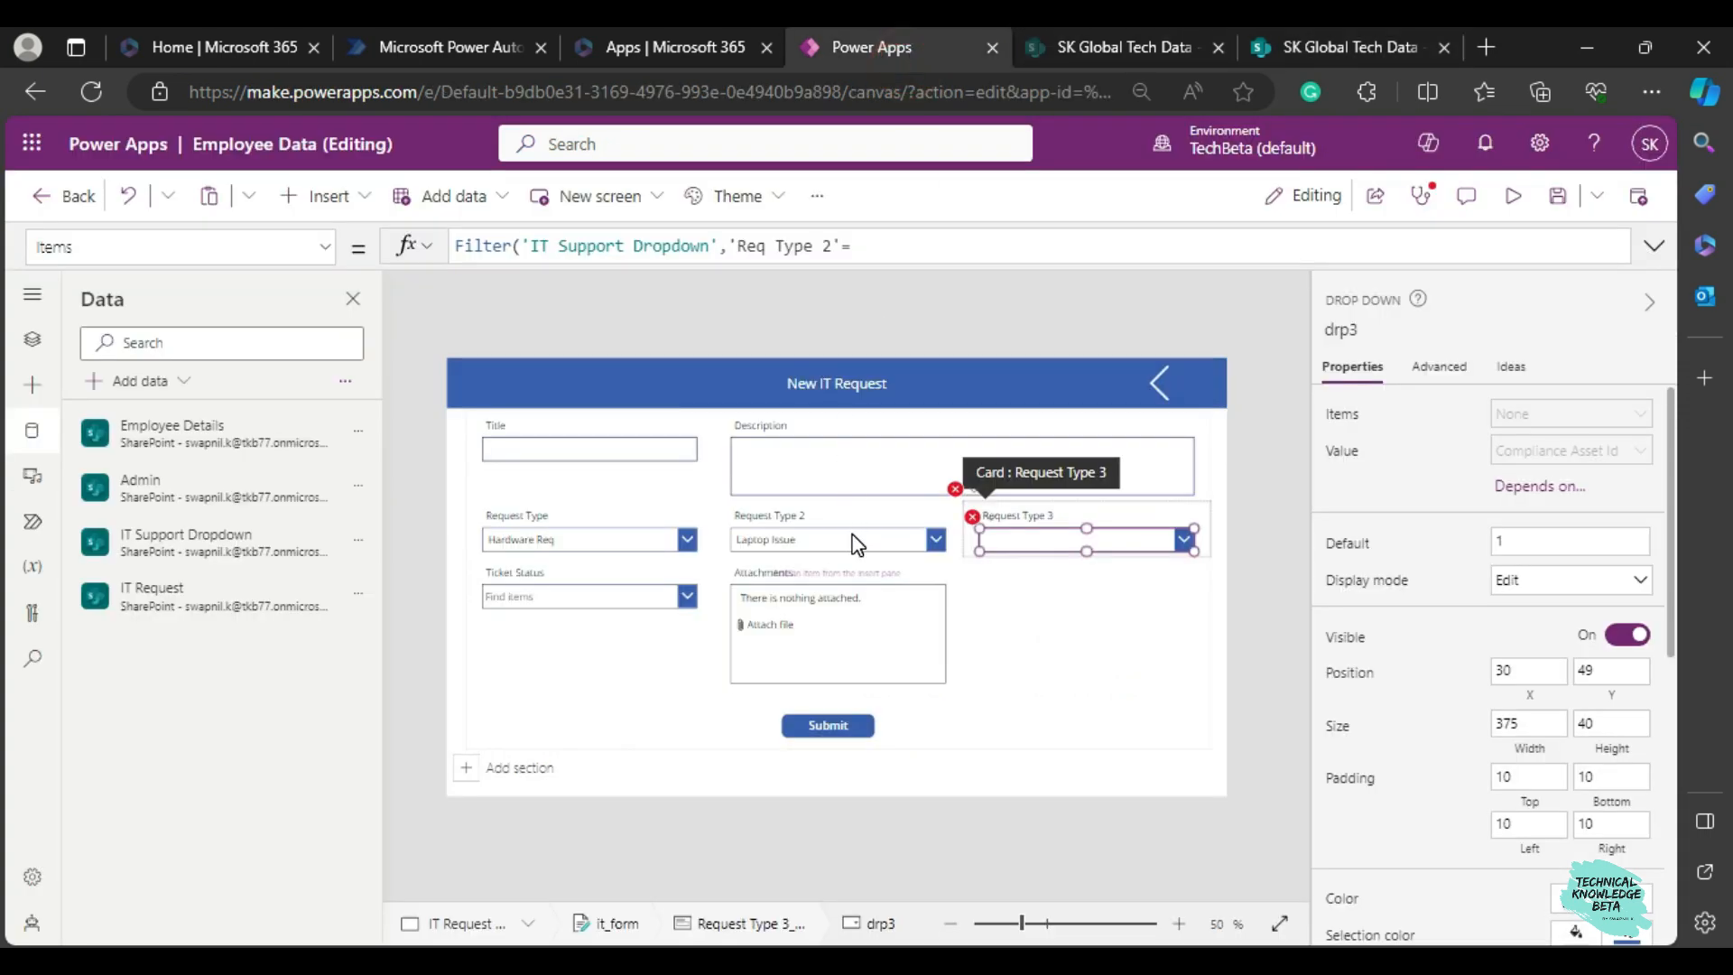
left_click(903, 251)
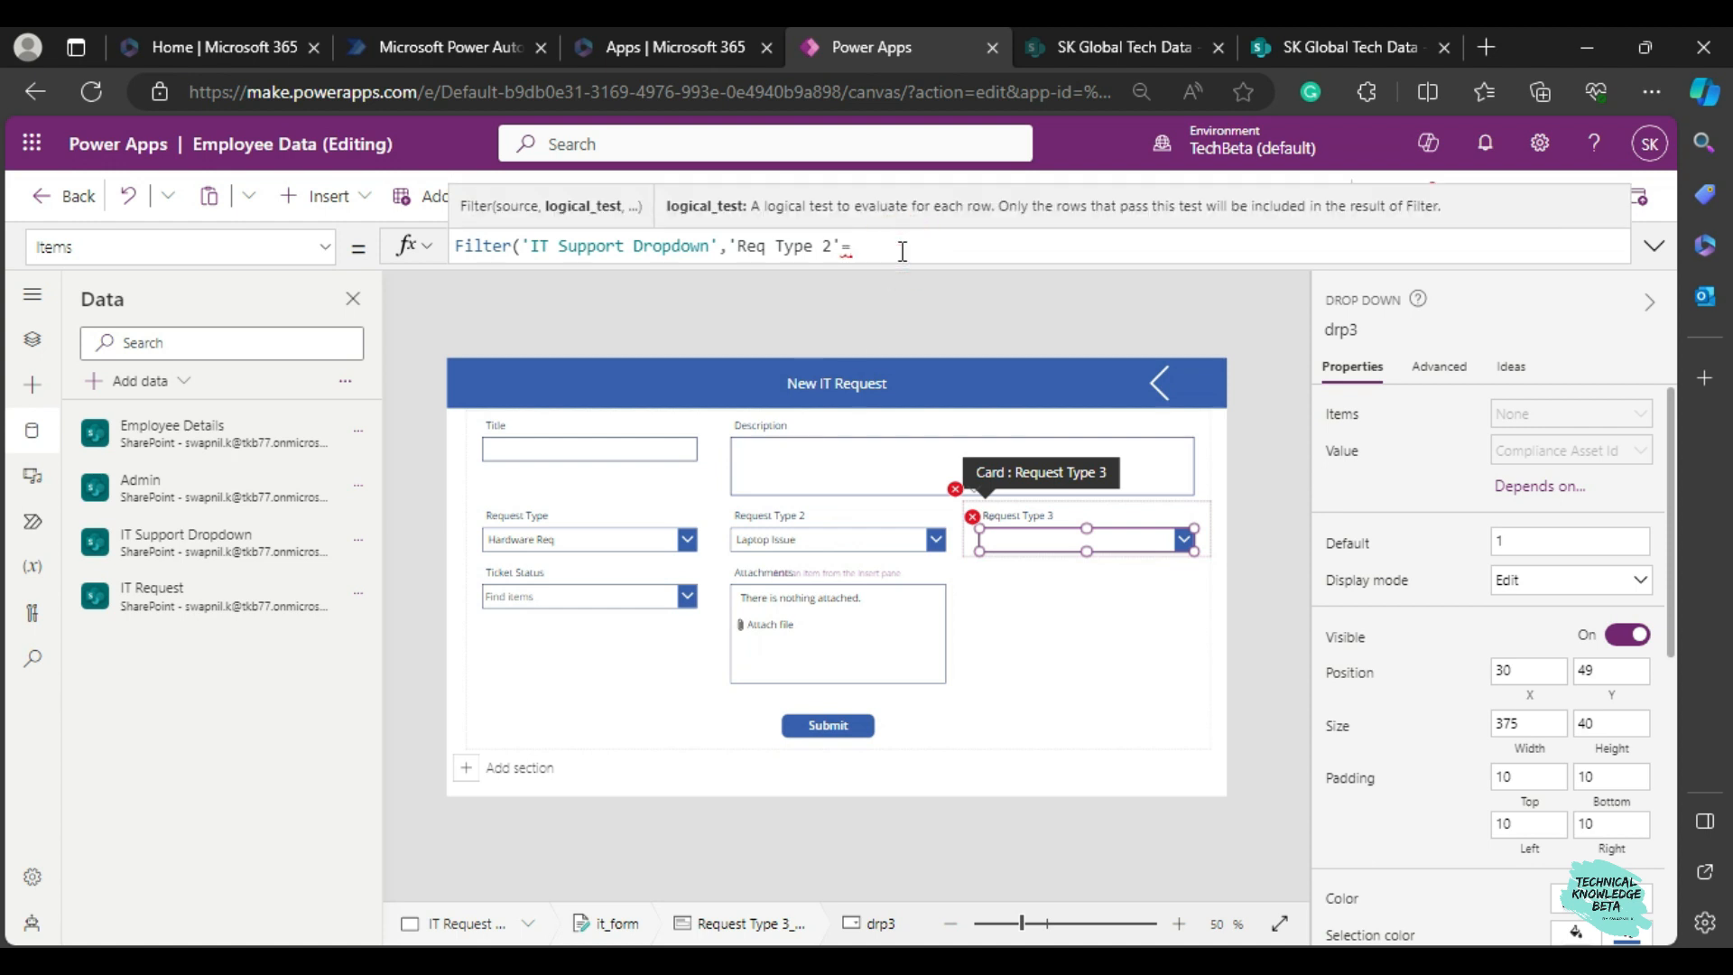
type("drp2")
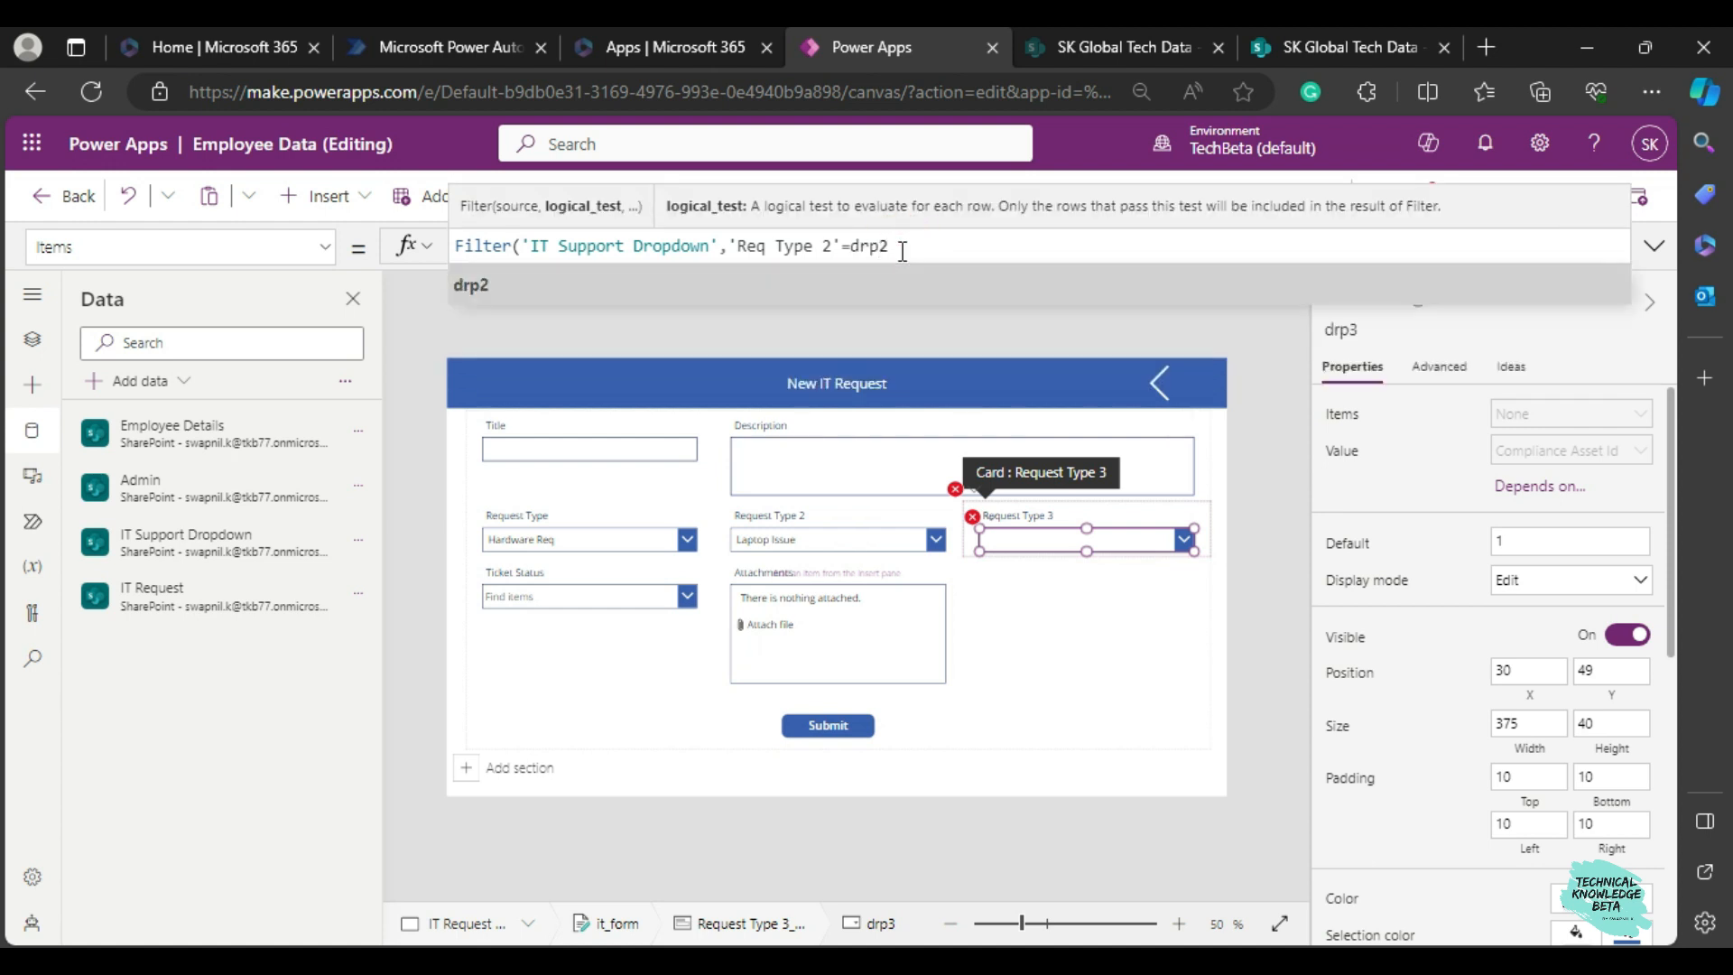
key("Tab")
type(".selected")
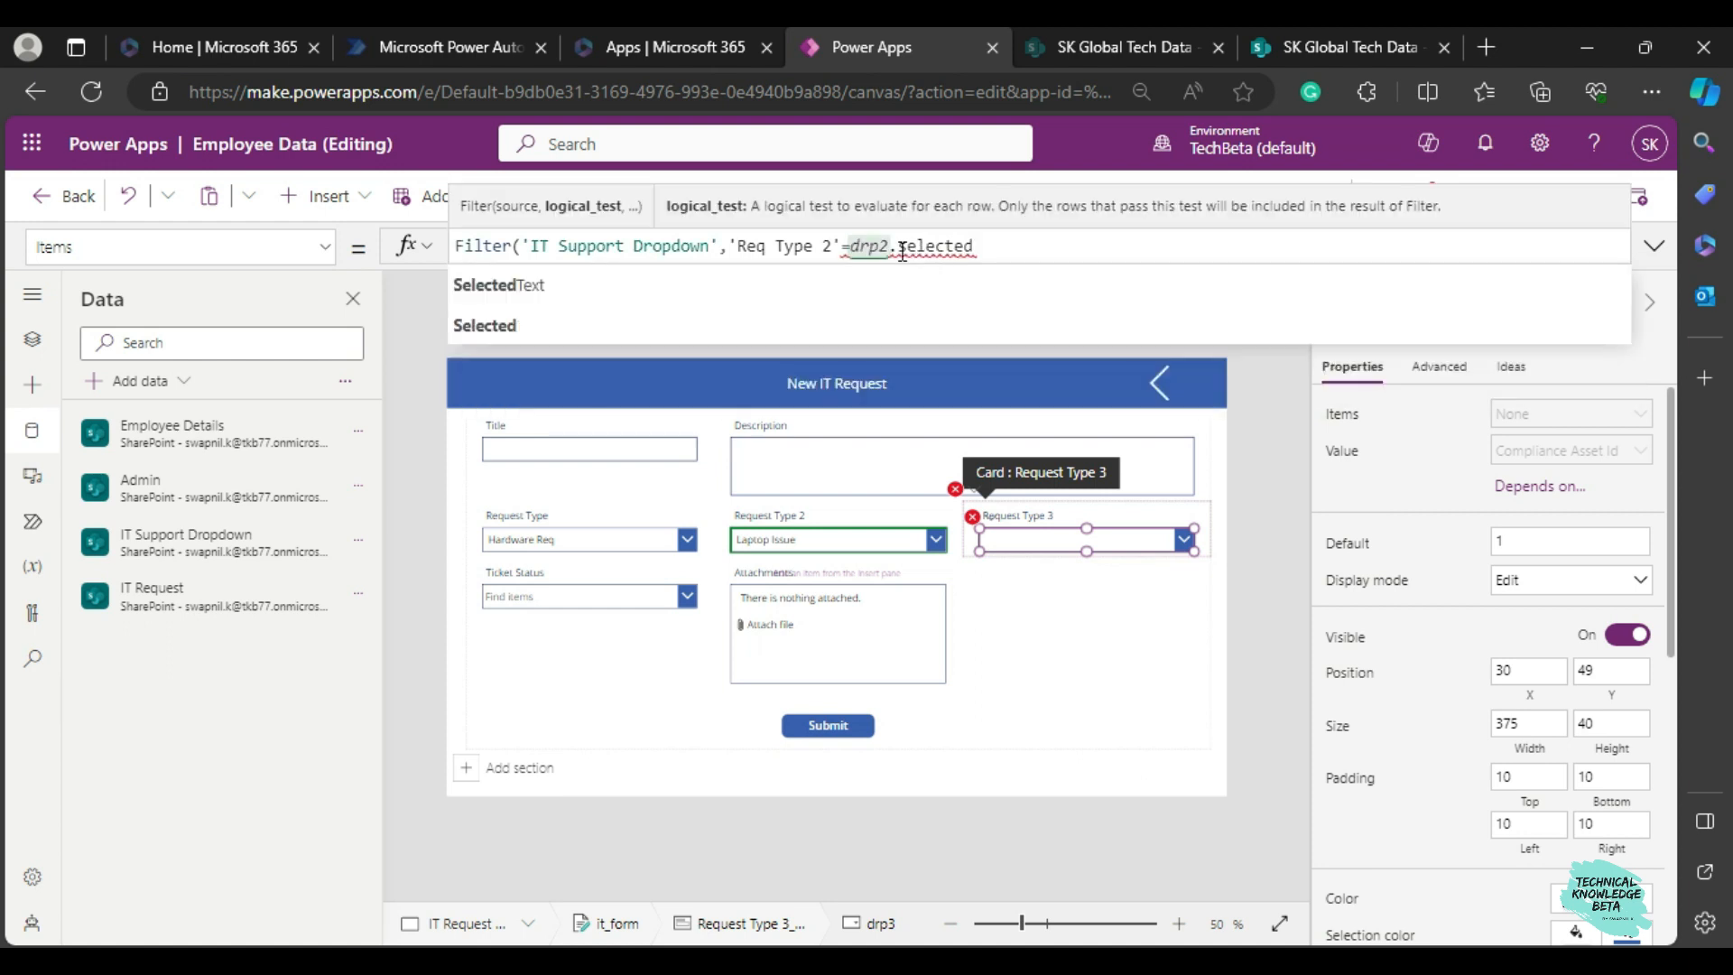
key("Tab")
type(".a")
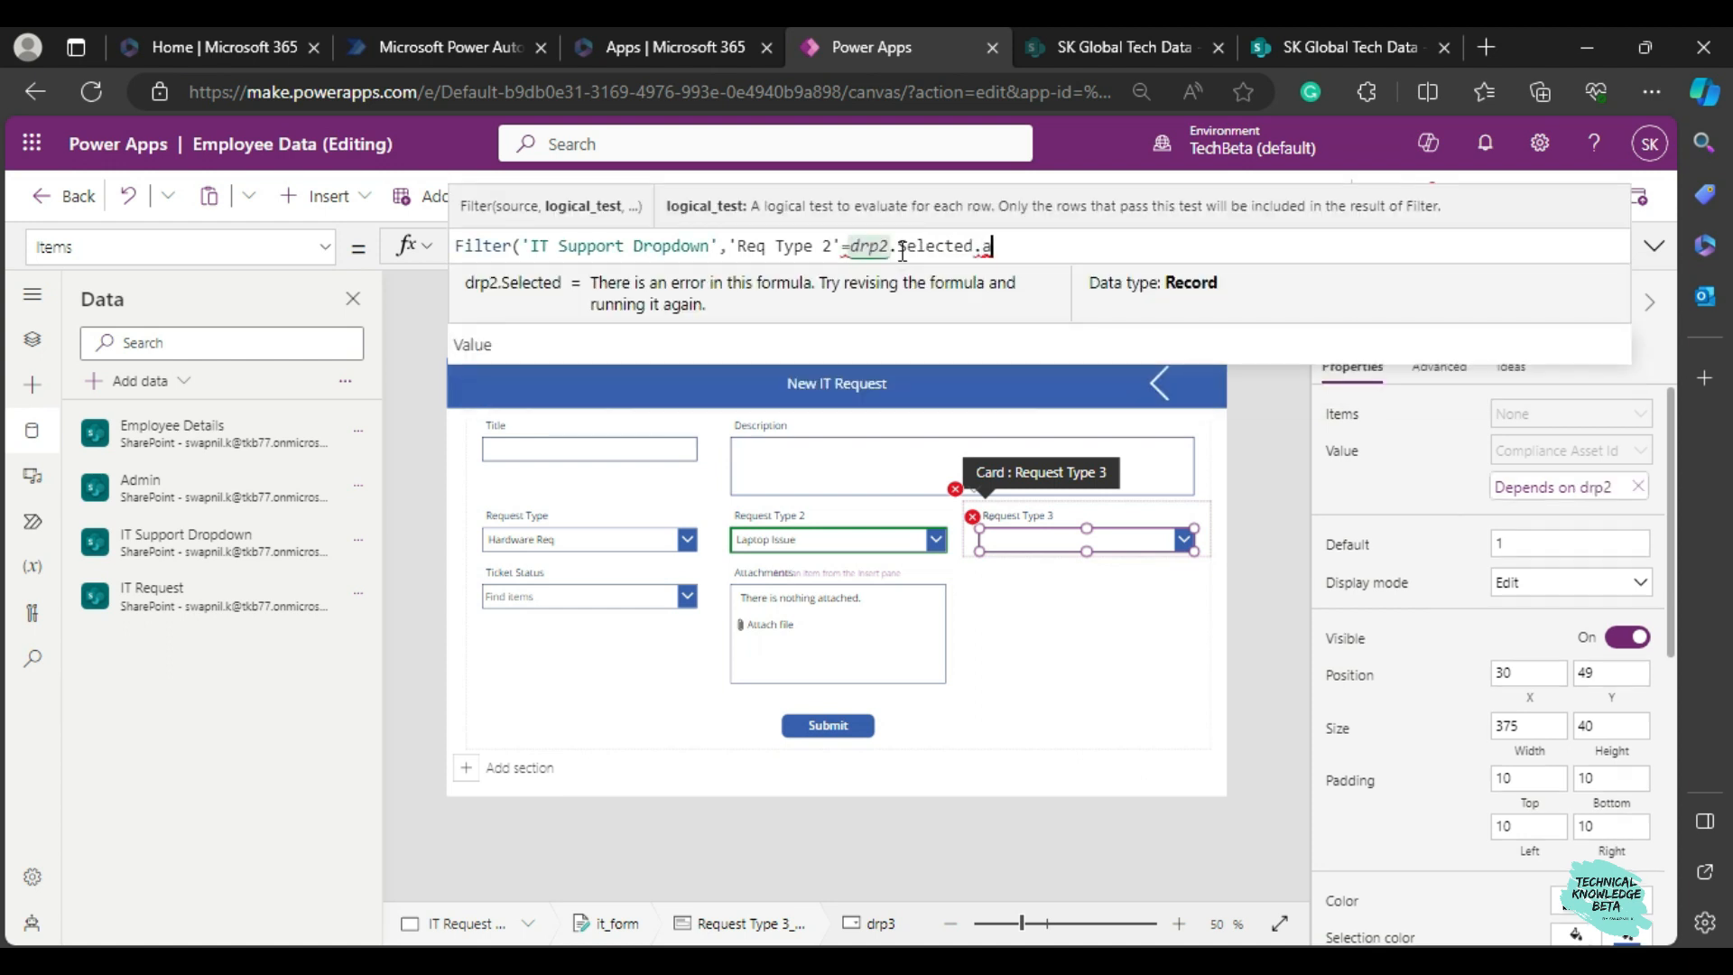
key("BackSpace")
type("value")
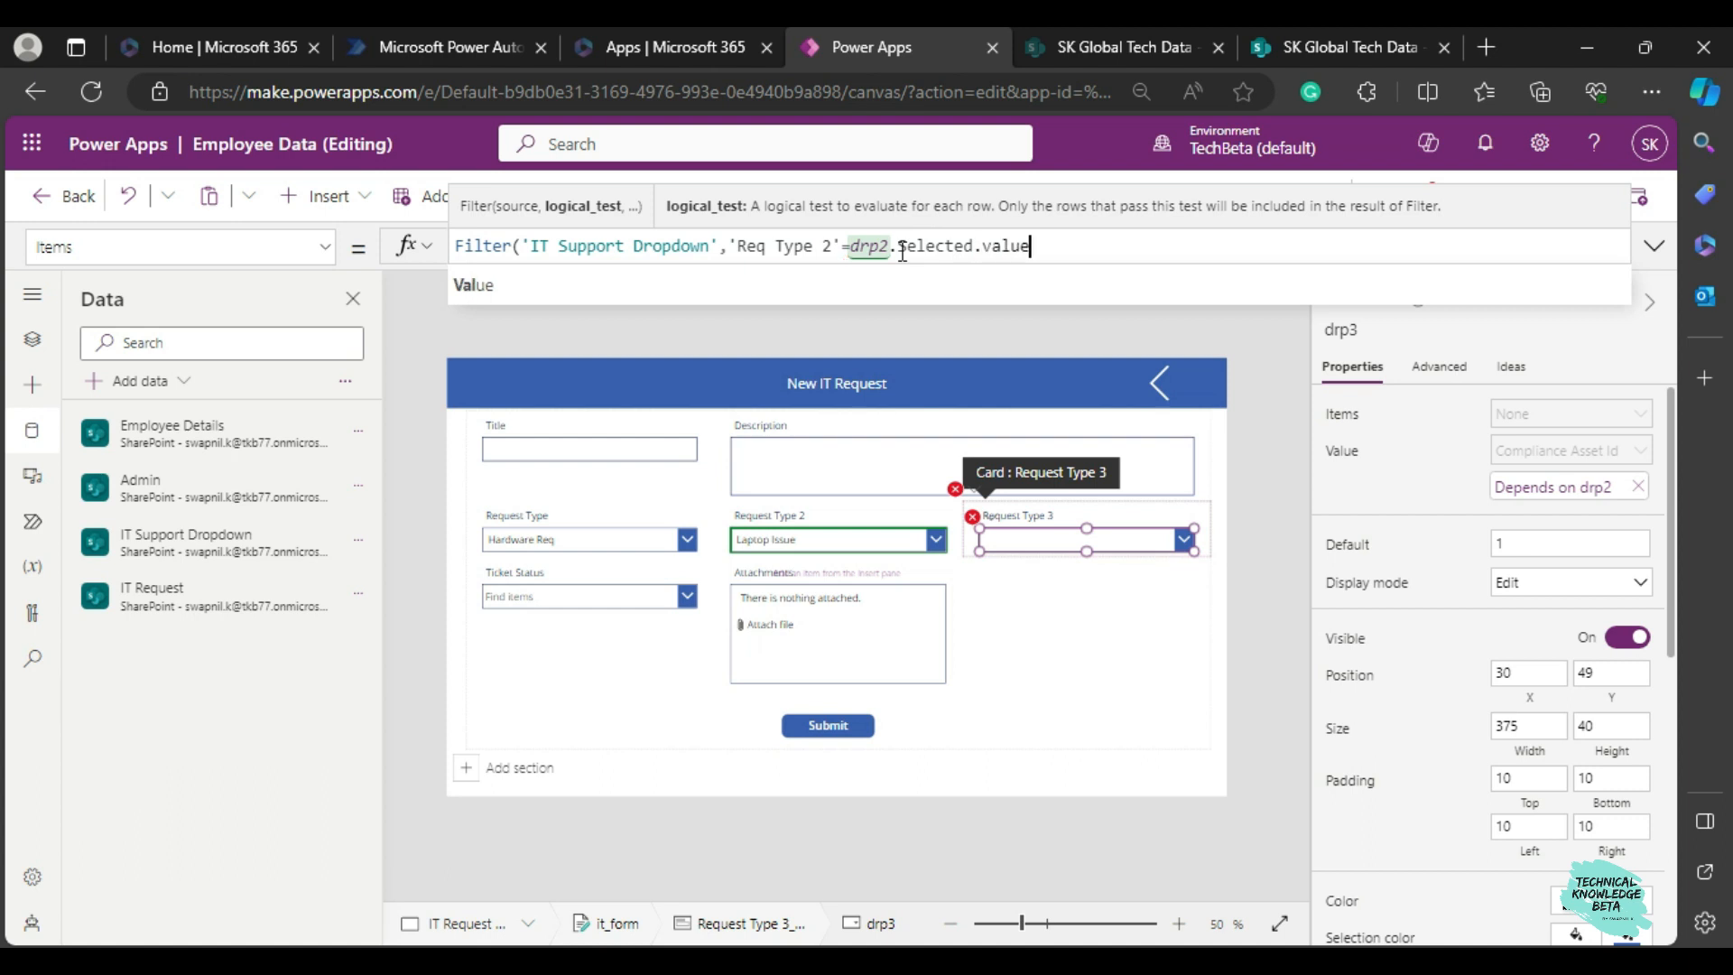
key("Tab")
type(")")
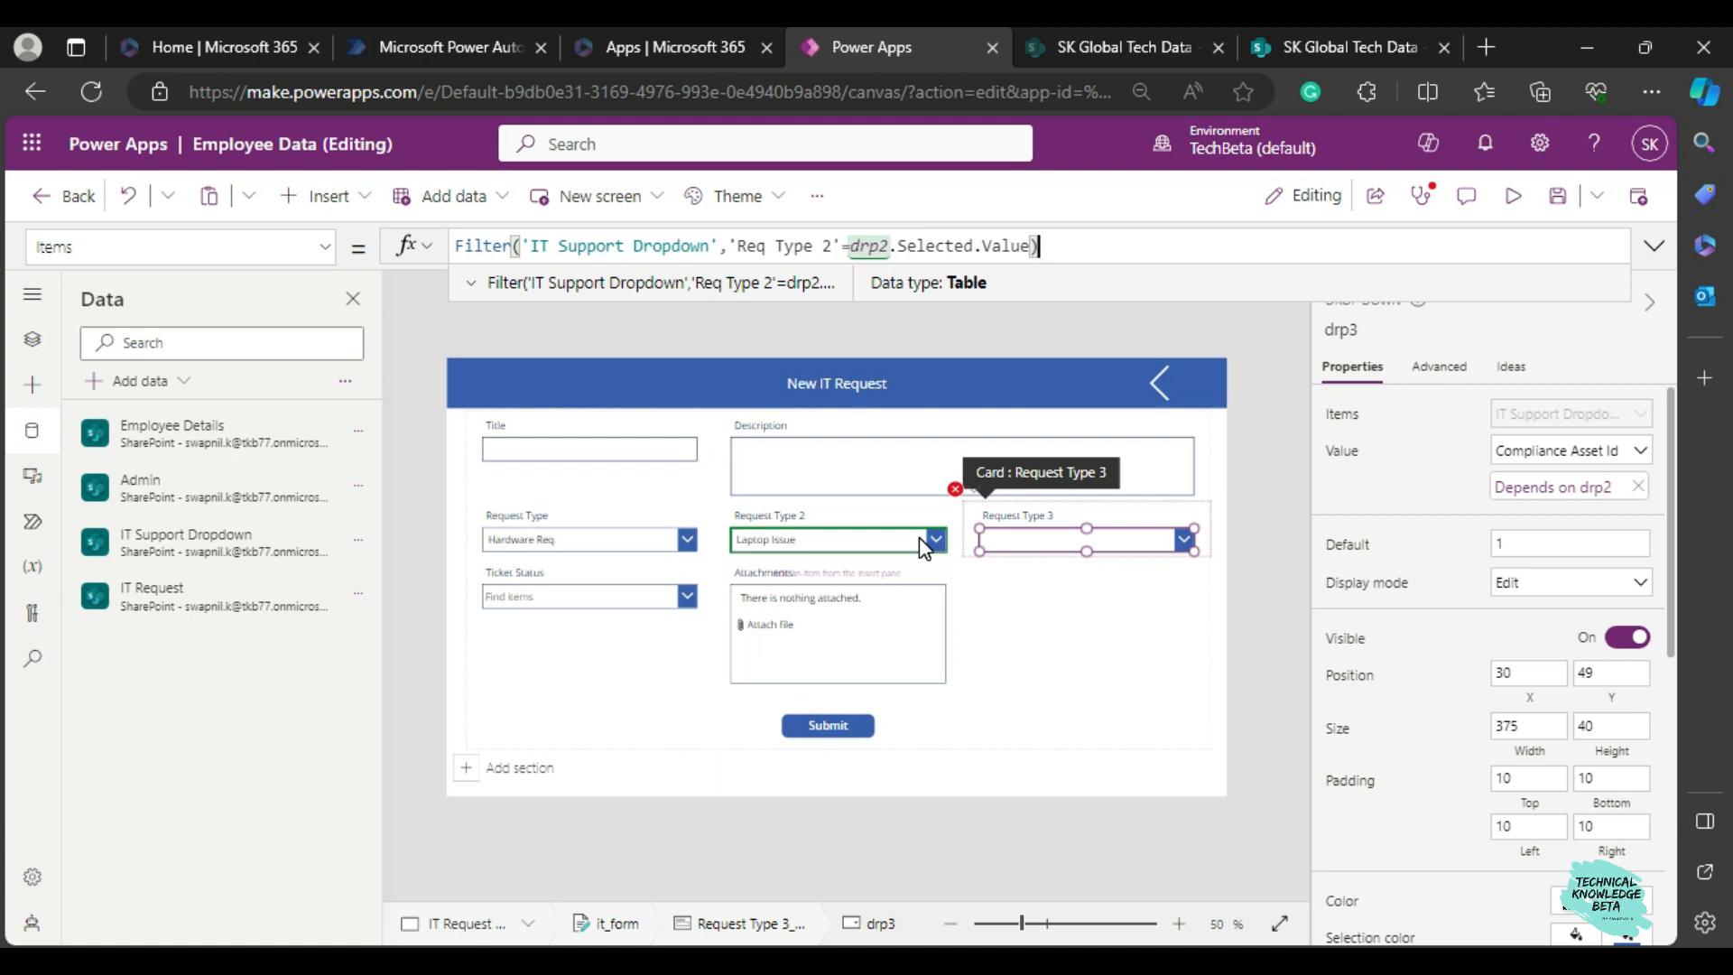
Wrap the Request Type 3 dropdown's Filter formula in a Distinct function, correcting the misspelled function name.
left_click(458, 249)
type("Disticnt")
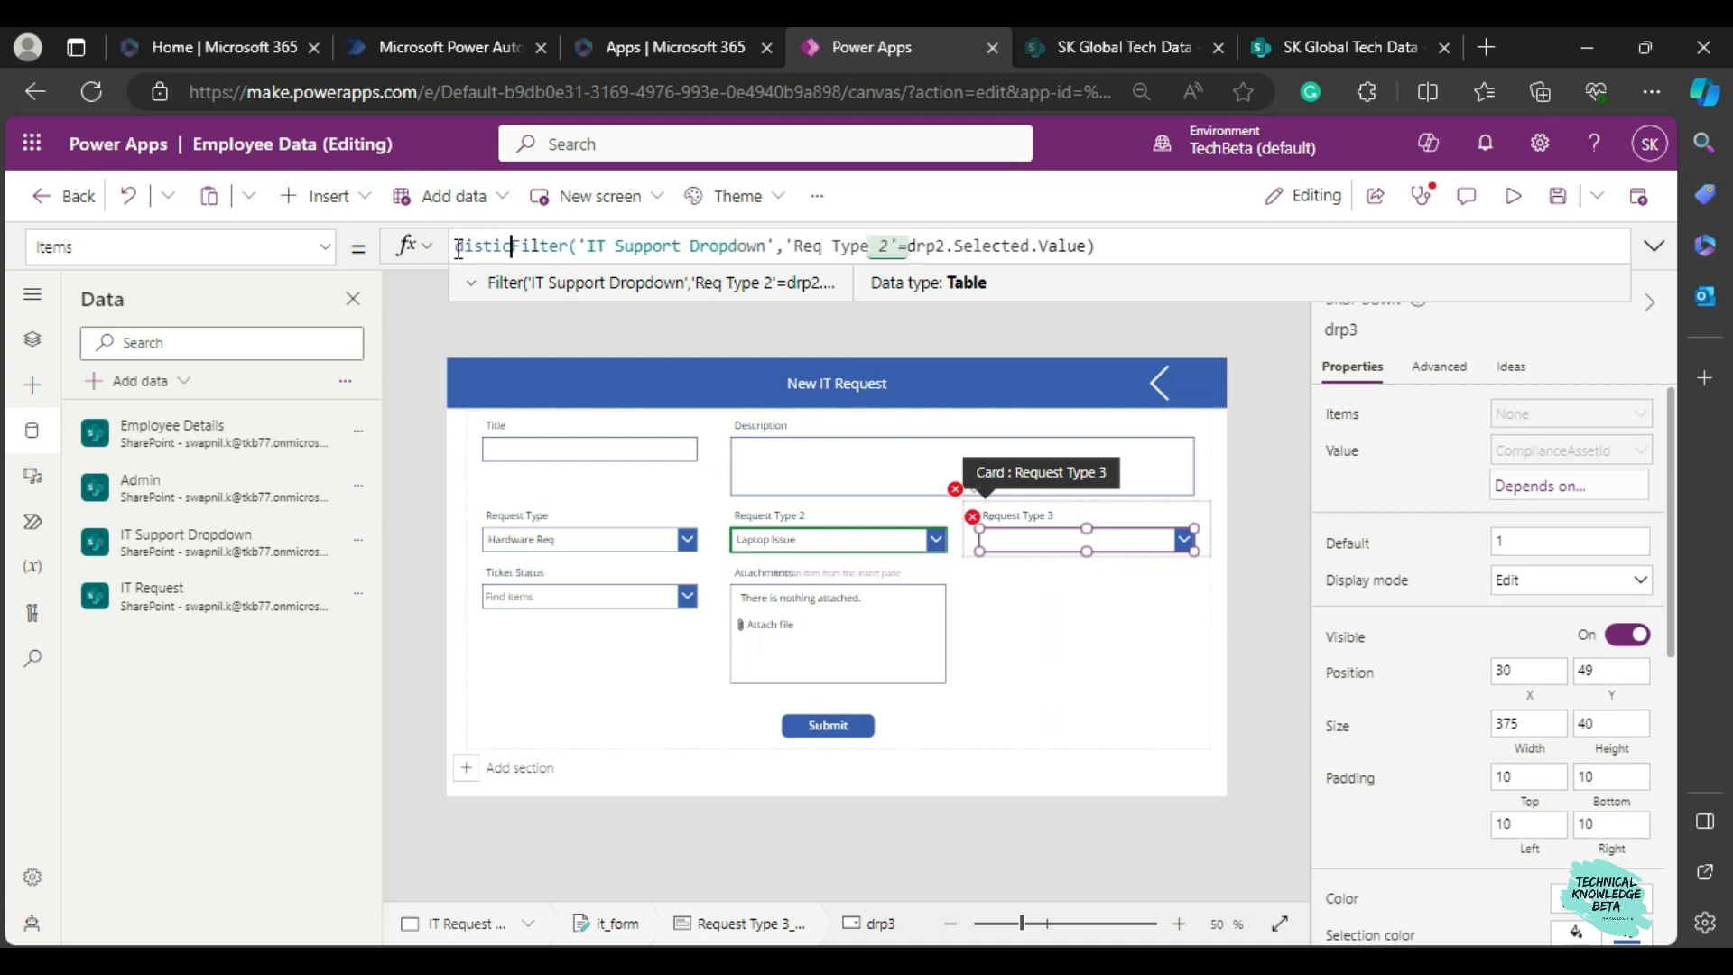
key("End")
key("BackSpace")
key("BackSpace")
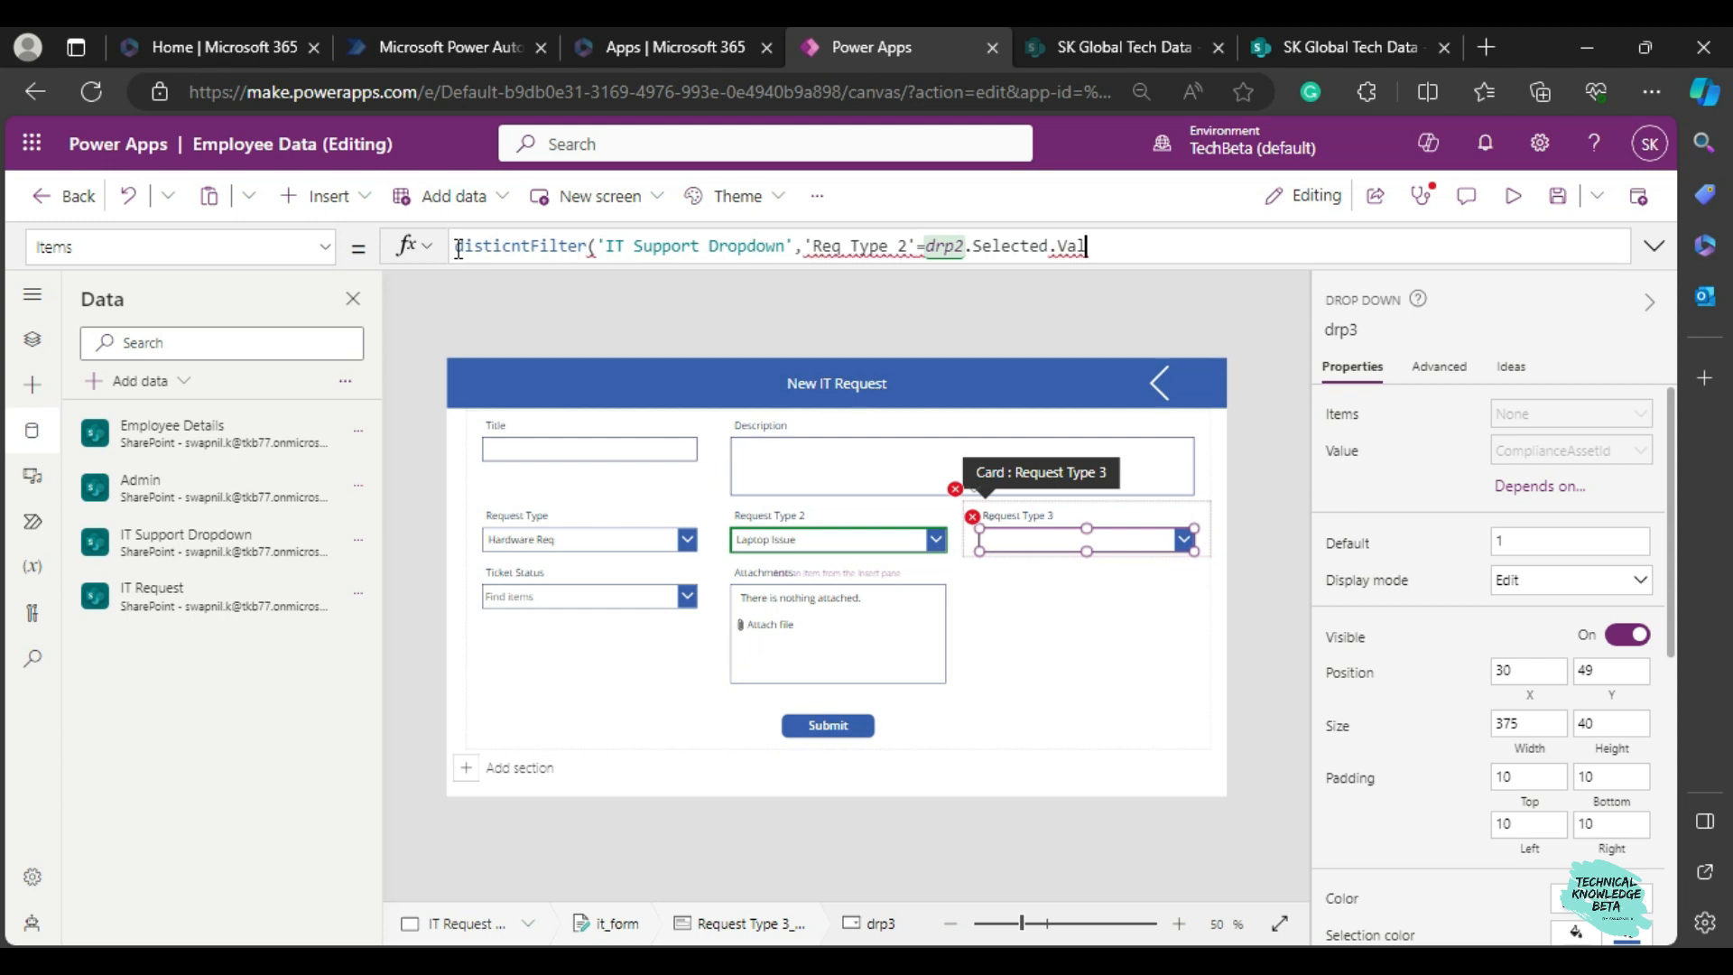
key("Left")
key("Left")
key("Left")
key("Left")
key("Left")
key("Left")
key("Left")
key("Left")
key("Left")
key("Left")
key("Left")
key("Left")
key("Left")
key("Left")
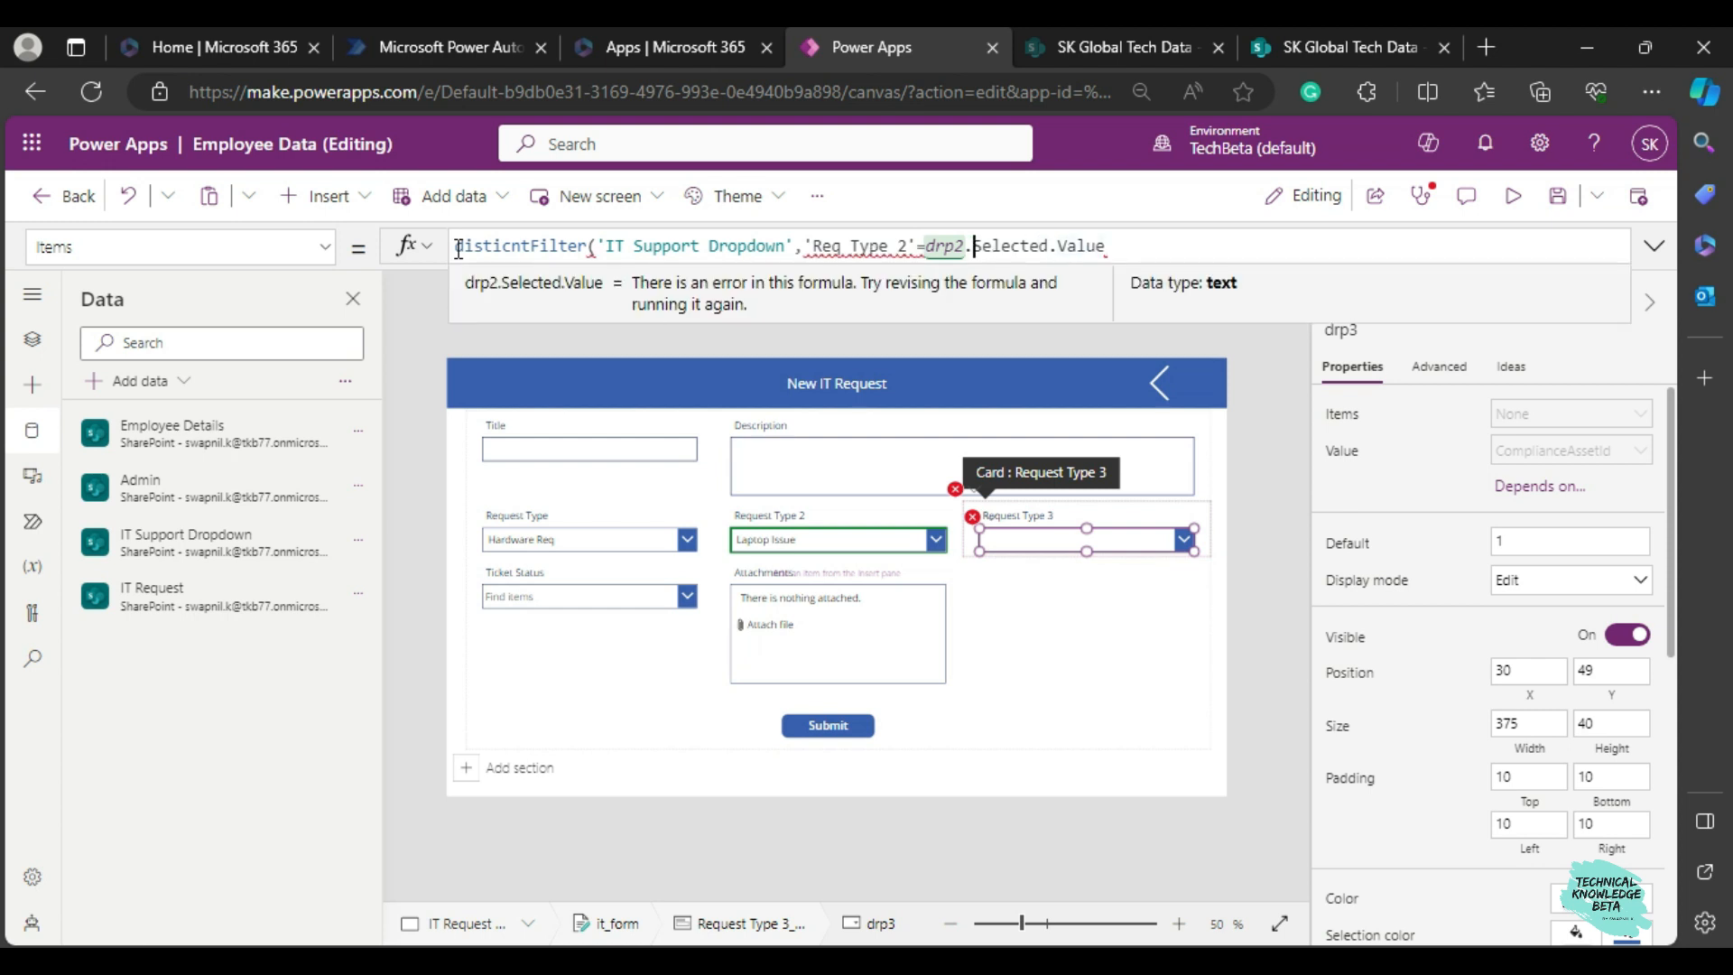
key("Right")
type("(")
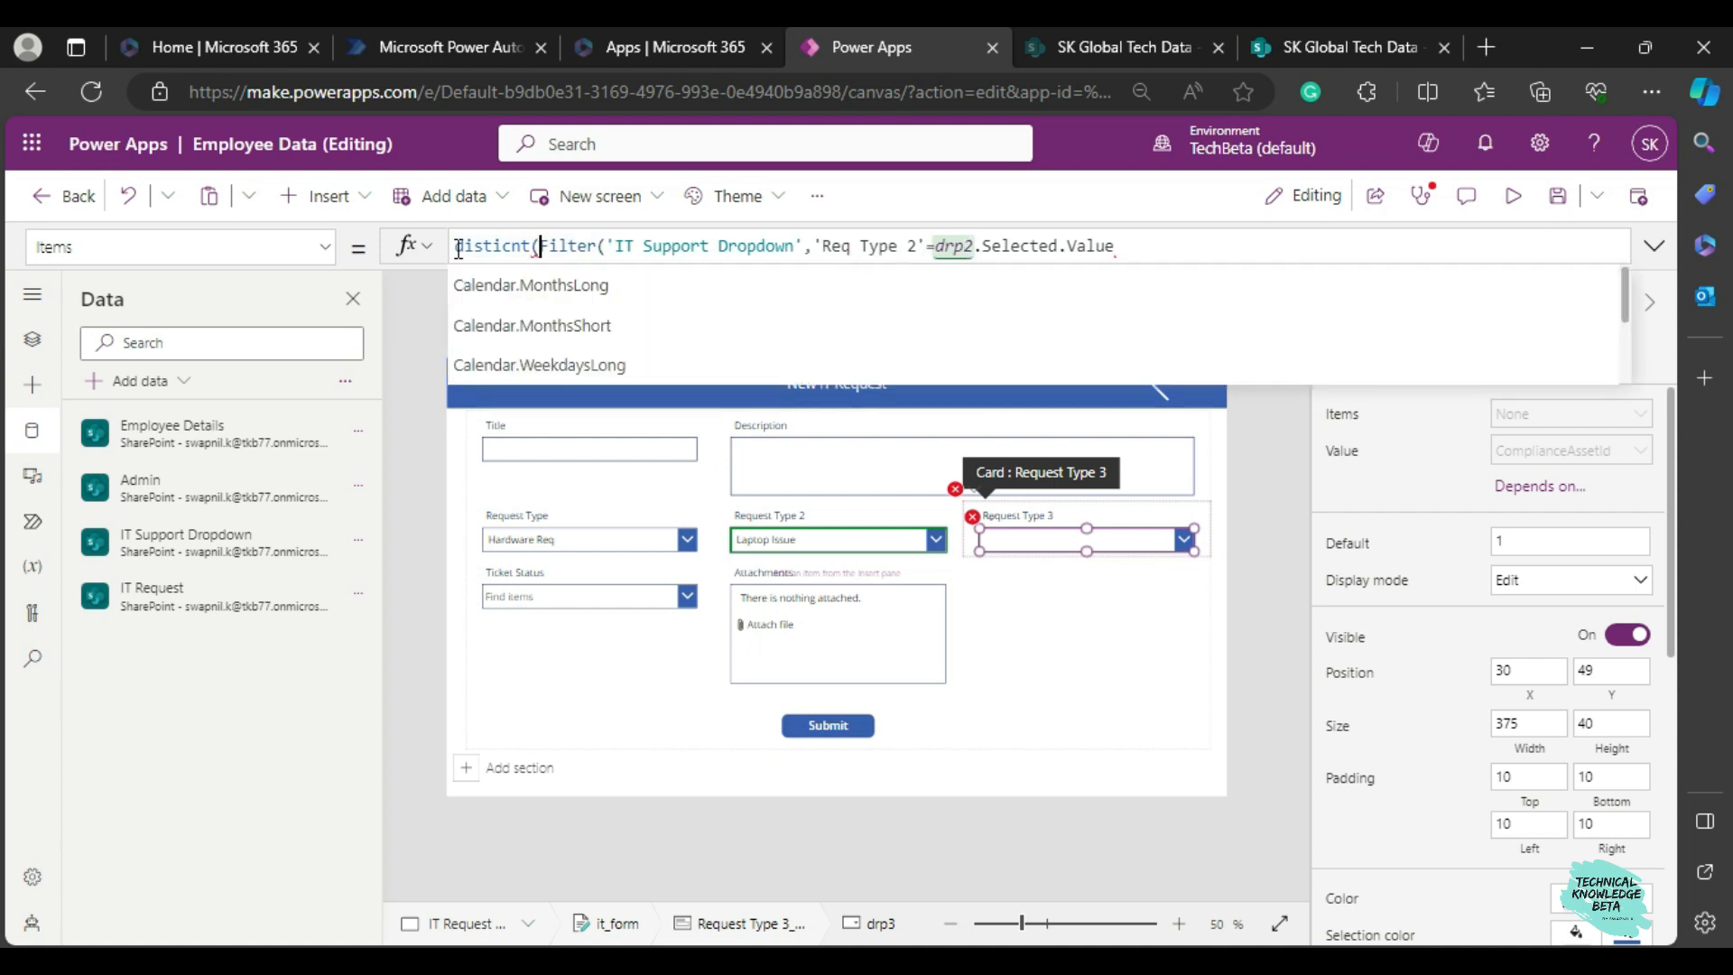
key("BackSpace")
key("BackSpace")
key("BackSpace")
key("BackSpace")
key("BackSpace")
key("BackSpace")
key("BackSpace")
key("BackSpace")
type("dist")
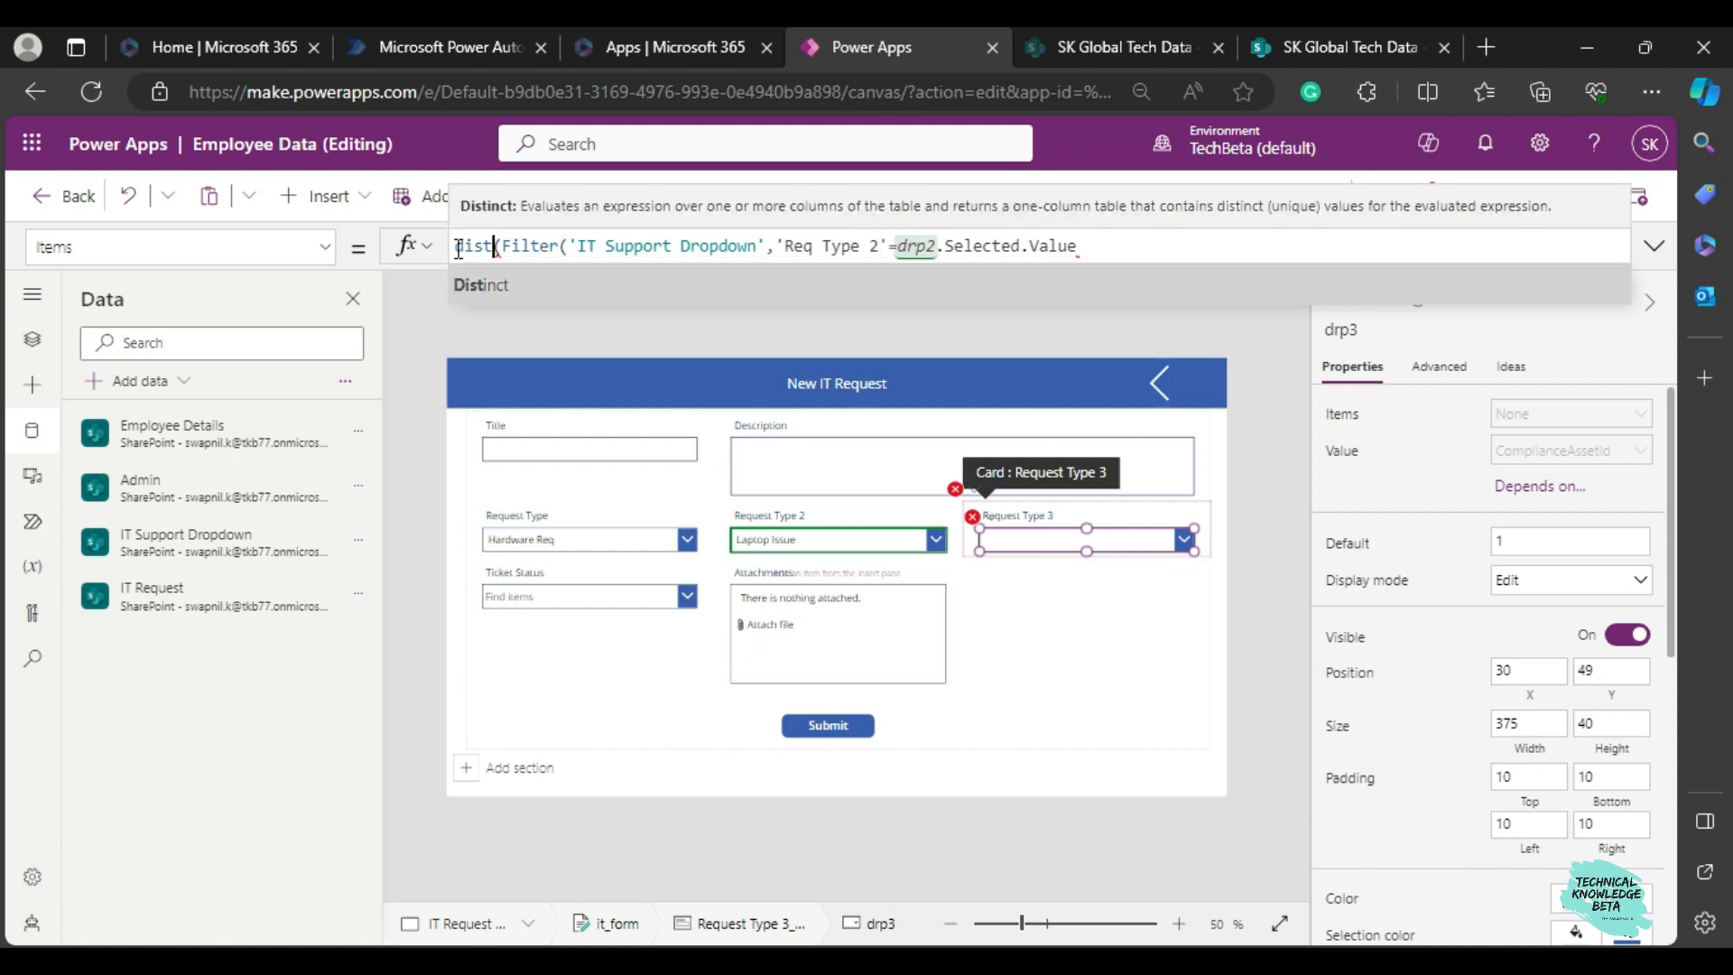
key("Tab")
key("Right")
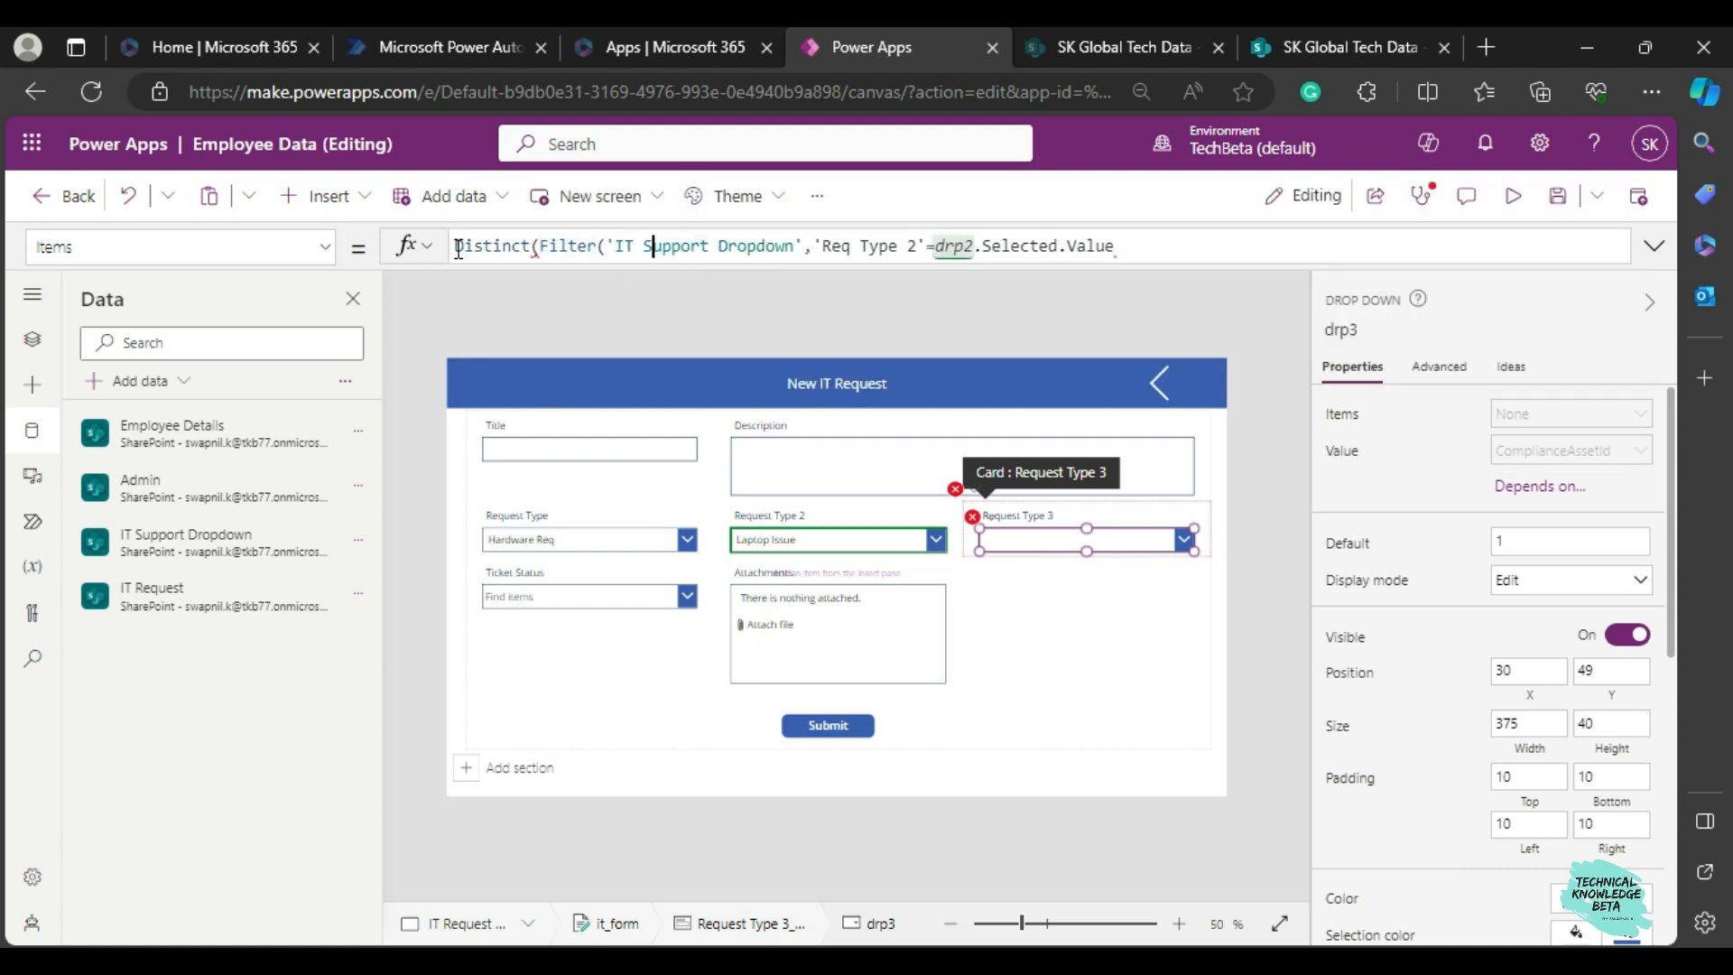
Complete the Request Type 3 dropdown's Distinct formula by closing the Filter and adding 'Req Type 3' as the expression, checking the SharePoint list's columns.
left_click(1157, 254)
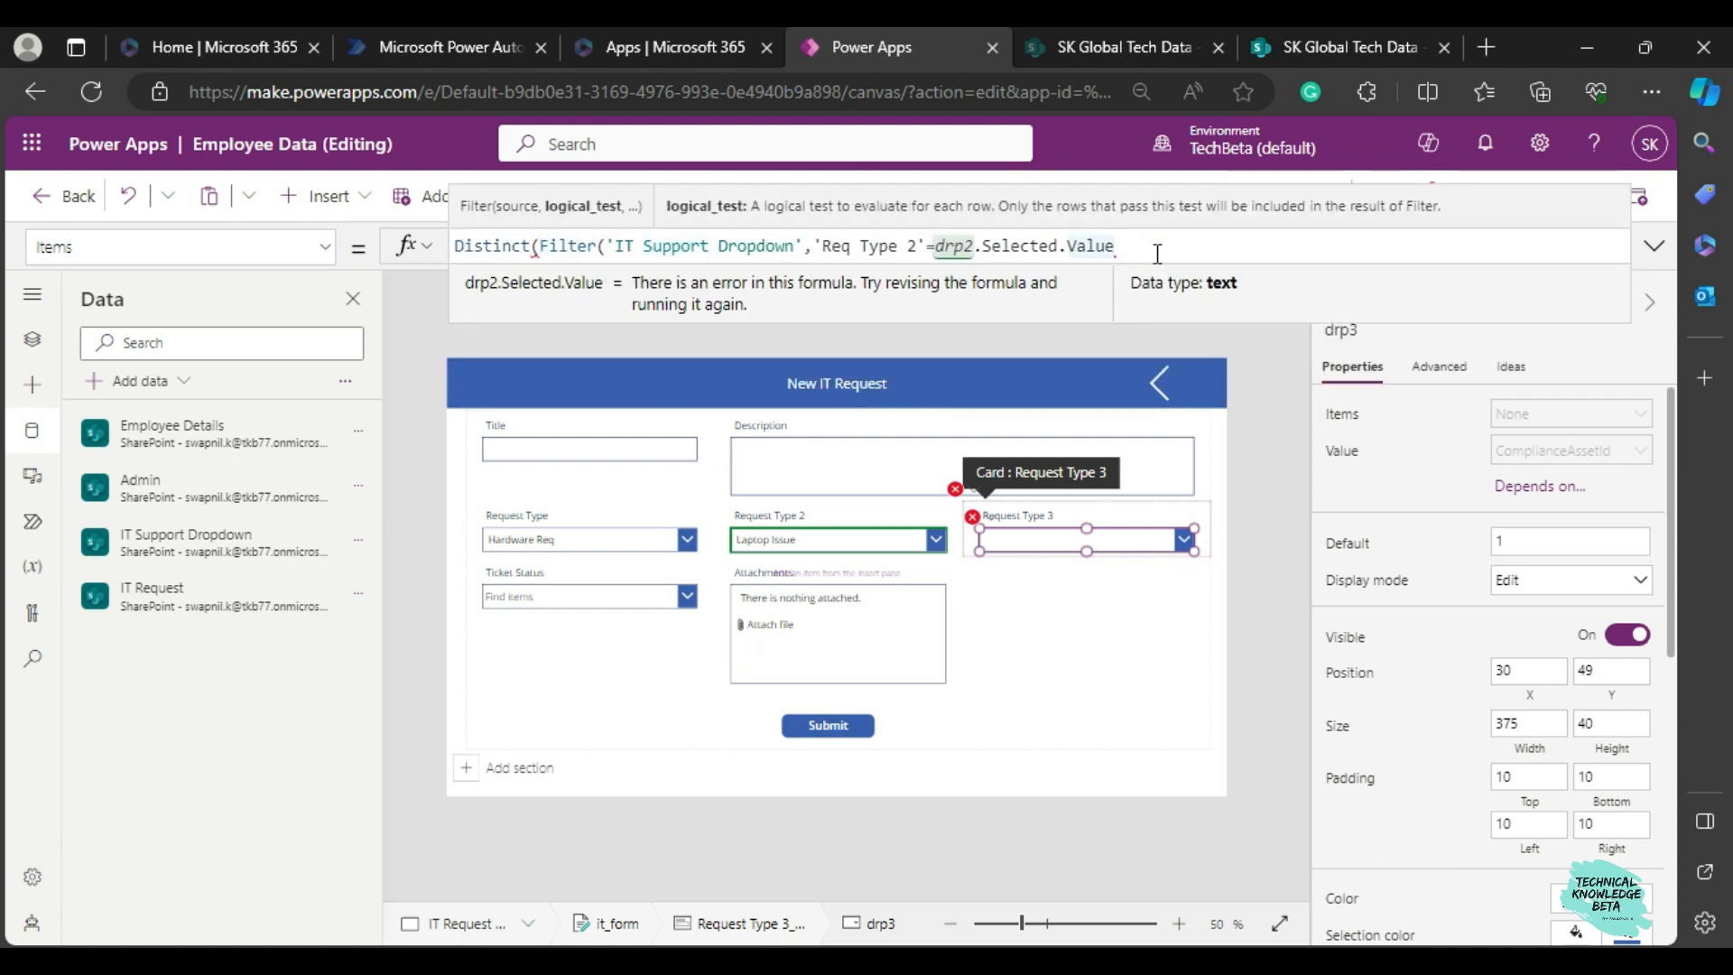
type("),")
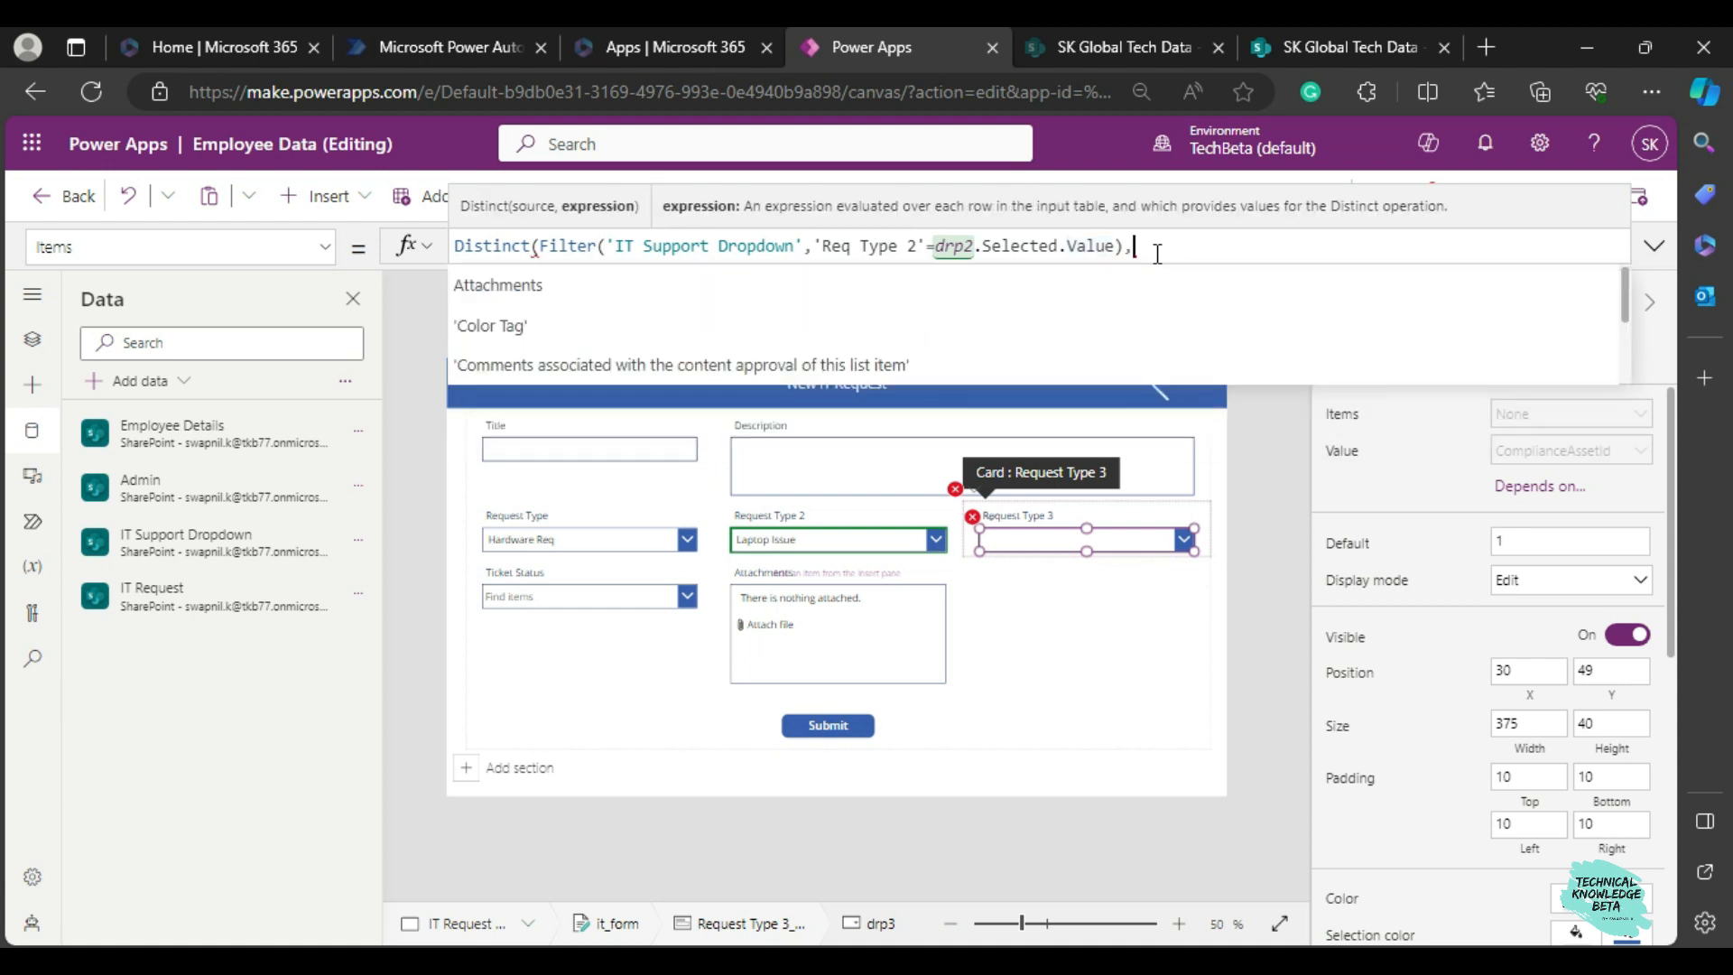
left_click(1278, 61)
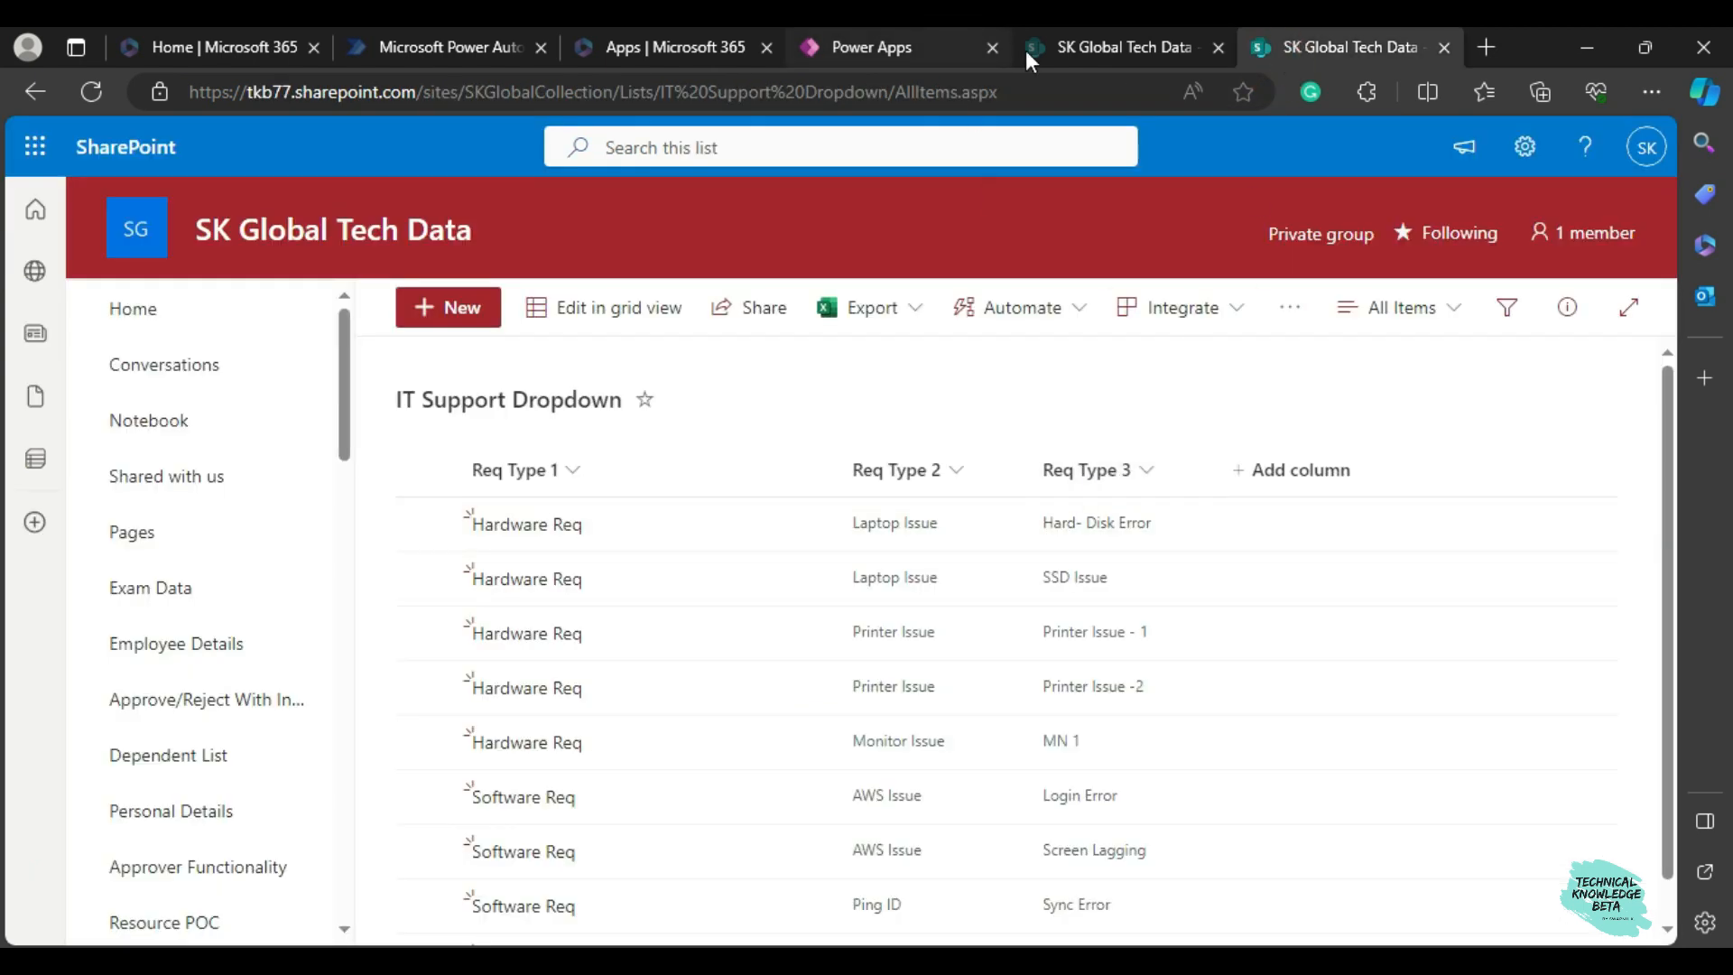
left_click(962, 41)
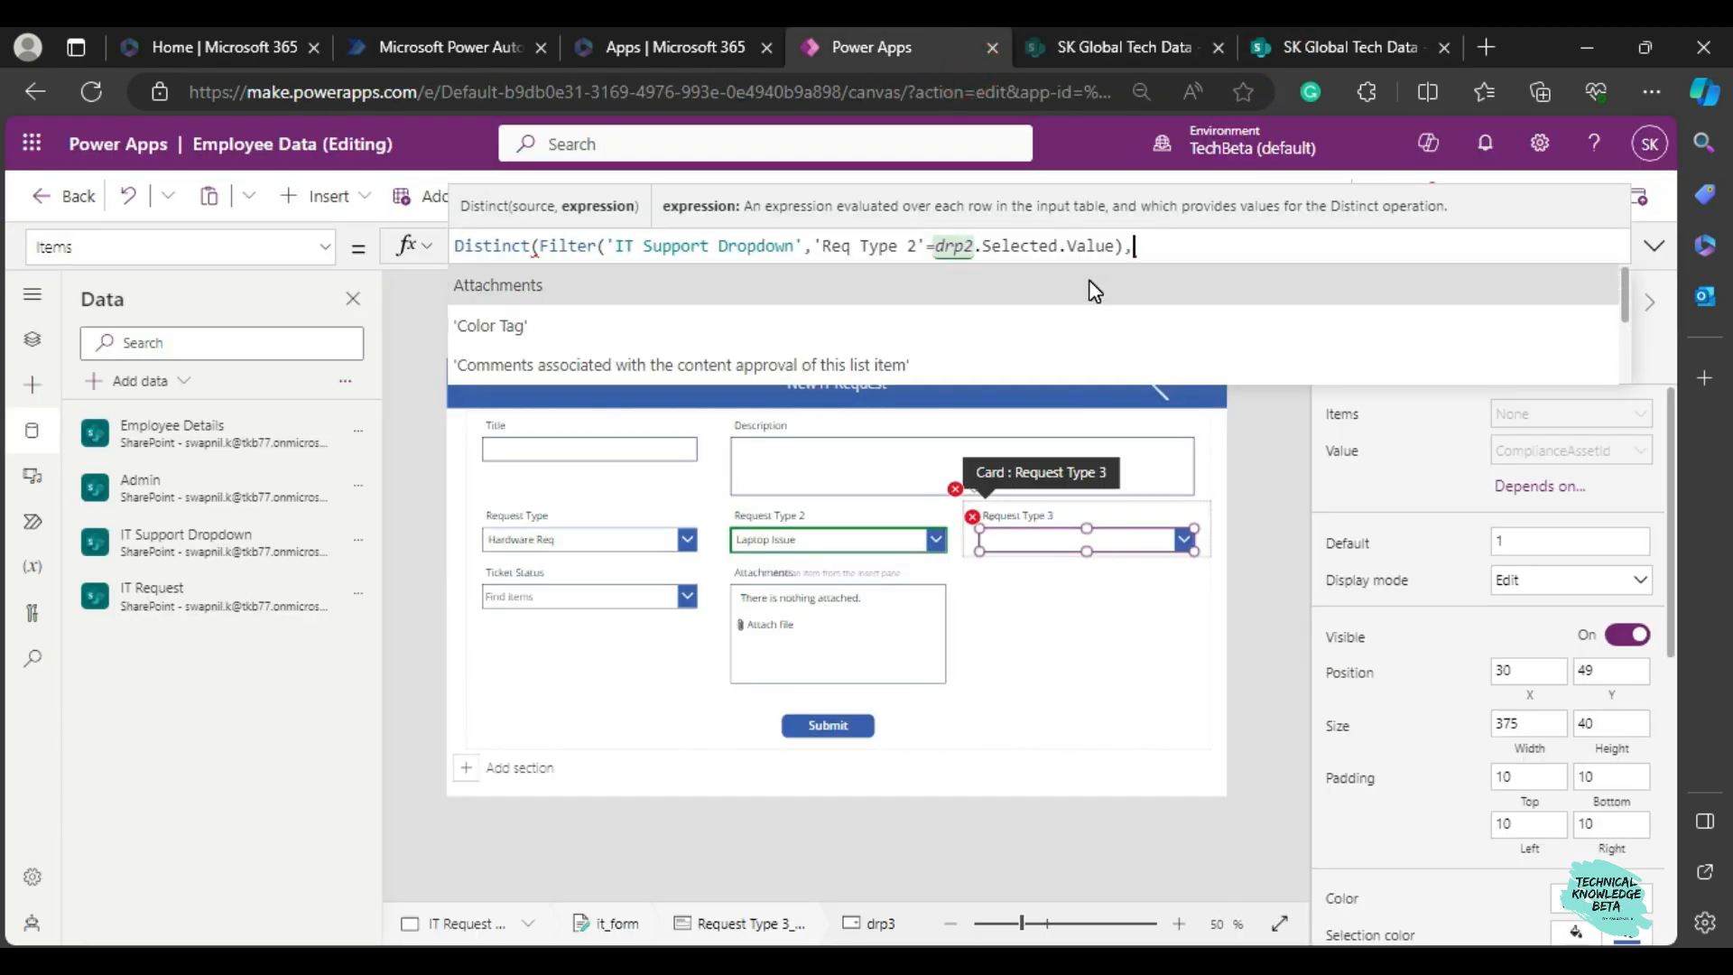
type("req")
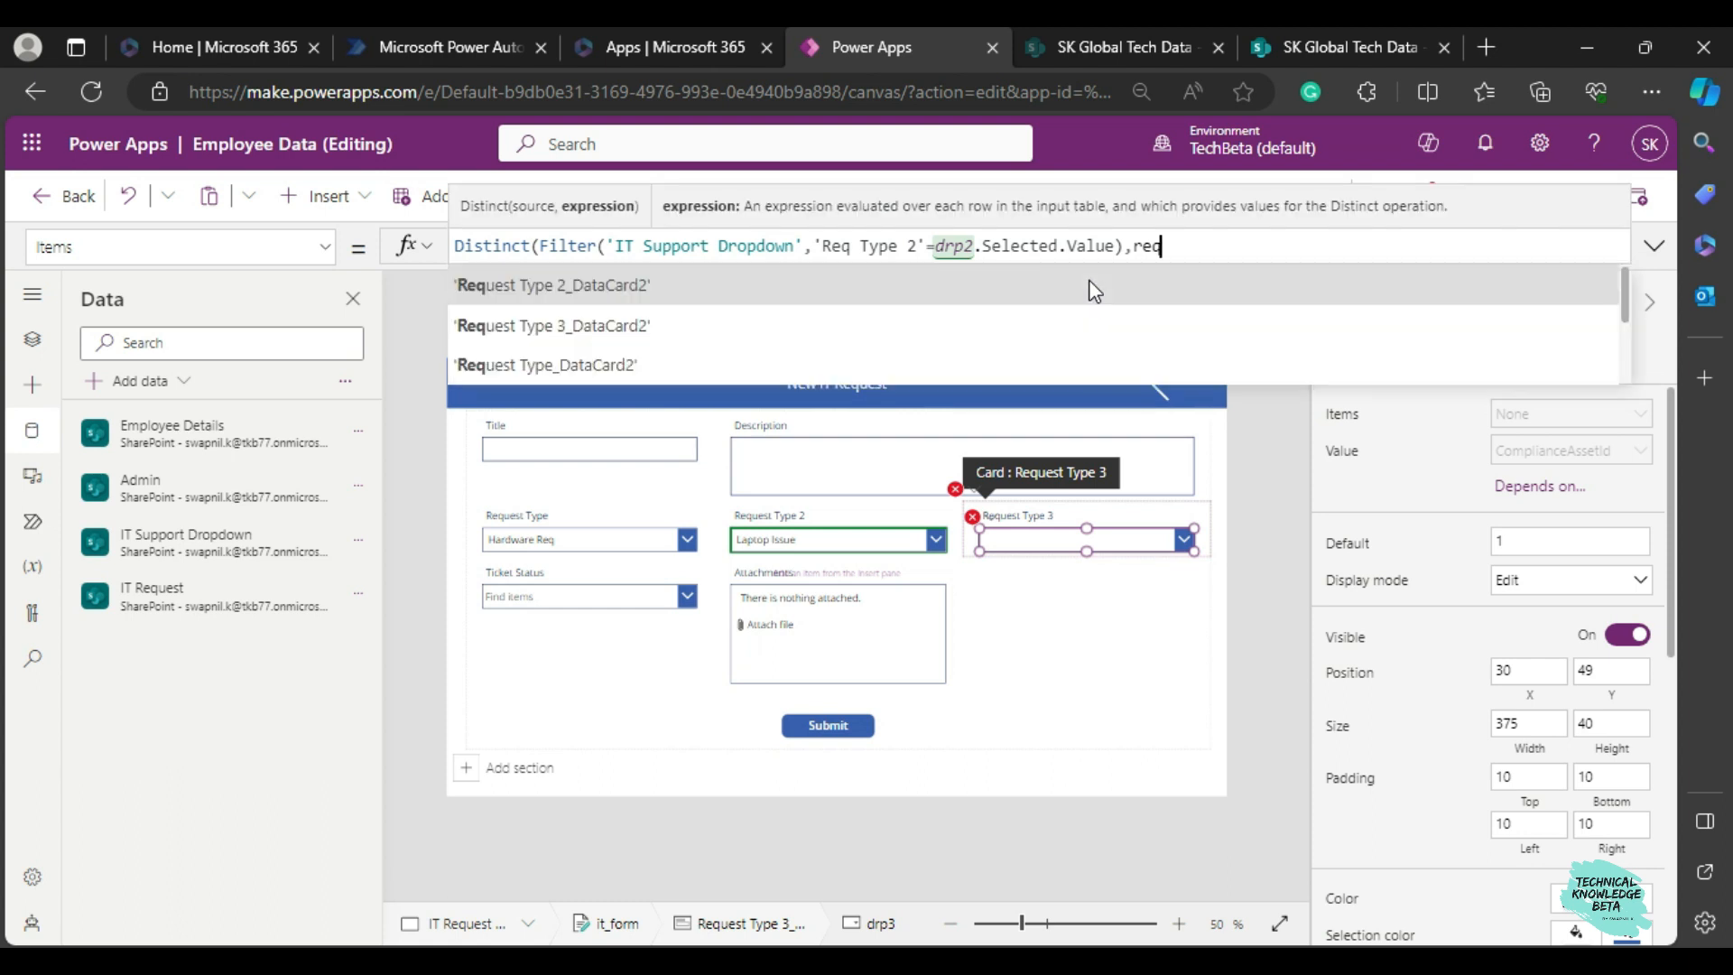
scroll(1094, 291, "down", 5)
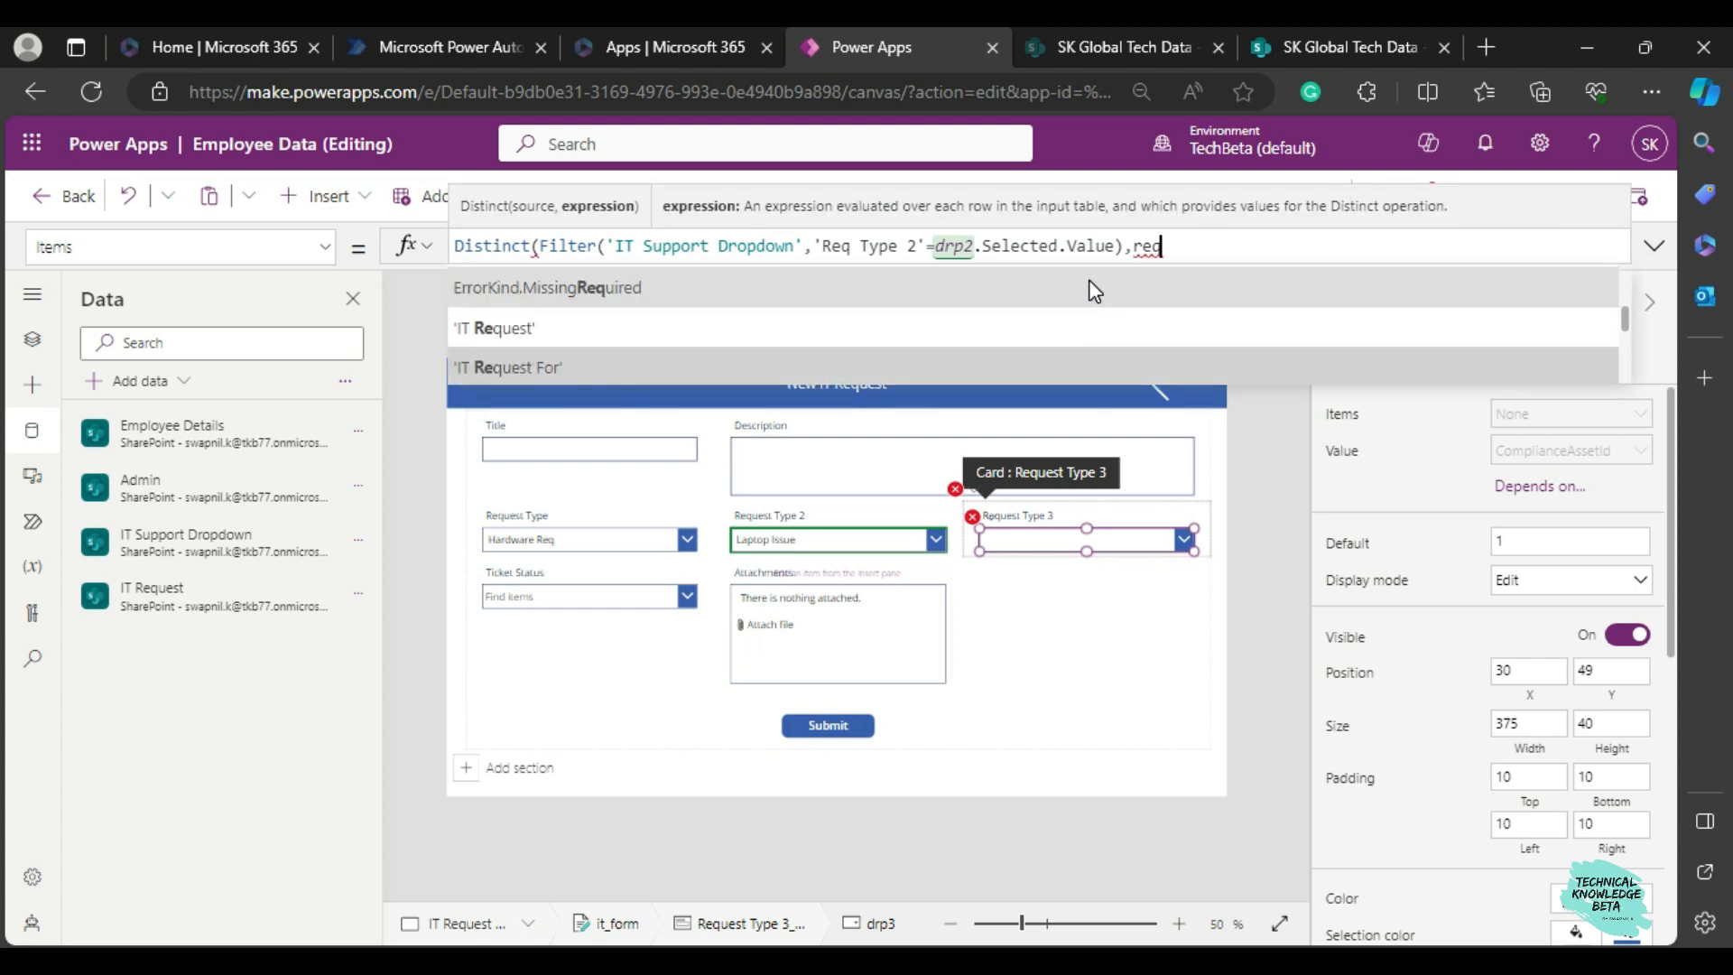
key("Up")
key("Return")
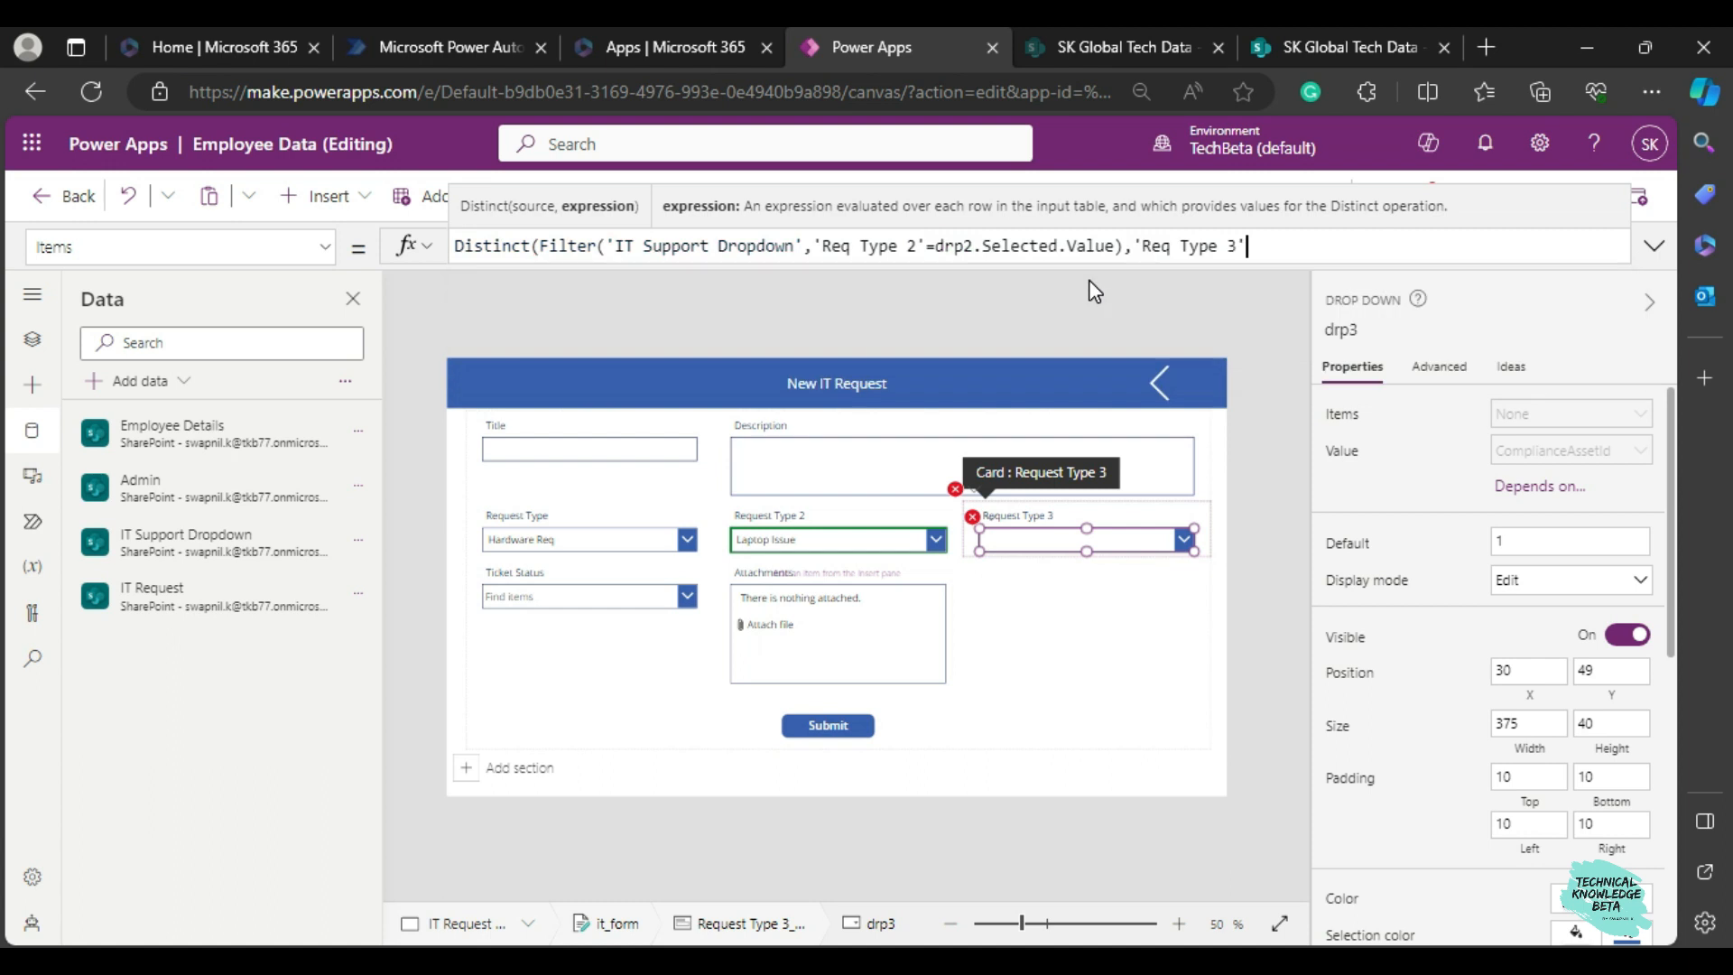
type(")")
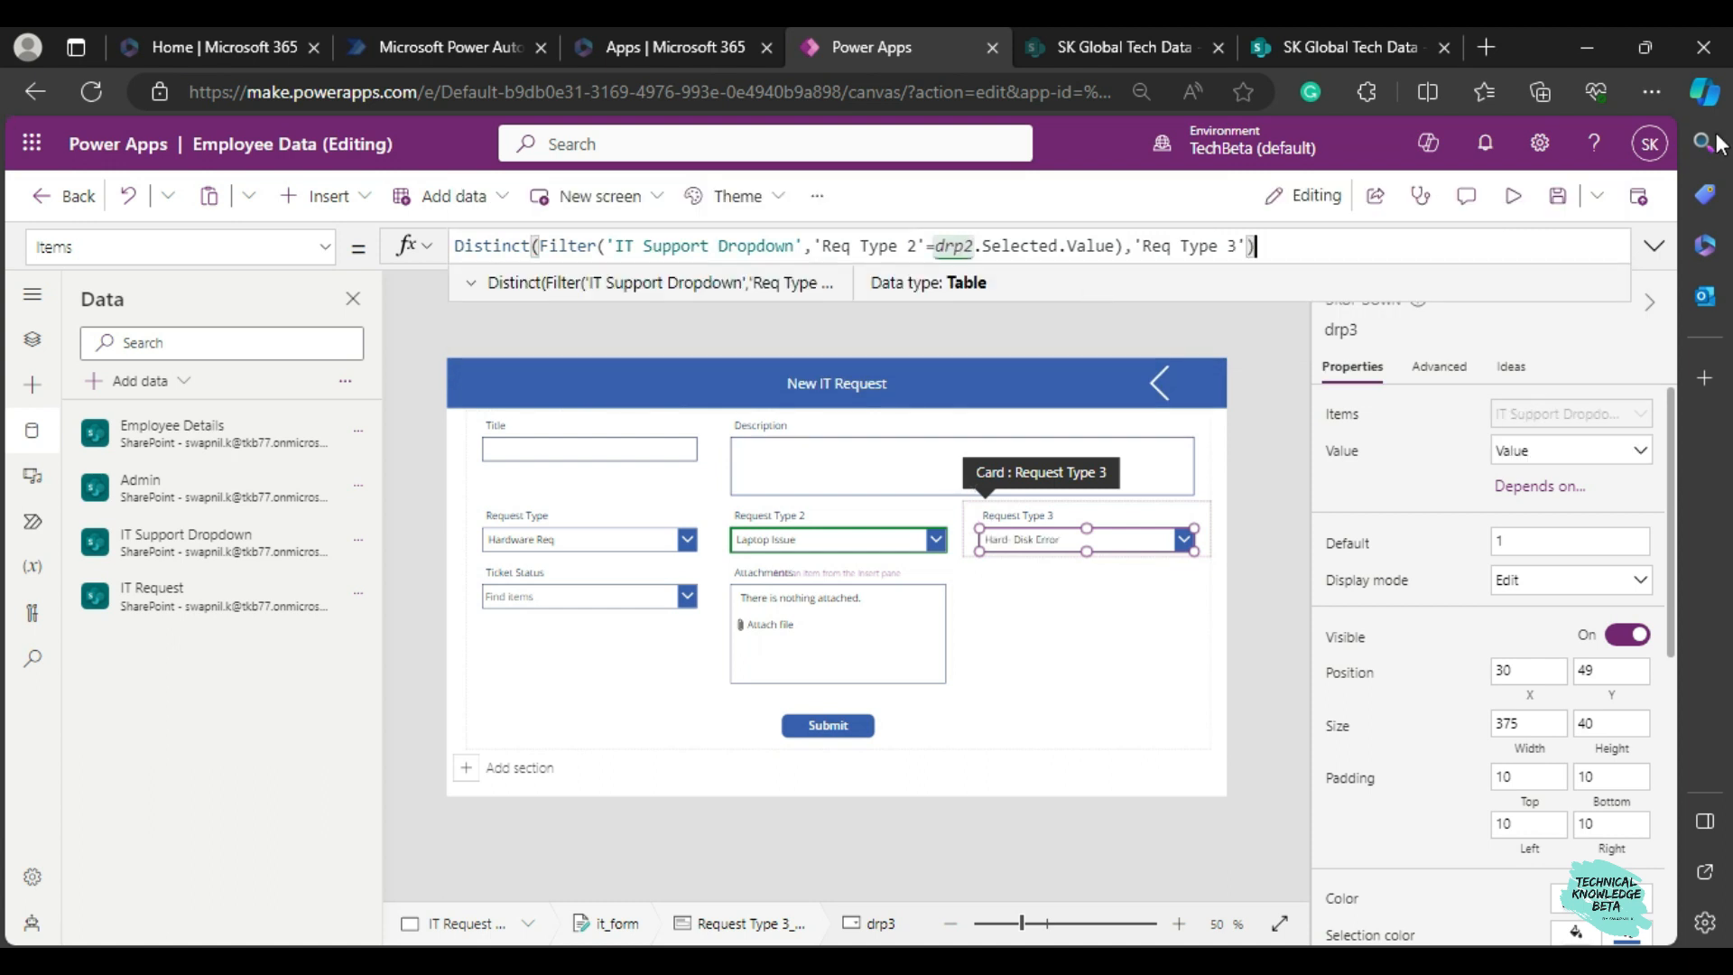
Preview the app with Software Req and AWS Issue selected, and compare the Request Type 3 options with the IT Support Dropdown list in SharePoint.
left_click(1516, 196)
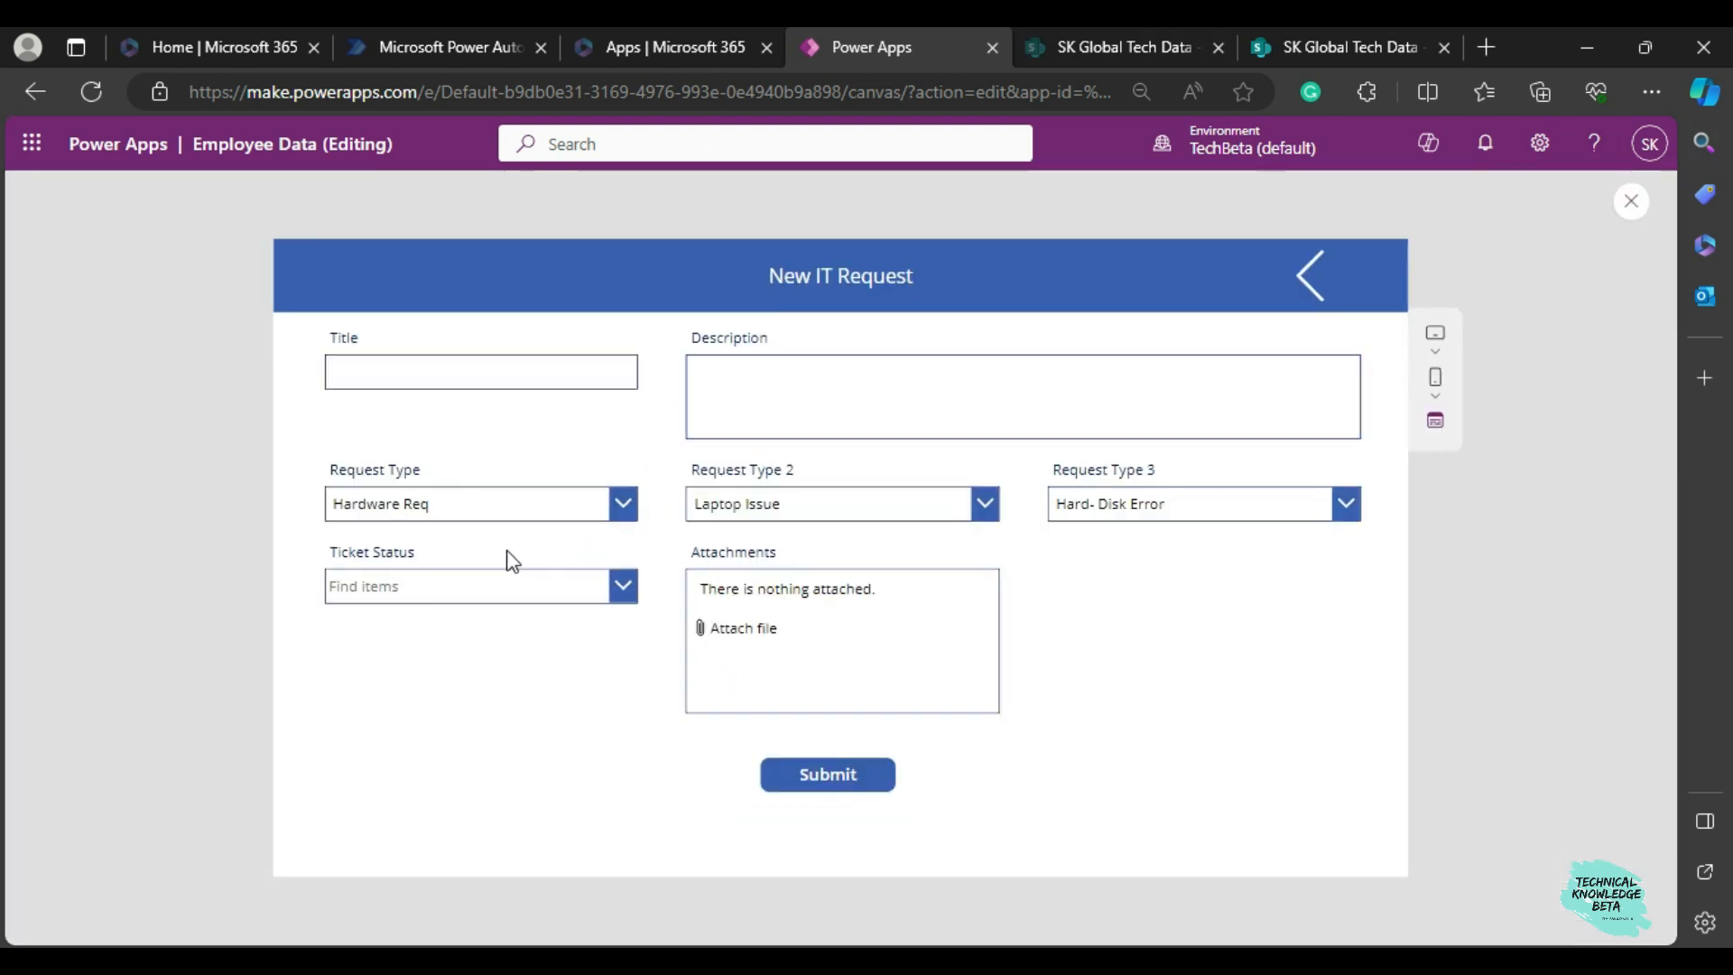
left_click(451, 507)
left_click(456, 578)
left_click(760, 504)
left_click(773, 540)
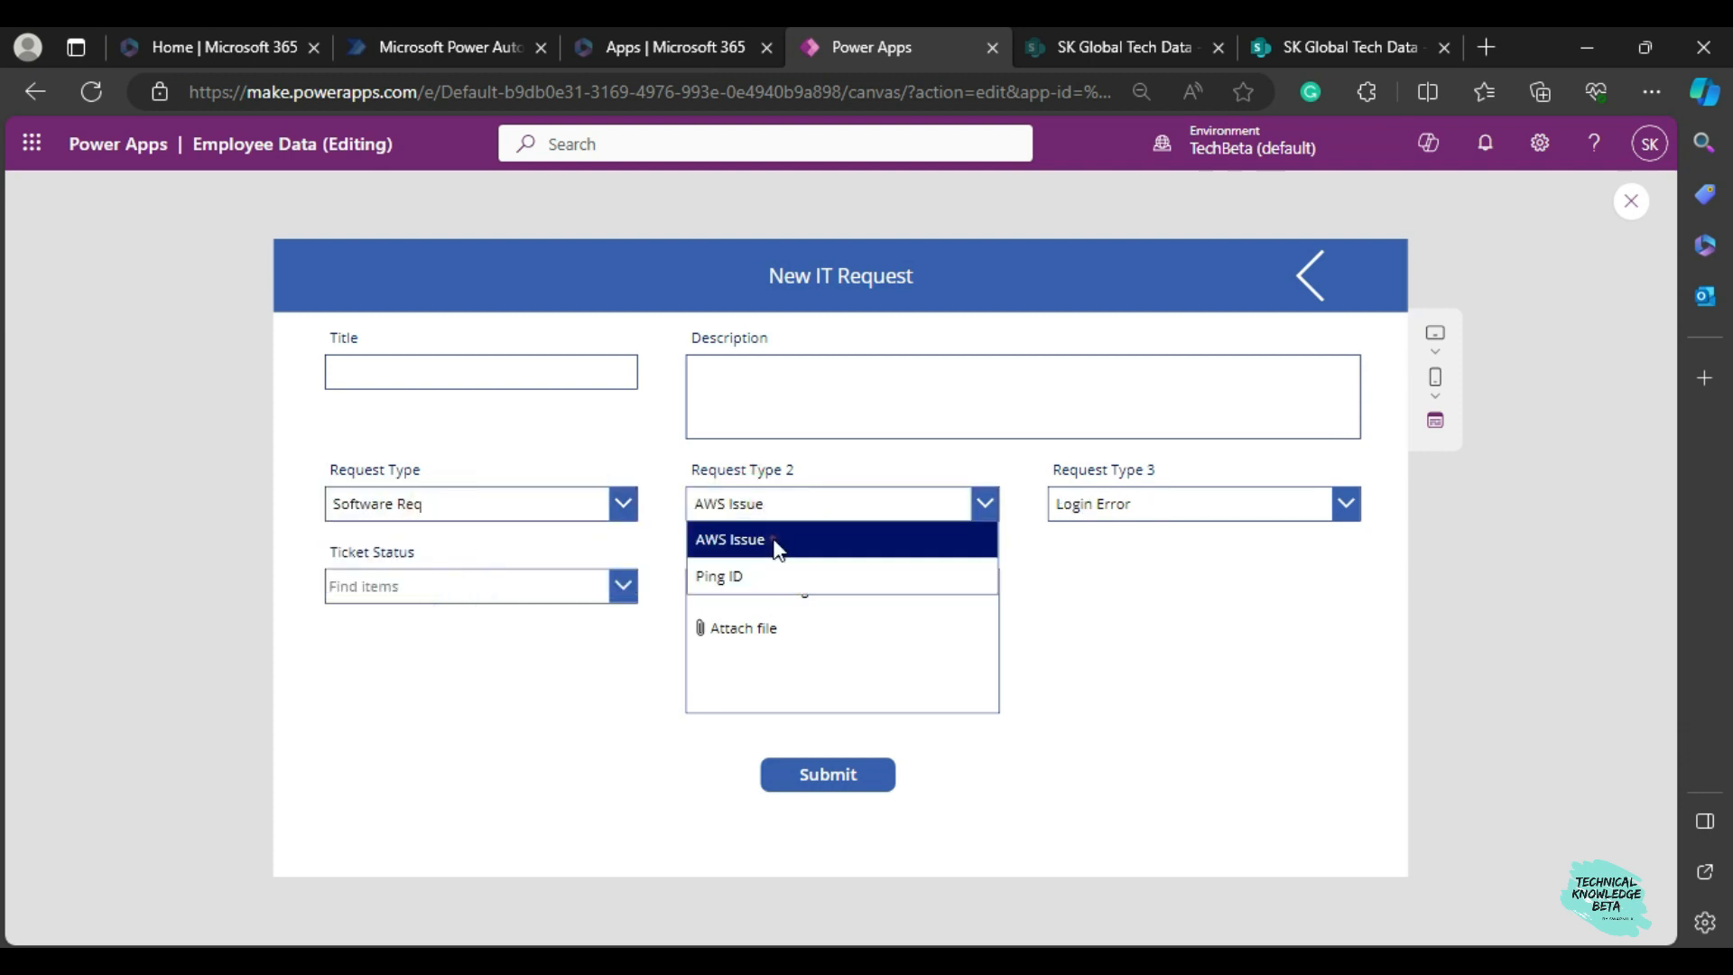
left_click(1116, 507)
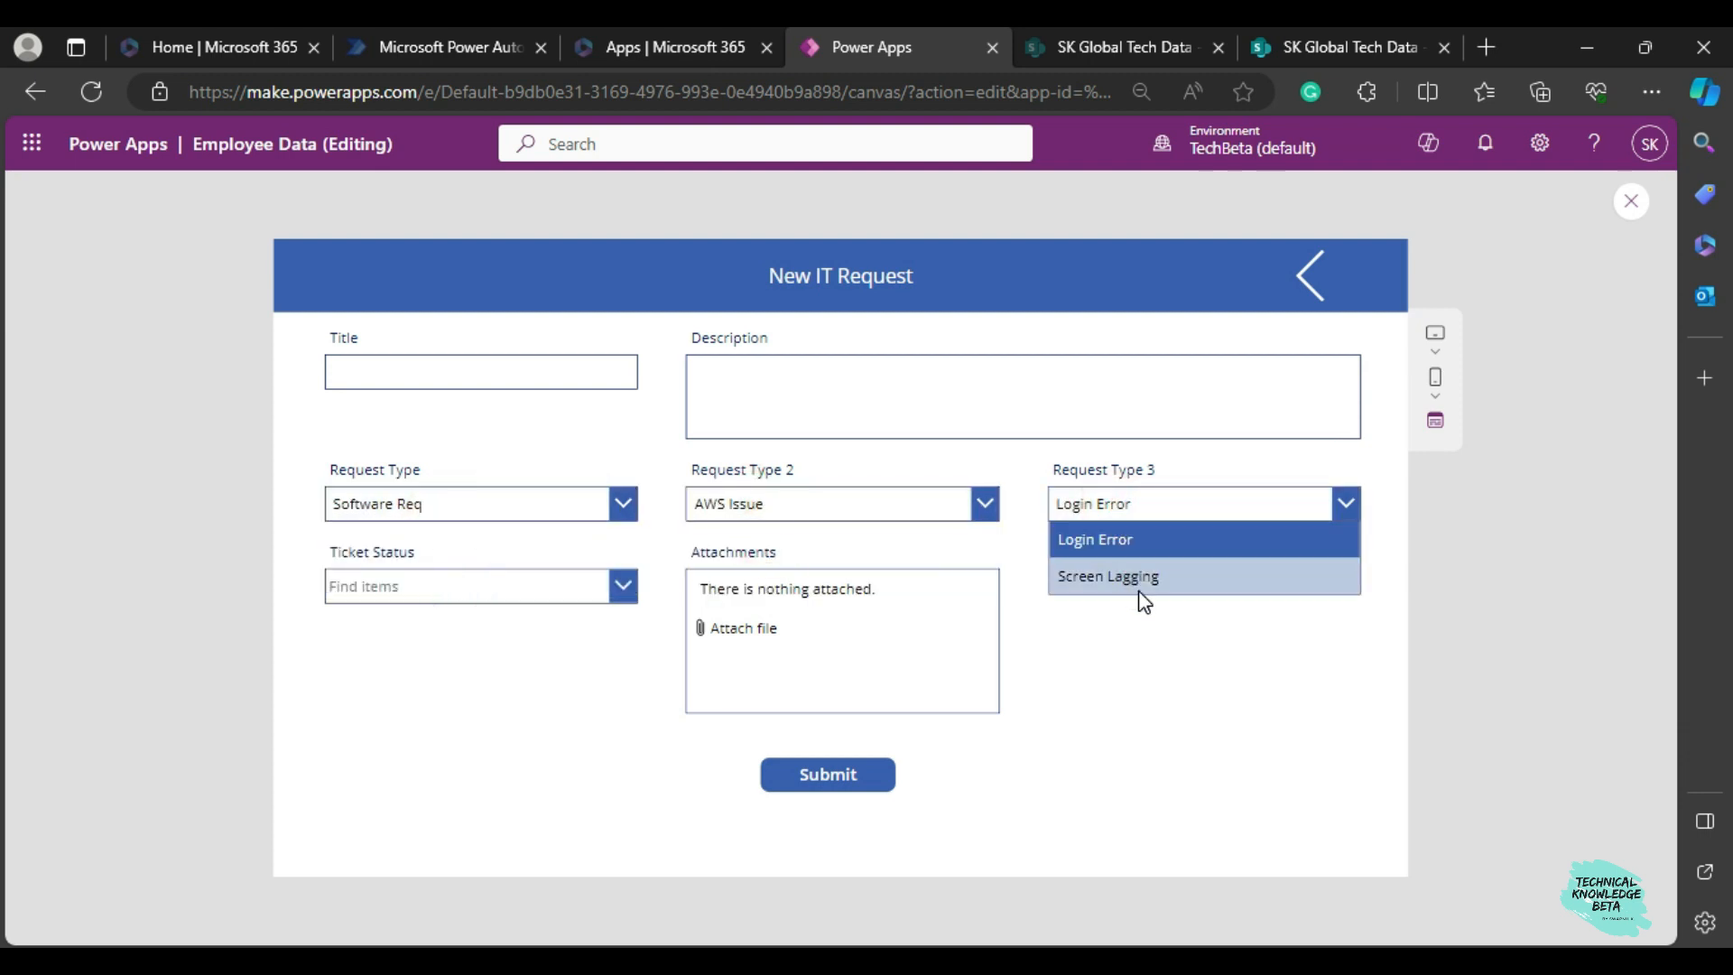
left_click(1282, 51)
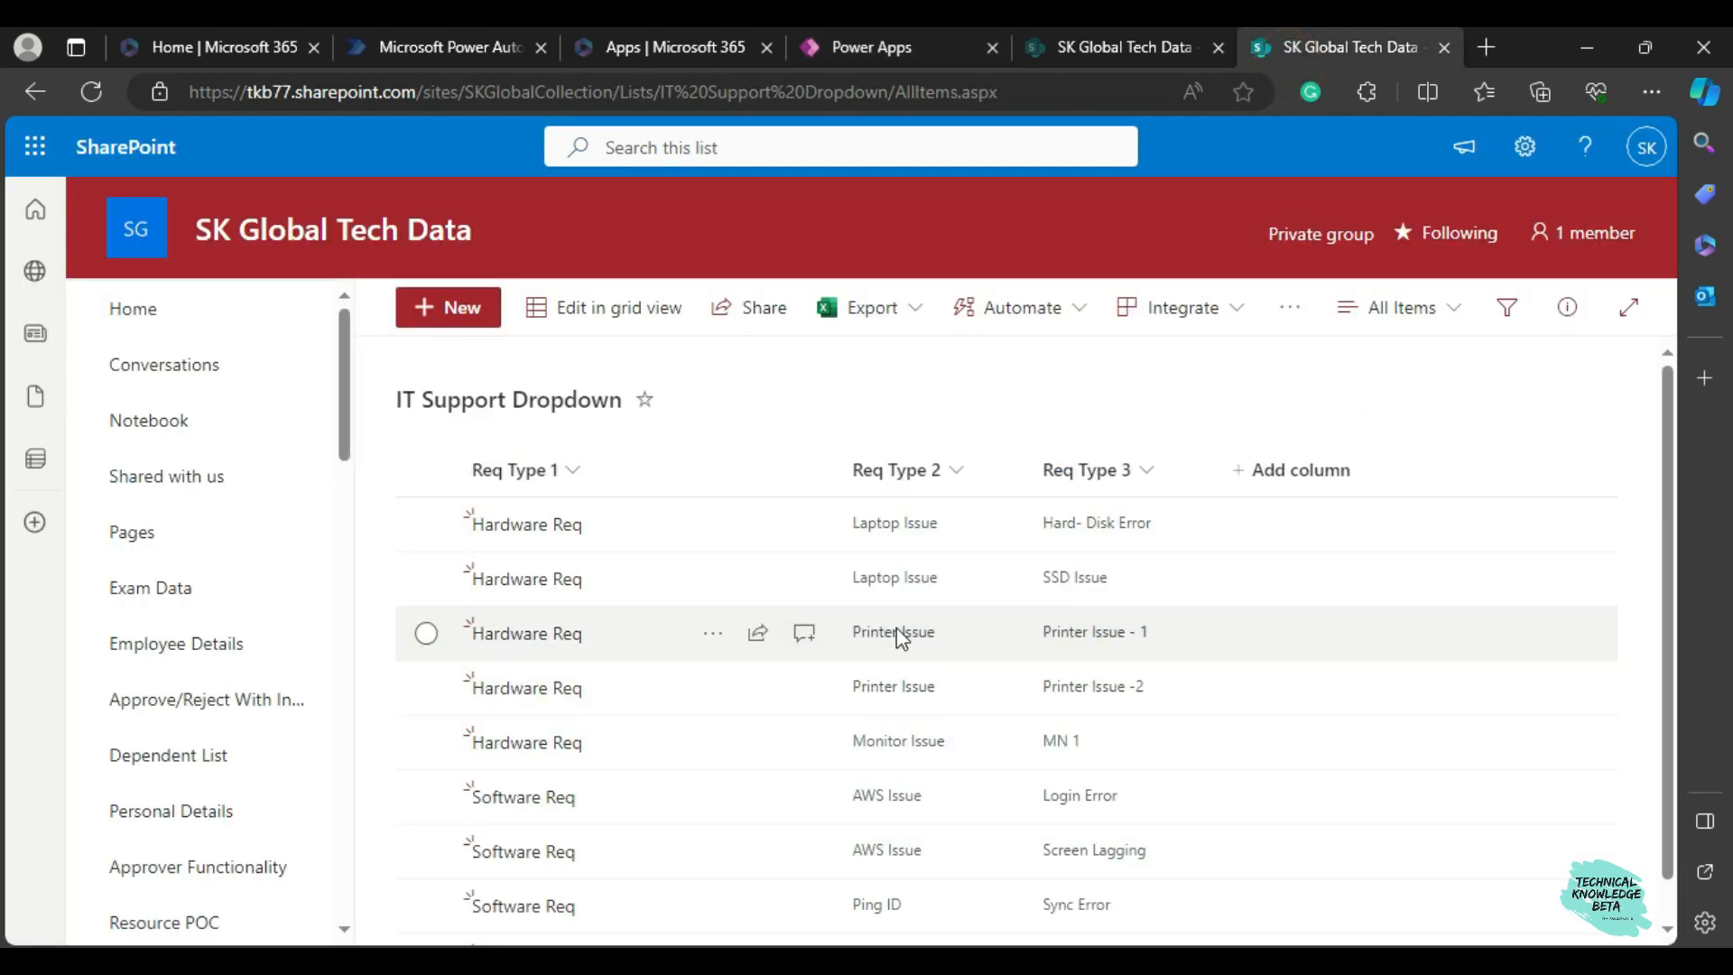
scroll(926, 740, "down", 1)
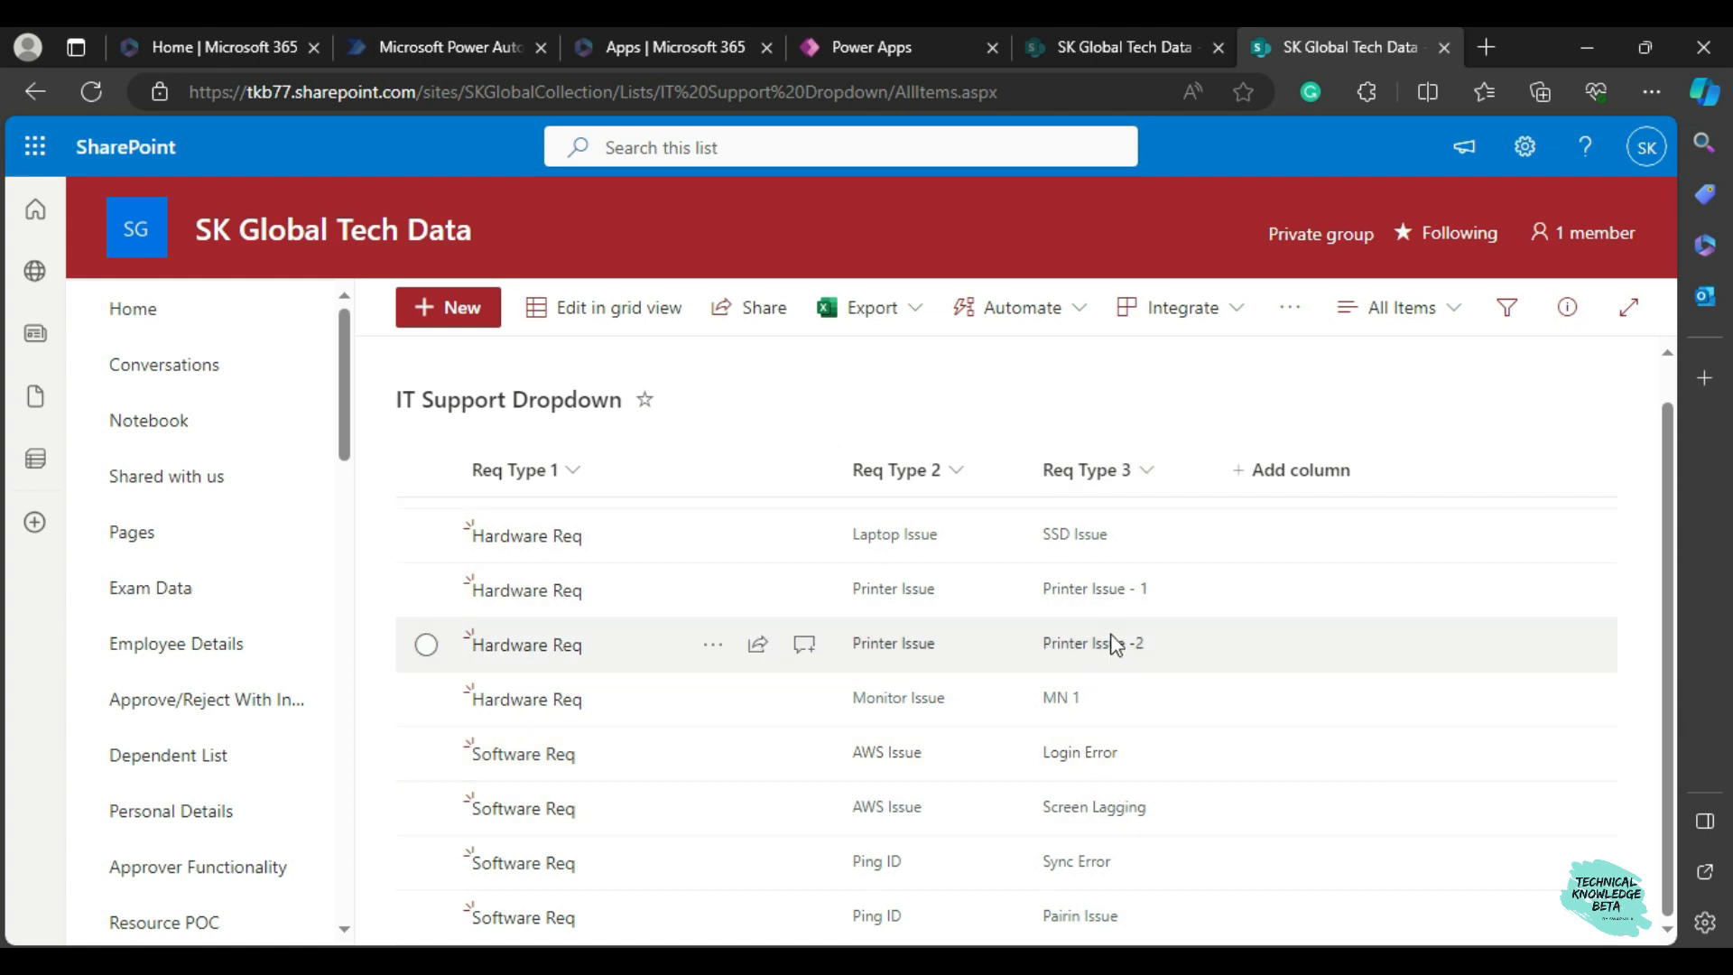
Return to the Power Apps preview, test Ping ID, and check the Request Type 3 options for Hardware Req with Printer Issue.
left_click(856, 52)
left_click(855, 506)
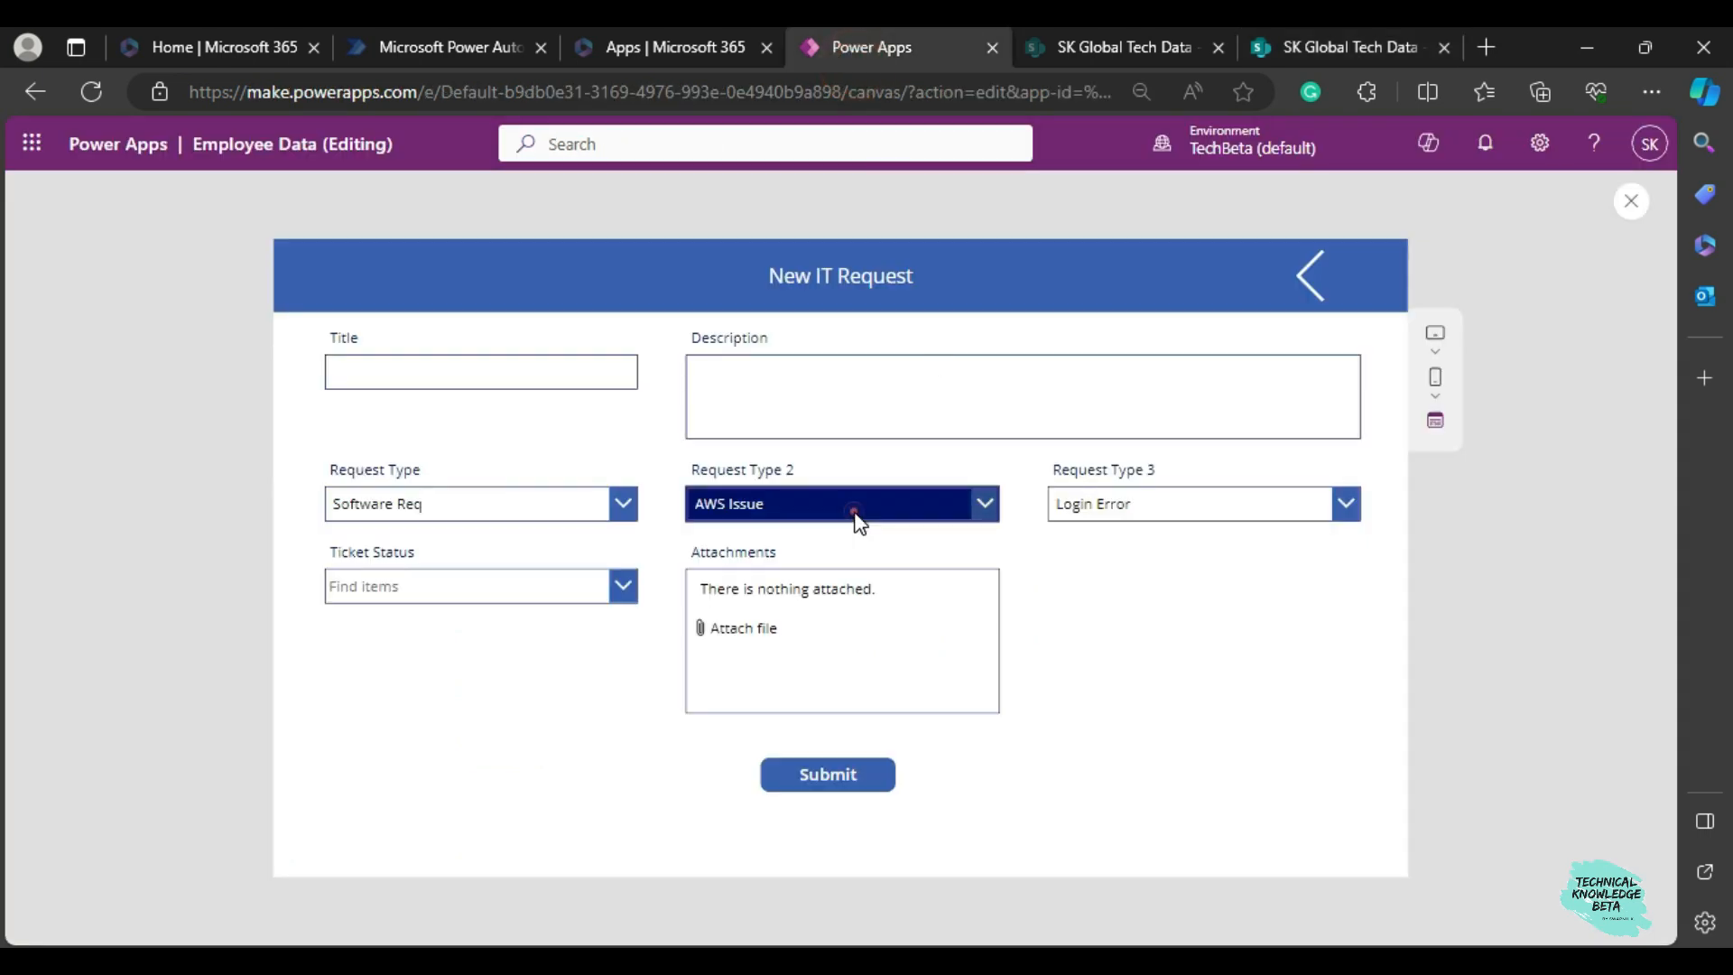
left_click(777, 577)
left_click(561, 506)
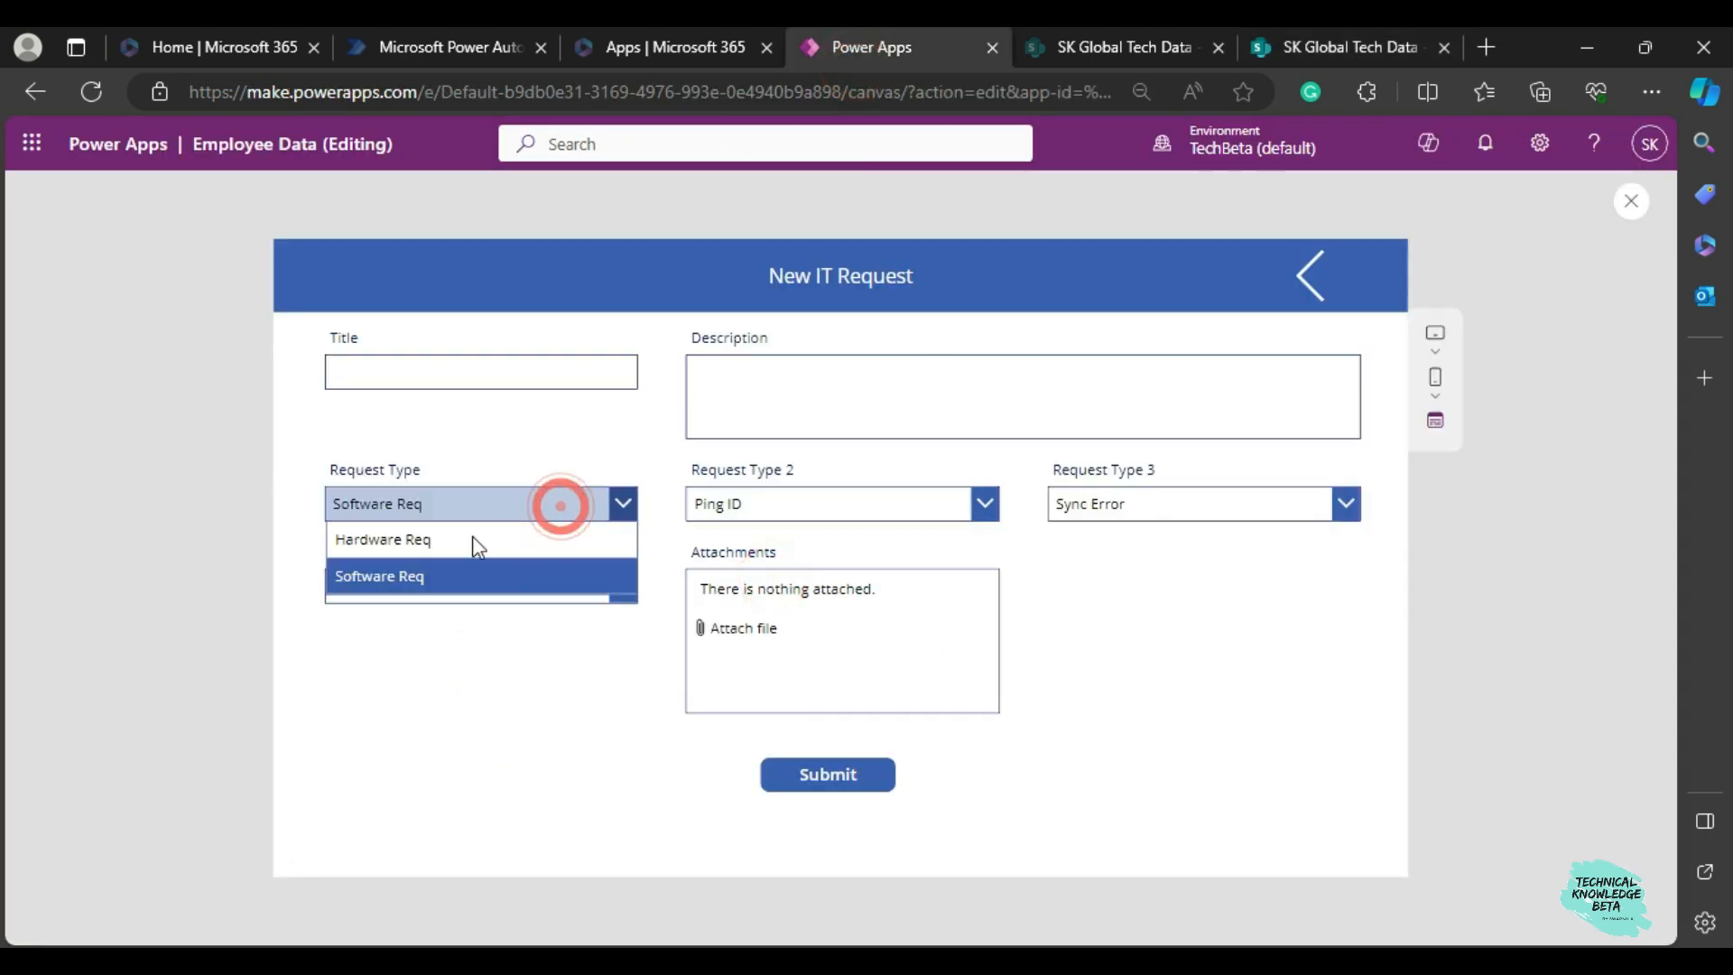
left_click(458, 542)
left_click(794, 503)
left_click(773, 579)
left_click(1069, 506)
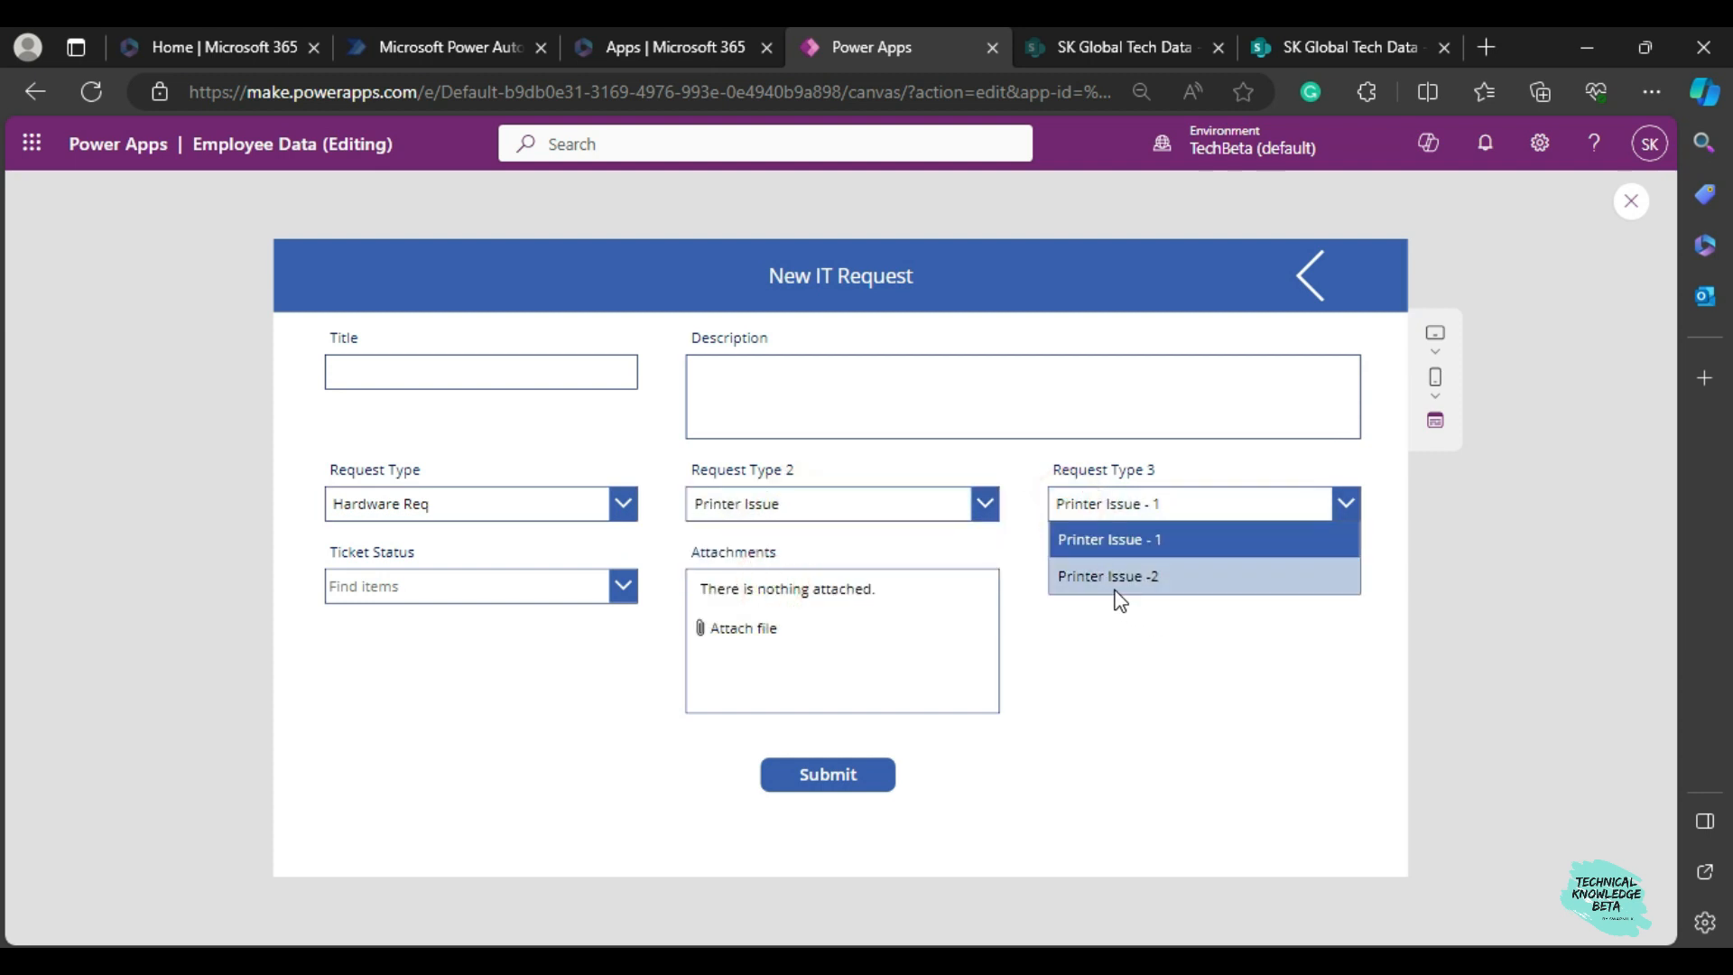
left_click(1302, 704)
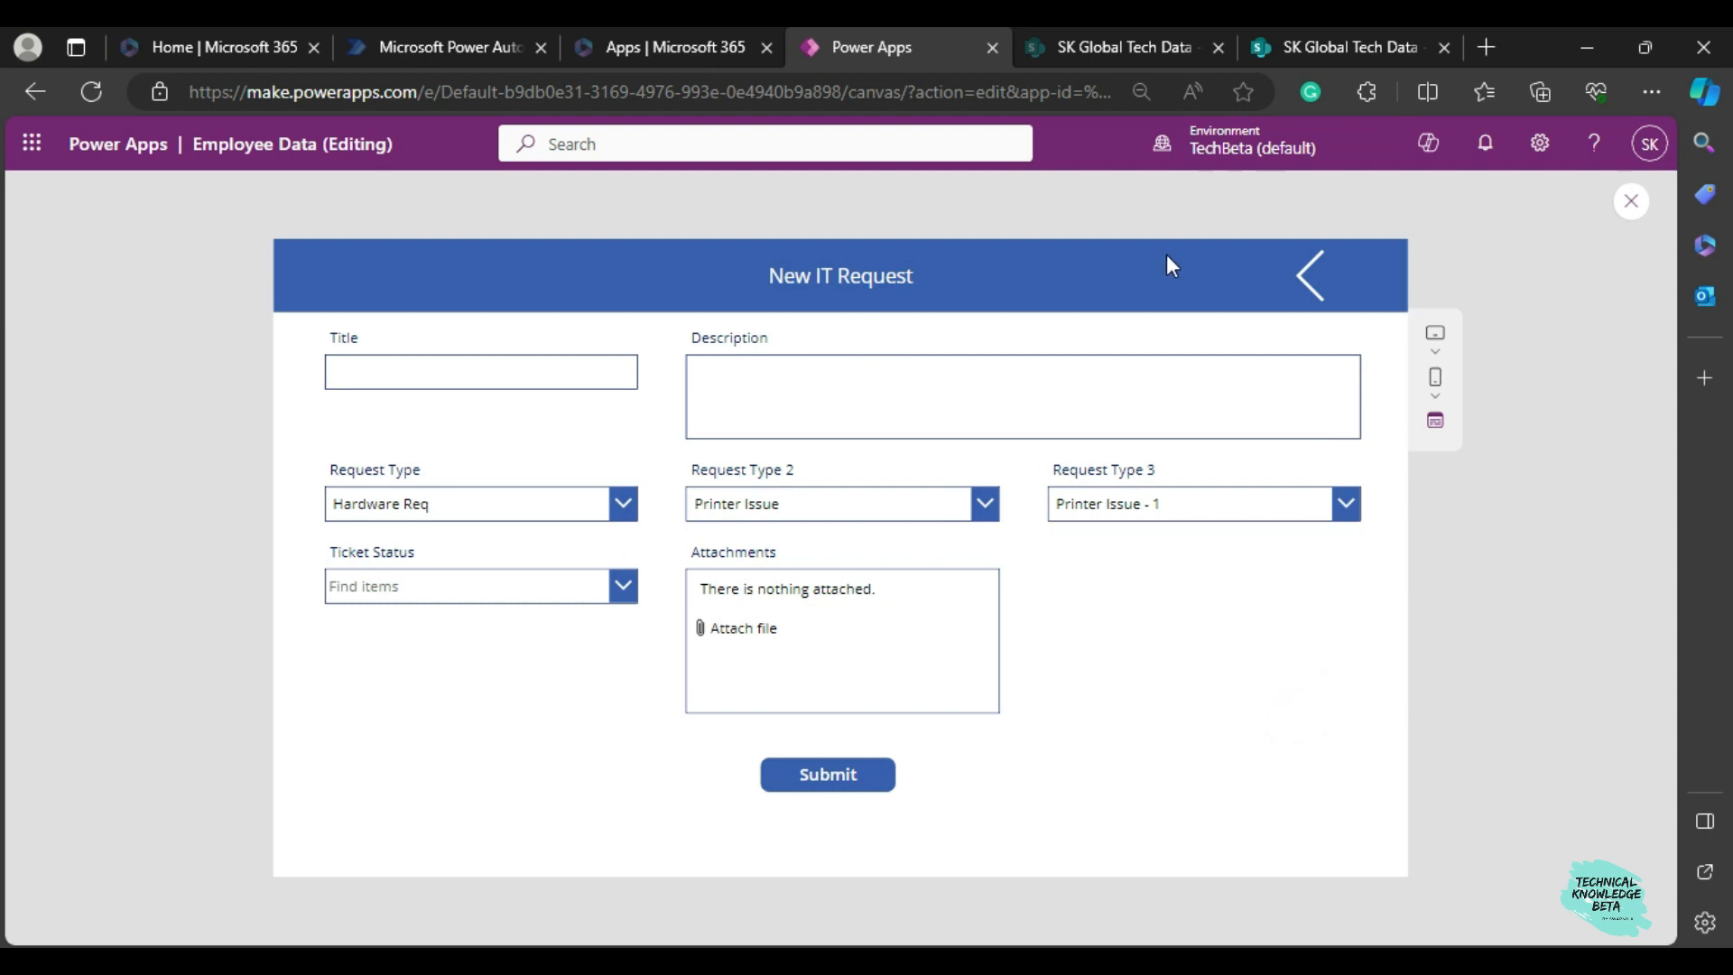
Leave the New IT Request form for the gallery and home screens, reopen it, and test the dropdowns with Request Type set to Software Req.
left_click(1288, 290)
left_click(1316, 275)
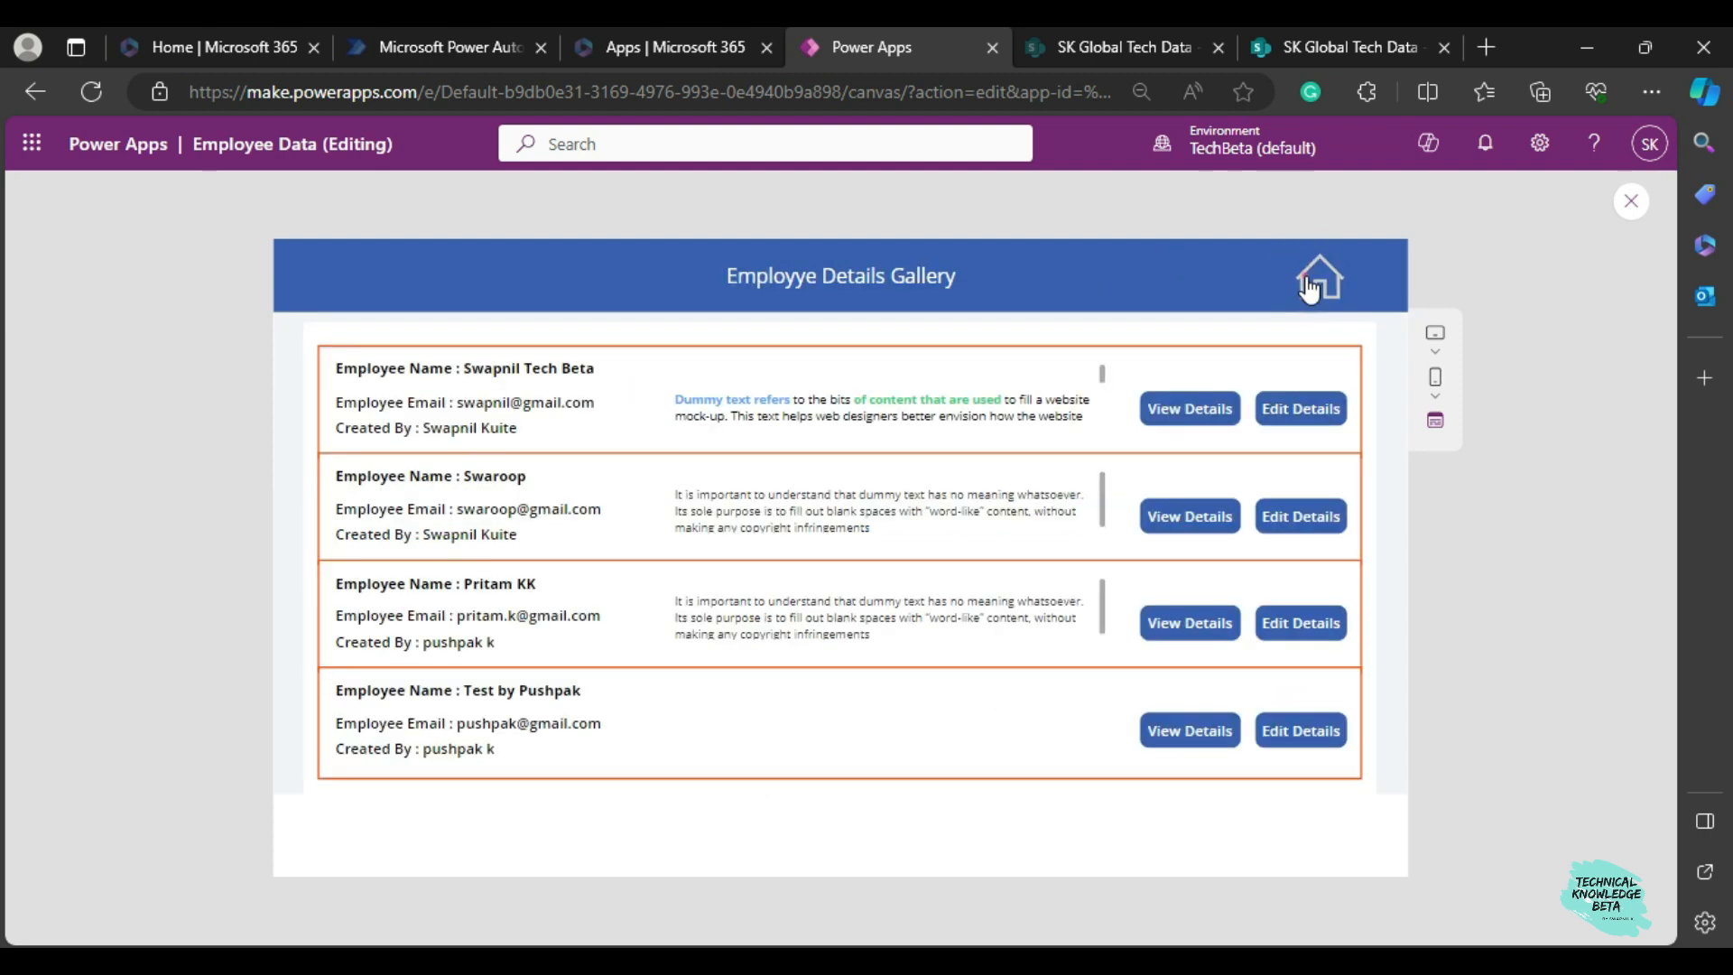
left_click(386, 301)
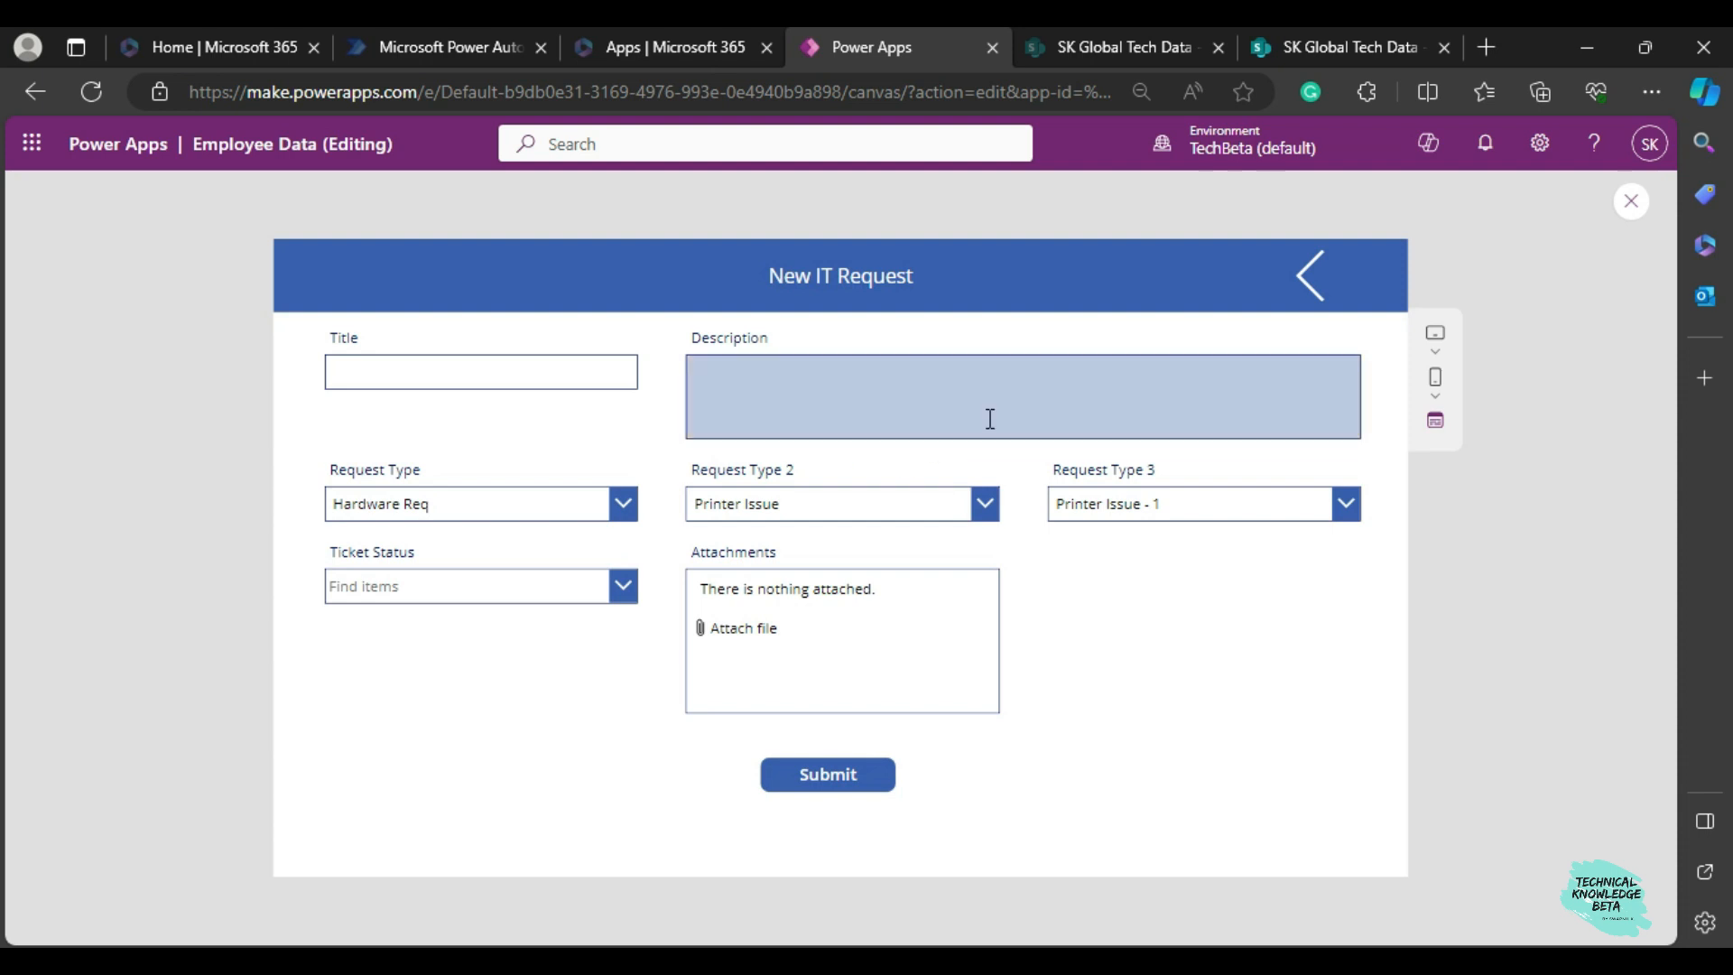
left_click(539, 503)
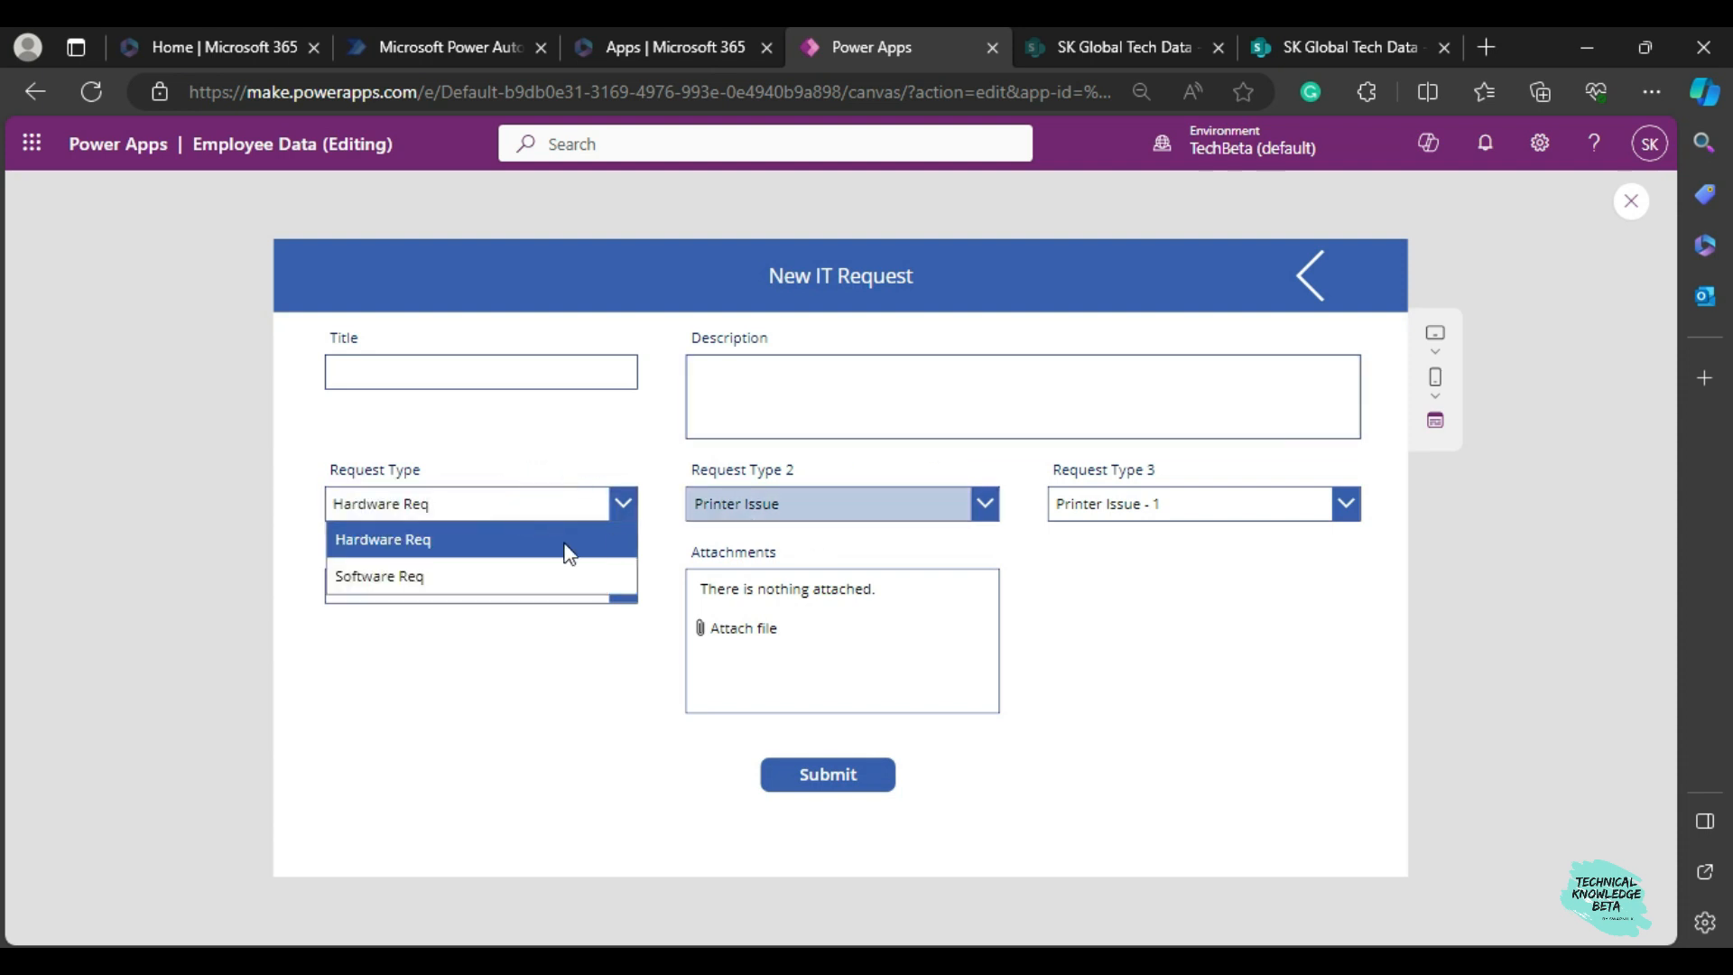
left_click(1146, 540)
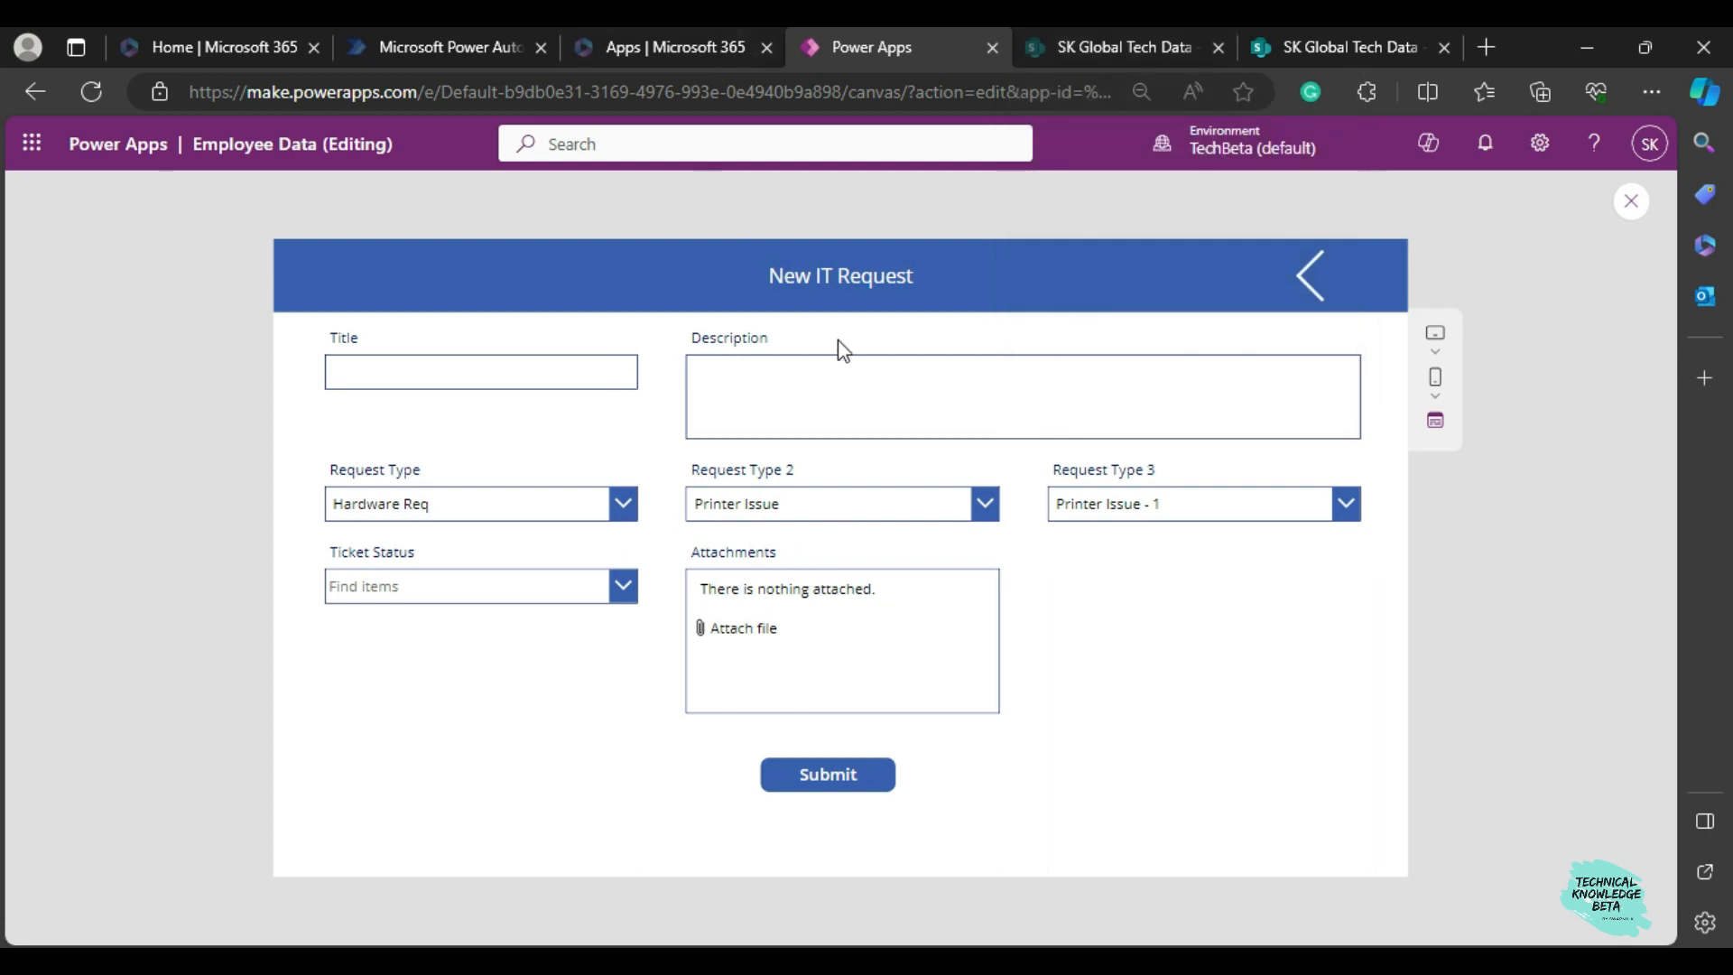
left_click(467, 511)
left_click(446, 579)
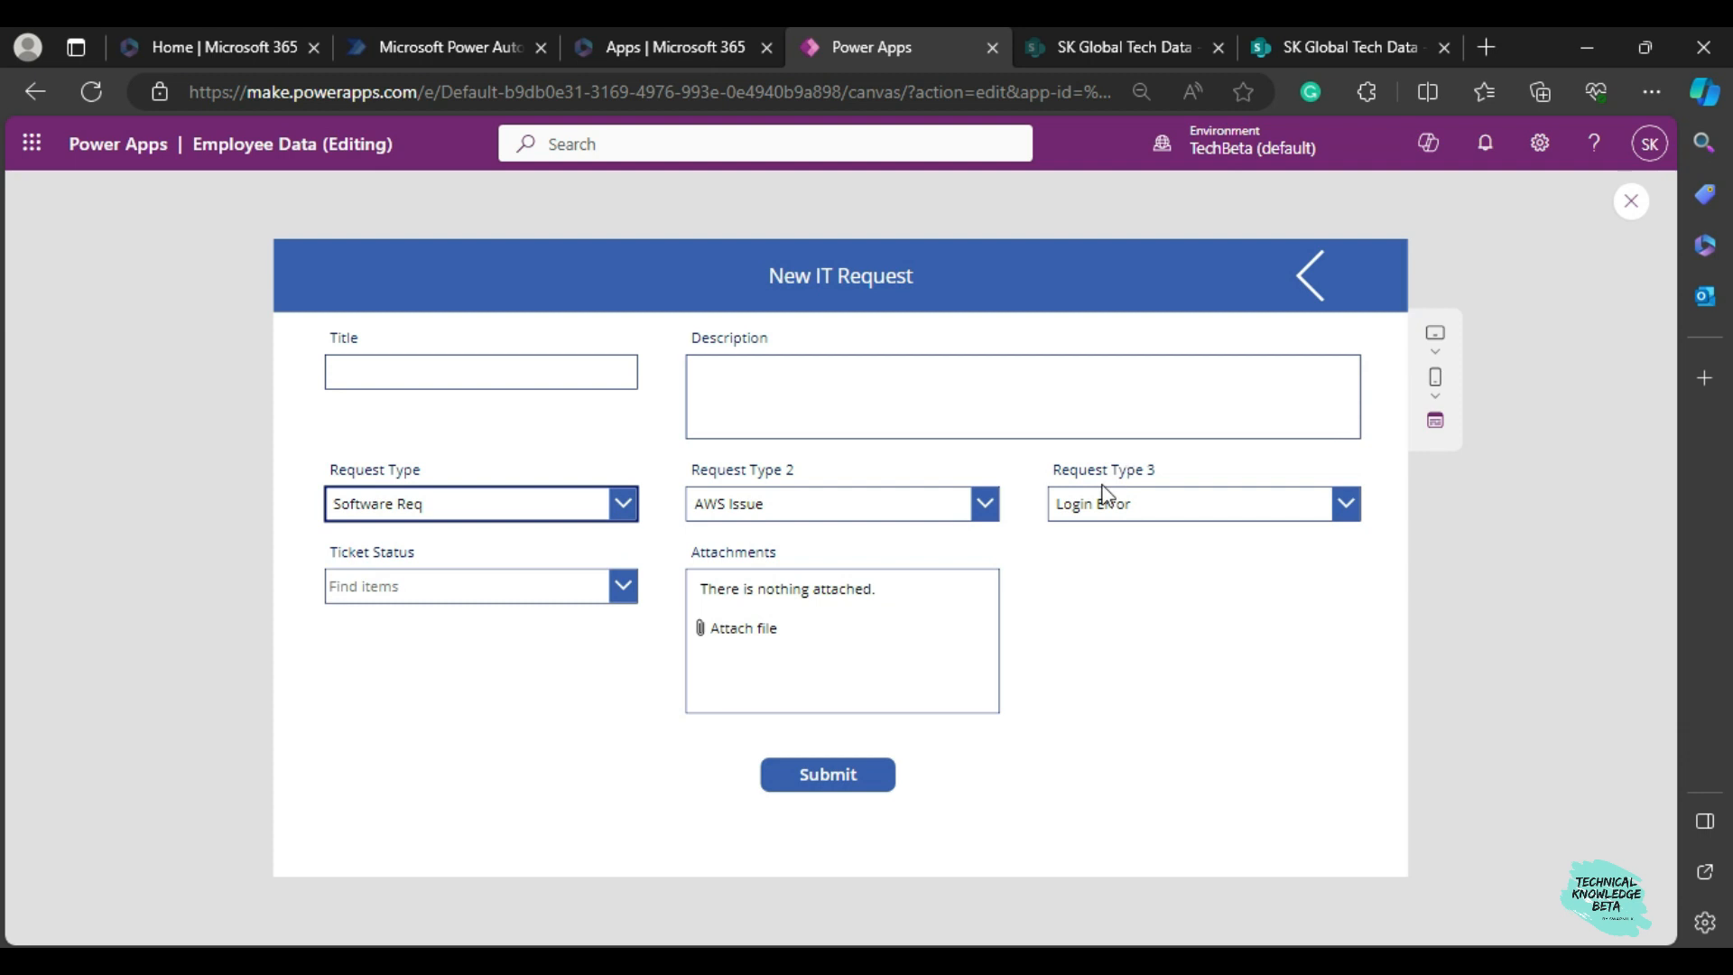
Exit the preview and set the Request Type 2 dropdown's AllowEmptySelection property to true.
left_click(1631, 201)
left_click(872, 540)
left_click(871, 540)
left_click(1438, 370)
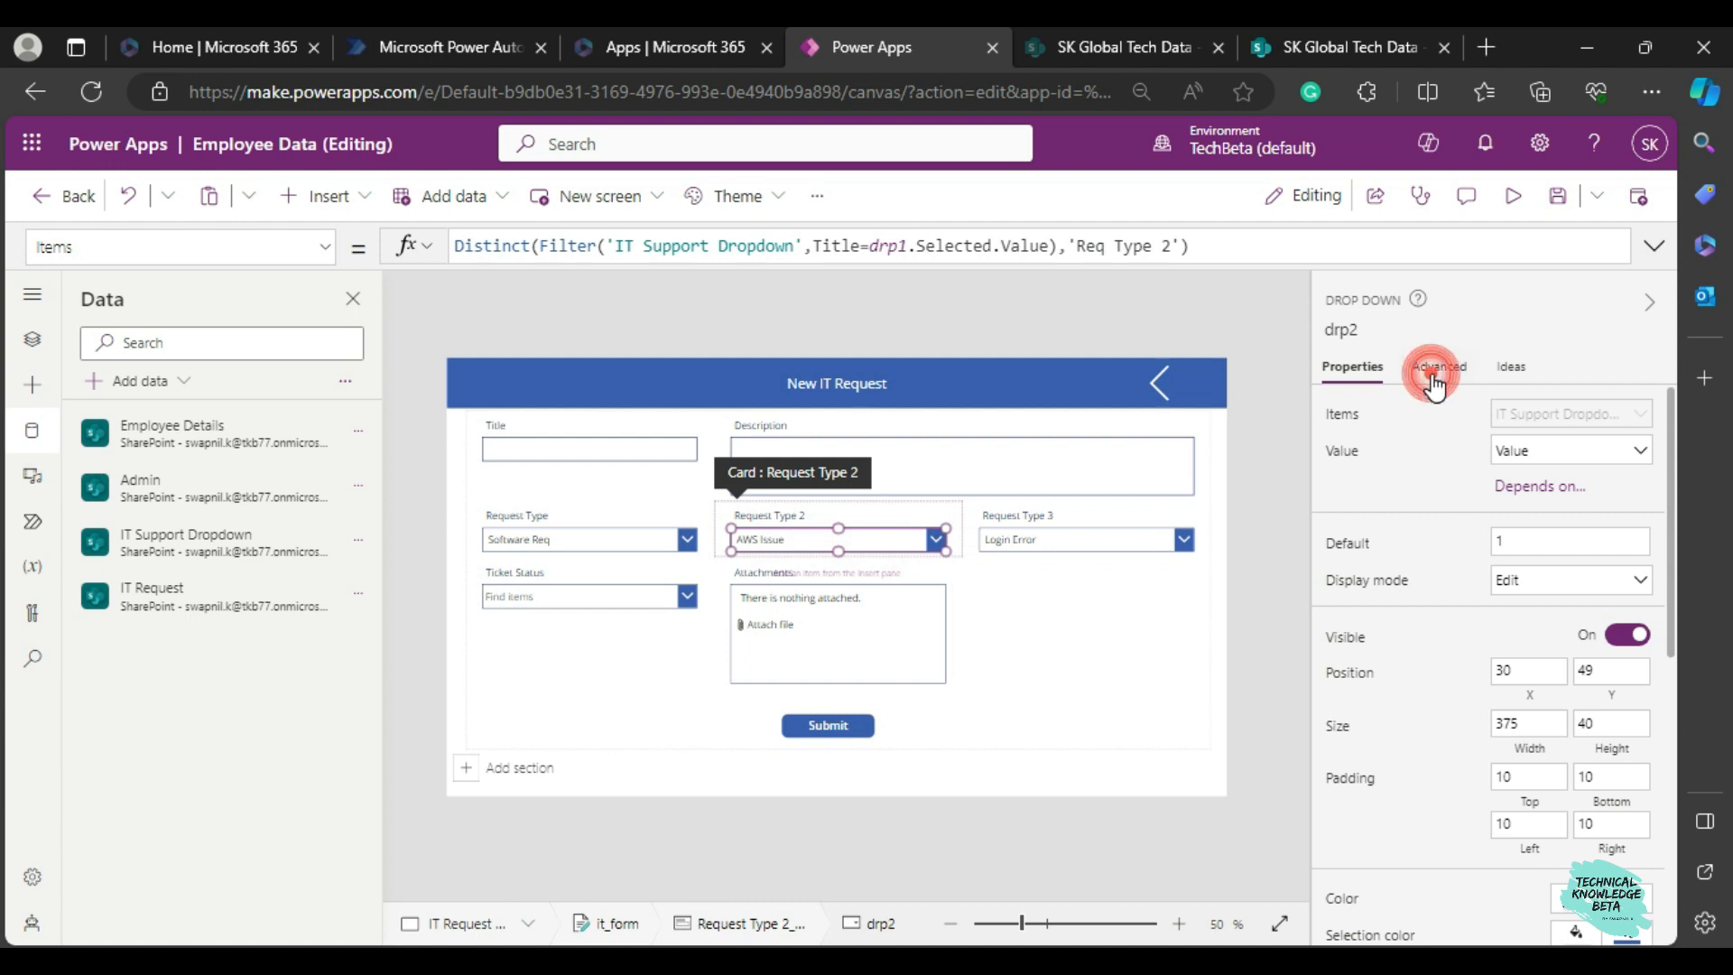
left_click(1396, 424)
type("allow")
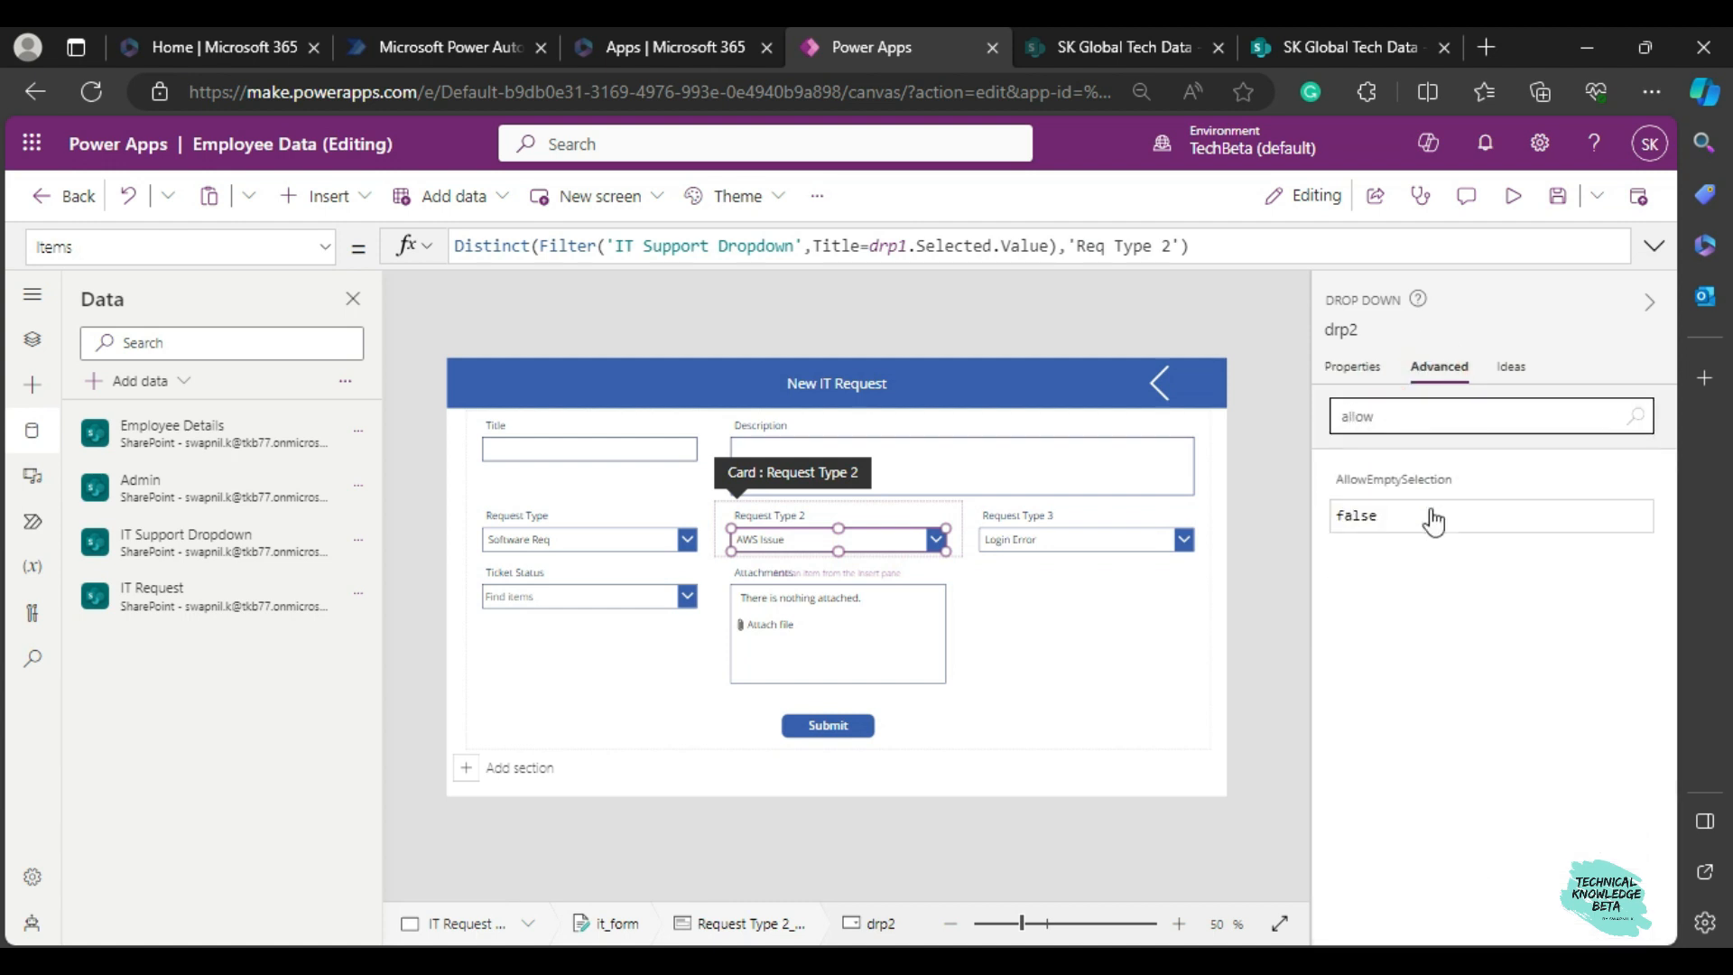
left_click(1385, 515)
double_click(1404, 516)
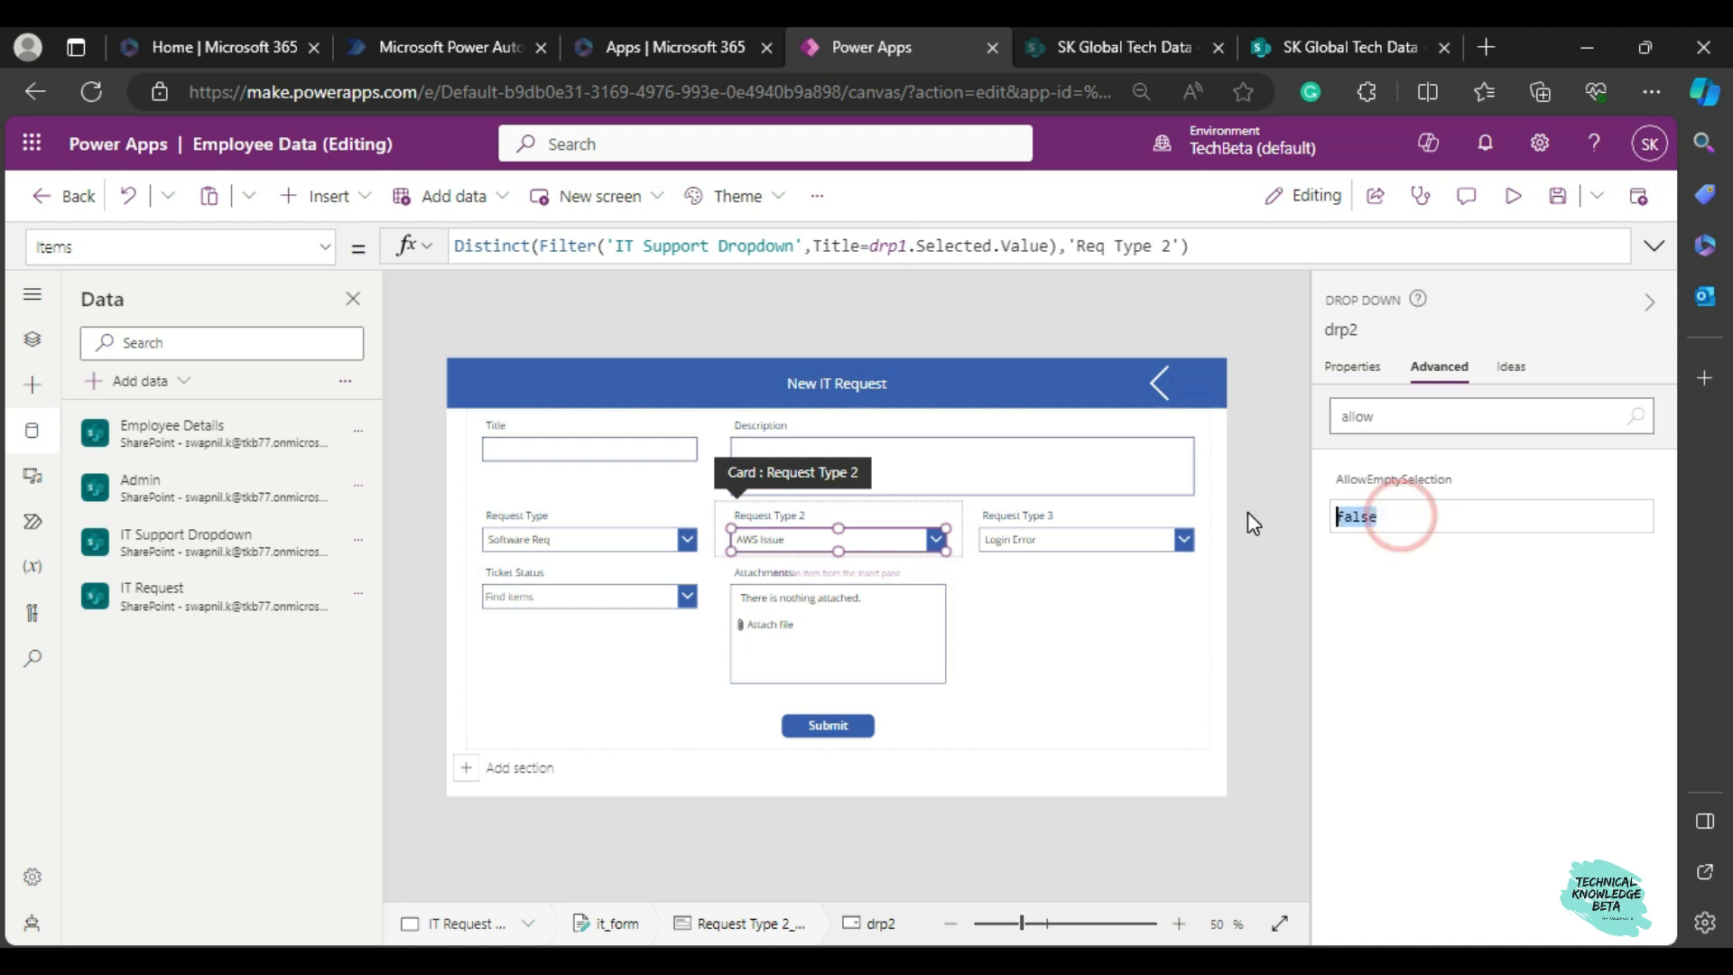
key("BackSpace")
type("true")
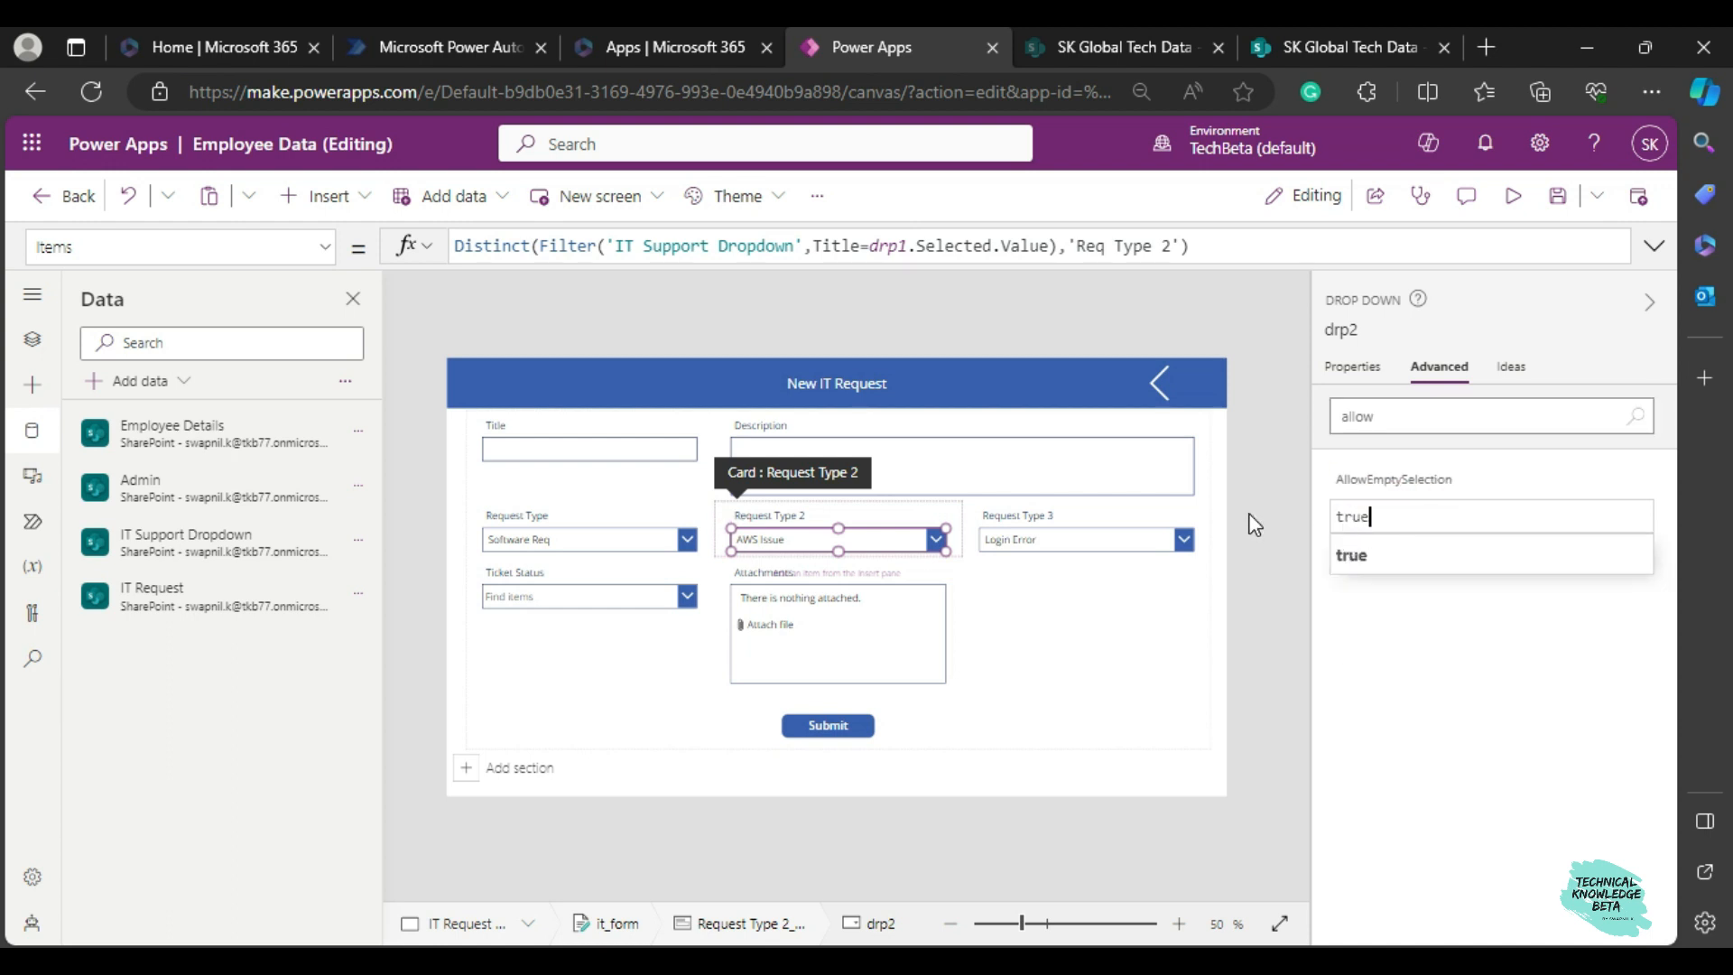
left_click(1360, 556)
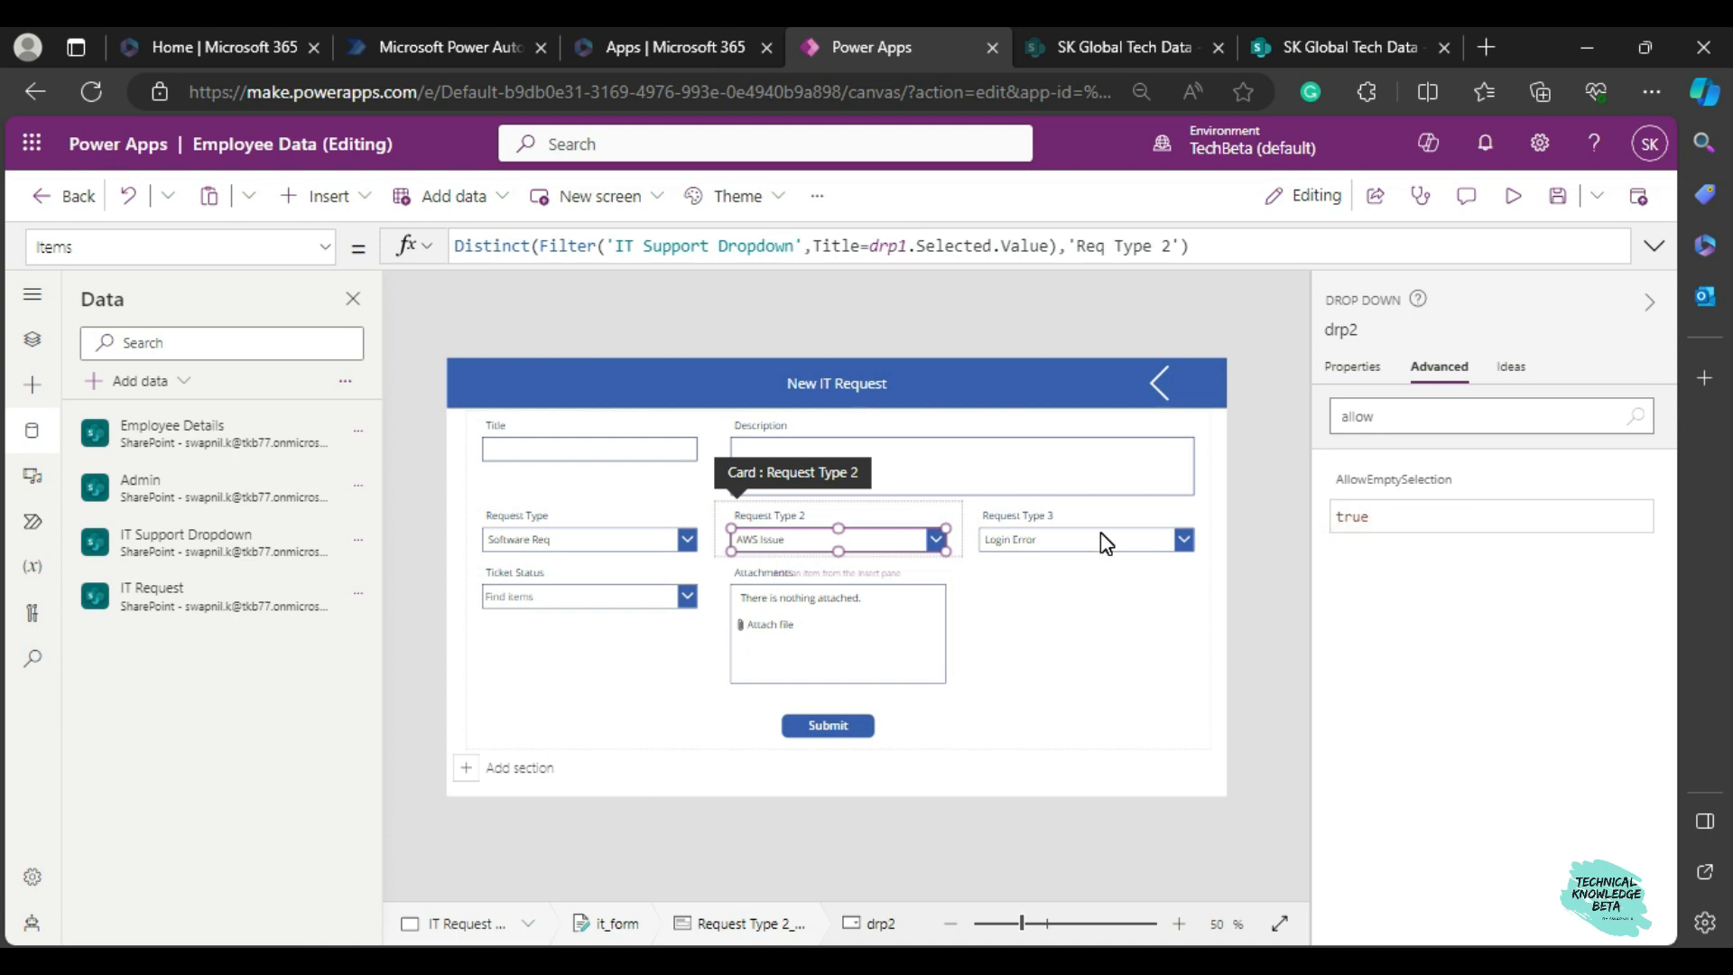
Set the Request Type 3 dropdown's AllowEmptySelection property to true.
left_click(1085, 539)
left_click(1086, 539)
left_click(1390, 424)
type("allow")
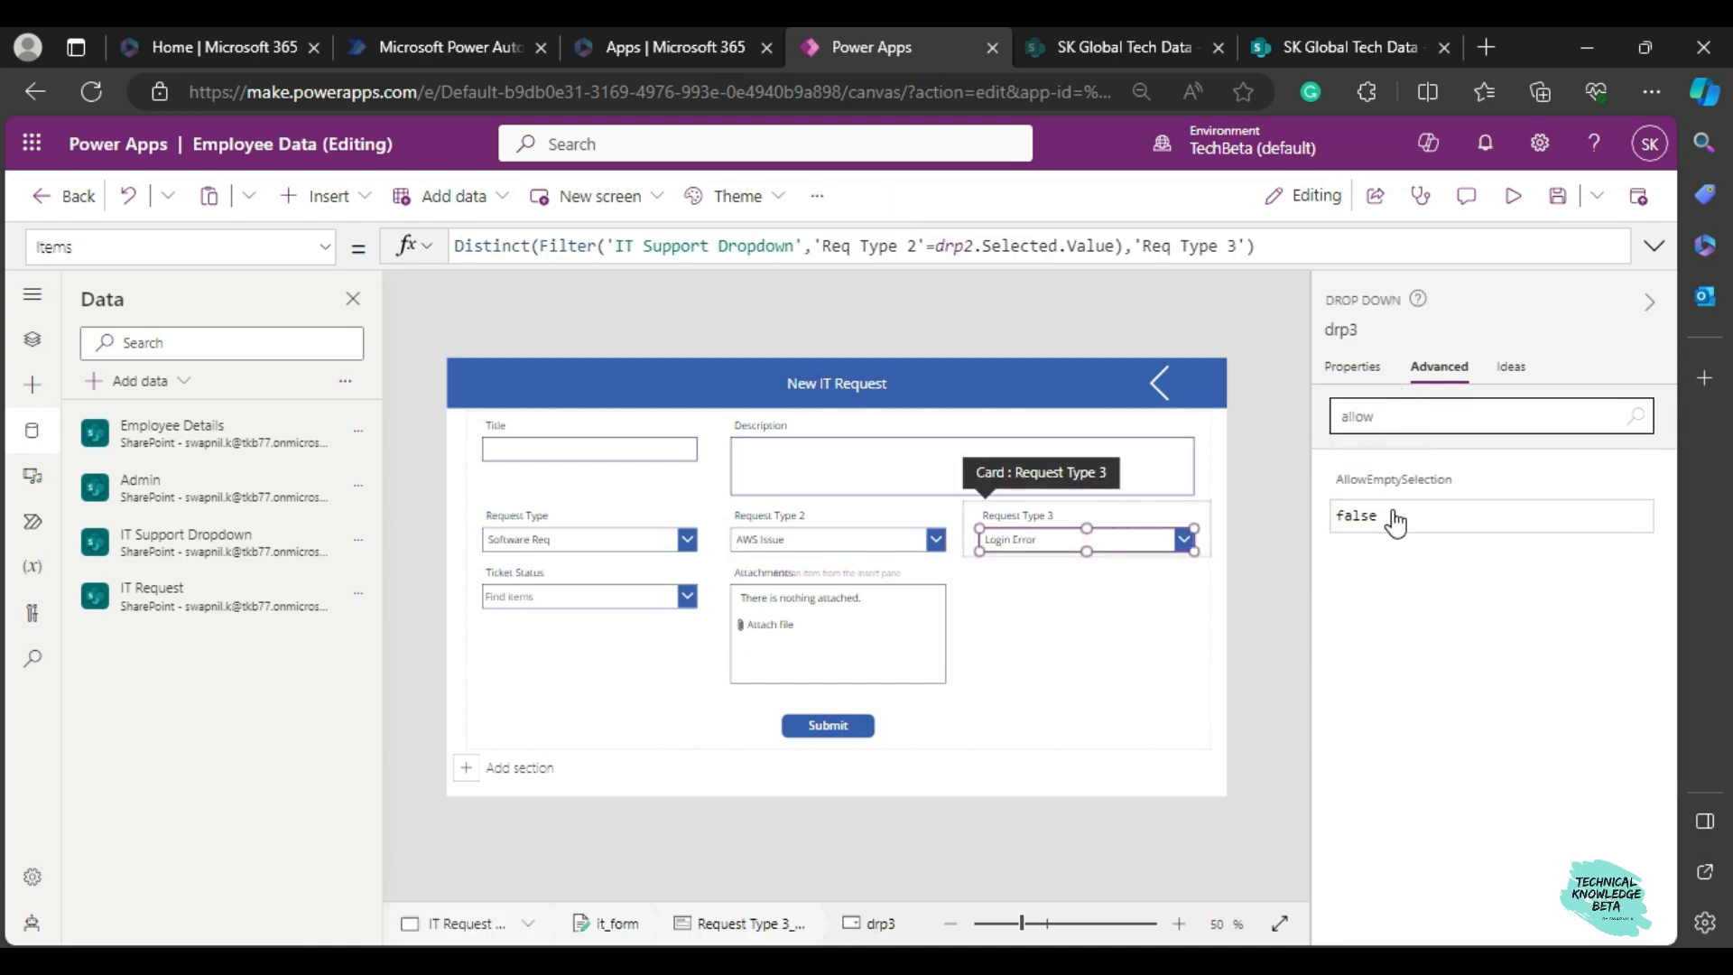
double_click(1394, 519)
type("tru")
left_click(1402, 558)
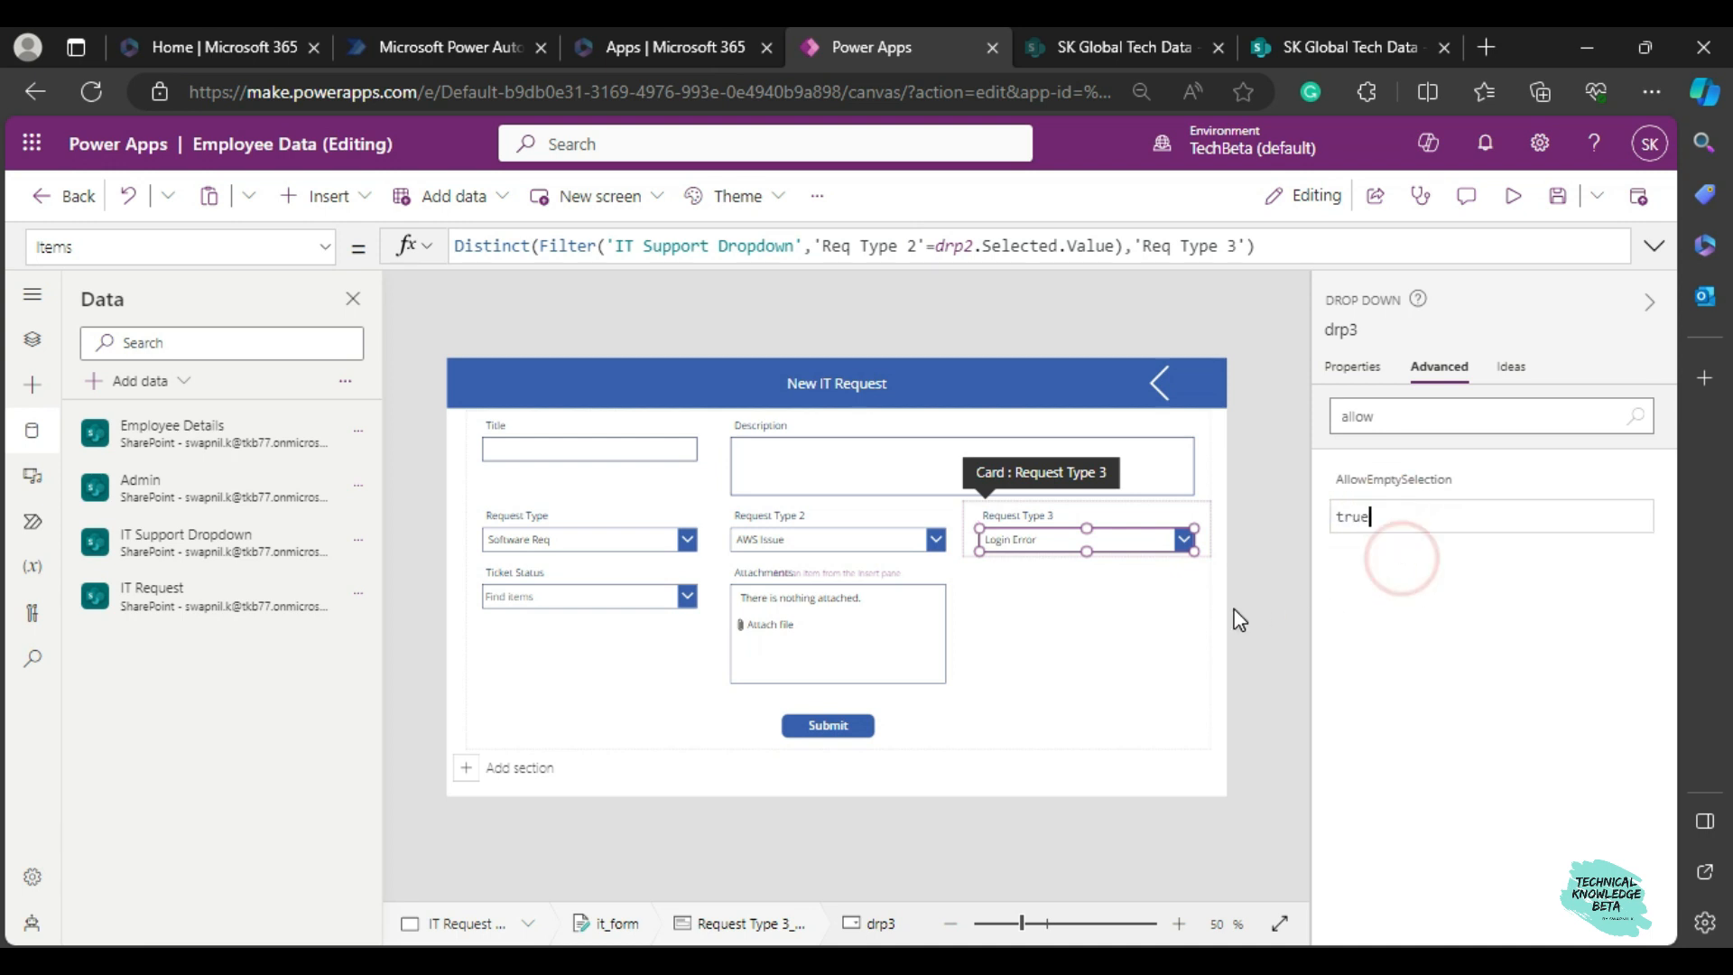
left_click(1233, 610)
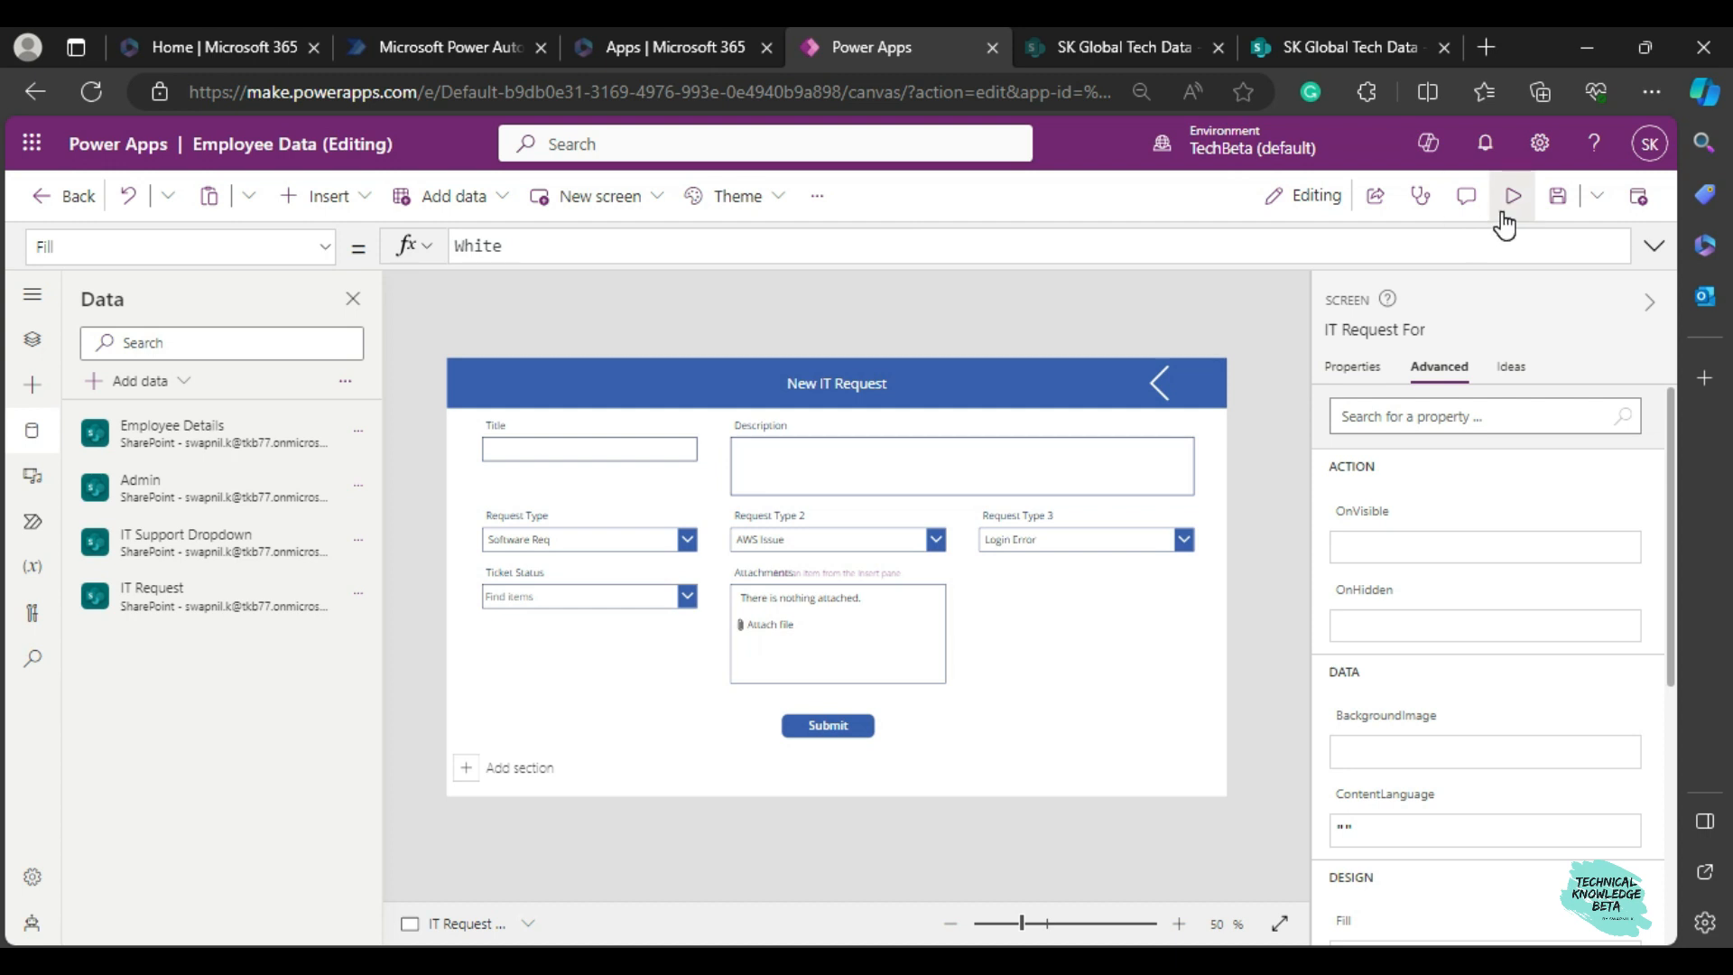
Preview the form and test the cascading dropdowns with Hardware Req, Laptop Issue and SSD Issue.
left_click(1504, 215)
left_click(510, 501)
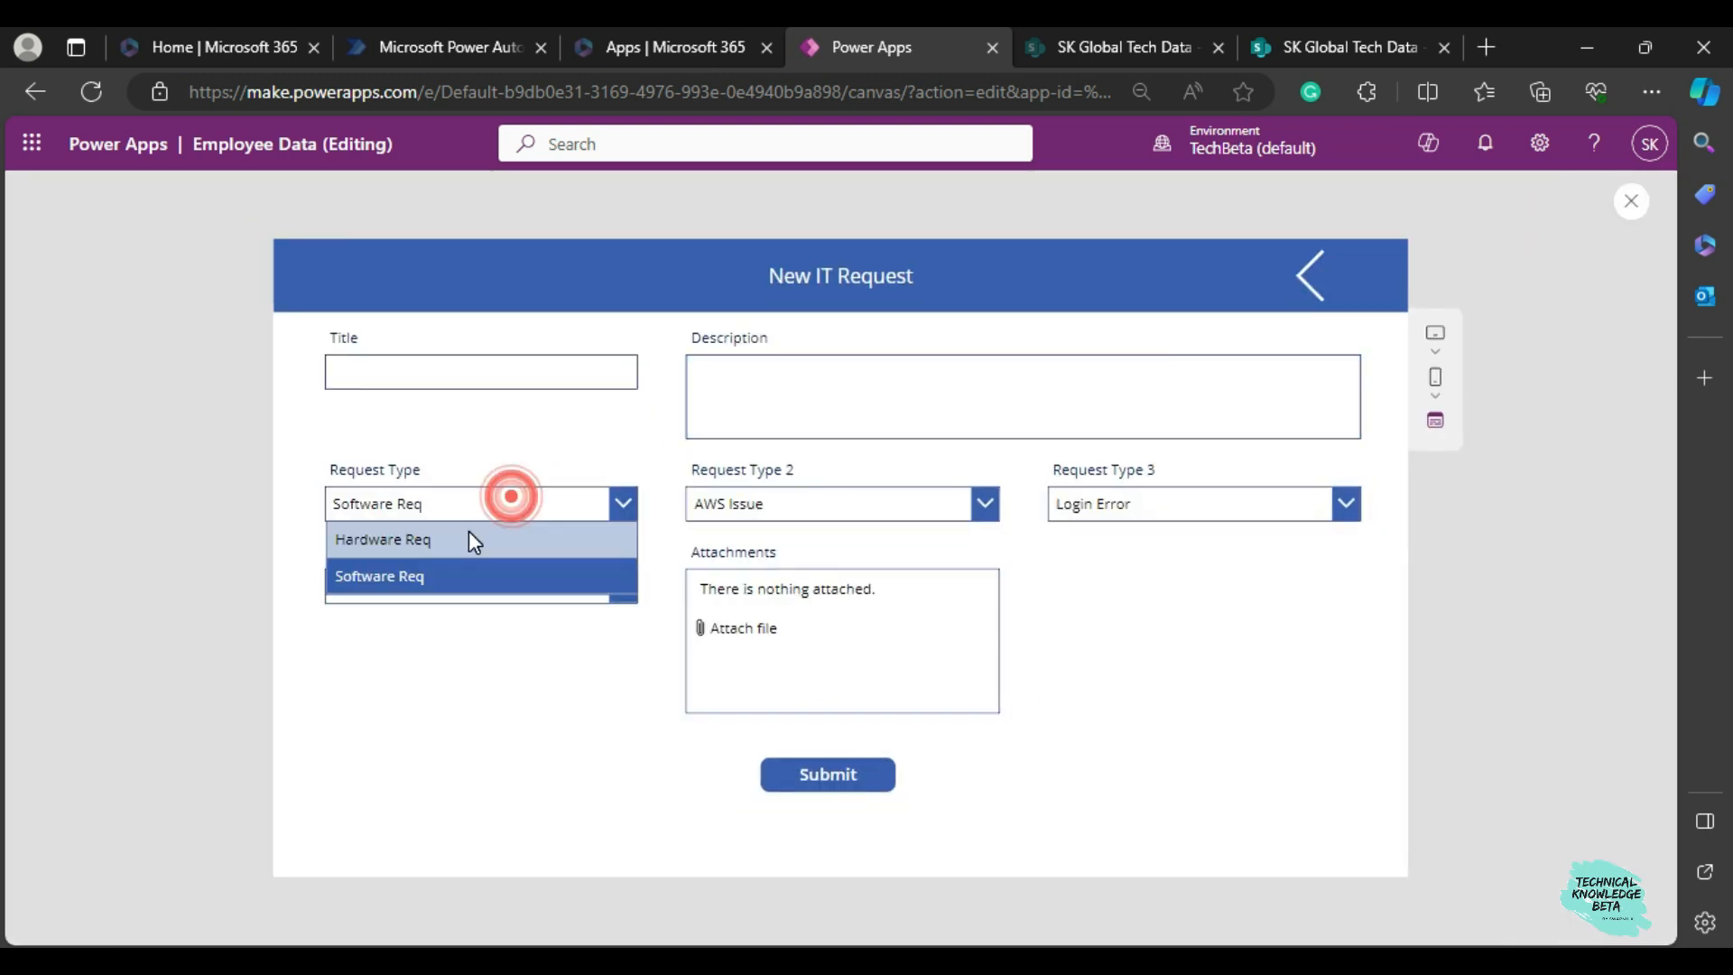
left_click(424, 546)
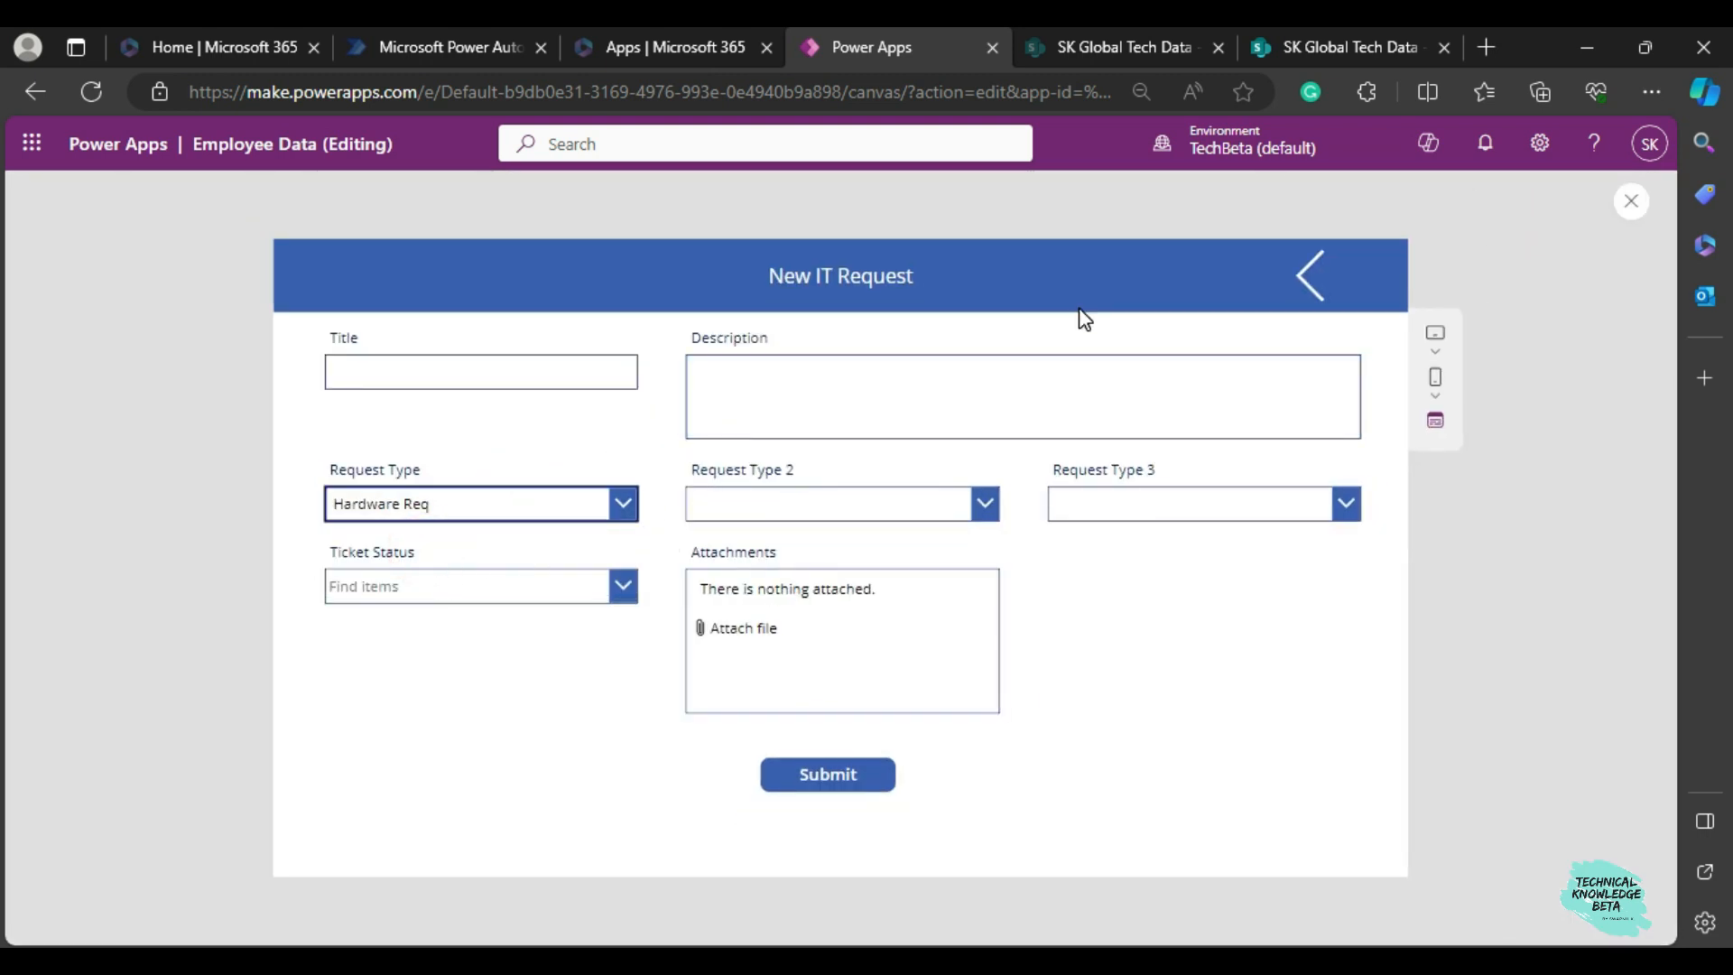
left_click(817, 506)
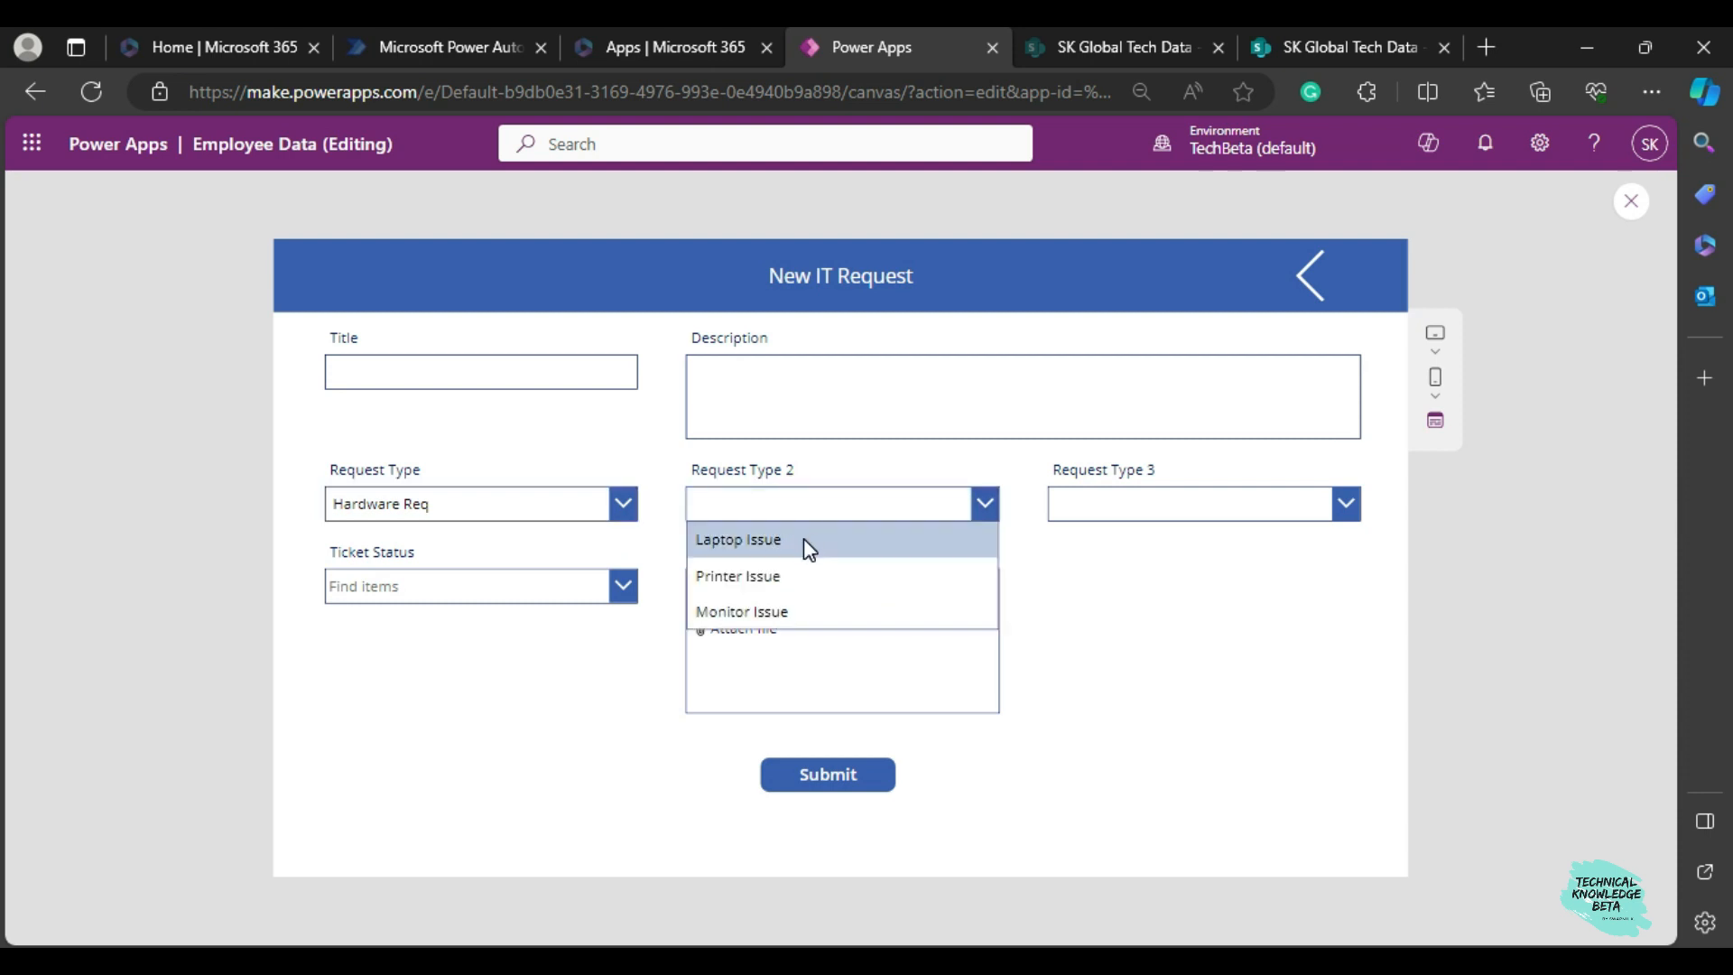
left_click(803, 537)
left_click(1091, 503)
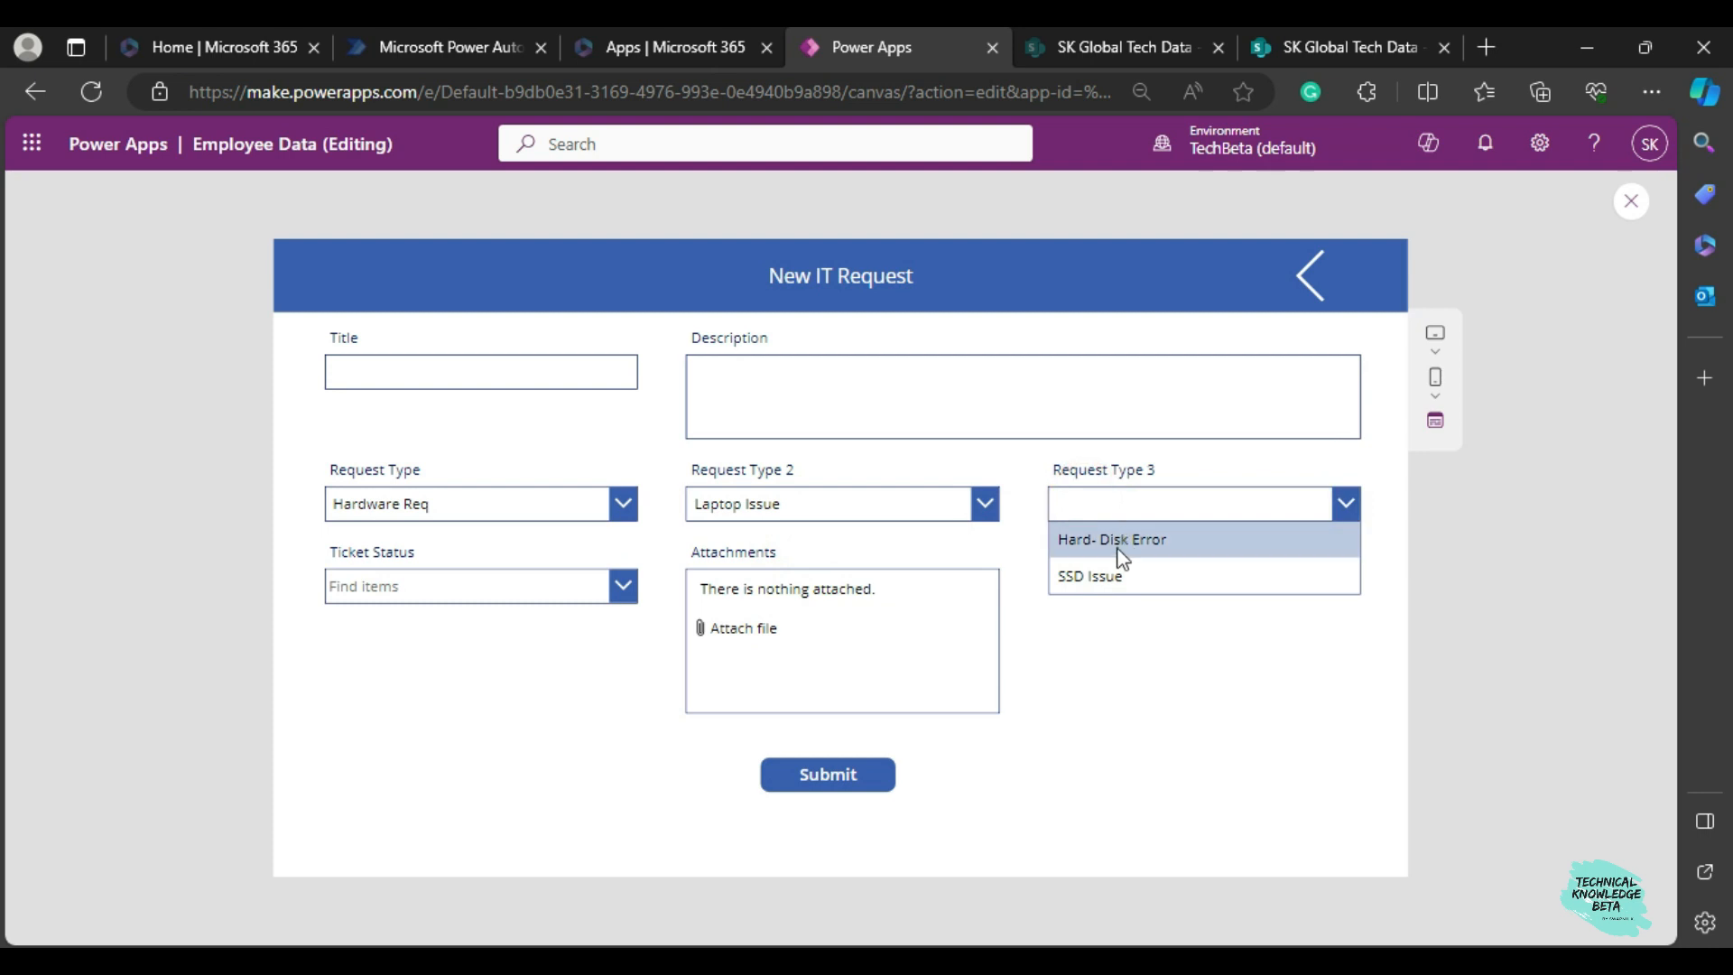
left_click(1108, 568)
Test the cascading dropdowns with Software Req, Ping ID and Sync Error.
left_click(587, 502)
left_click(473, 578)
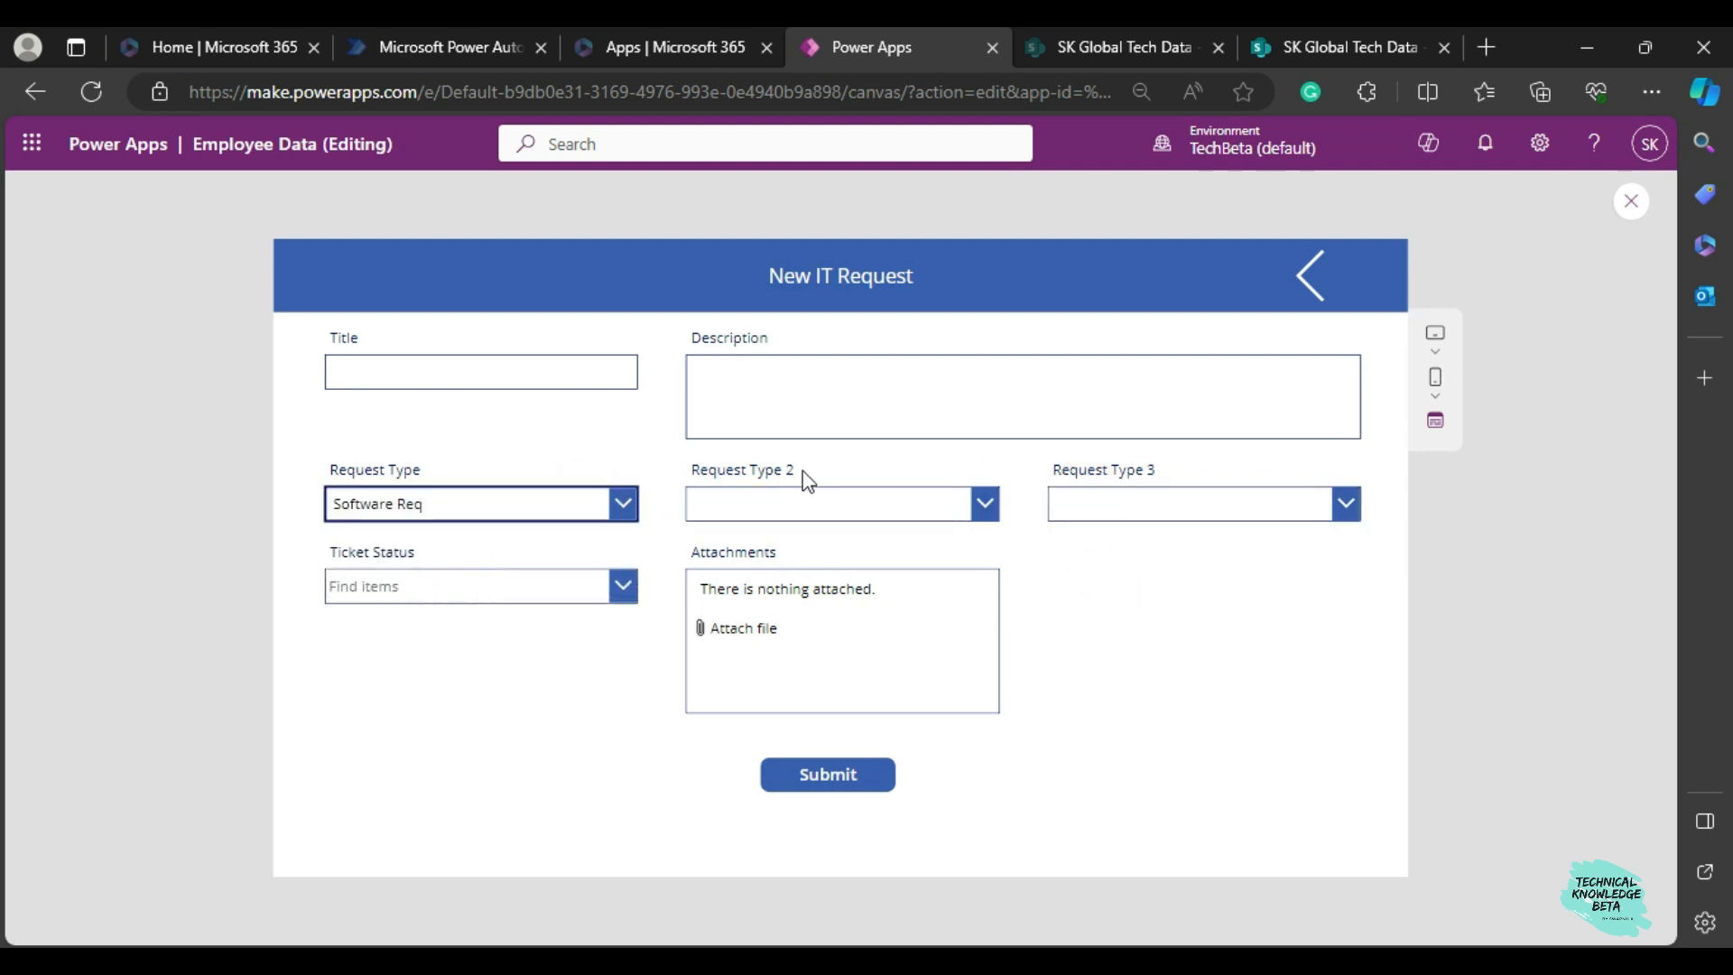
left_click(942, 513)
left_click(867, 582)
left_click(1136, 511)
left_click(1147, 545)
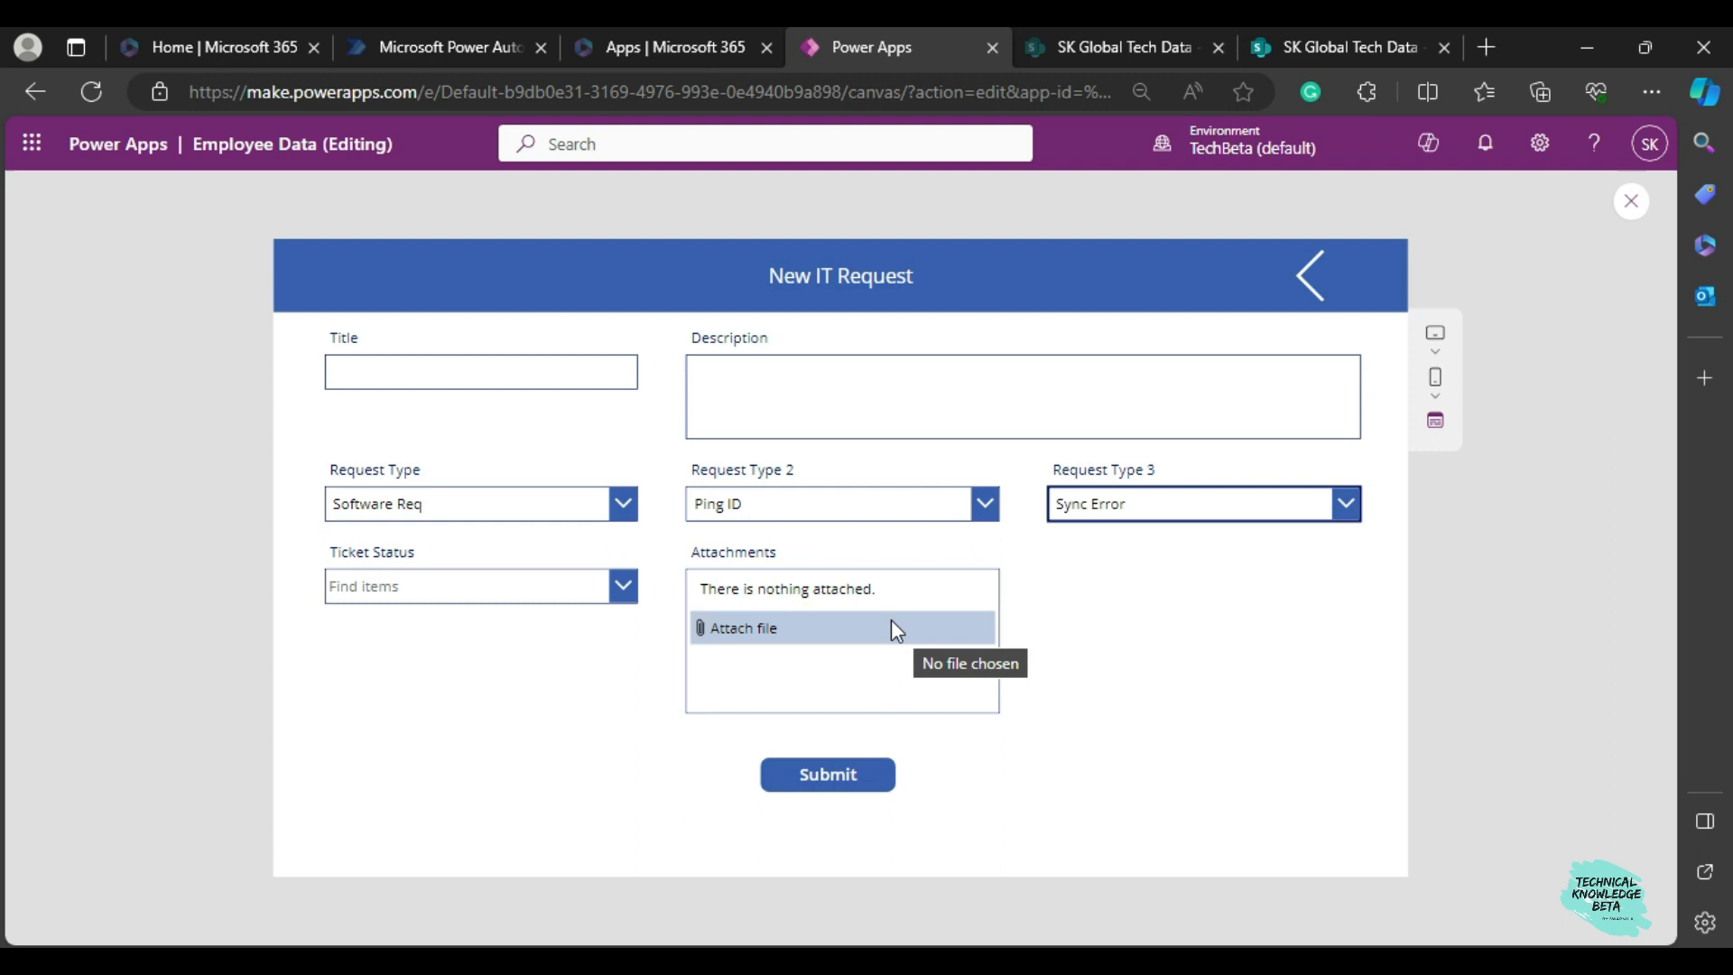